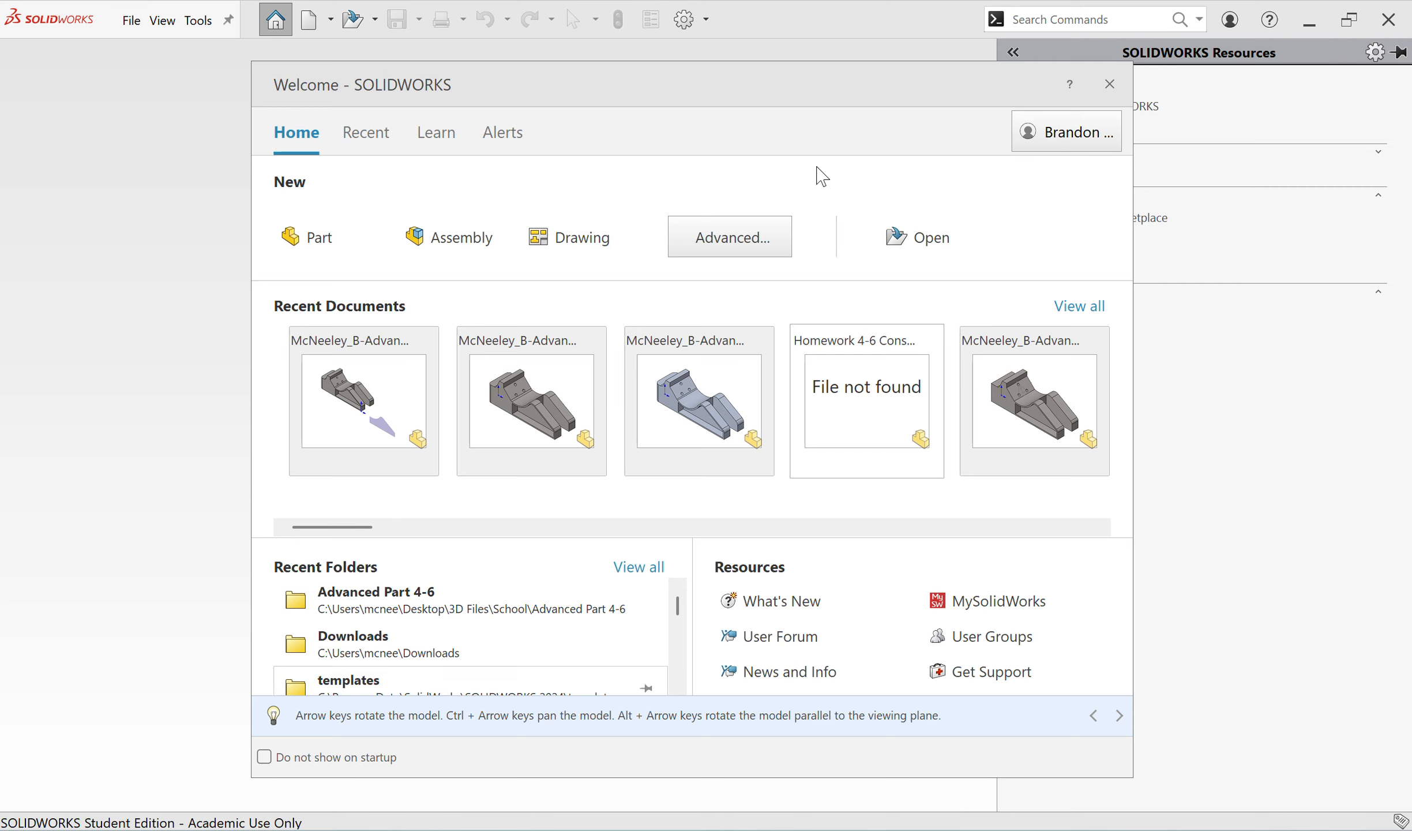
# Look over the stepped shaft drawing in Word and create a new SOLIDWORKS part from the Part_IN template.
pyautogui.click(724, 248)
pyautogui.click(728, 245)
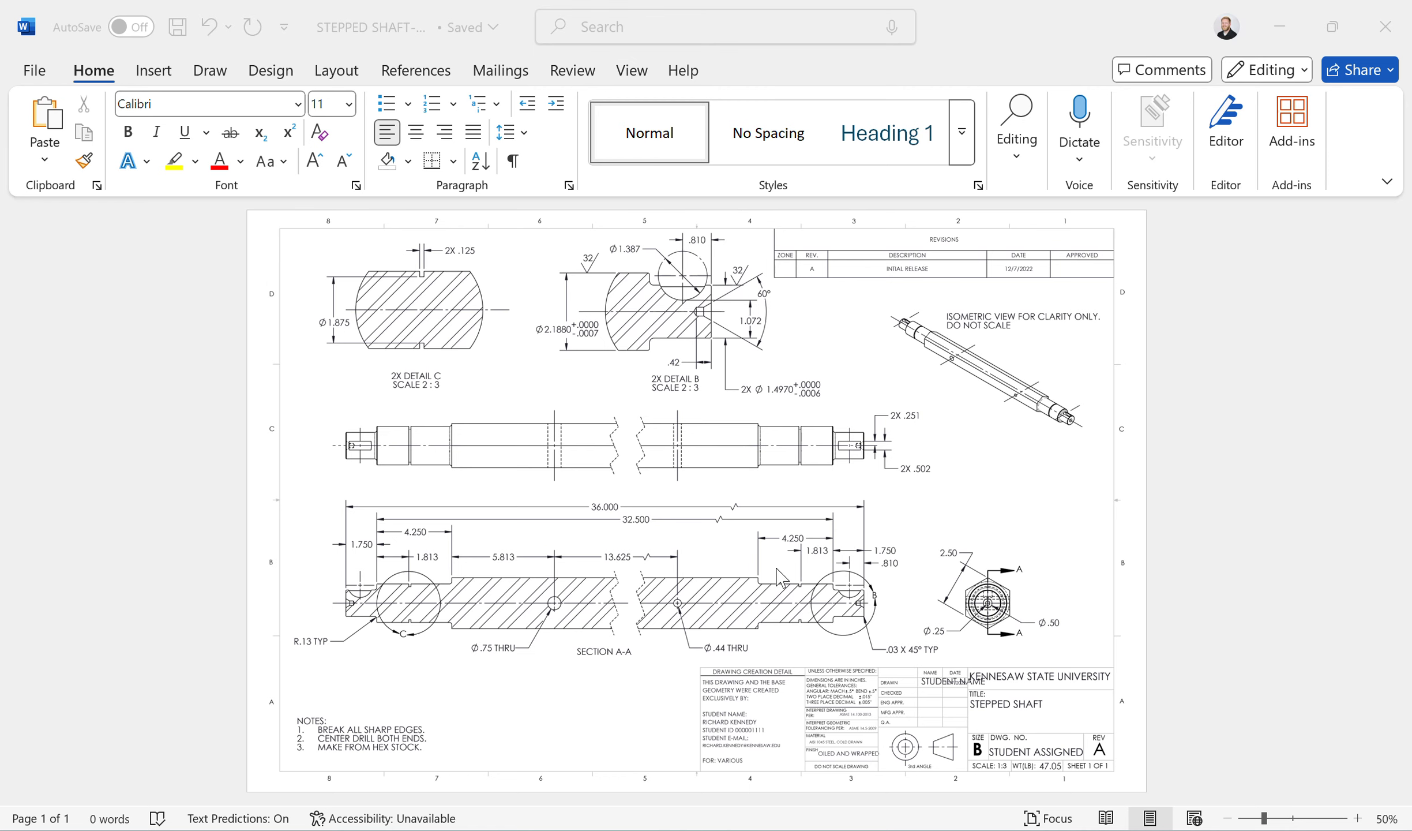
pyautogui.keyDown('ctrl'); pyautogui.scroll(1, 975, 753); pyautogui.keyUp('ctrl')
pyautogui.keyDown('ctrl'); pyautogui.scroll(2, 975, 753); pyautogui.keyUp('ctrl')
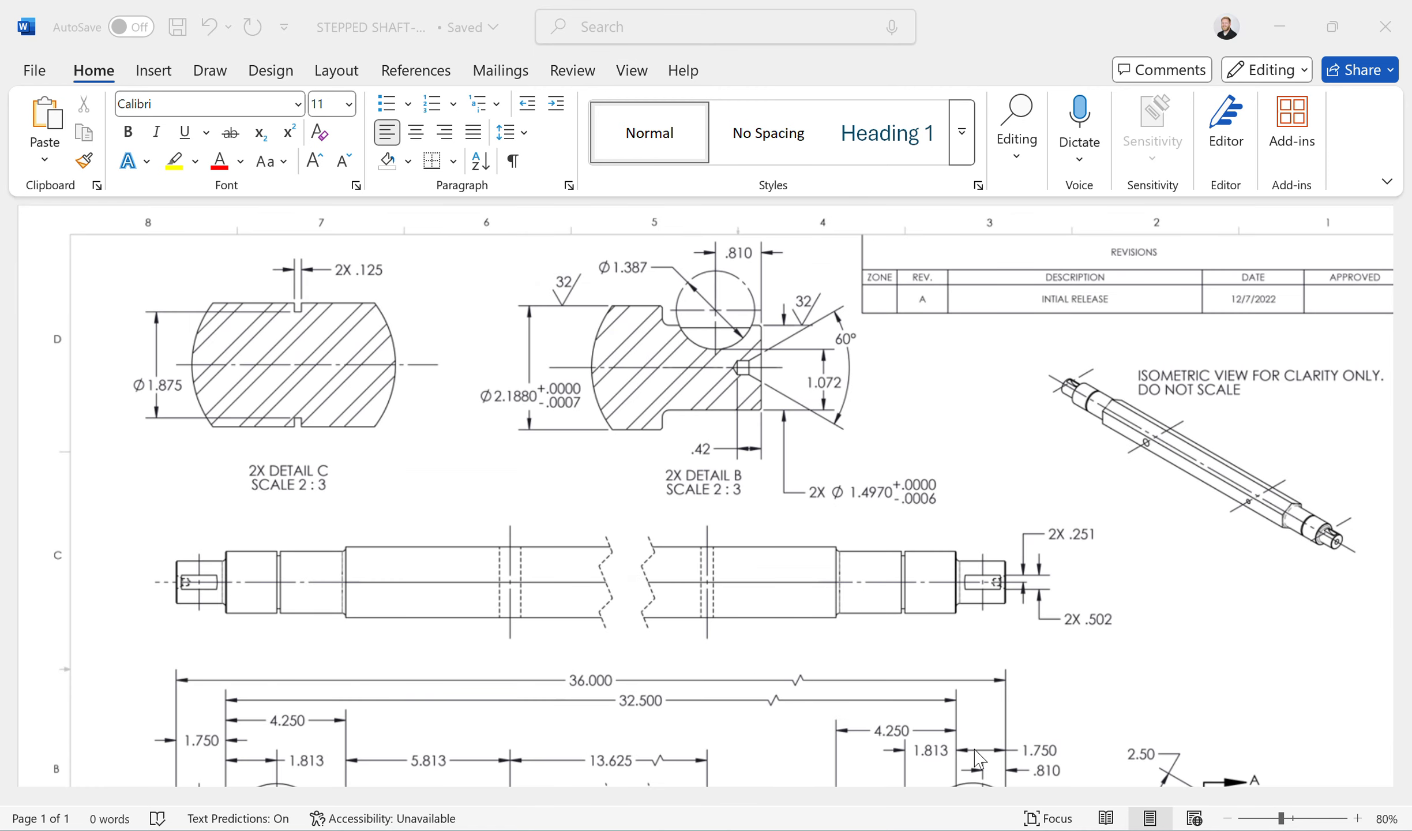
pyautogui.scroll(-5, 979, 759)
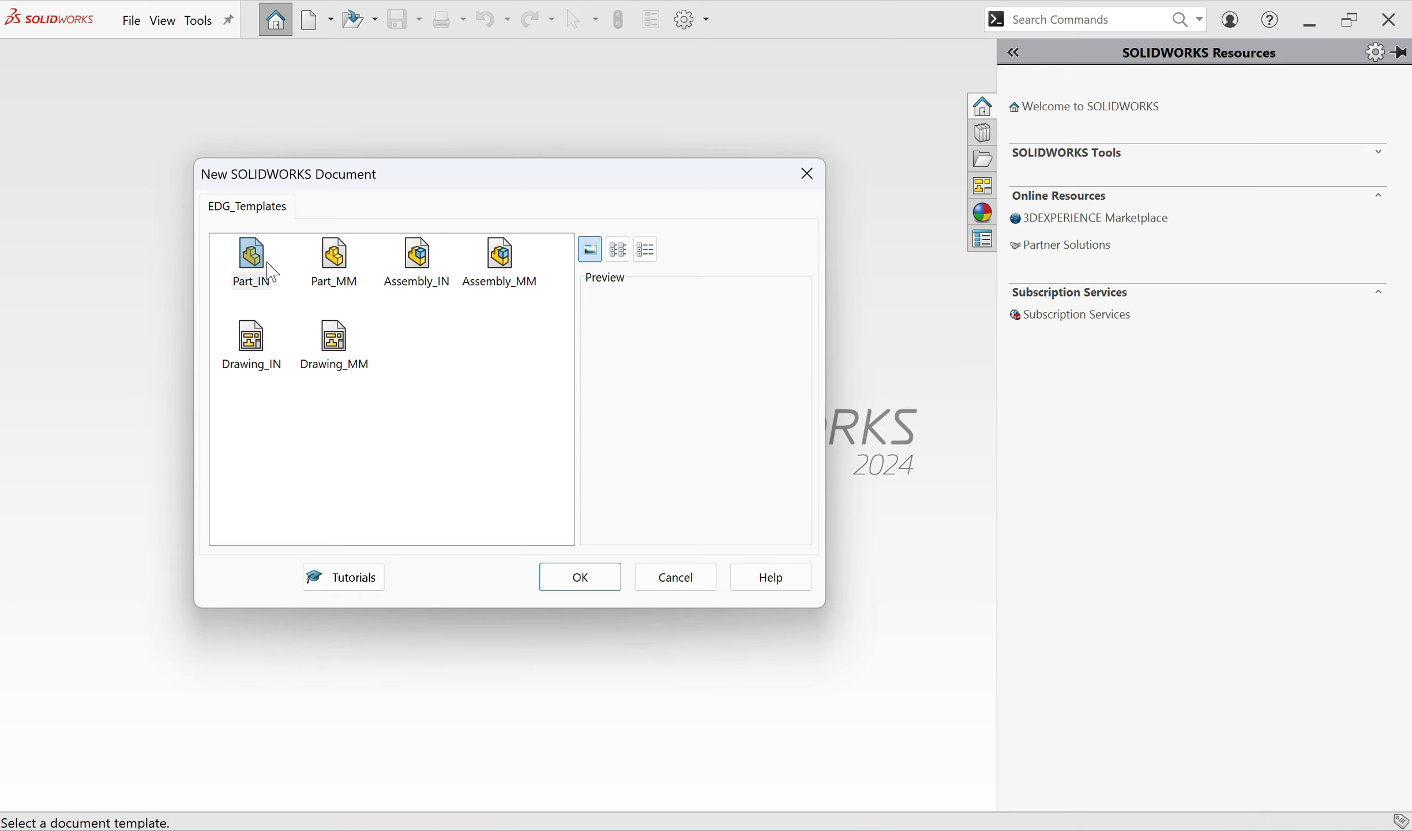
pyautogui.click(257, 266)
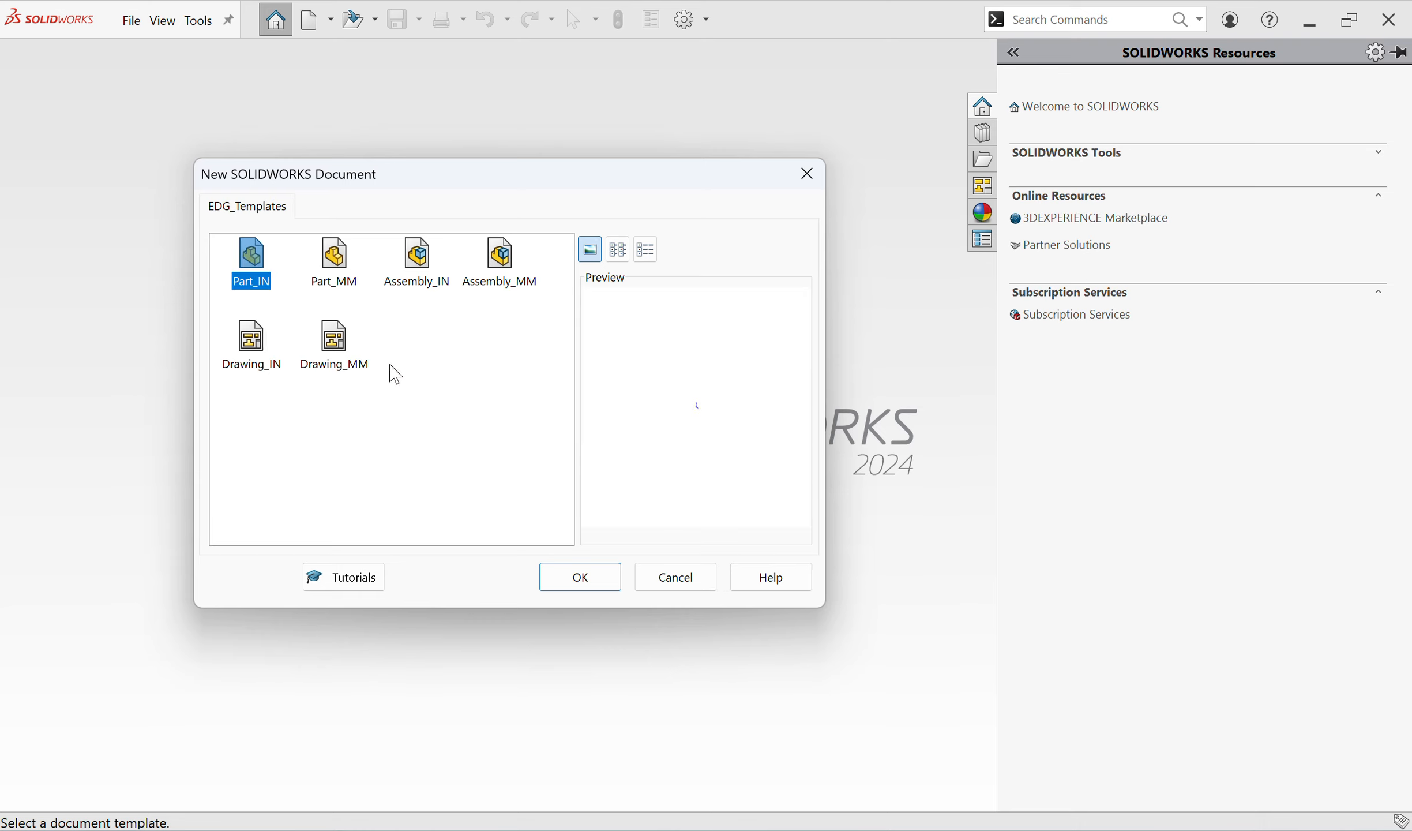
pyautogui.click(602, 578)
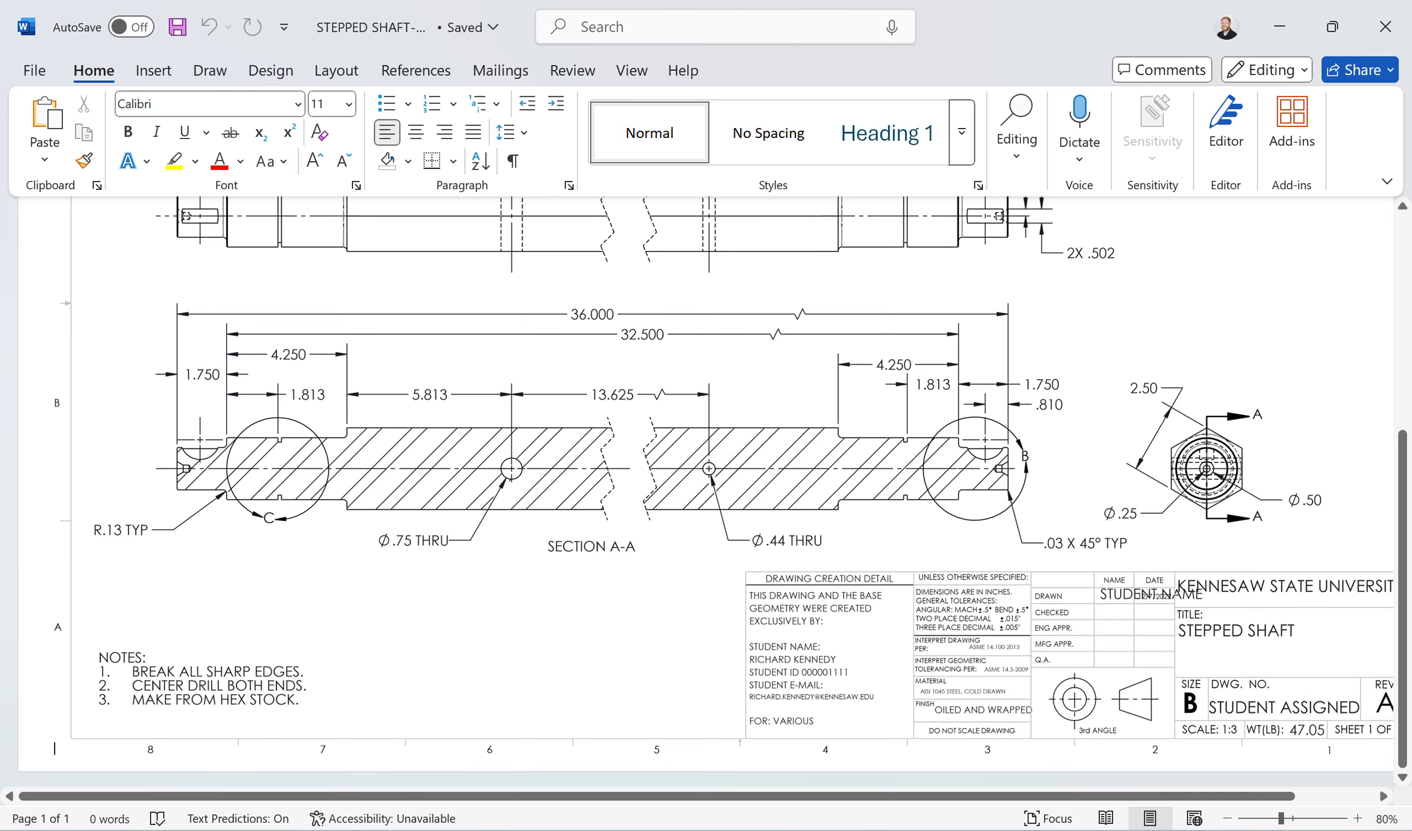
# Review the shaft drawing in Word, return to SOLIDWORKS, and sketch two concentric circles around the origin on the Front Plane.
pyautogui.scroll(3, 608, 489)
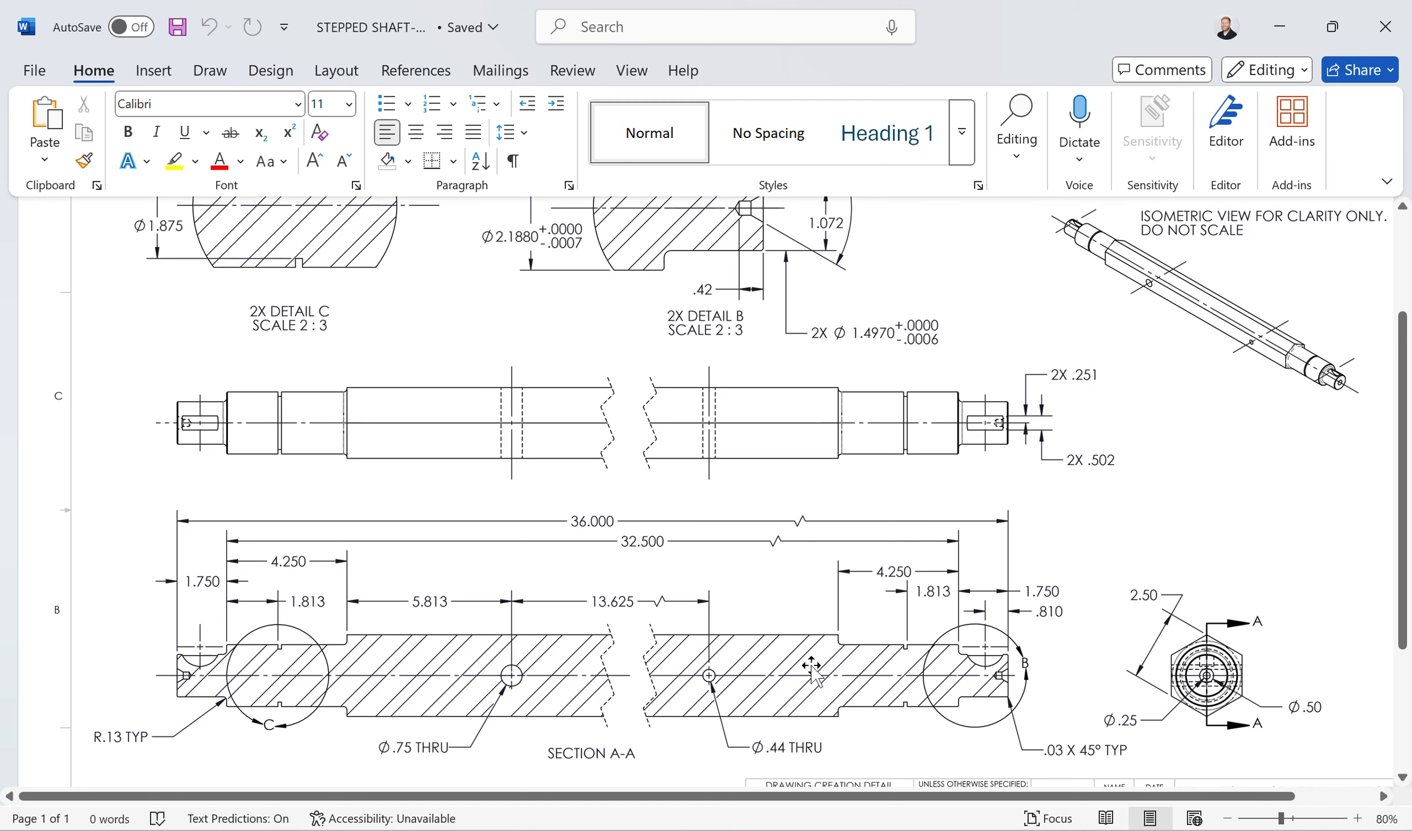
pyautogui.scroll(2, 813, 663)
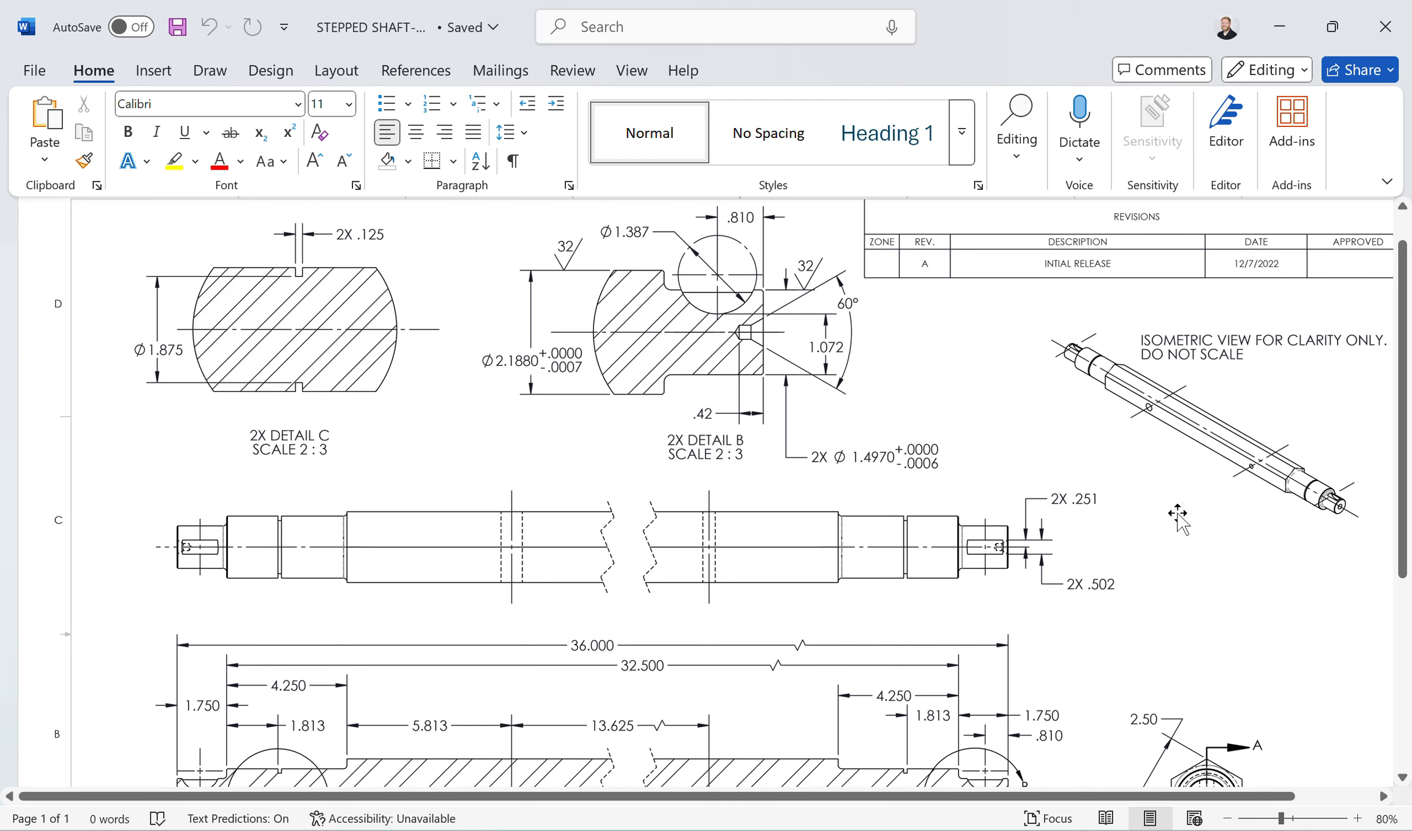
pyautogui.scroll(1, 1105, 522)
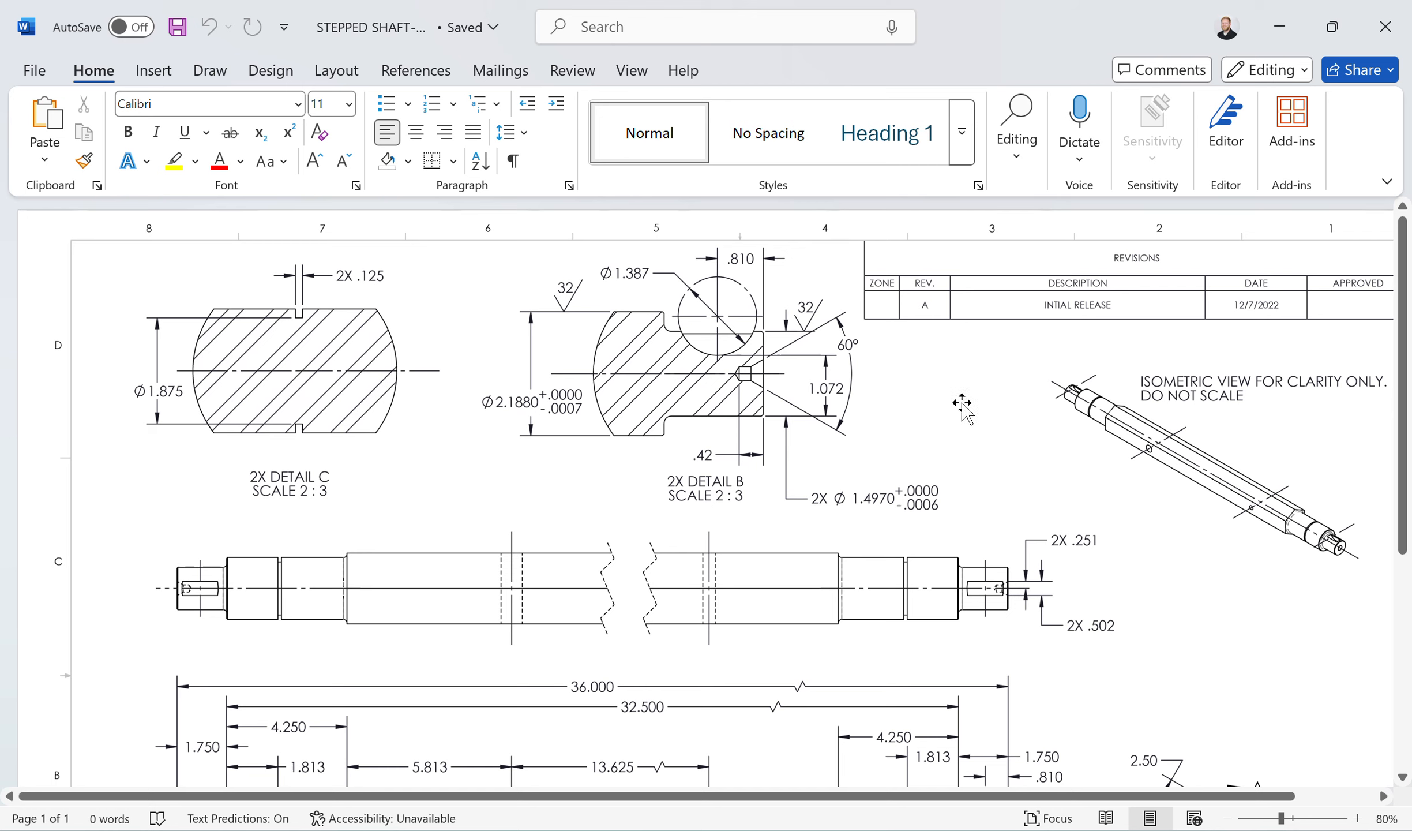
pyautogui.click(1294, 38)
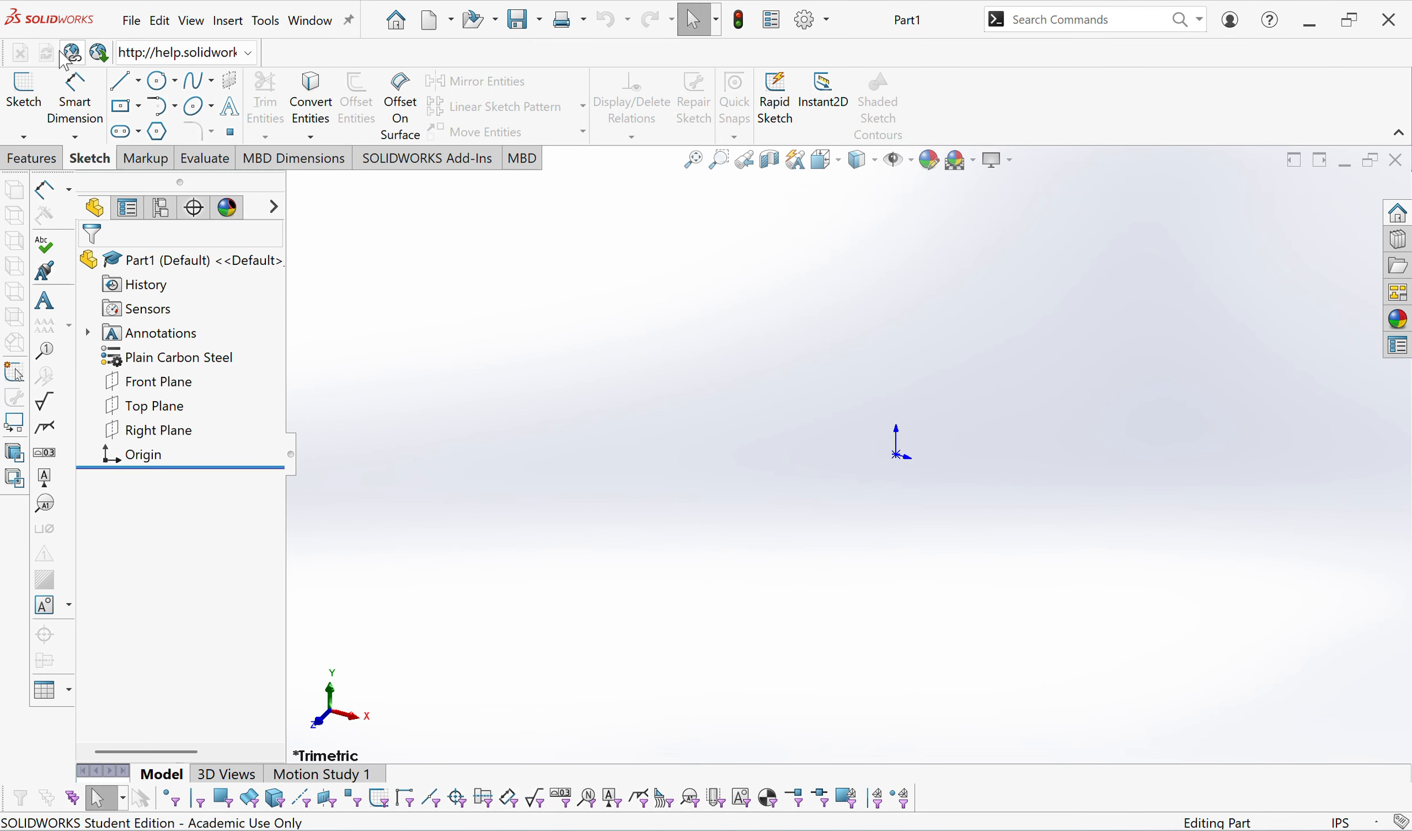
pyautogui.click(23, 95)
pyautogui.click(752, 349)
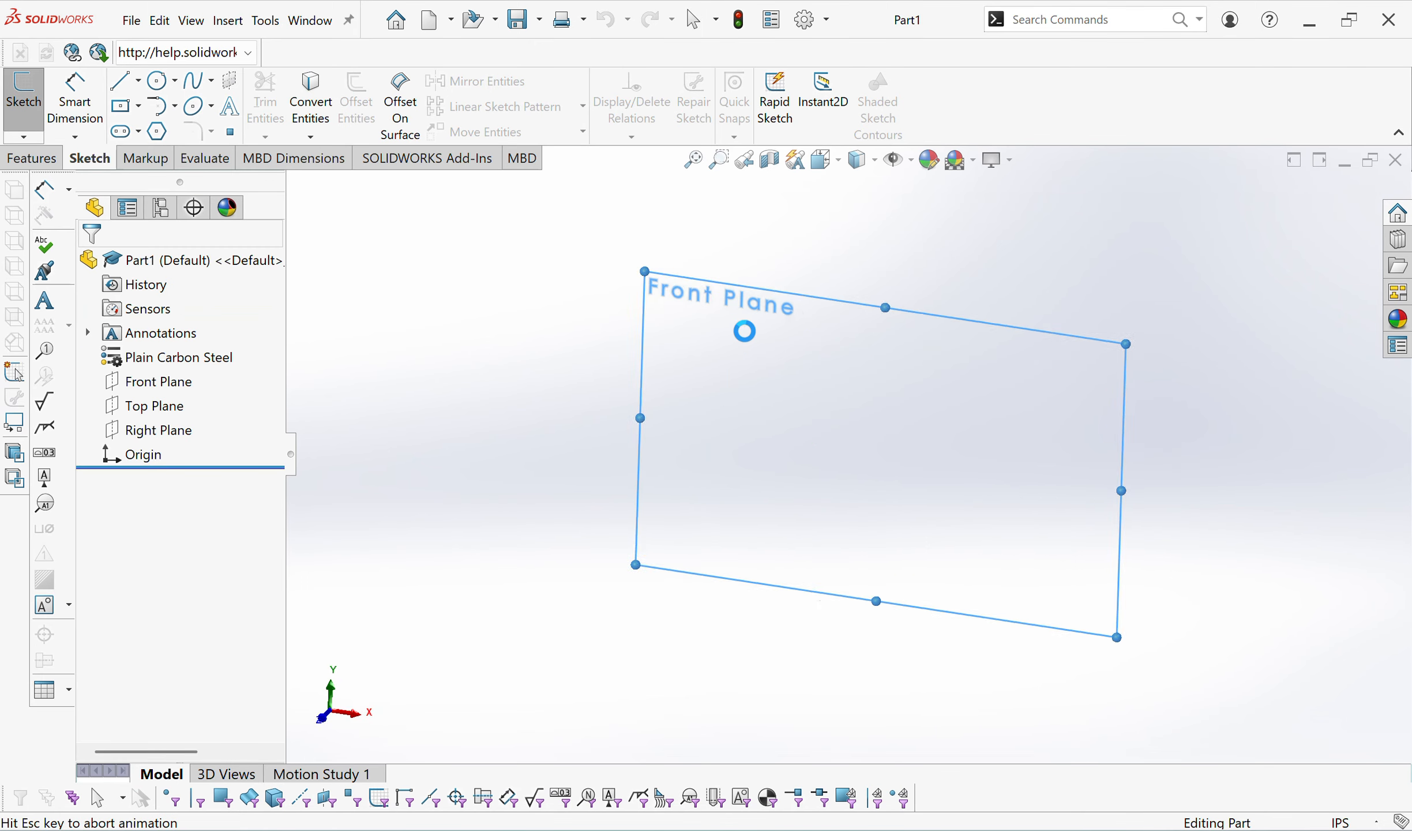
pyautogui.click(173, 81)
pyautogui.click(190, 107)
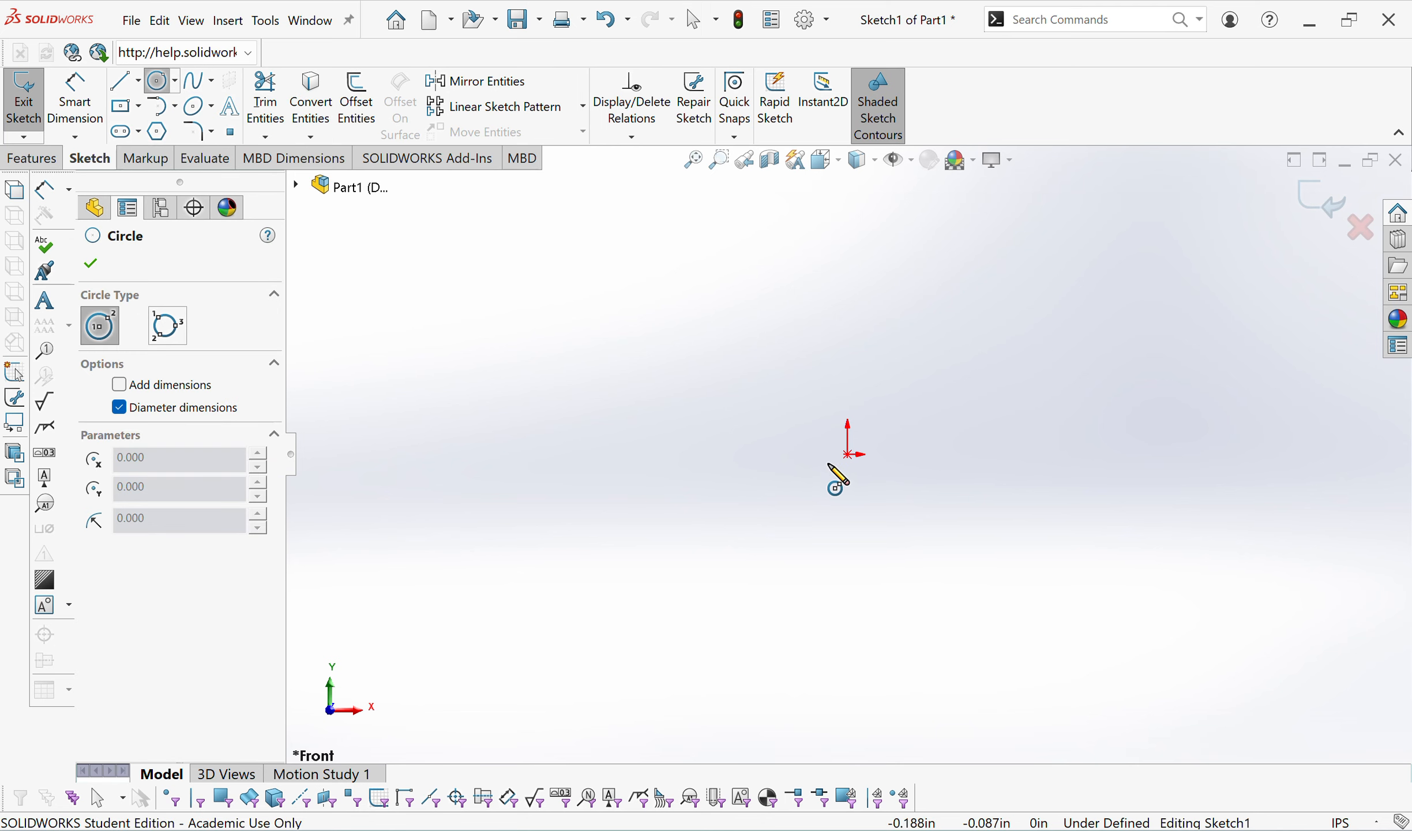
pyautogui.moveTo(847, 454); pyautogui.dragTo(937, 517)
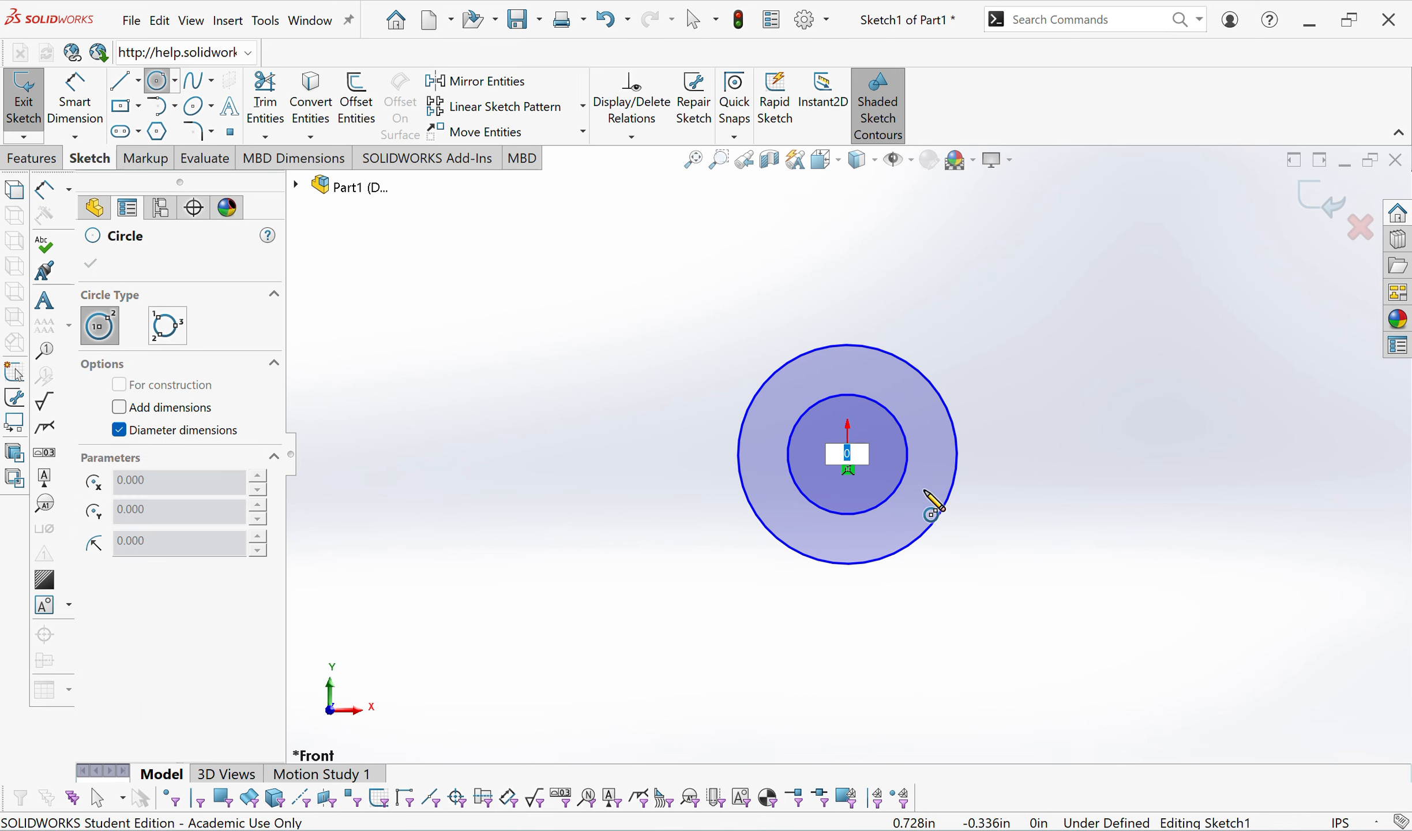
# Sketch a third, smaller circle beside the other two and move its center onto the origin.
pyautogui.moveTo(1037, 521); pyautogui.dragTo(1008, 513)
pyautogui.press('Escape')
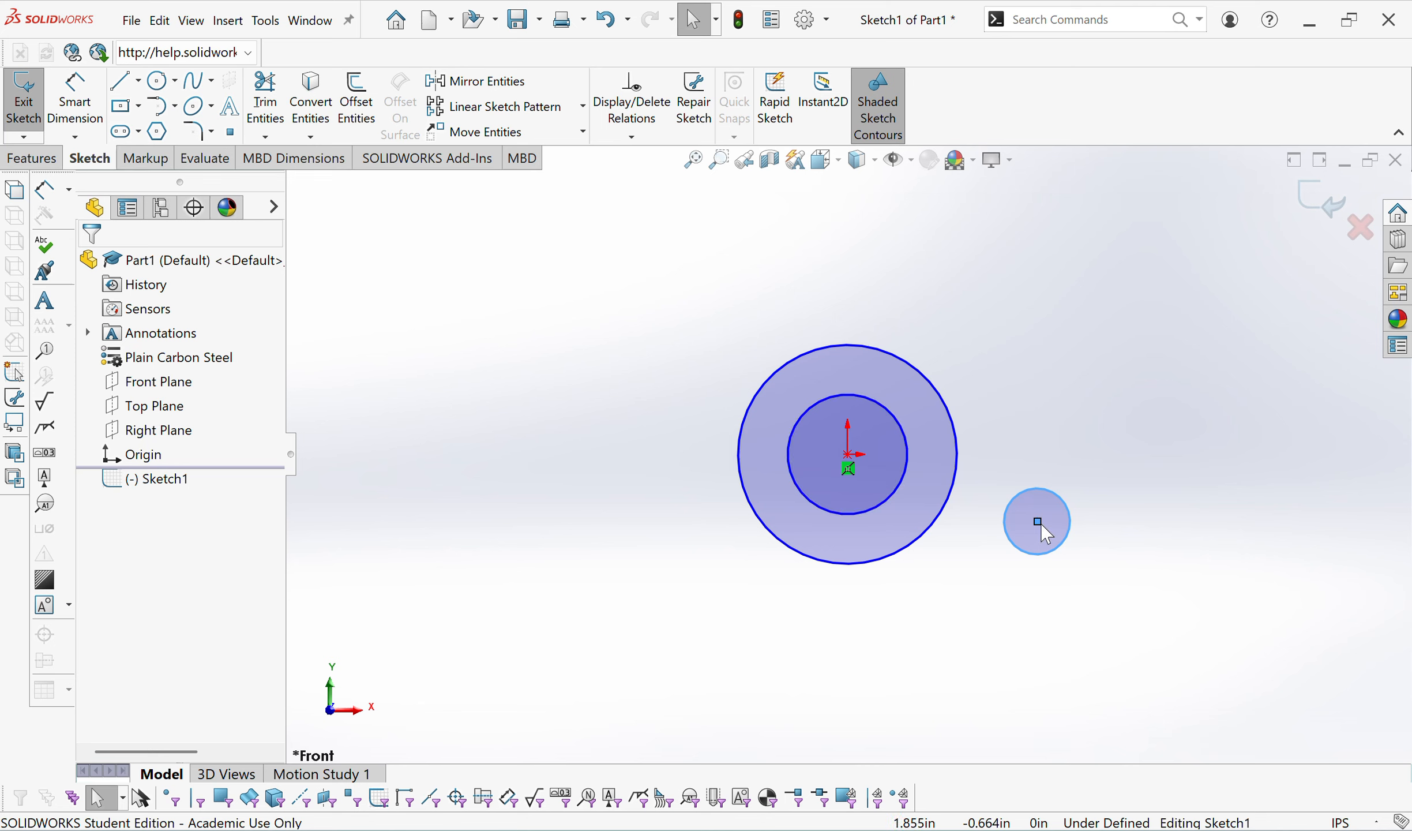
pyautogui.moveTo(1037, 521); pyautogui.dragTo(848, 454)
pyautogui.click(1025, 434)
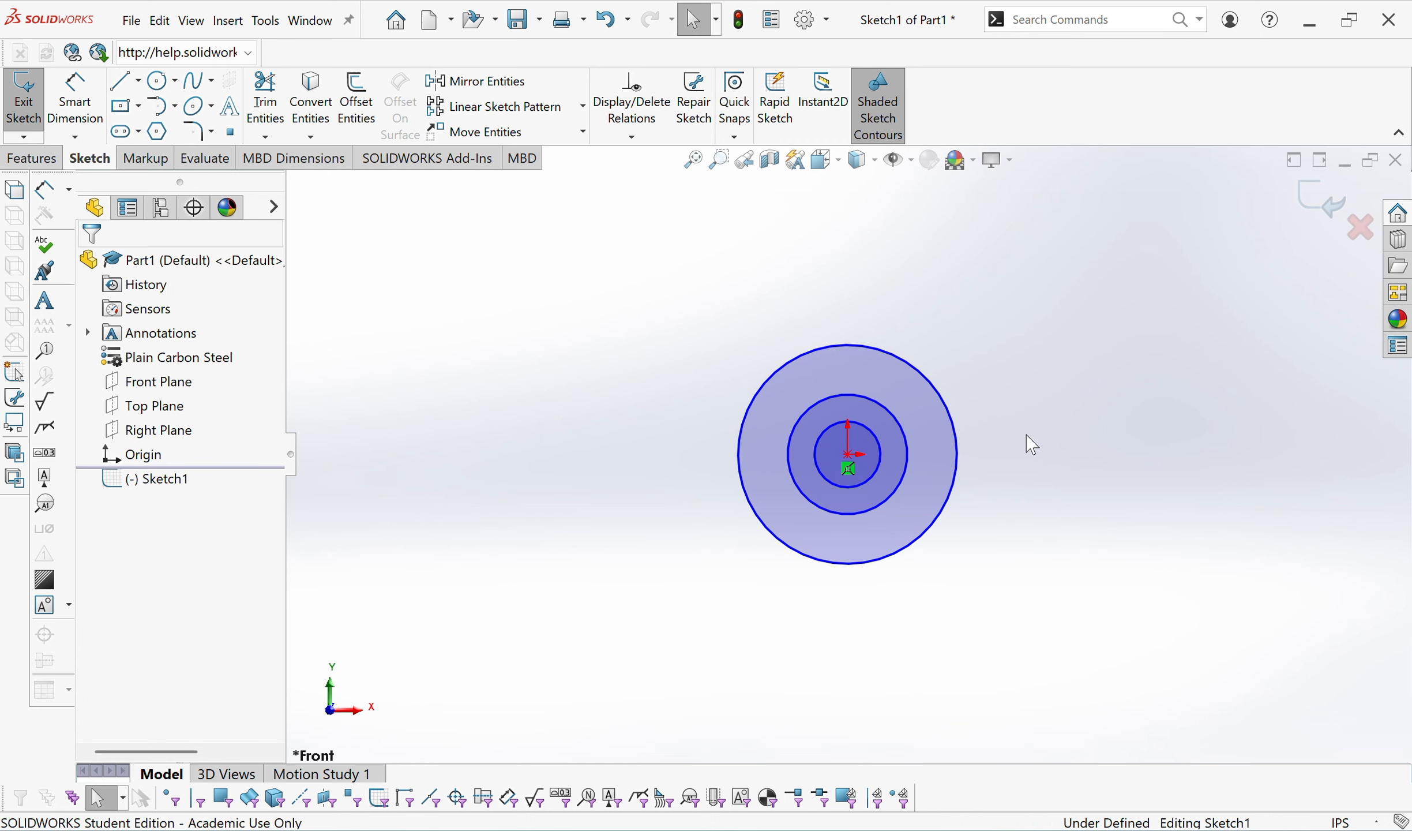
# Try a Coradial relation on the three circles, undo it, and apply a Concentric relation instead.
pyautogui.click(950, 497)
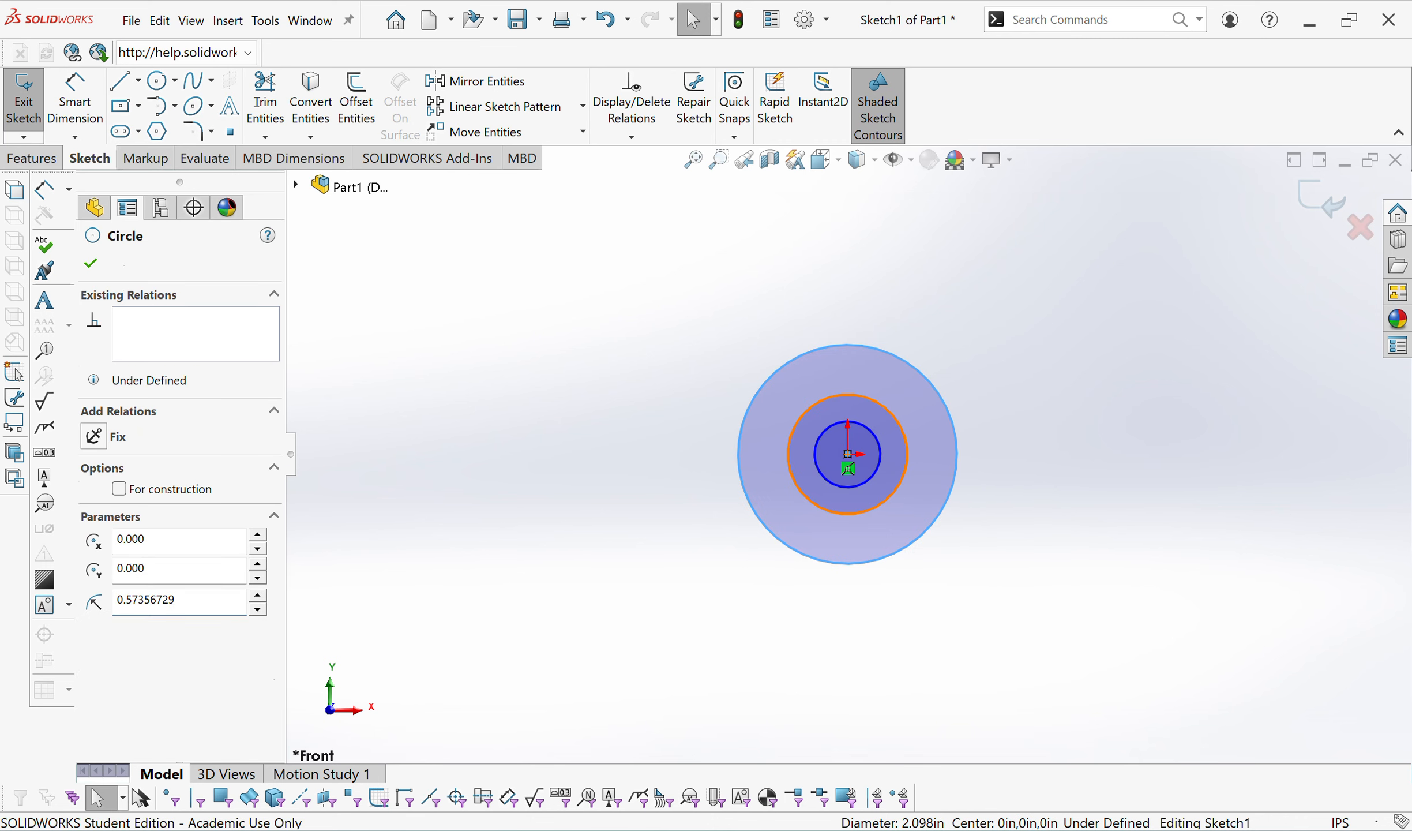
pyautogui.keyDown('ctrl'); pyautogui.click(860, 474); pyautogui.keyUp('ctrl')
pyautogui.keyDown('ctrl'); pyautogui.click(866, 483); pyautogui.keyUp('ctrl')
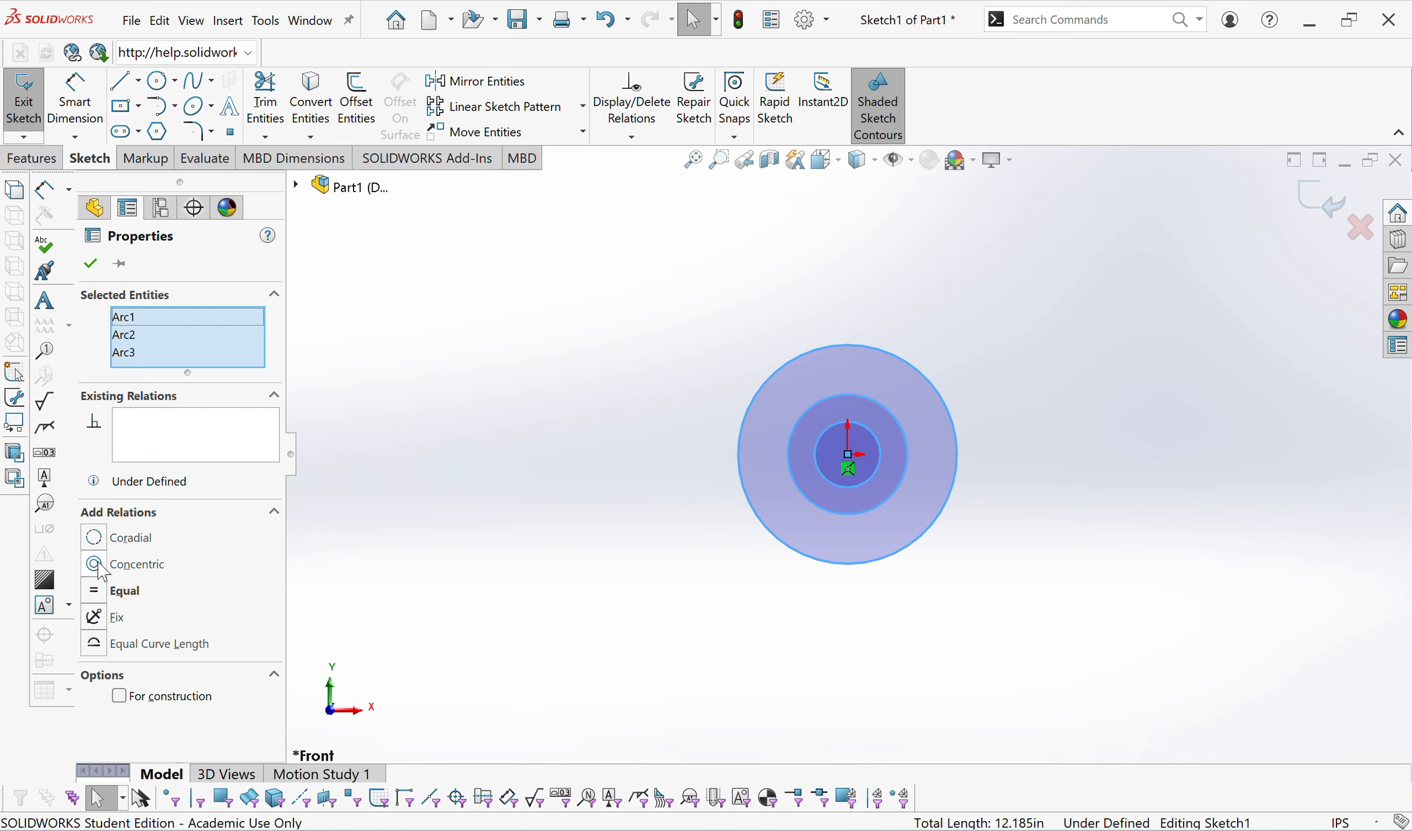
pyautogui.click(145, 544)
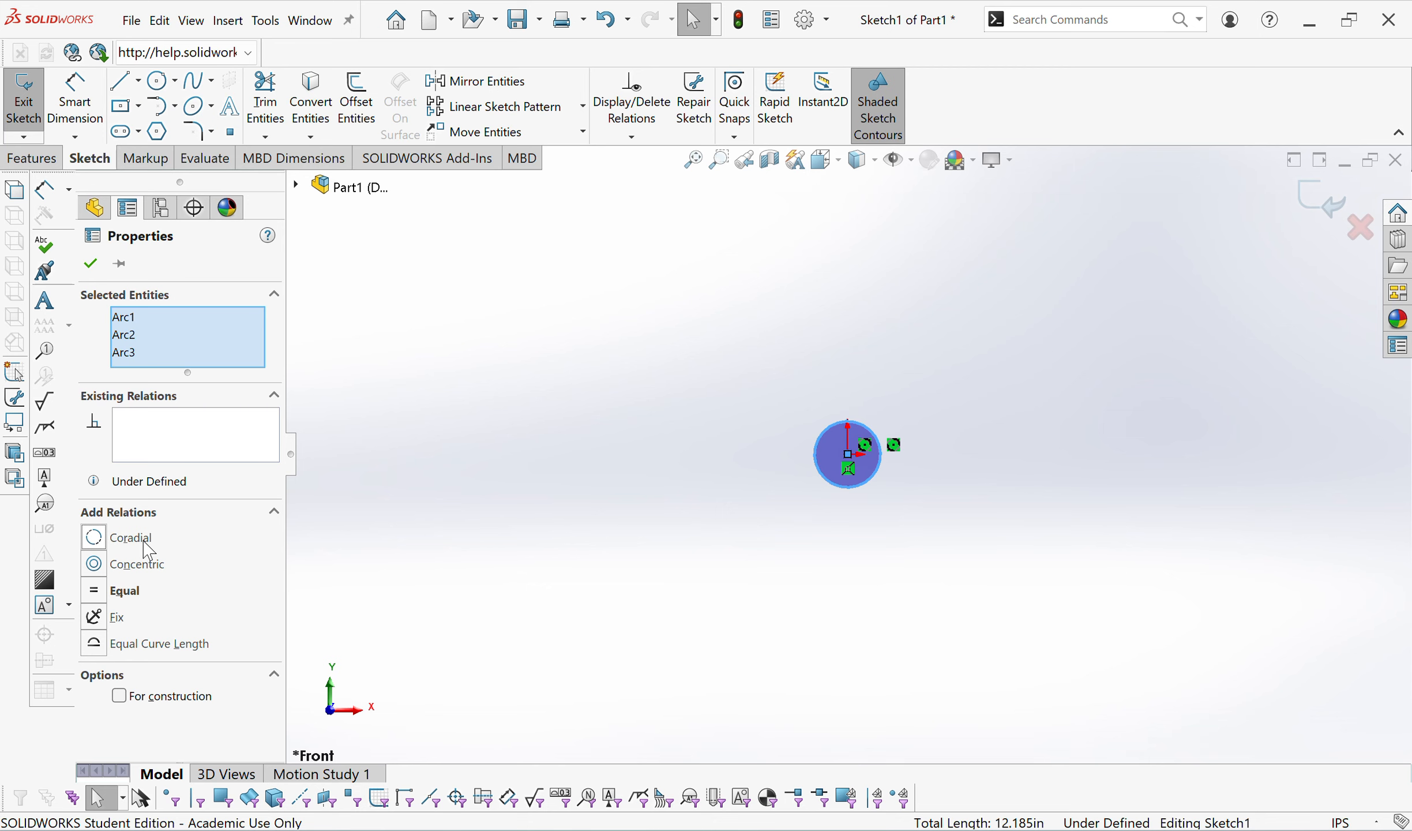
pyautogui.hotkey('ctrl', 'z')
pyautogui.click(162, 573)
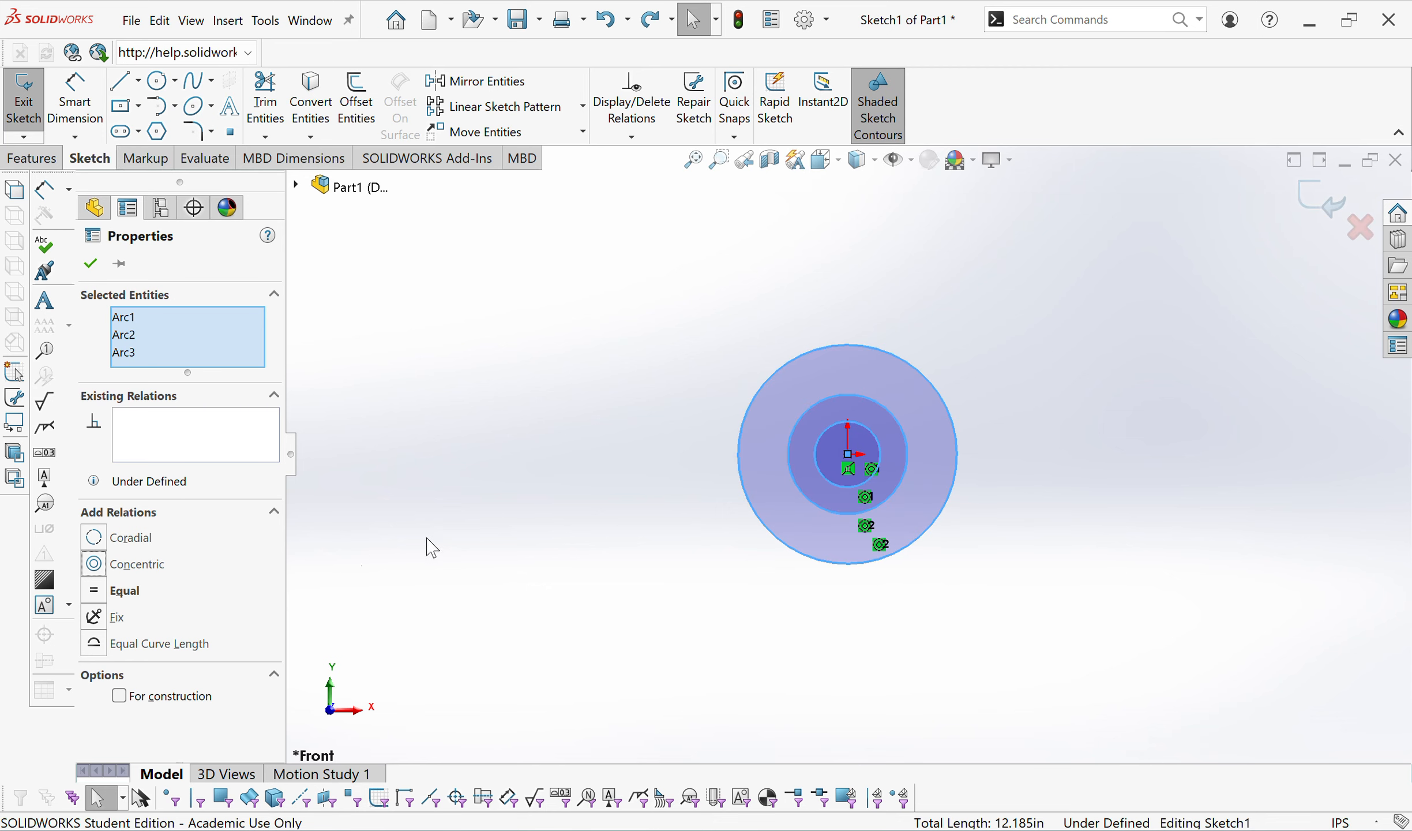
pyautogui.click(858, 612)
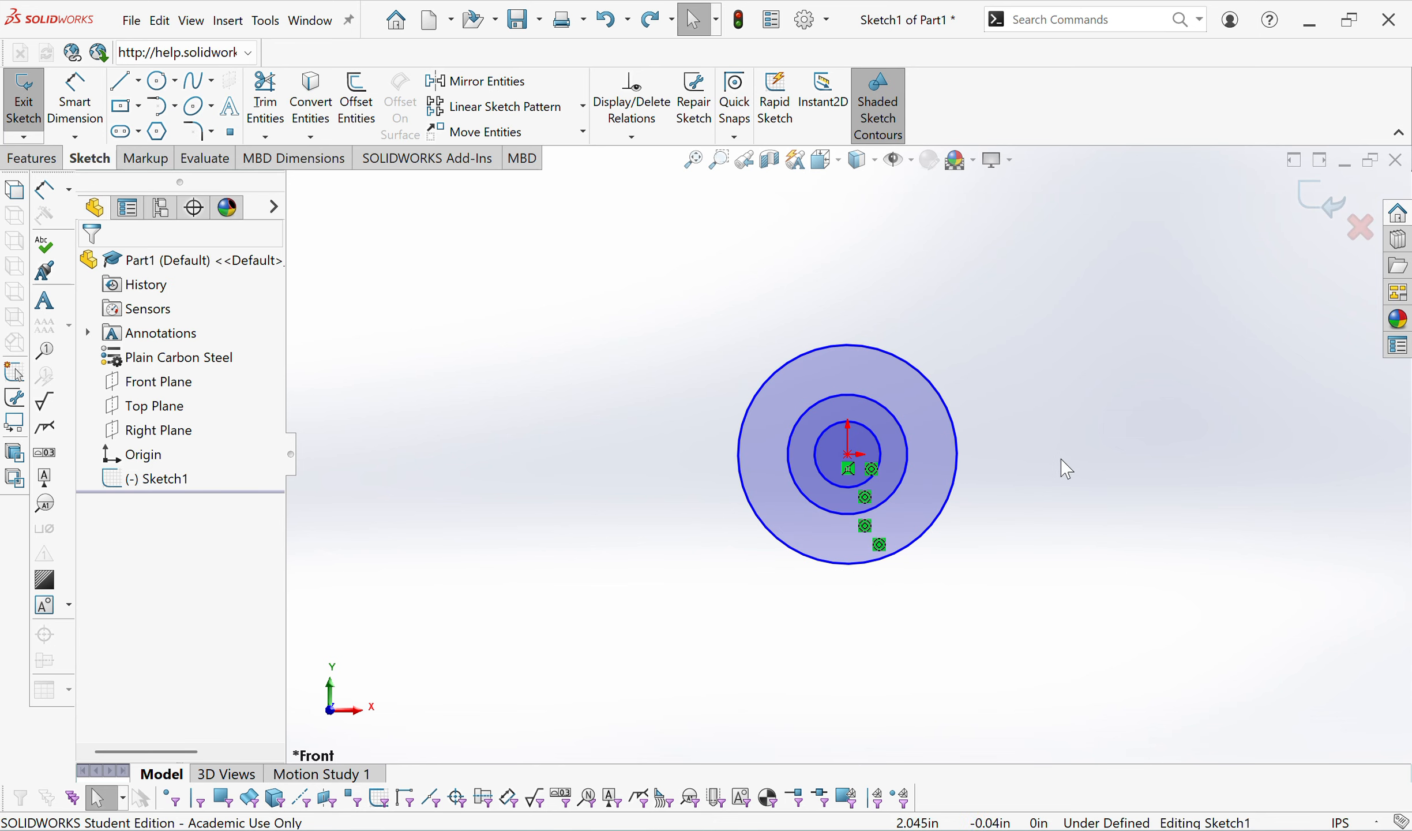
# Test the relations by trying to move the shared center off the origin and enlarging the two inner circles.
pyautogui.moveTo(847, 455); pyautogui.dragTo(1039, 398)
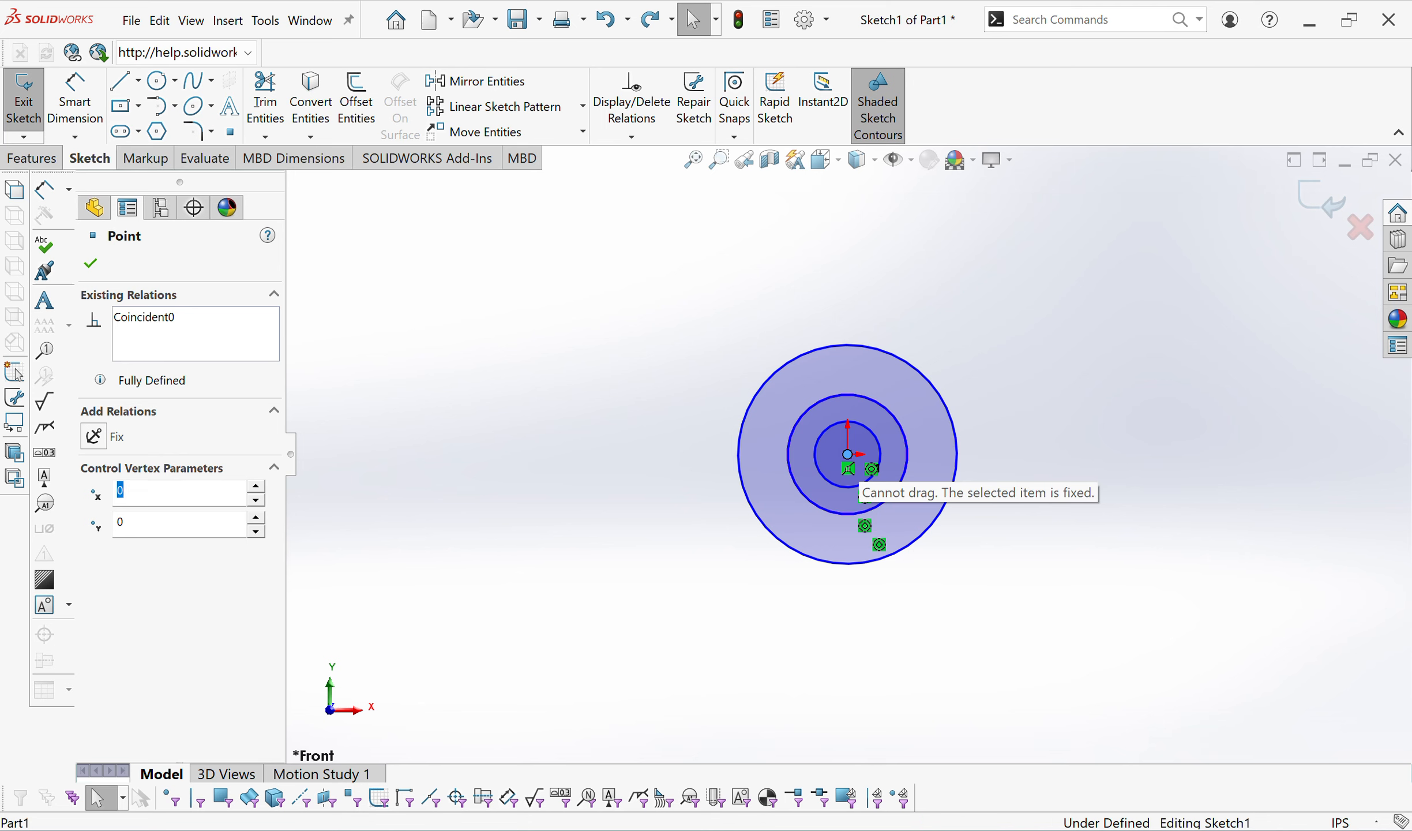
pyautogui.click(1040, 398)
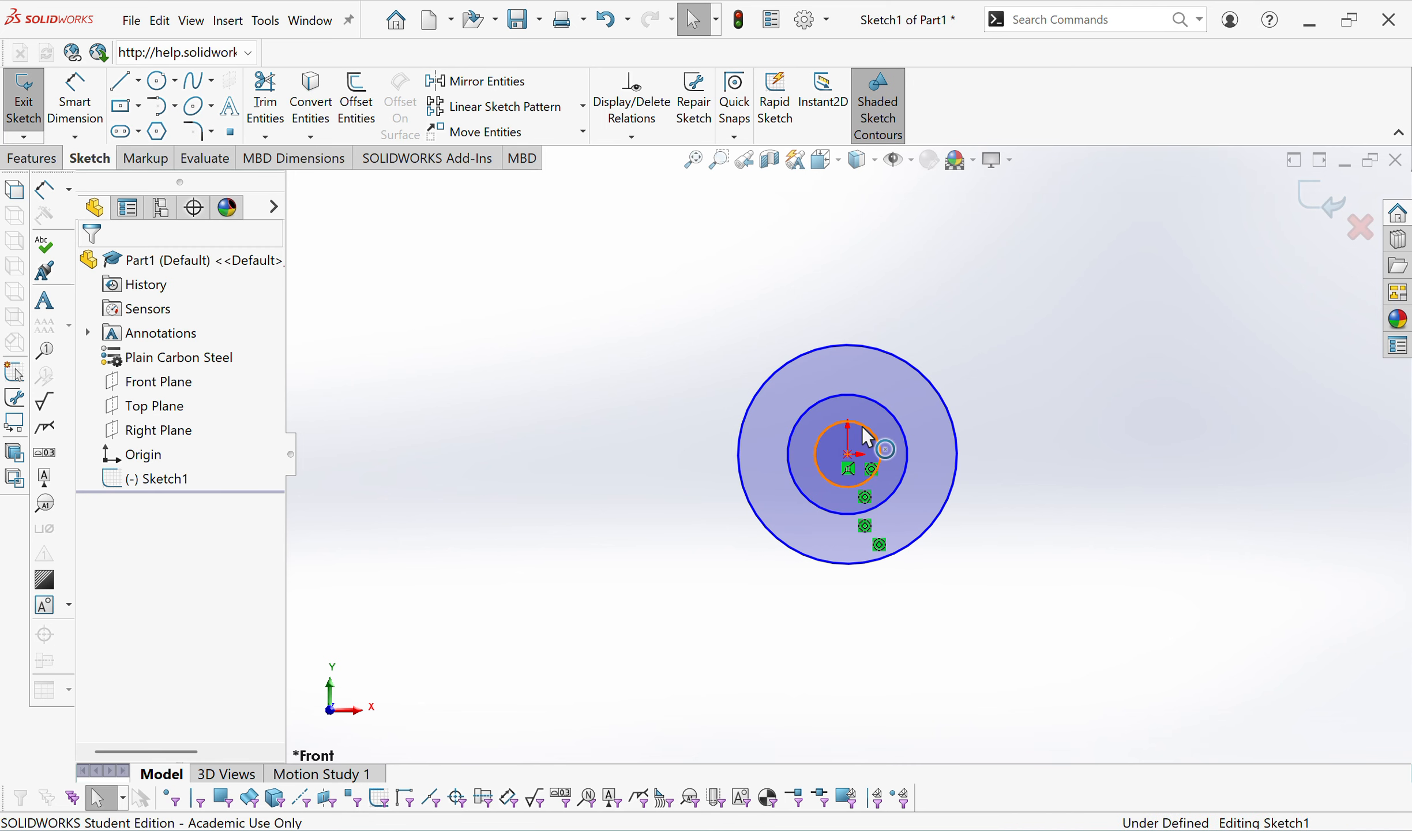
pyautogui.moveTo(867, 427); pyautogui.dragTo(923, 369)
pyautogui.click(971, 270)
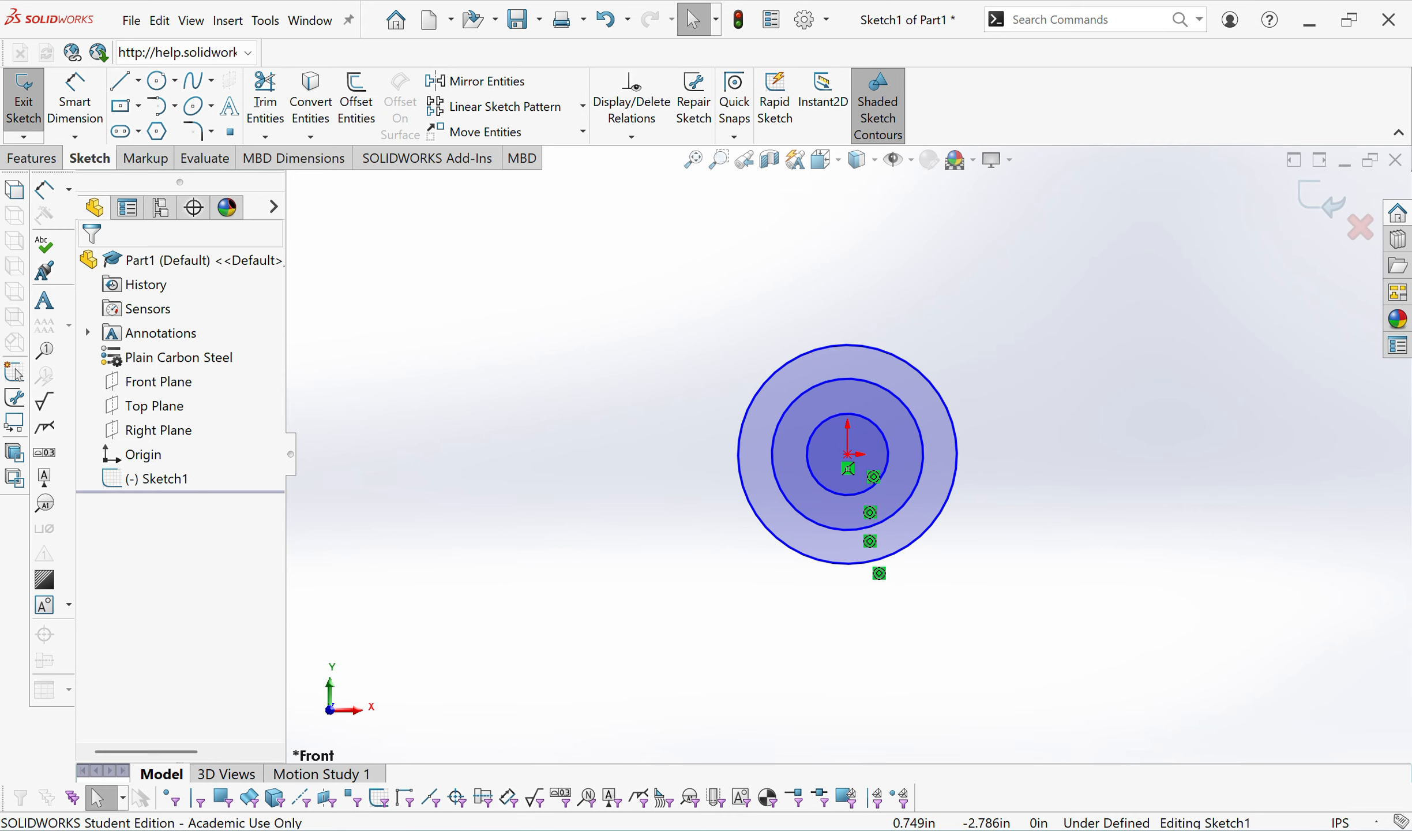
# Look up the shaft diameters in the Word drawing and dimension the innermost circle's diameter as 1.497 in.
pyautogui.click(1060, 829)
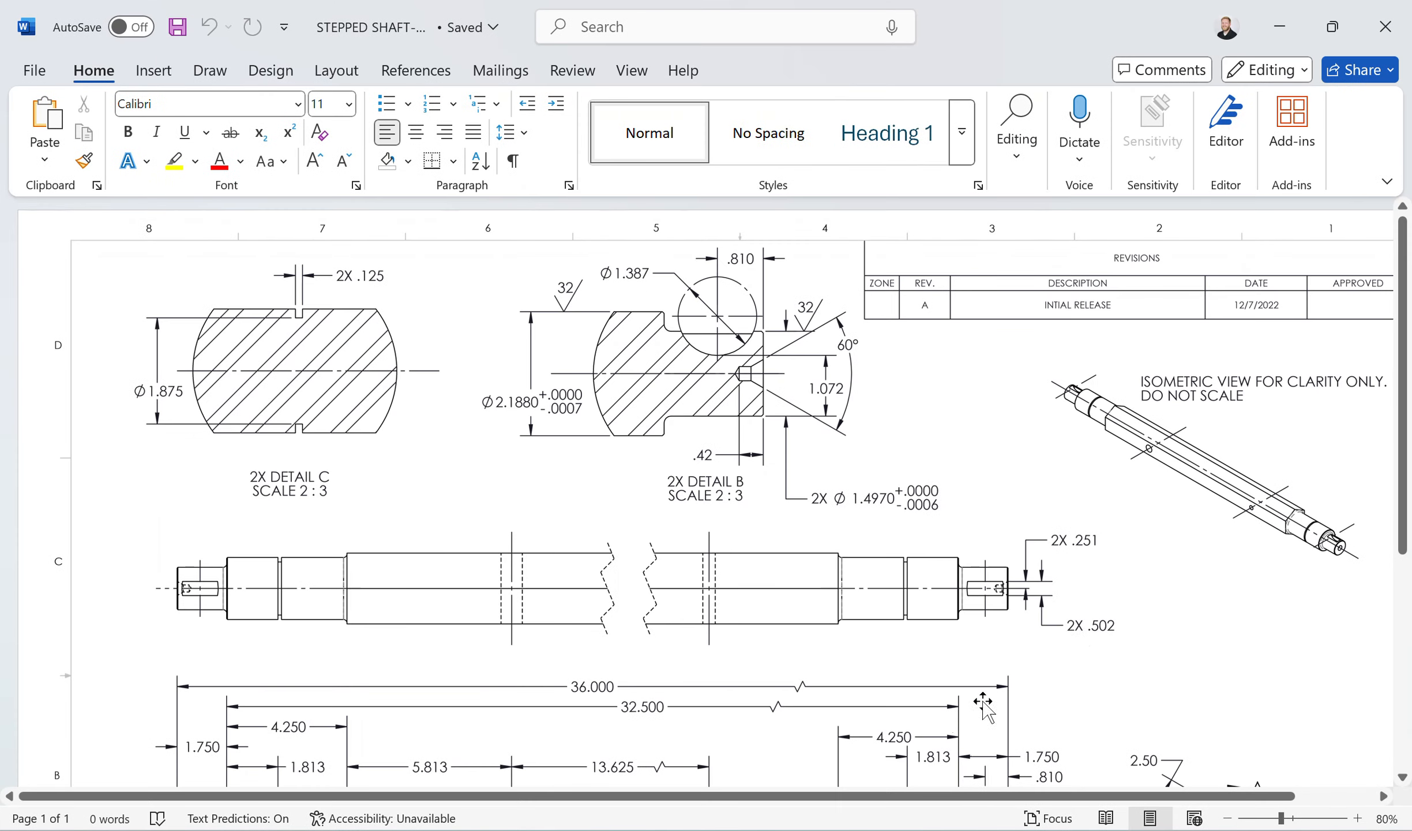
pyautogui.scroll(-5, 1301, 554)
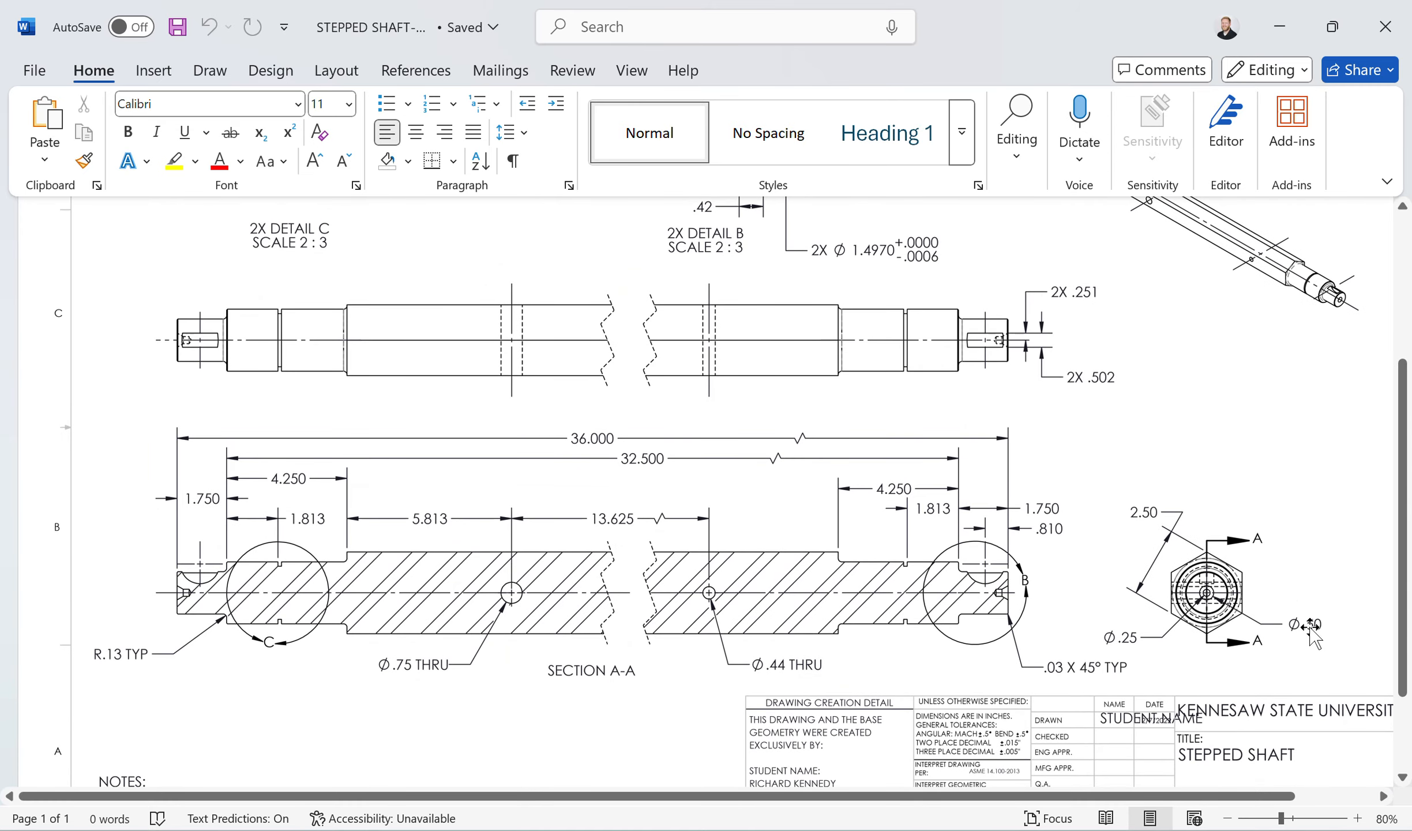
pyautogui.scroll(4, 1305, 625)
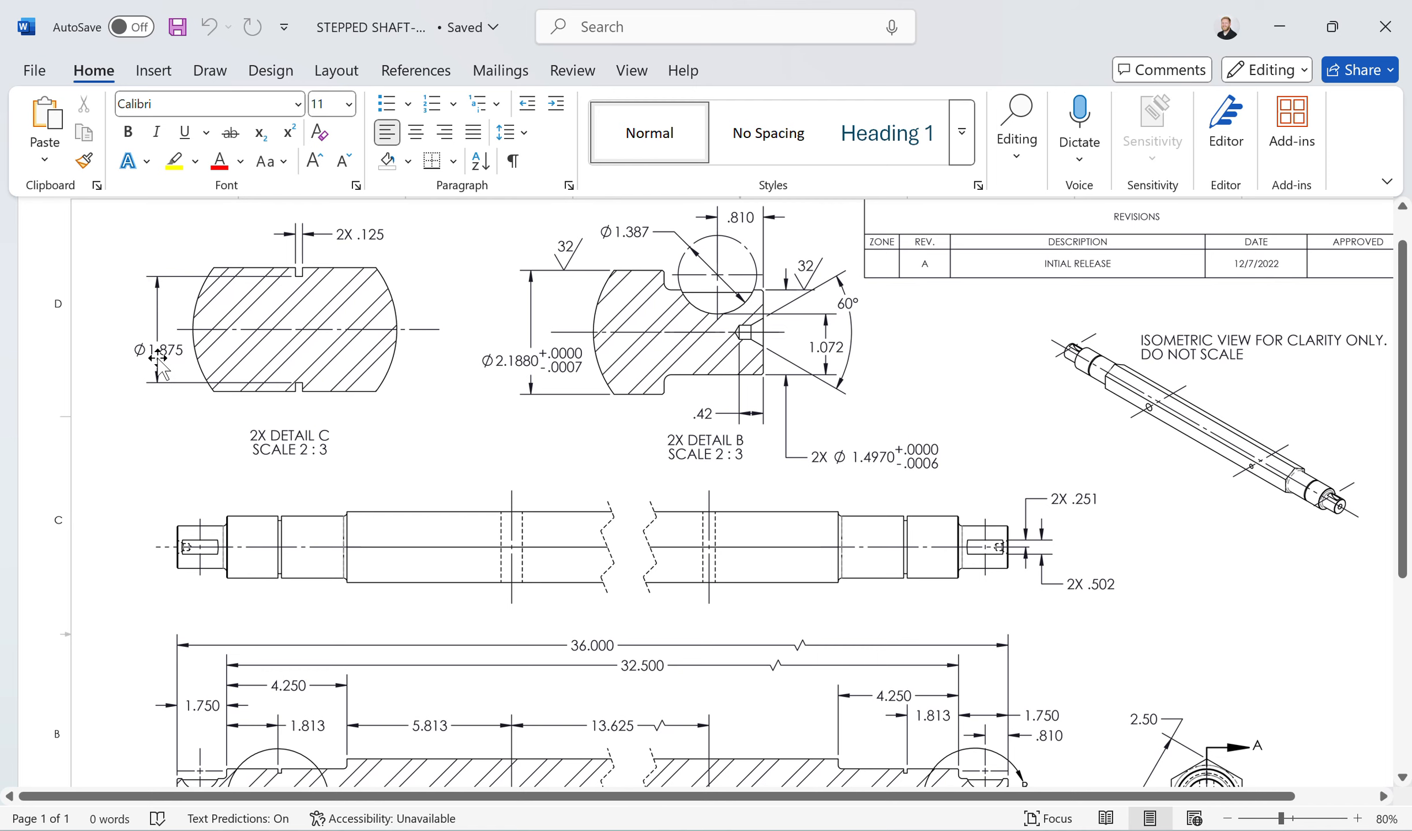
pyautogui.scroll(1, 424, 395)
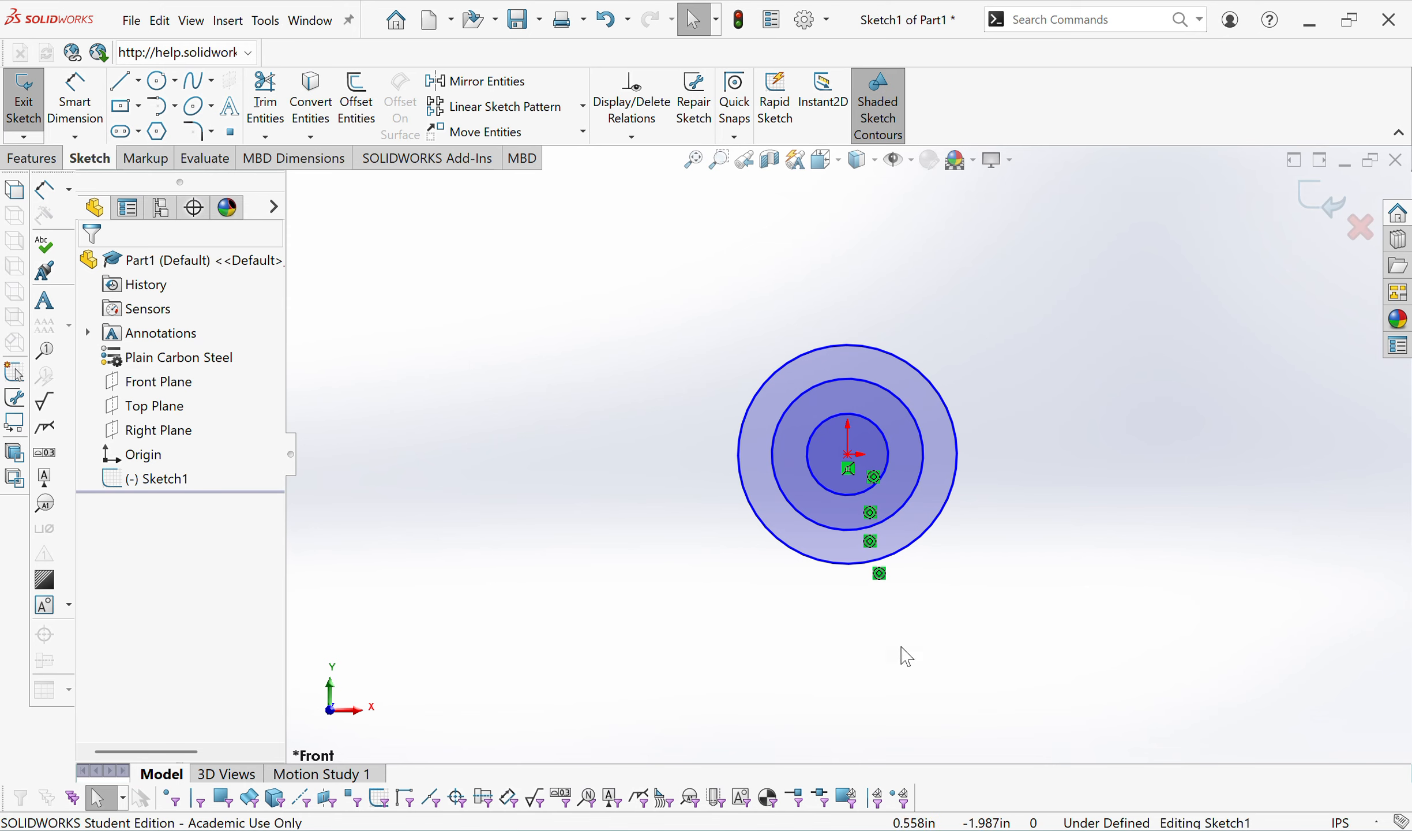
pyautogui.click(90, 113)
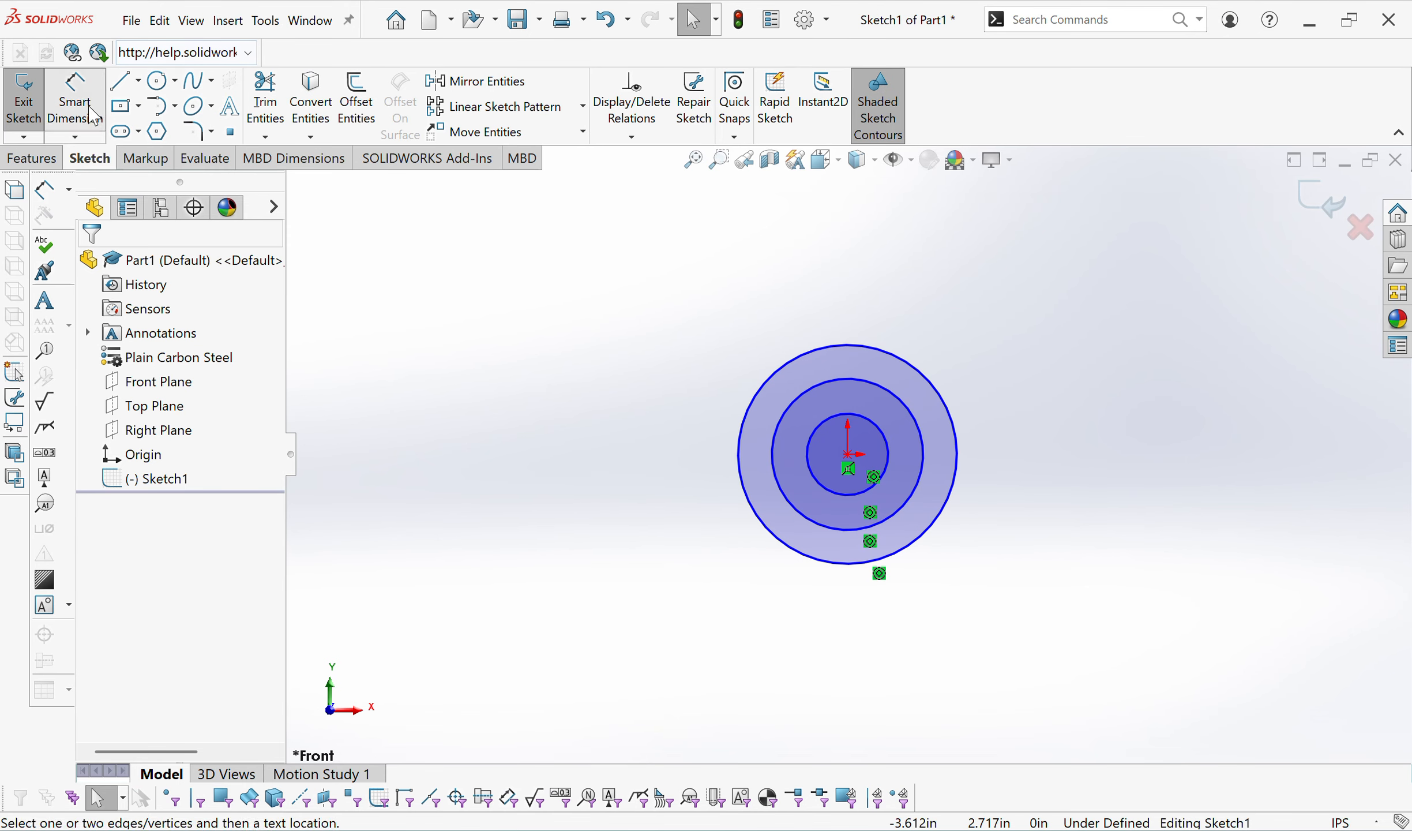
pyautogui.click(874, 424)
pyautogui.click(1082, 430)
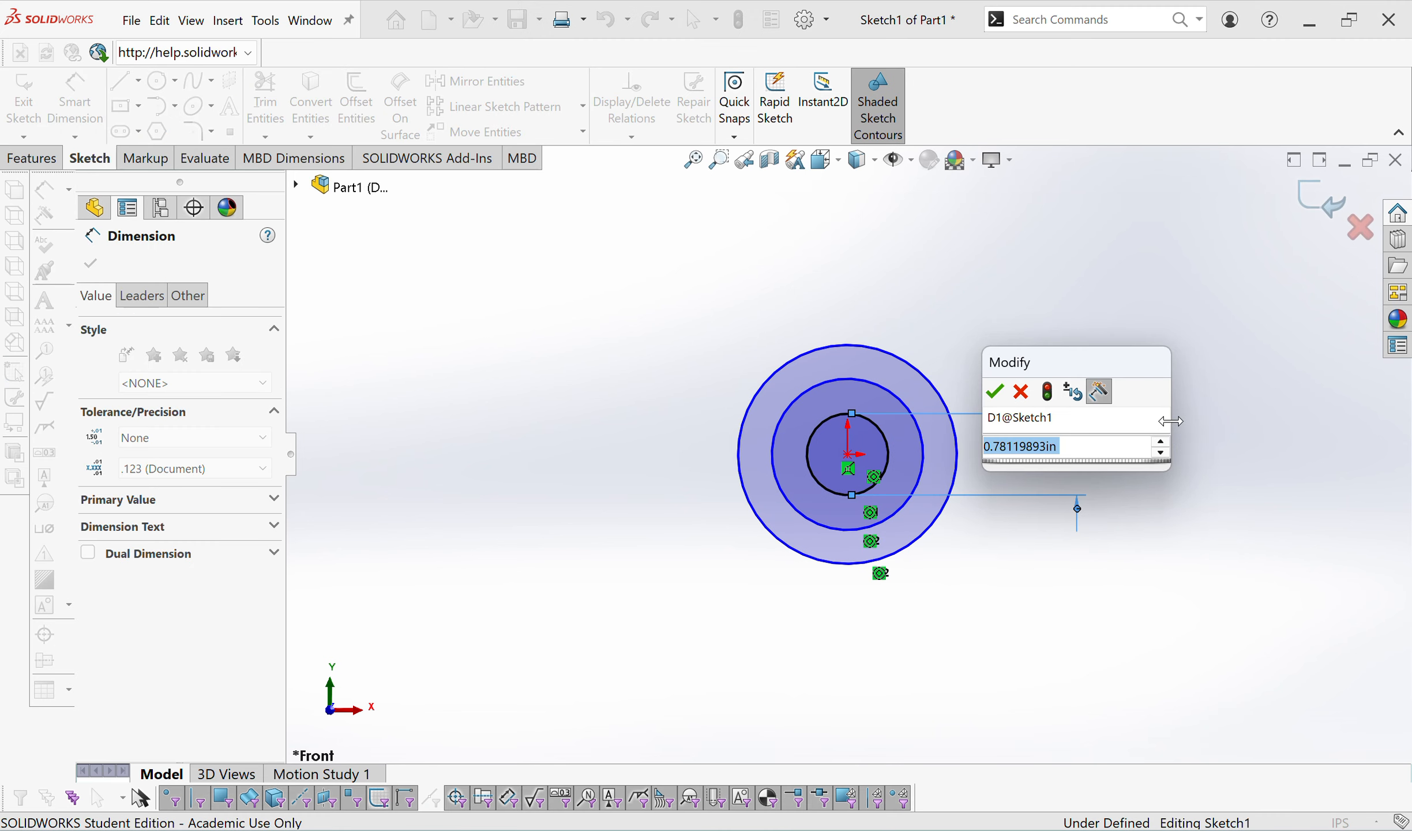
pyautogui.write('1.497')
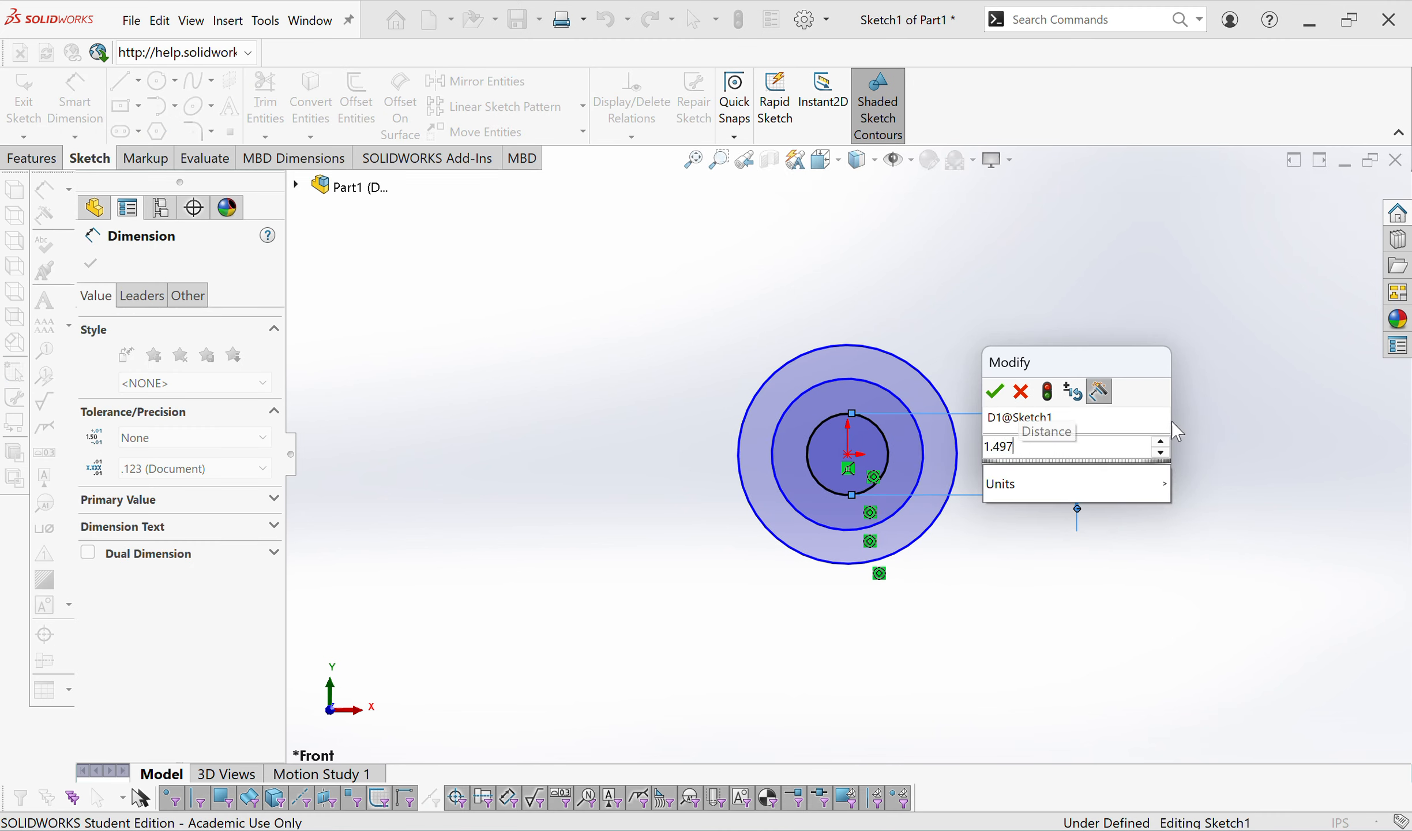
pyautogui.press('Return')
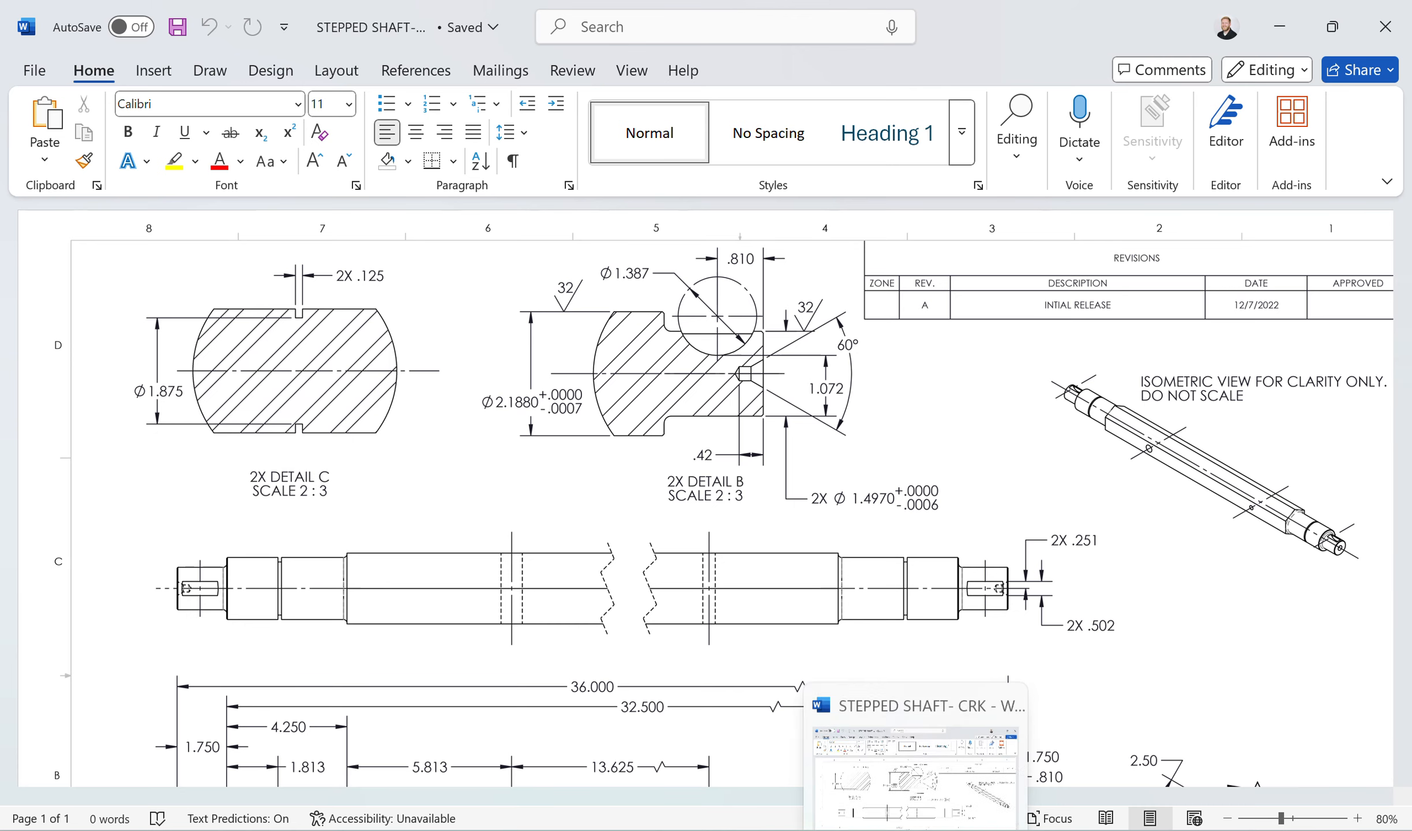
# Return to the SOLIDWORKS sketch and dimension the middle circle's diameter as 1.875 in.
pyautogui.click(943, 829)
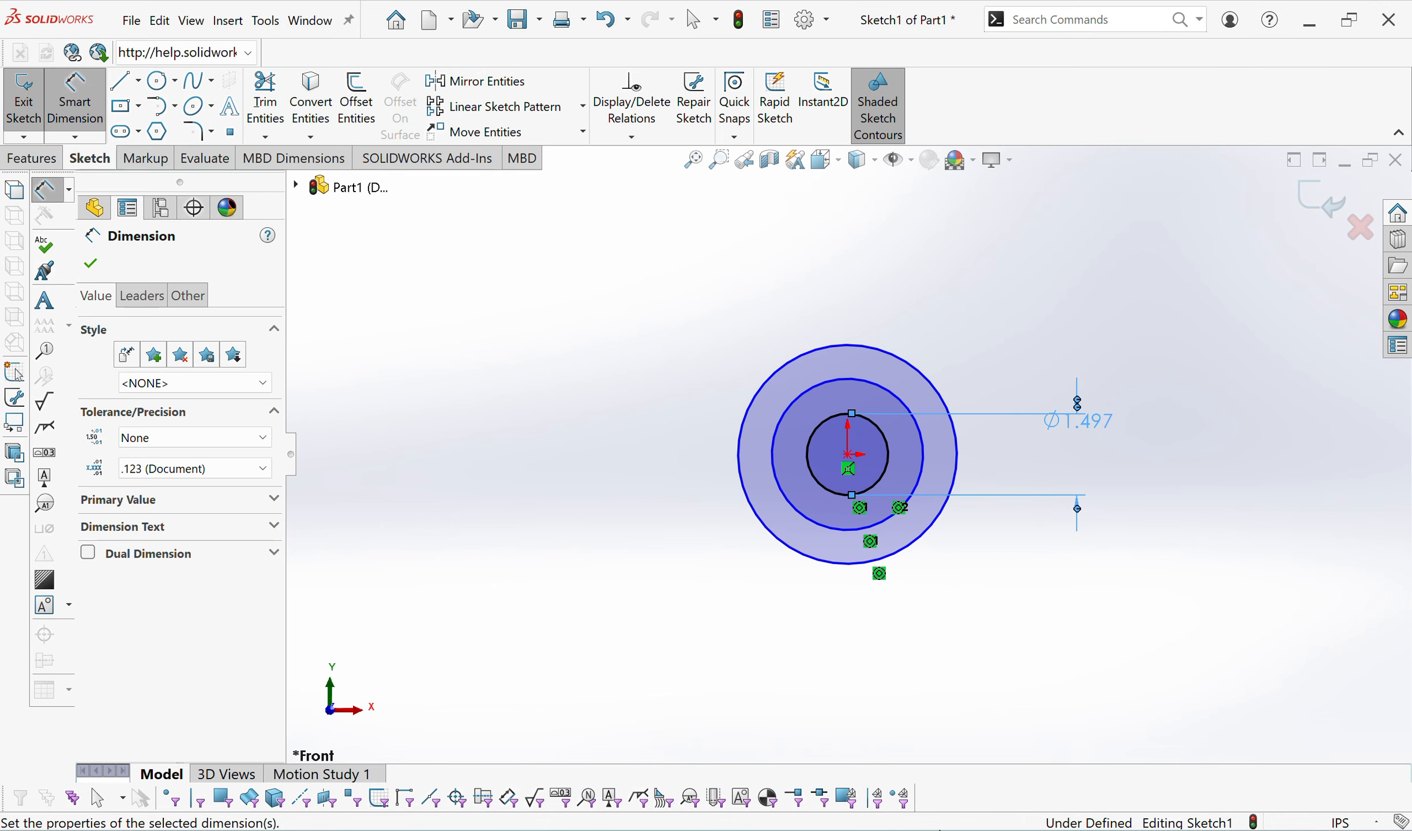
pyautogui.click(833, 527)
pyautogui.click(986, 693)
pyautogui.write('1.875')
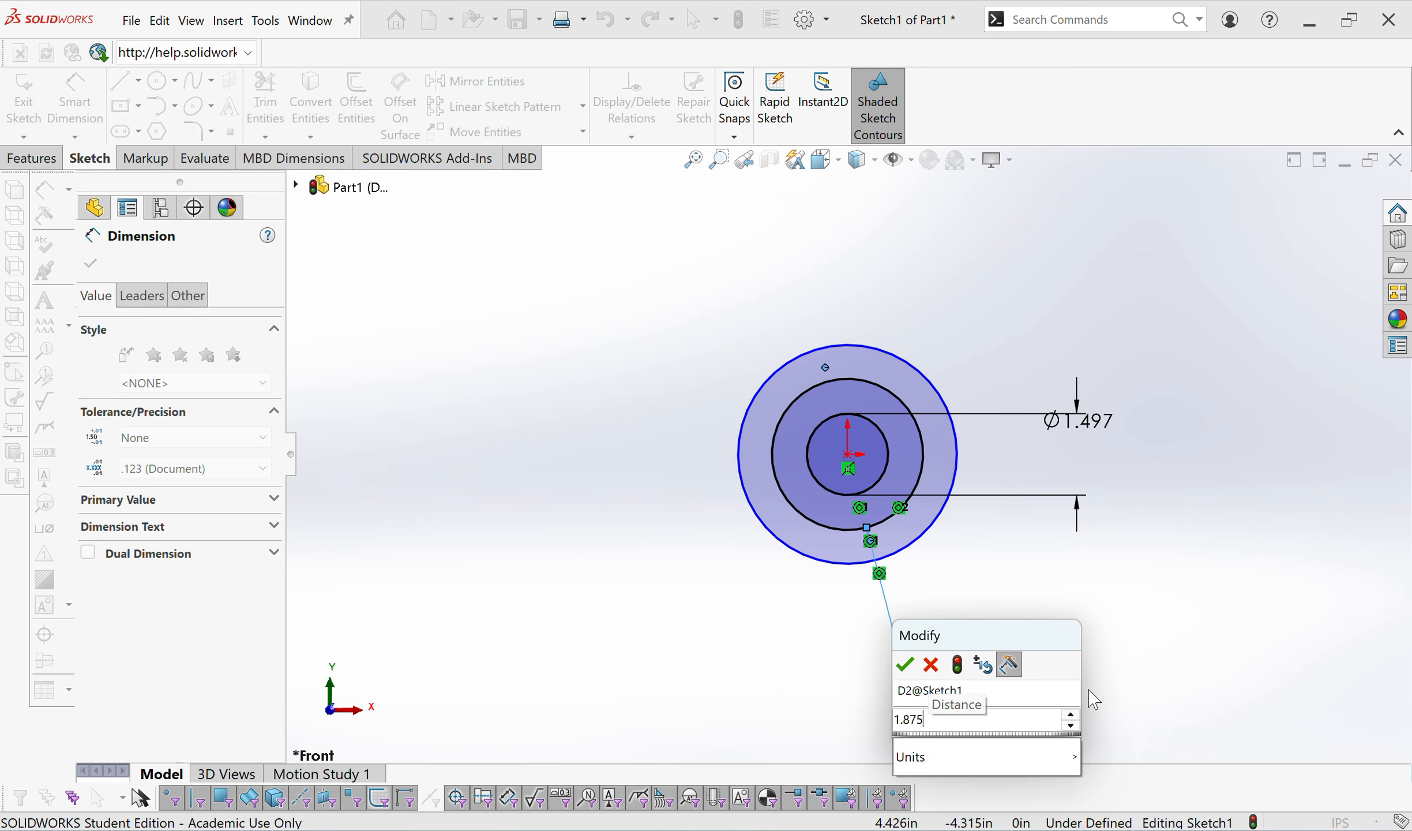
pyautogui.press('Return')
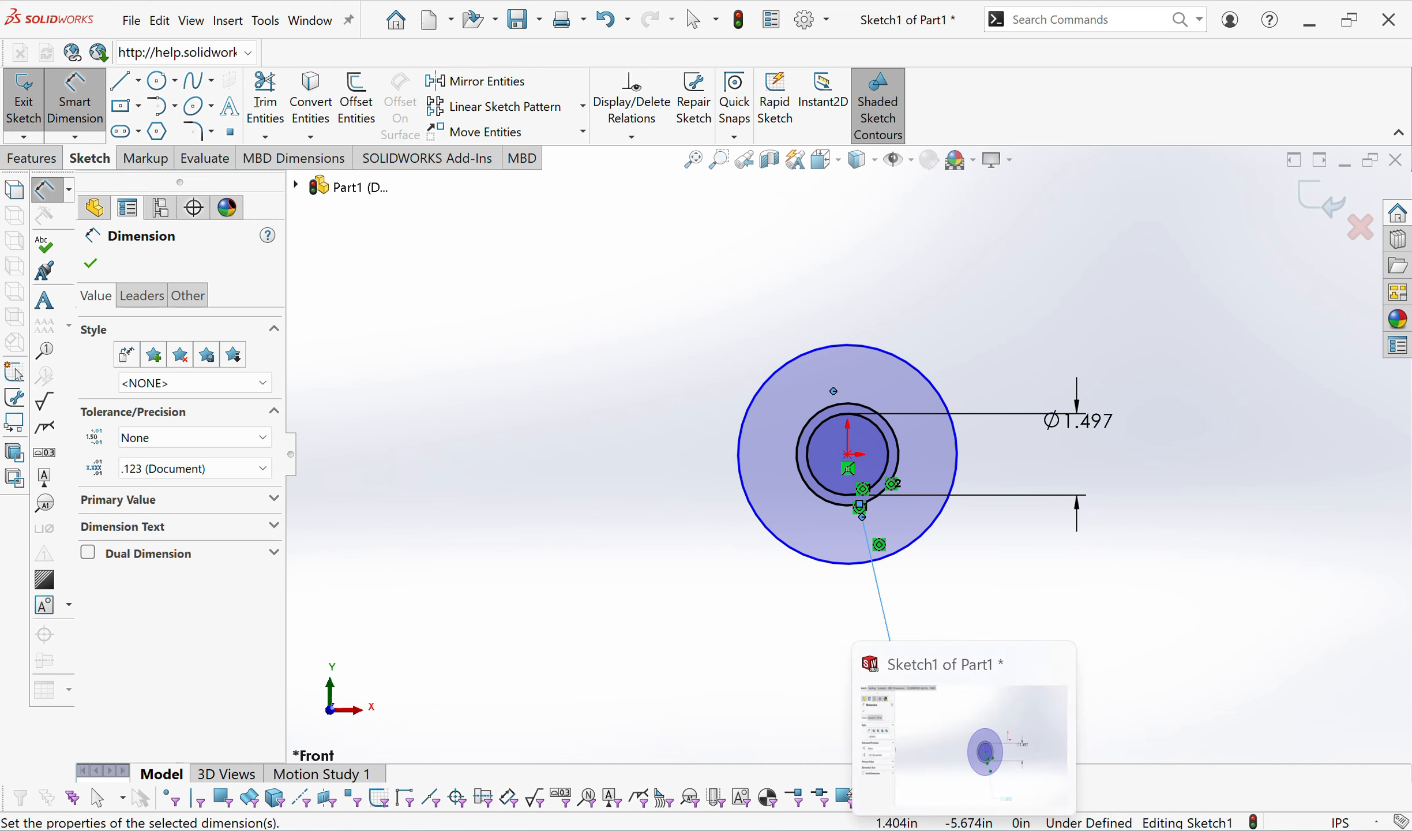
# Check the largest shaft diameter in the Word drawing and dimension the outermost circle in the SOLIDWORKS sketch as 2.188 in.
pyautogui.click(917, 829)
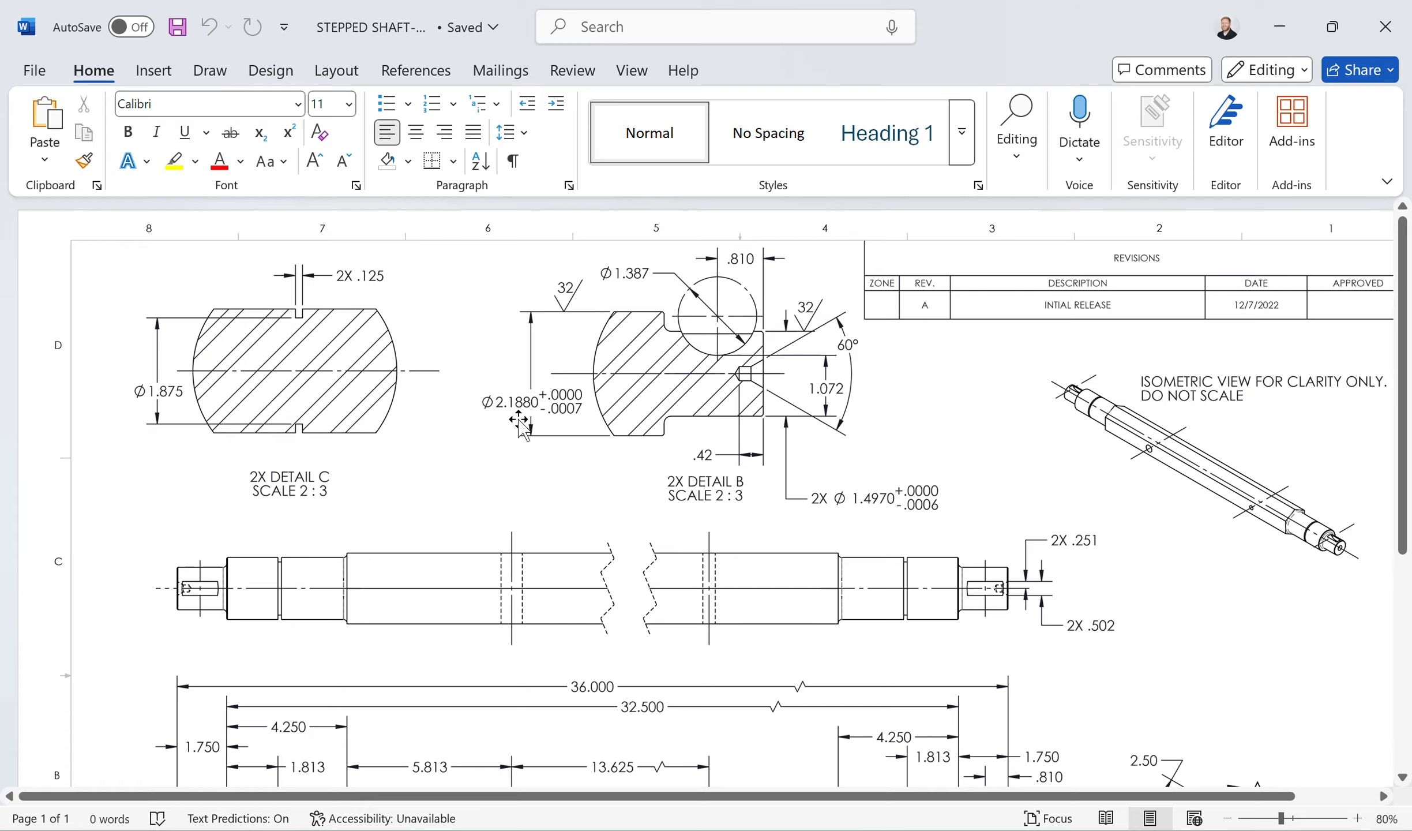
pyautogui.hotkey('alt', 'Tab')
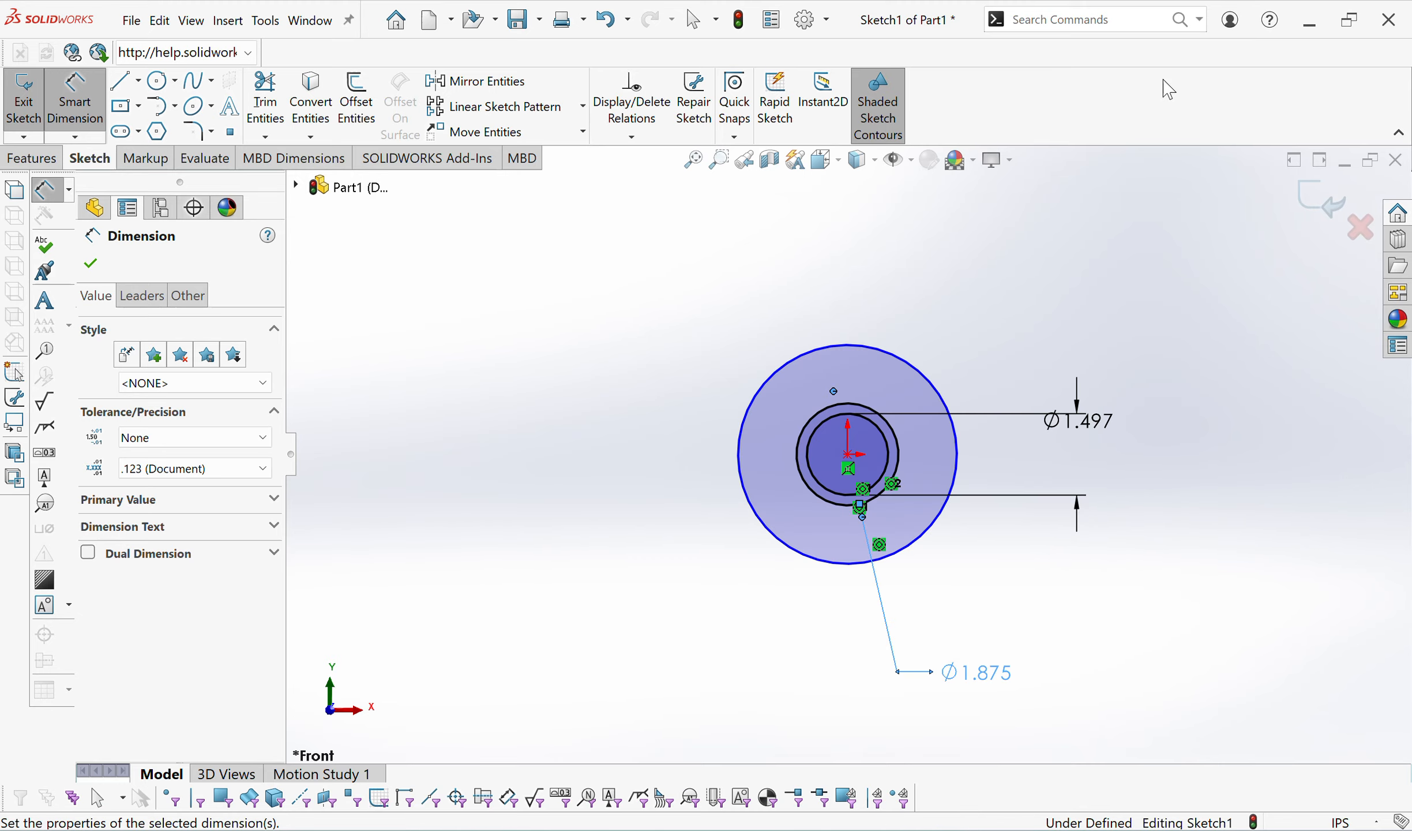
pyautogui.click(926, 372)
pyautogui.click(1073, 306)
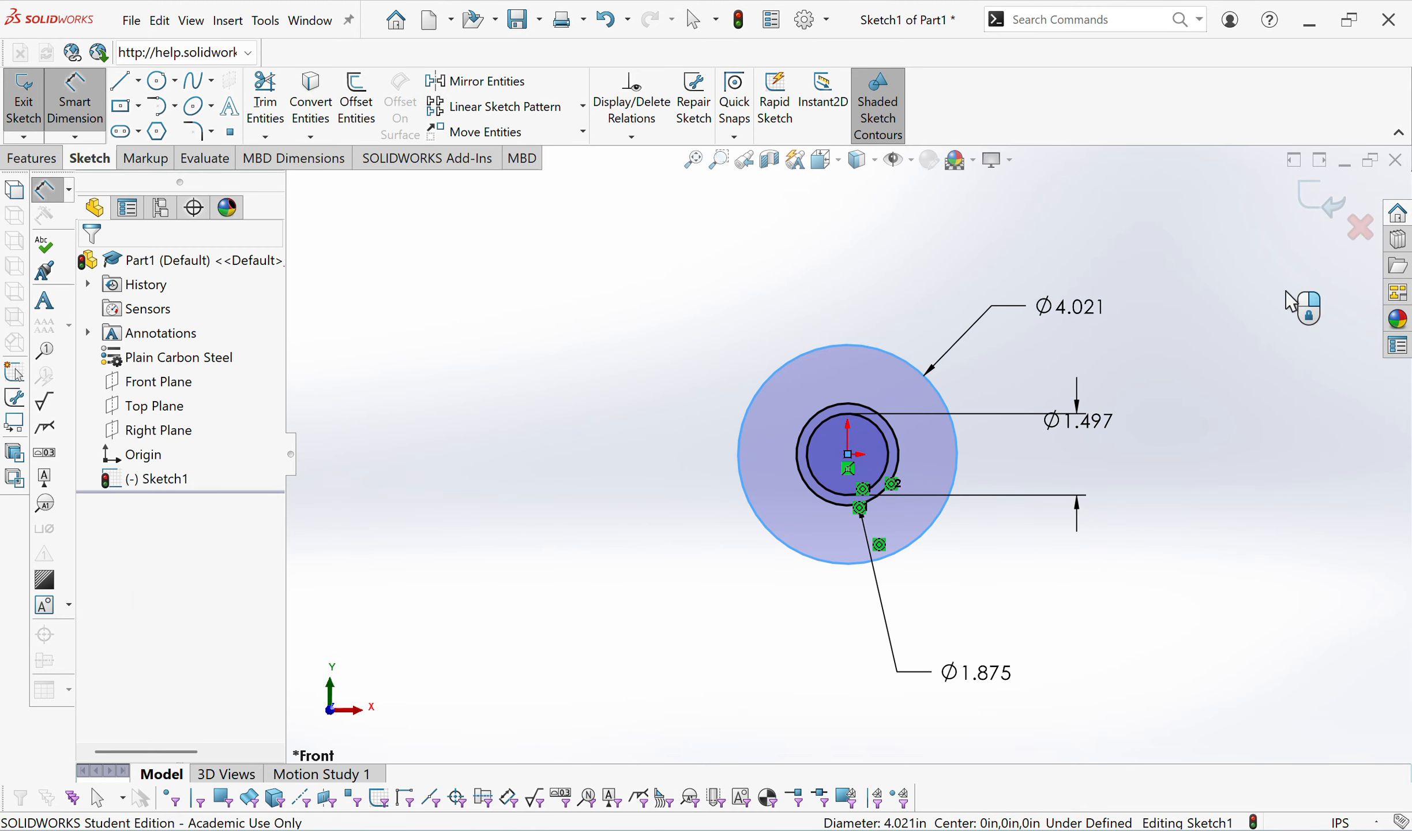
pyautogui.write('2.1')
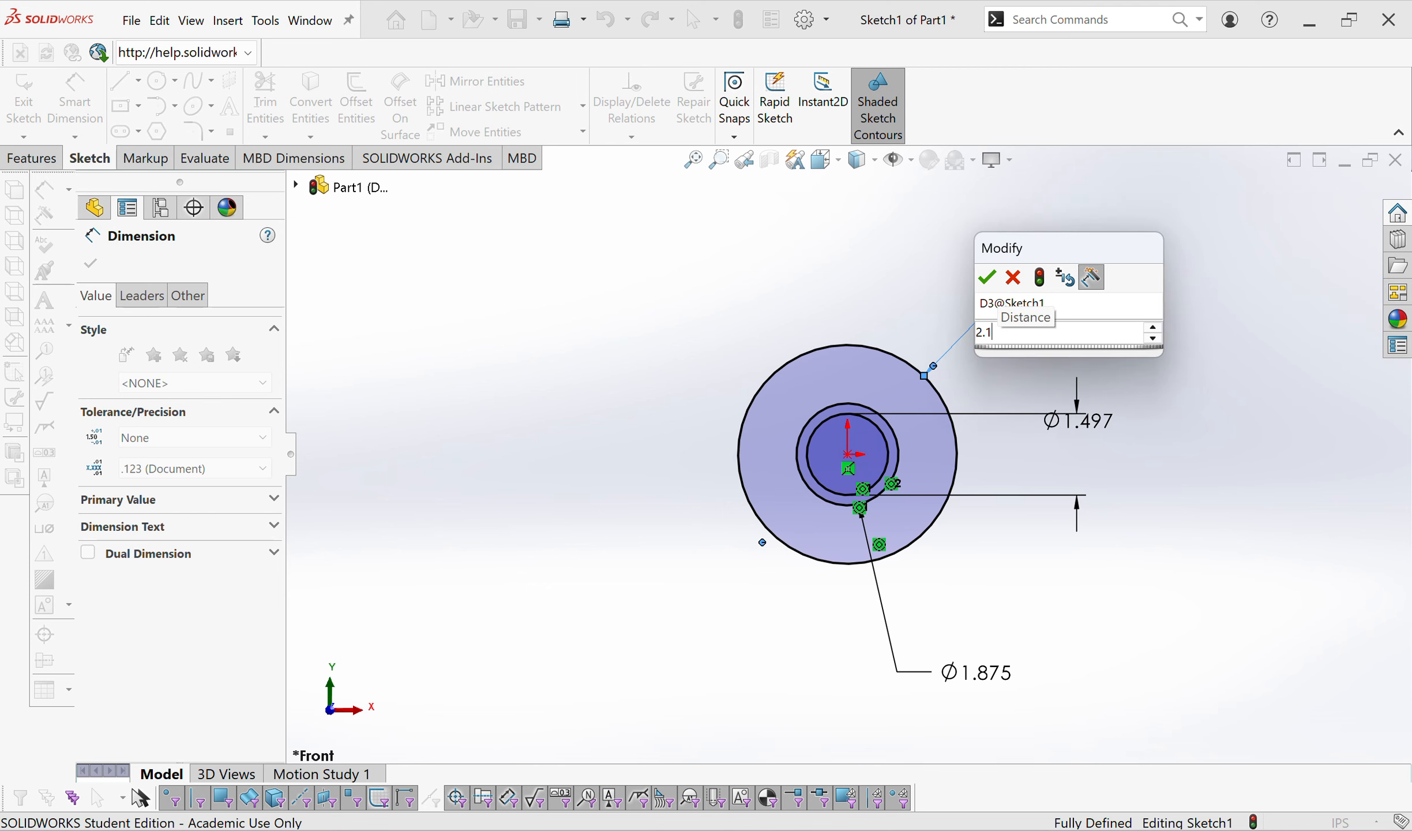
pyautogui.write('88')
pyautogui.press('Return')
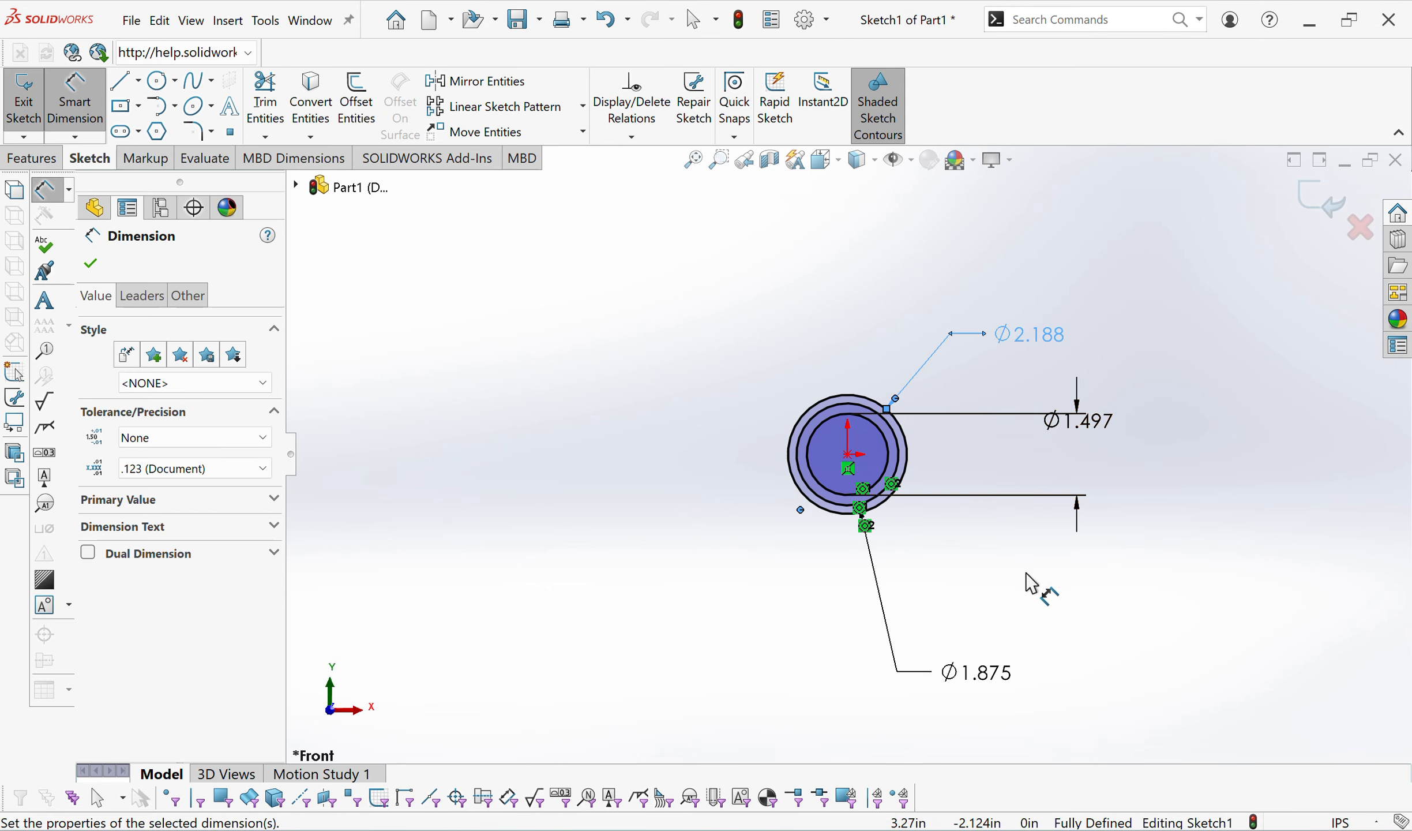
# Check the hexagon in the Word drawing, then sketch a six-sided inscribed-circle polygon in SOLIDWORKS, centered on the origin and about 7.2 in across flats.
pyautogui.hotkey('alt', 'Tab')
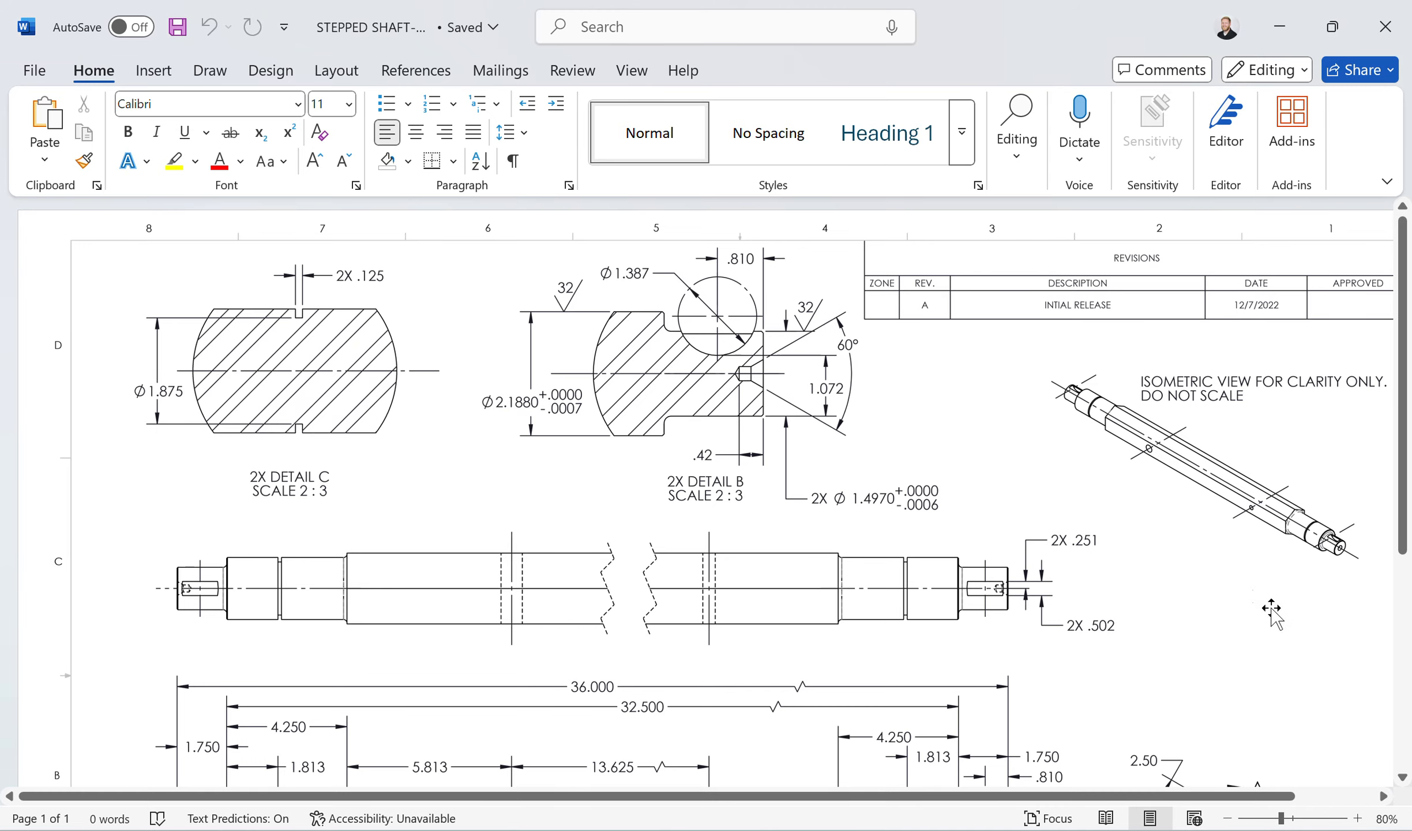
pyautogui.scroll(-3, 1275, 620)
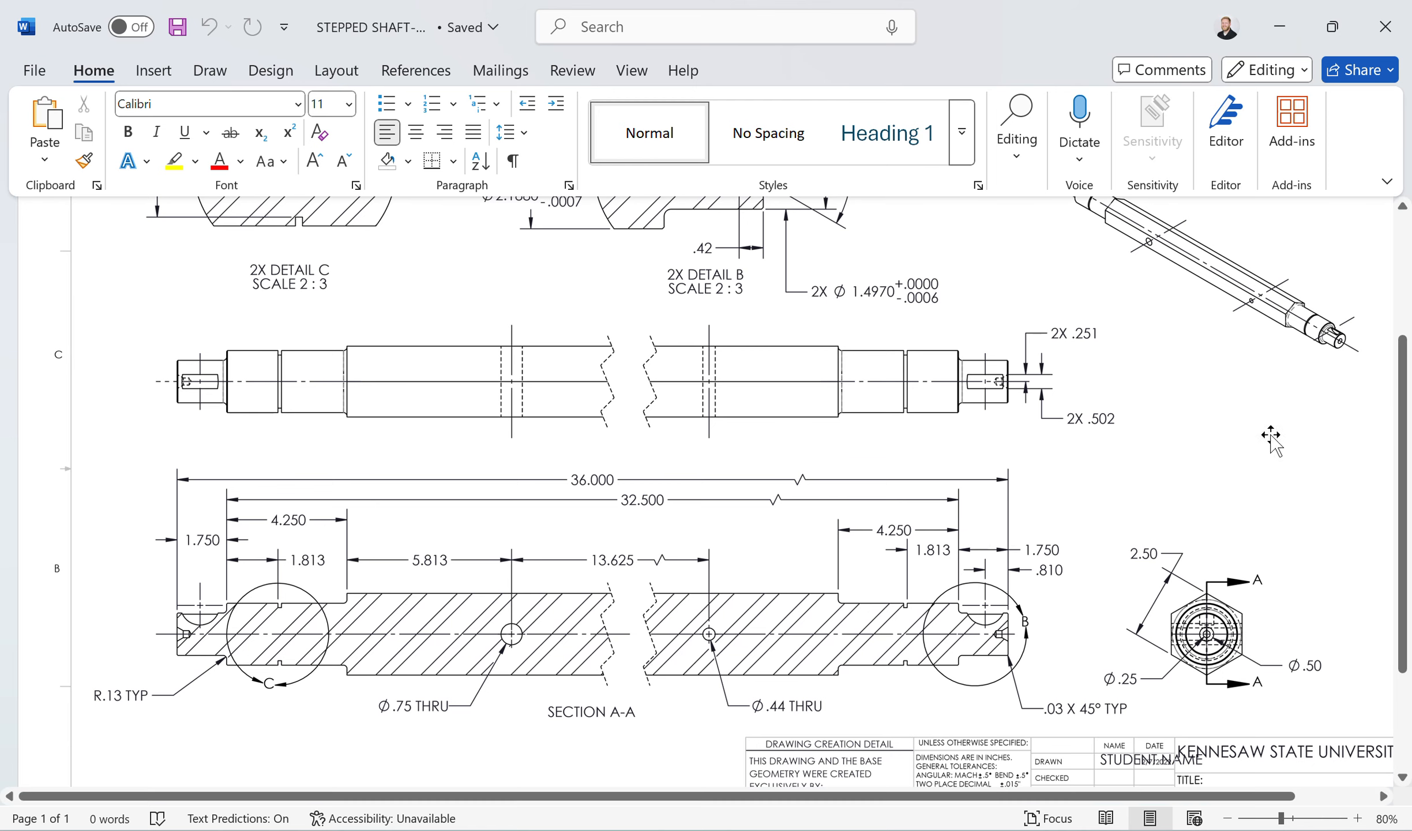
pyautogui.click(1279, 26)
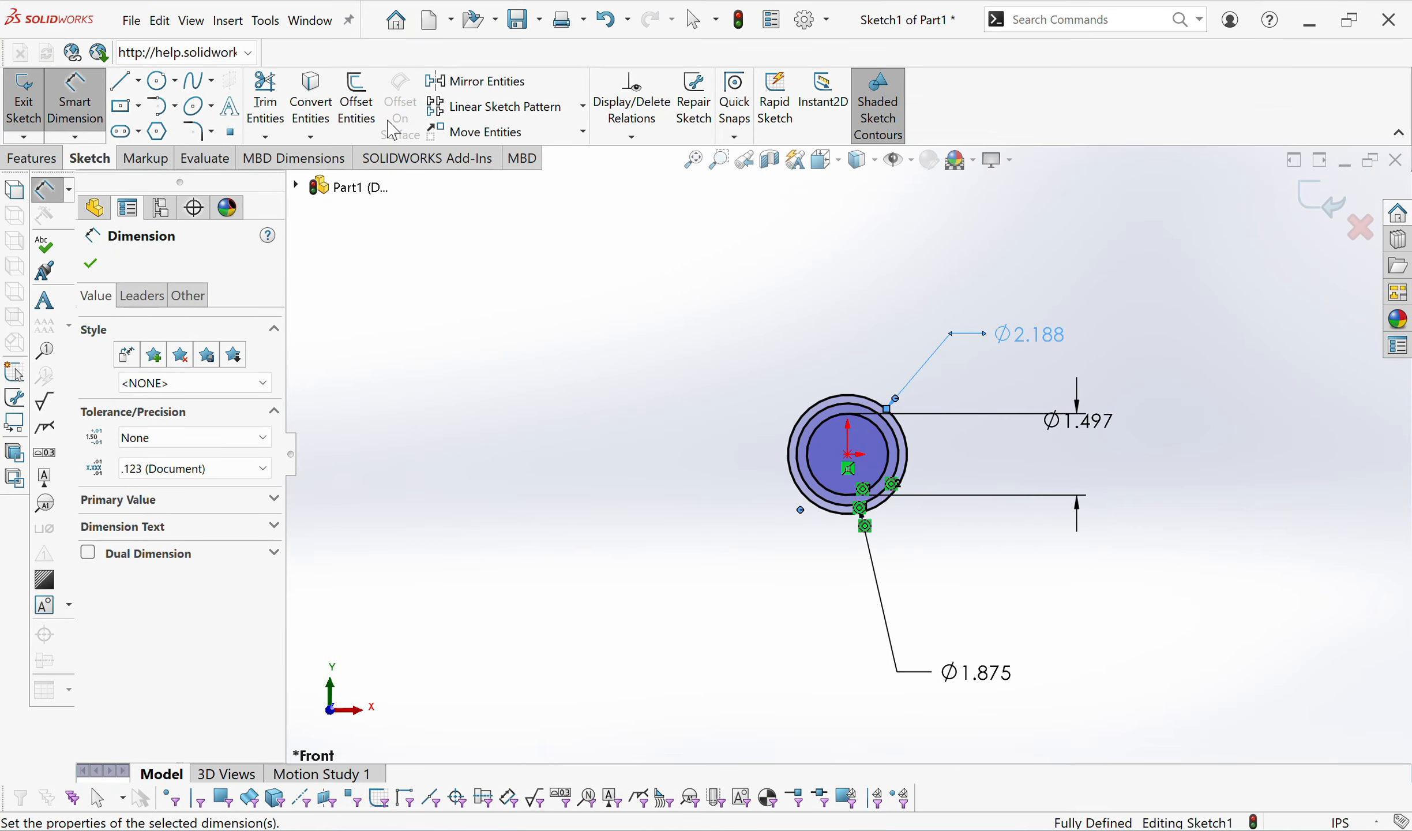
pyautogui.click(157, 132)
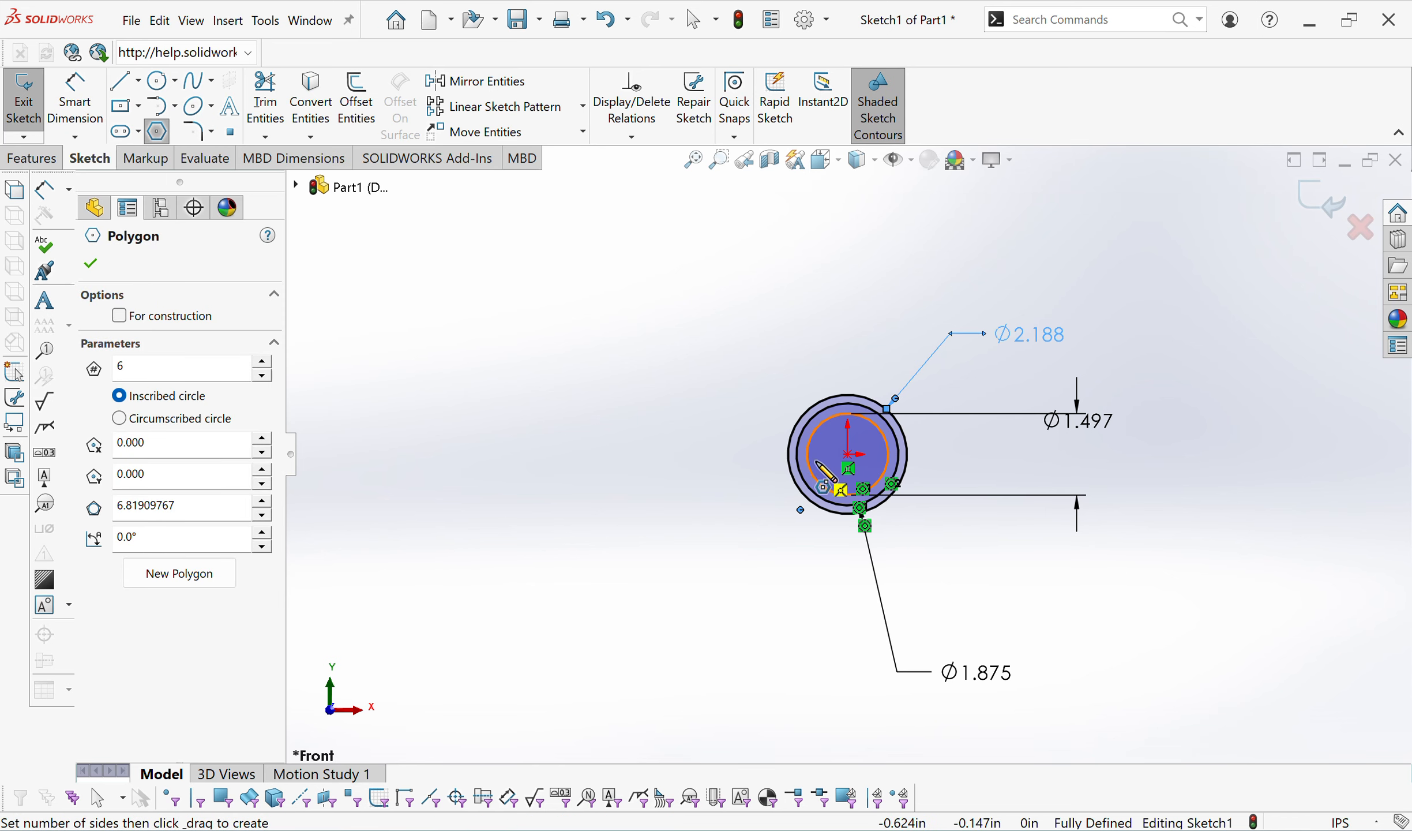
pyautogui.click(849, 455)
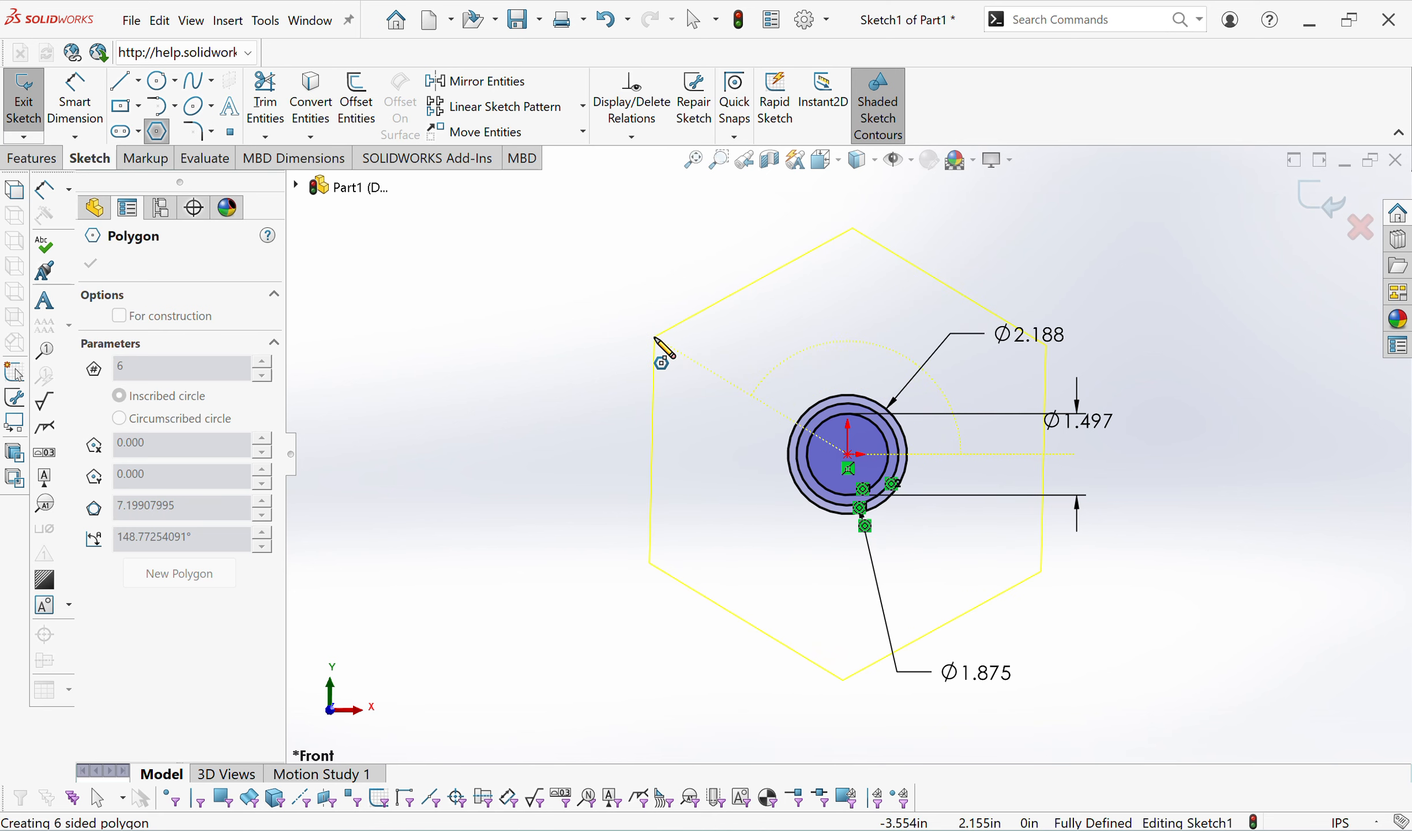
pyautogui.click(655, 336)
pyautogui.press('Escape')
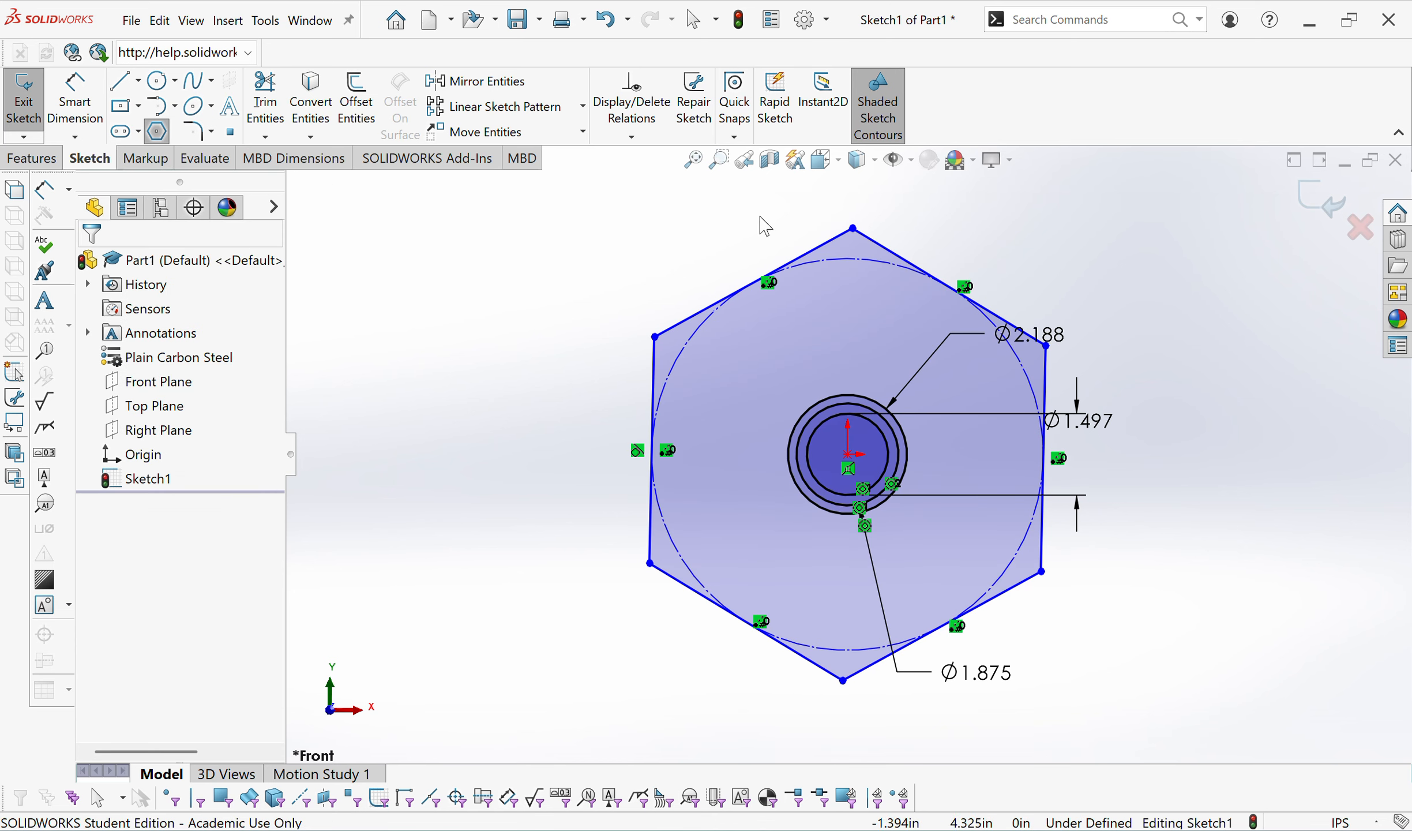
# Sketch a vertical line about 2.06 in long upward from the origin and convert it to construction geometry.
pyautogui.click(121, 81)
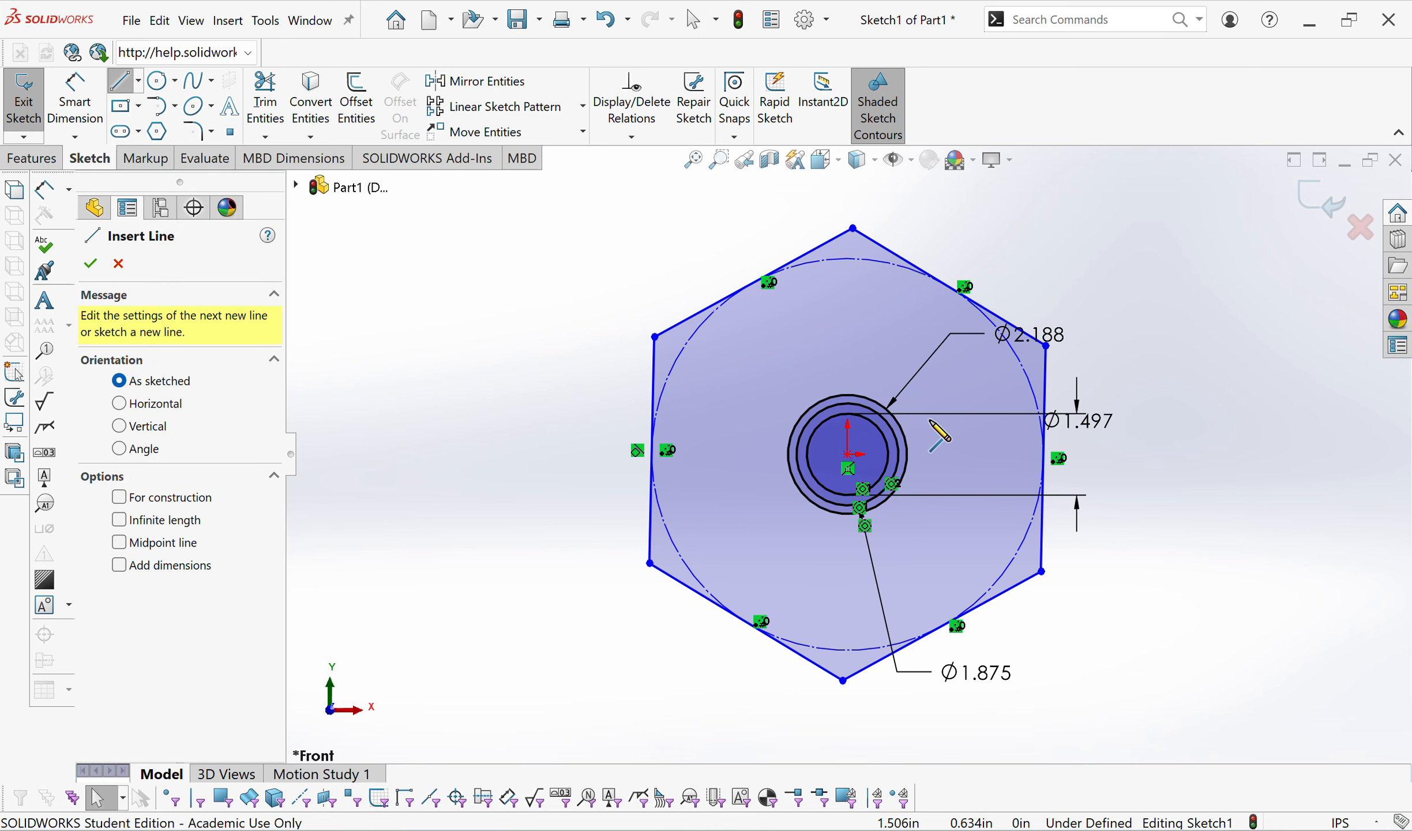
pyautogui.click(848, 454)
pyautogui.click(848, 342)
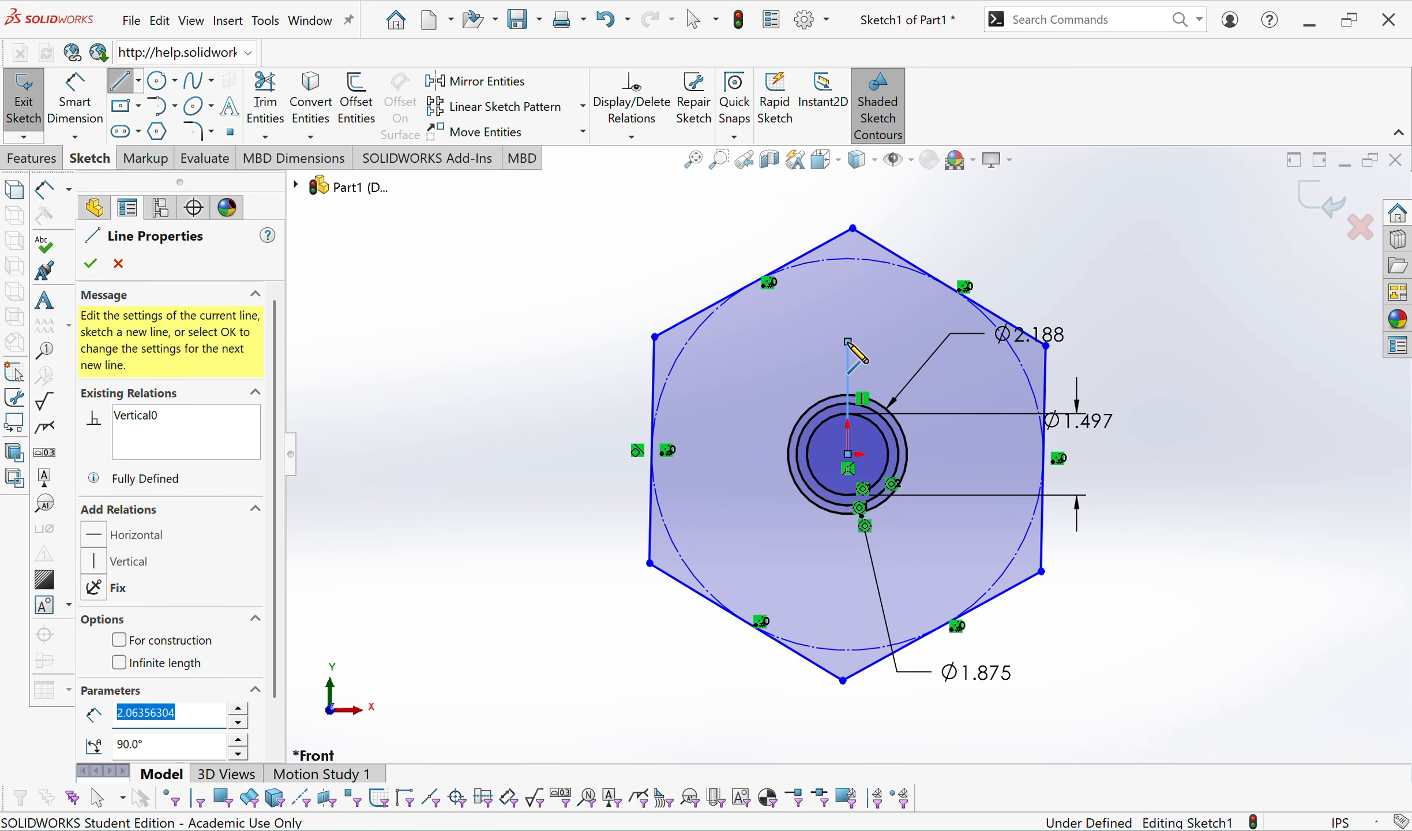
pyautogui.press('Escape')
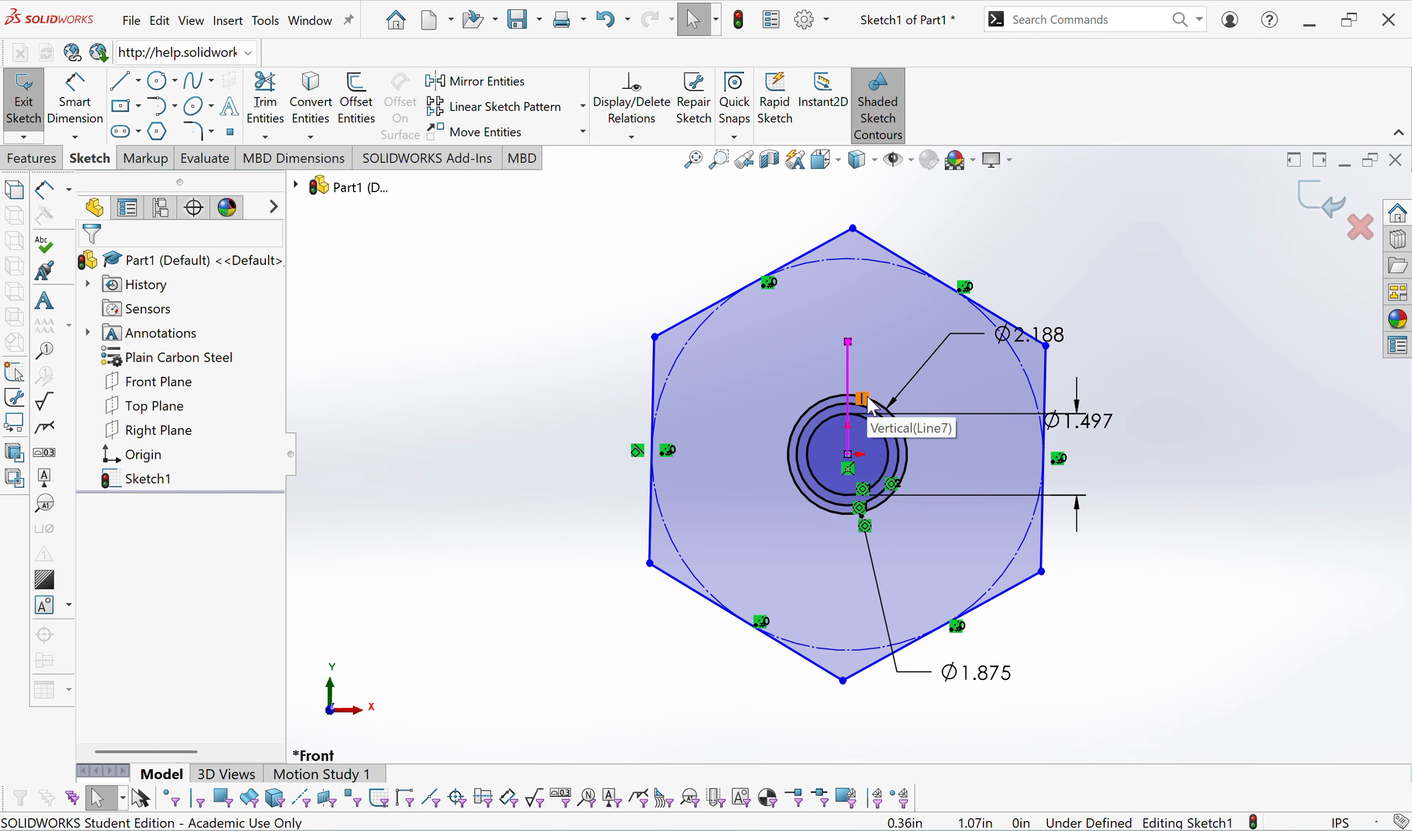
pyautogui.click(848, 365)
pyautogui.click(914, 333)
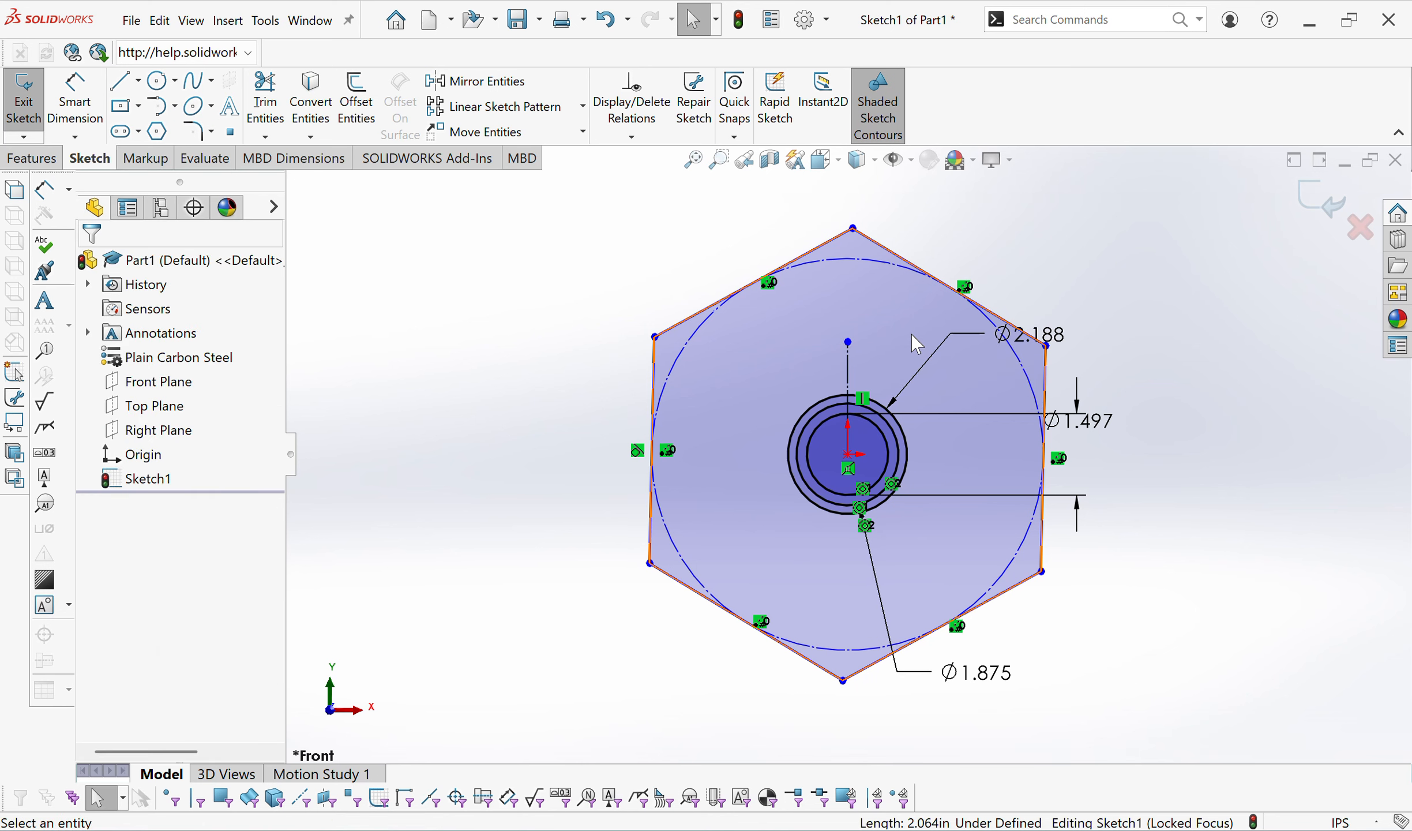
pyautogui.click(848, 355)
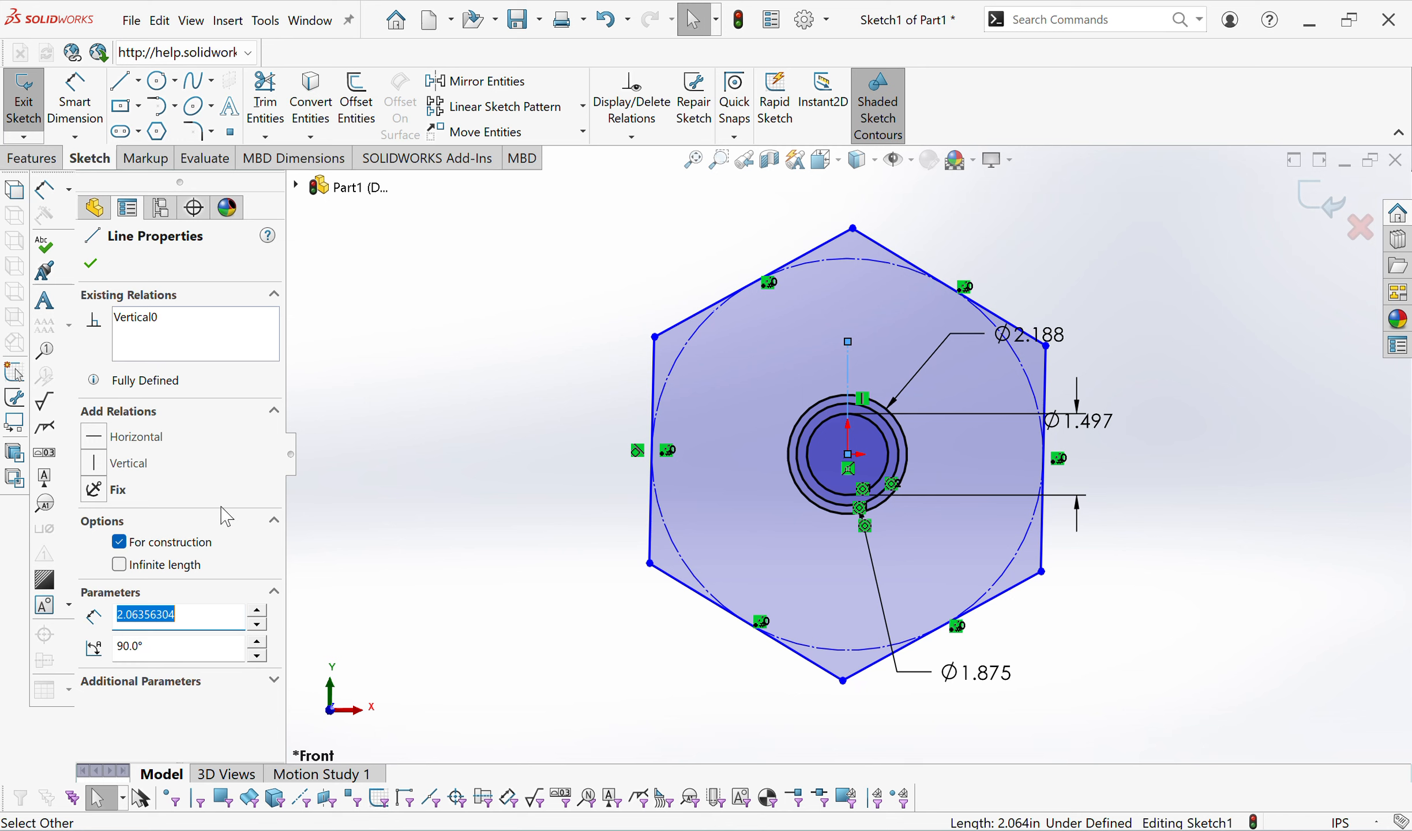
pyautogui.click(953, 202)
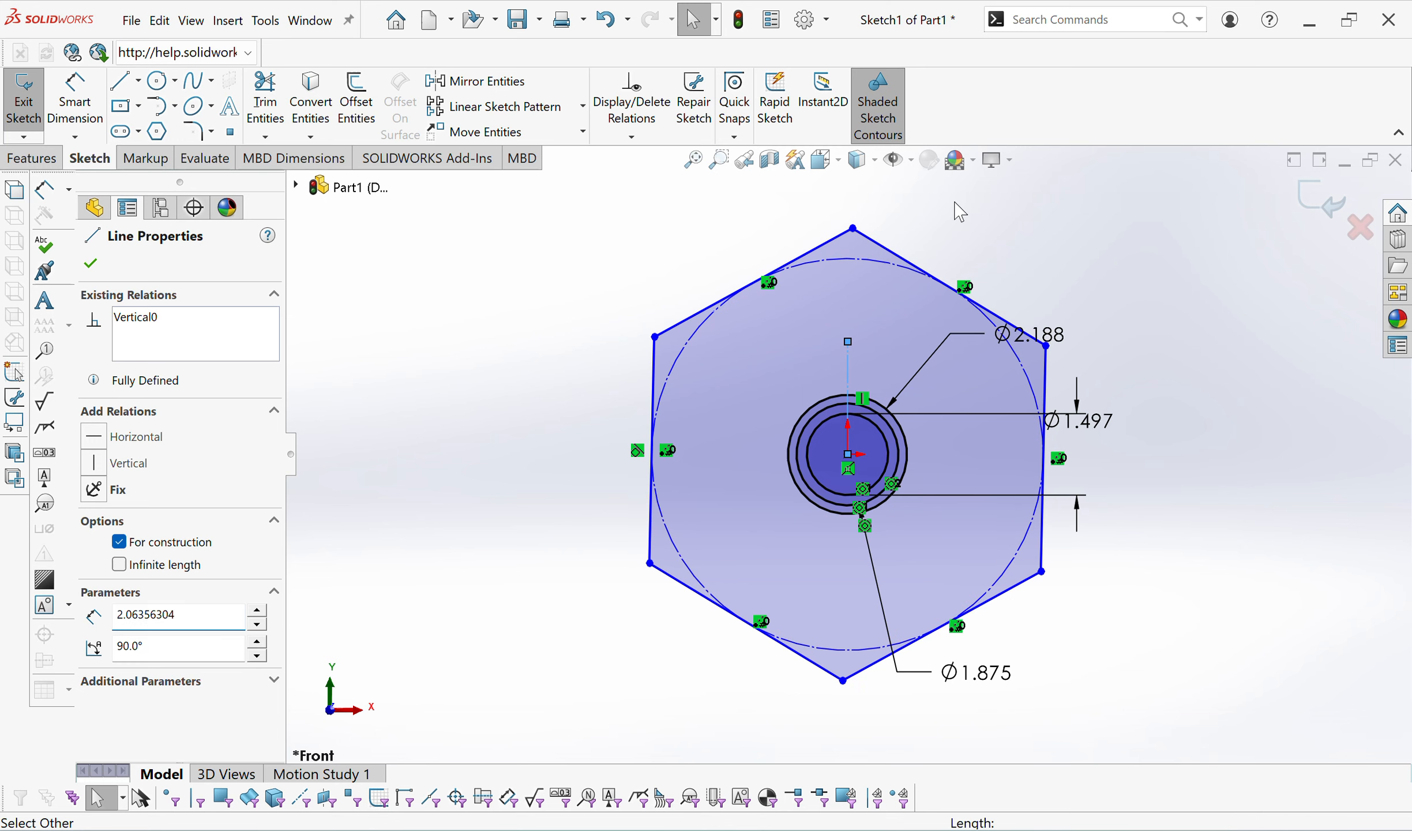
# Add a Coincident relation between the hexagon's top vertex and the vertical construction line.
pyautogui.click(853, 228)
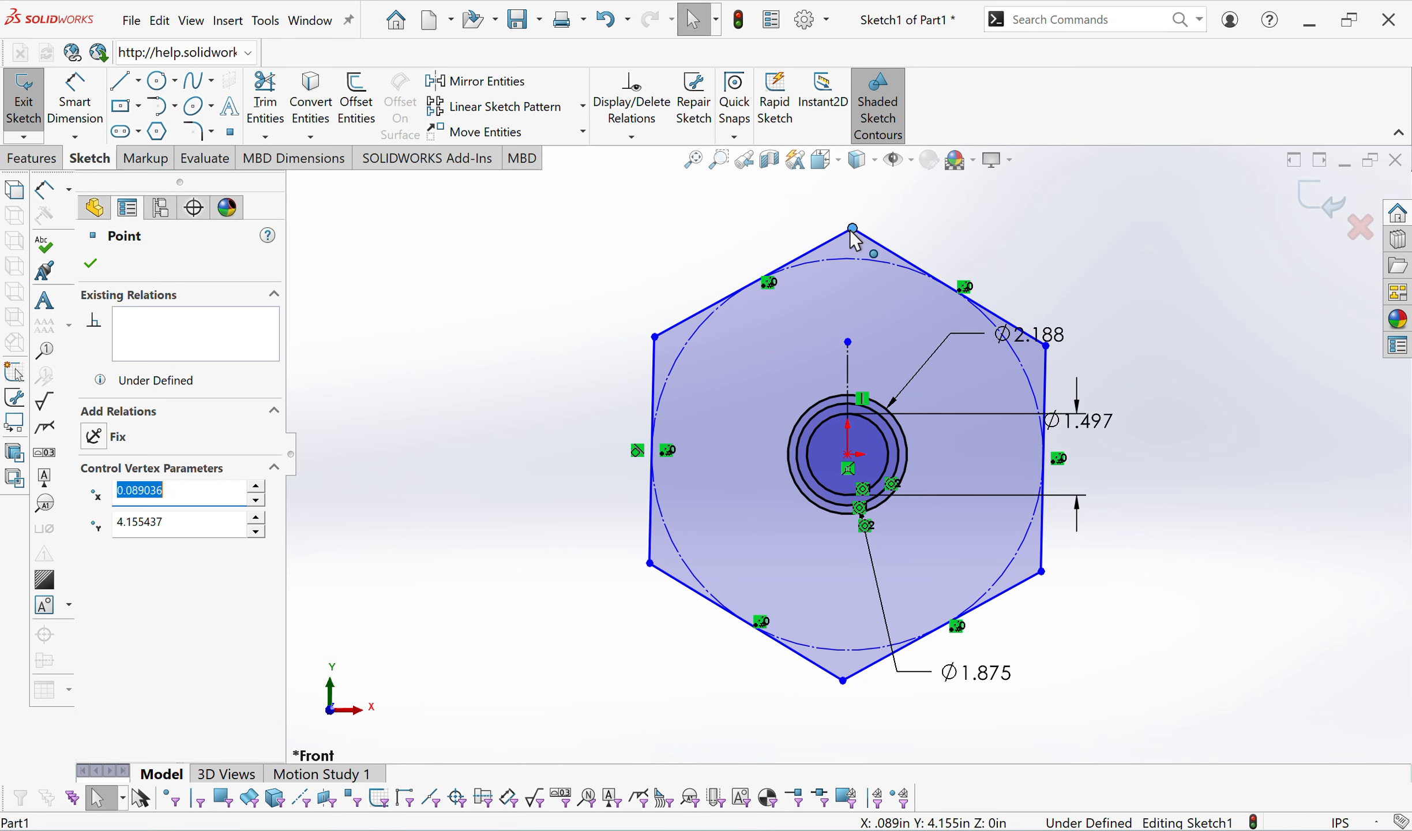
pyautogui.keyDown('ctrl'); pyautogui.click(850, 356); pyautogui.keyUp('ctrl')
pyautogui.click(132, 547)
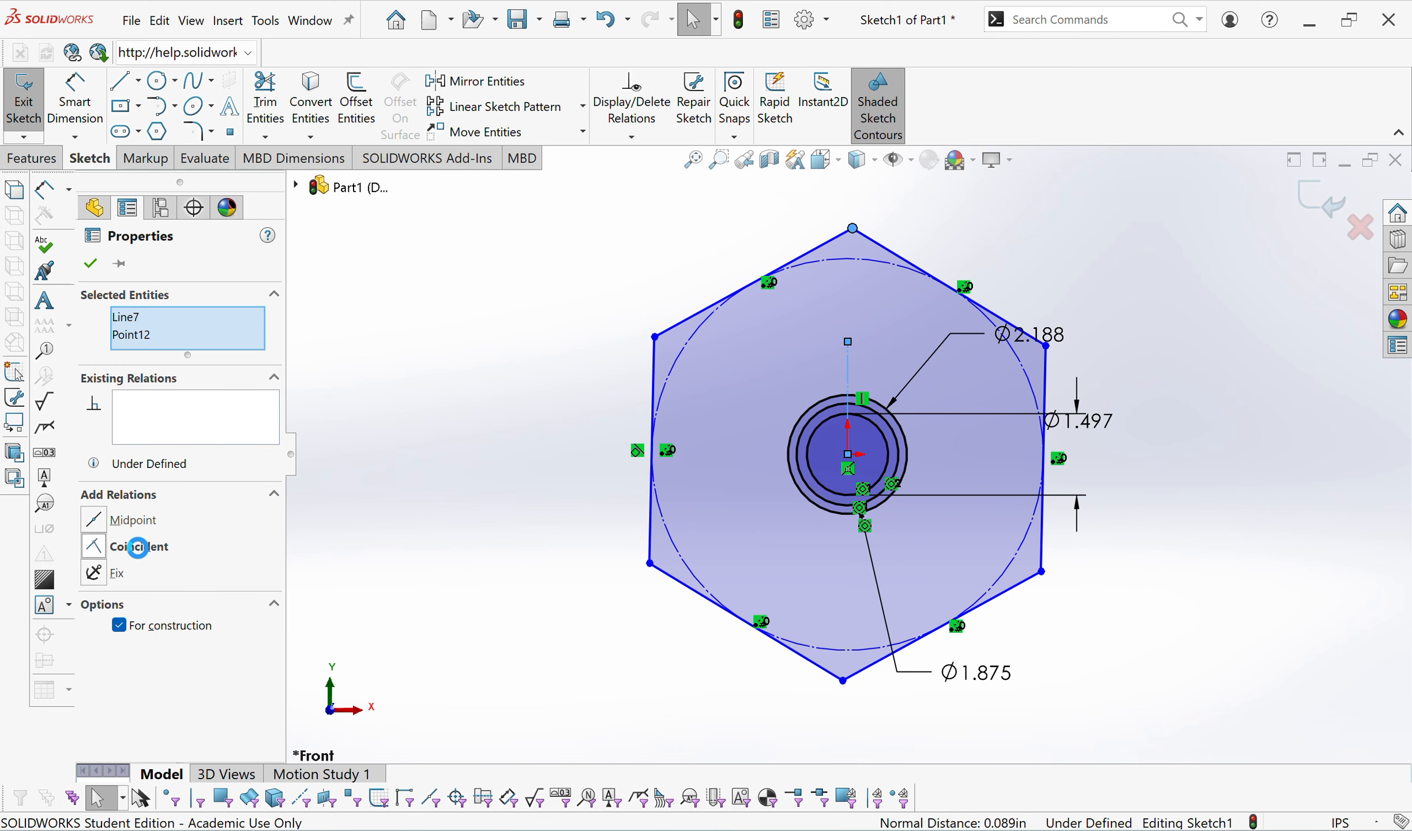
pyautogui.click(401, 489)
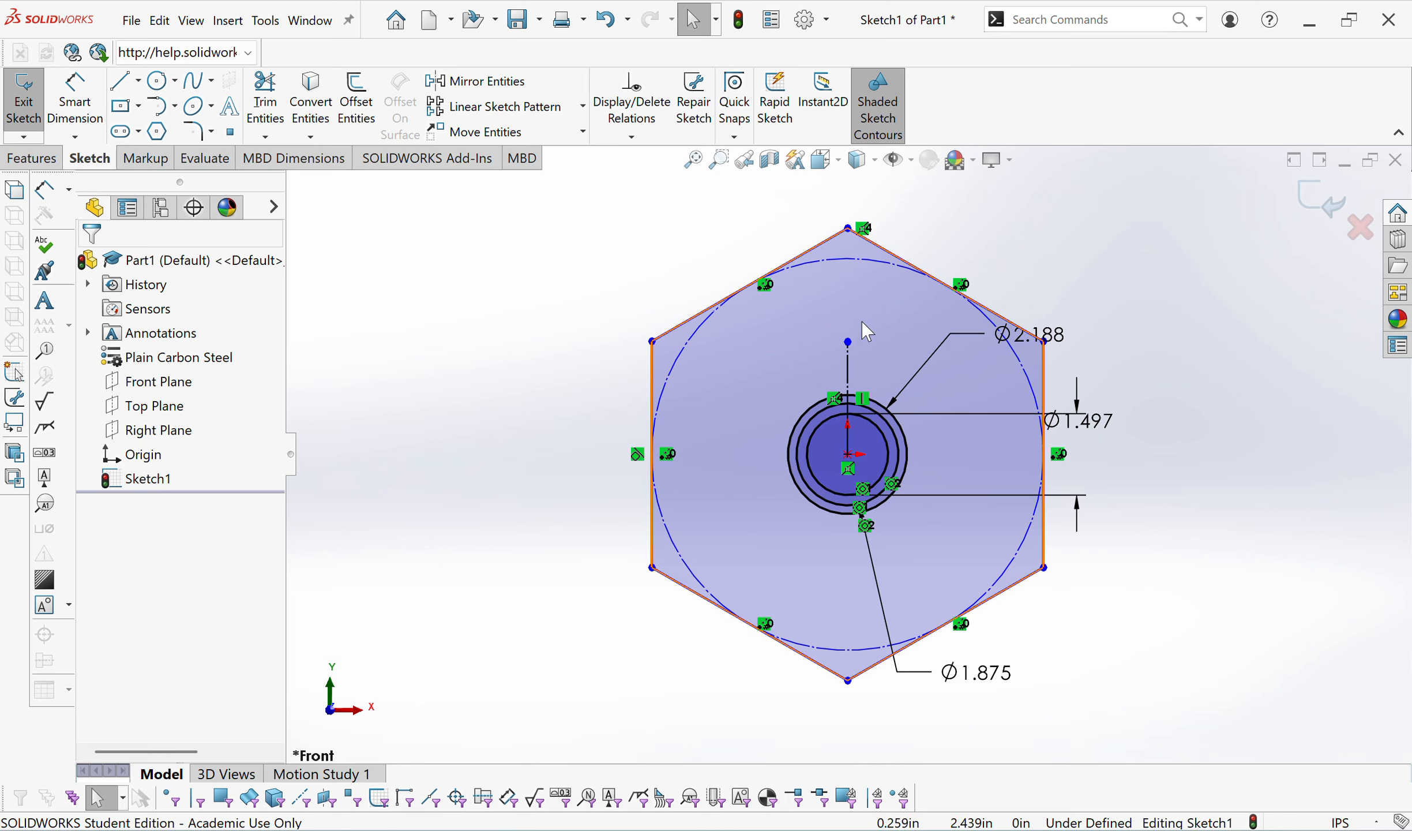
# Dimension the distance between two opposite slanted sides of the hexagon as 2.5 in.
pyautogui.click(75, 98)
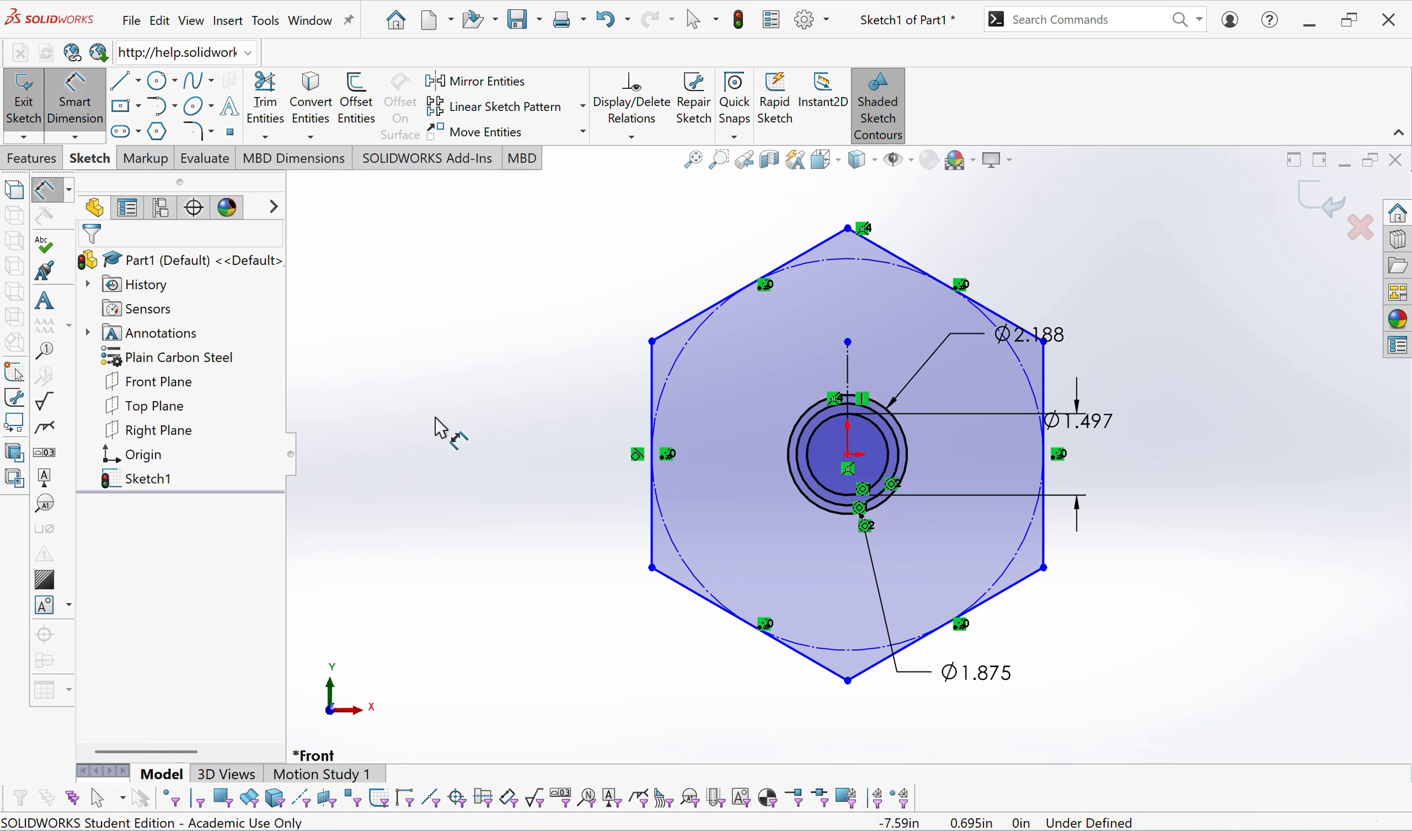
pyautogui.click(658, 578)
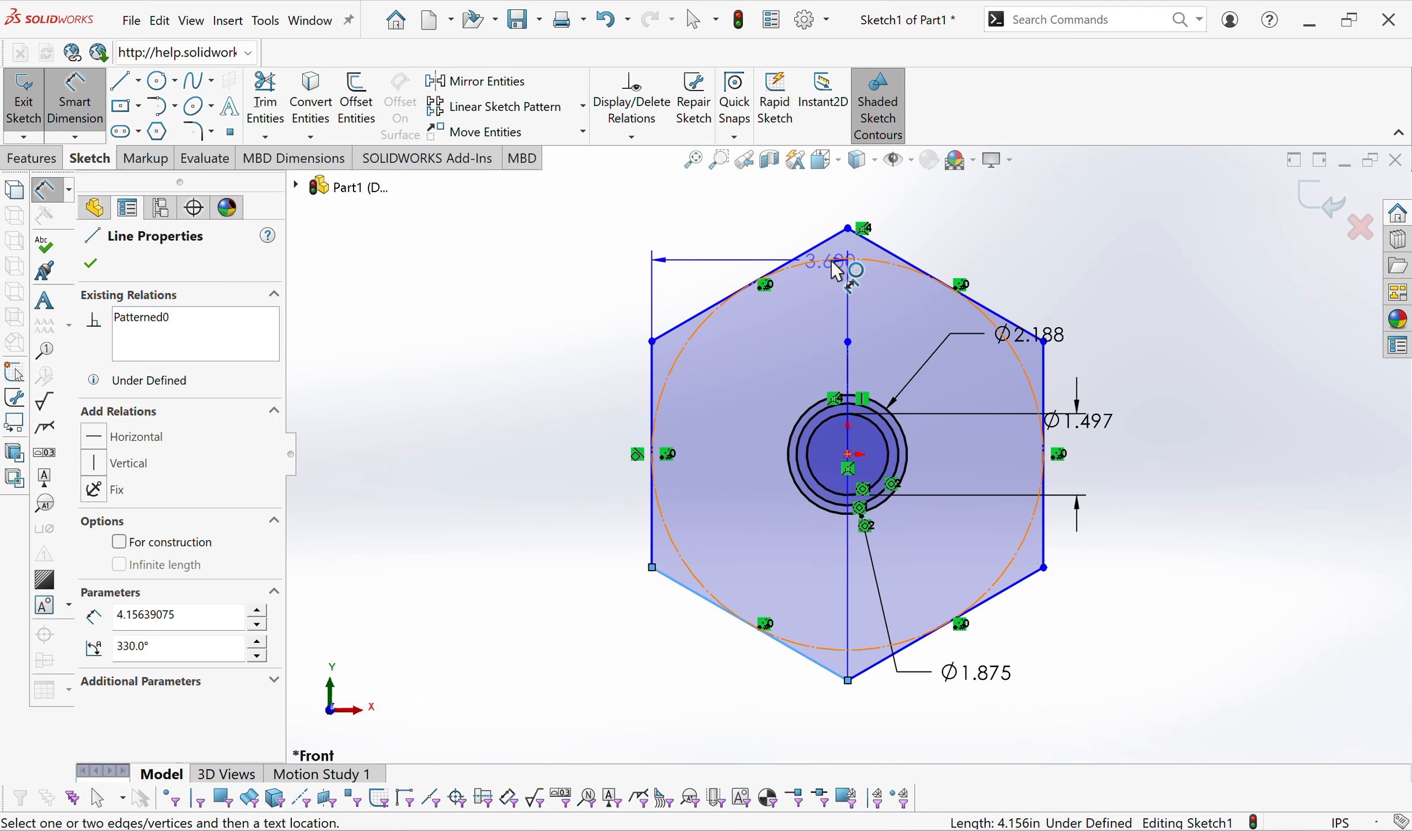
pyautogui.click(877, 253)
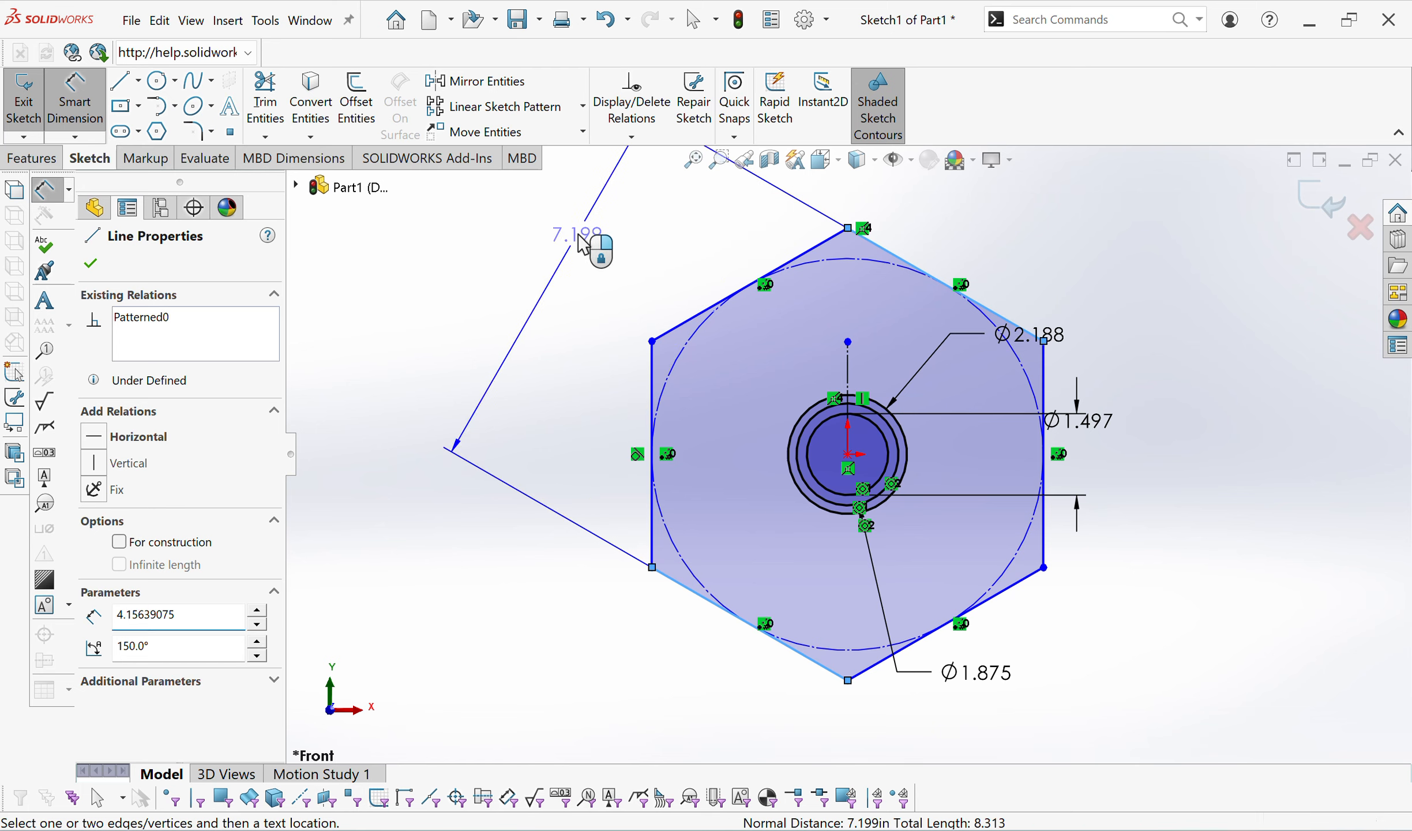
pyautogui.click(582, 153)
pyautogui.write('2.5')
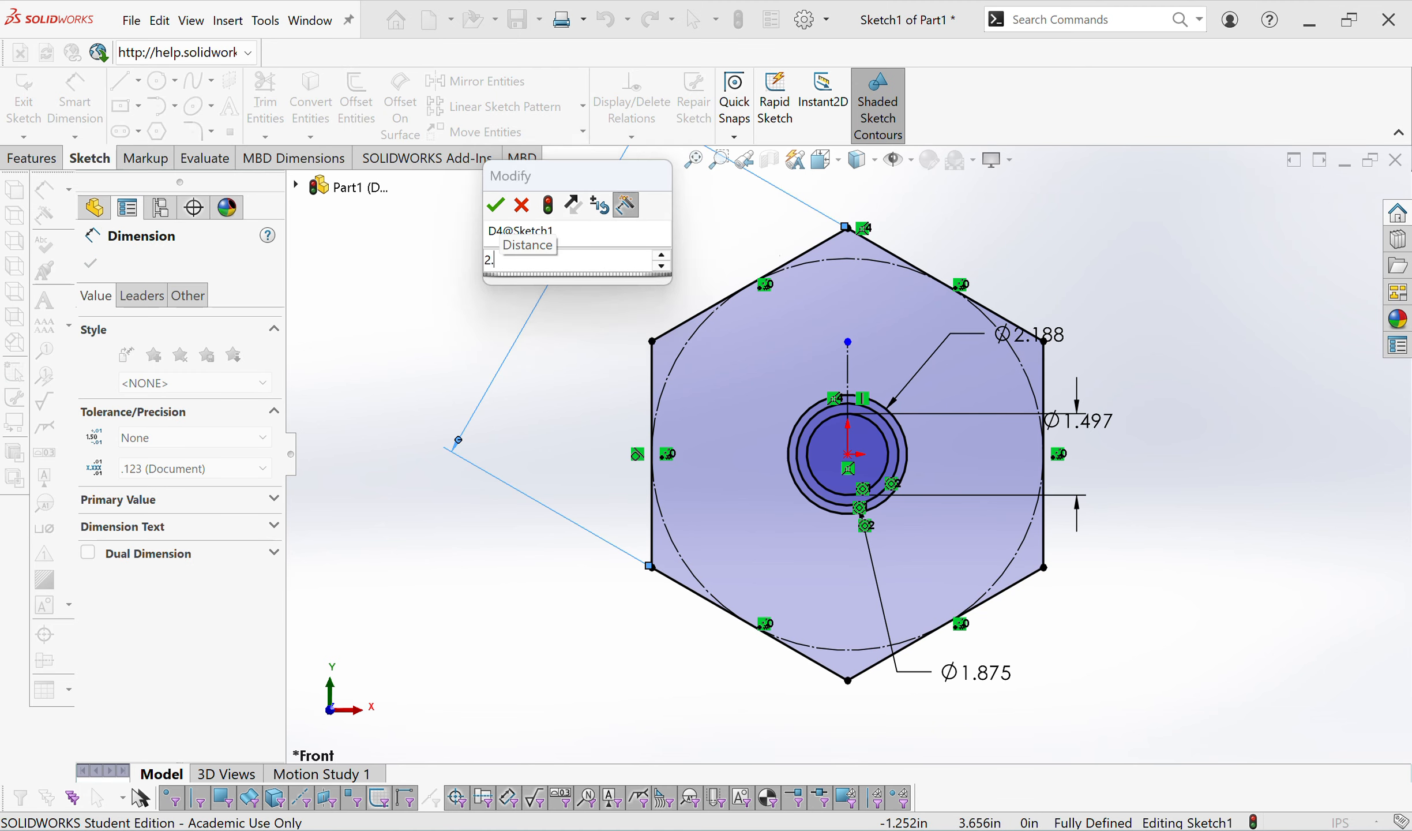
pyautogui.press('Return')
# Start an Extruded Boss/Base from the sketch, starting at the Sketch Plane with the Mid Plane end condition.
pyautogui.scroll(1, 785, 266)
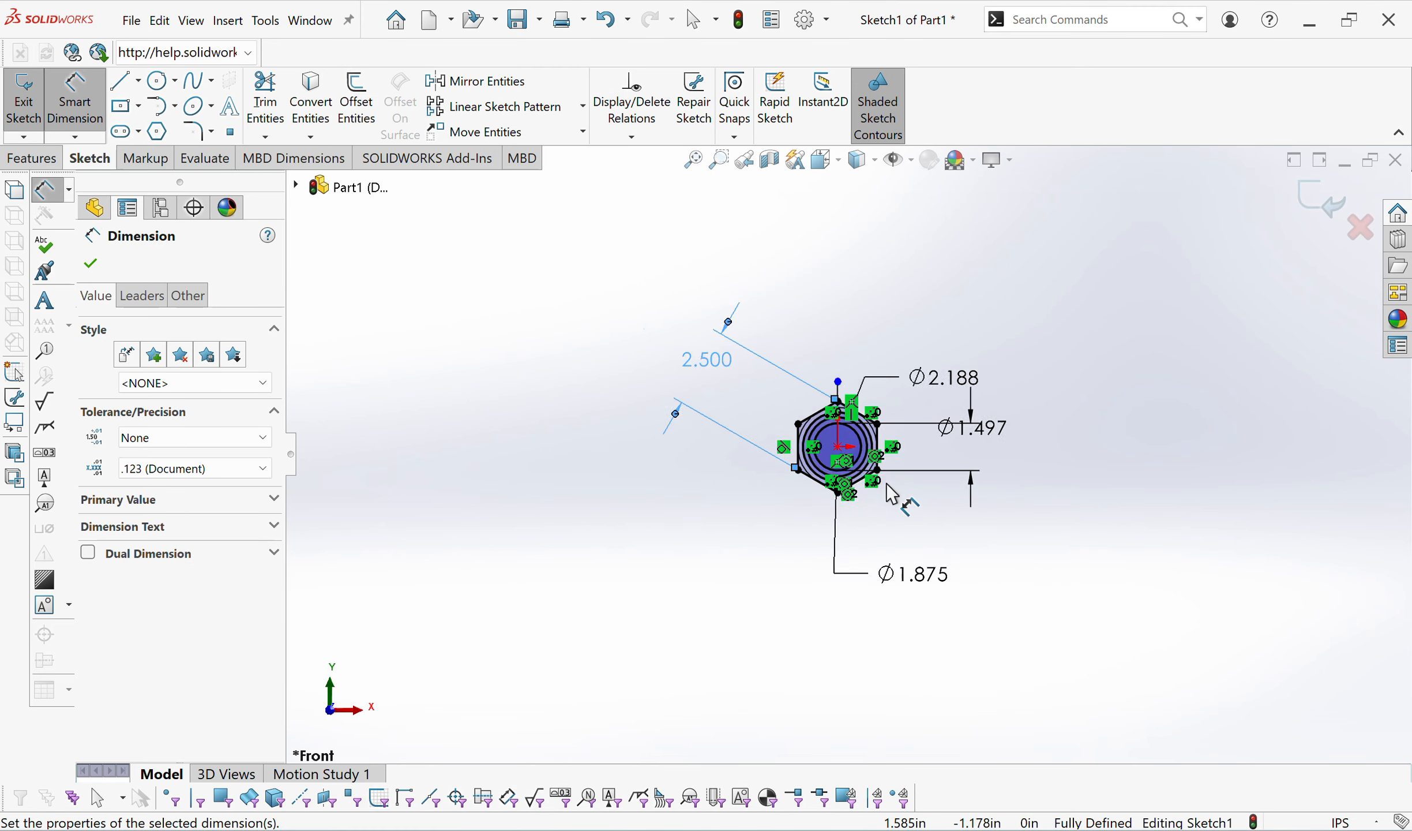
pyautogui.scroll(-4, 882, 462)
pyautogui.moveTo(933, 394)
pyautogui.mouseDown(button='middle')
pyautogui.moveTo(997, 420)
pyautogui.moveTo(993, 447)
pyautogui.mouseUp(button='middle')
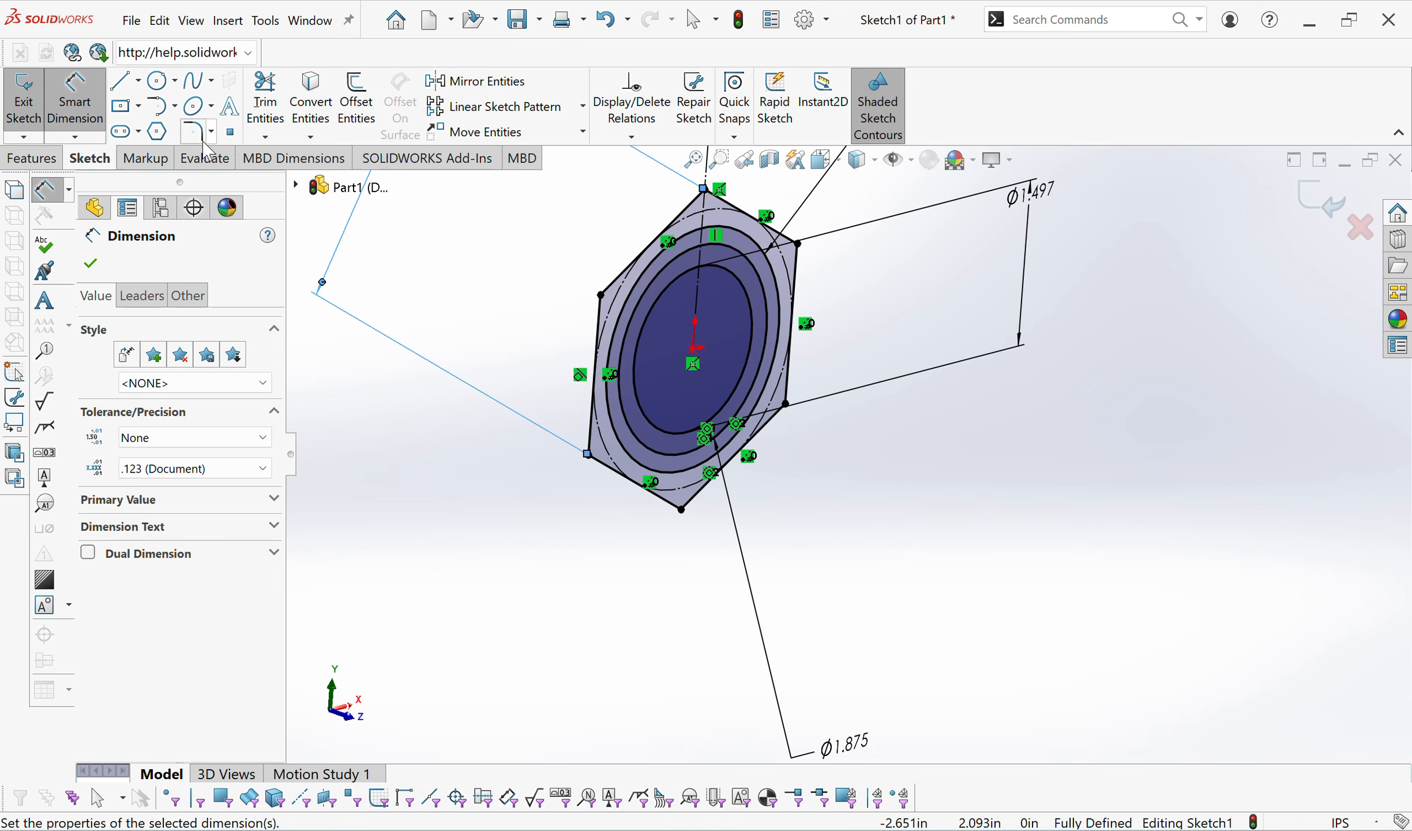
pyautogui.click(58, 156)
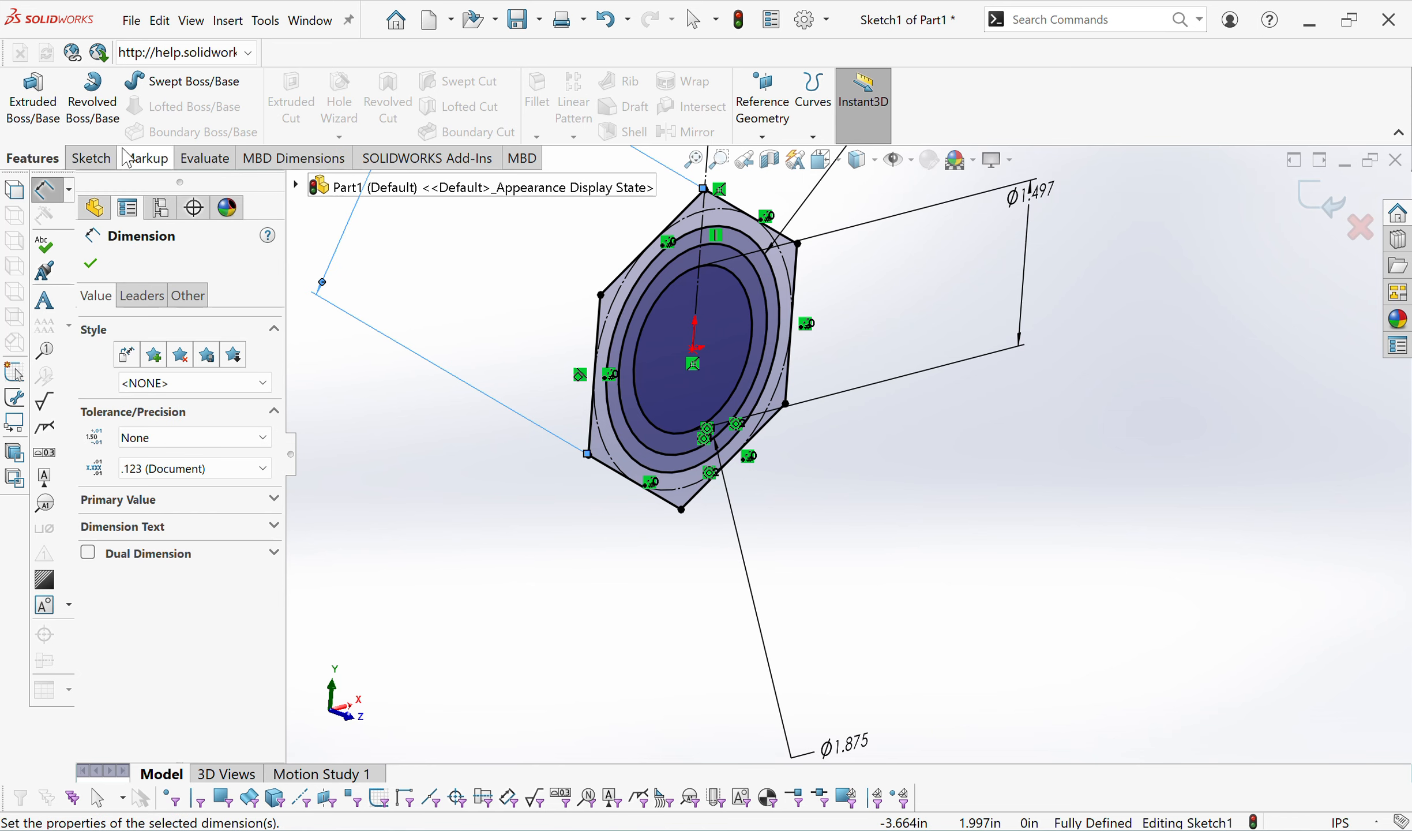
pyautogui.click(51, 107)
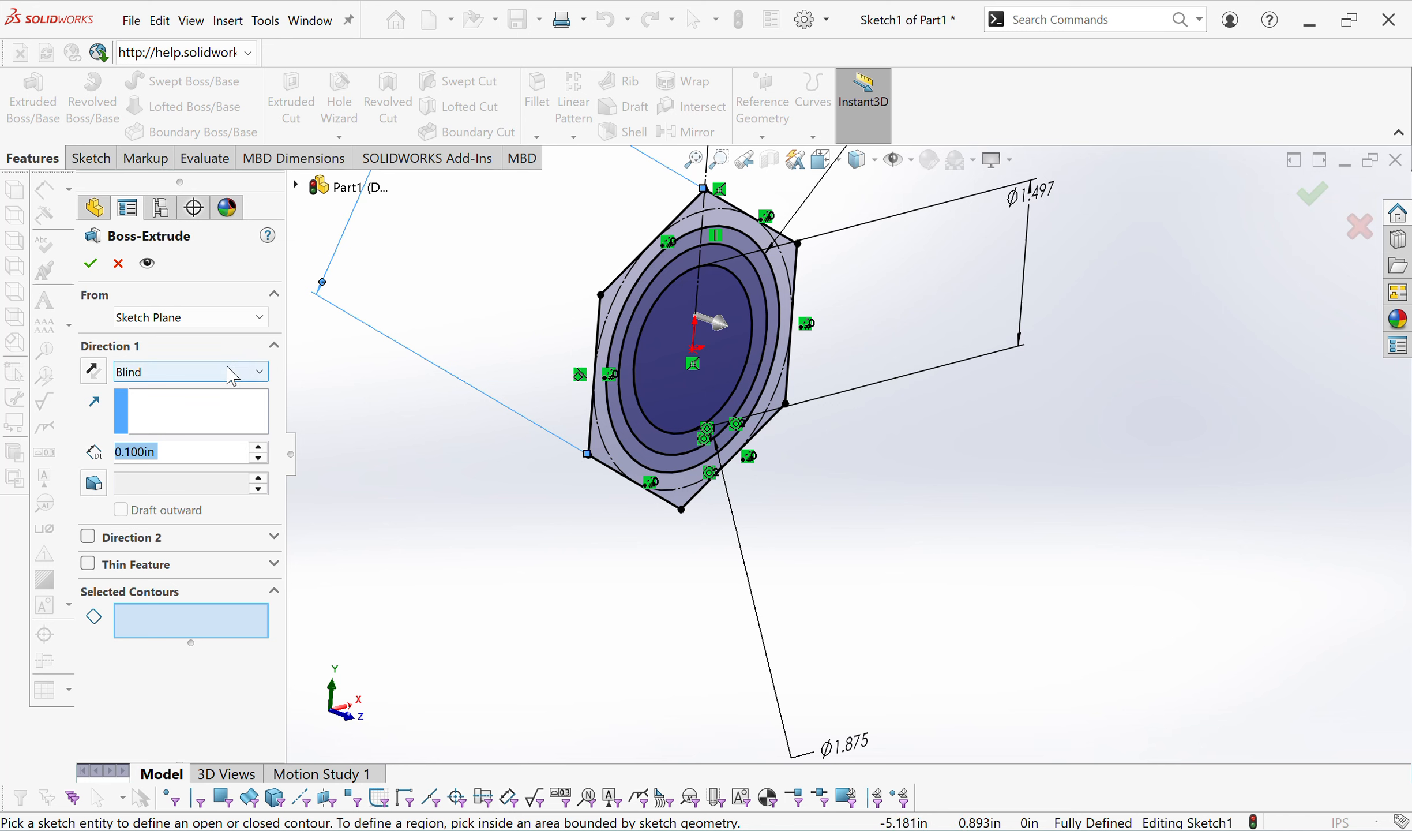
pyautogui.click(212, 334)
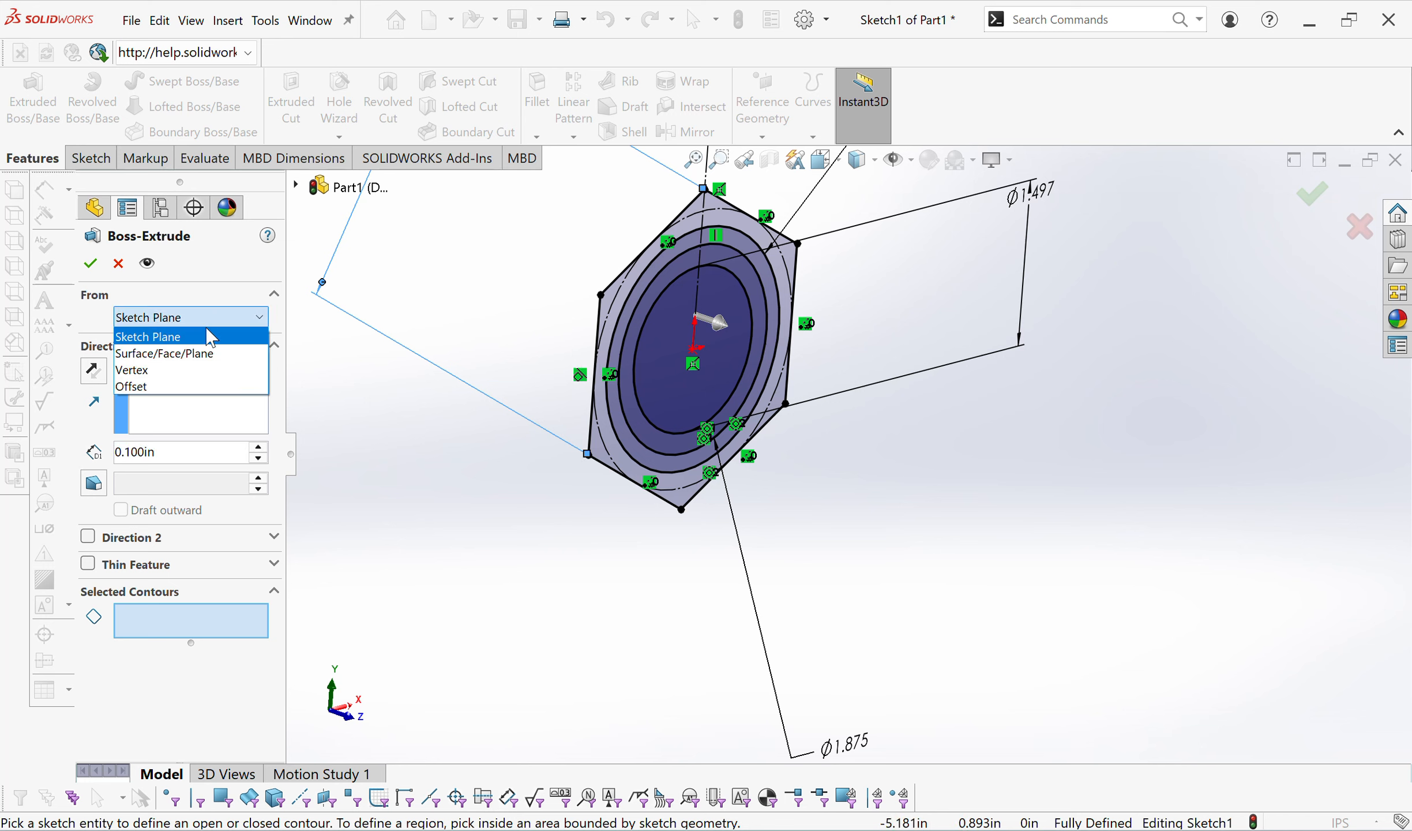
pyautogui.click(188, 339)
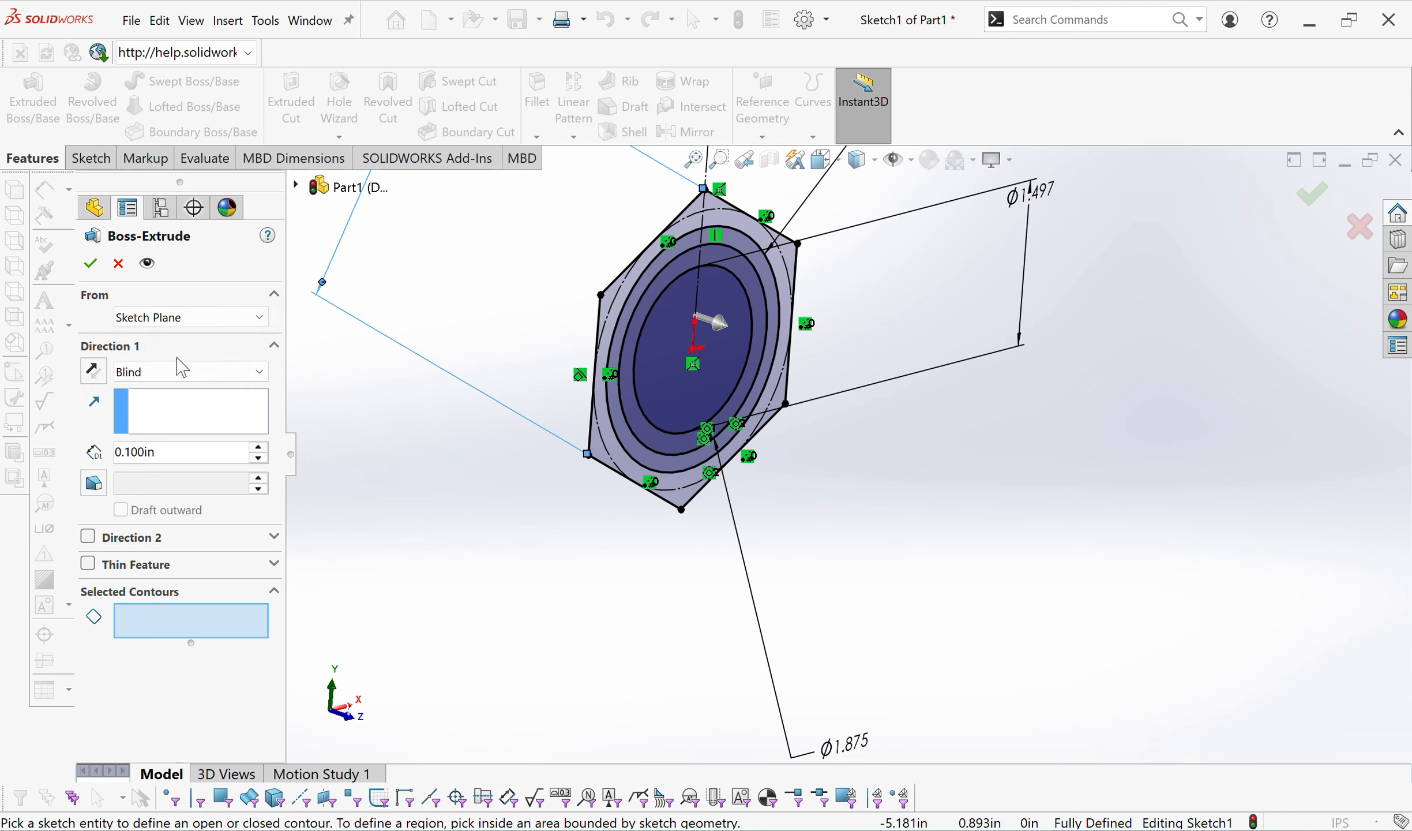
pyautogui.click(191, 371)
pyautogui.click(163, 474)
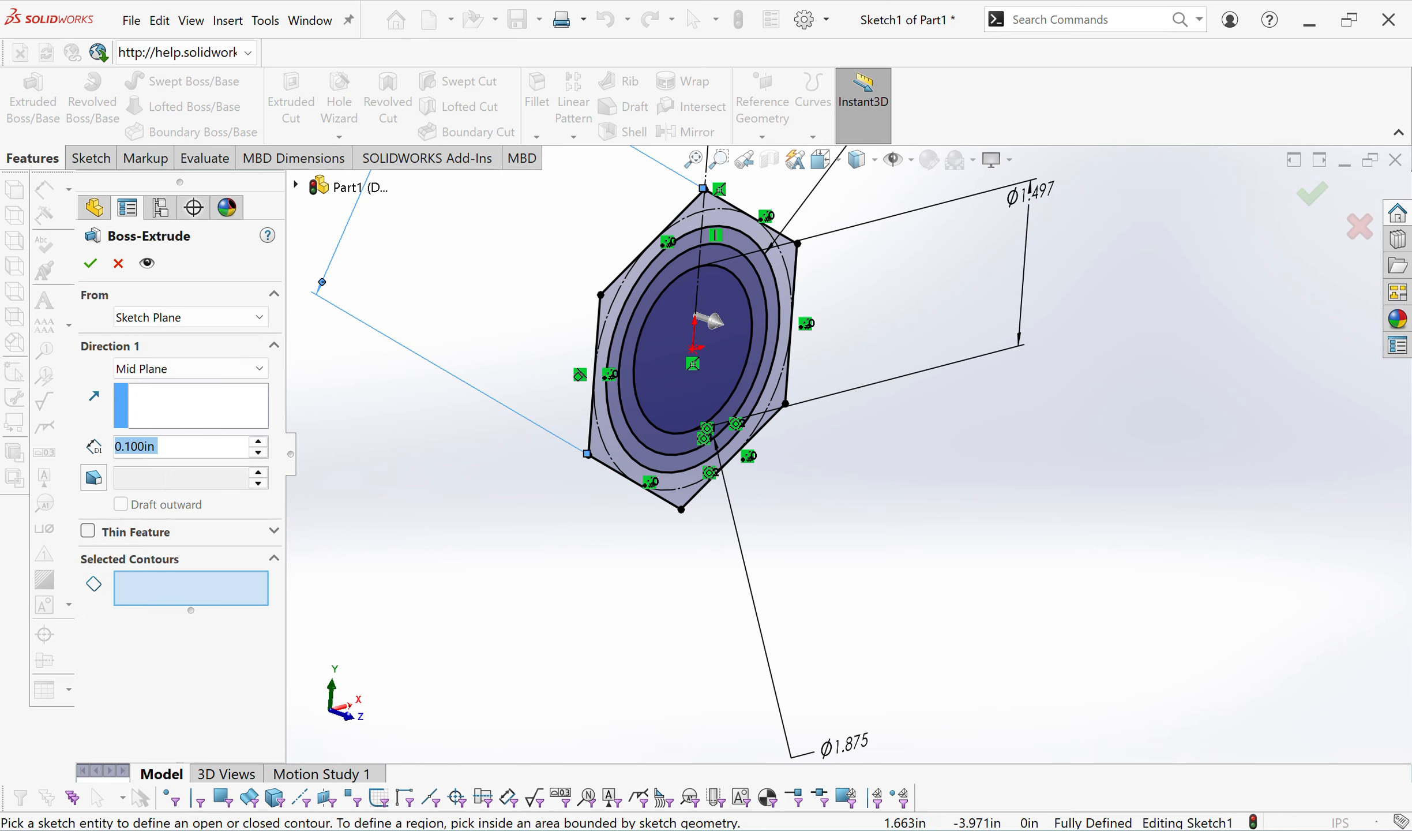
# Check the overall length in the Word drawing and extrude the innermost circle region 36 in about the mid plane.
pyautogui.click(916, 830)
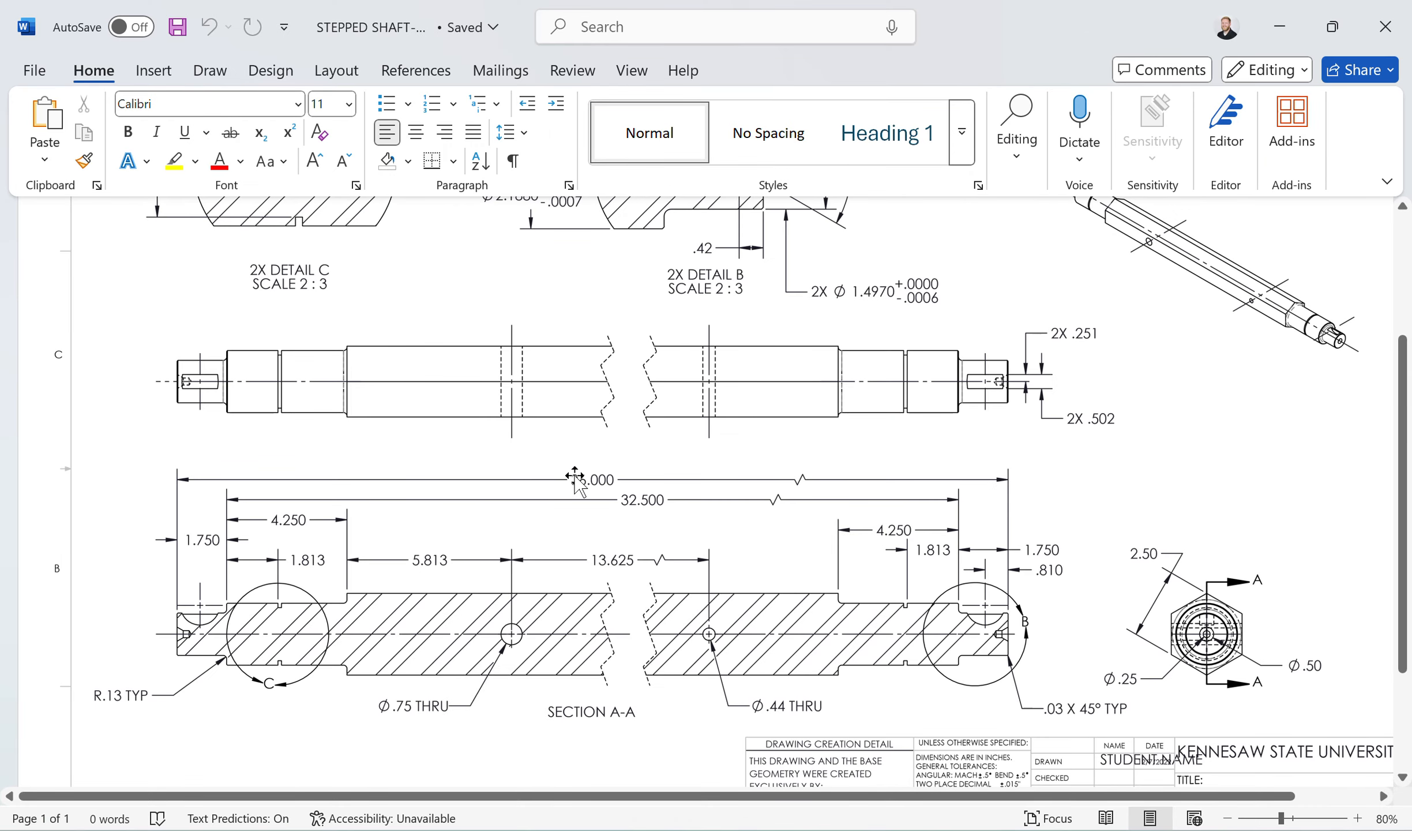
pyautogui.hotkey('alt', 'Tab')
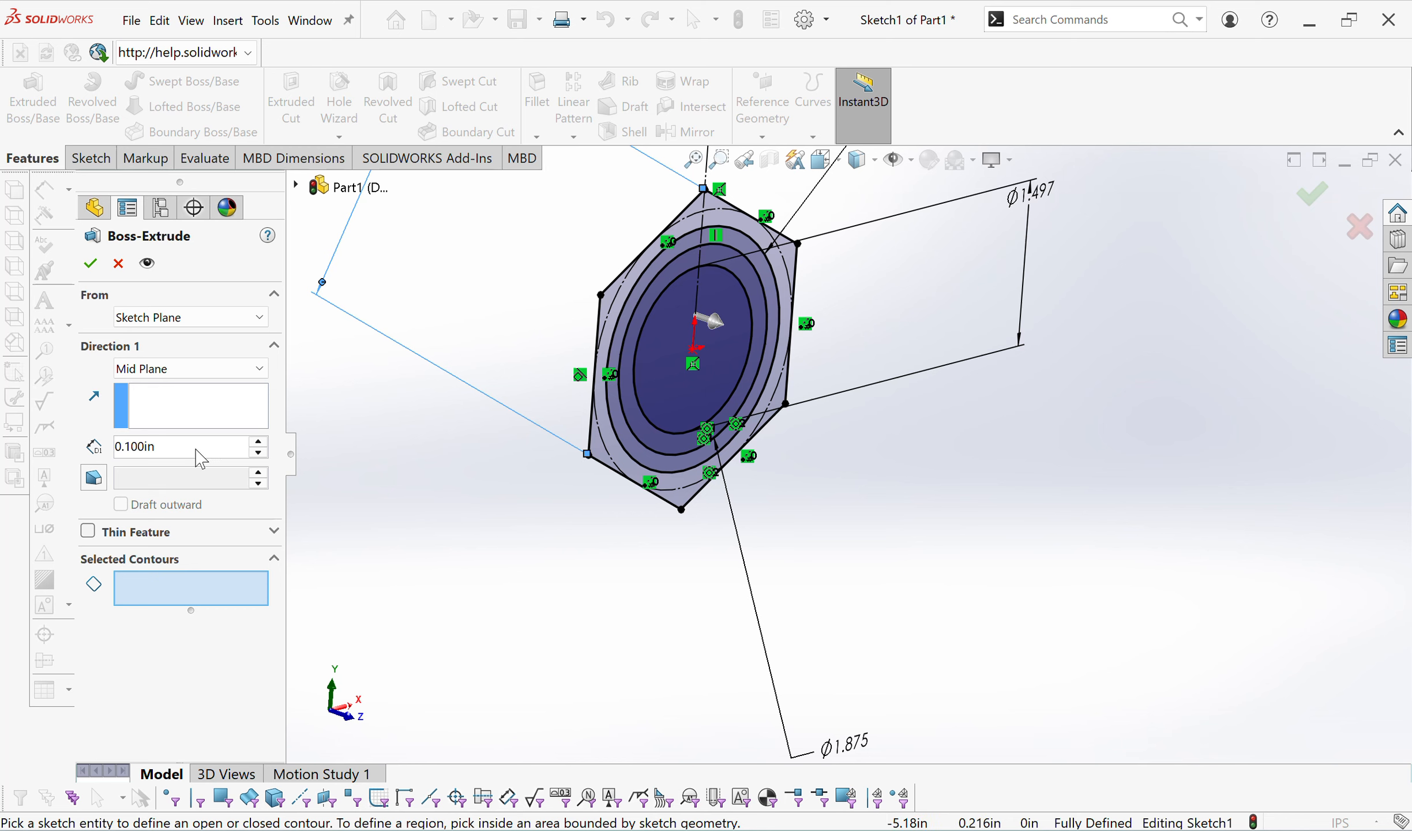
pyautogui.click(693, 383)
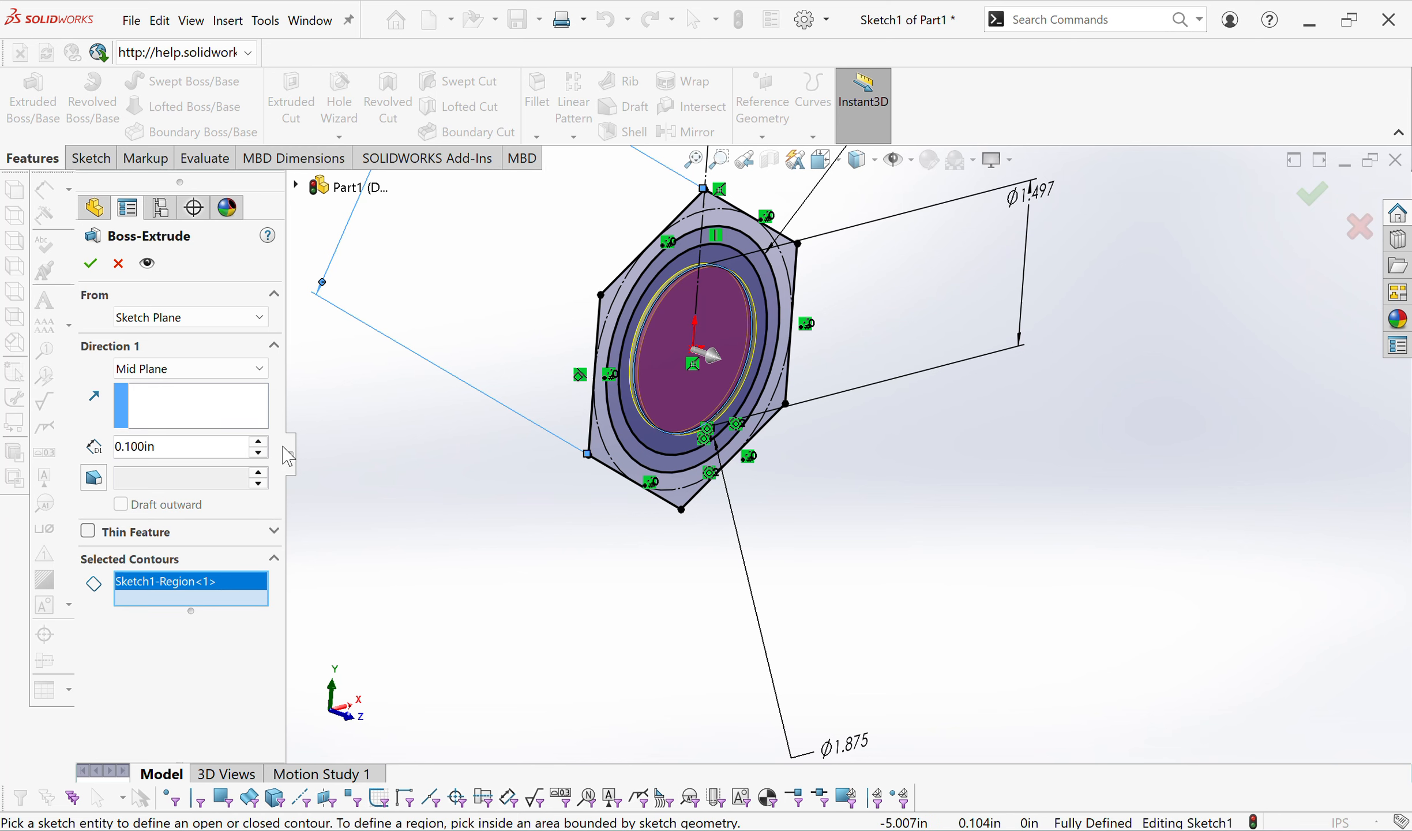
pyautogui.click(202, 454)
pyautogui.write('36')
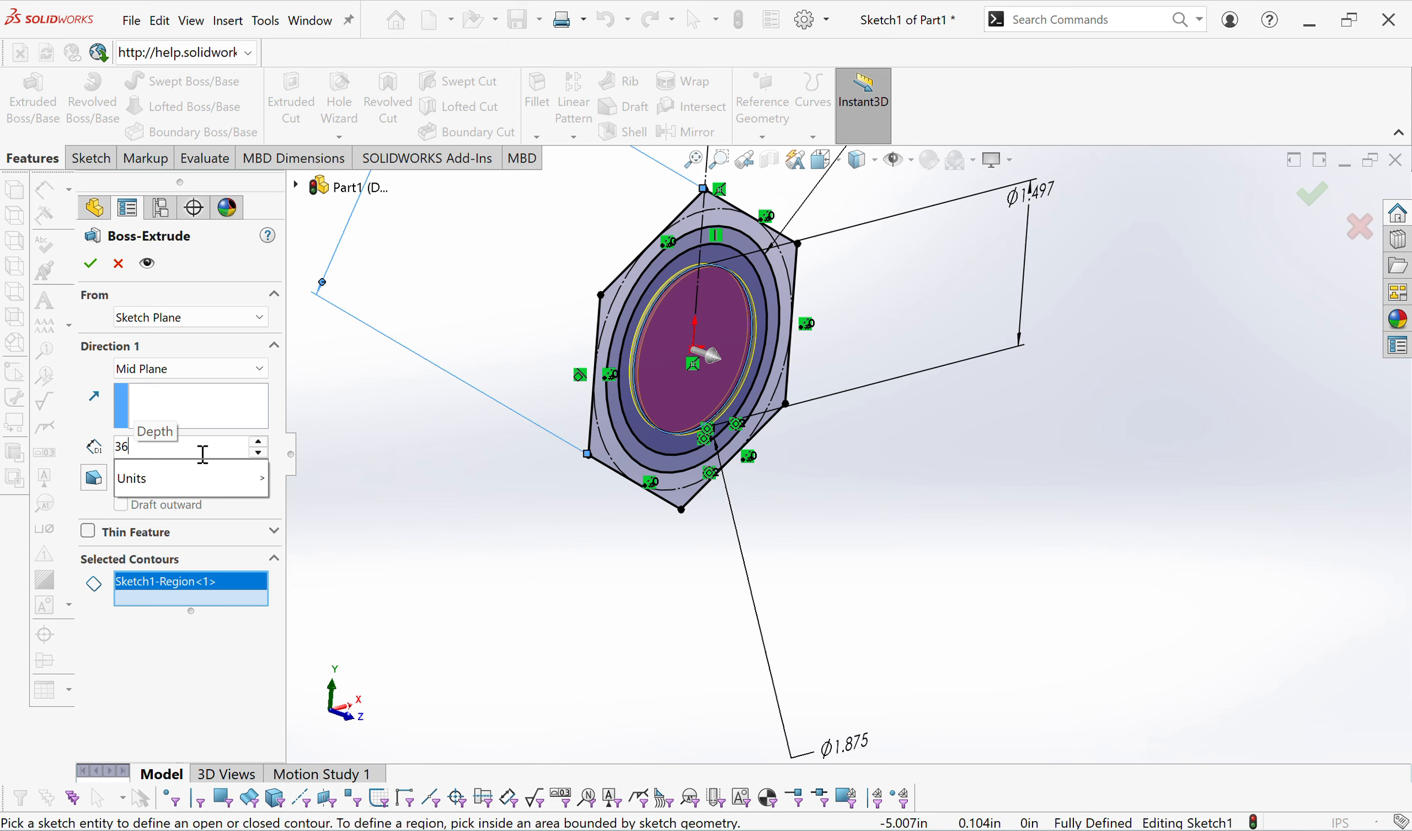
pyautogui.press('Return')
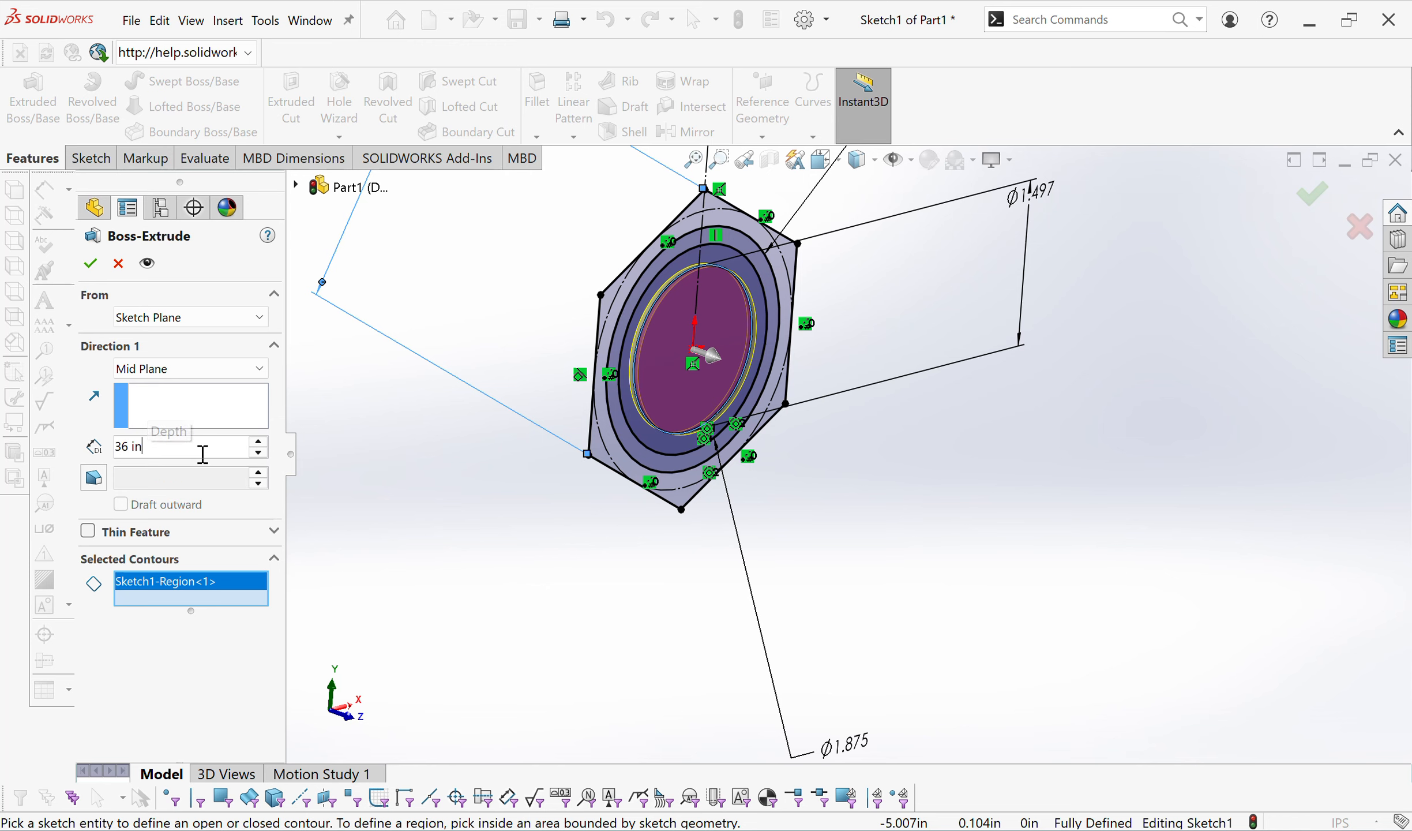
pyautogui.scroll(1, 424, 457)
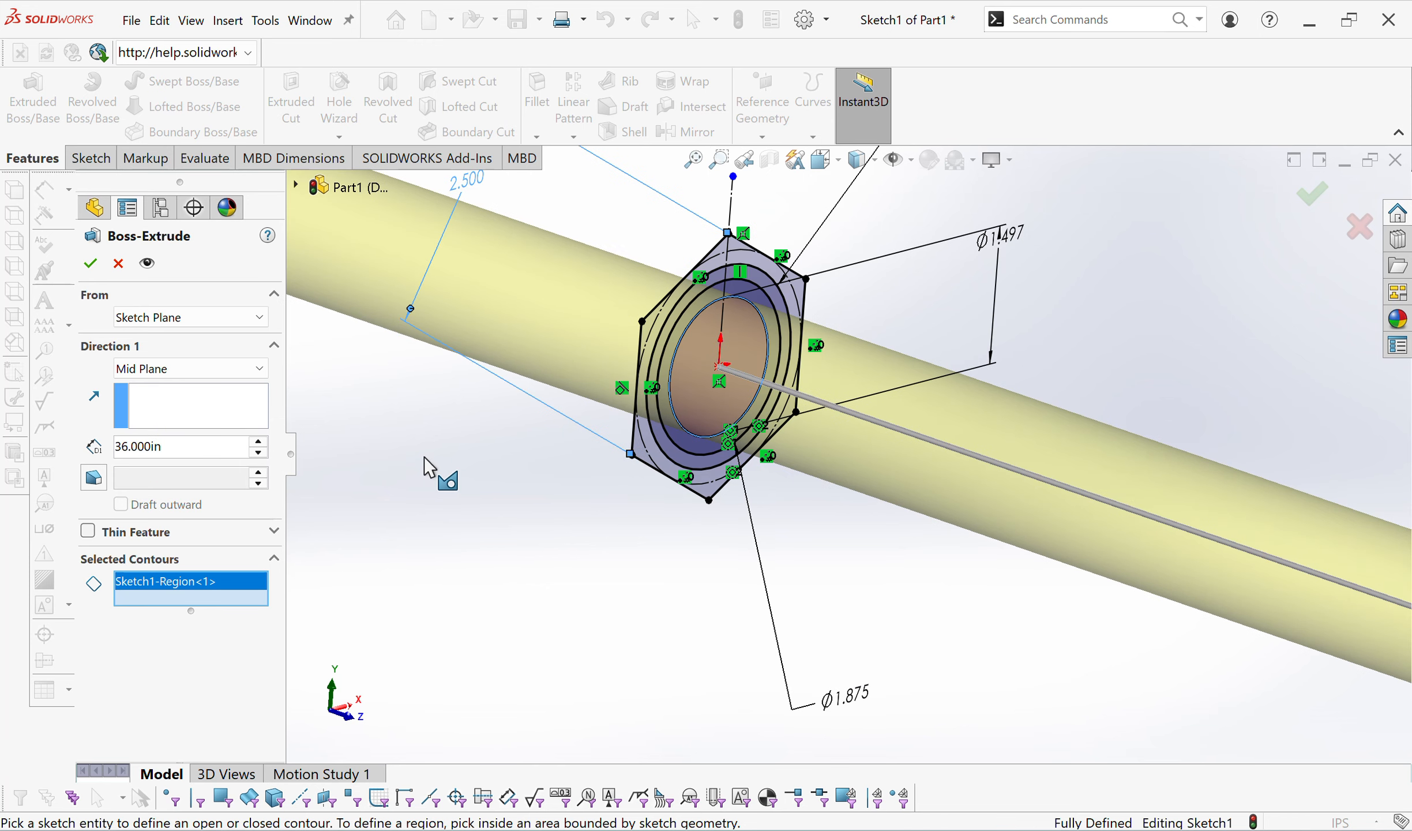
pyautogui.scroll(10, 423, 456)
pyautogui.scroll(-3, 675, 442)
pyautogui.scroll(-1, 1188, 364)
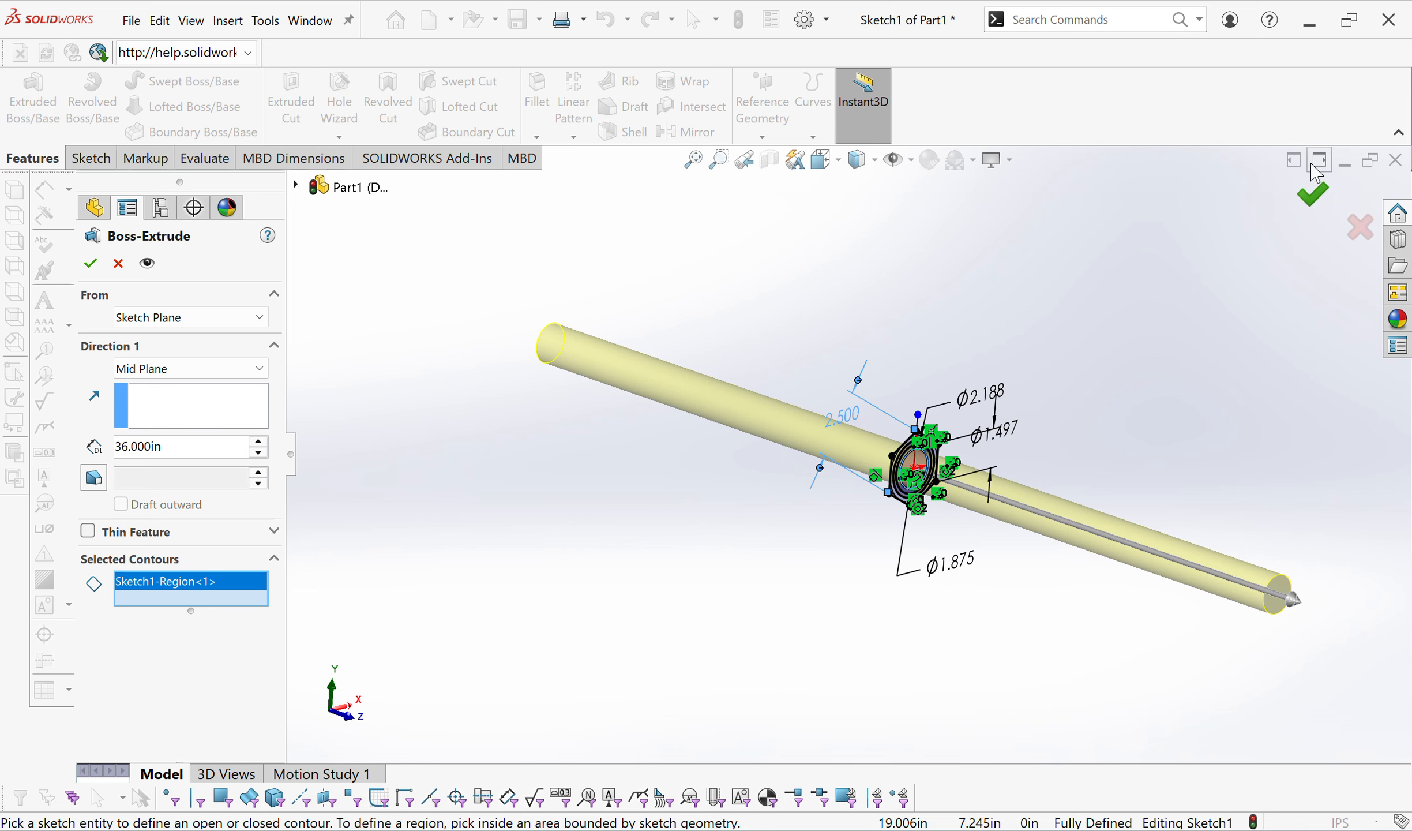
pyautogui.click(1313, 195)
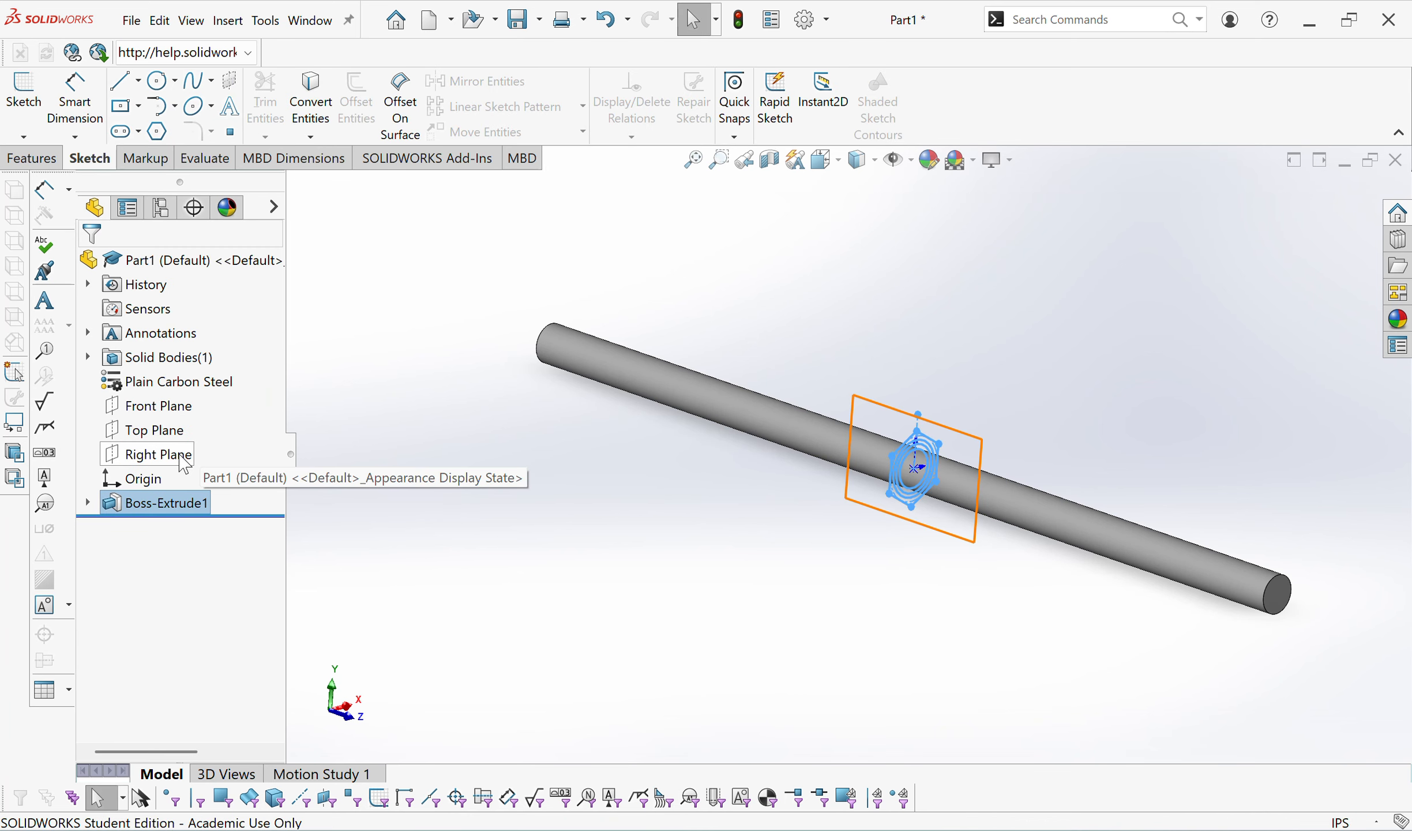
# Start another Extruded Boss/Base from Sketch1 and select the two ring regions between the 1.497 in and 2.188 in circles.
pyautogui.click(89, 502)
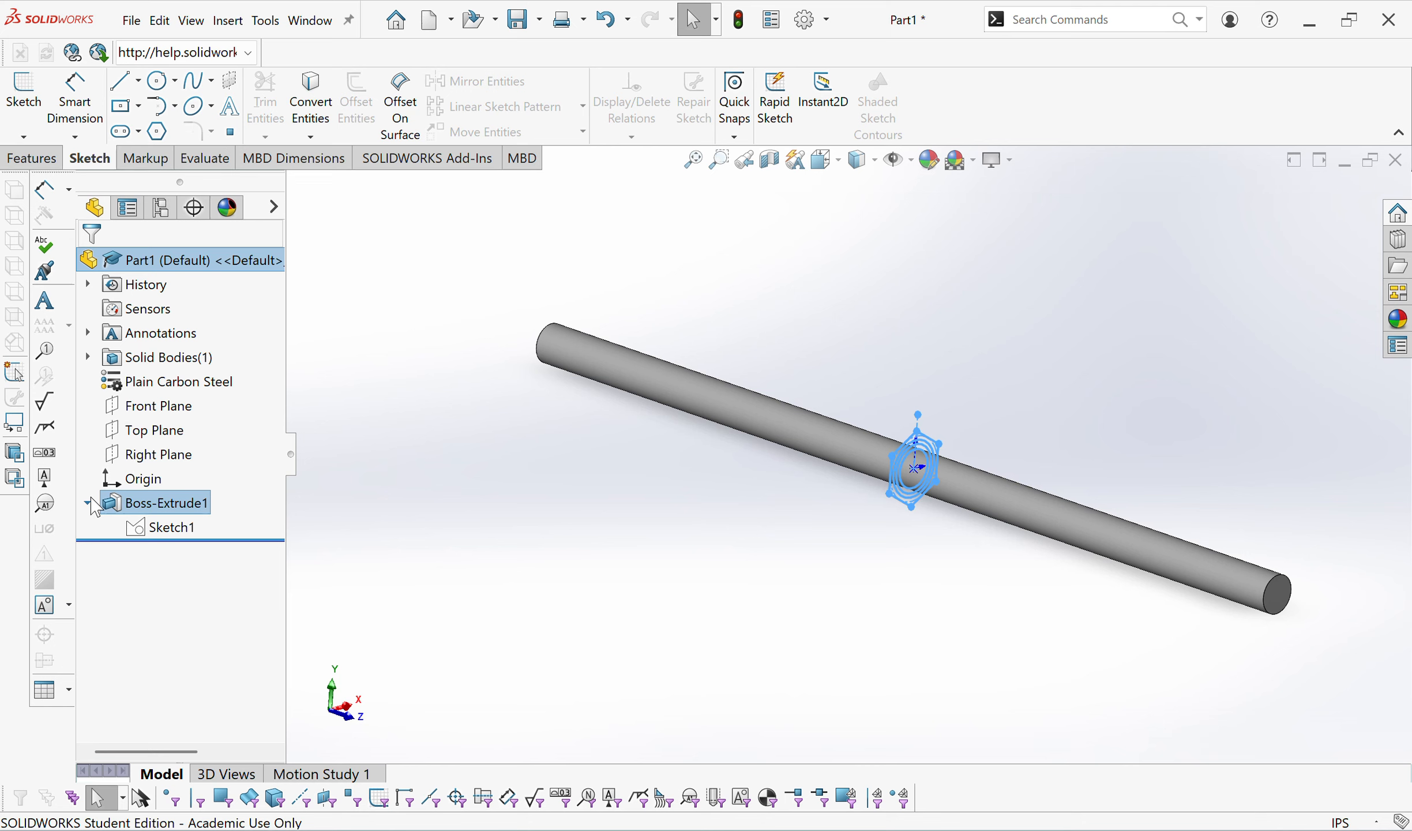
pyautogui.click(163, 534)
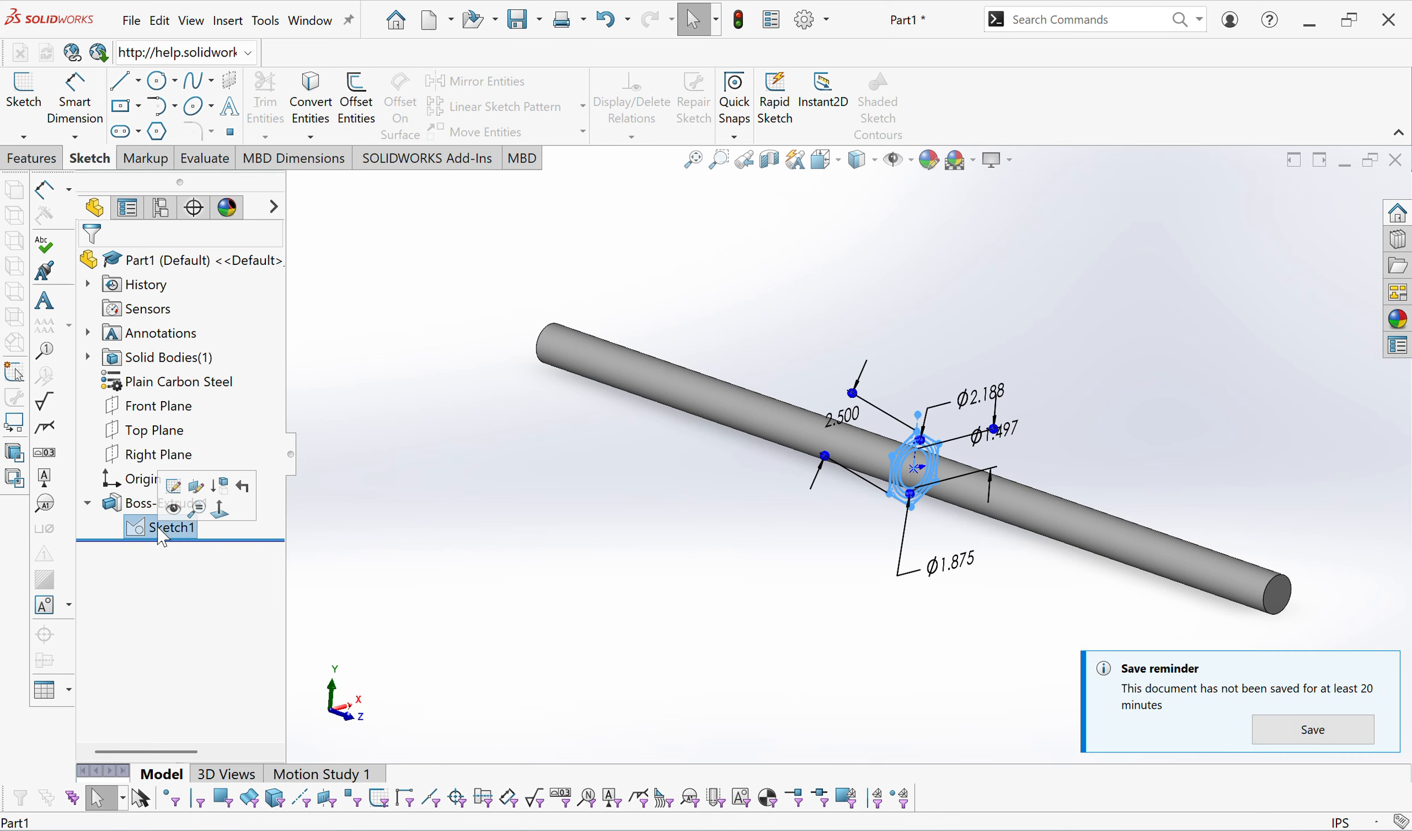
pyautogui.click(29, 158)
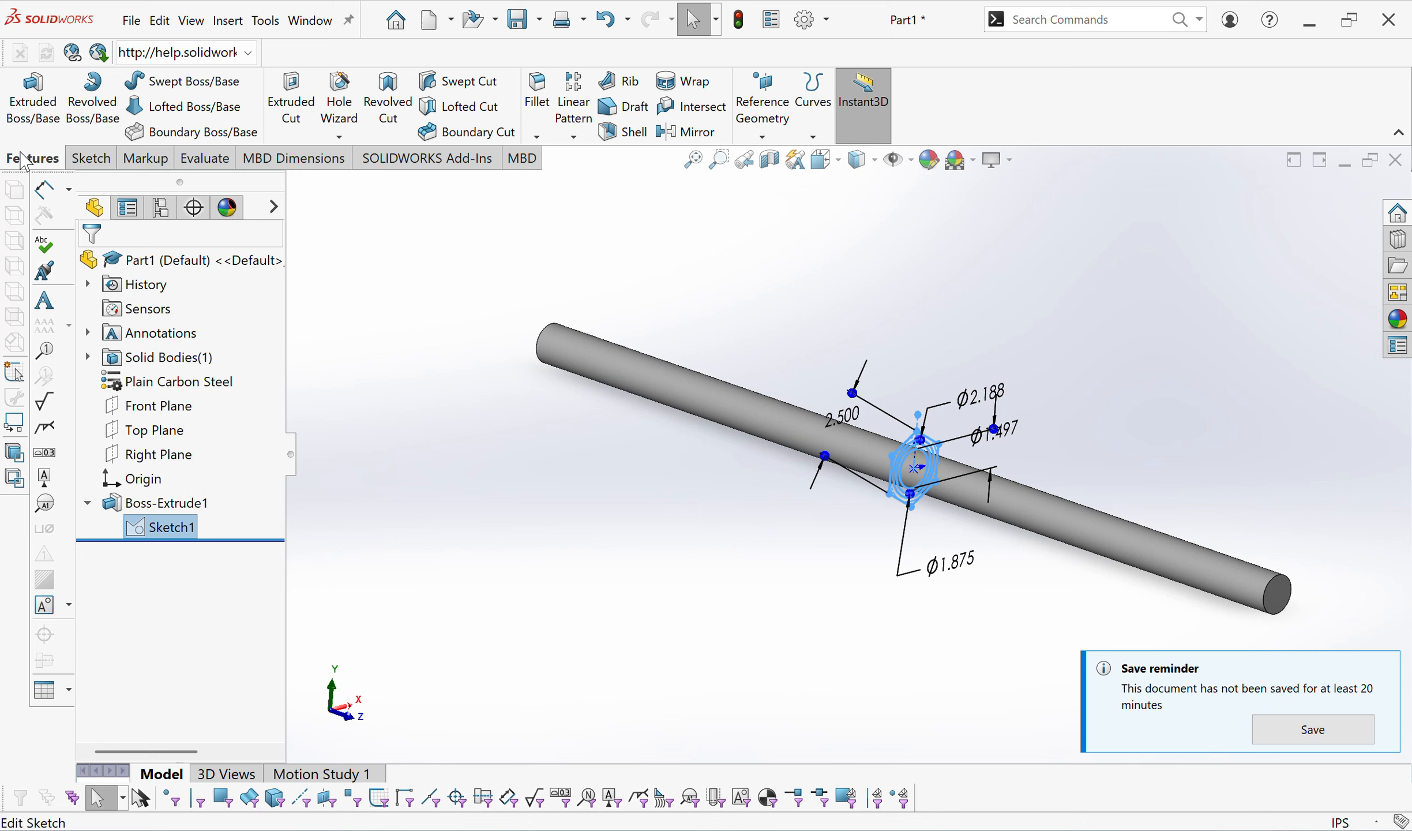
pyautogui.click(32, 98)
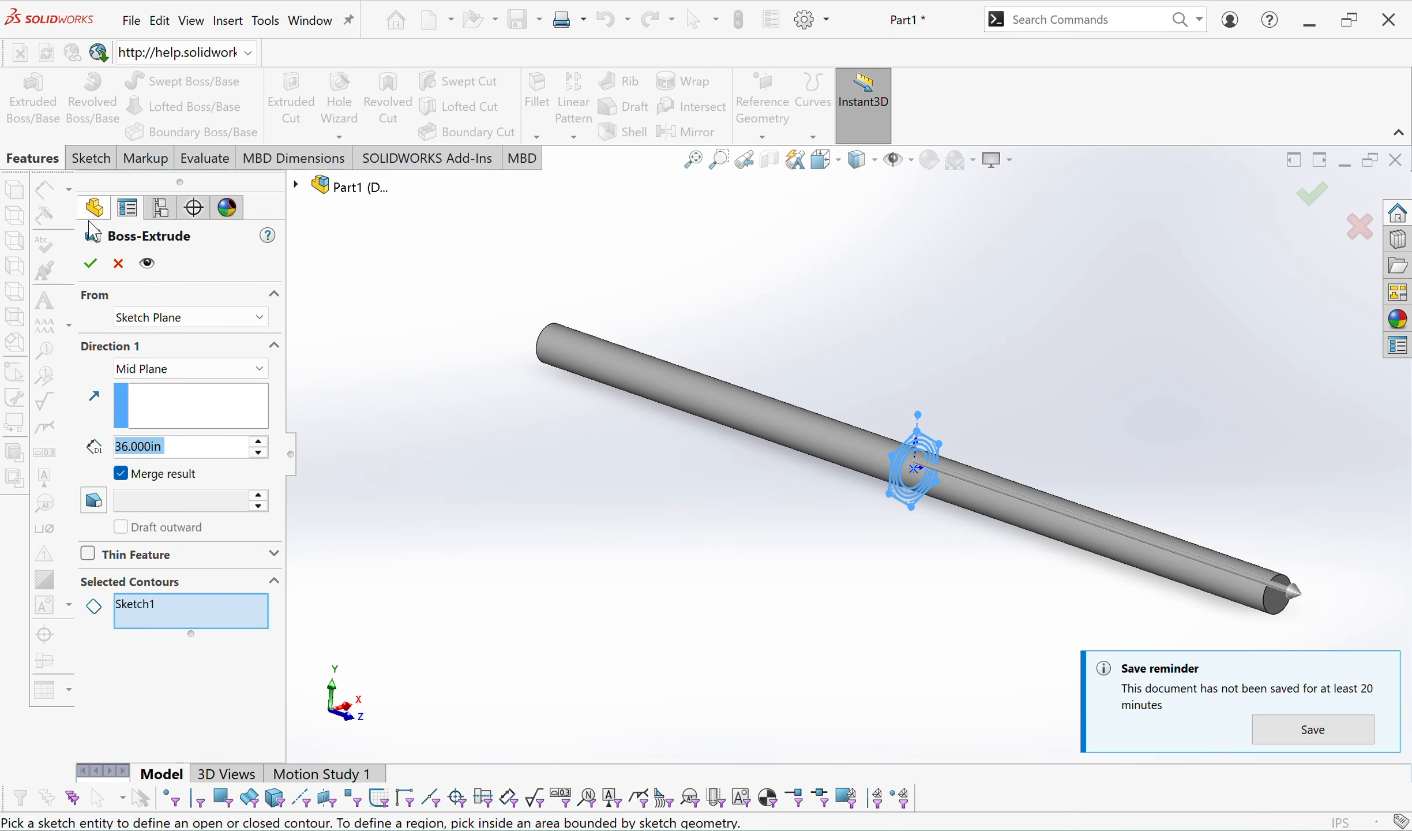
pyautogui.scroll(-5, 995, 452)
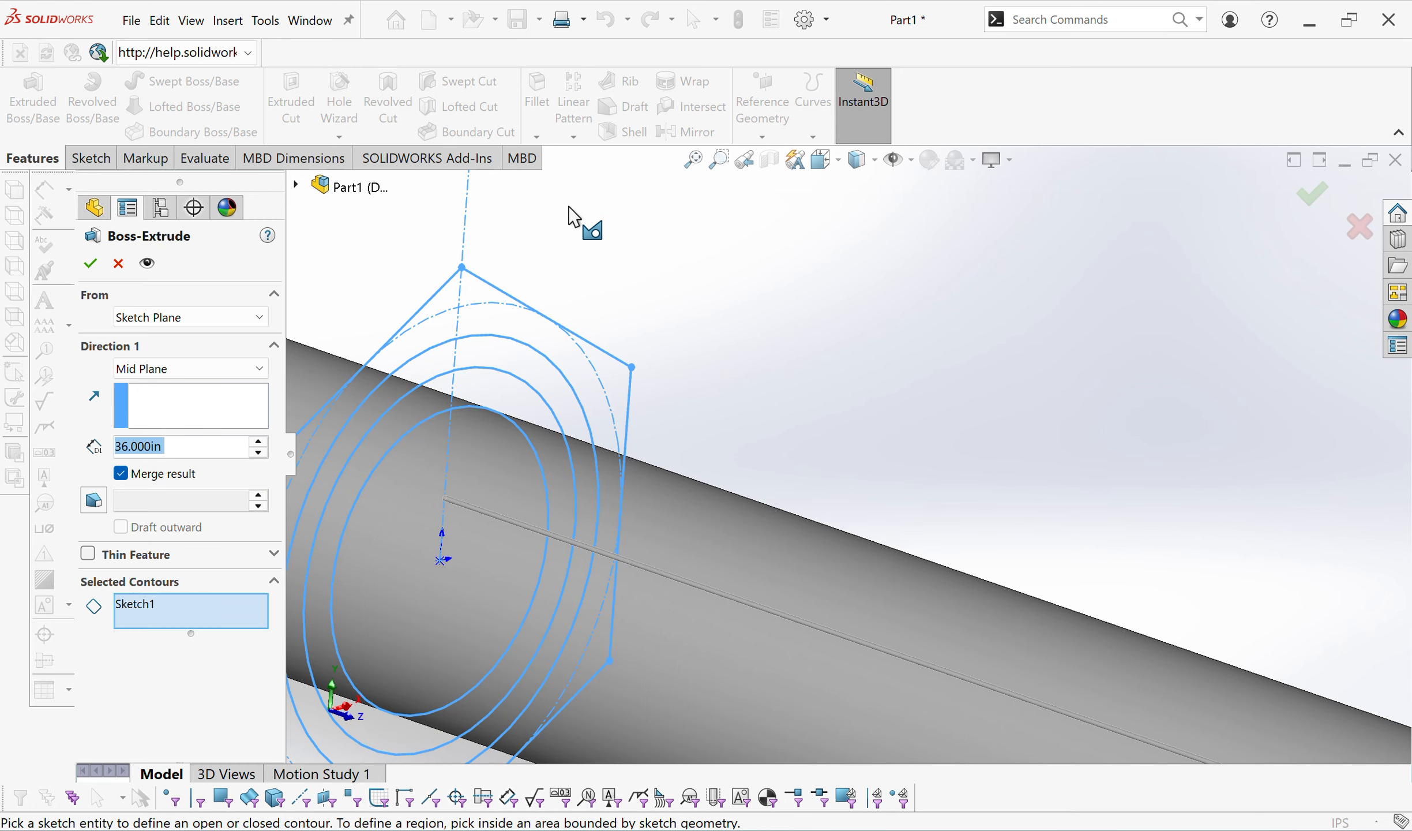
pyautogui.click(900, 829)
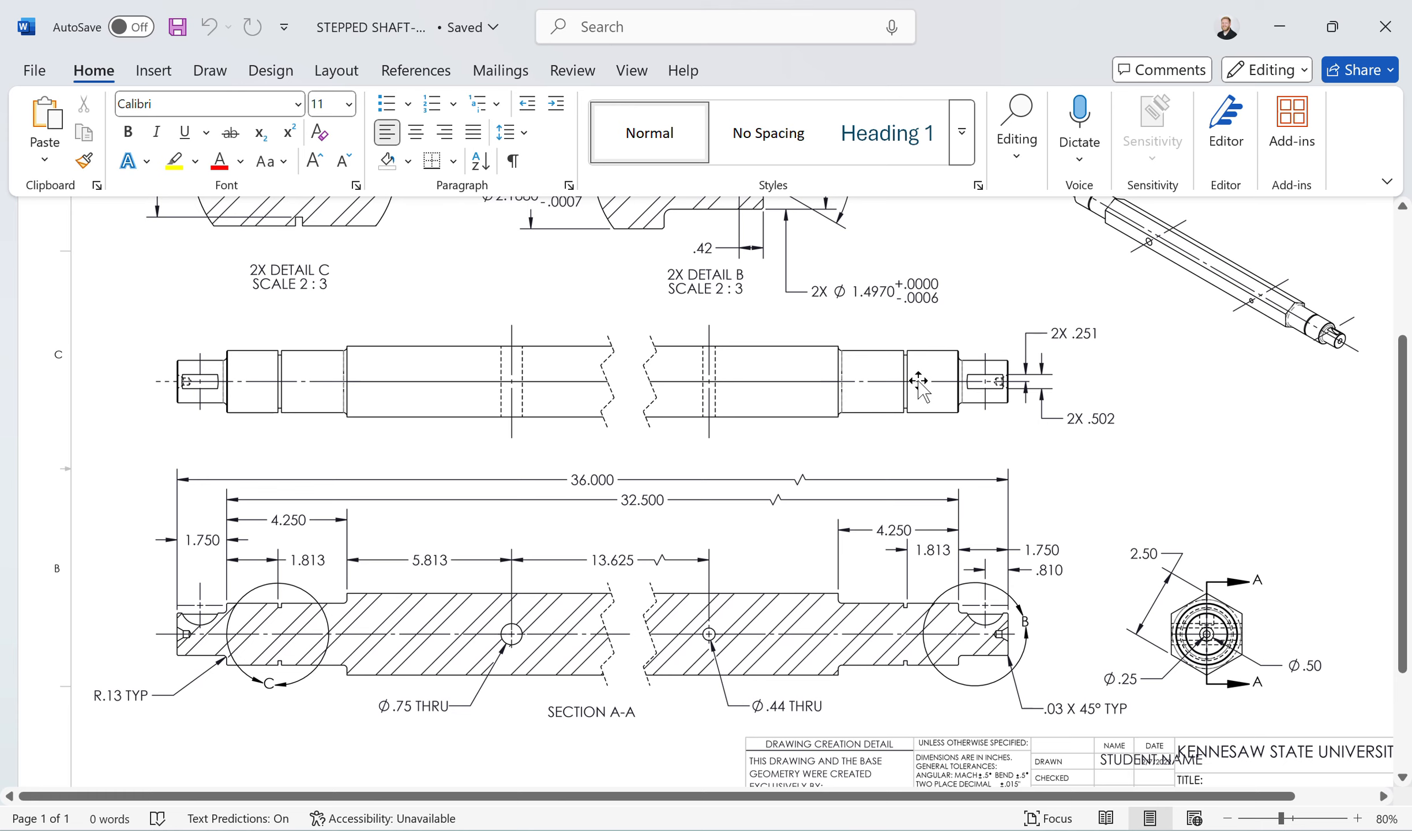
pyautogui.click(1278, 28)
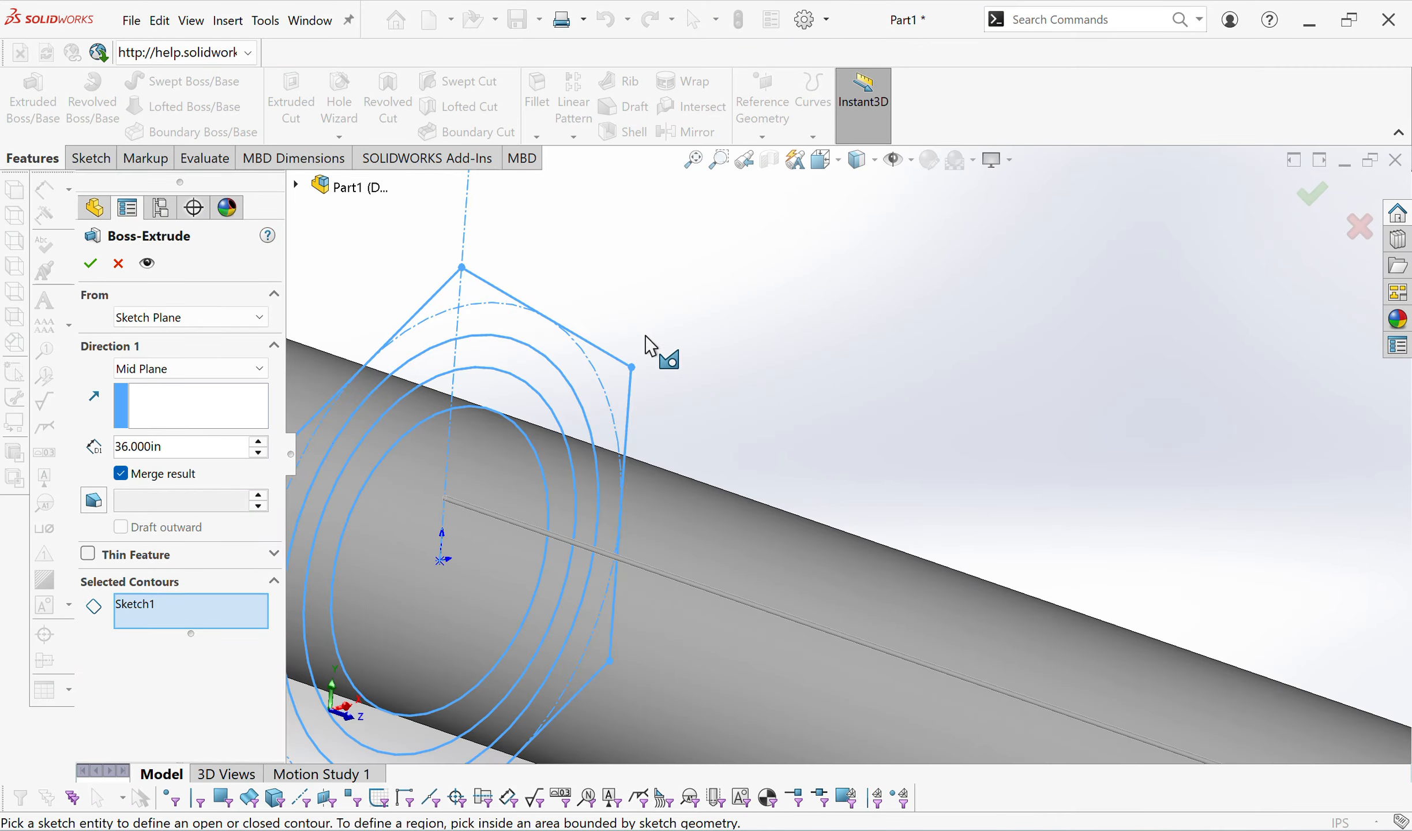
pyautogui.click(533, 415)
pyautogui.click(537, 372)
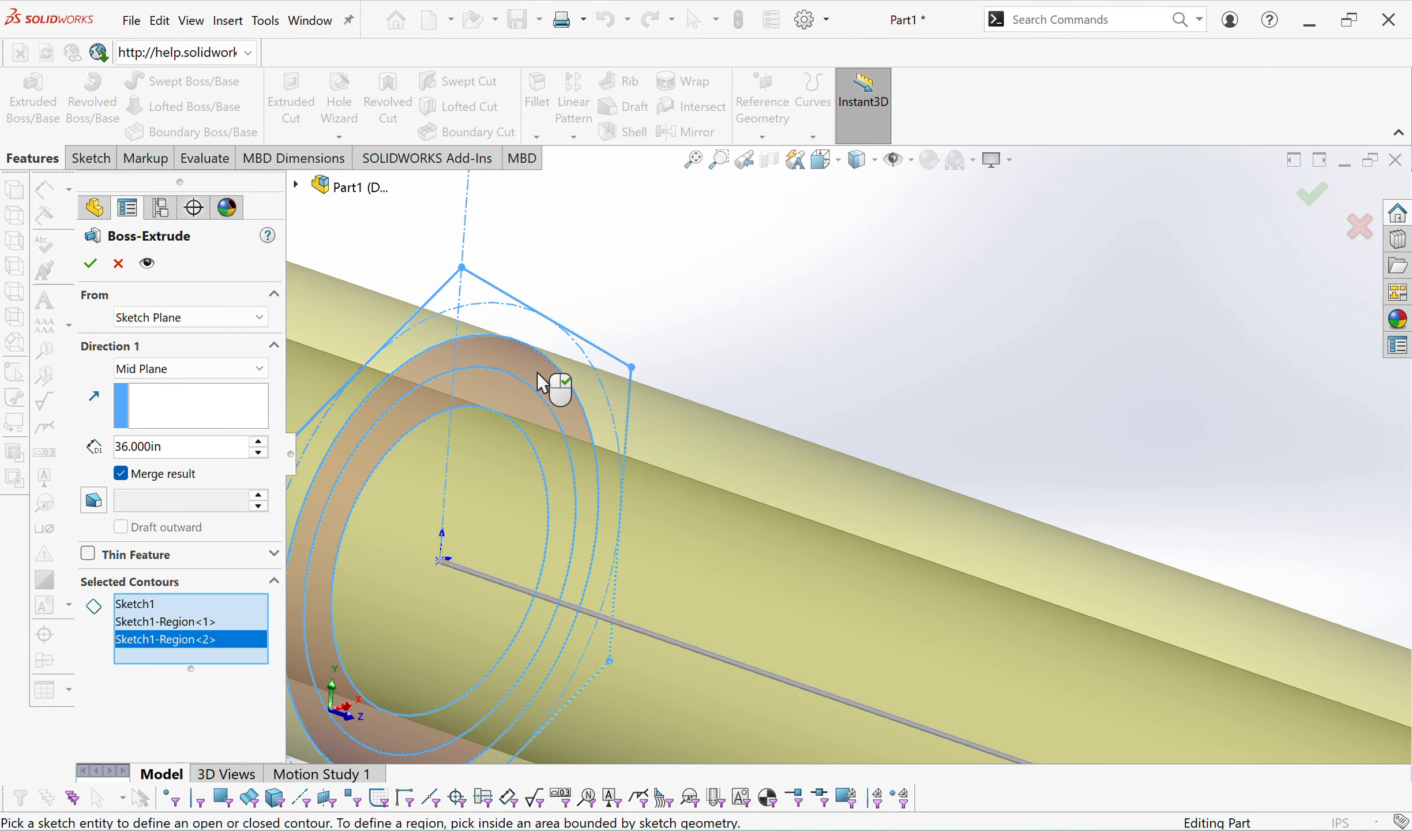
# Check the second length in the Word drawing, set the ring extrusion's depth to 32.5 in and complete the feature.
pyautogui.click(918, 738)
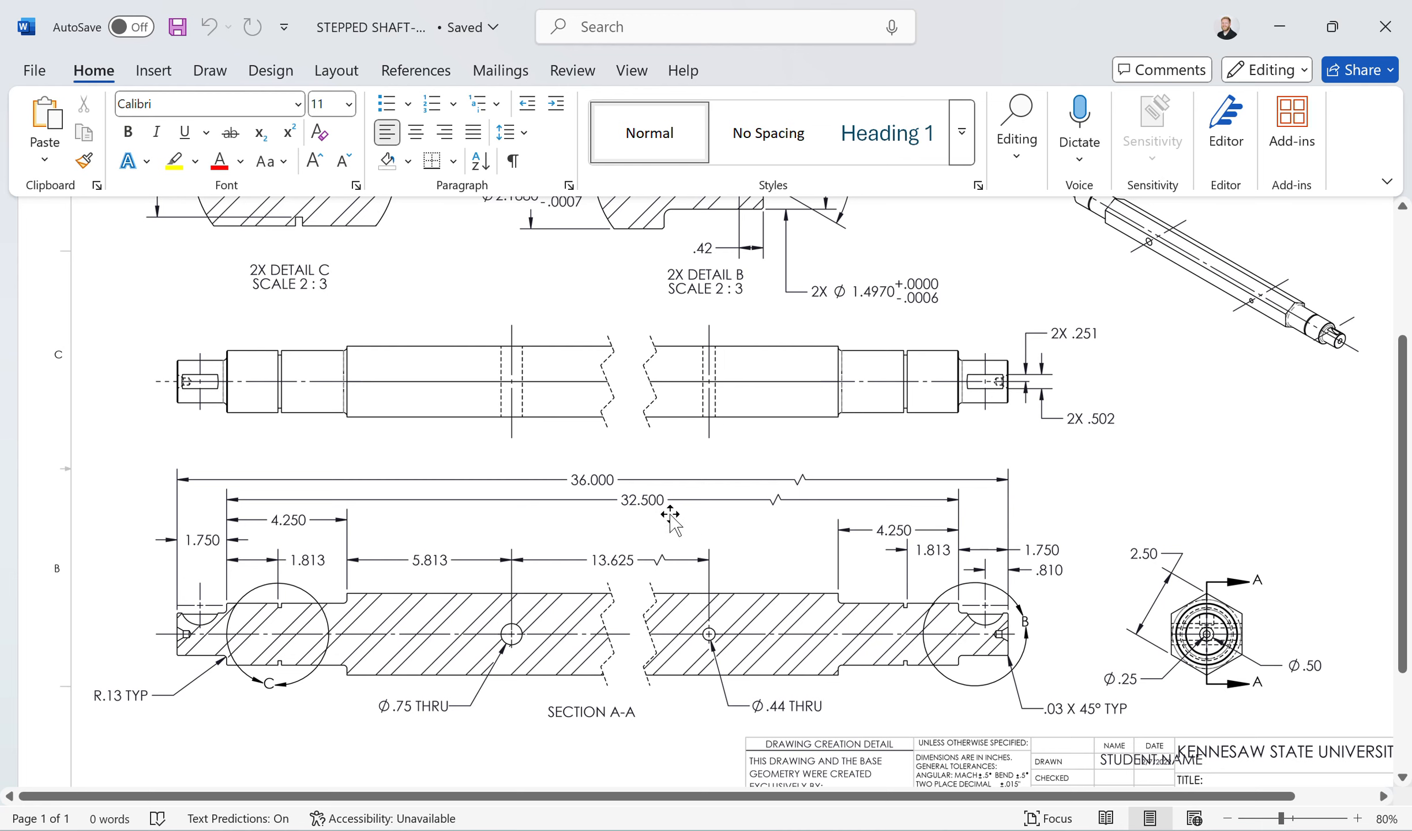
pyautogui.click(1278, 26)
pyautogui.scroll(5, 502, 519)
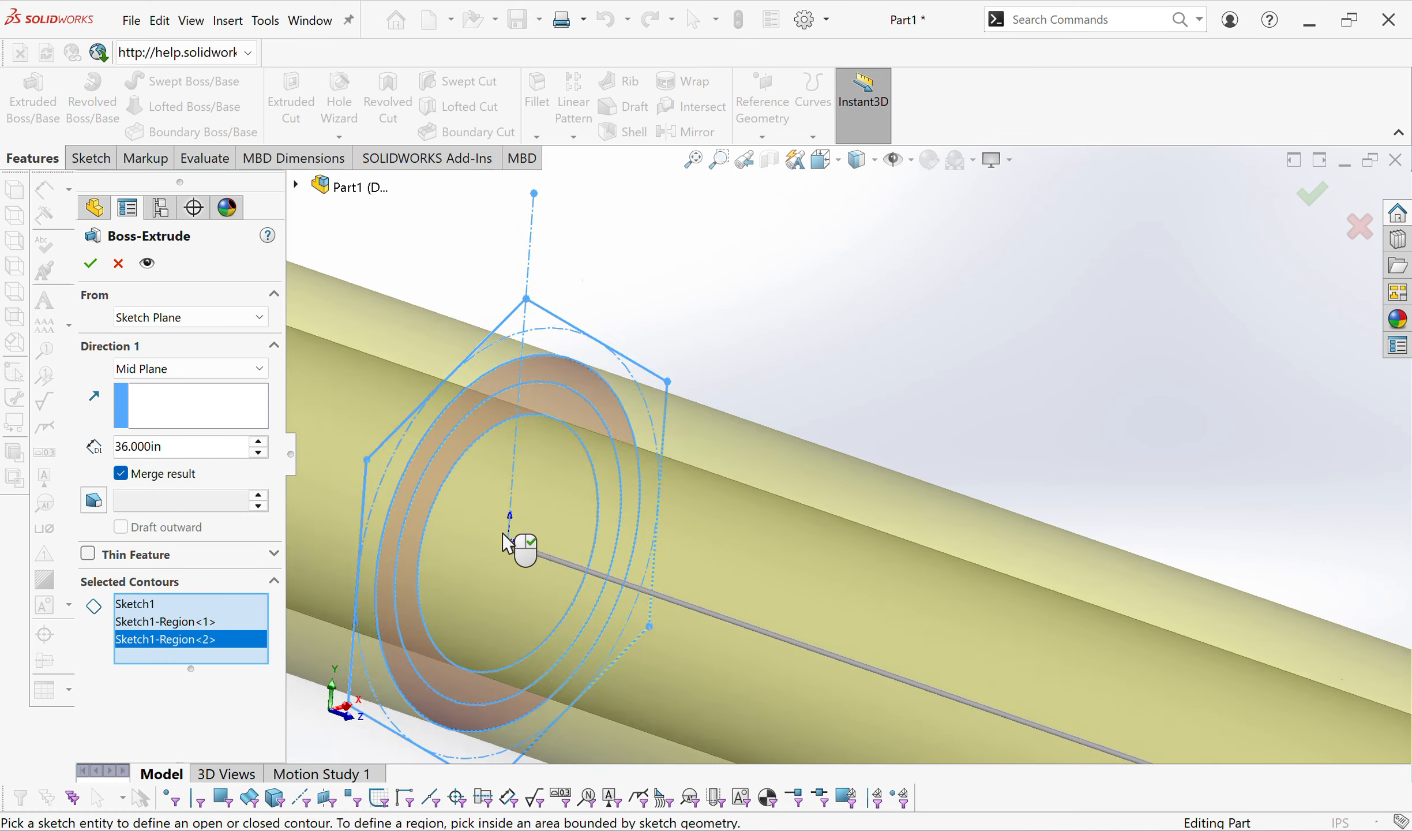
pyautogui.doubleClick(187, 448)
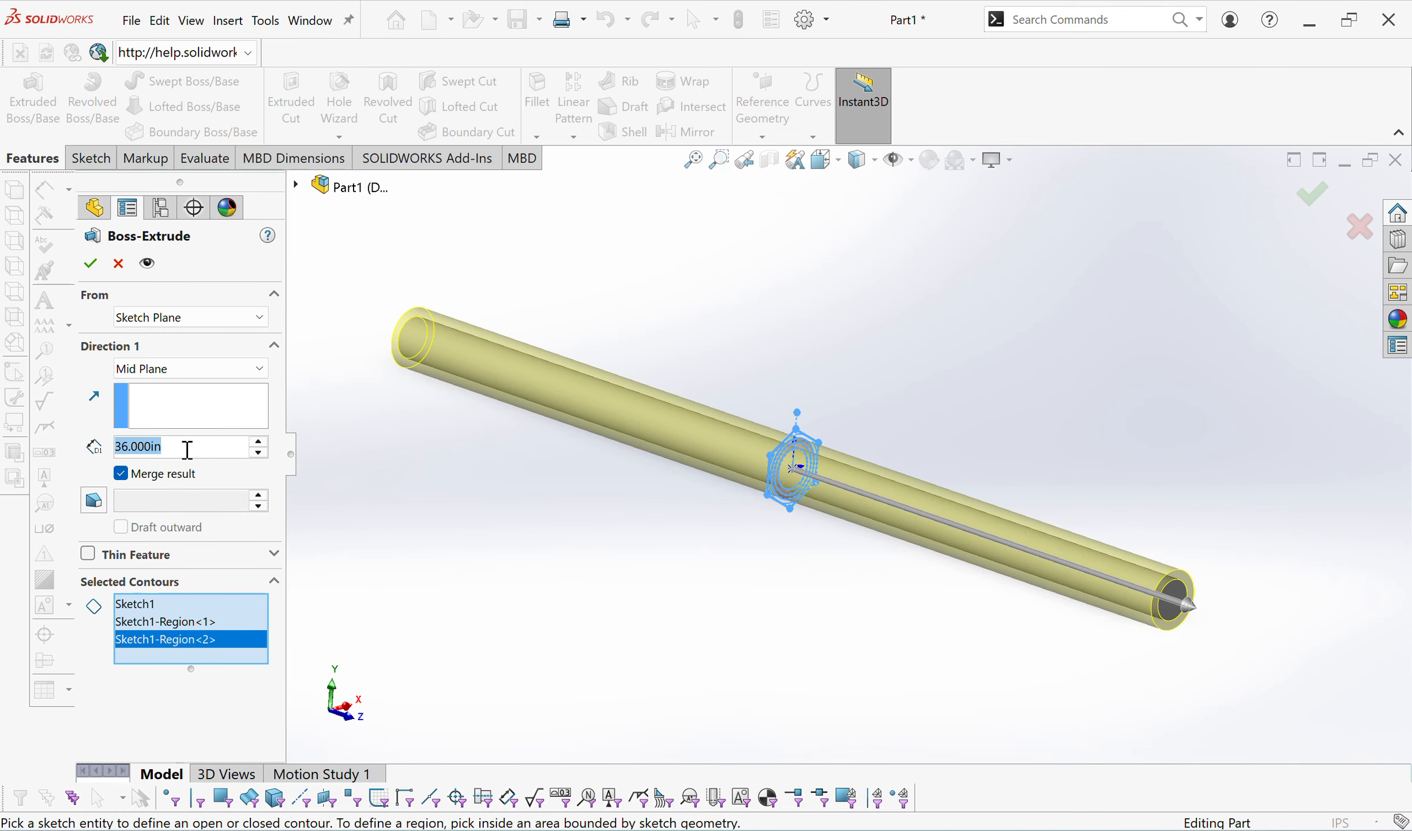
pyautogui.write('32.5')
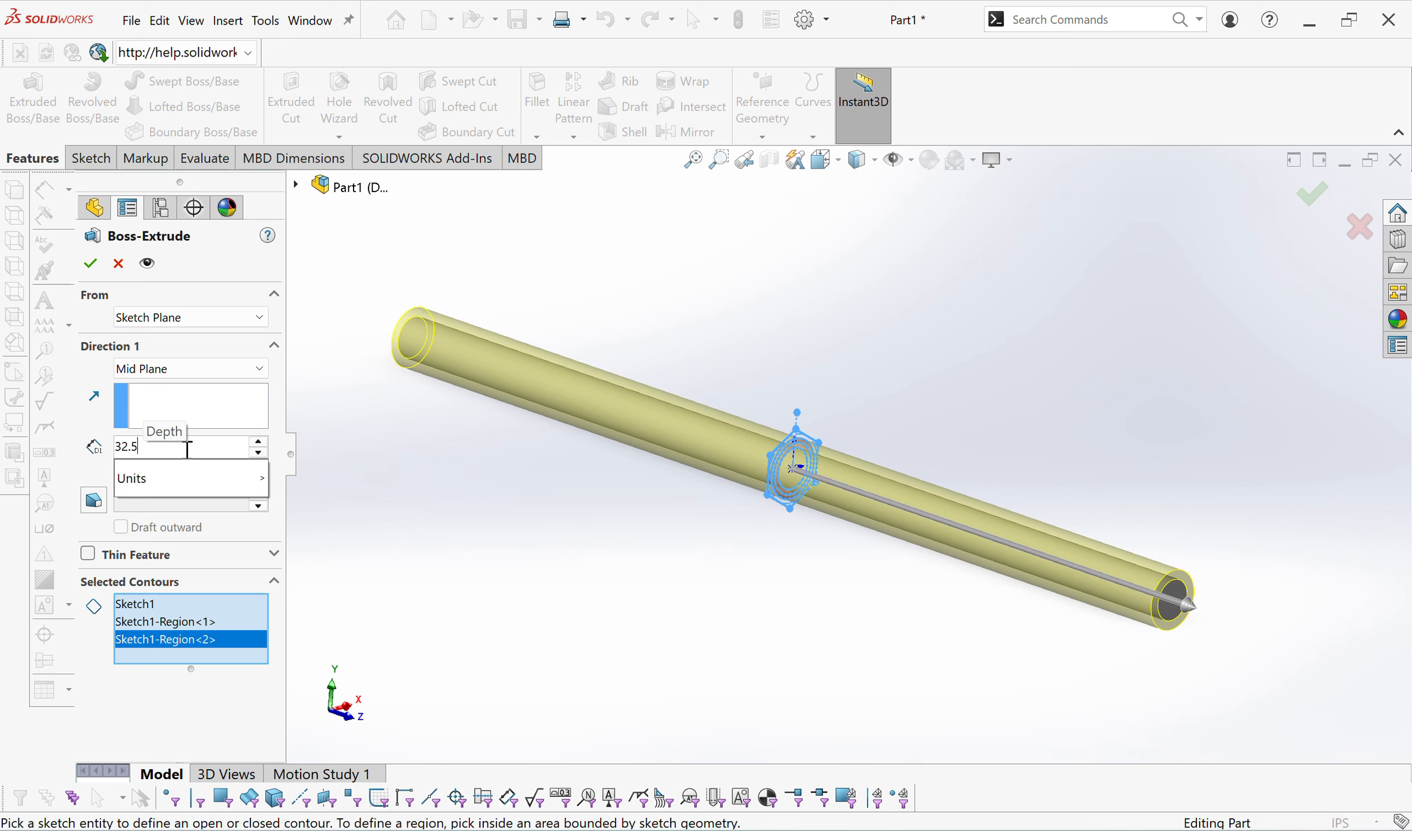
pyautogui.press('Return')
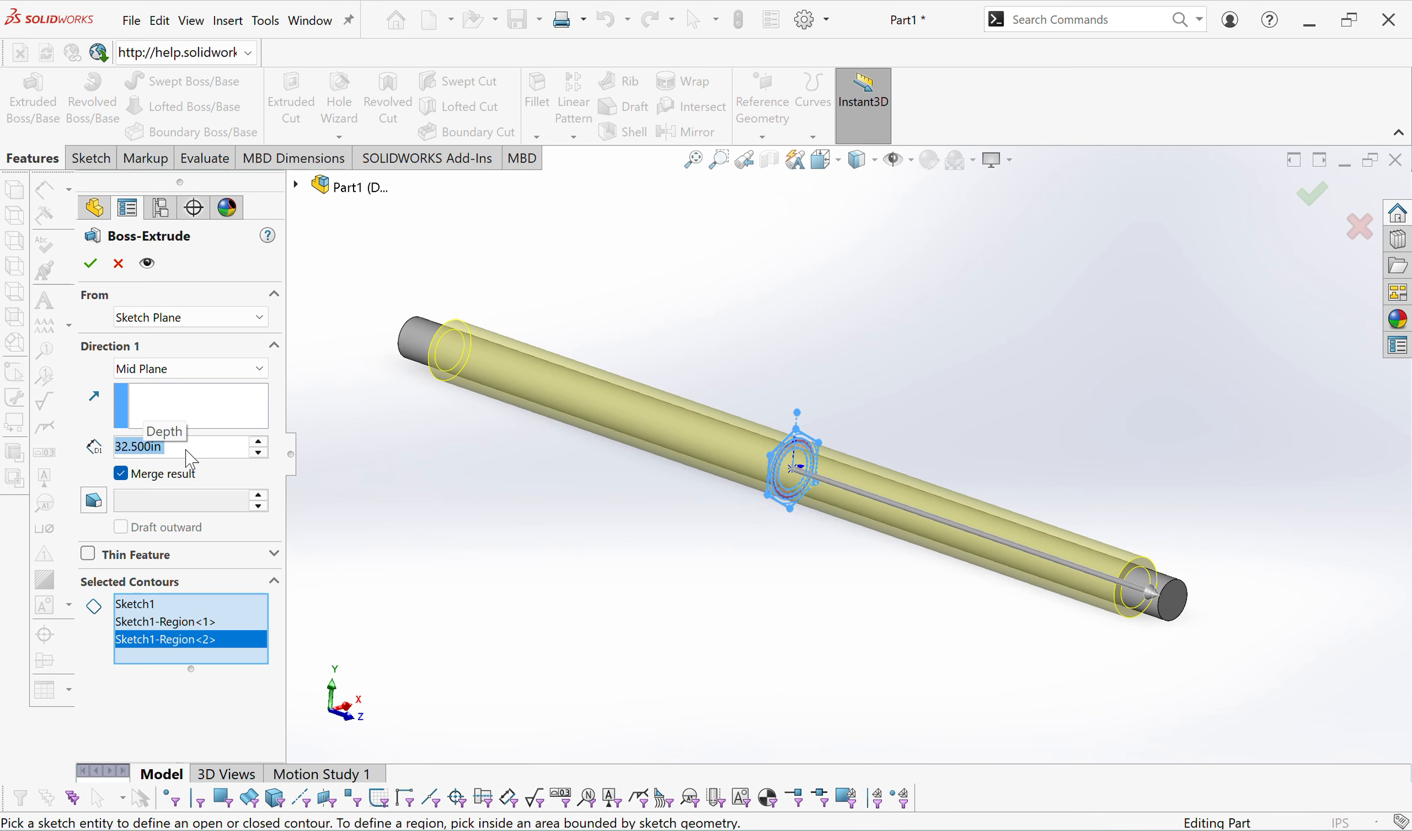
pyautogui.click(1314, 201)
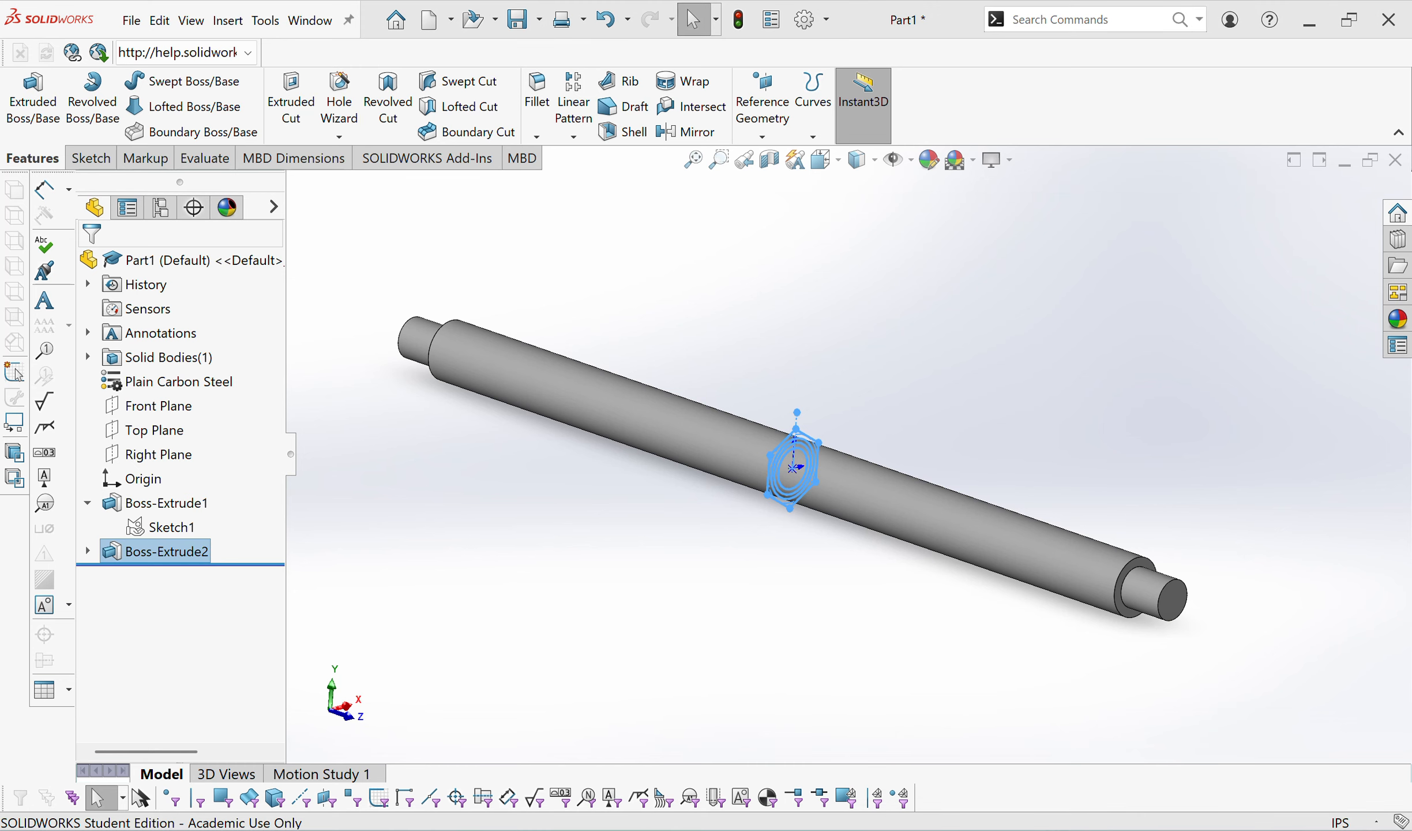
# Examine the isometric, section and hexagonal end views in the Word drawing for the hexagonal portion's dimensions, and return to SOLIDWORKS.
pyautogui.hotkey('alt', 'Tab')
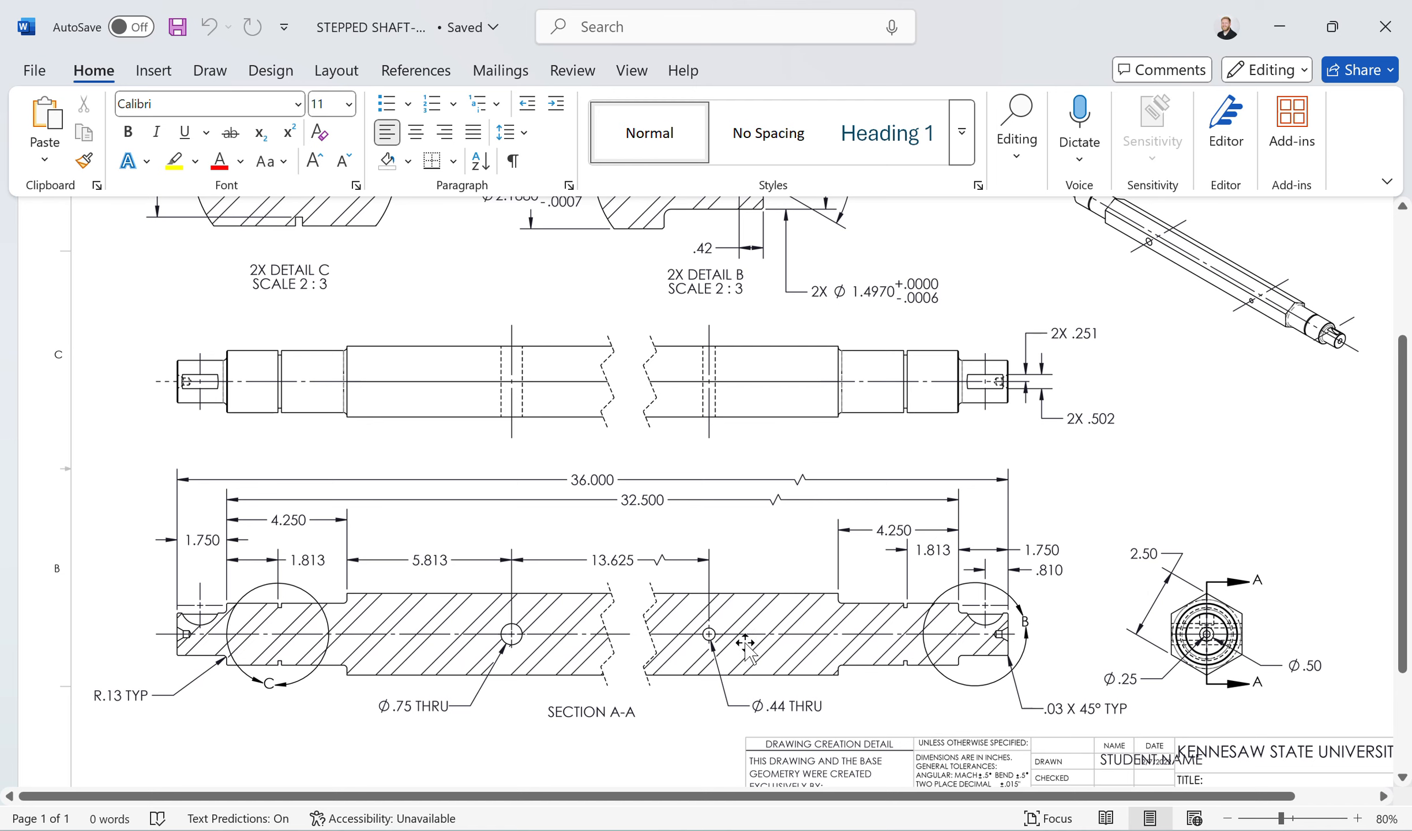
pyautogui.scroll(-1, 1296, 428)
pyautogui.scroll(3, 1295, 427)
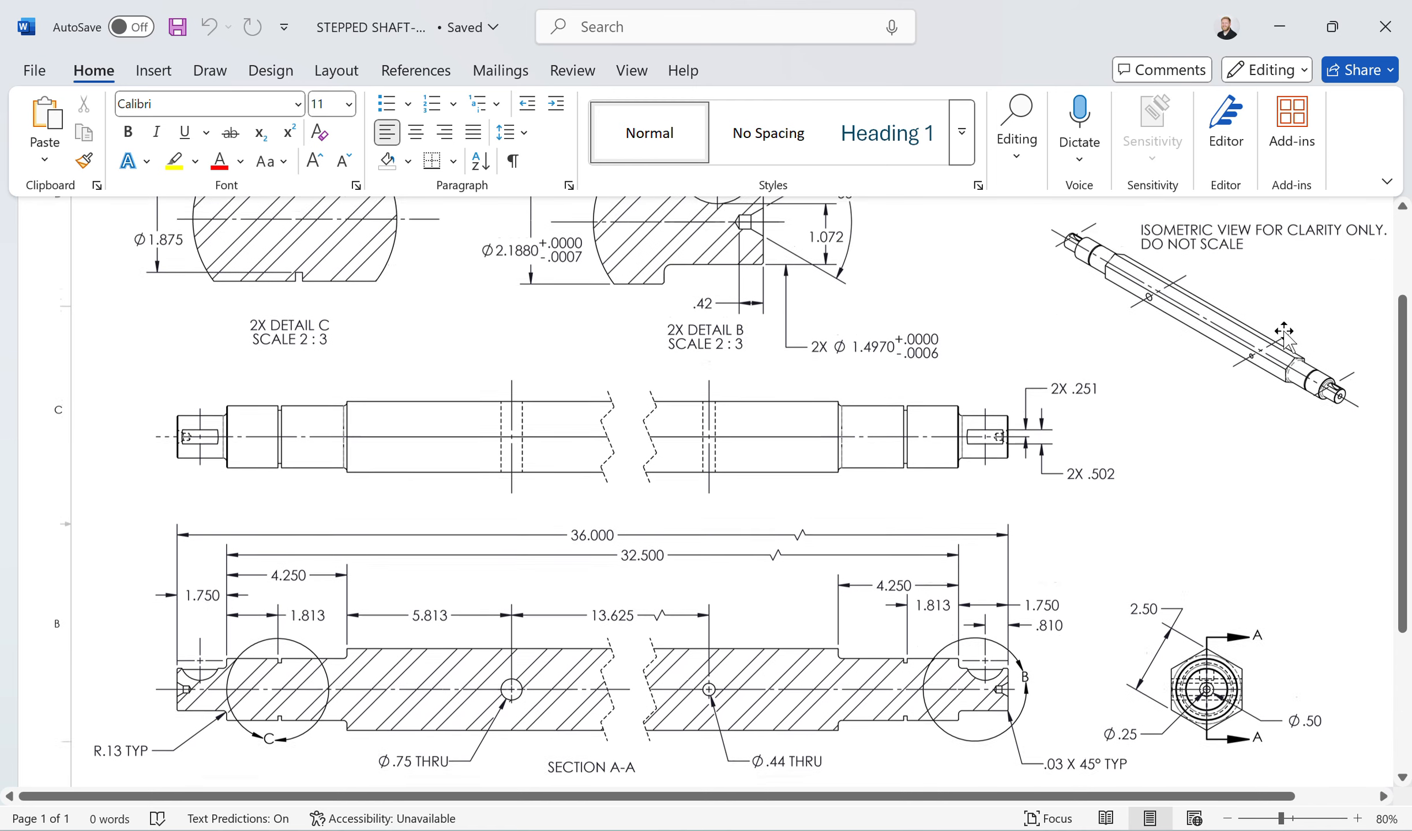
pyautogui.keyDown('ctrl'); pyautogui.scroll(9, 1290, 349); pyautogui.keyUp('ctrl')
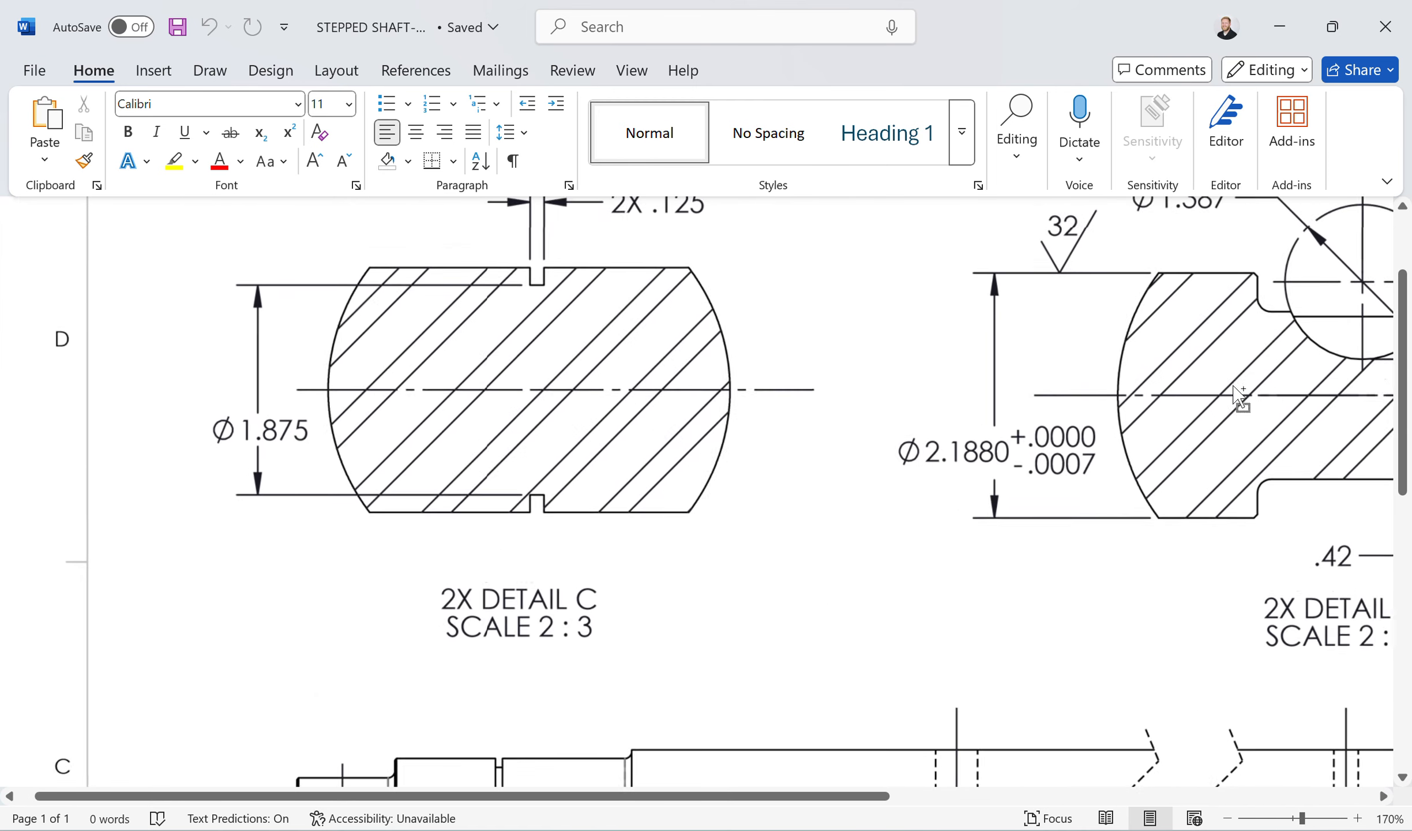
pyautogui.moveTo(641, 797); pyautogui.dragTo(1226, 796)
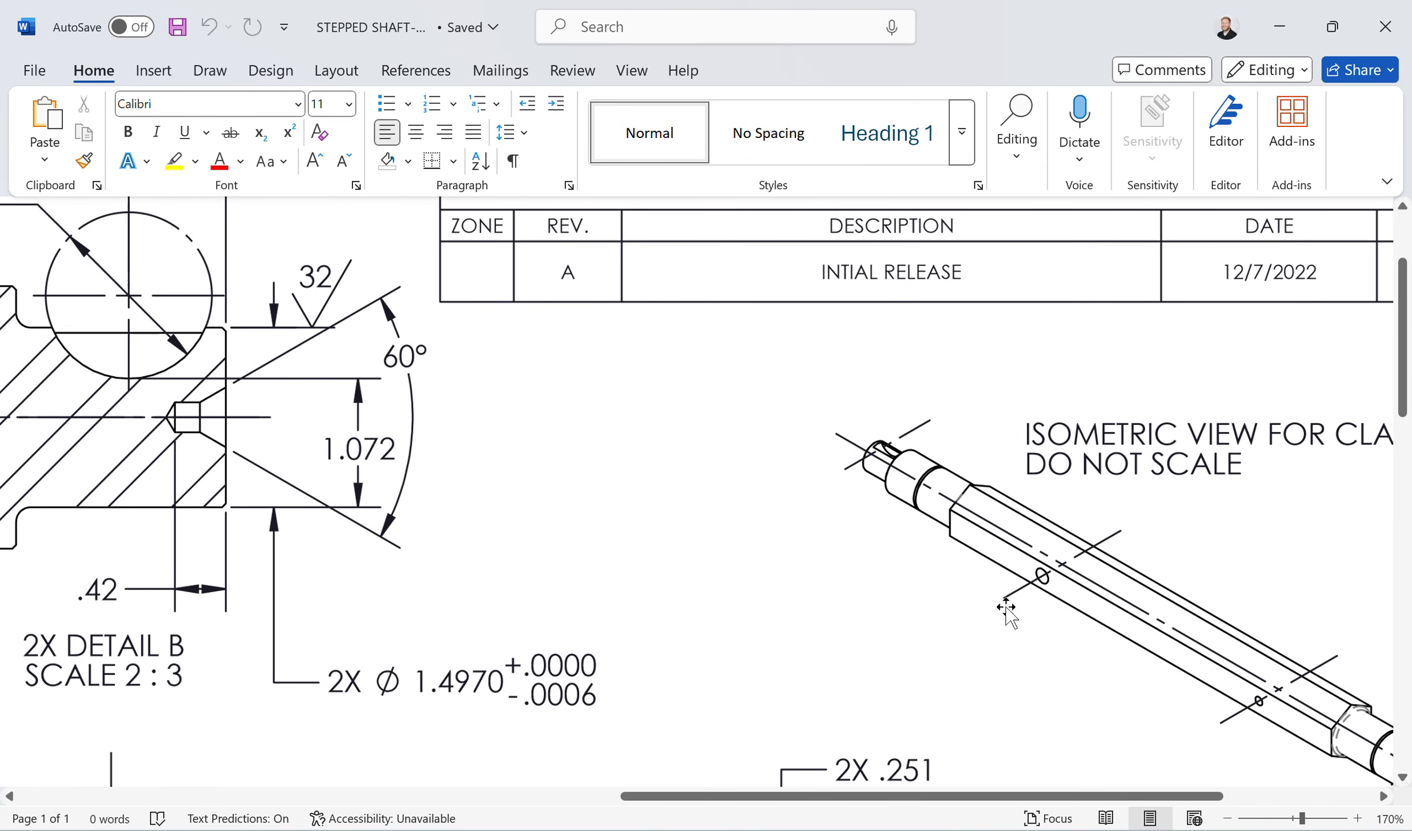
pyautogui.scroll(-8, 1078, 568)
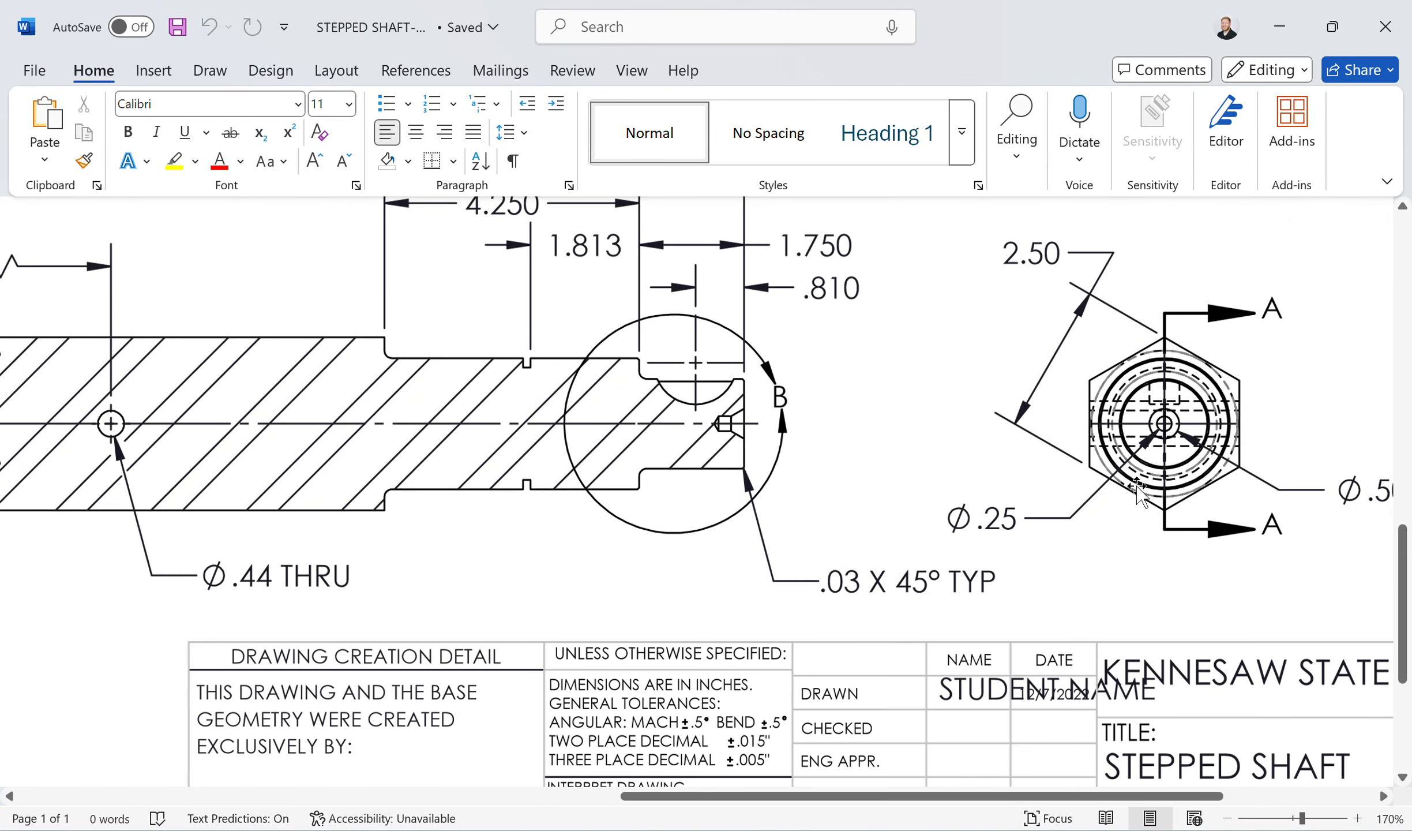
pyautogui.scroll(5, 501, 396)
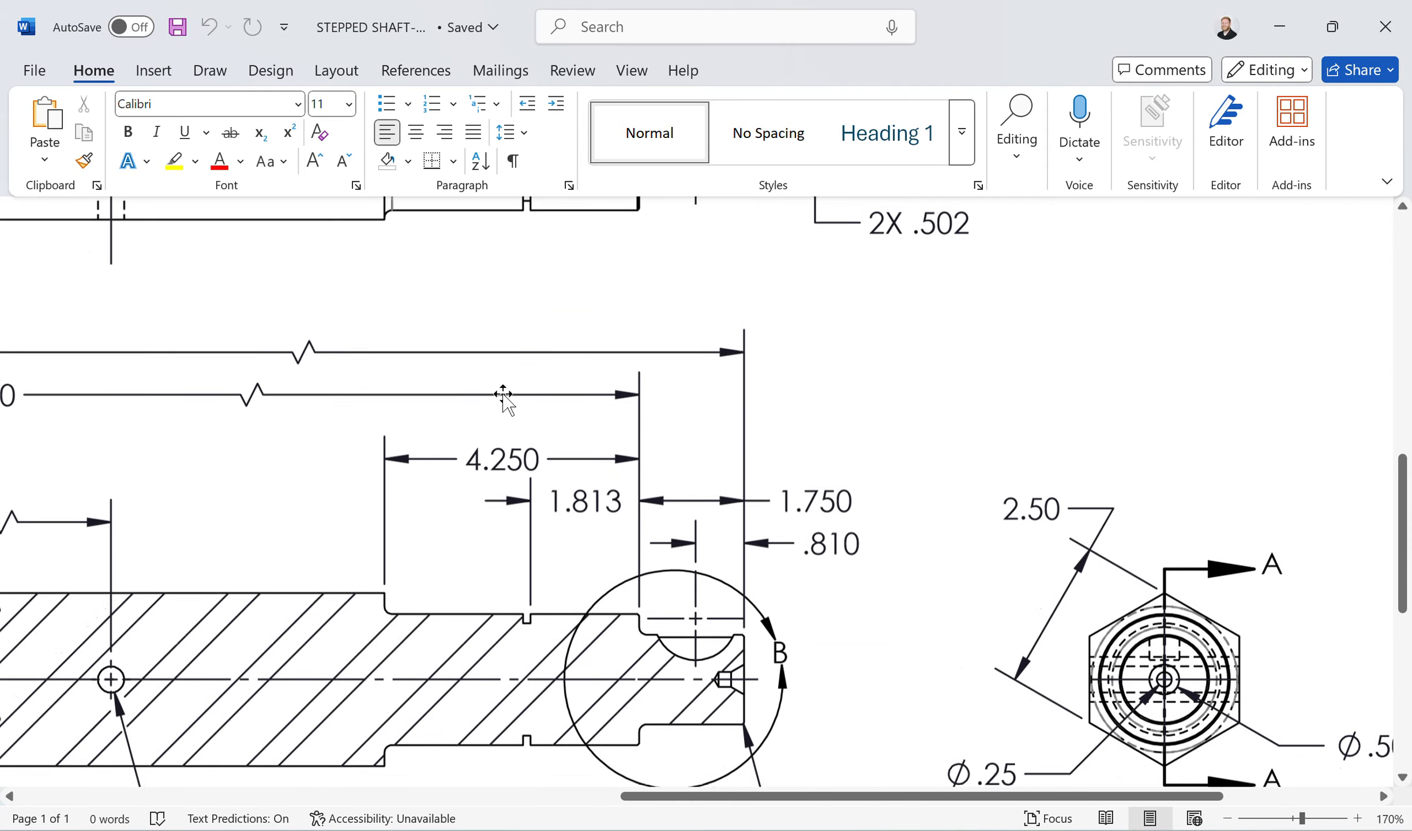
pyautogui.keyDown('ctrl'); pyautogui.scroll(-8, 470, 715); pyautogui.keyUp('ctrl')
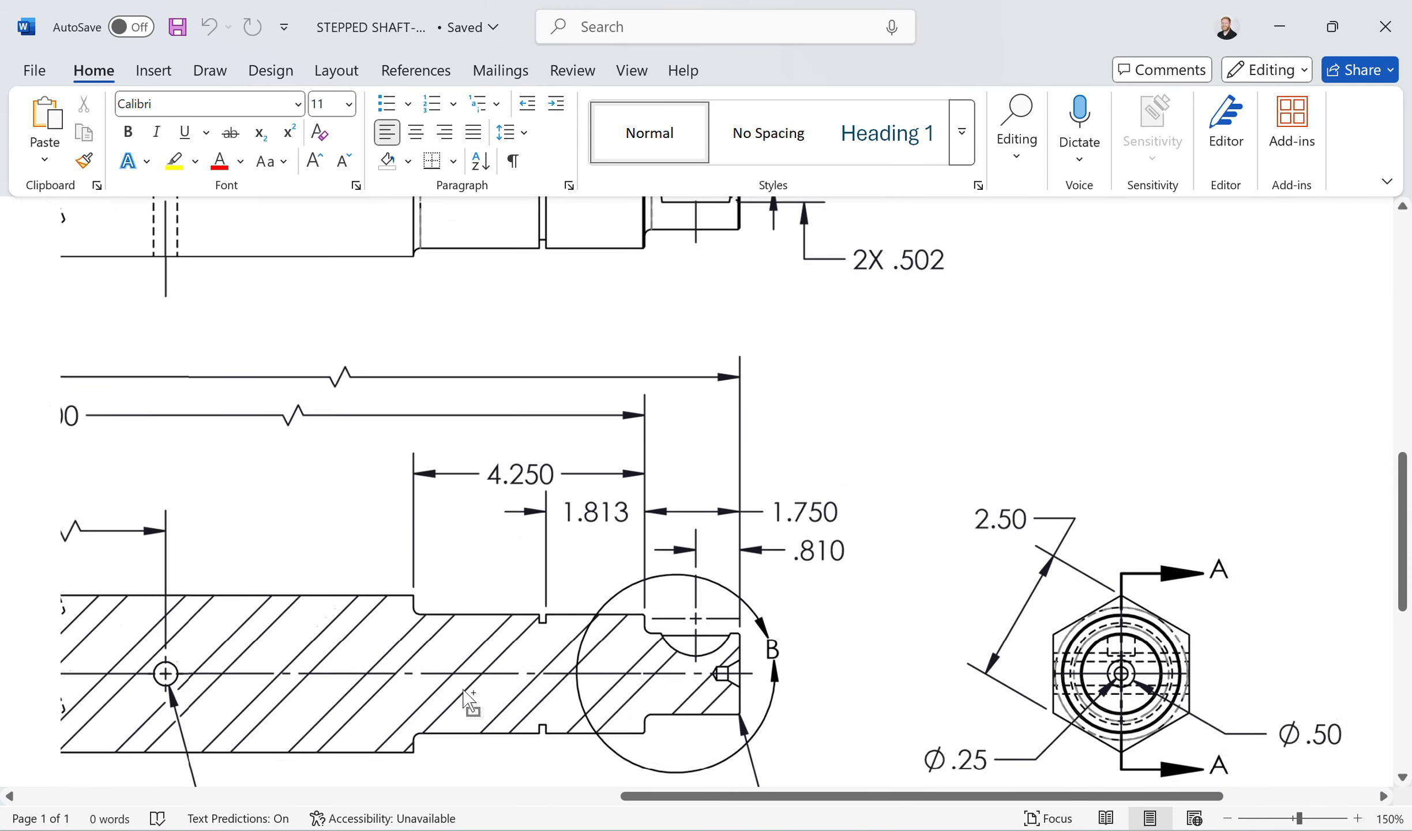
pyautogui.scroll(-8, 432, 537)
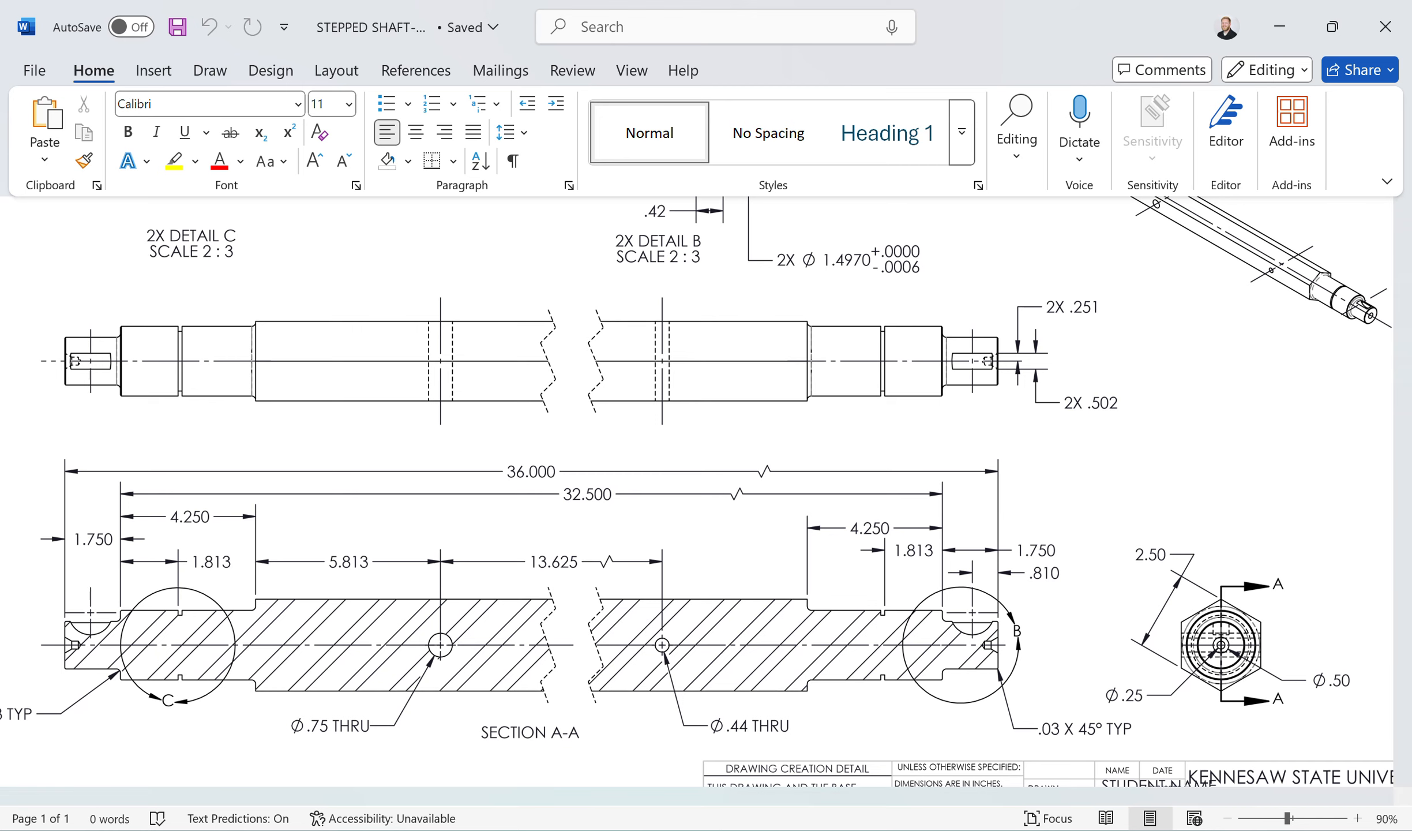
pyautogui.moveTo(930, 826)
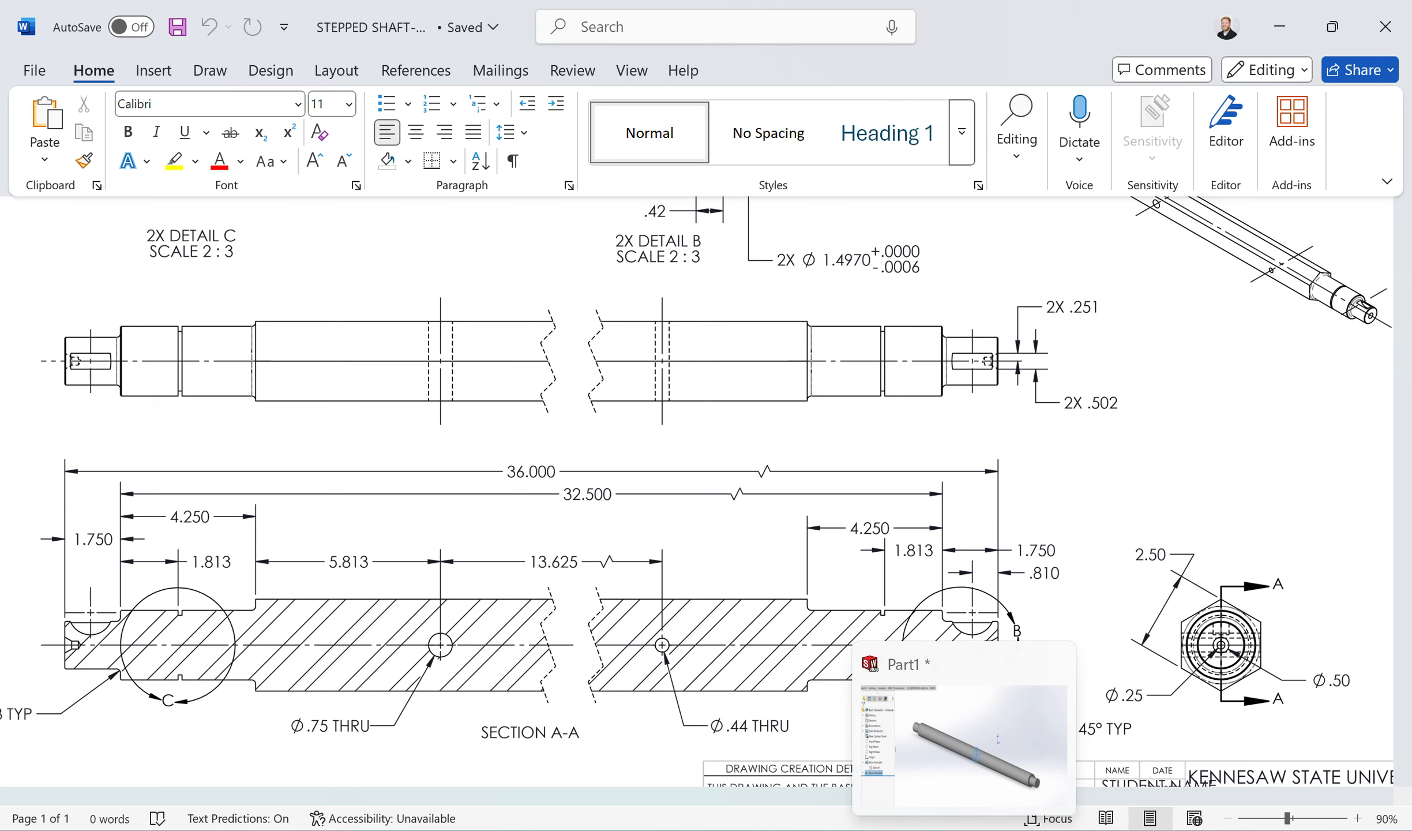
pyautogui.click(964, 826)
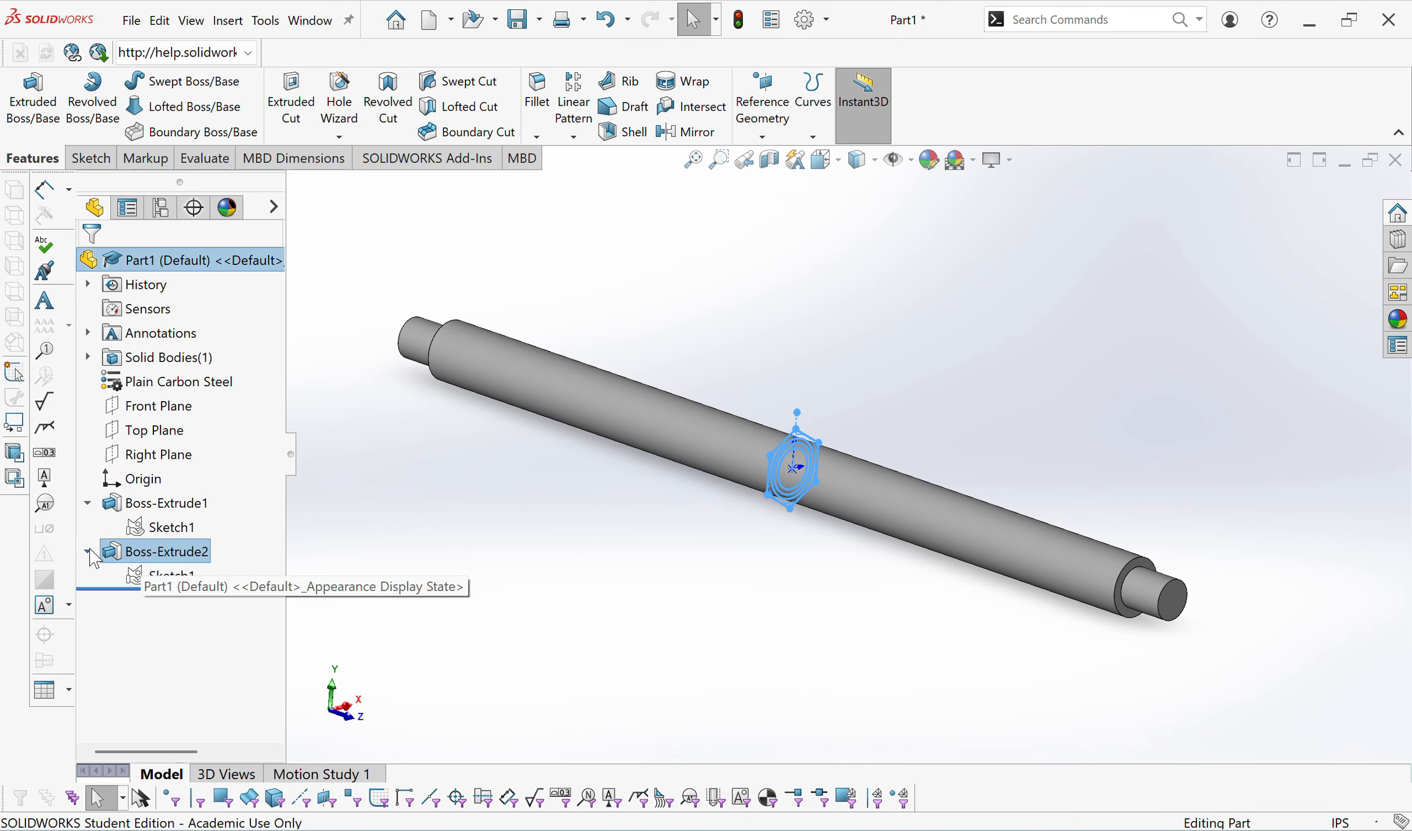
pyautogui.click(87, 551)
pyautogui.click(155, 575)
pyautogui.click(169, 530)
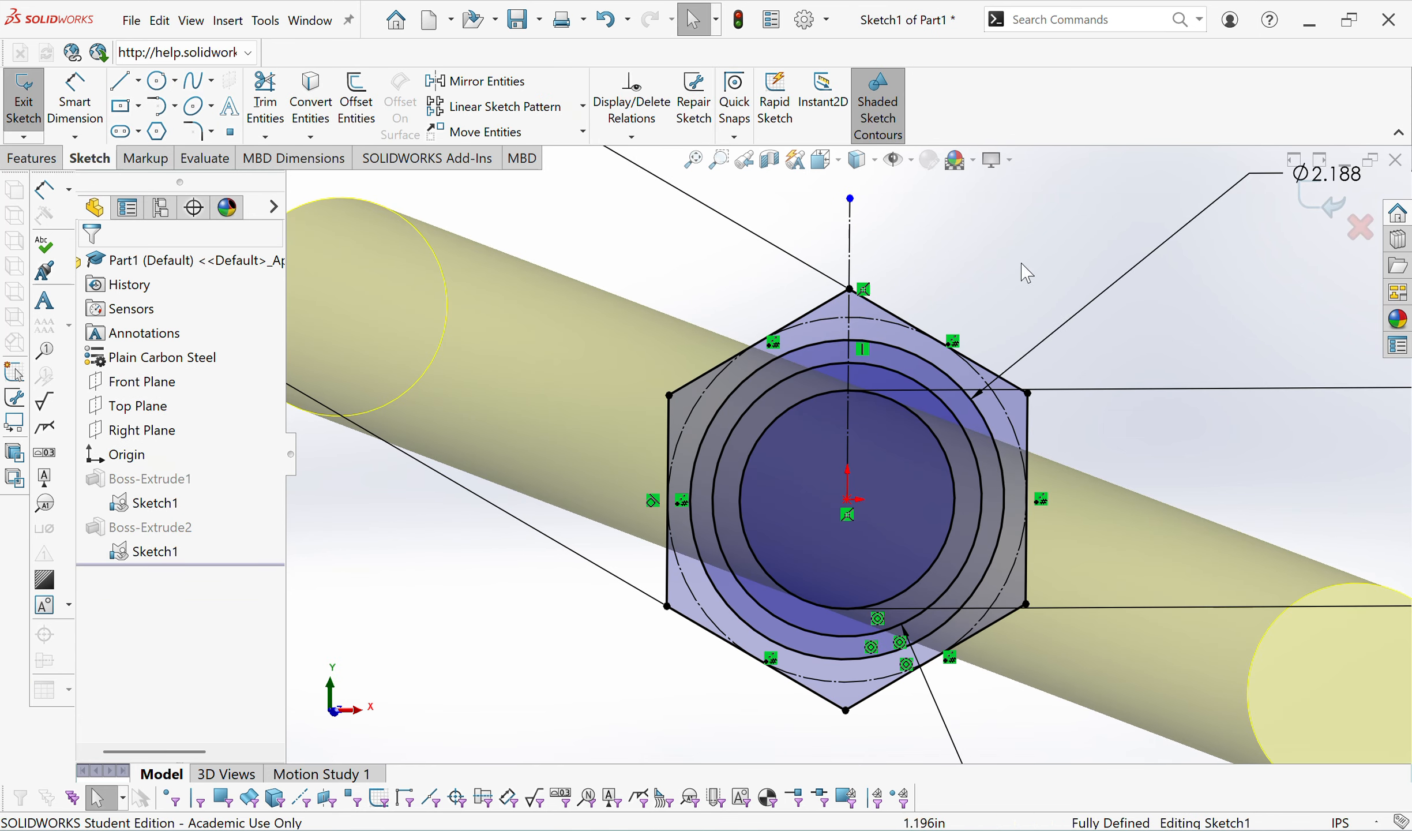
pyautogui.click(1324, 203)
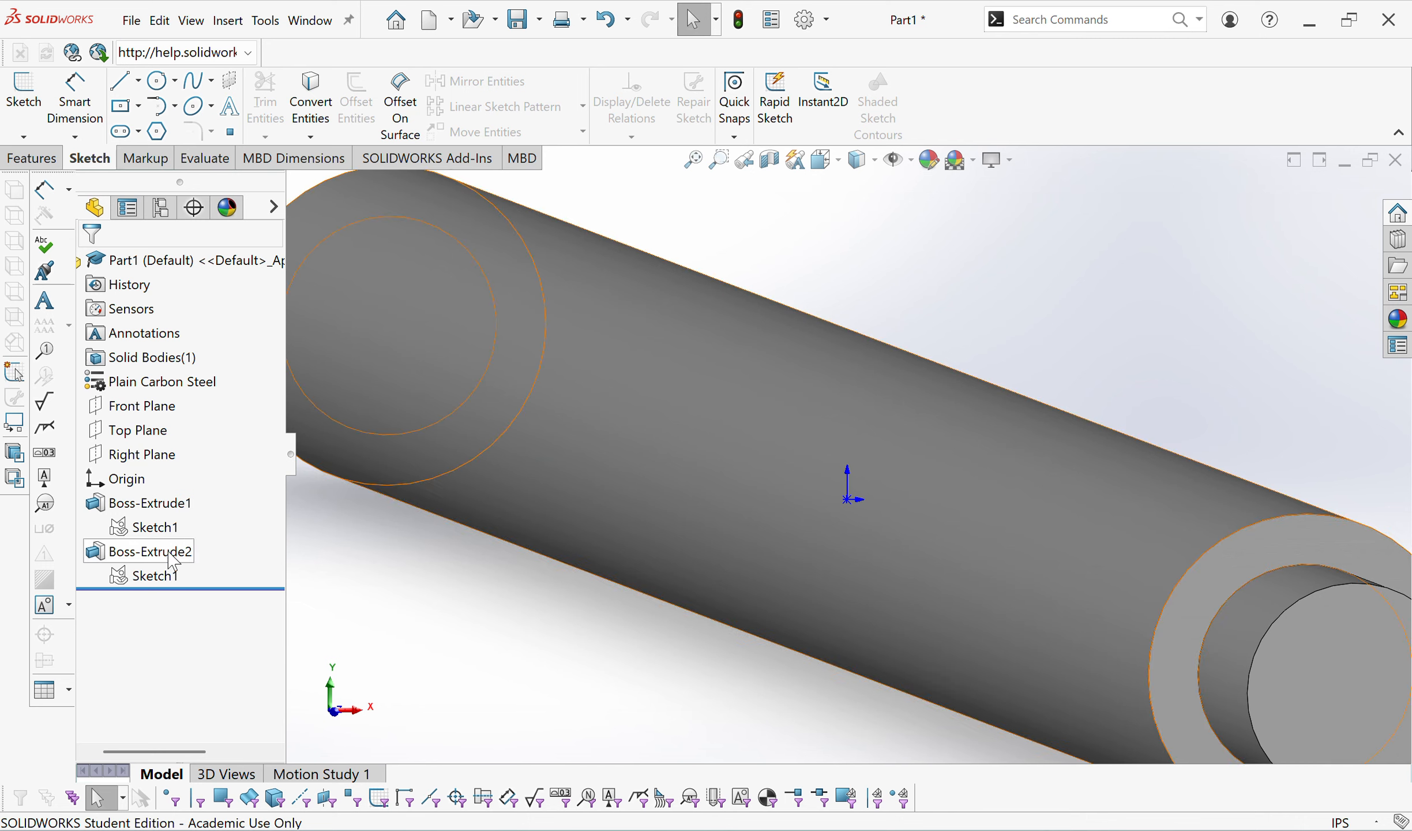
# Extrude the Sketch1 region between the 2.188 in circle and the hexagon about the mid plane, entering a depth of 32.500in-8.5.
pyautogui.click(153, 576)
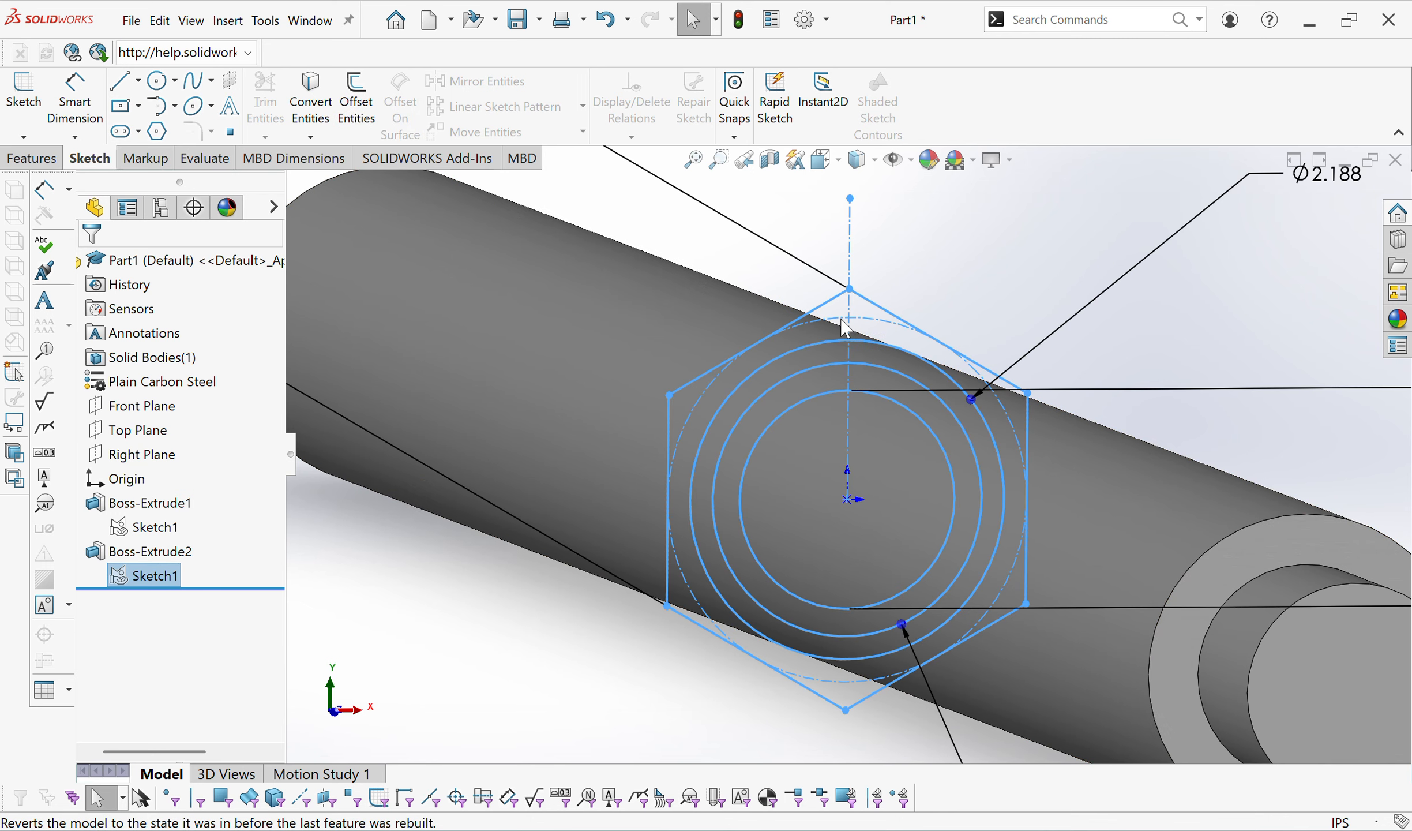
pyautogui.click(33, 158)
pyautogui.click(32, 98)
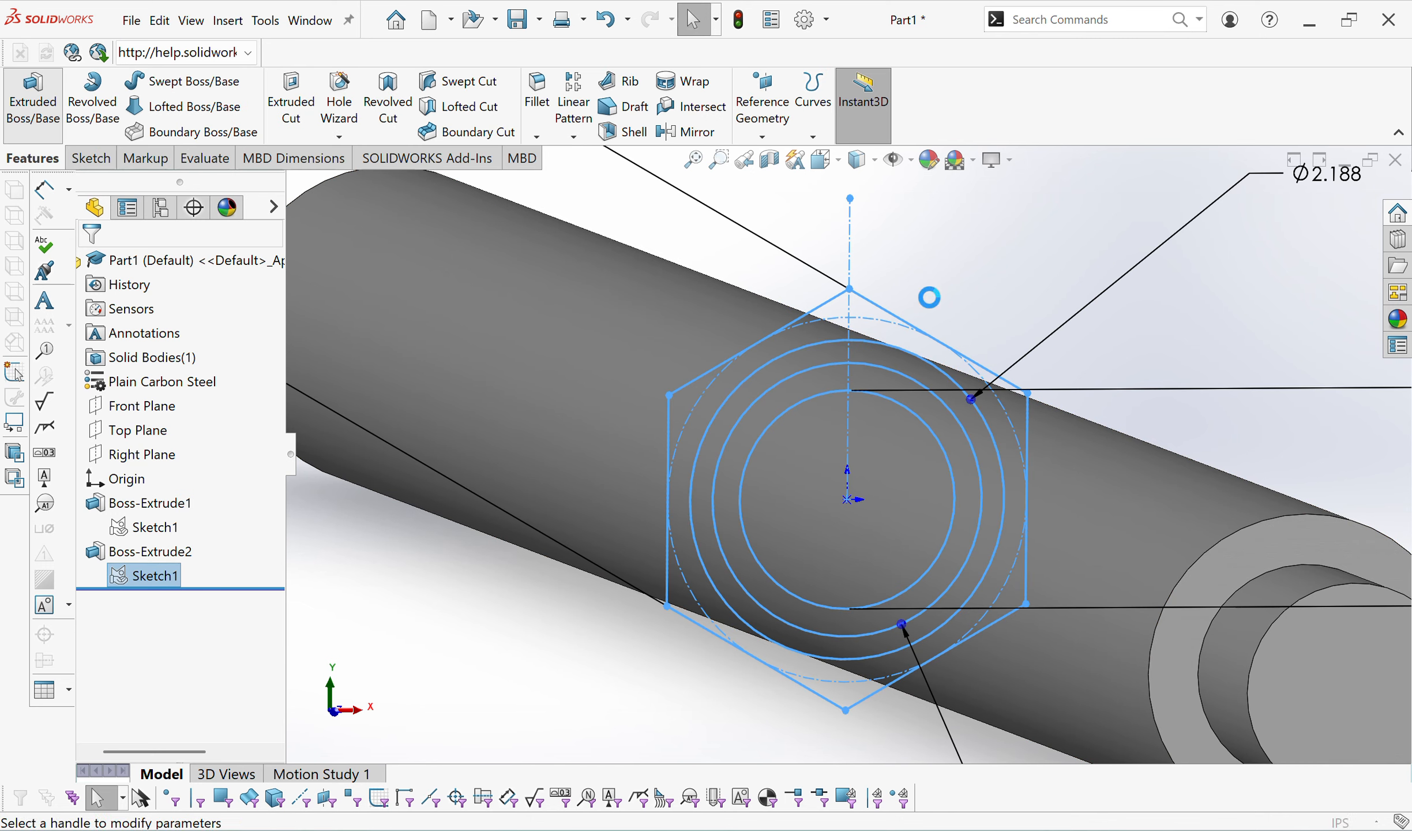
pyautogui.click(854, 319)
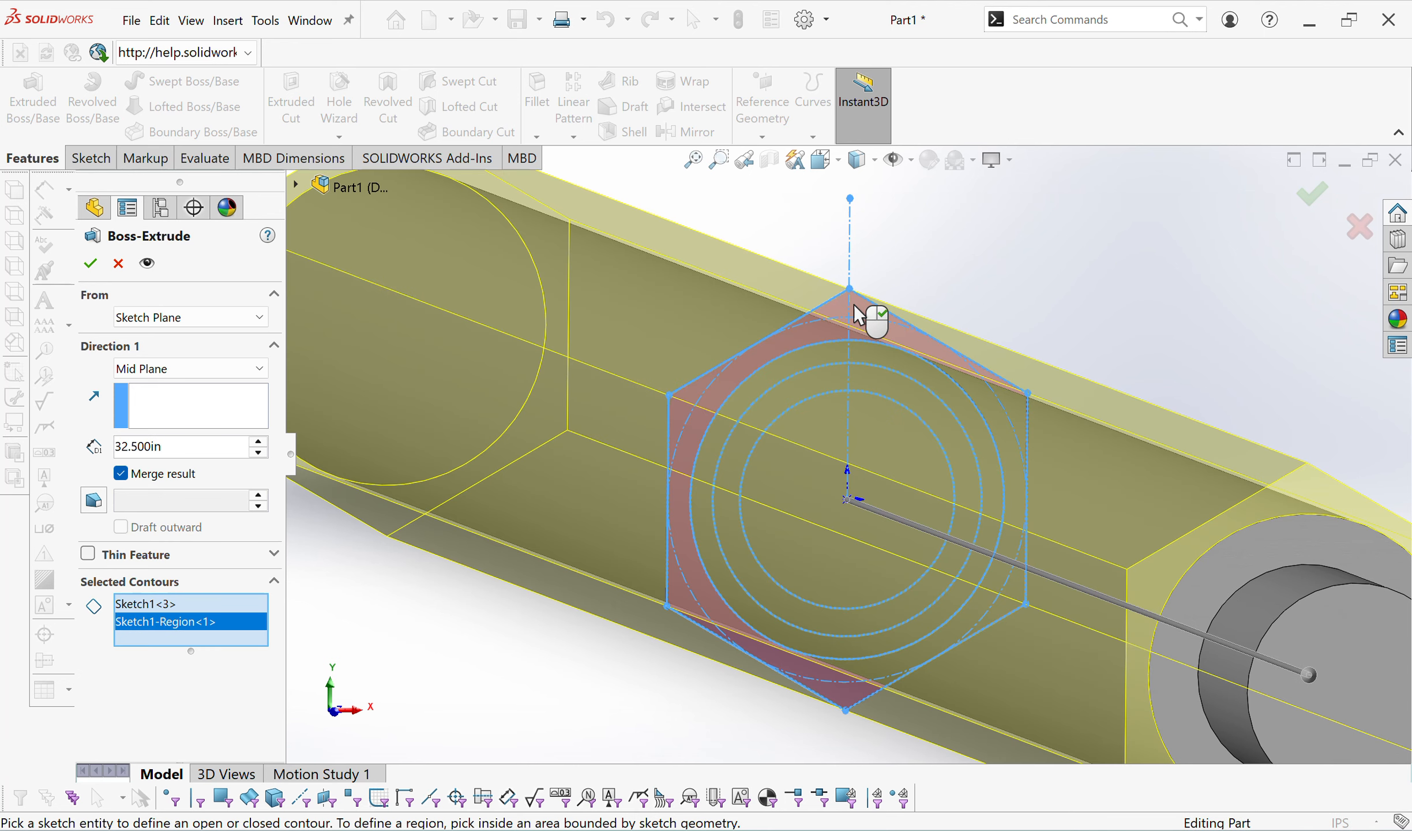
pyautogui.press('f')
pyautogui.click(225, 445)
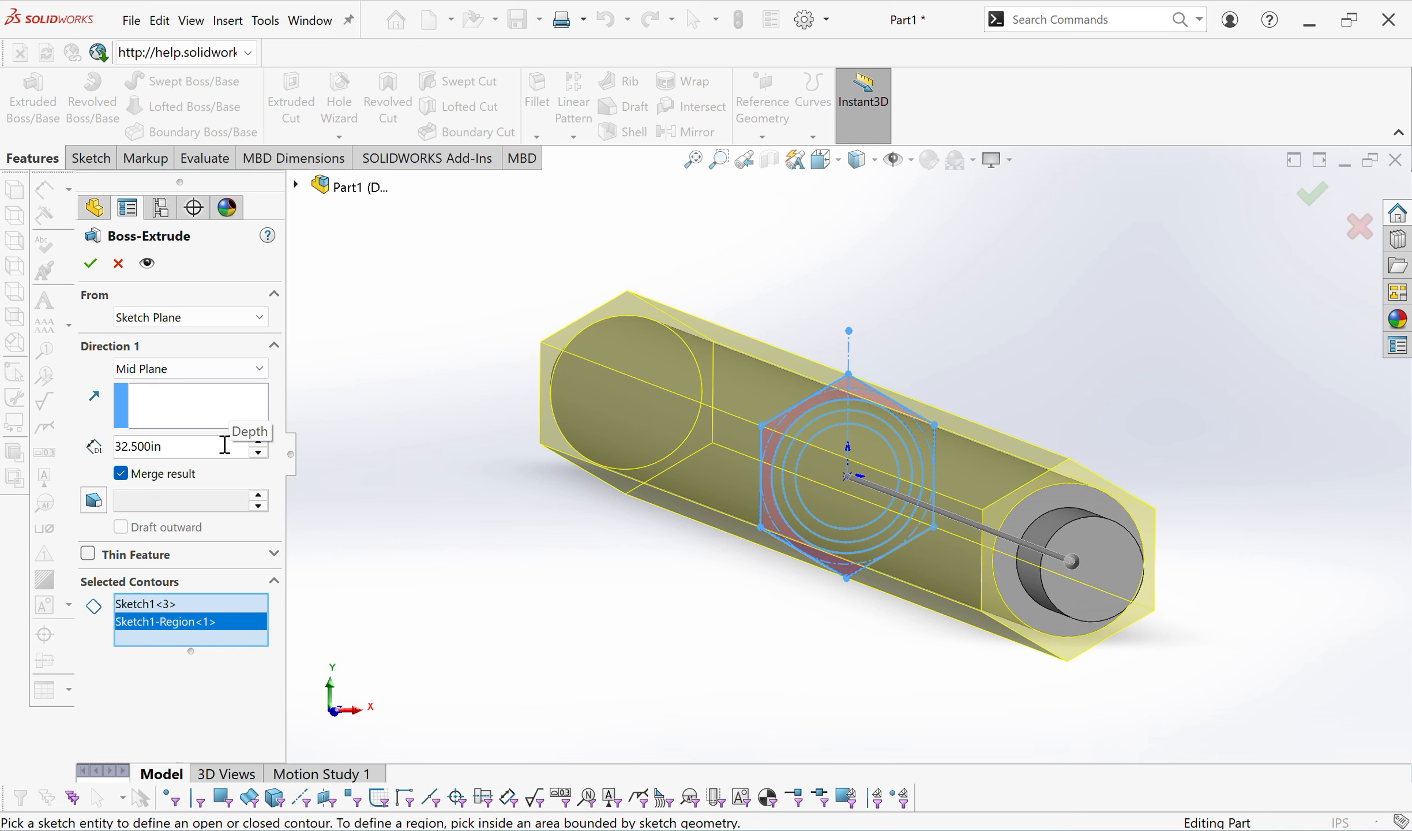
pyautogui.write('-8.5')
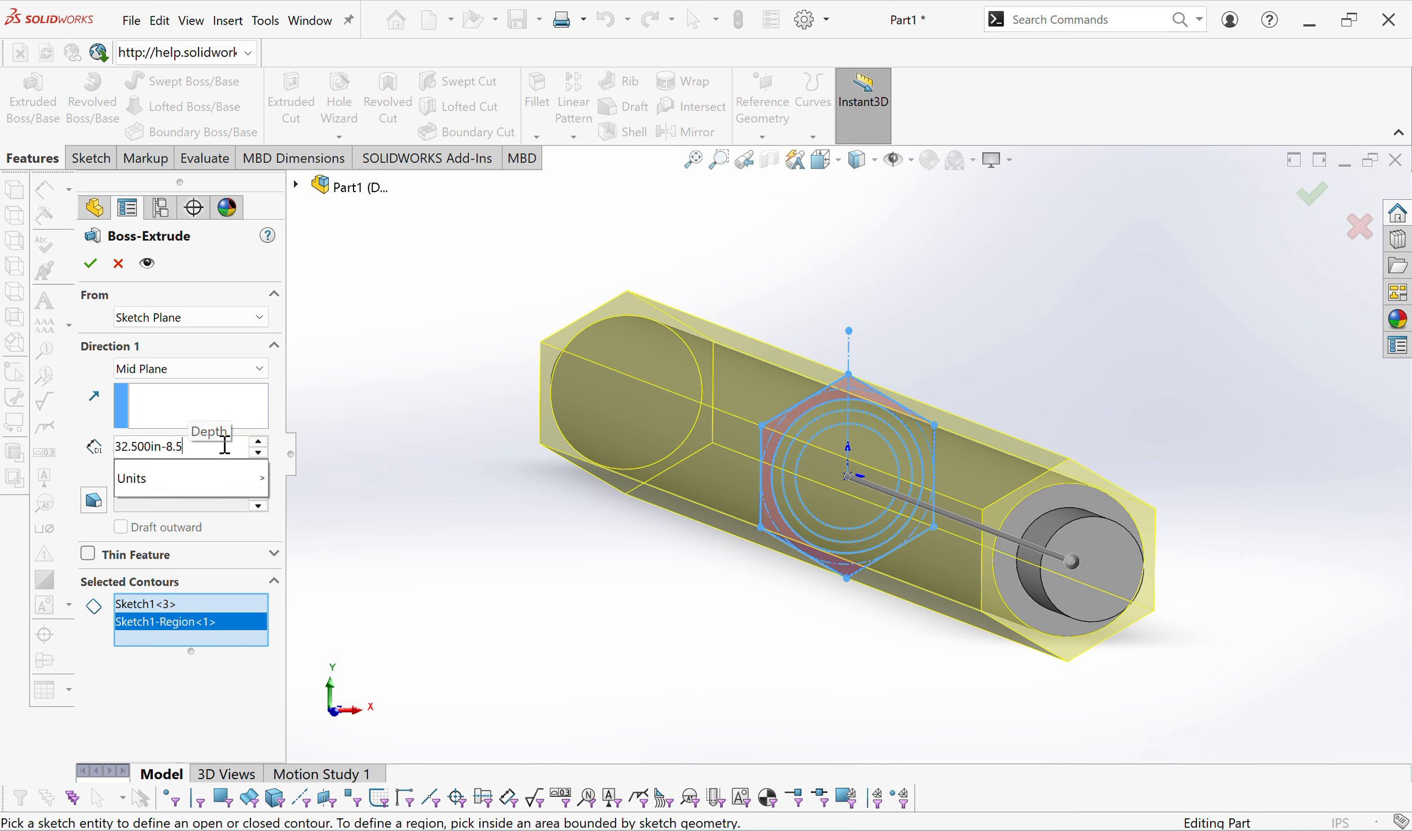
pyautogui.press('Return')
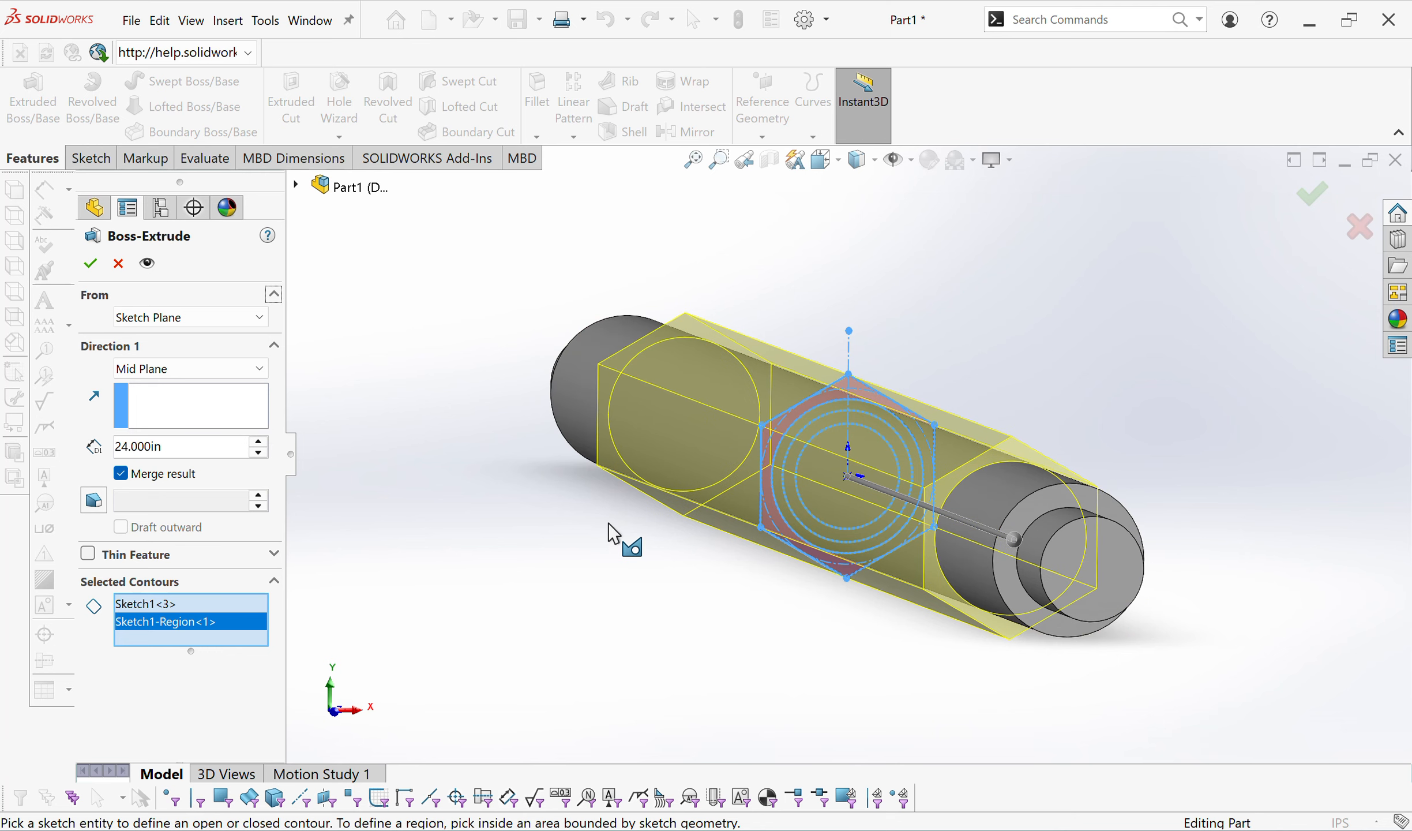
pyautogui.click(1313, 194)
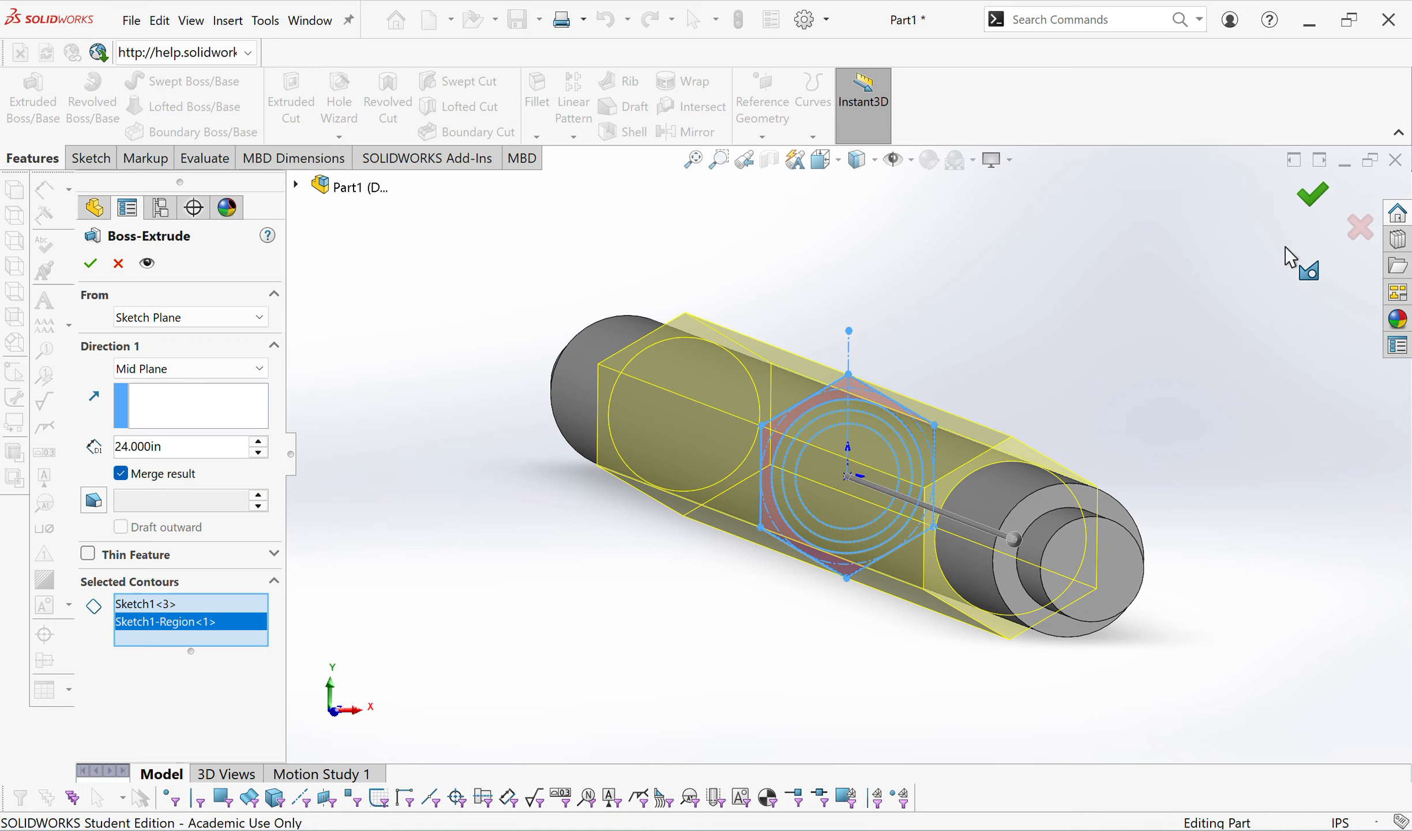
# Examine the stepped hex shaft from several angles and show Sketch1 under the third extrusion to compare its circles with the hexagonal body.
pyautogui.moveTo(1263, 292); pyautogui.dragTo(1244, 427, button='middle')
pyautogui.scroll(-6, 1238, 419)
pyautogui.scroll(5, 1203, 421)
pyautogui.scroll(-1, 205, 419)
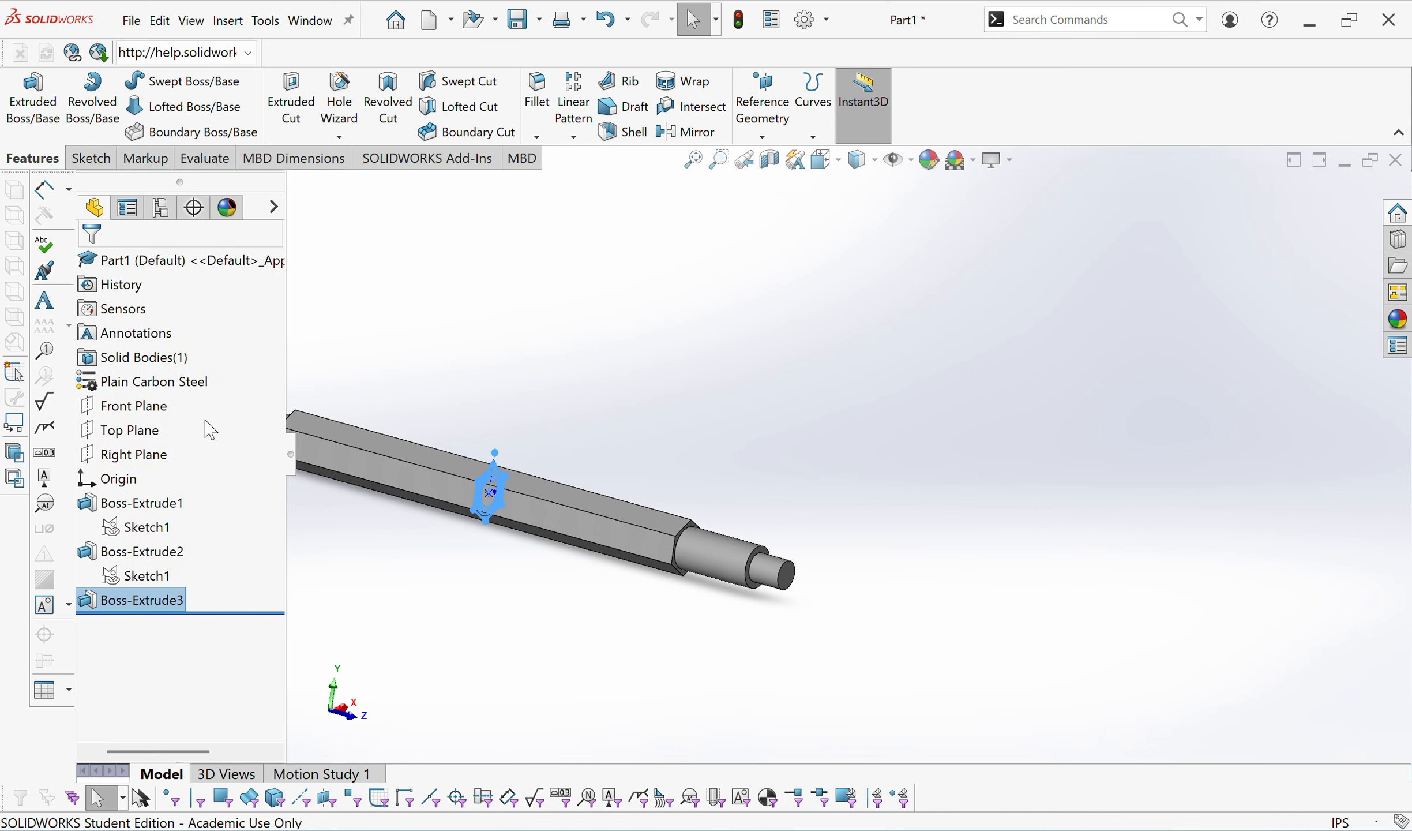
pyautogui.scroll(3, 416, 401)
pyautogui.scroll(-4, 426, 411)
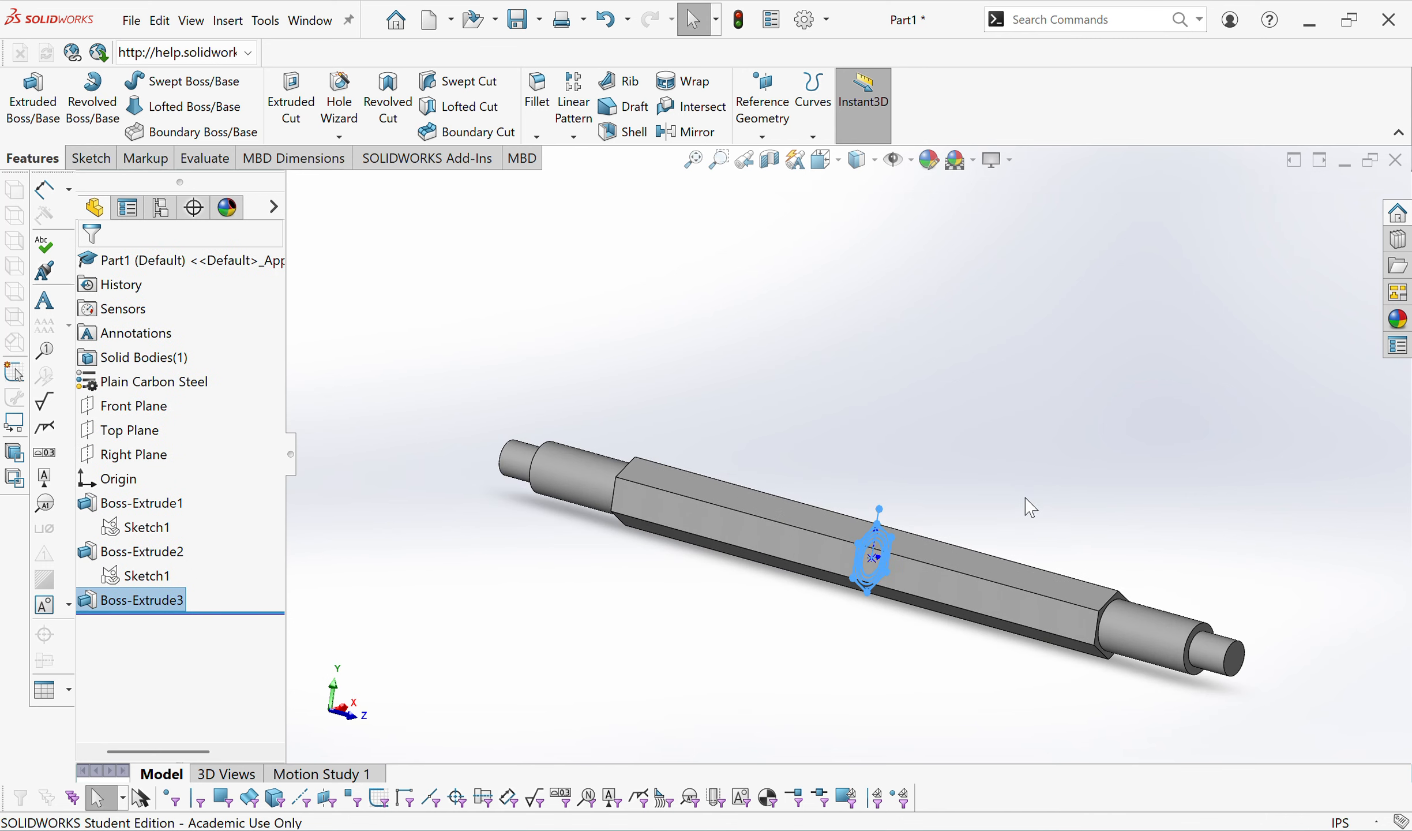
pyautogui.scroll(1, 1015, 501)
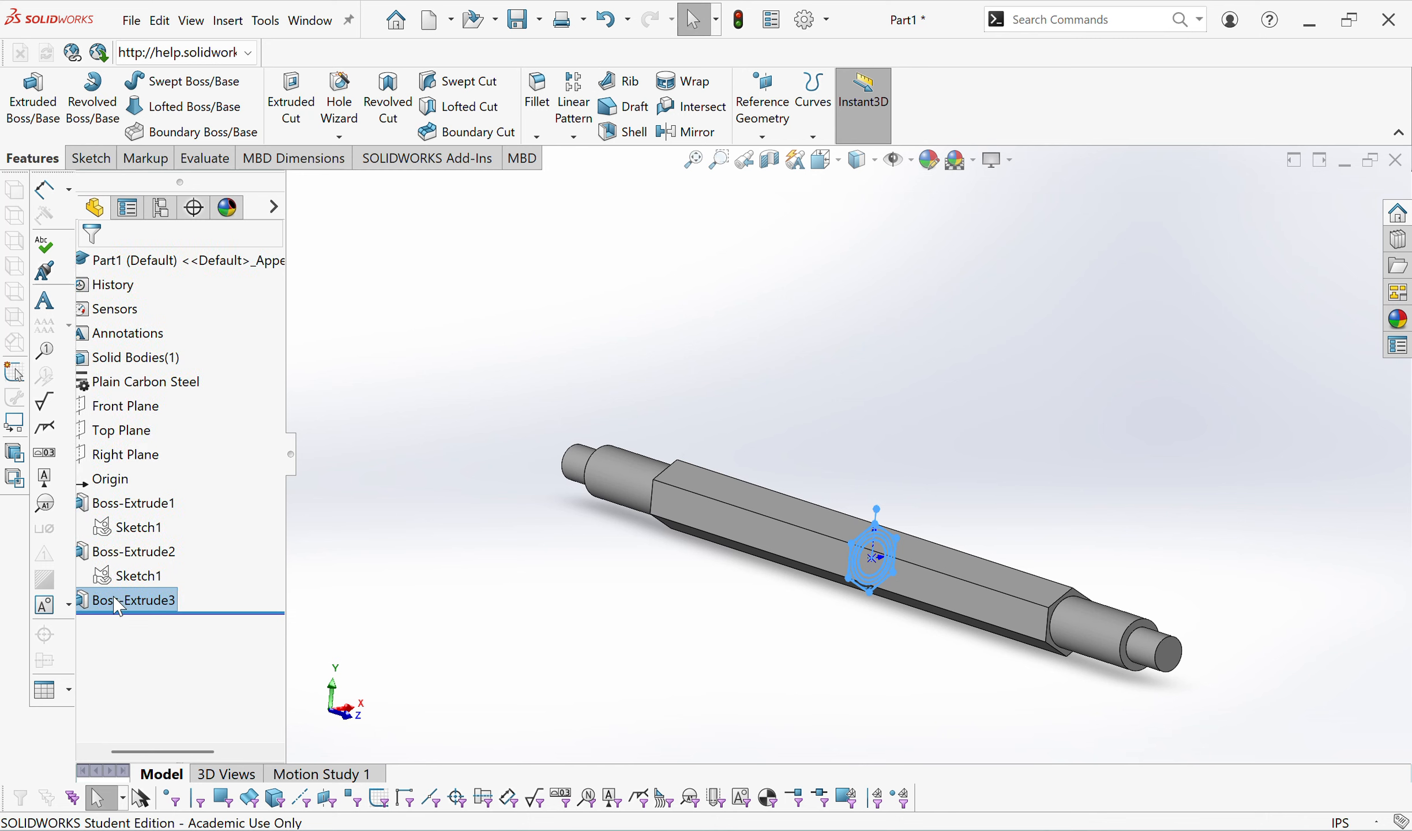
pyautogui.click(87, 599)
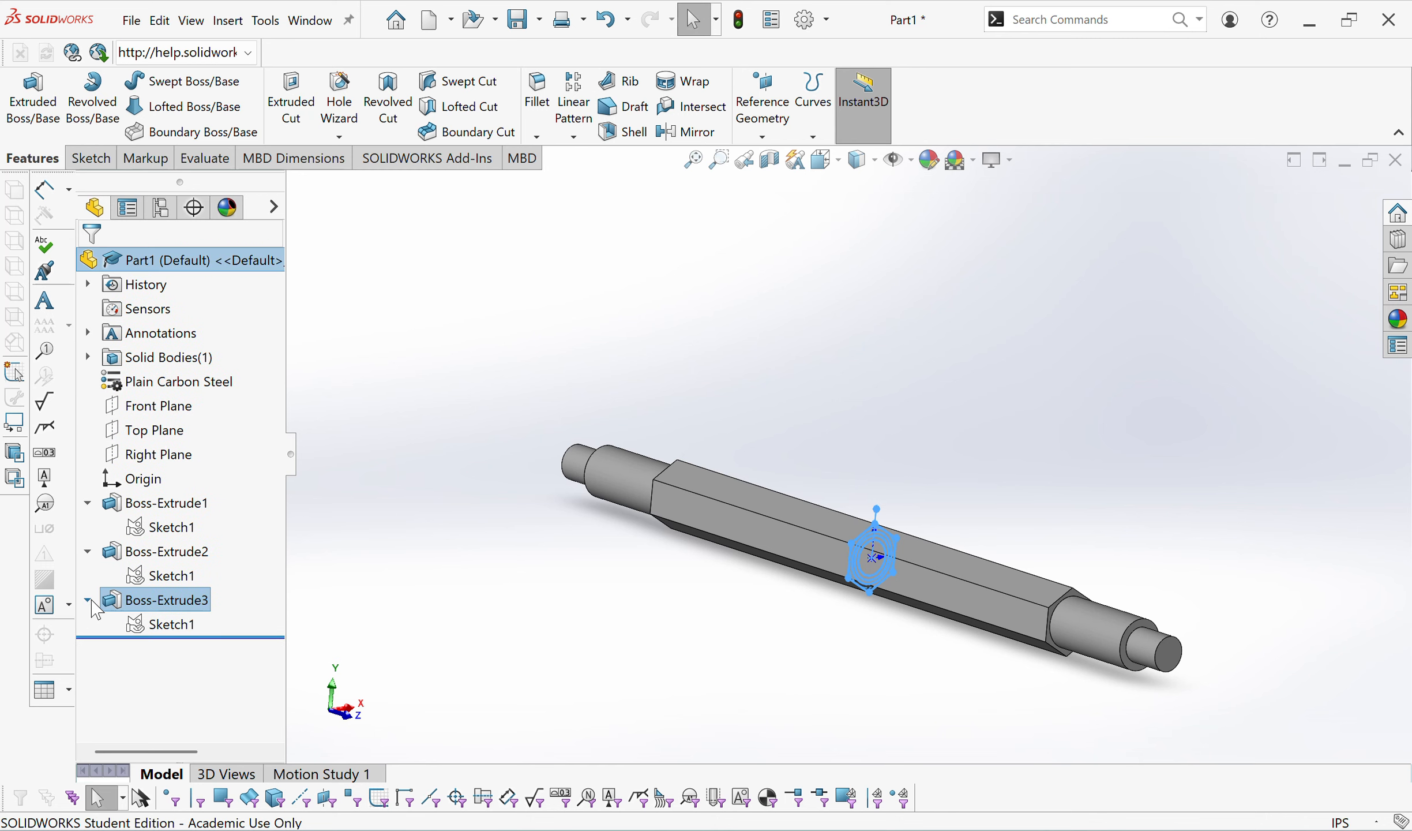
pyautogui.click(172, 624)
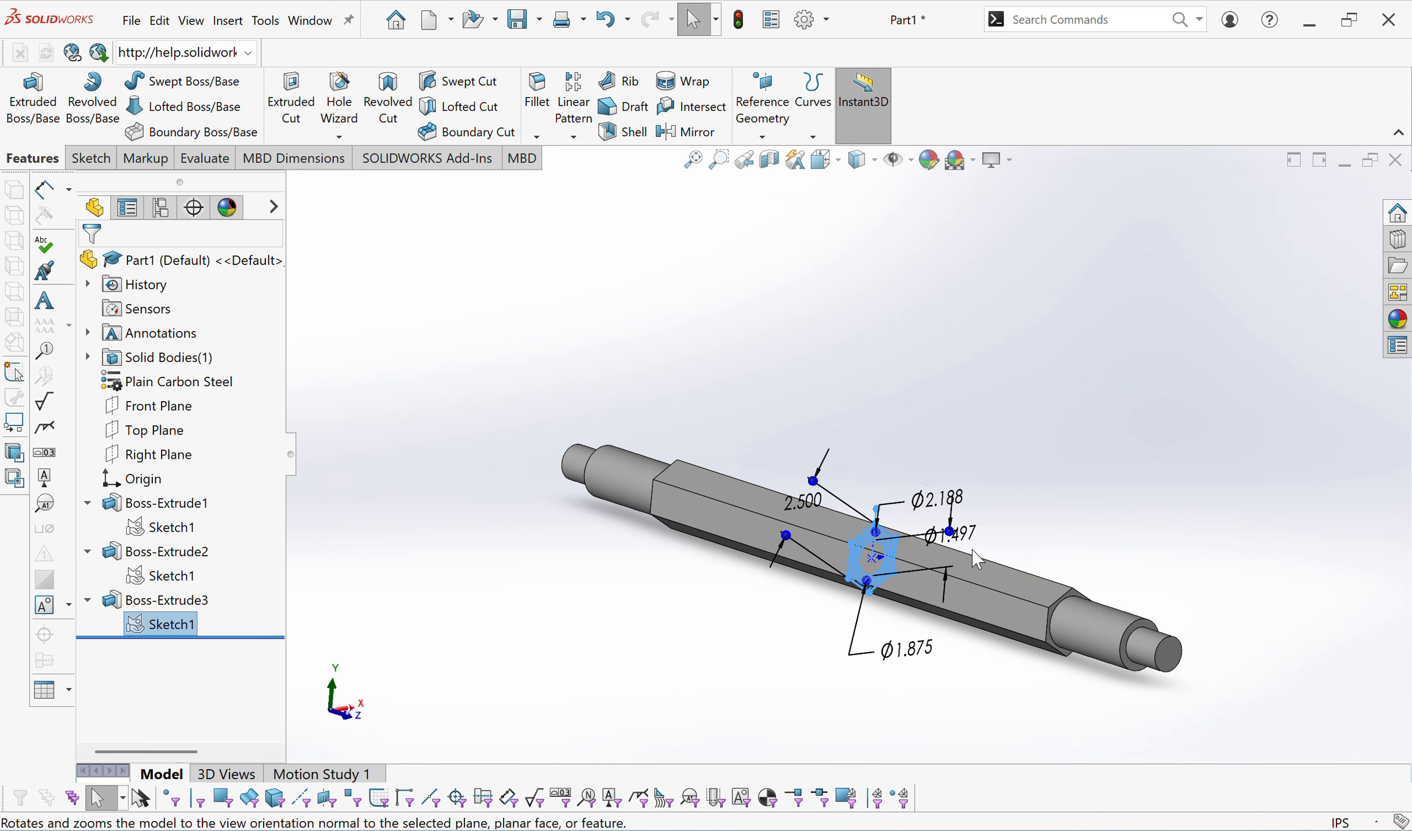
pyautogui.scroll(2, 946, 550)
pyautogui.scroll(-11, 942, 550)
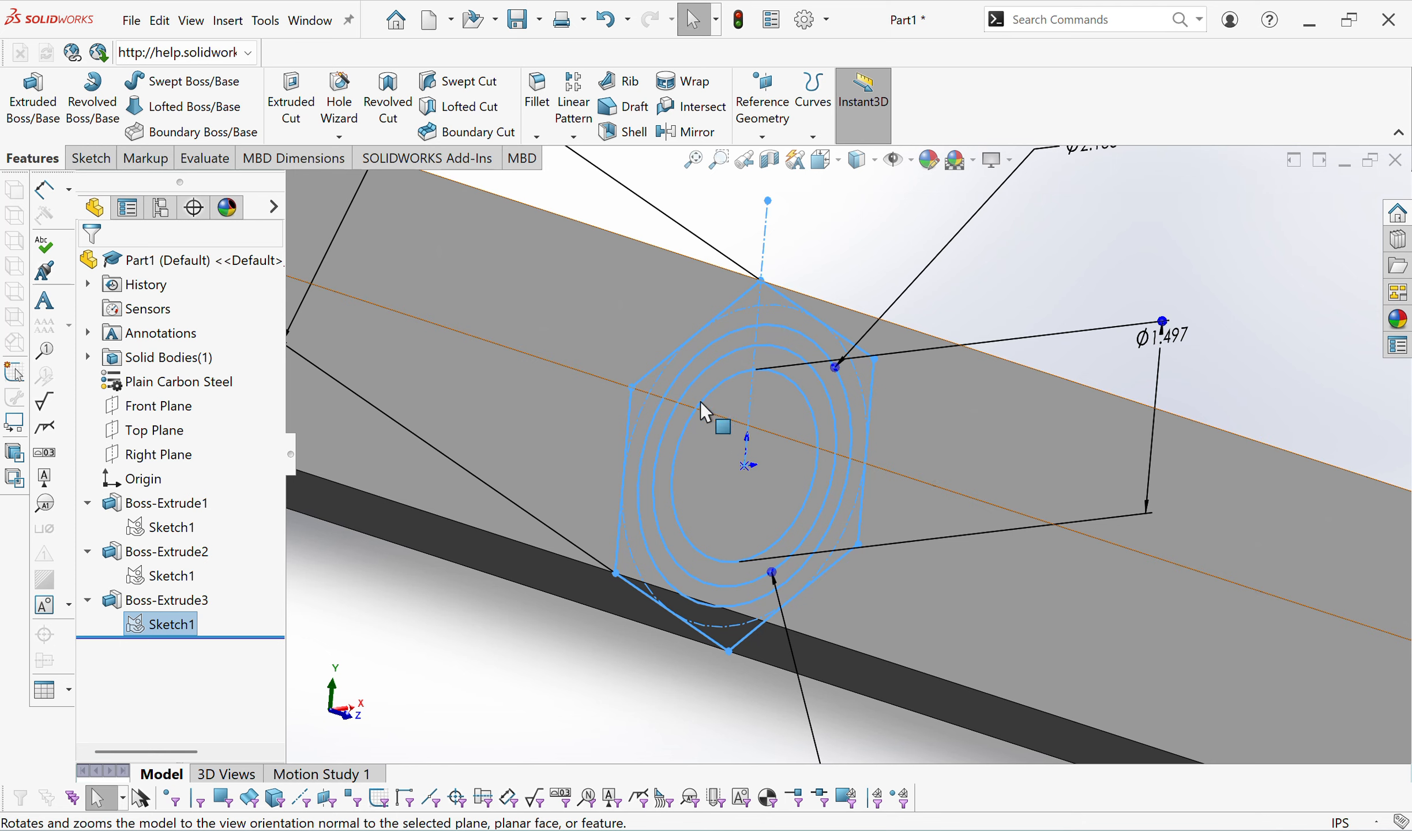
pyautogui.click(691, 374)
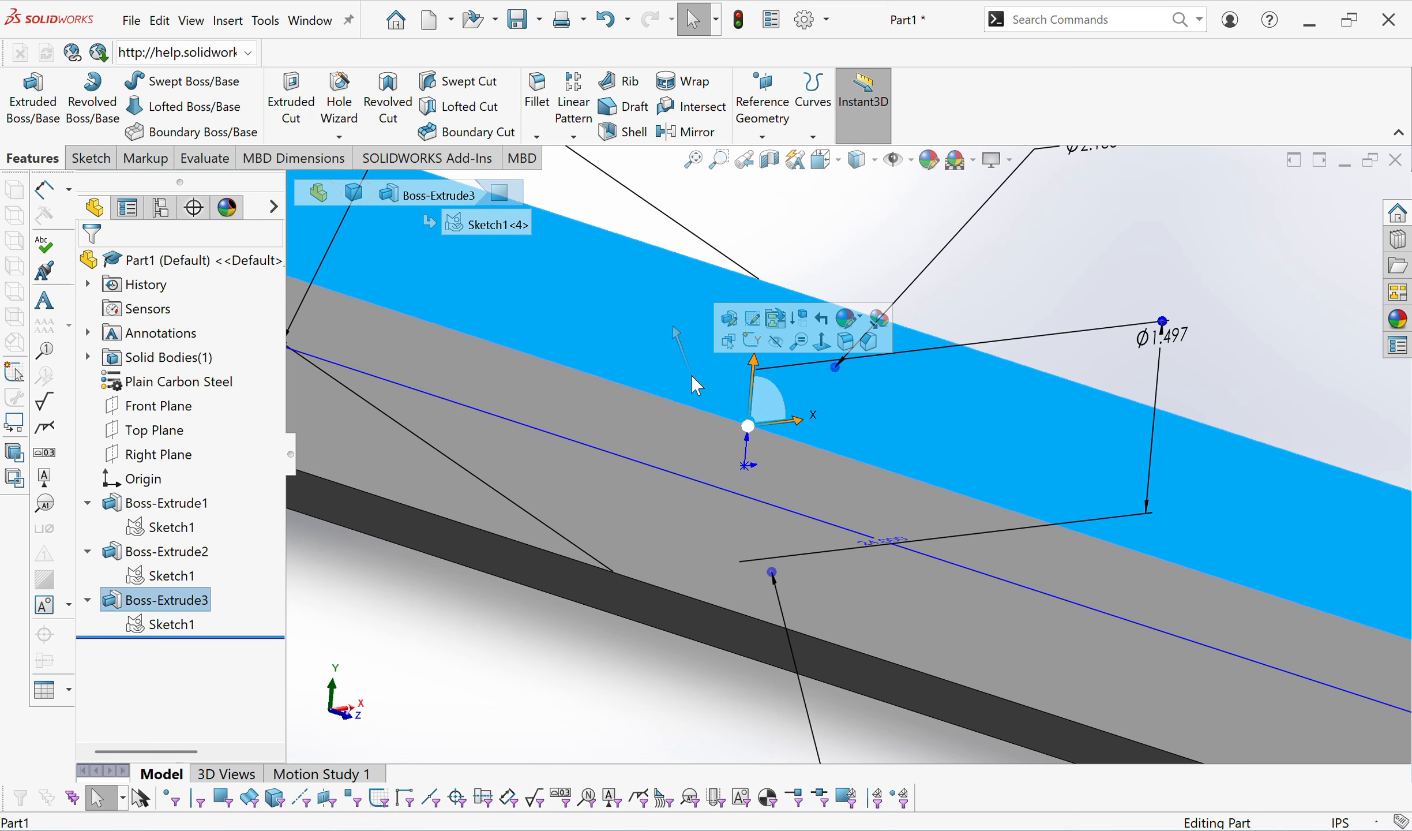
pyautogui.click(1201, 281)
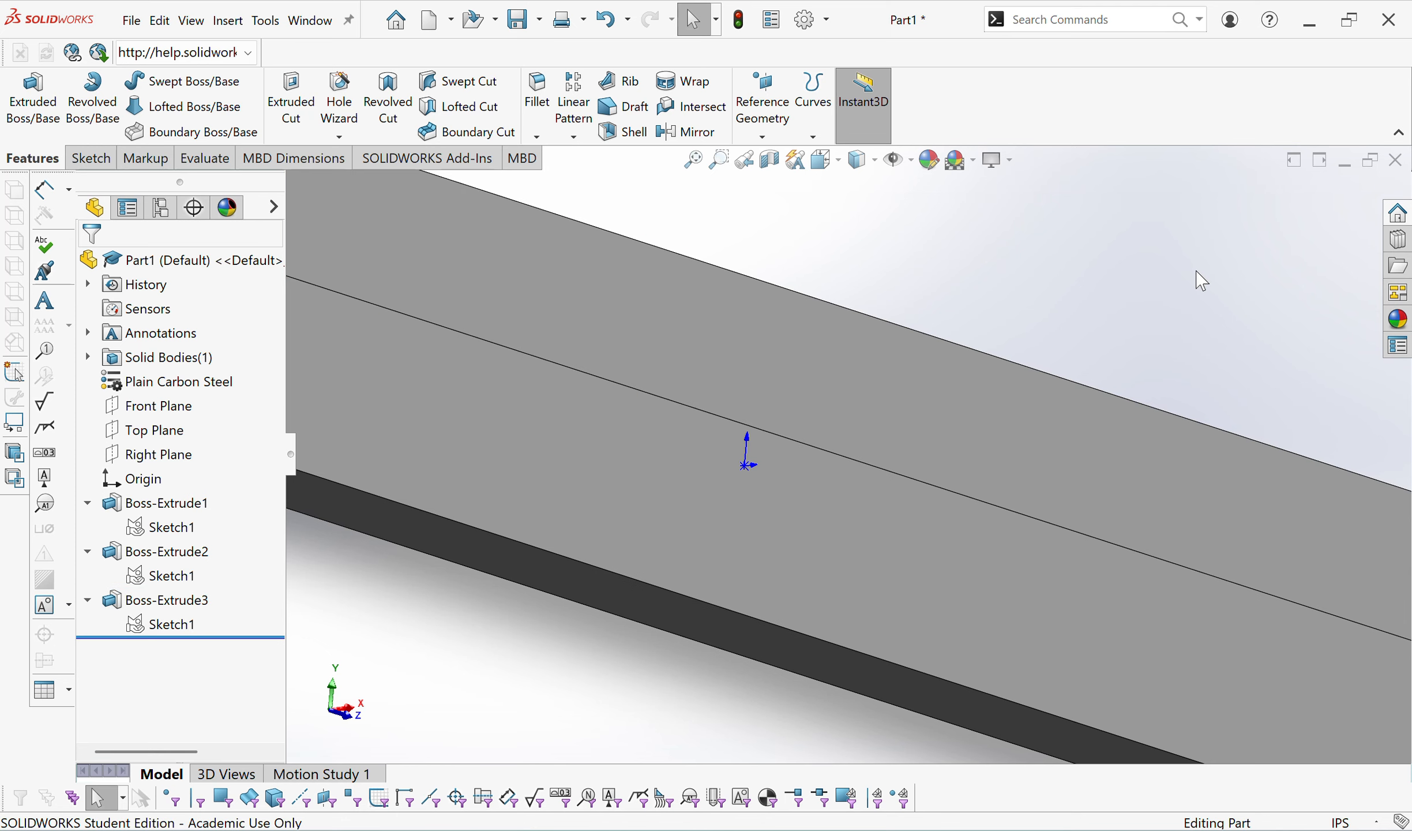
# Undo the hexagonal extrusion to go back to the two cylindrical extrusions.
pyautogui.hotkey('ctrl', 'z')
pyautogui.hotkey('ctrl', 'z')
pyautogui.hotkey('ctrl', 'z')
pyautogui.hotkey('ctrl', 'z')
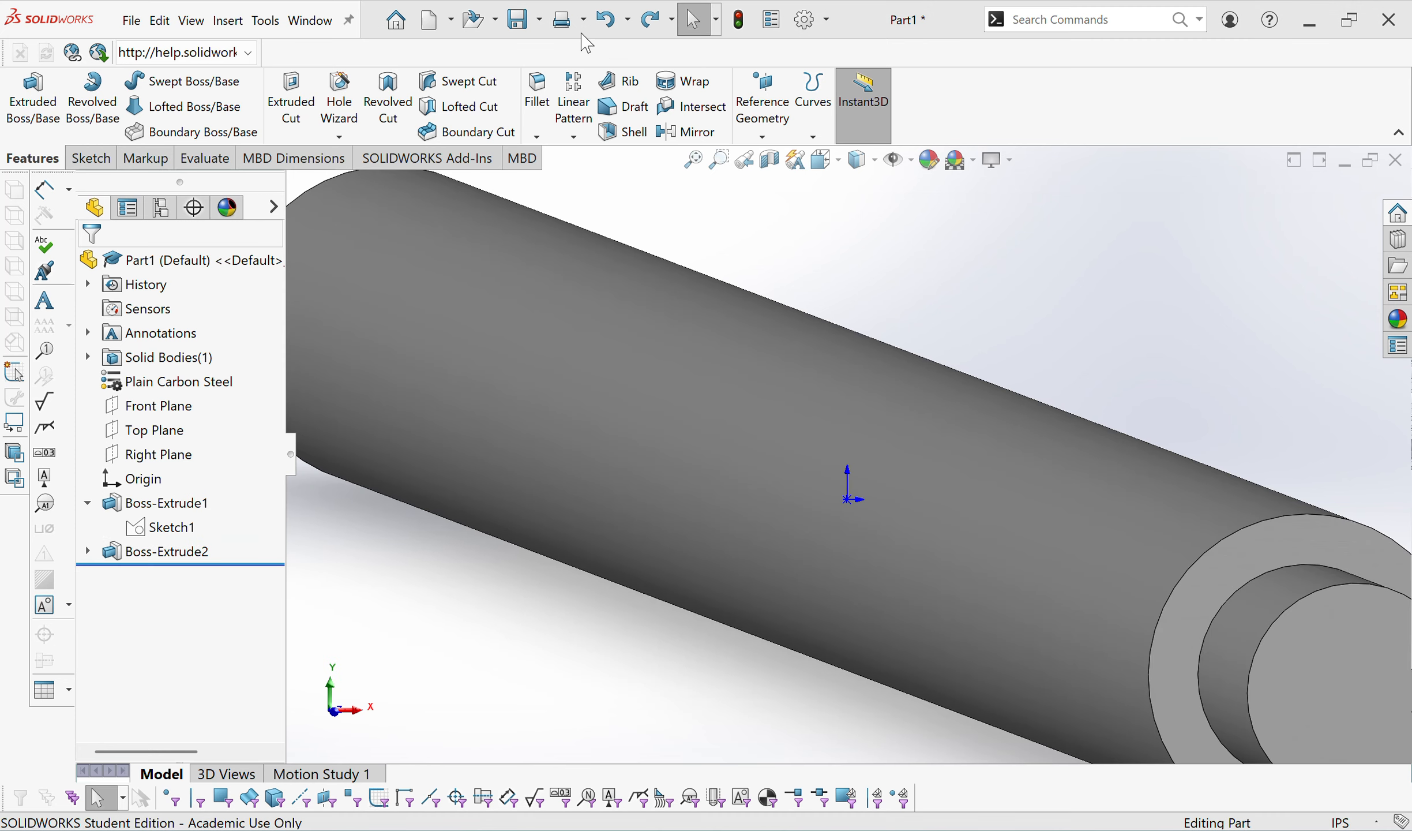
# Start an Extruded Cut from the Sketch1 under the second extrusion and select the ring region between the 1.875 in and 2.188 in circles.
pyautogui.scroll(5, 712, 261)
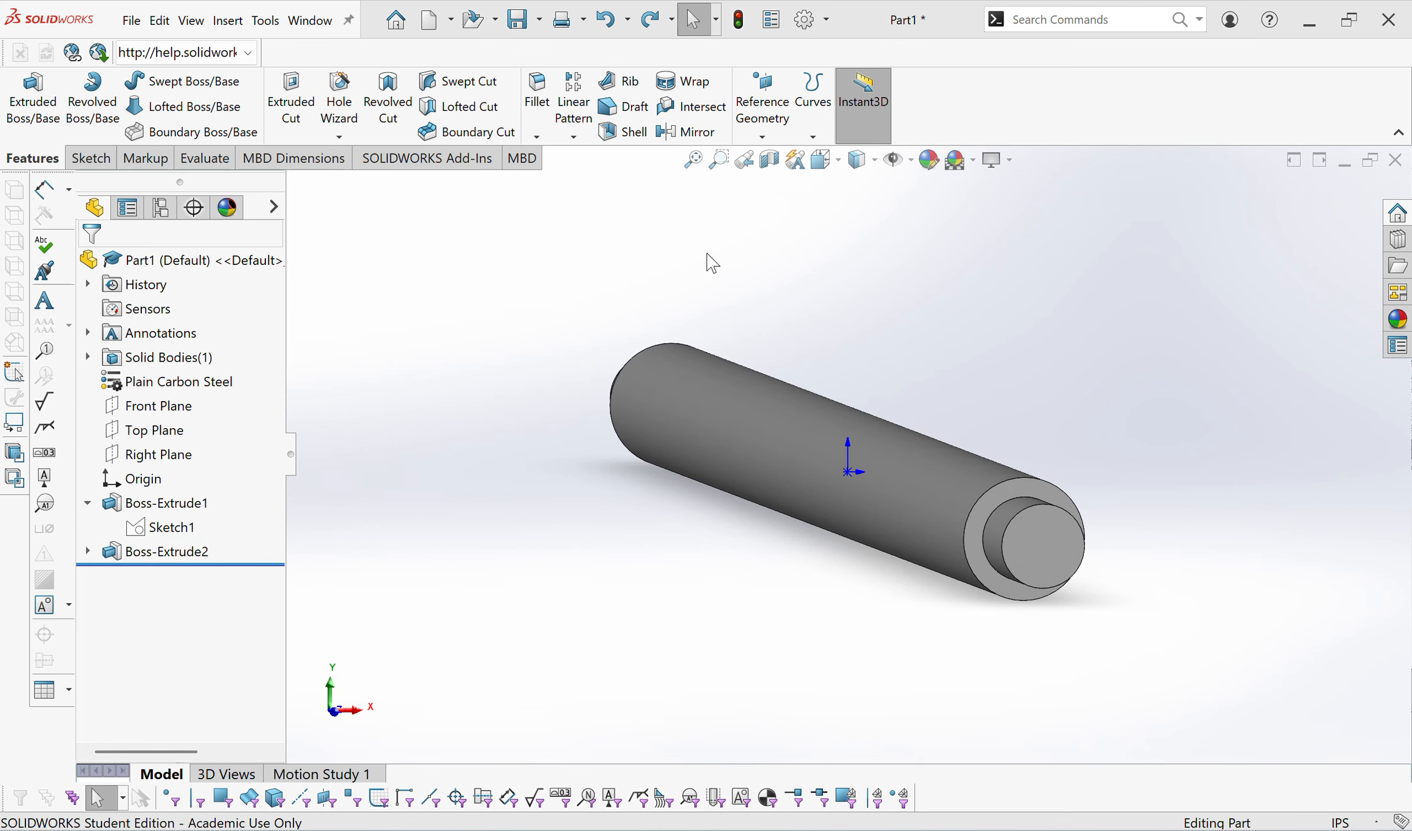
pyautogui.moveTo(709, 262); pyautogui.dragTo(724, 287, button='middle')
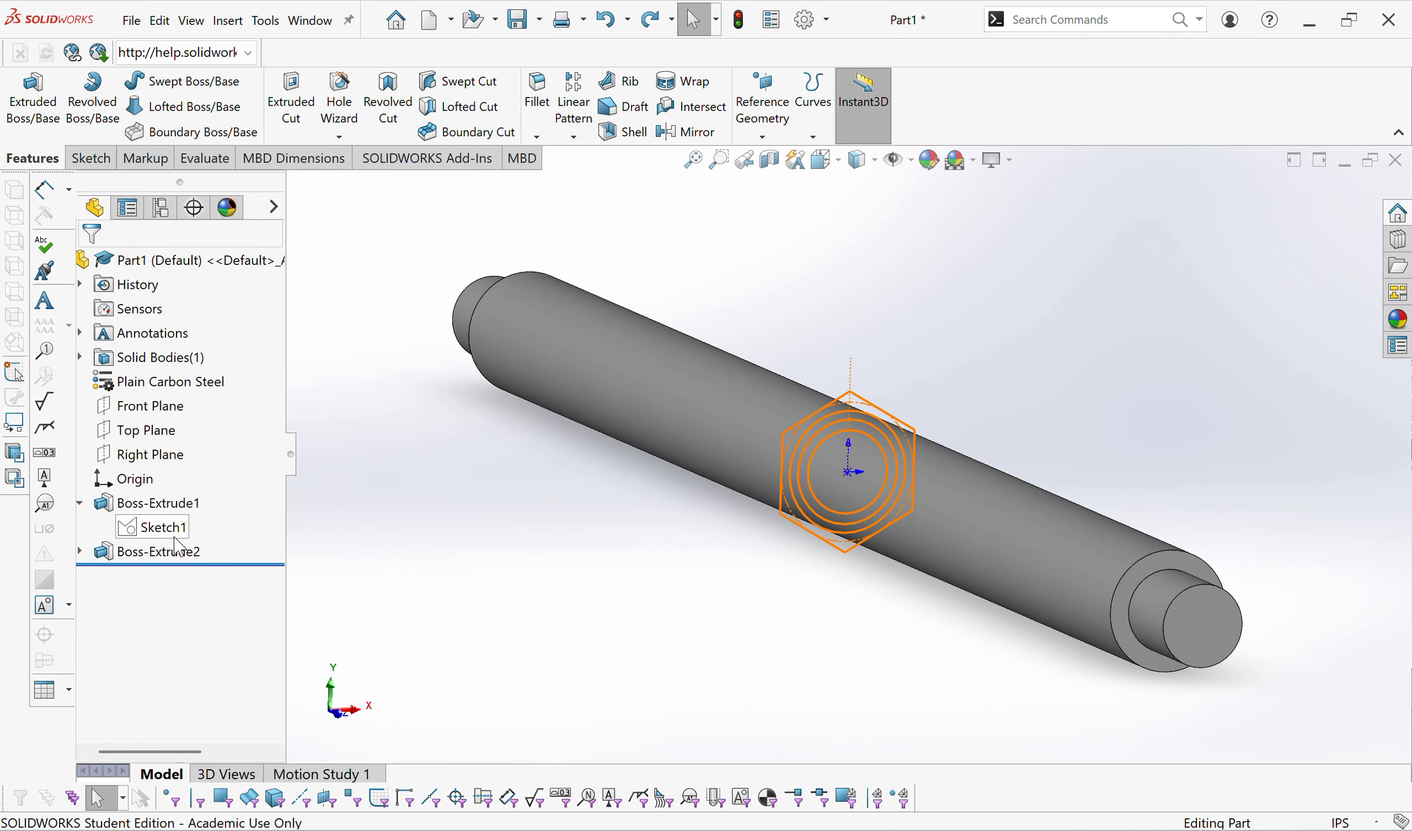
pyautogui.click(87, 551)
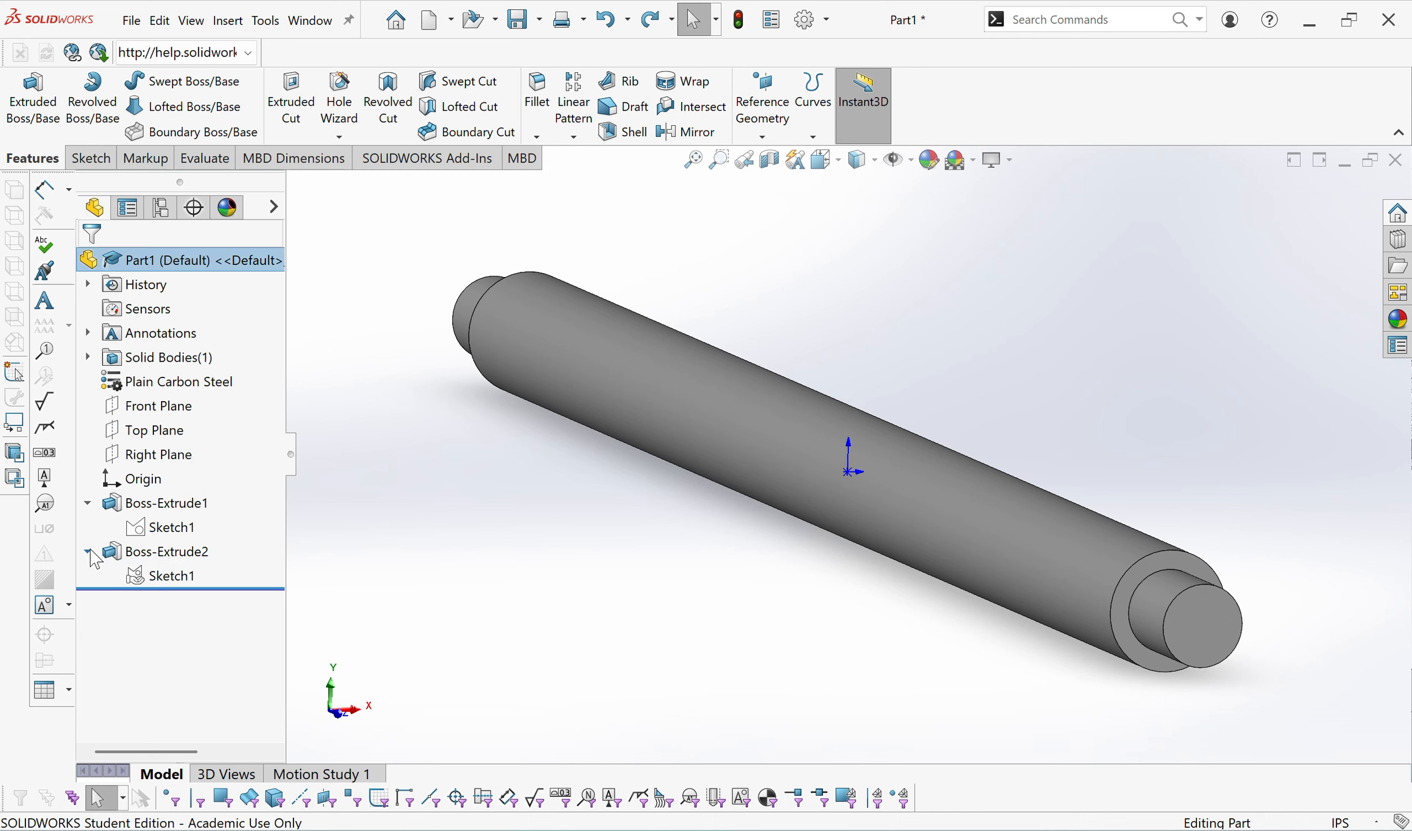
pyautogui.click(169, 575)
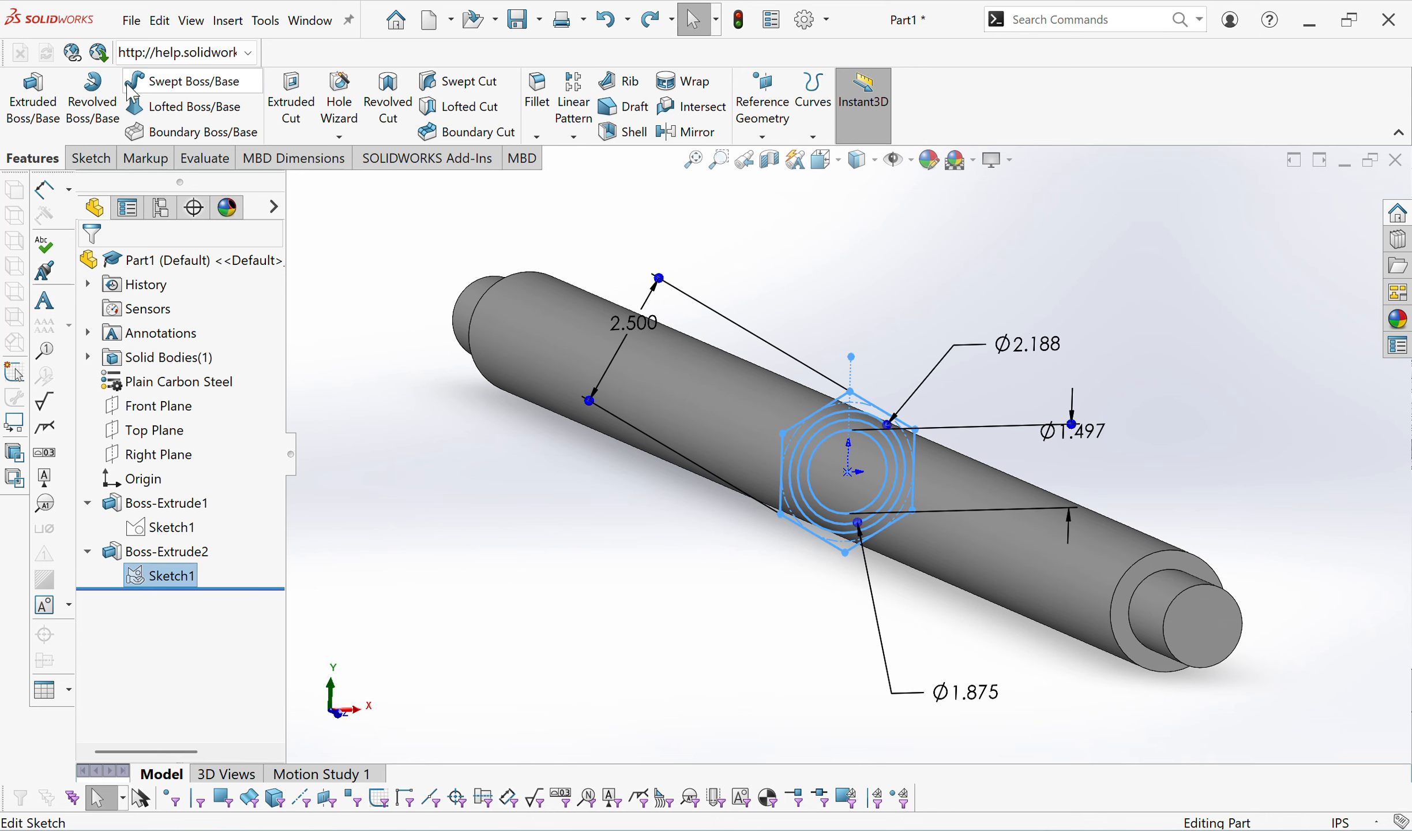
pyautogui.click(307, 103)
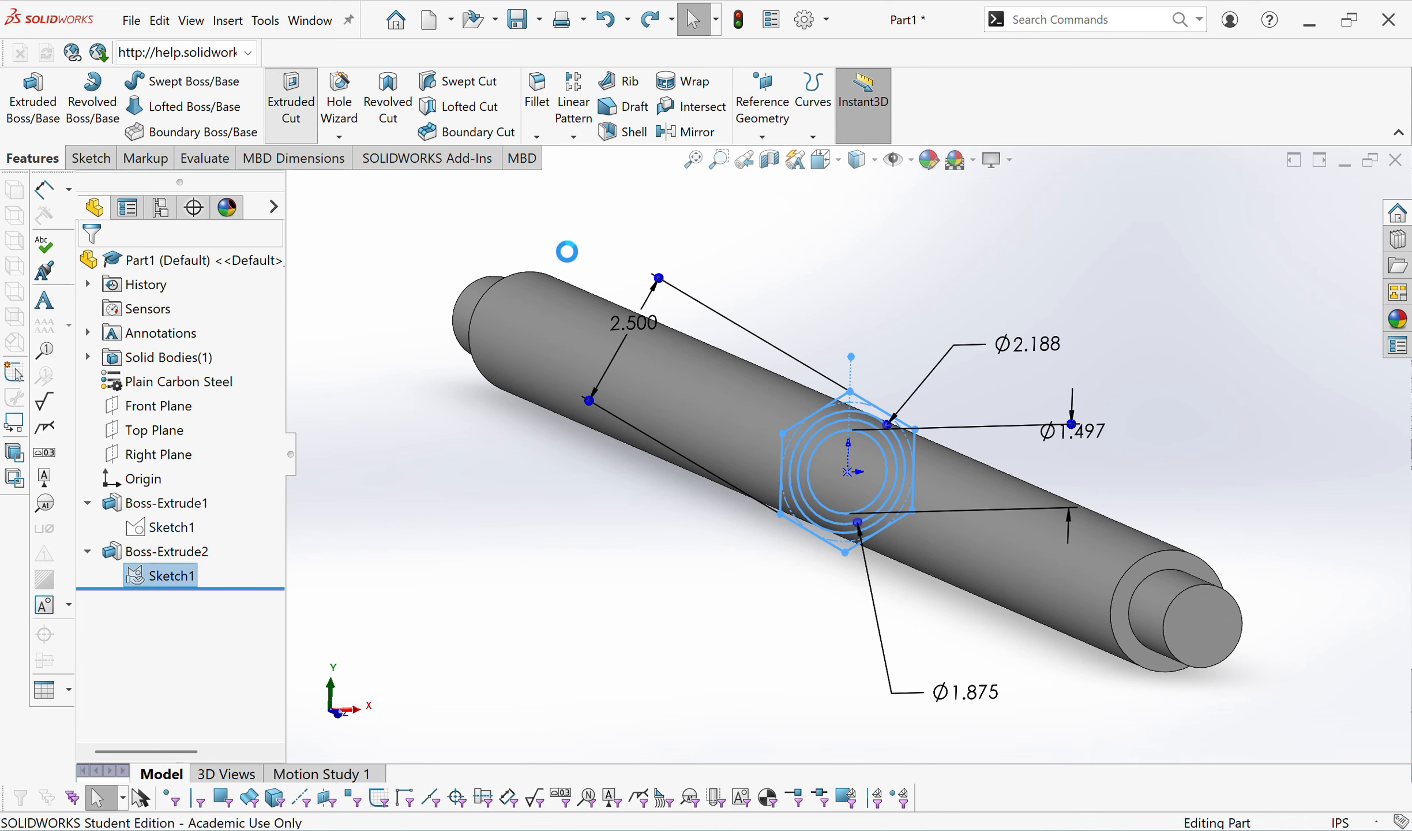
pyautogui.scroll(-3, 824, 434)
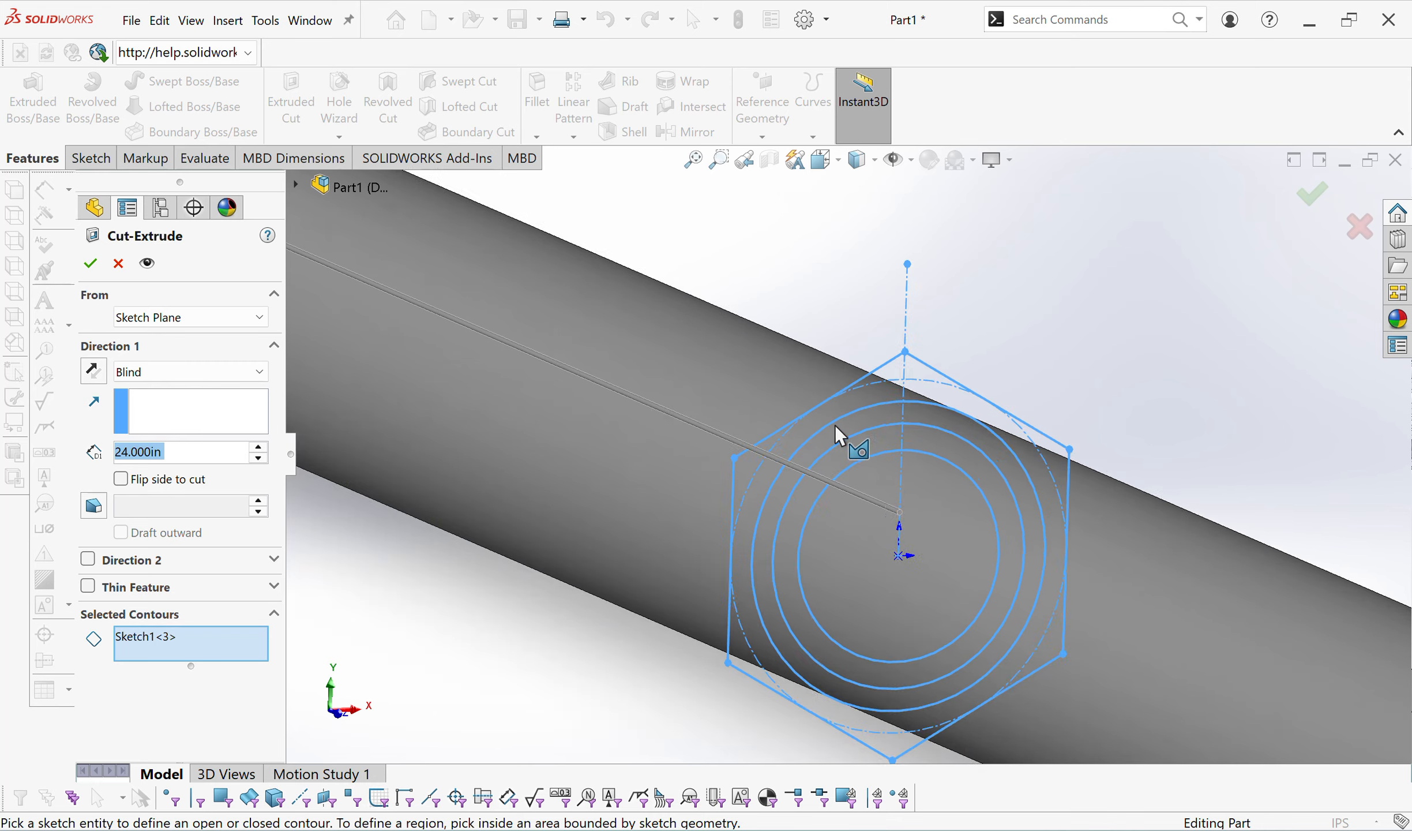
pyautogui.click(852, 441)
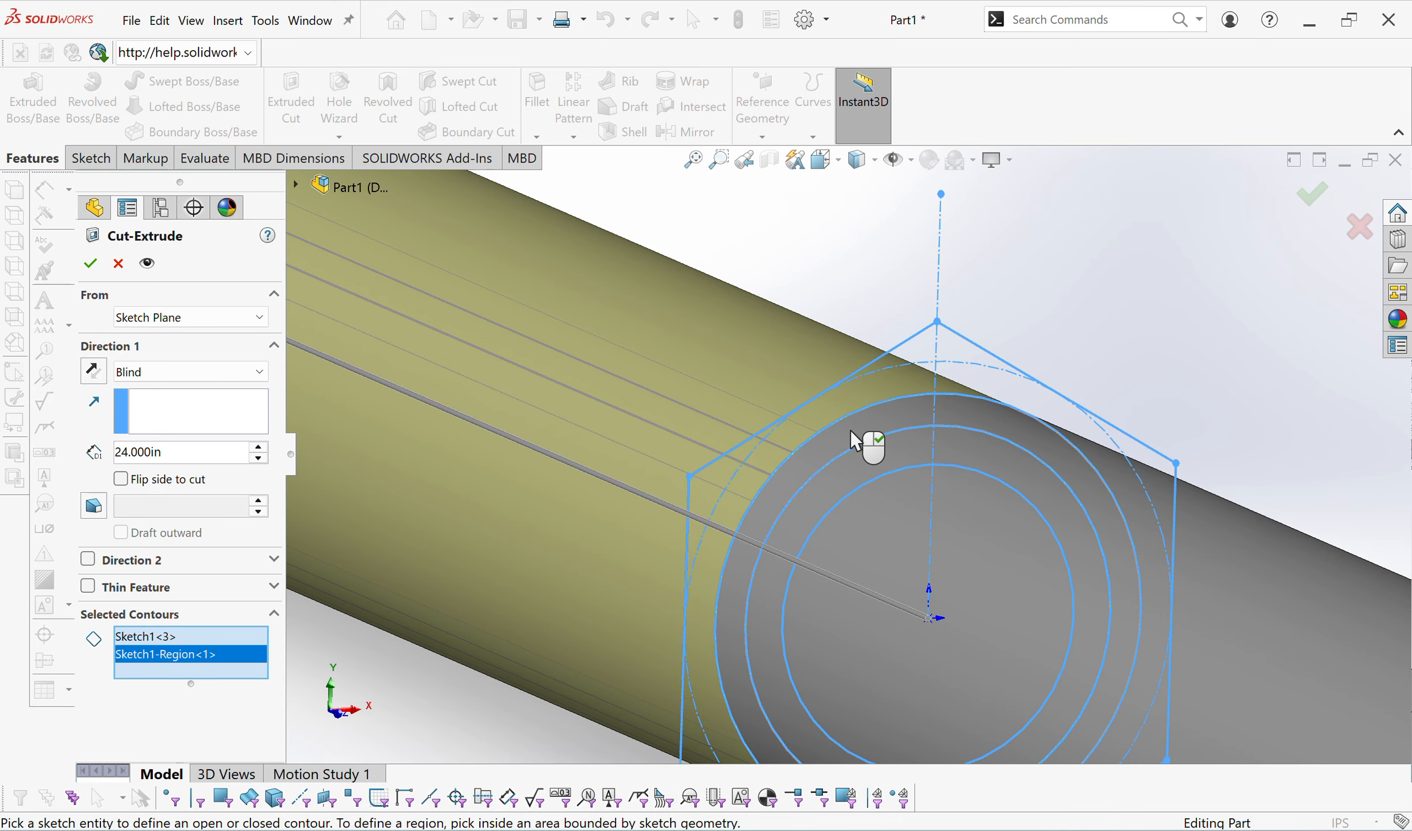
pyautogui.scroll(5, 853, 441)
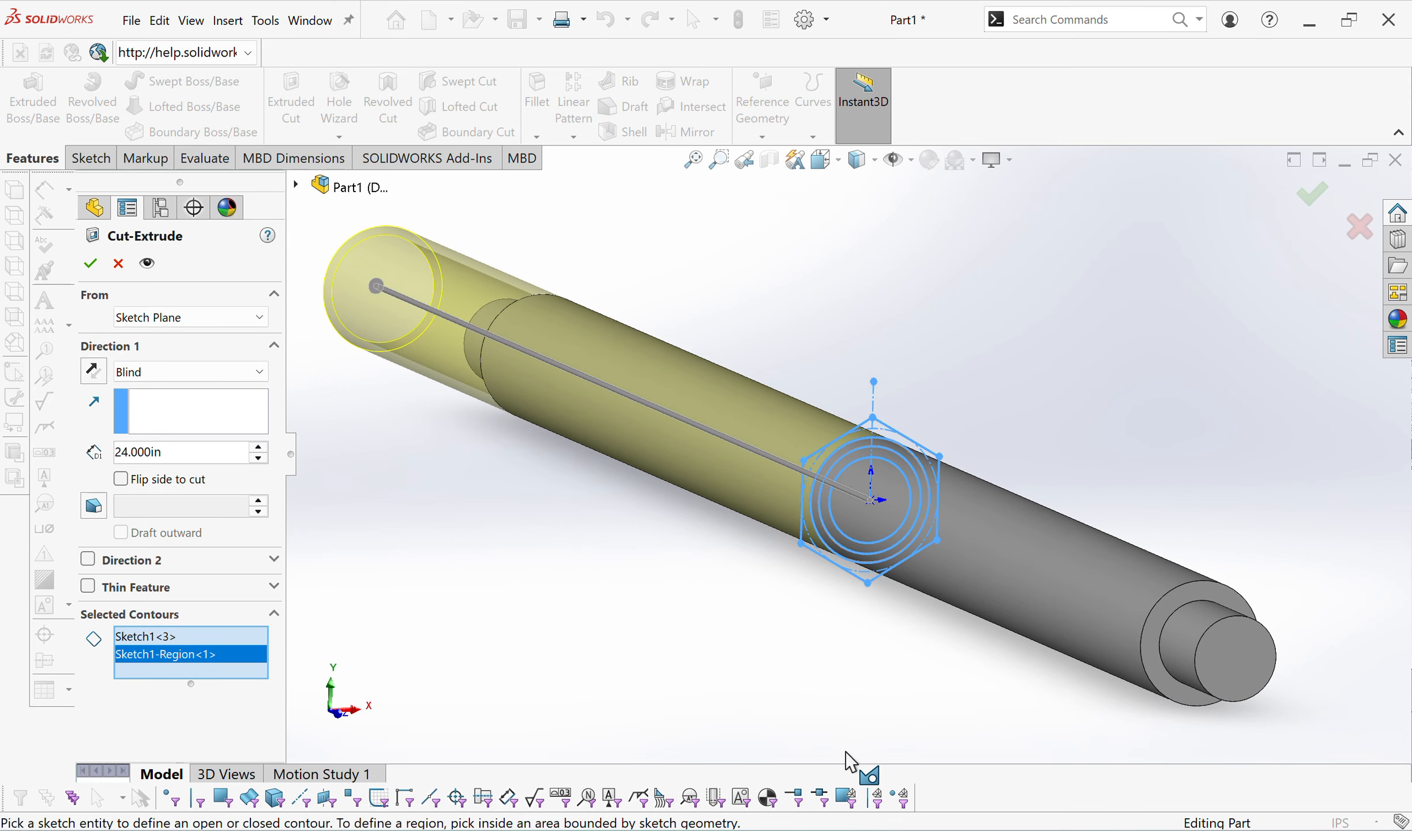
pyautogui.scroll(-2, 854, 719)
pyautogui.scroll(3, 811, 652)
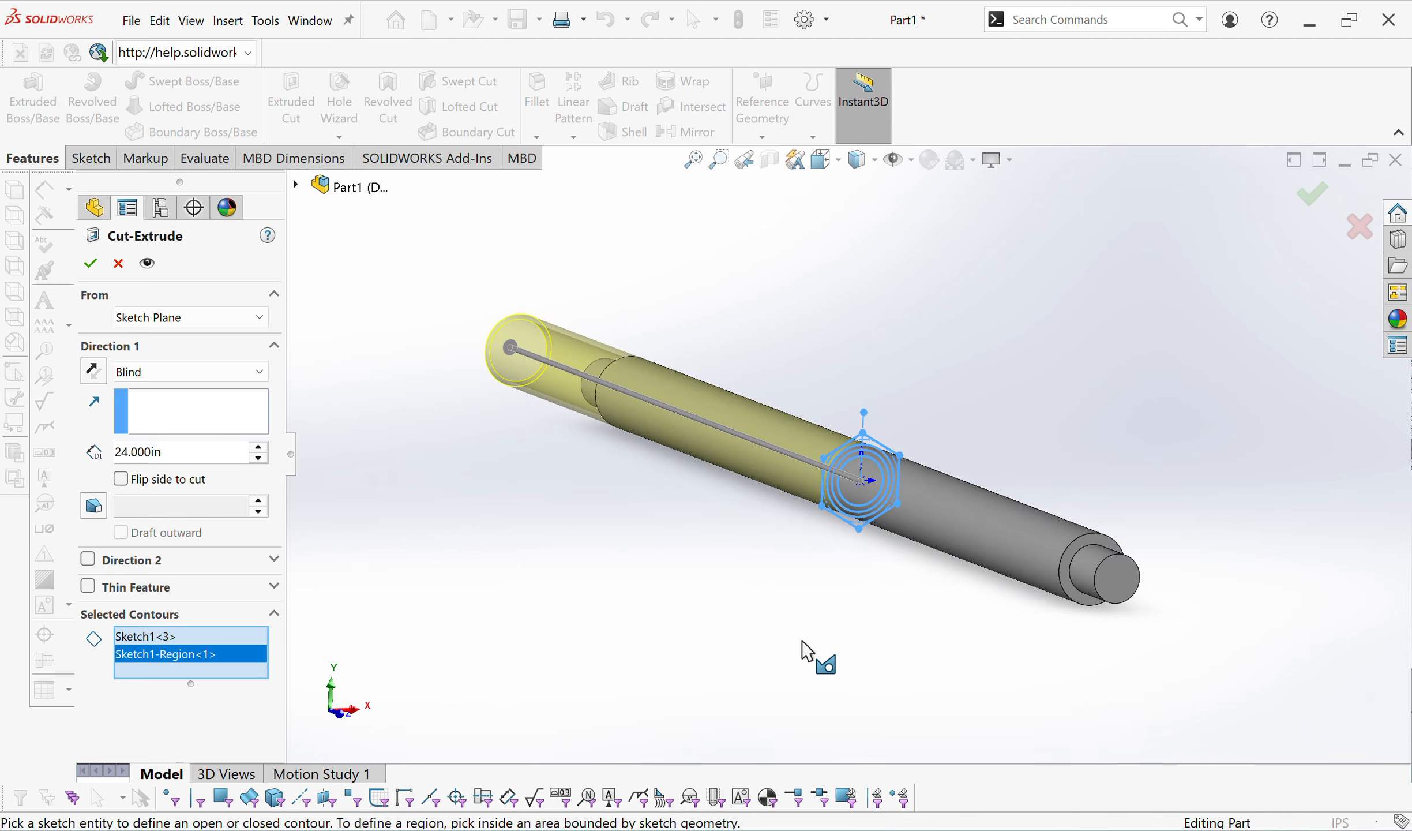
pyautogui.moveTo(725, 563); pyautogui.dragTo(732, 565, button='middle')
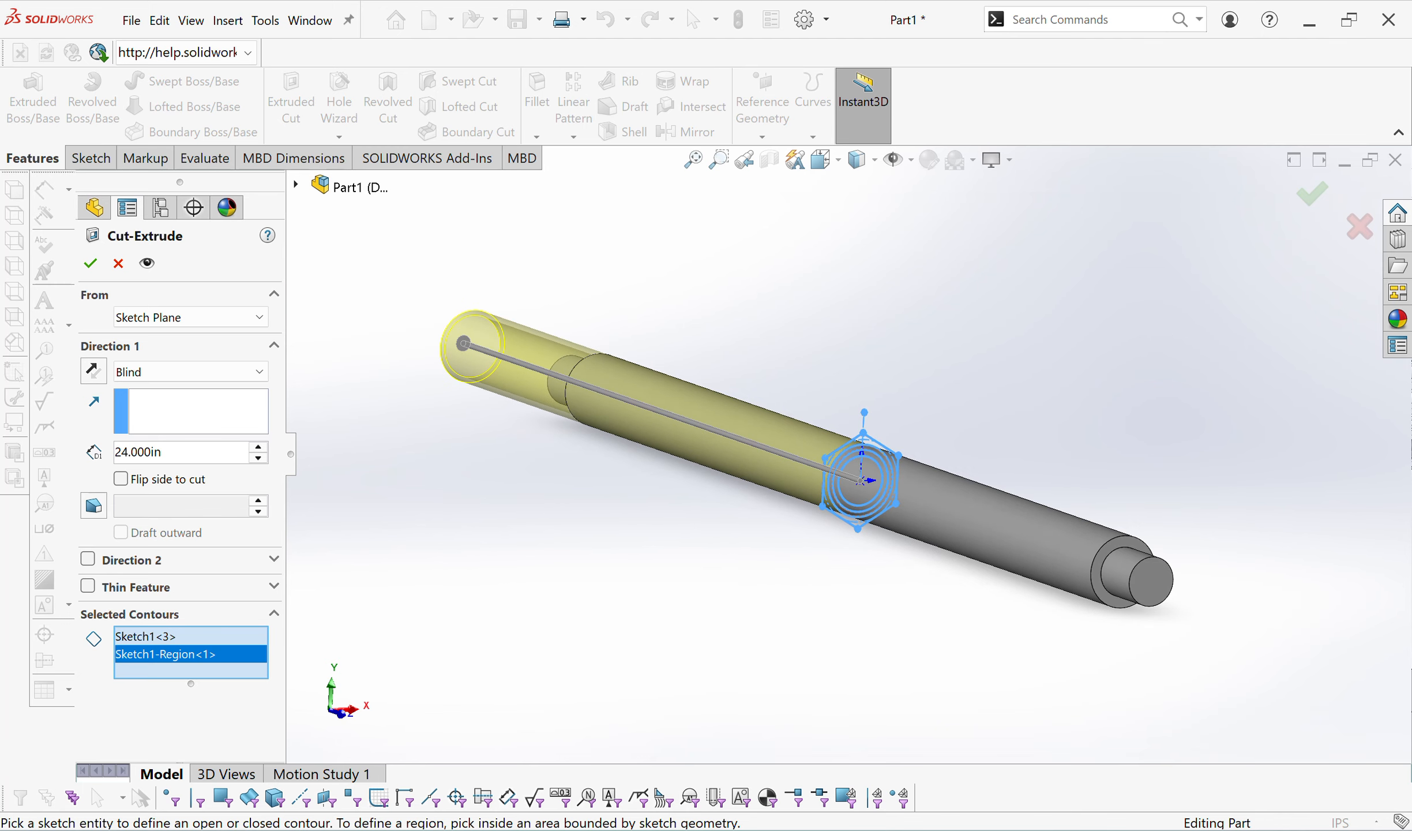
# Switch to the Word drawing, check the groove's width, diameter and distance from the shoulder, and return to SOLIDWORKS.
pyautogui.click(890, 830)
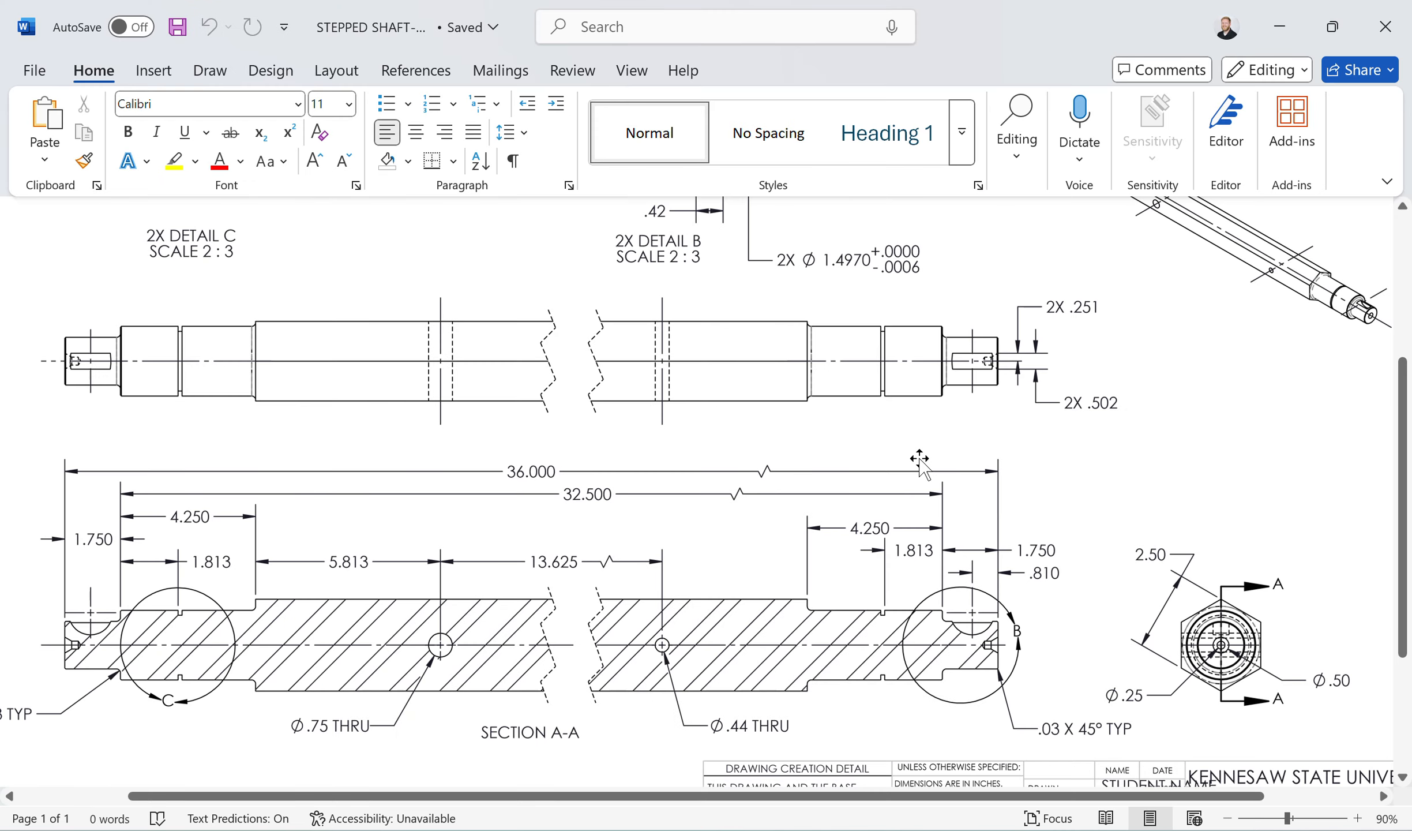
pyautogui.scroll(2, 919, 462)
pyautogui.scroll(-2, 918, 463)
pyautogui.scroll(3, 906, 614)
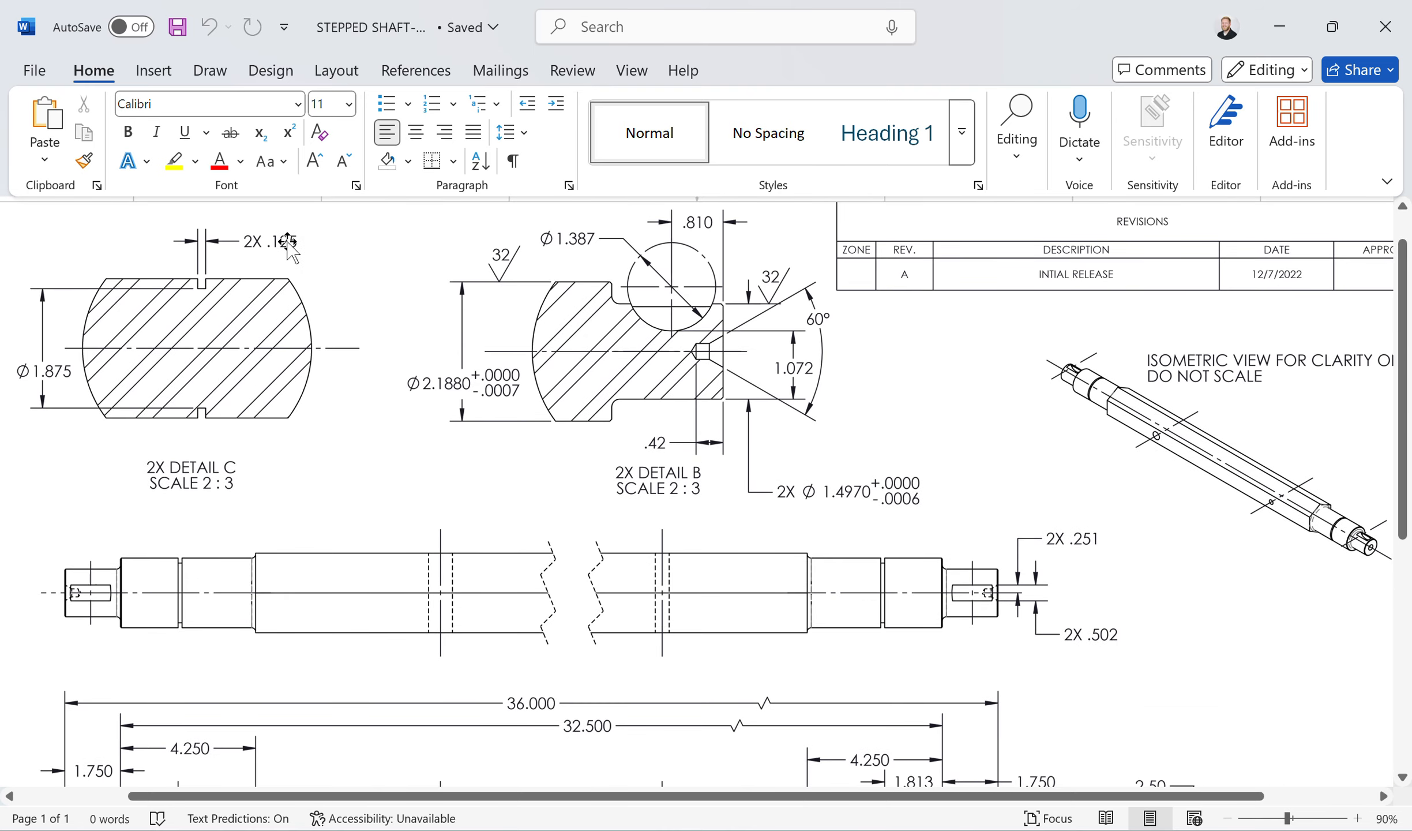
pyautogui.scroll(-4, 288, 242)
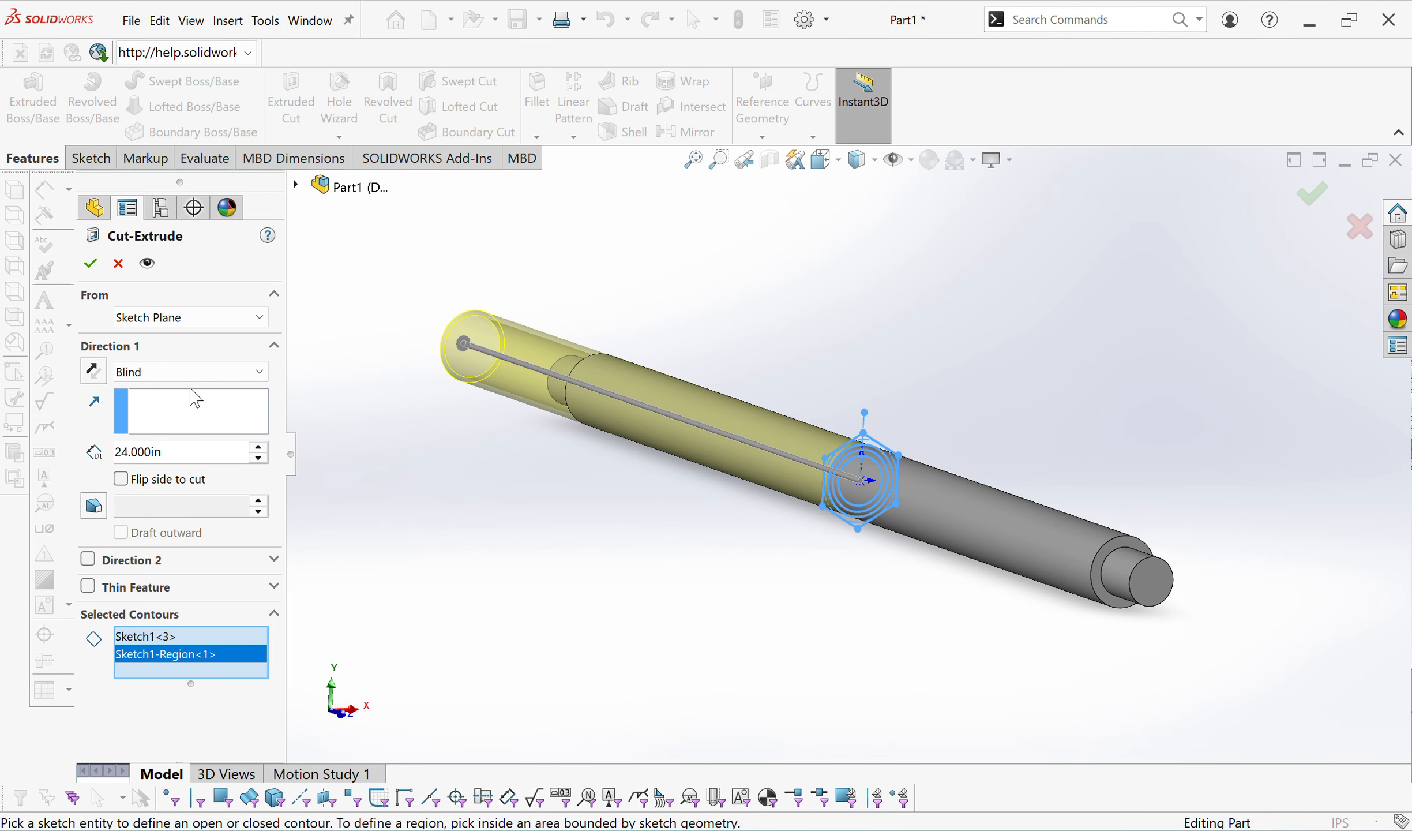
# Make the cut start at an offset of 3 in from the sketch plane and reverse the offset's direction.
pyautogui.click(193, 318)
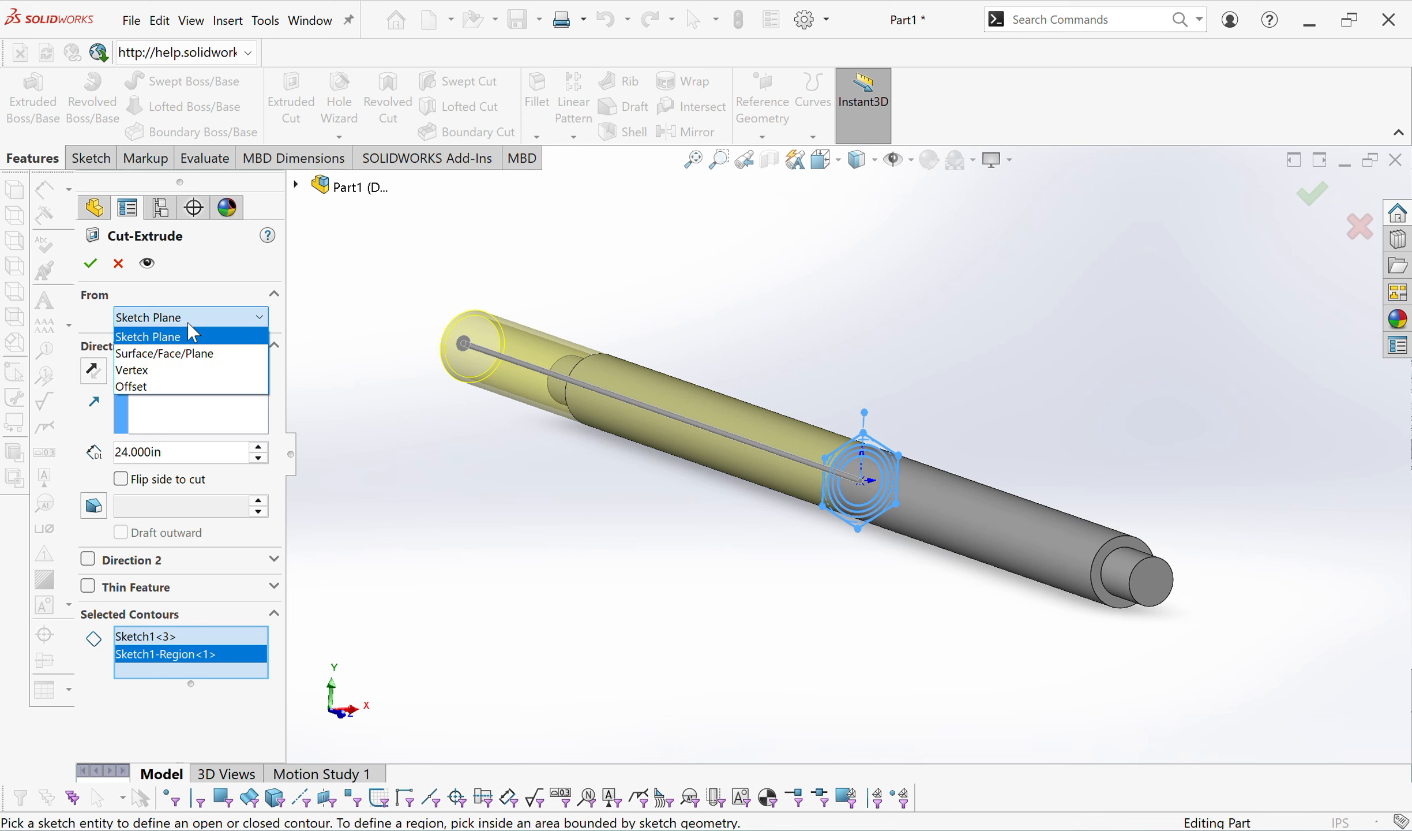
pyautogui.click(170, 386)
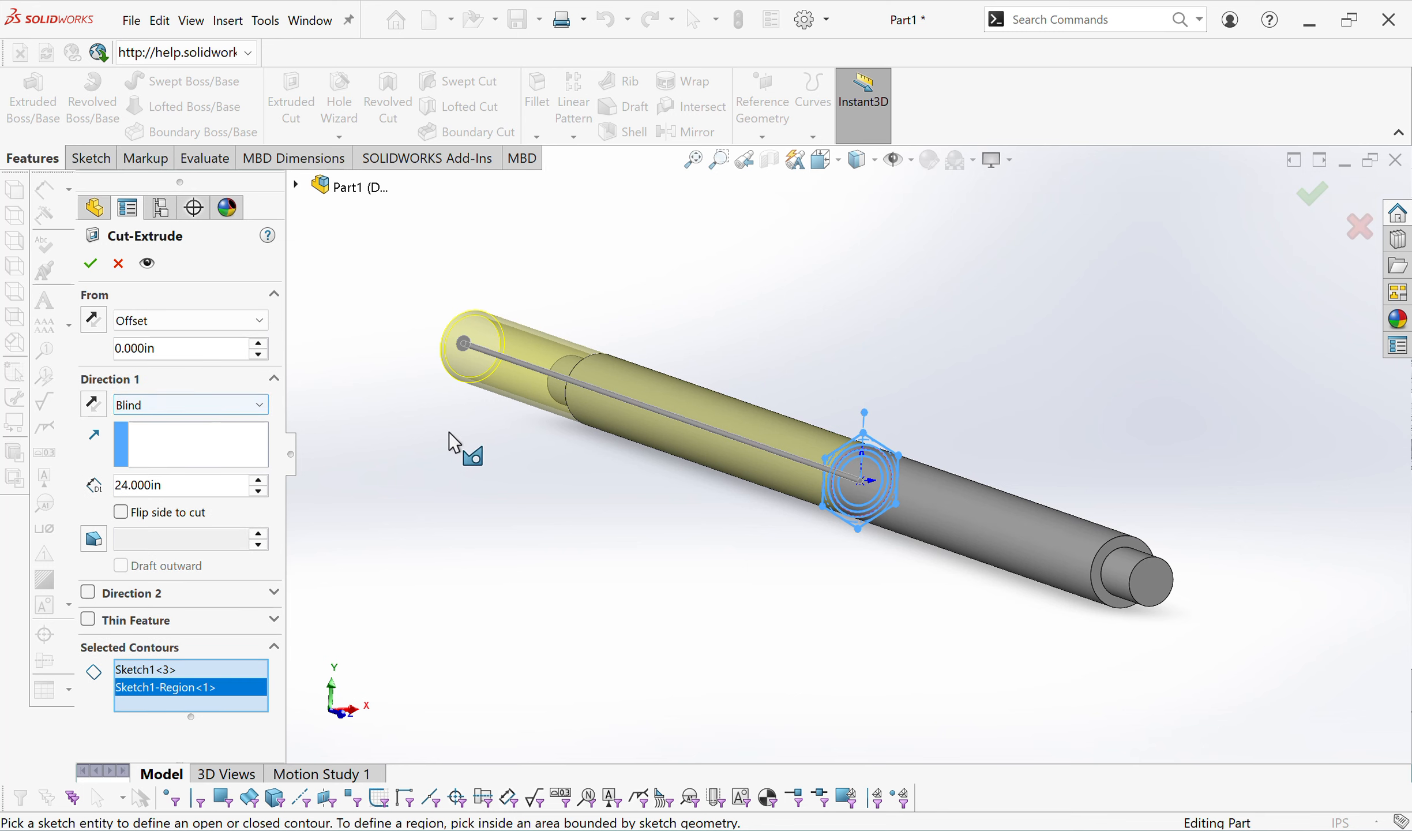
pyautogui.scroll(-3, 1125, 554)
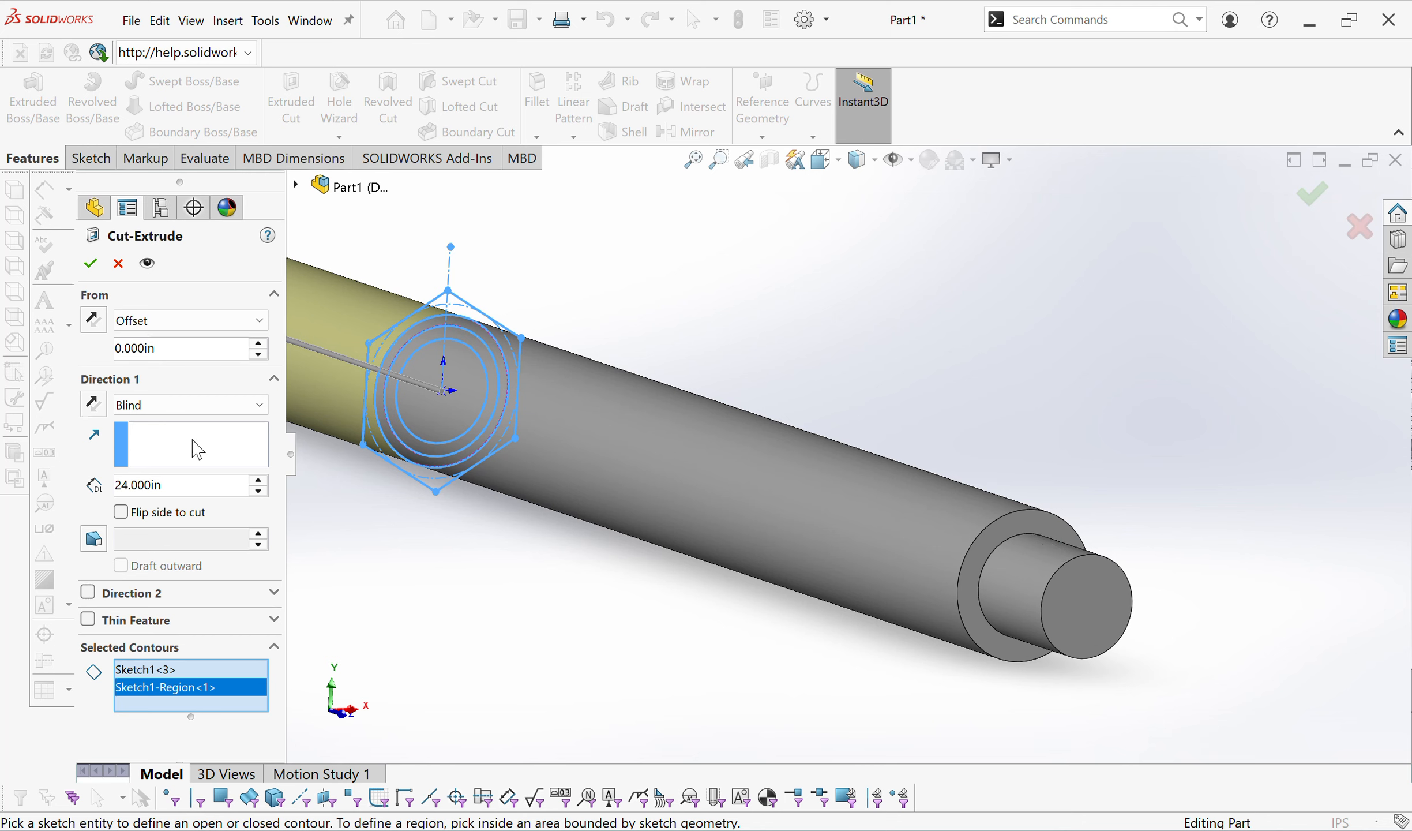
pyautogui.doubleClick(178, 353)
pyautogui.write('3')
pyautogui.scroll(3, 685, 282)
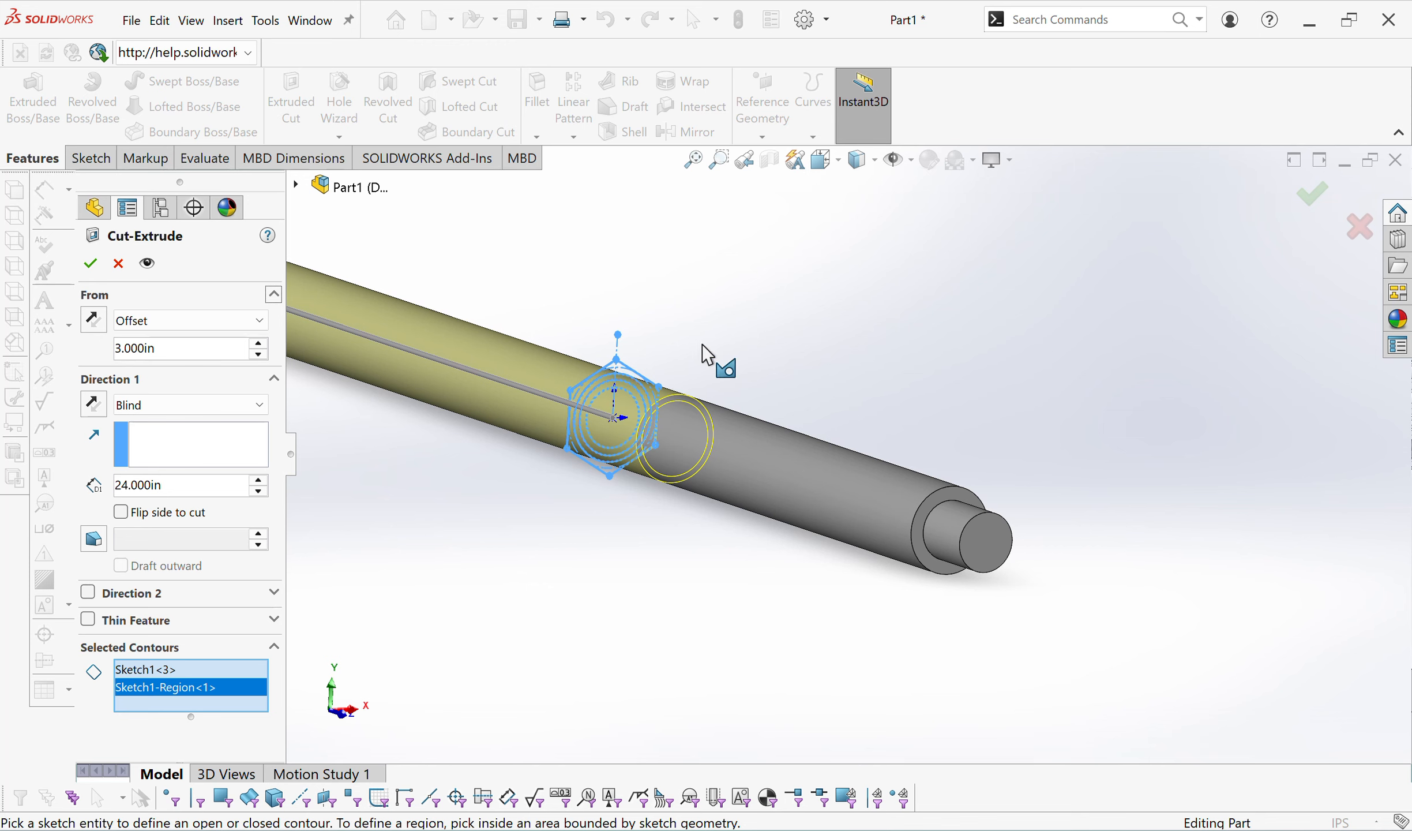
pyautogui.moveTo(702, 344); pyautogui.dragTo(722, 397, button='middle')
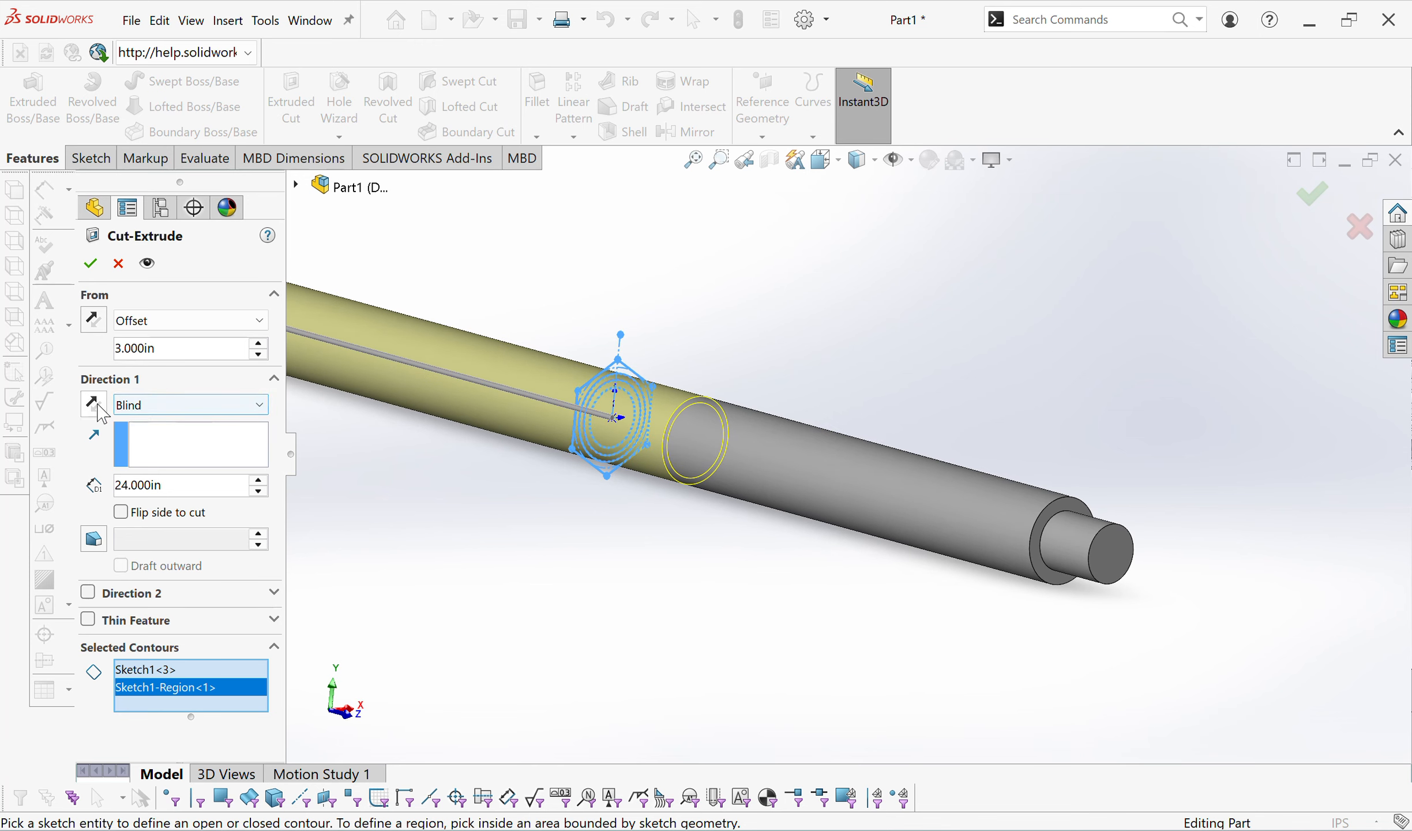
pyautogui.click(97, 327)
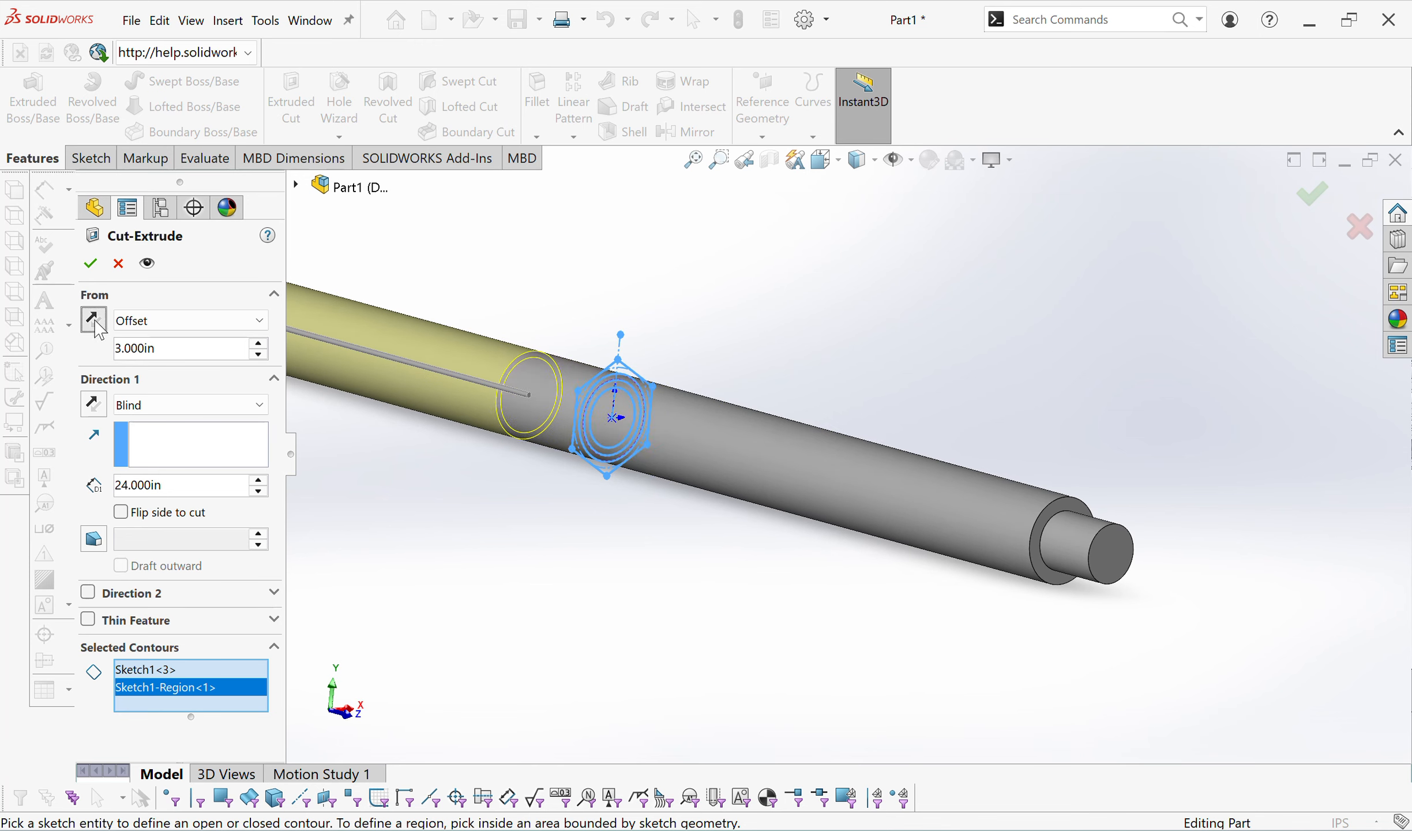
# Set the blind depth of the groove cut to 0.125 in and check its preview on the shaft.
pyautogui.scroll(3, 447, 491)
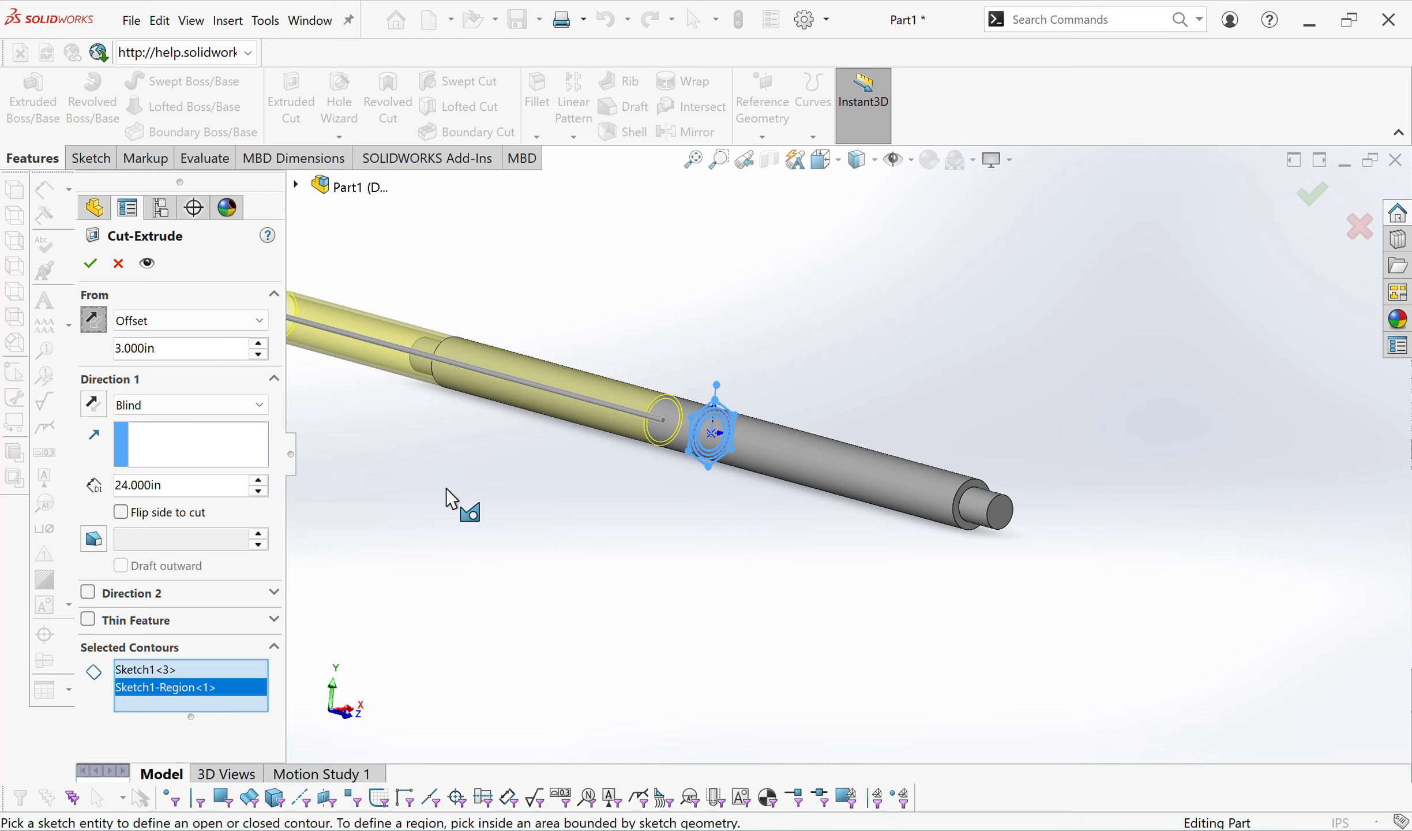
pyautogui.doubleClick(202, 484)
pyautogui.write('.125')
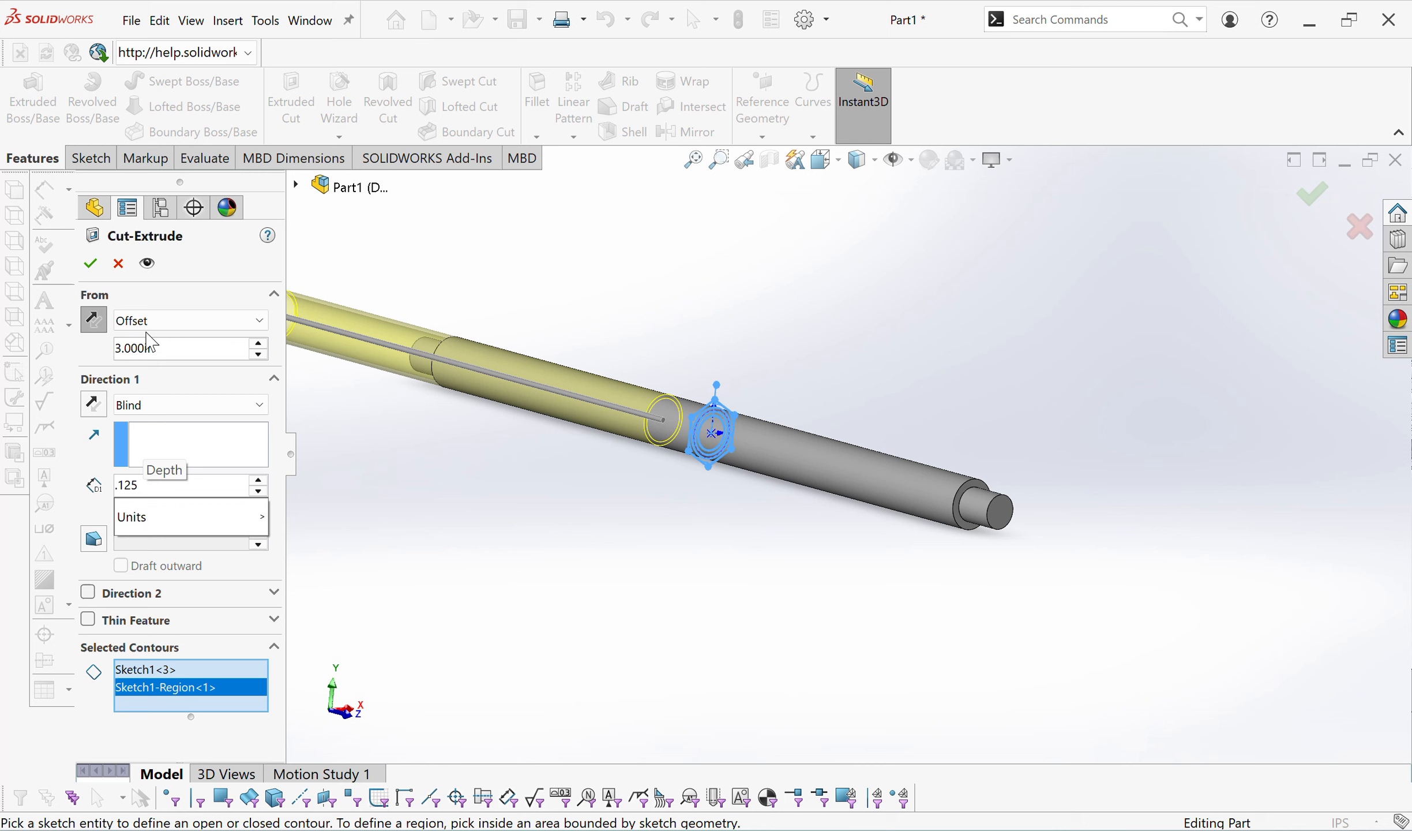
pyautogui.press('Return')
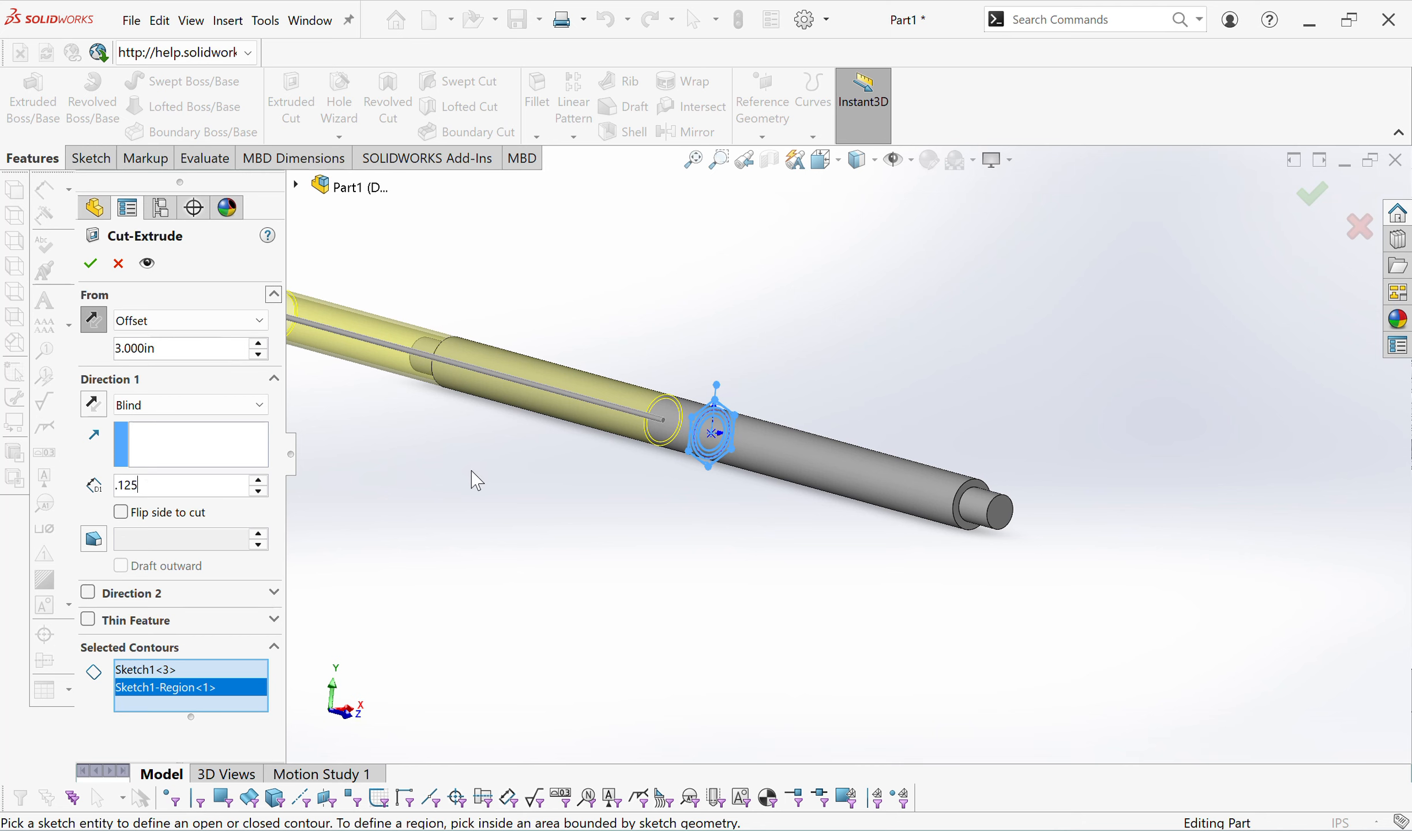
pyautogui.scroll(-5, 621, 432)
pyautogui.moveTo(732, 413); pyautogui.dragTo(742, 495, button='middle')
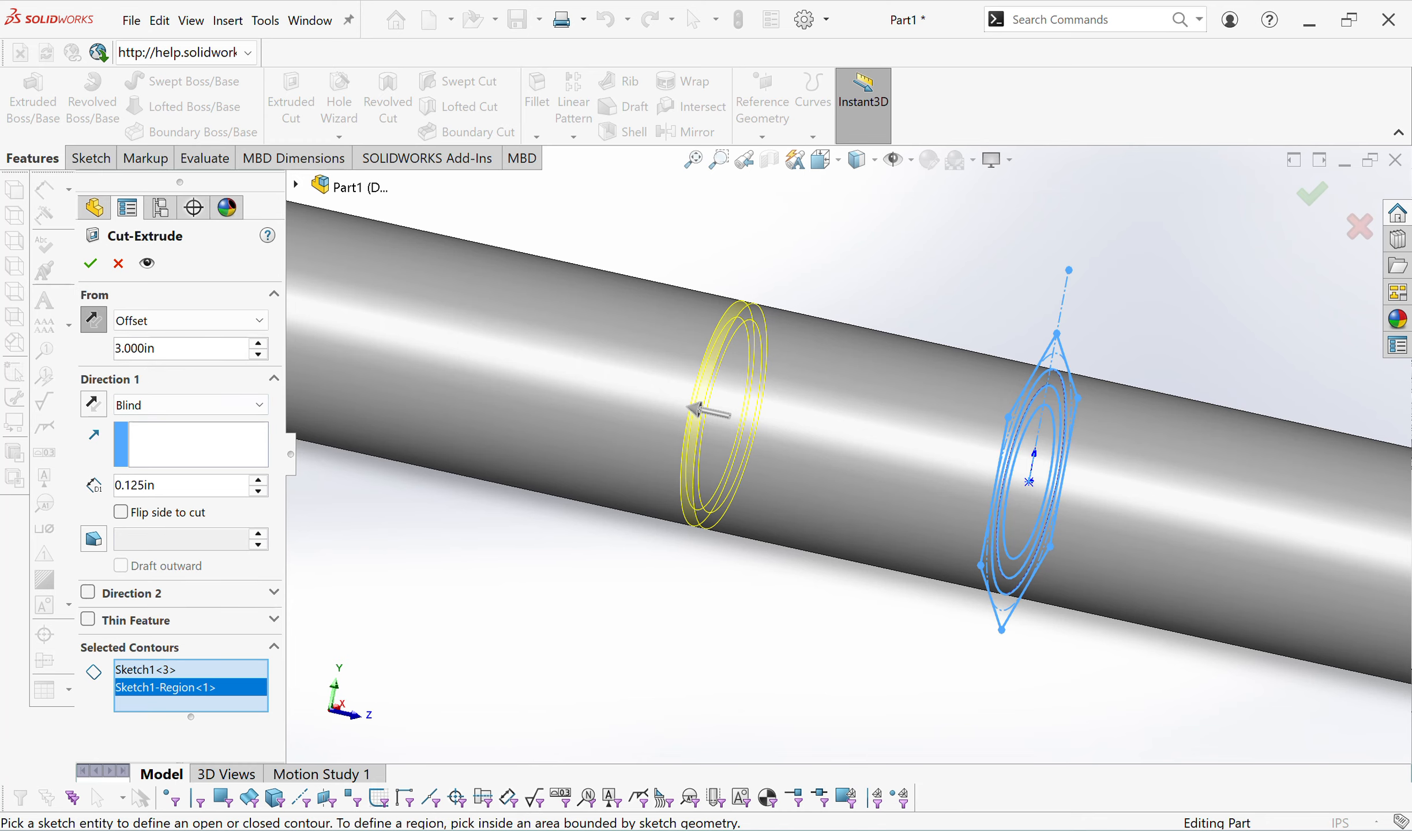
# Switch to the Word drawing, check the distance between the shaft's shoulders, and return to SOLIDWORKS.
pyautogui.click(830, 829)
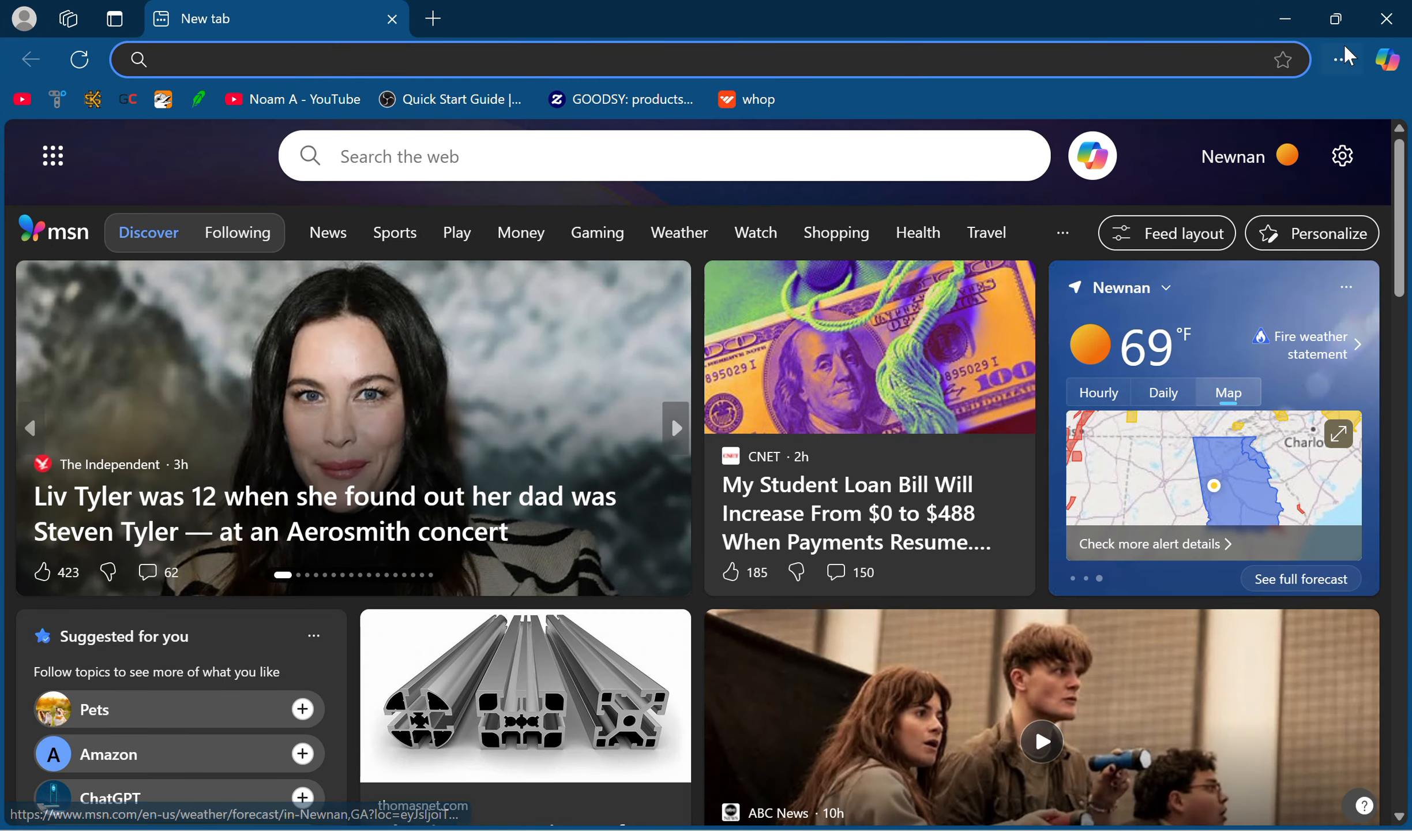
pyautogui.click(1387, 18)
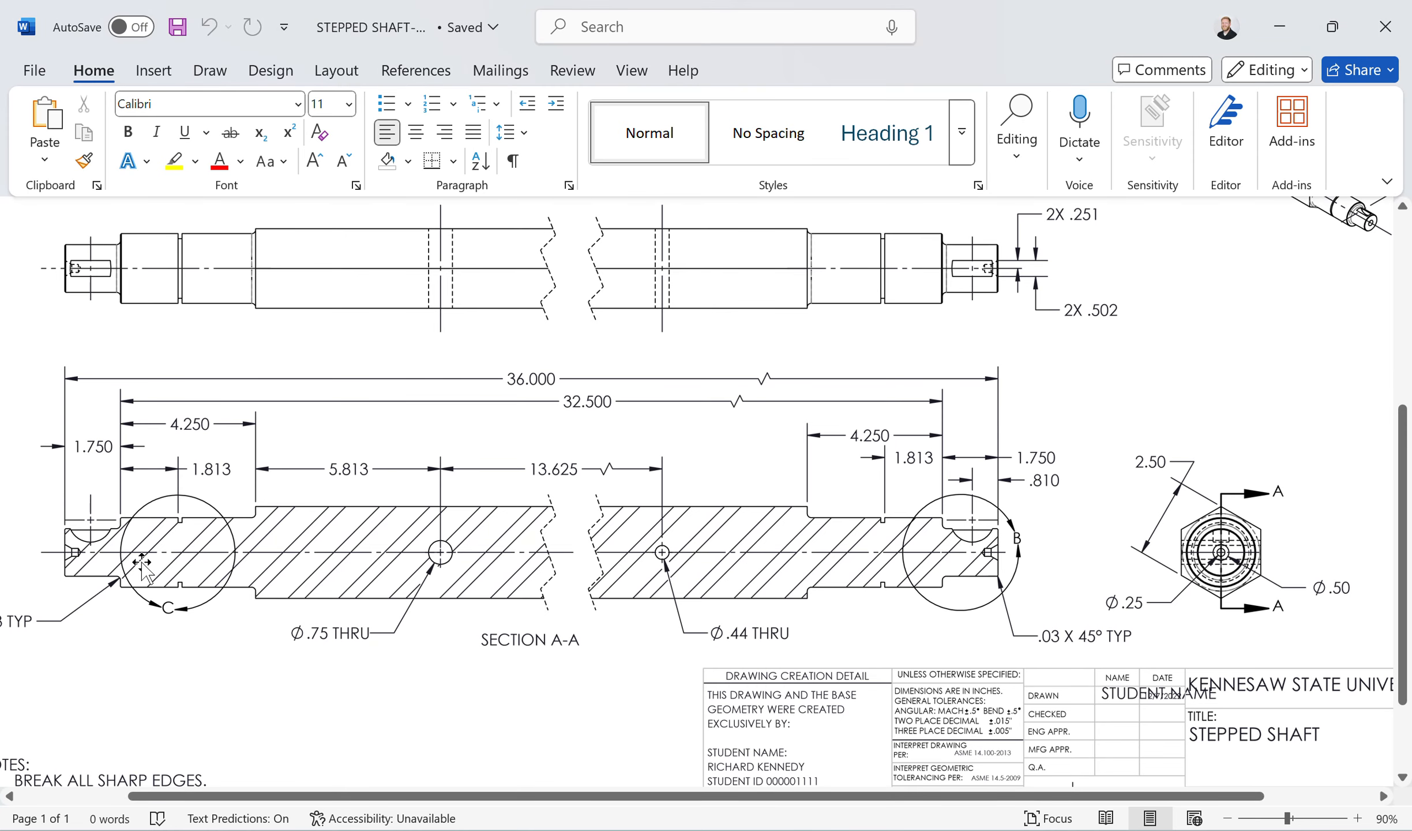
pyautogui.click(1291, 44)
# Set the cut's start offset to half of 32.5 in so that it lies at the end shoulder.
pyautogui.scroll(5, 825, 346)
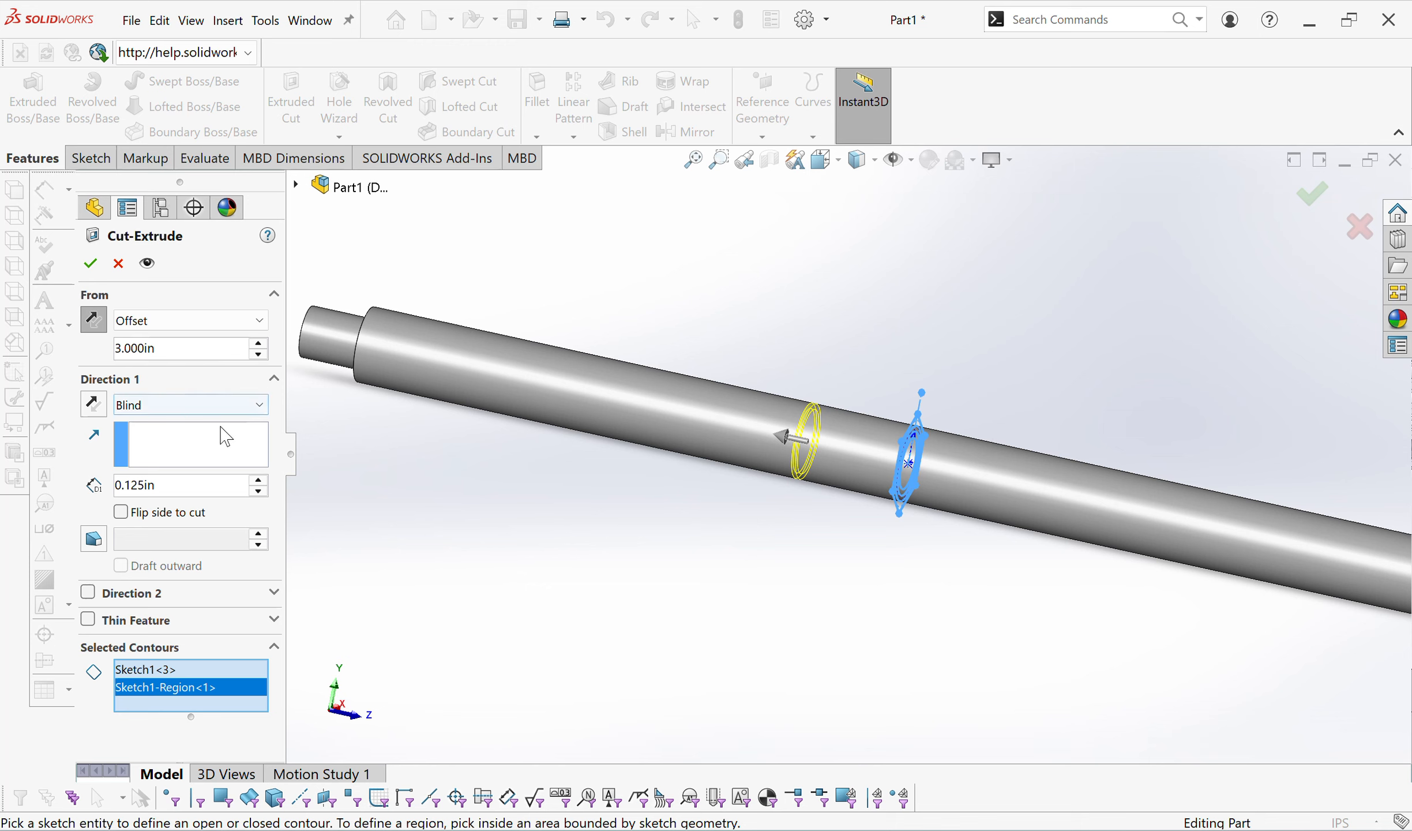
pyautogui.click(203, 488)
pyautogui.doubleClick(201, 347)
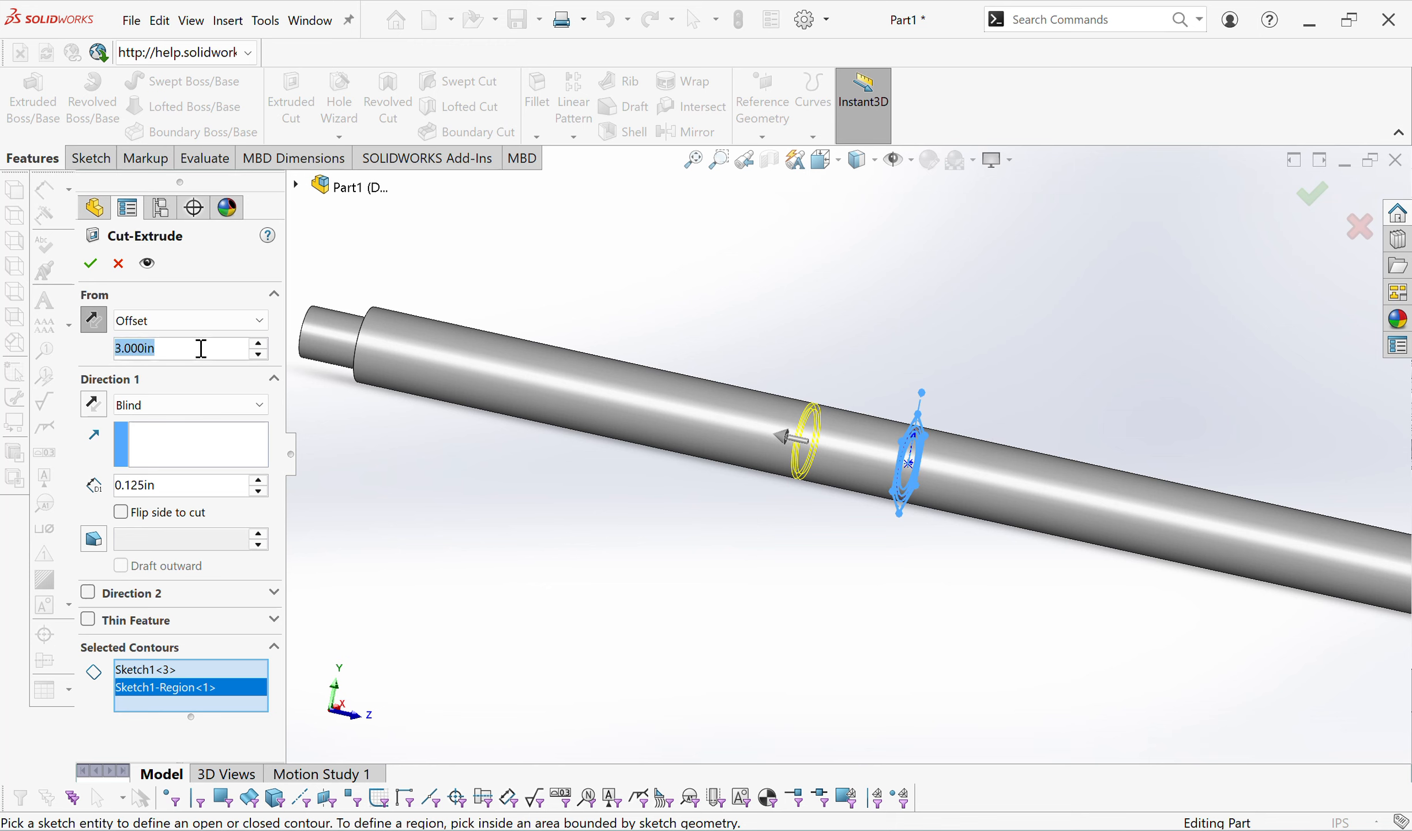
pyautogui.write('32.5')
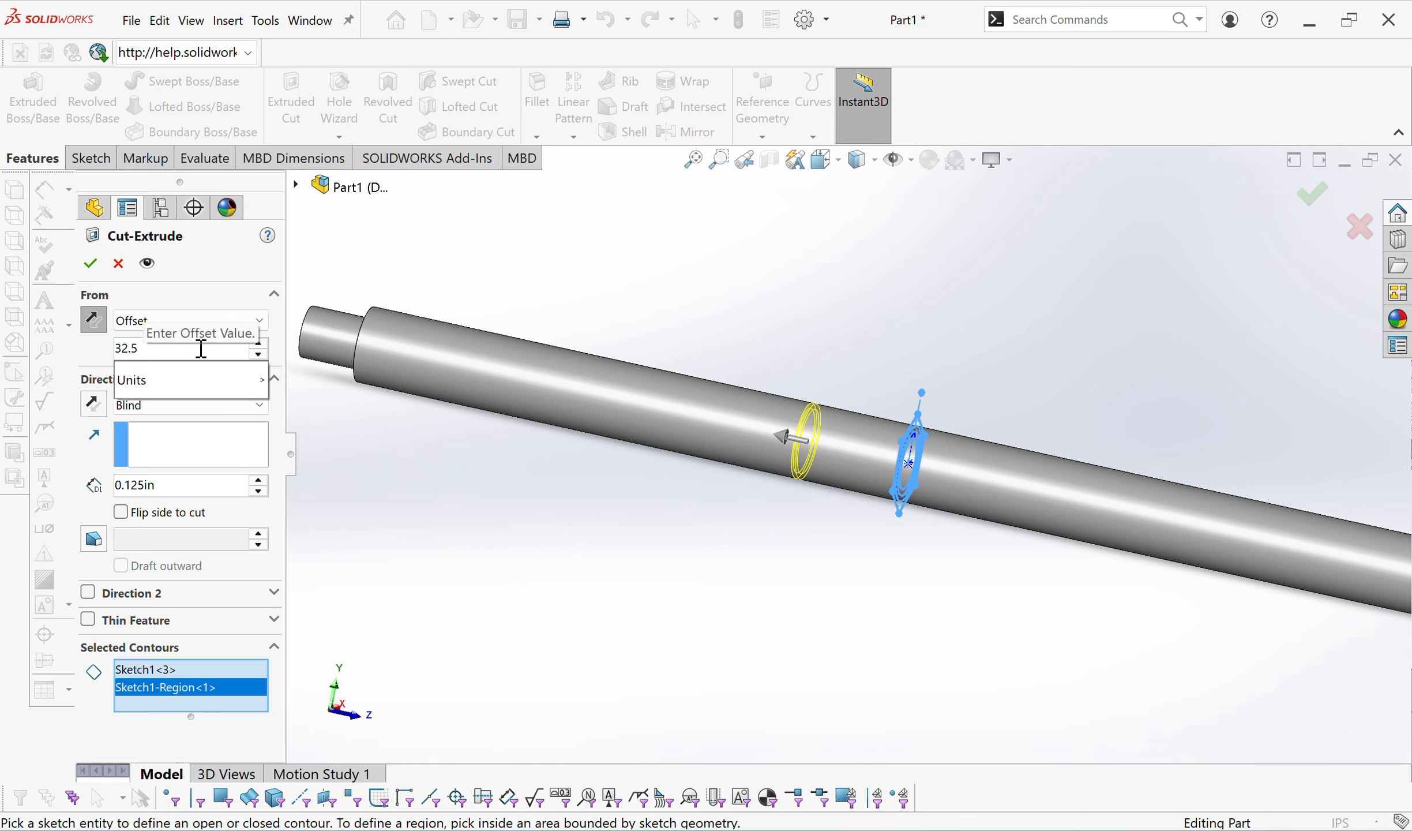
pyautogui.click(637, 275)
pyautogui.scroll(5, 636, 274)
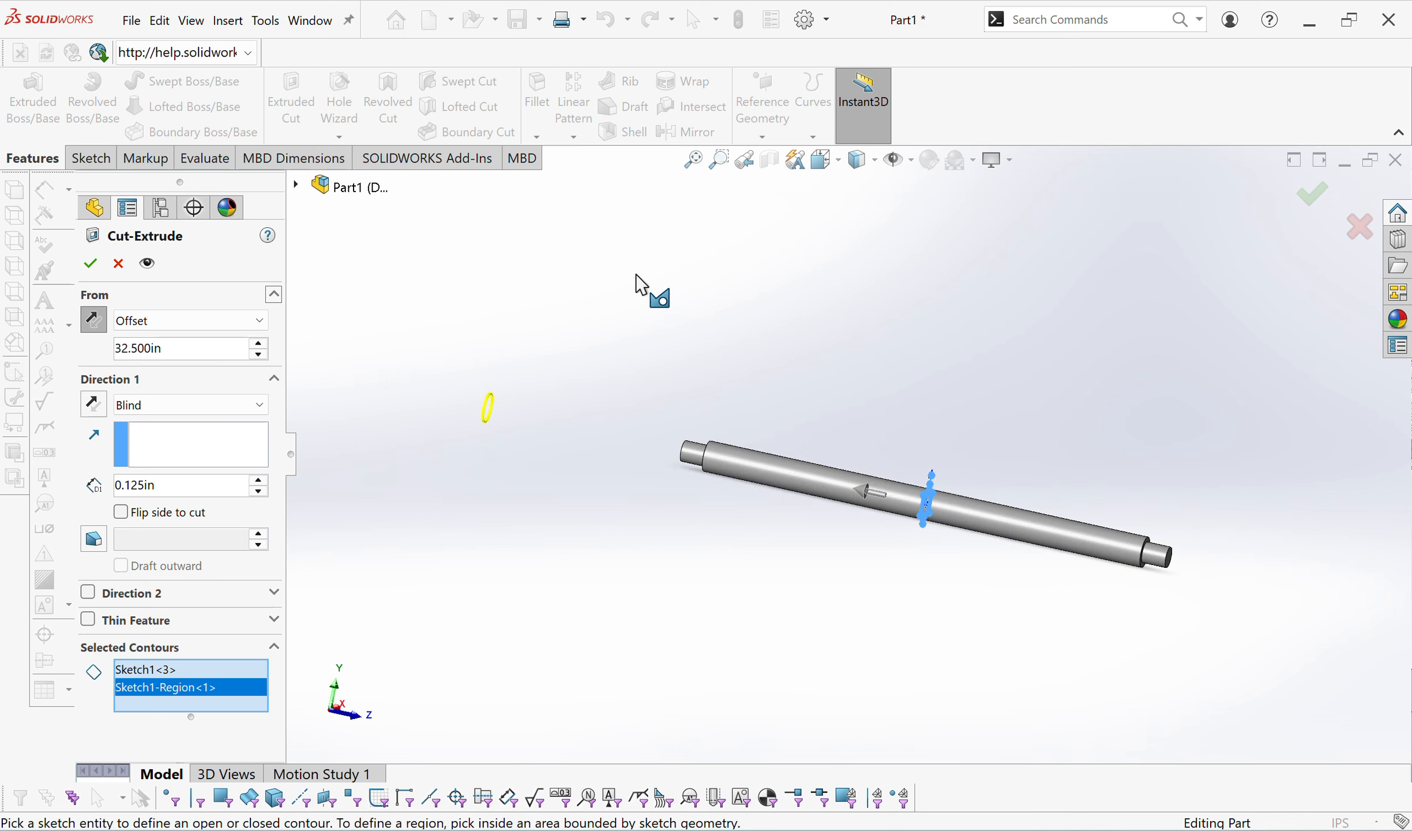
pyautogui.scroll(-1, 635, 275)
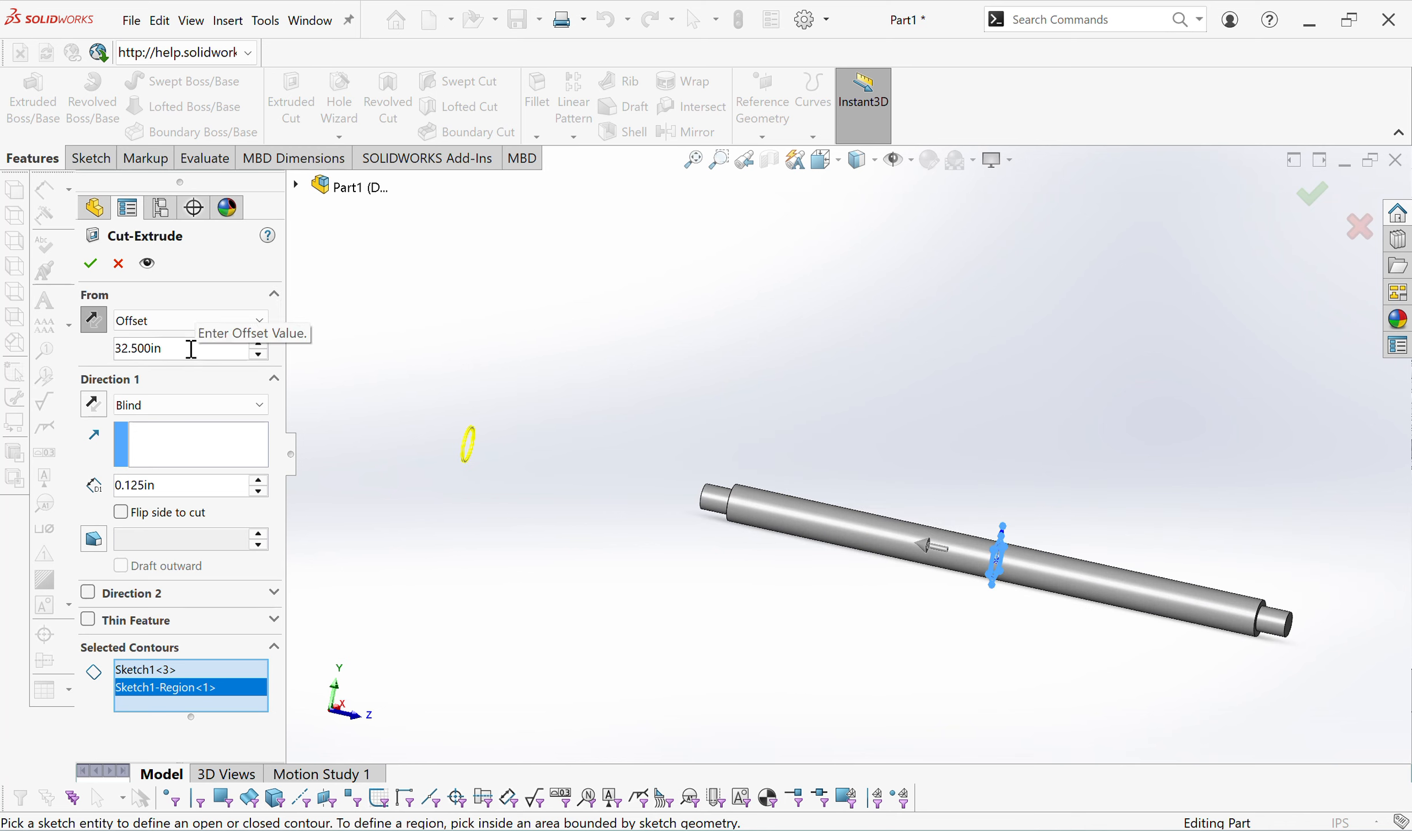
pyautogui.write('/2')
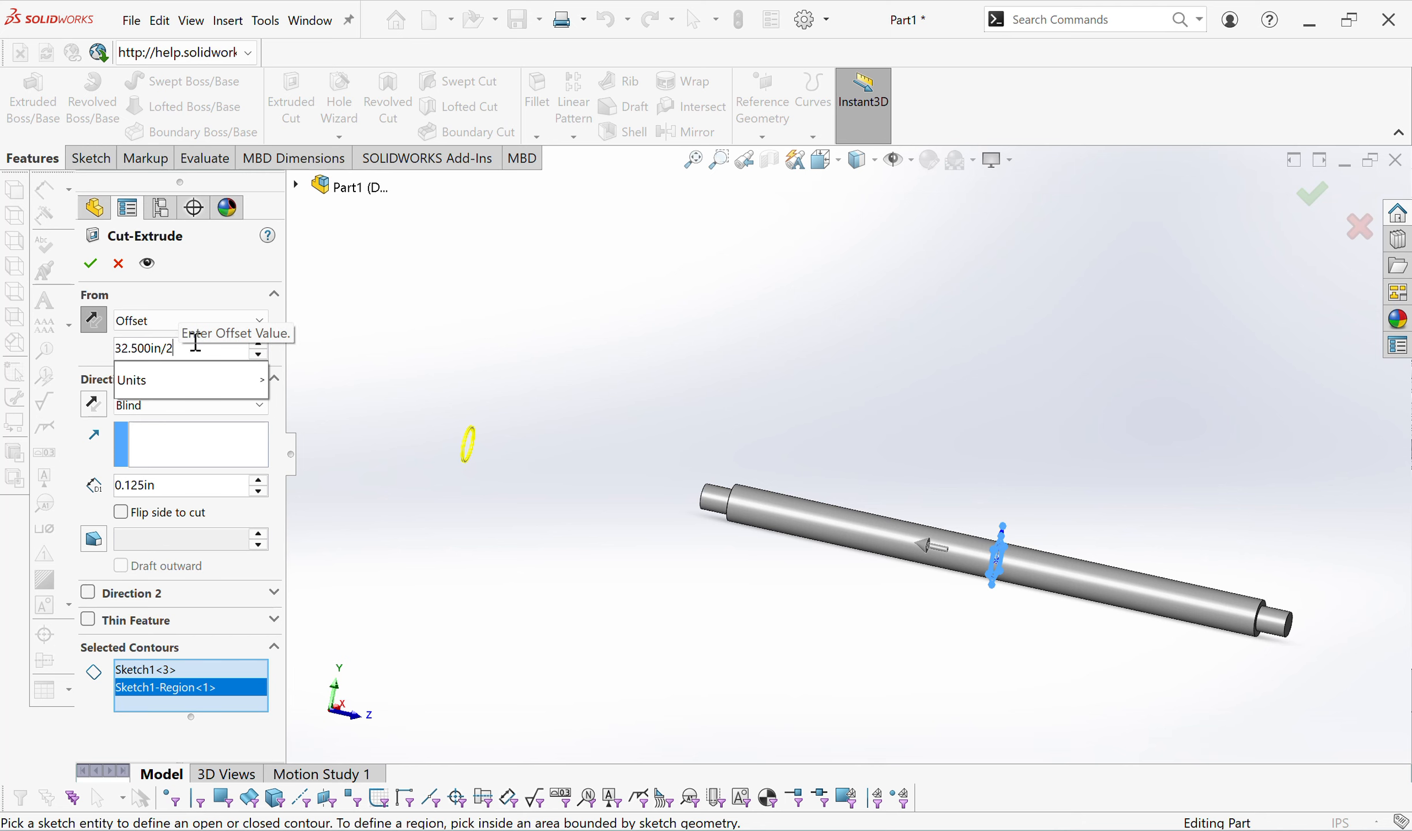
pyautogui.click(635, 308)
pyautogui.scroll(-4, 721, 485)
pyautogui.scroll(-3, 834, 579)
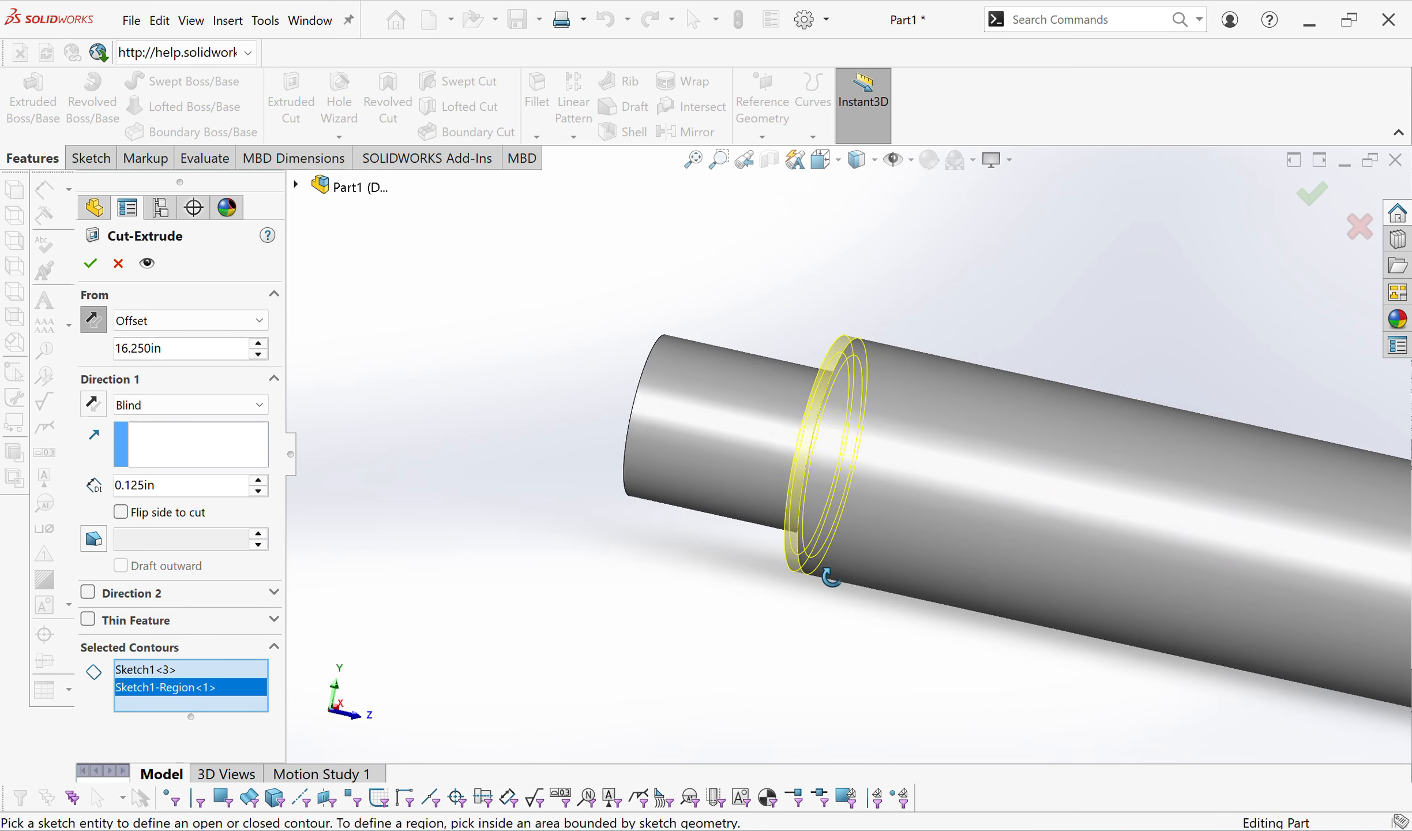
pyautogui.scroll(-2, 846, 579)
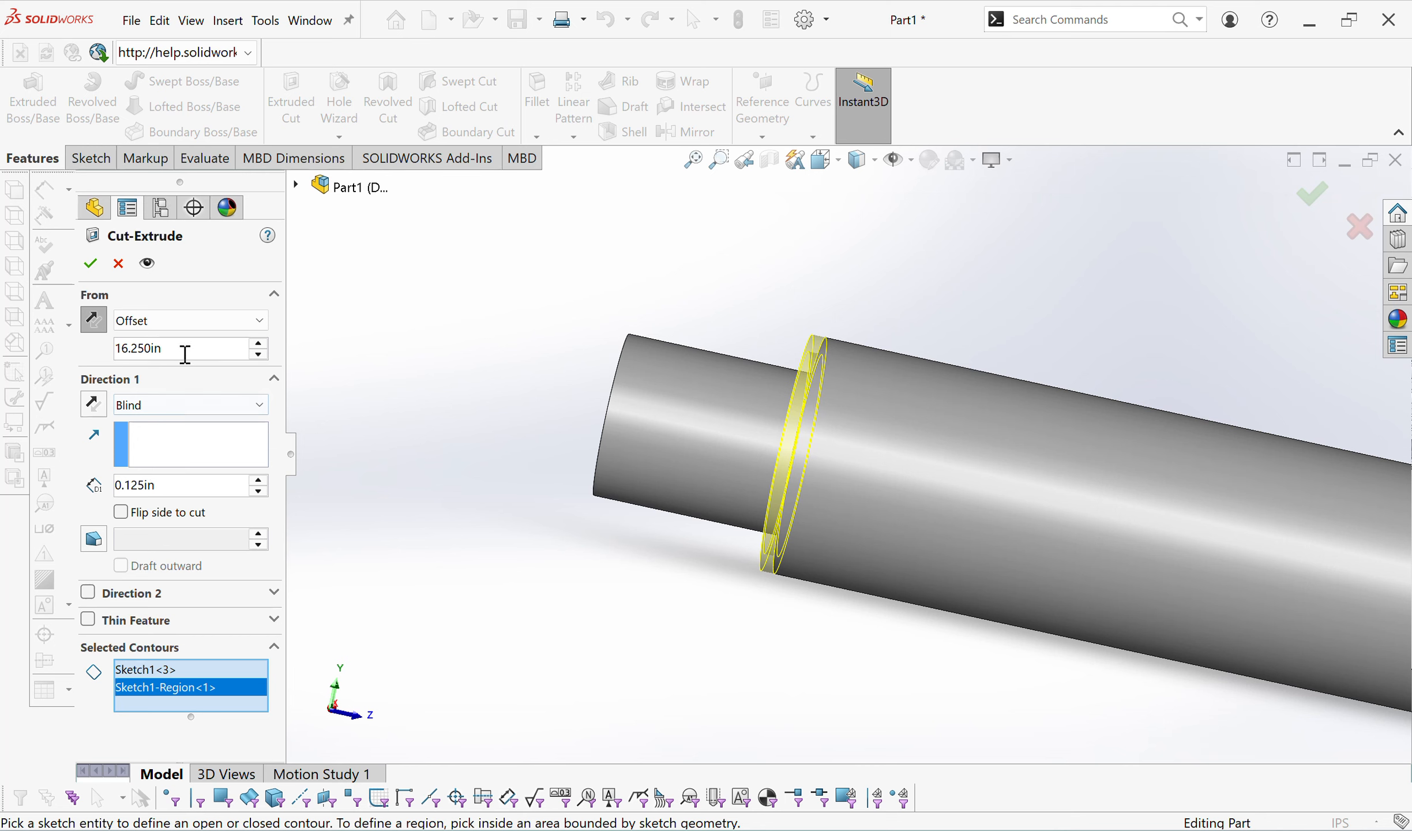
# Subtract 0.125 in and 1.813 in from the cut's start offset, and finish the groove cut.
pyautogui.write('-.125')
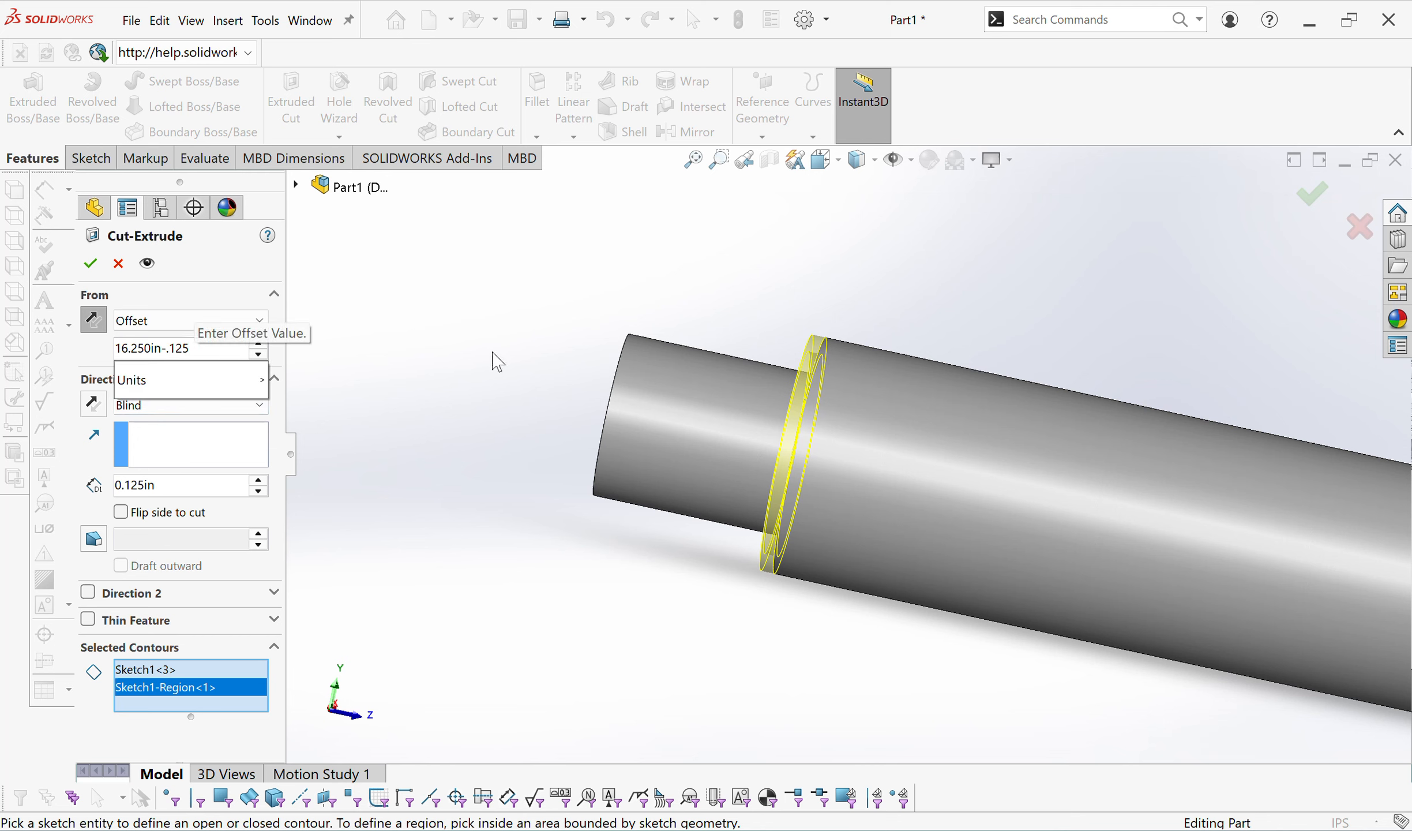
pyautogui.press('Return')
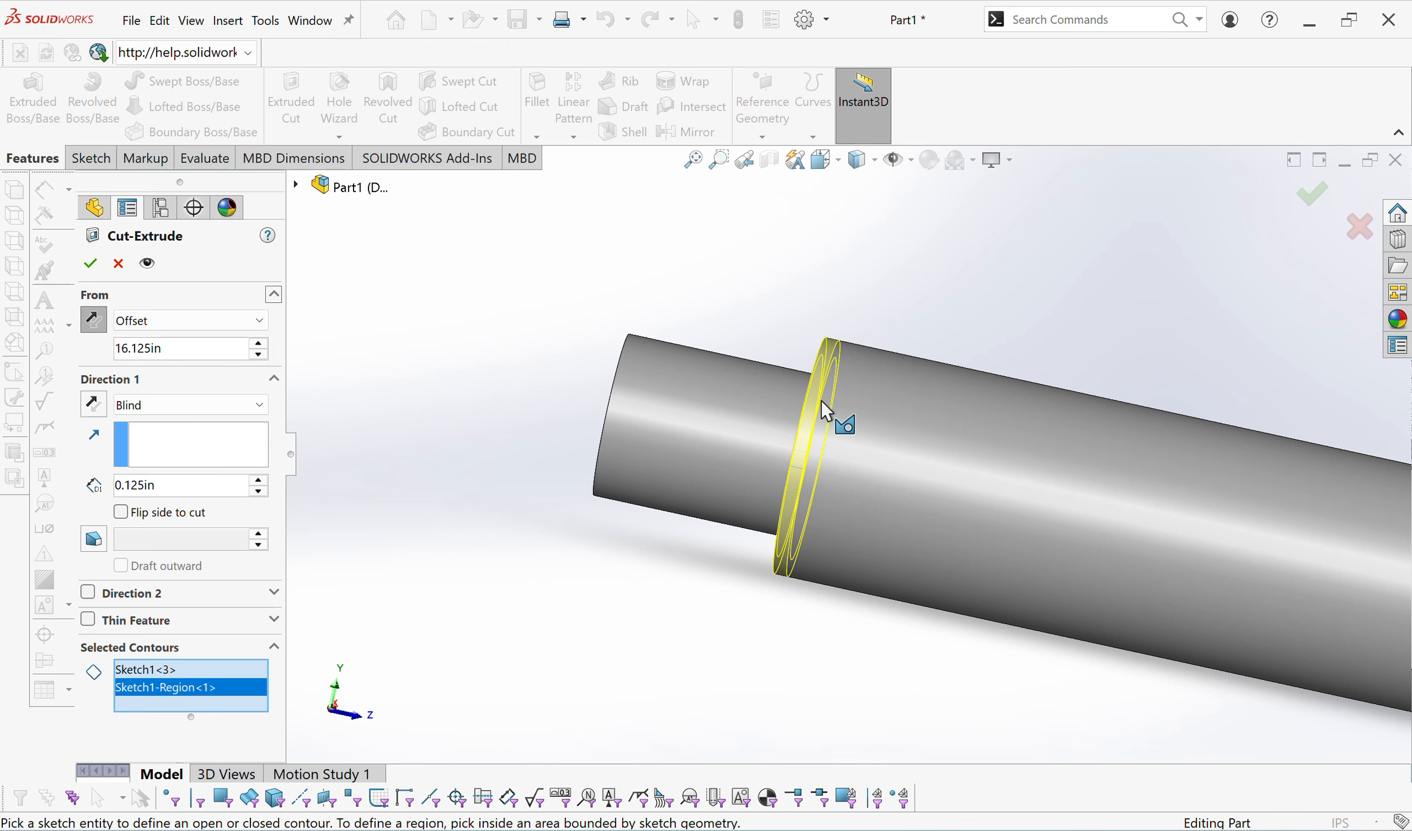
pyautogui.click(916, 829)
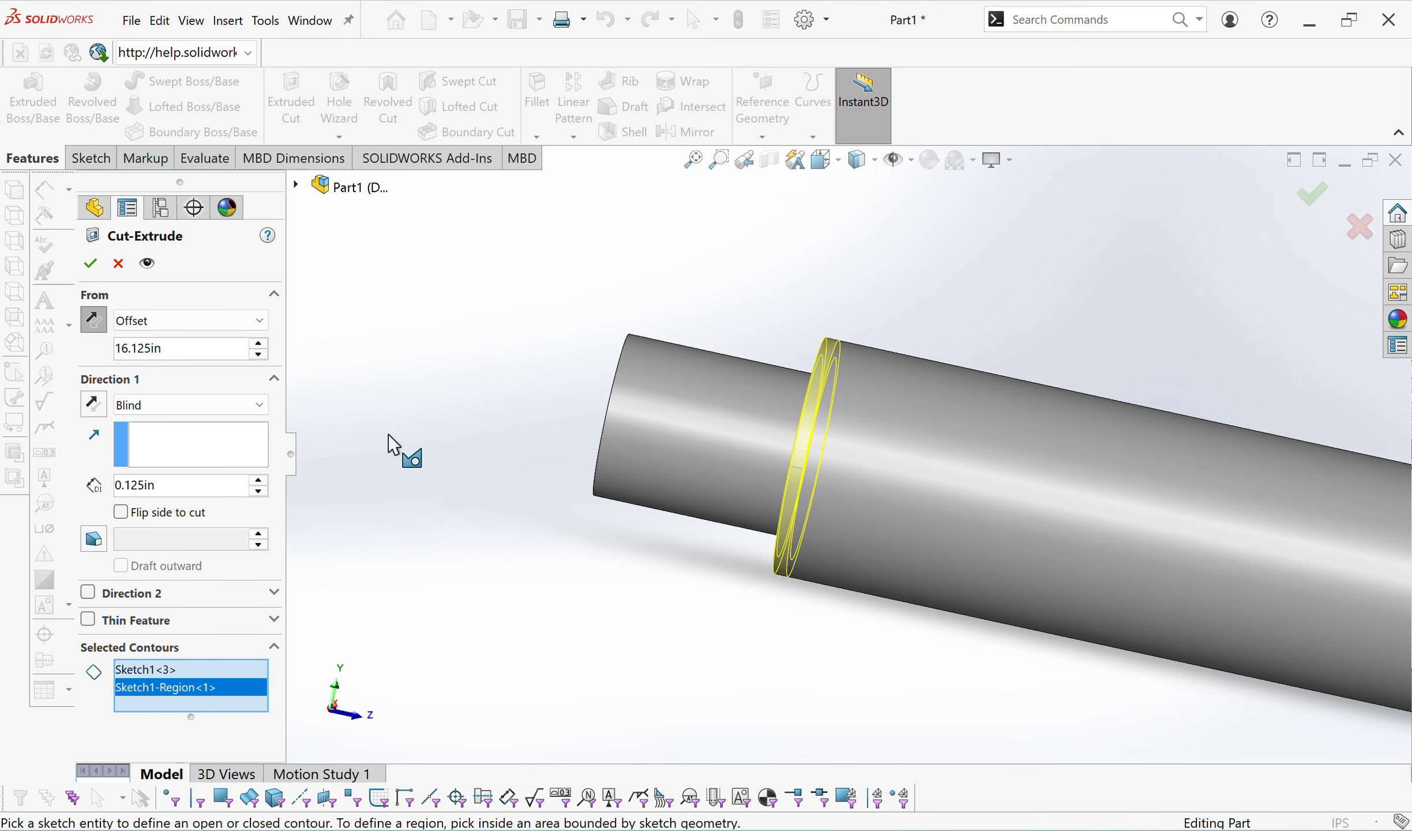
pyautogui.click(232, 348)
pyautogui.write('-')
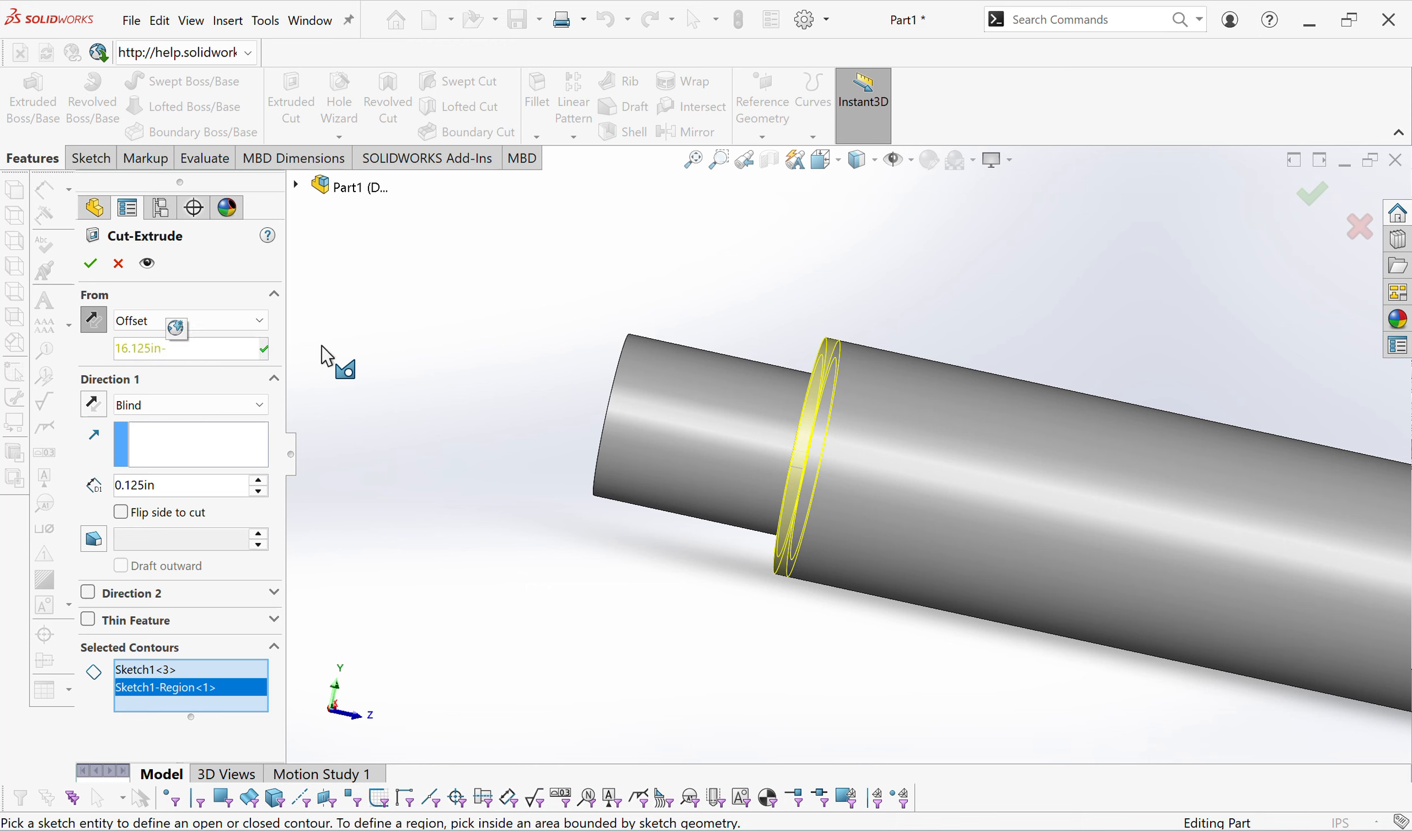
pyautogui.write('1.')
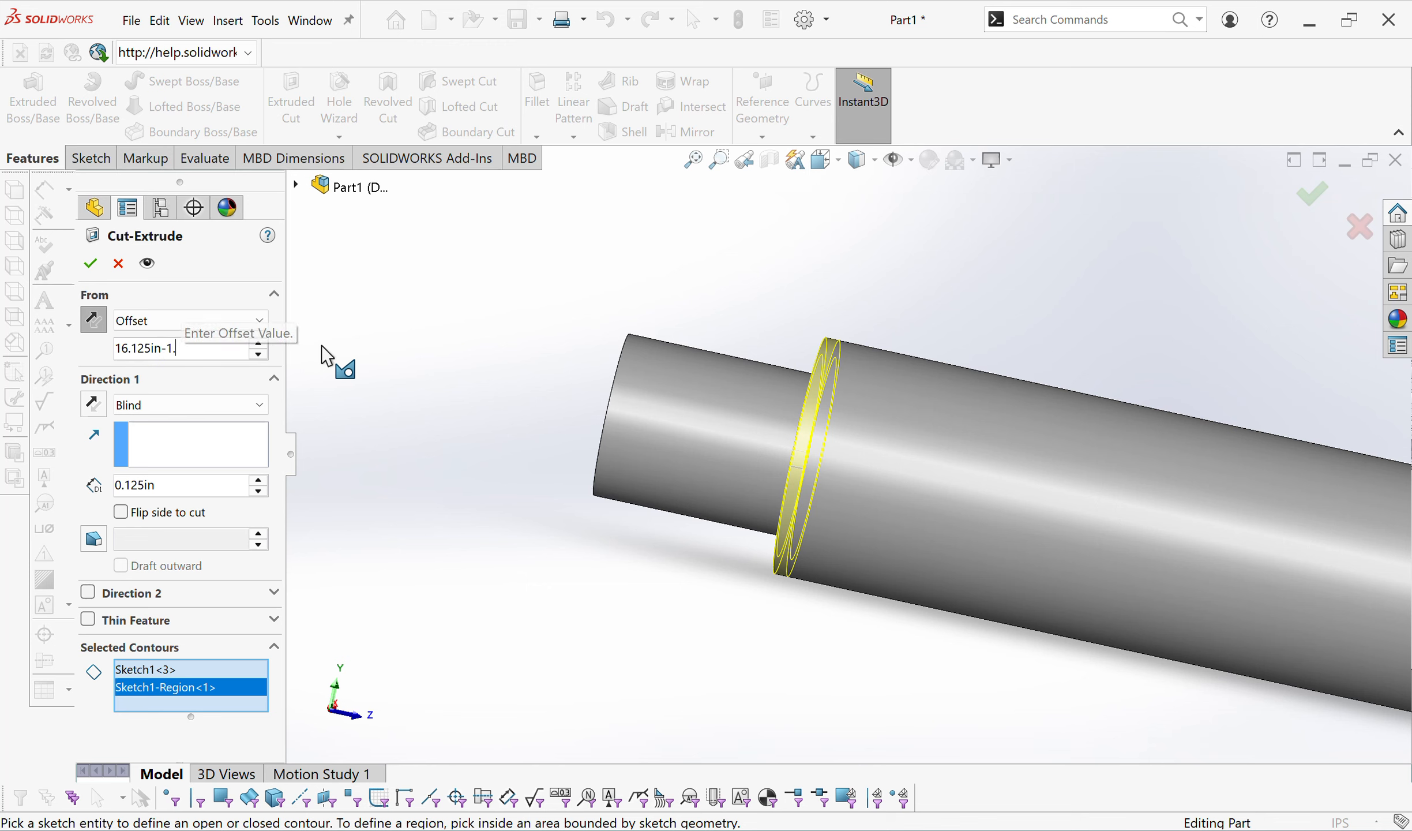
pyautogui.write('813')
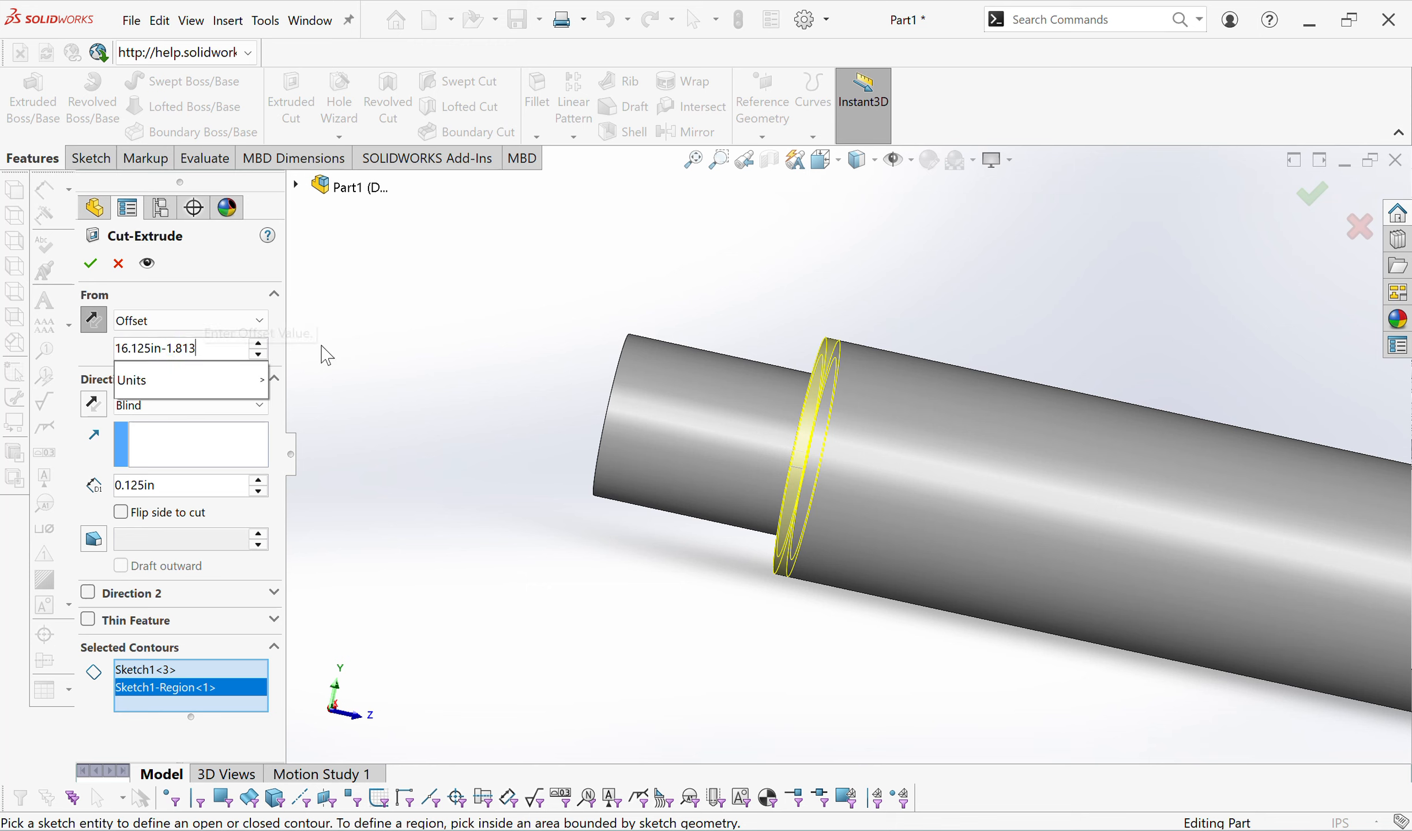
pyautogui.press('Return')
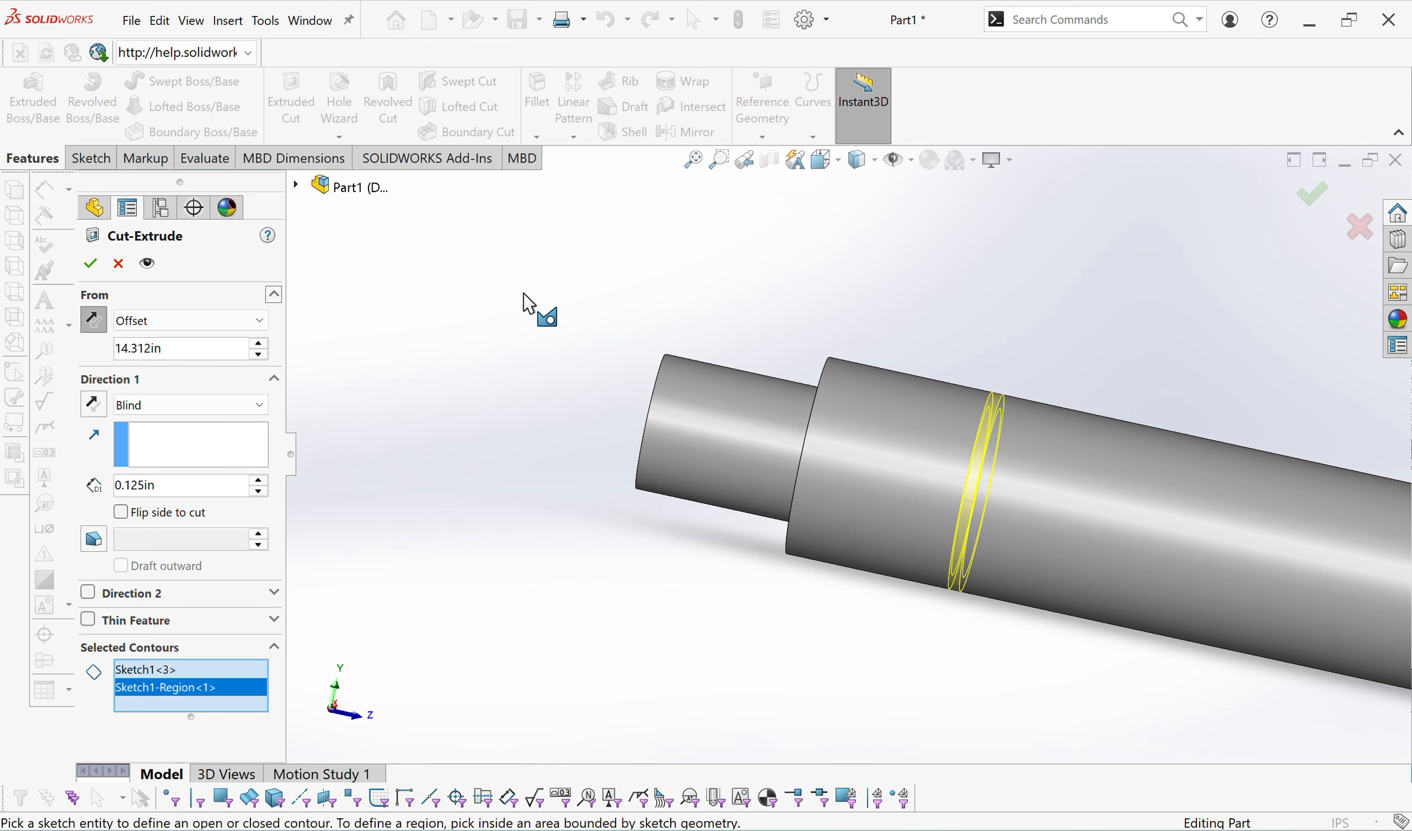
pyautogui.click(1310, 195)
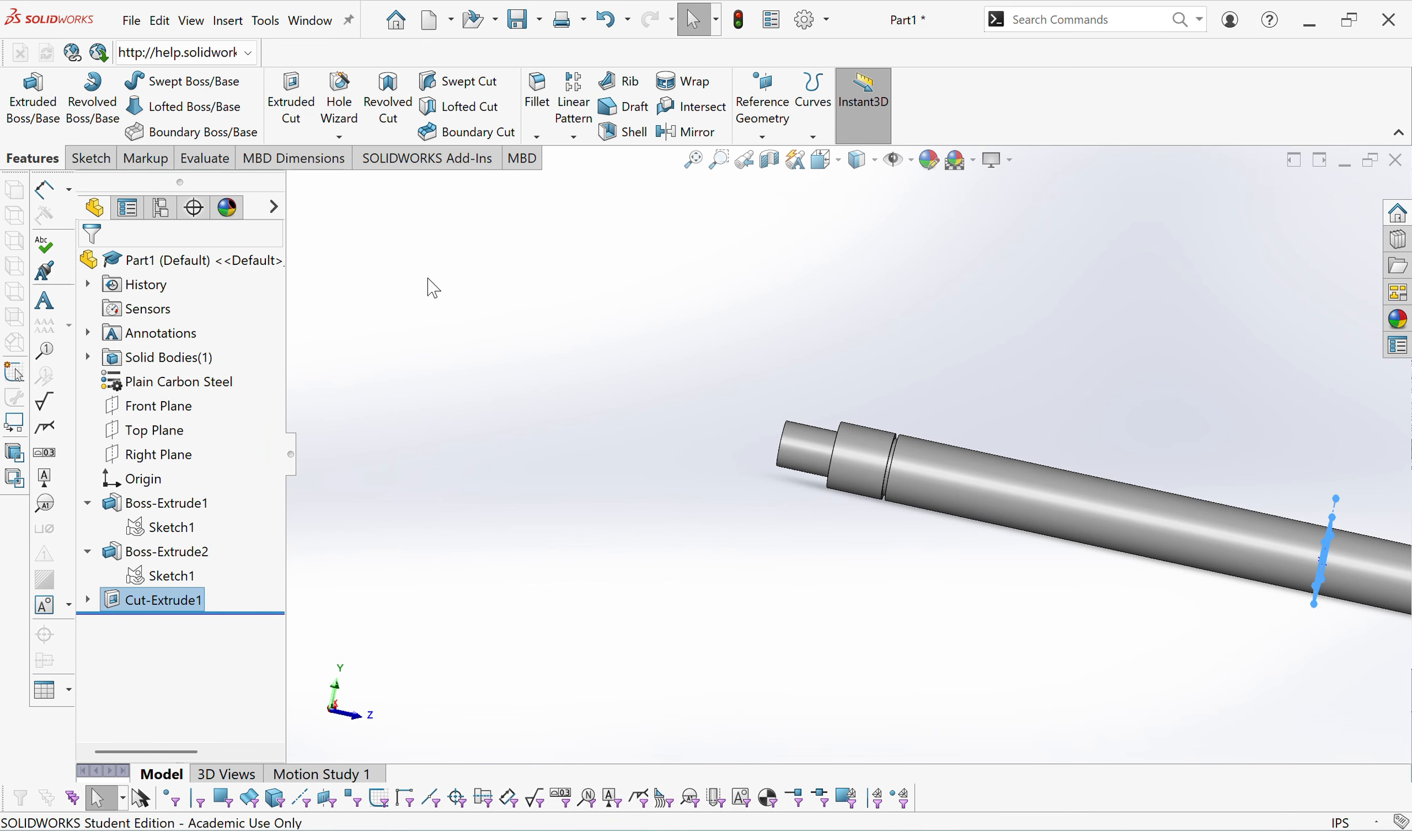
# Mirror the groove cut about the Front Plane to the other end of the shaft.
pyautogui.click(674, 139)
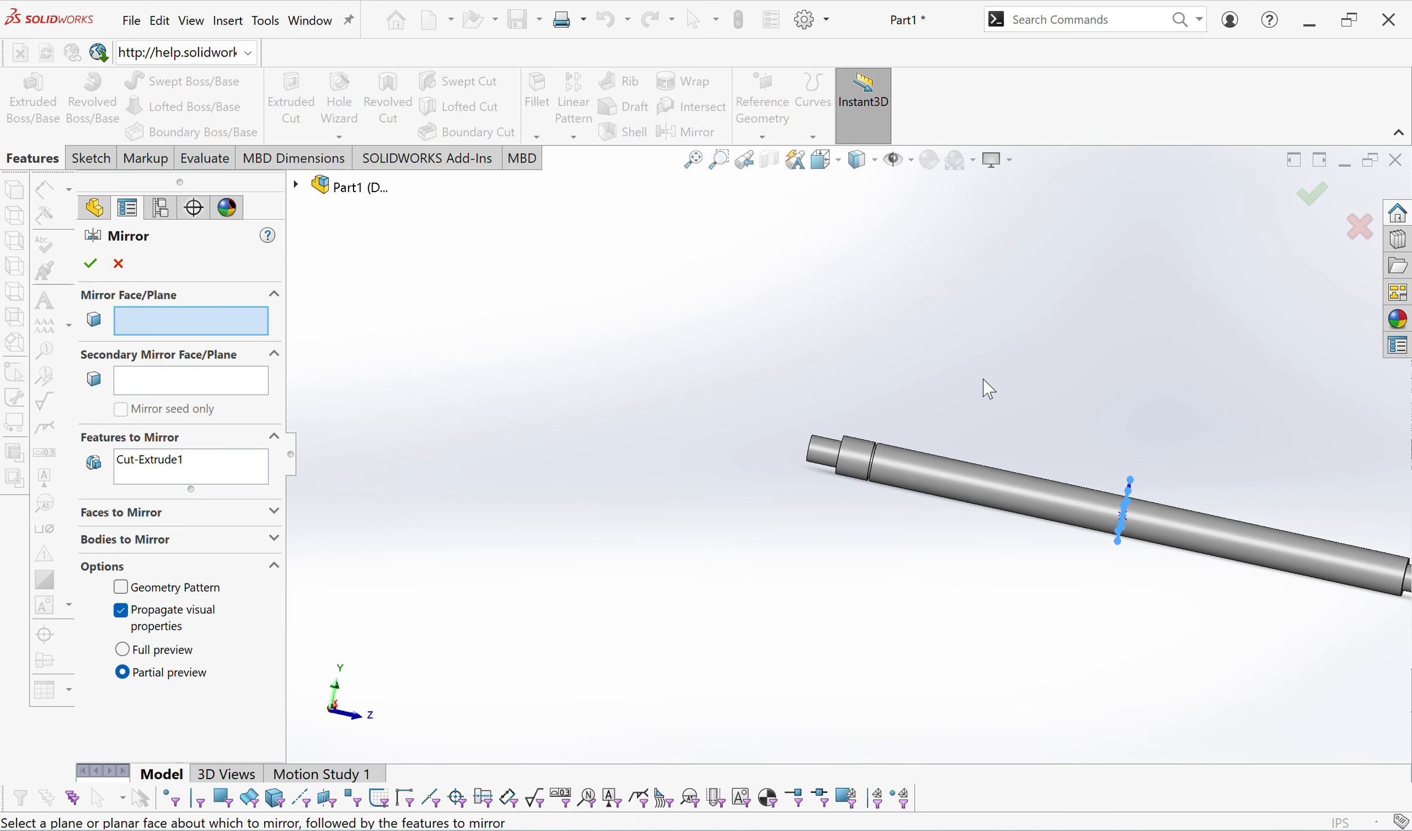
pyautogui.moveTo(989, 390); pyautogui.dragTo(658, 412, button='middle')
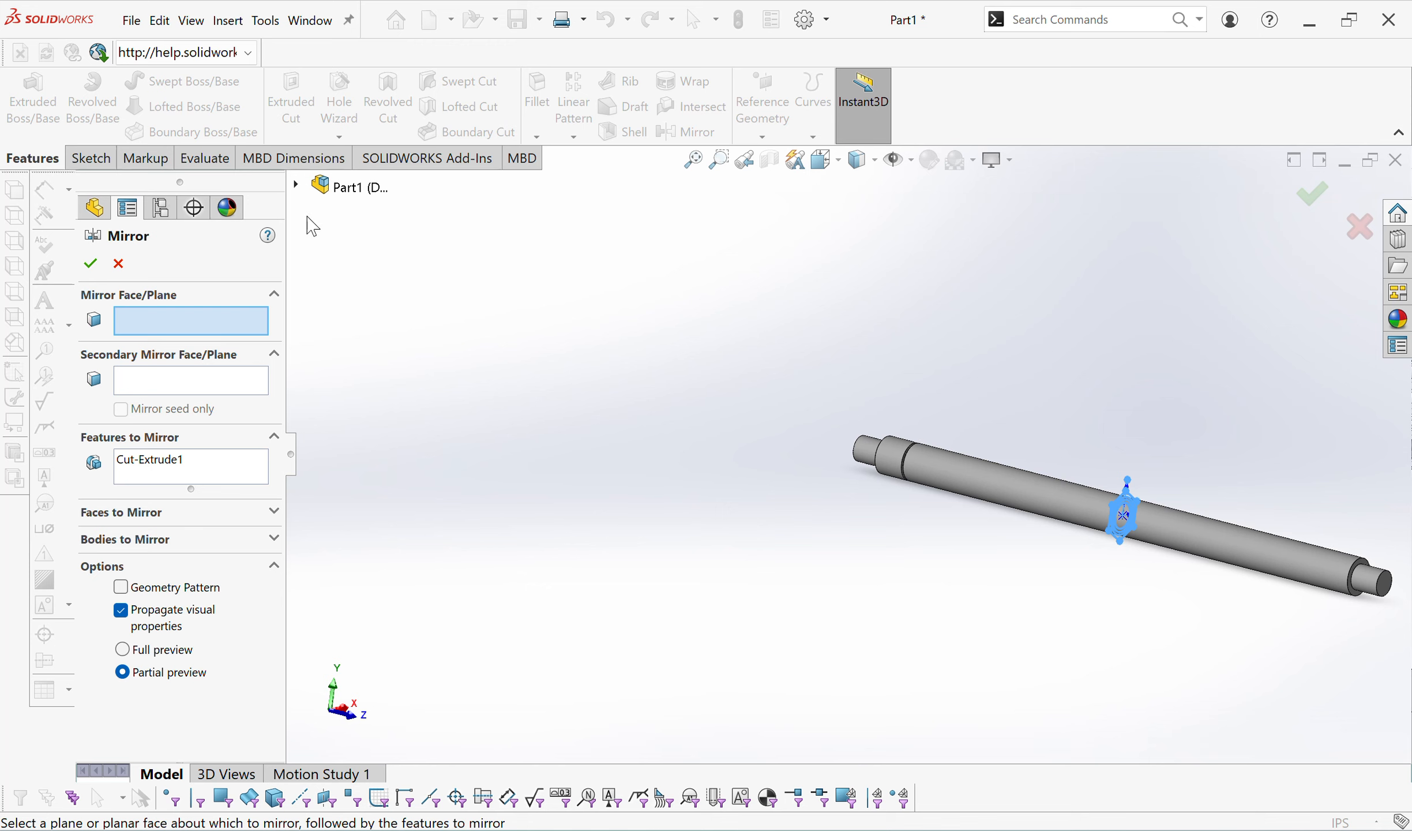
pyautogui.click(297, 185)
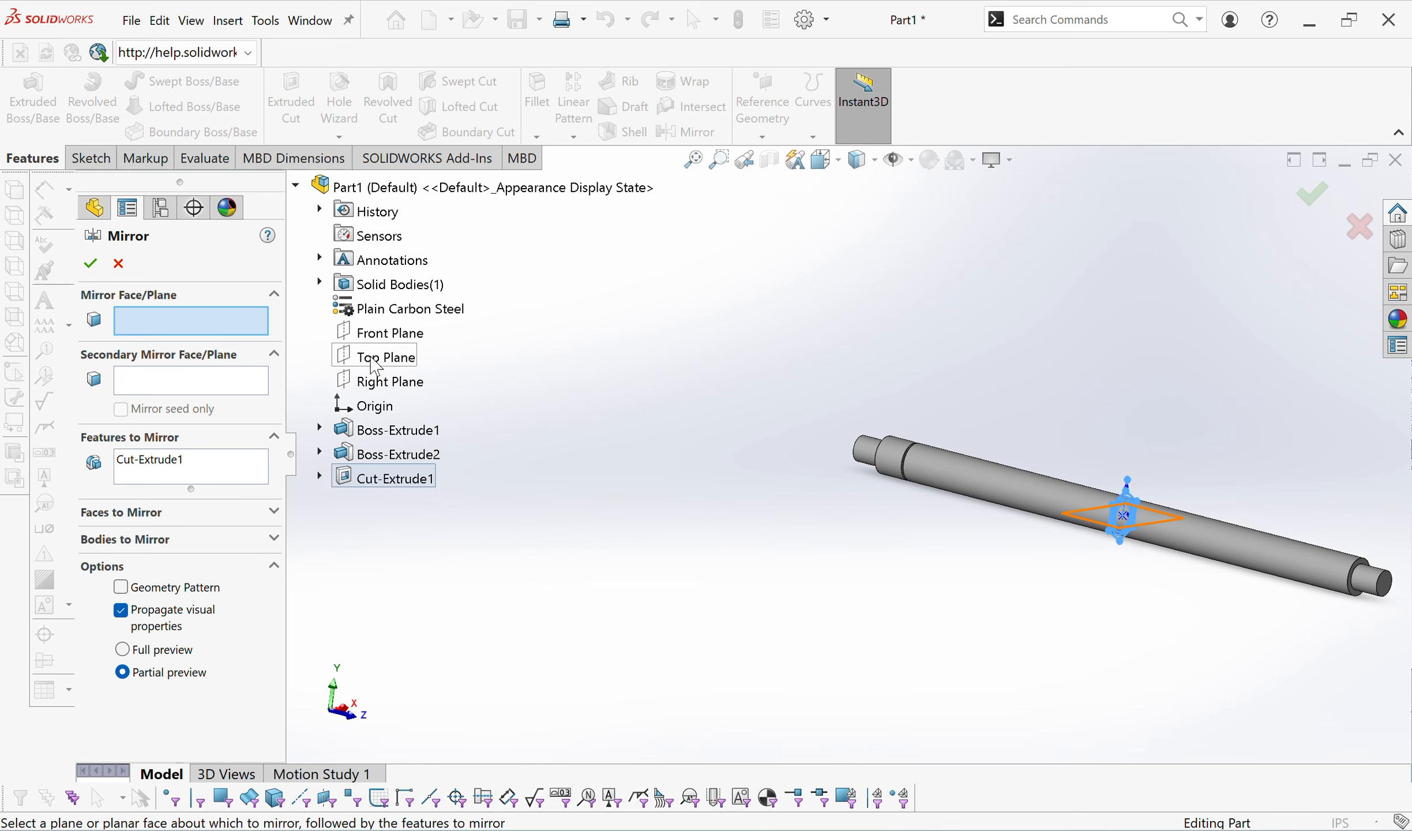
pyautogui.click(385, 334)
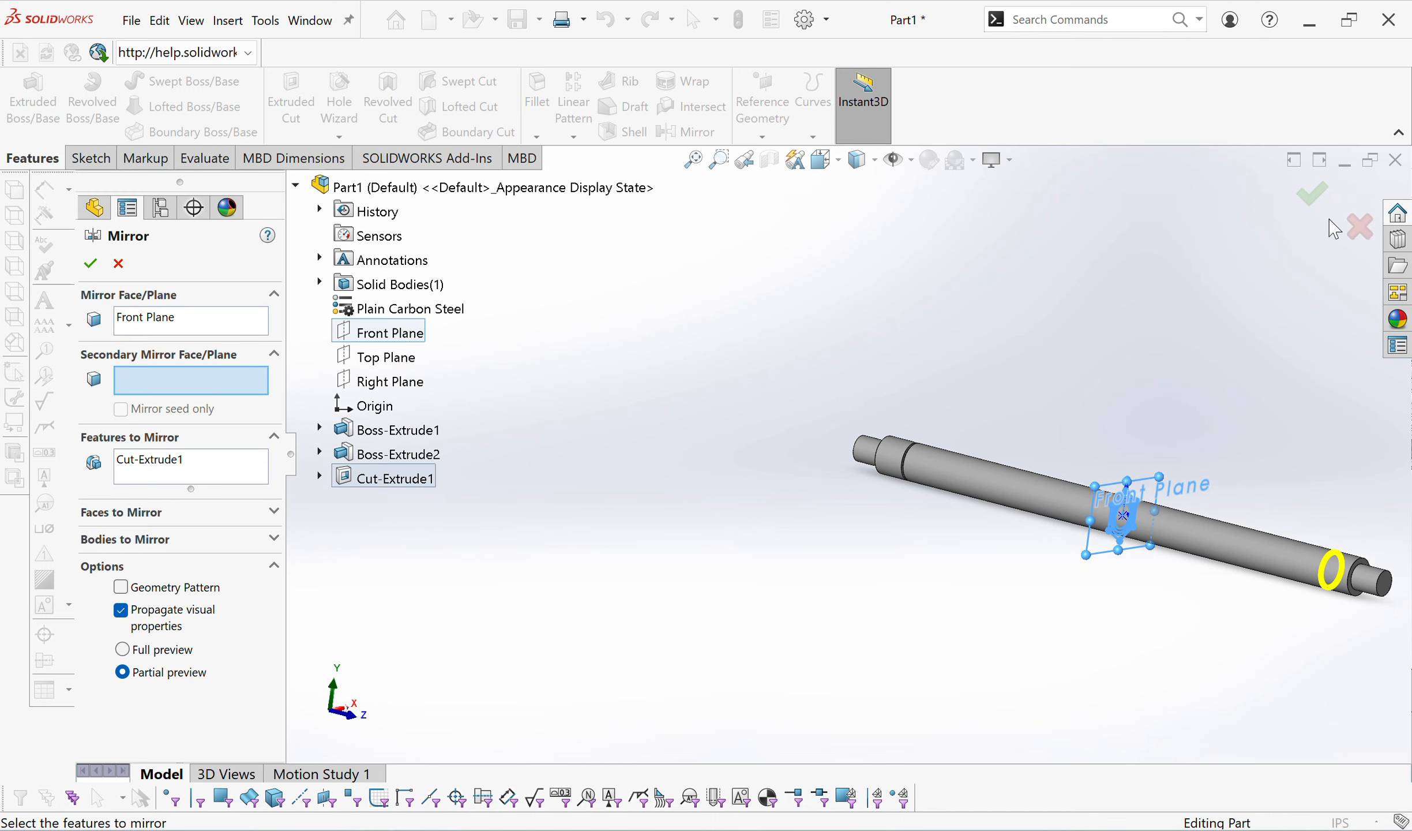
pyautogui.click(1307, 197)
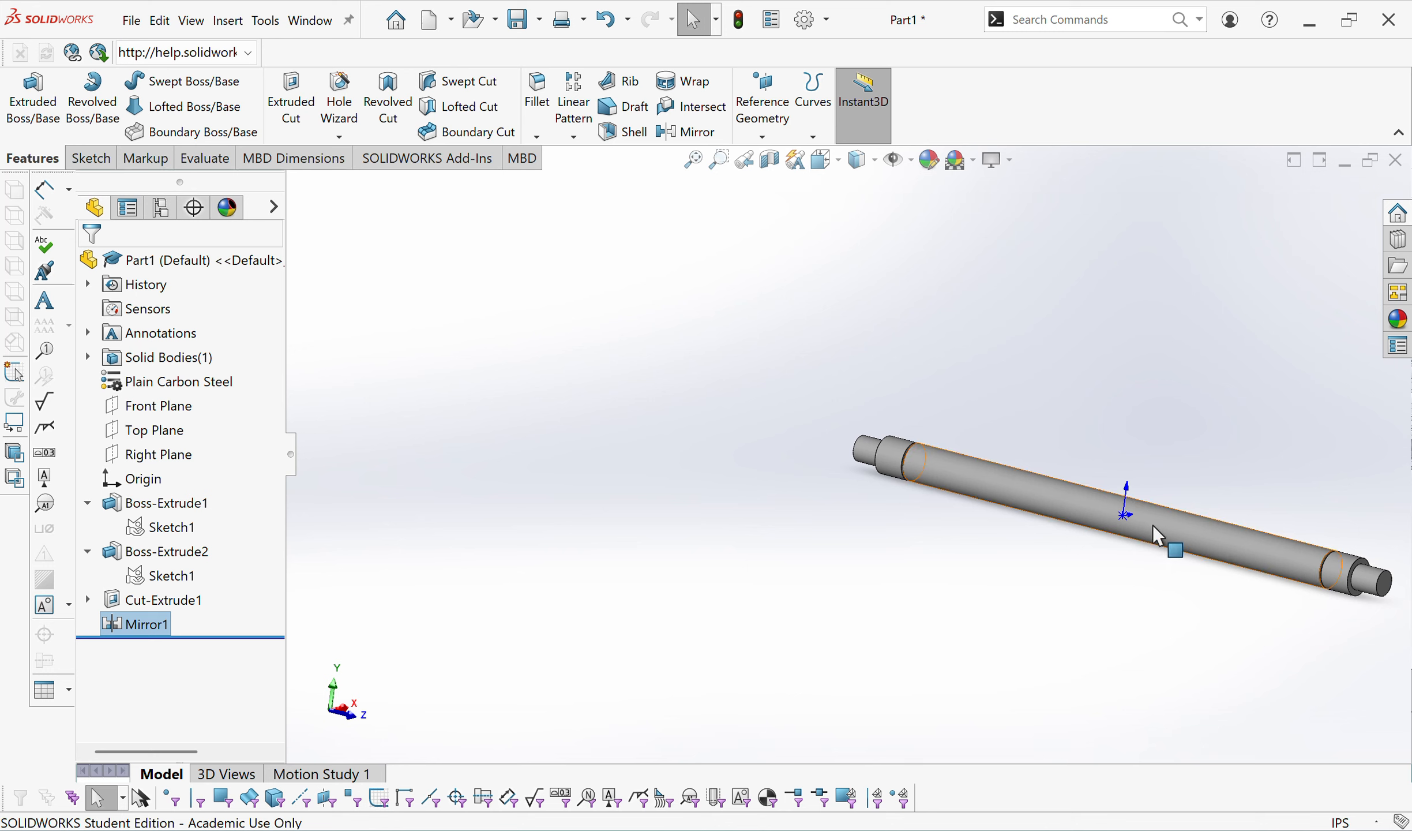
# Start an Extruded Boss from the Sketch1 under the second extrusion and select the region between the hexagon and the 2.188 in circle.
pyautogui.click(183, 578)
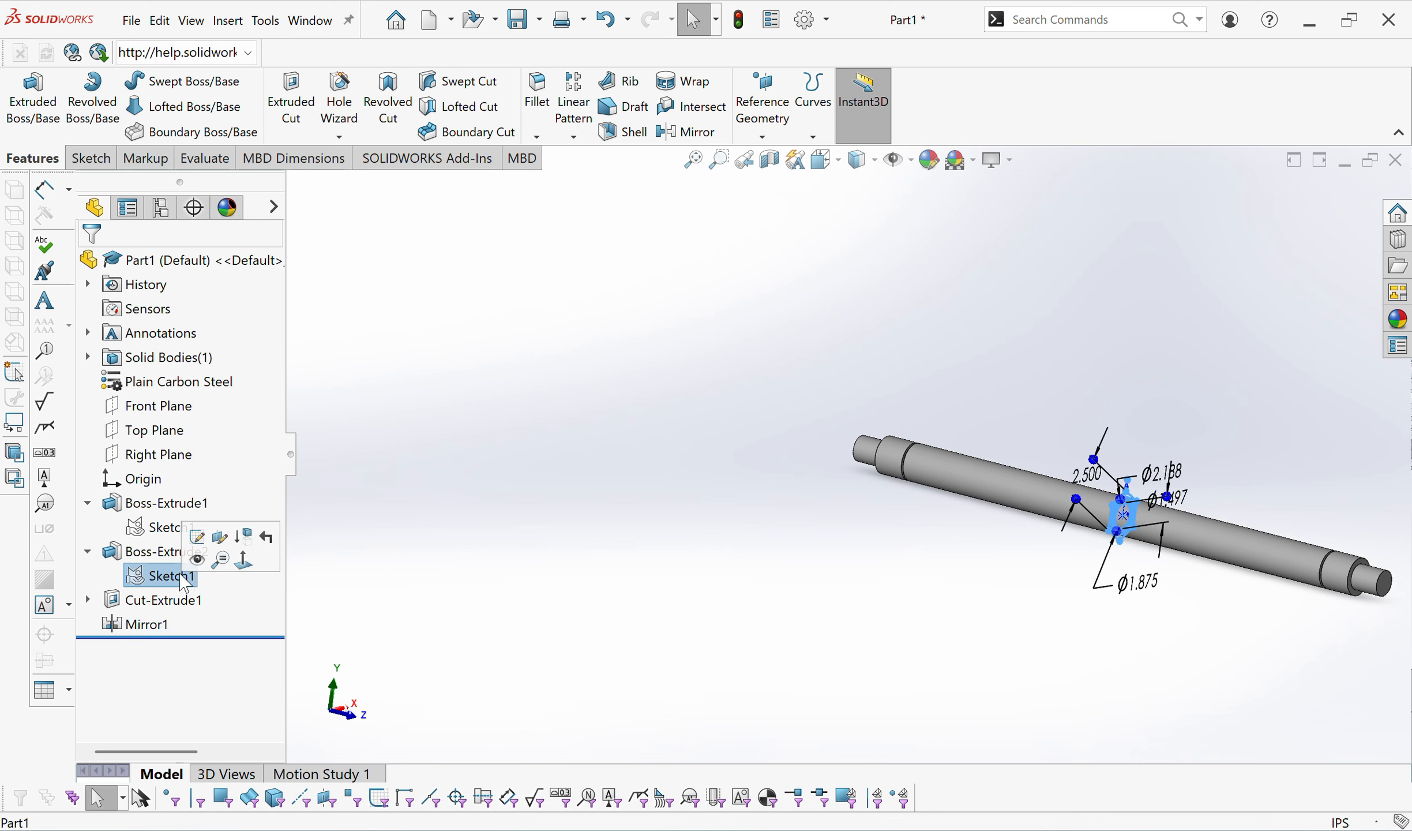
pyautogui.click(33, 95)
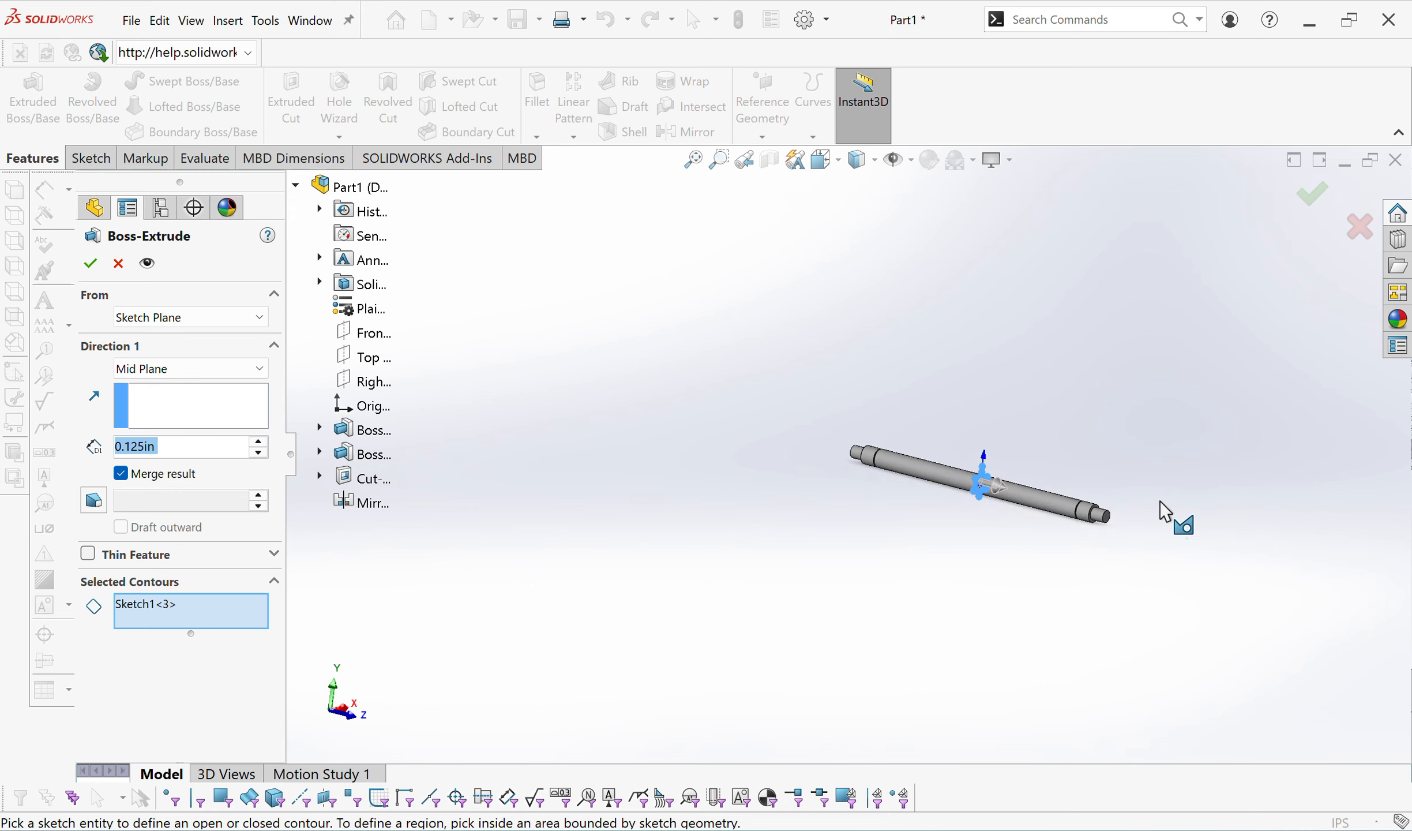
pyautogui.scroll(-8, 778, 482)
pyautogui.click(572, 341)
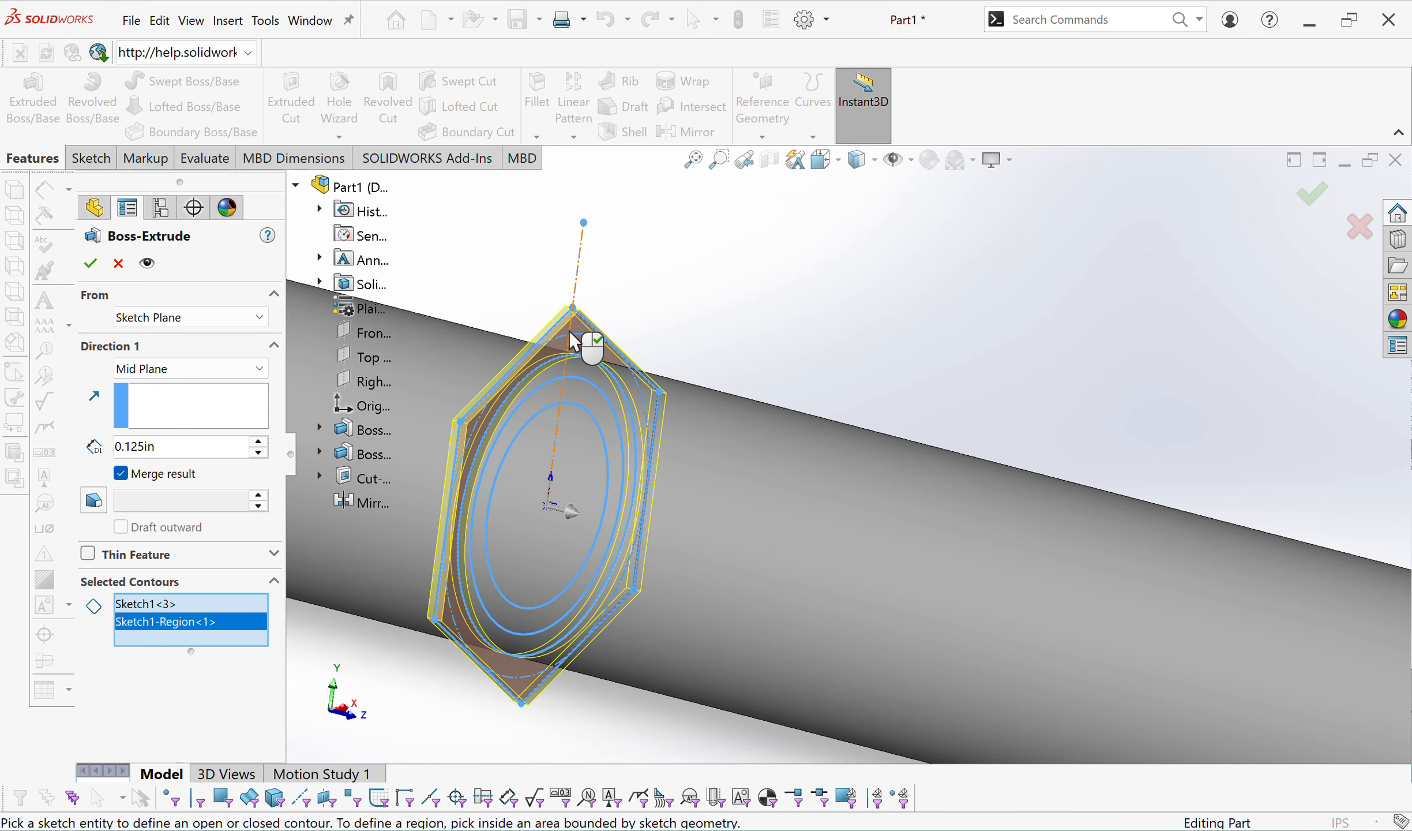
pyautogui.scroll(10, 668, 365)
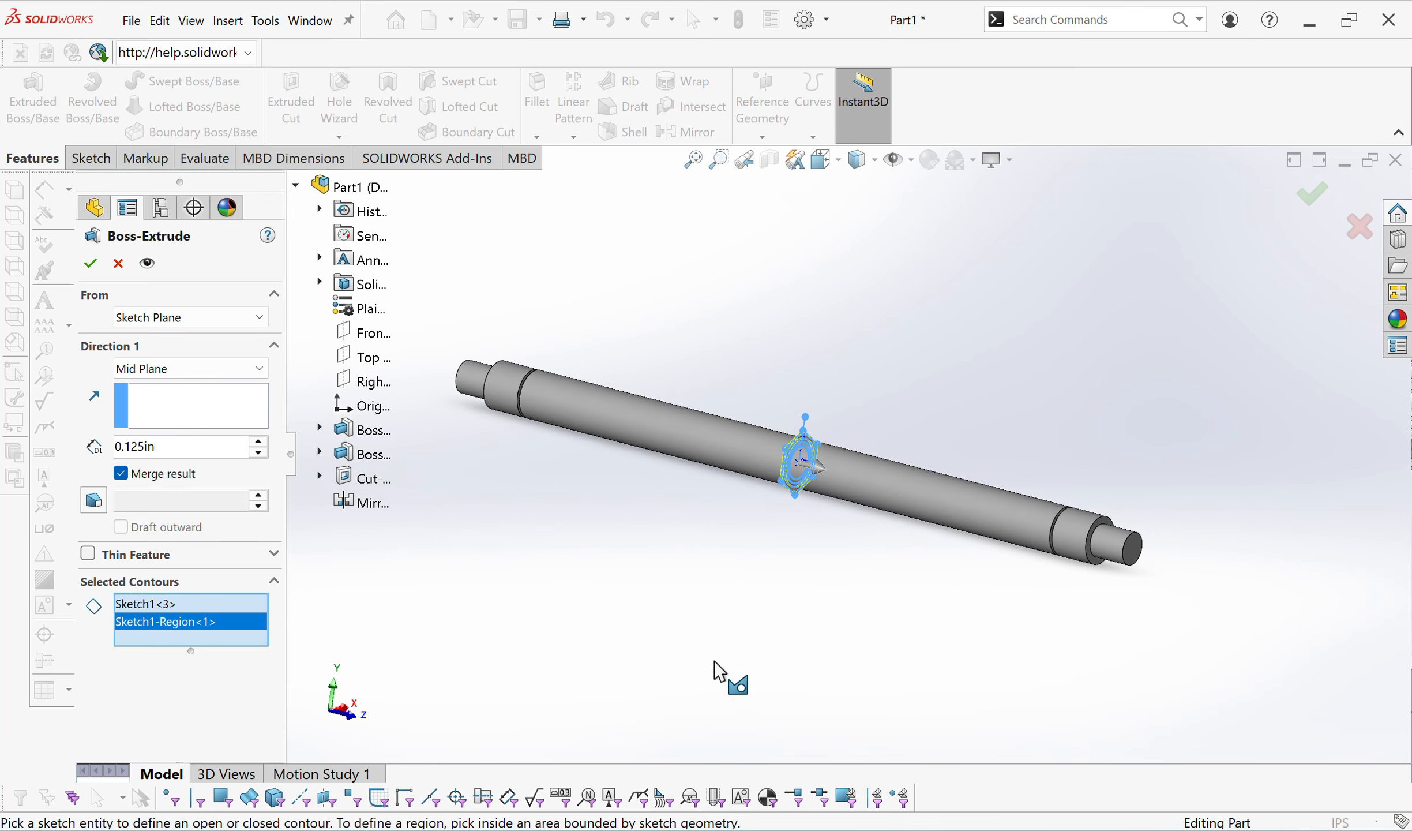
# Switch to the Word drawing, check the lengths that define the hexagonal section, and return to SOLIDWORKS.
pyautogui.click(879, 829)
pyautogui.click(878, 829)
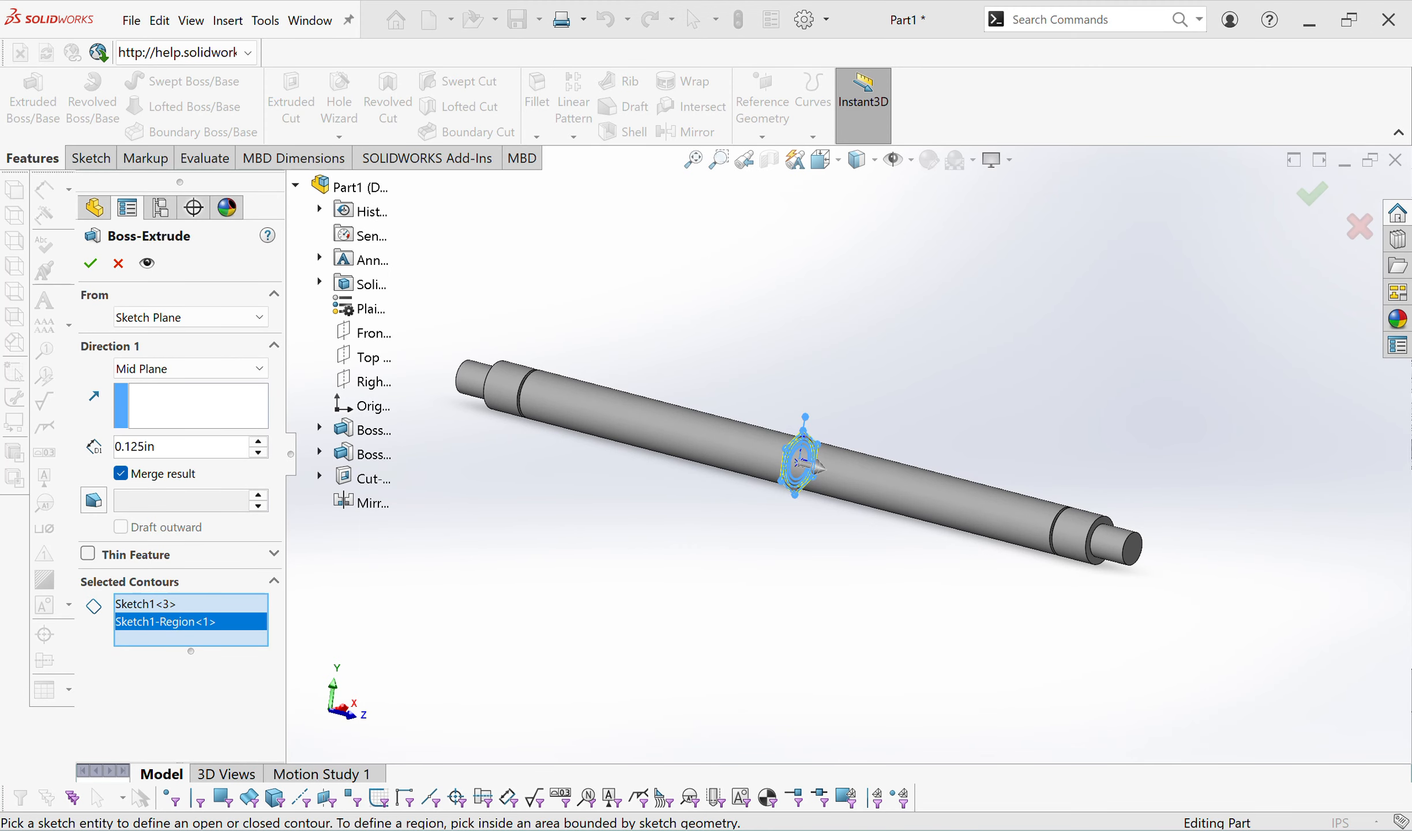
pyautogui.rightClick(879, 830)
pyautogui.click(844, 796)
pyautogui.moveTo(961, 829)
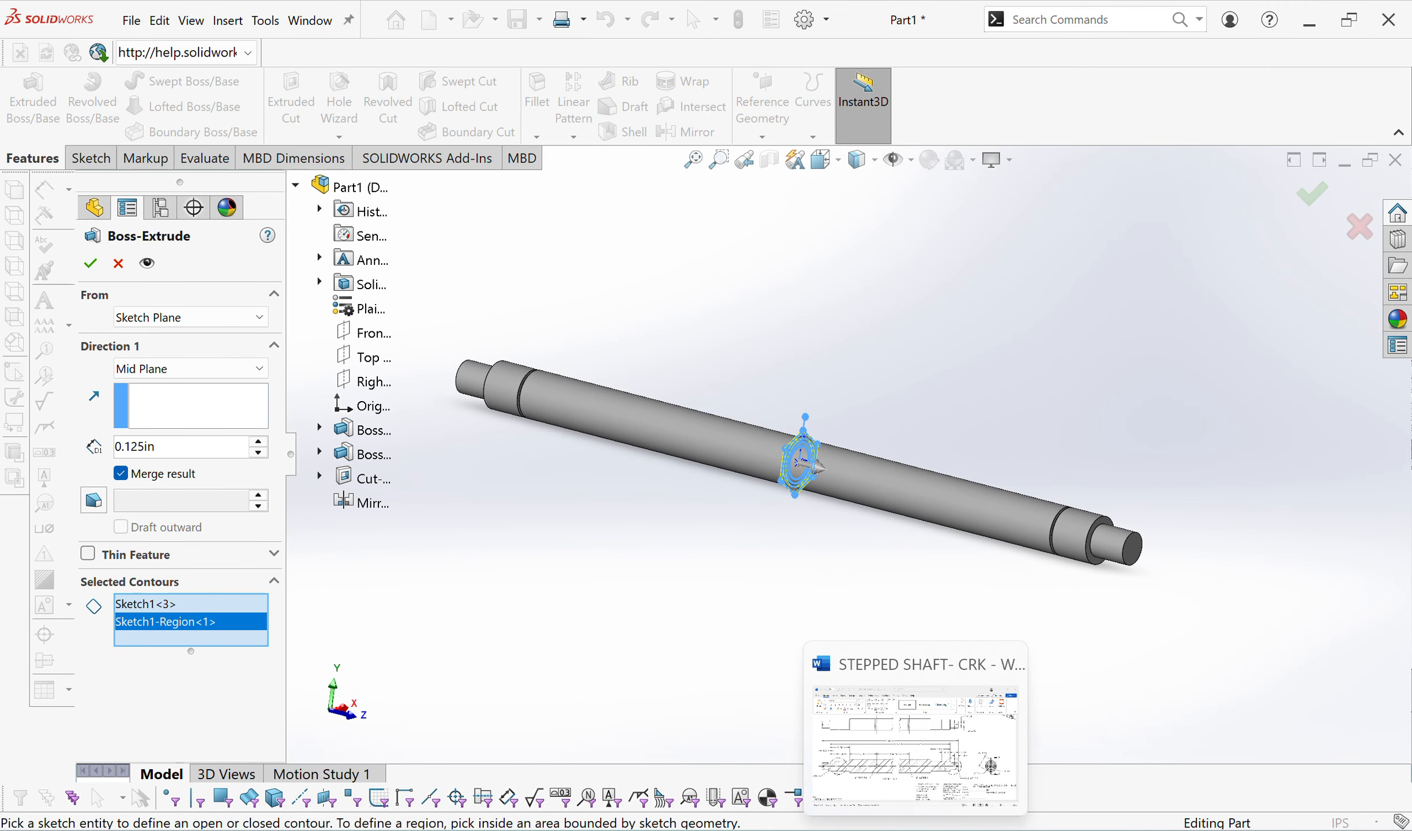
pyautogui.click(879, 658)
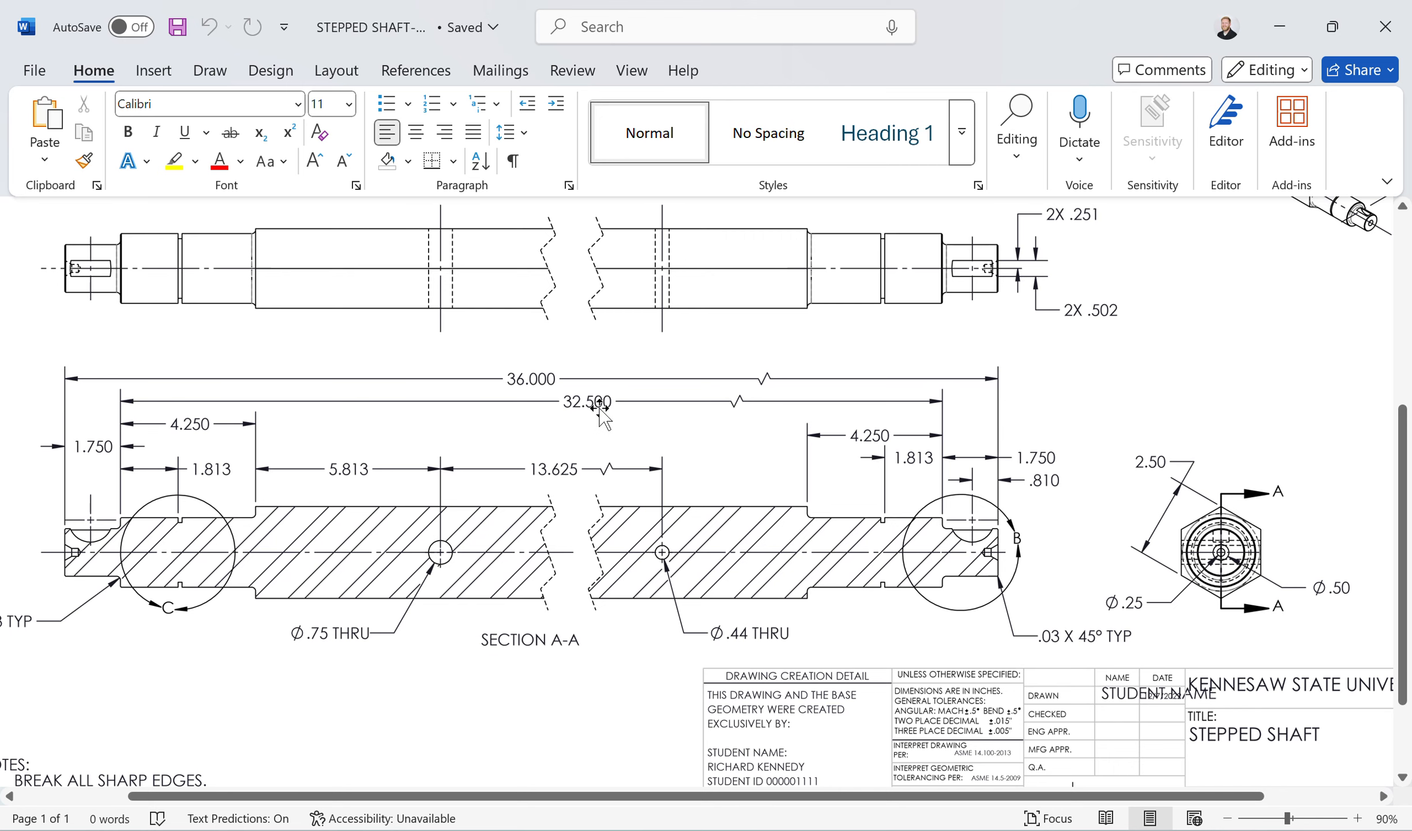
pyautogui.click(1279, 26)
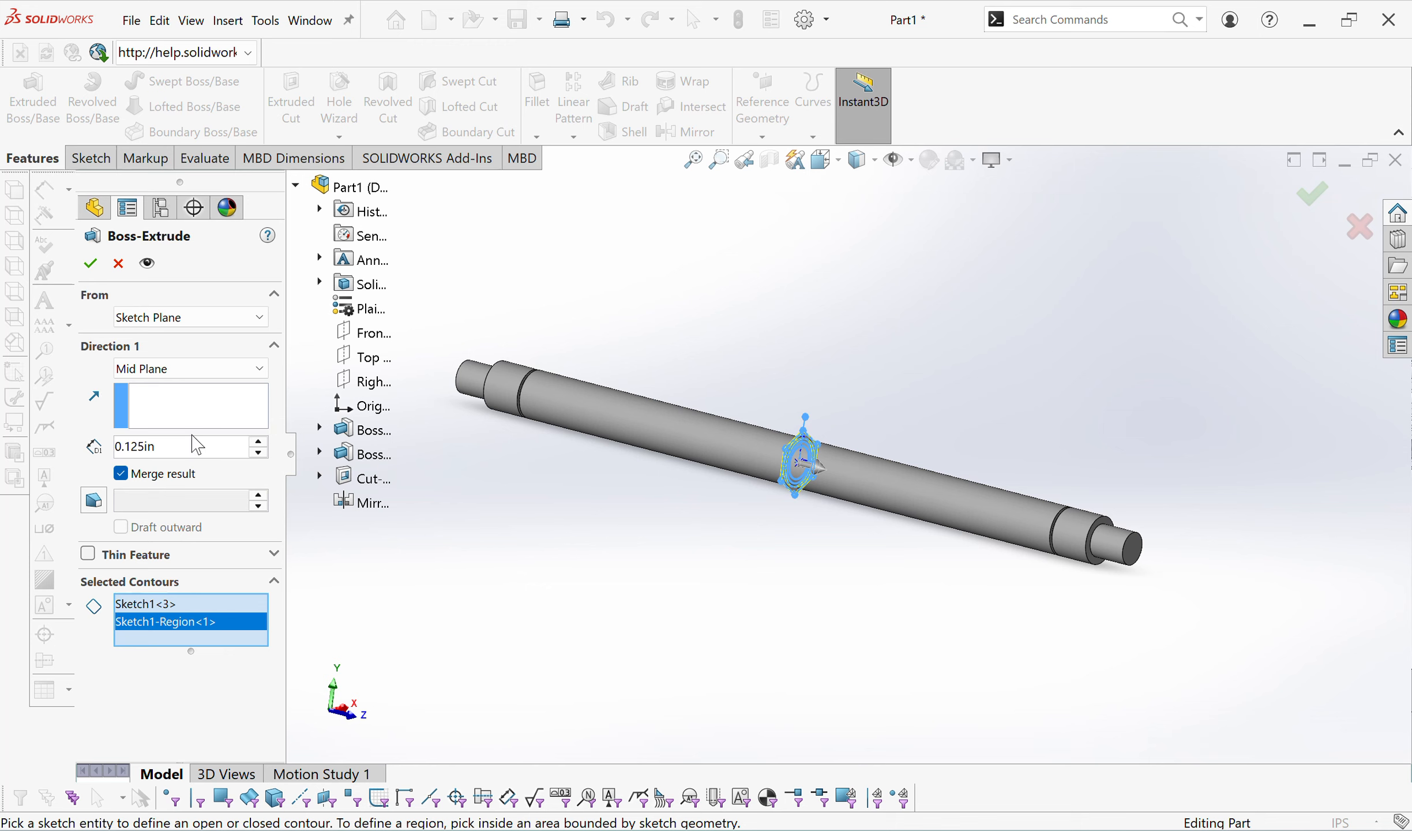
# Set the hexagon boss's mid-plane depth to 32.5 in minus 8.5 in, and finish the extrusion.
pyautogui.click(183, 456)
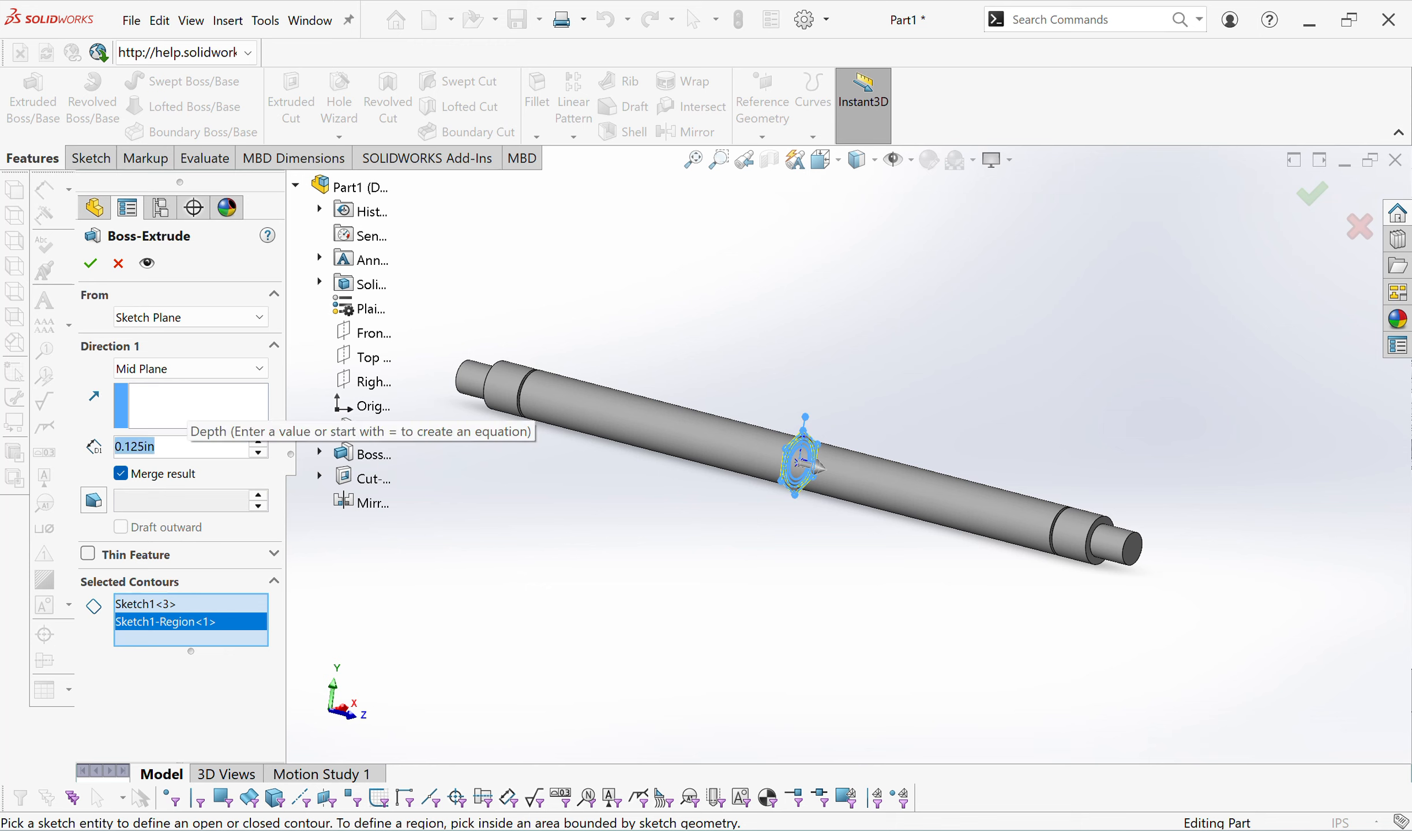
pyautogui.write('32.')
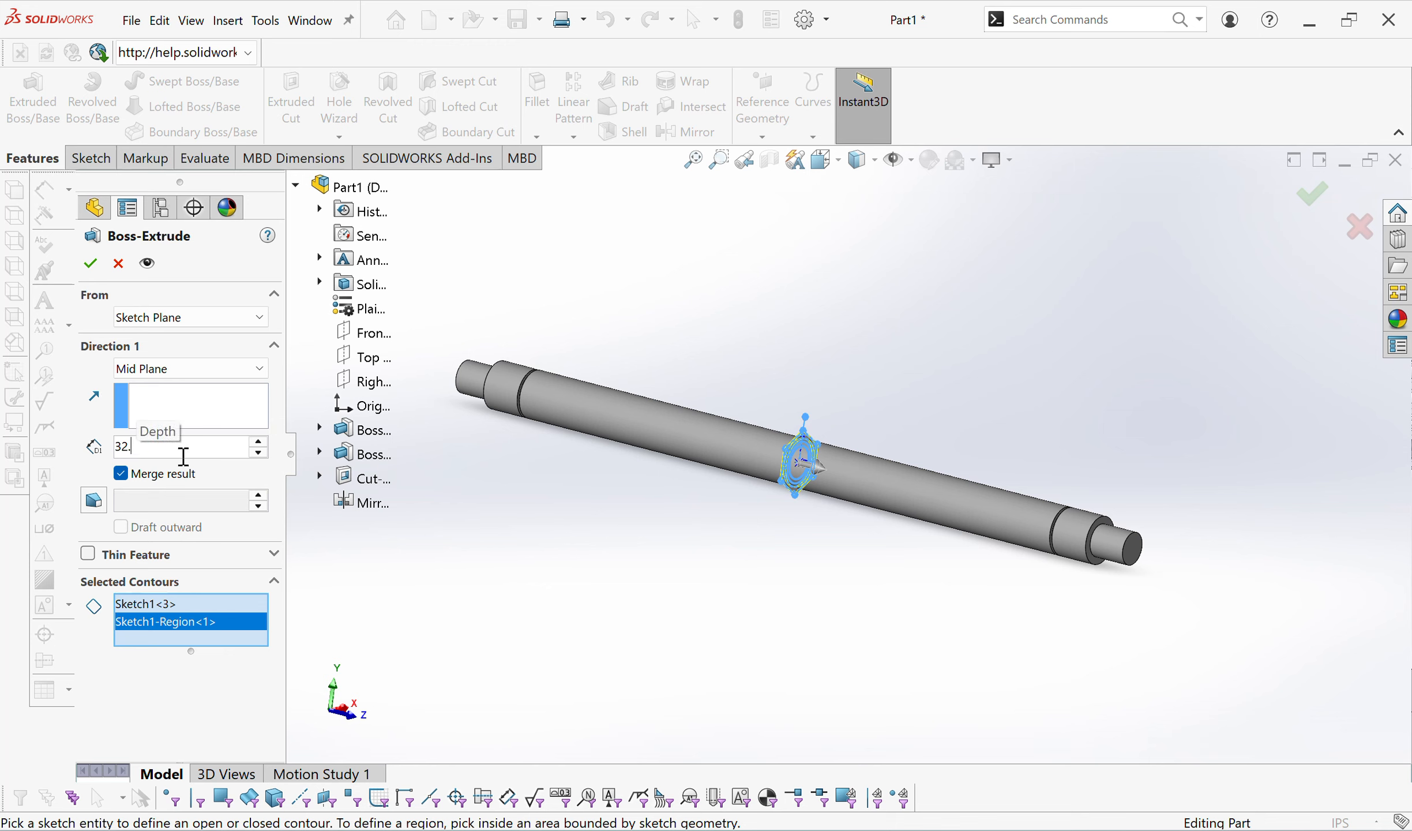
pyautogui.write('5')
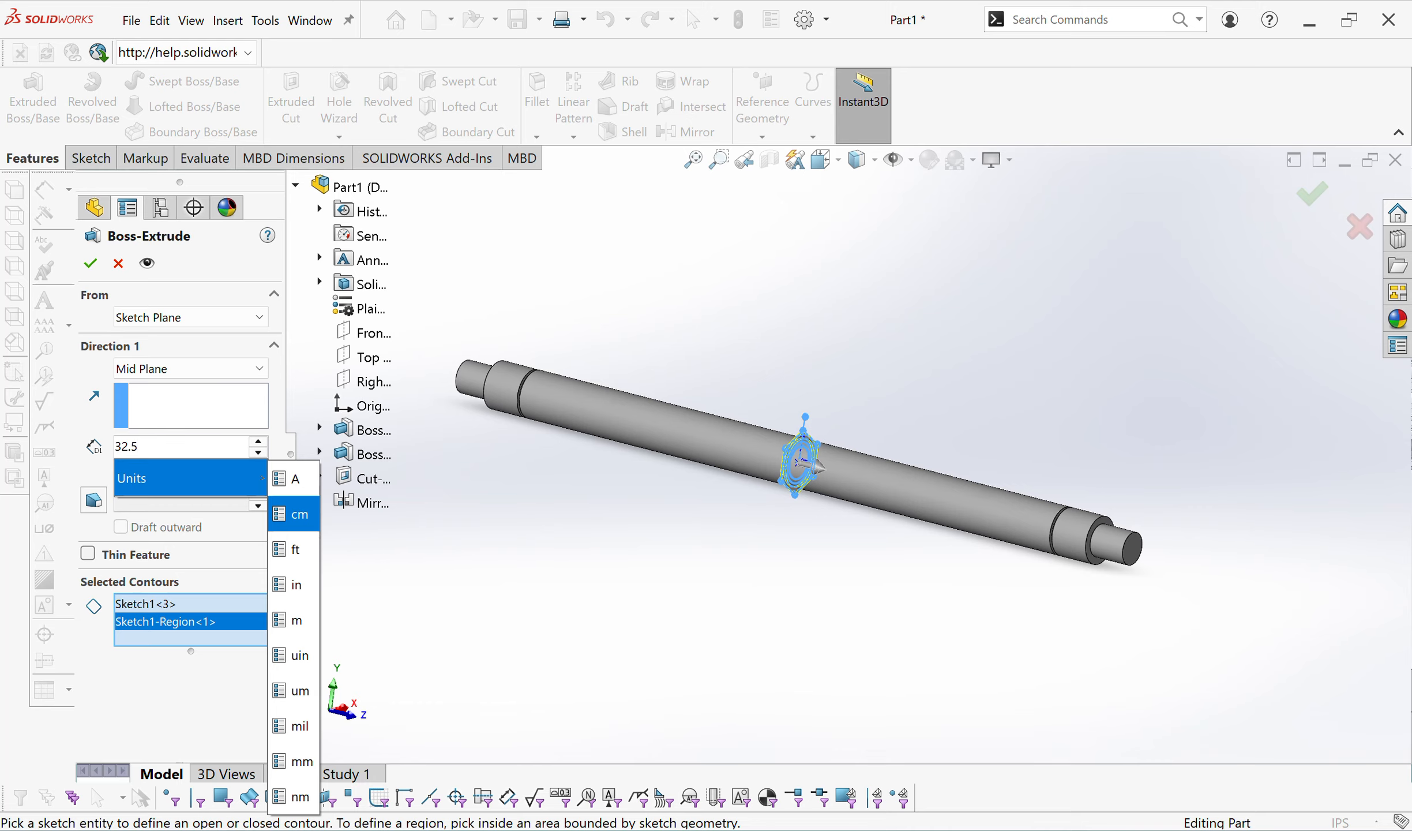
pyautogui.press('Return')
pyautogui.hotkey('alt', 'Tab')
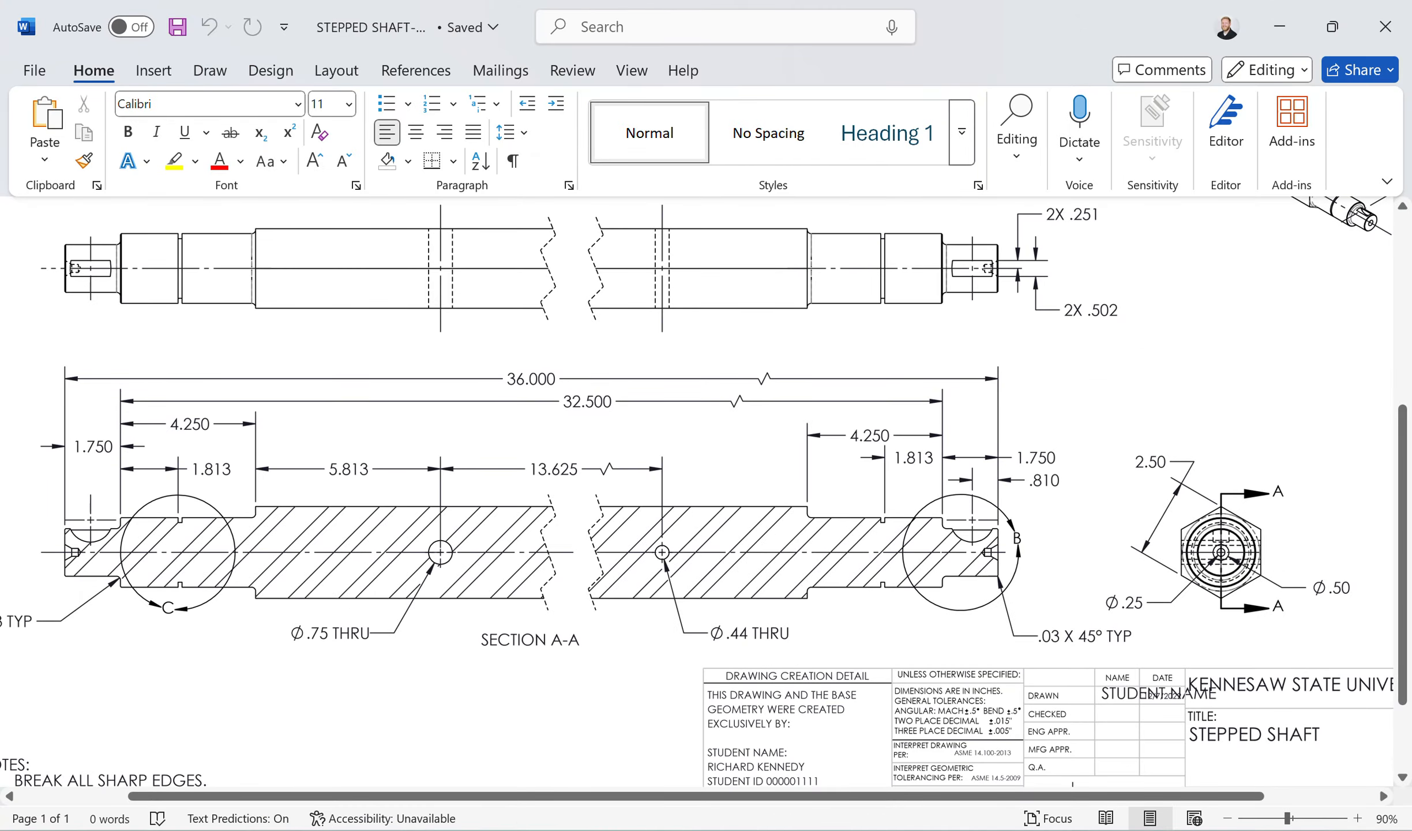
pyautogui.hotkey('alt', 'Tab')
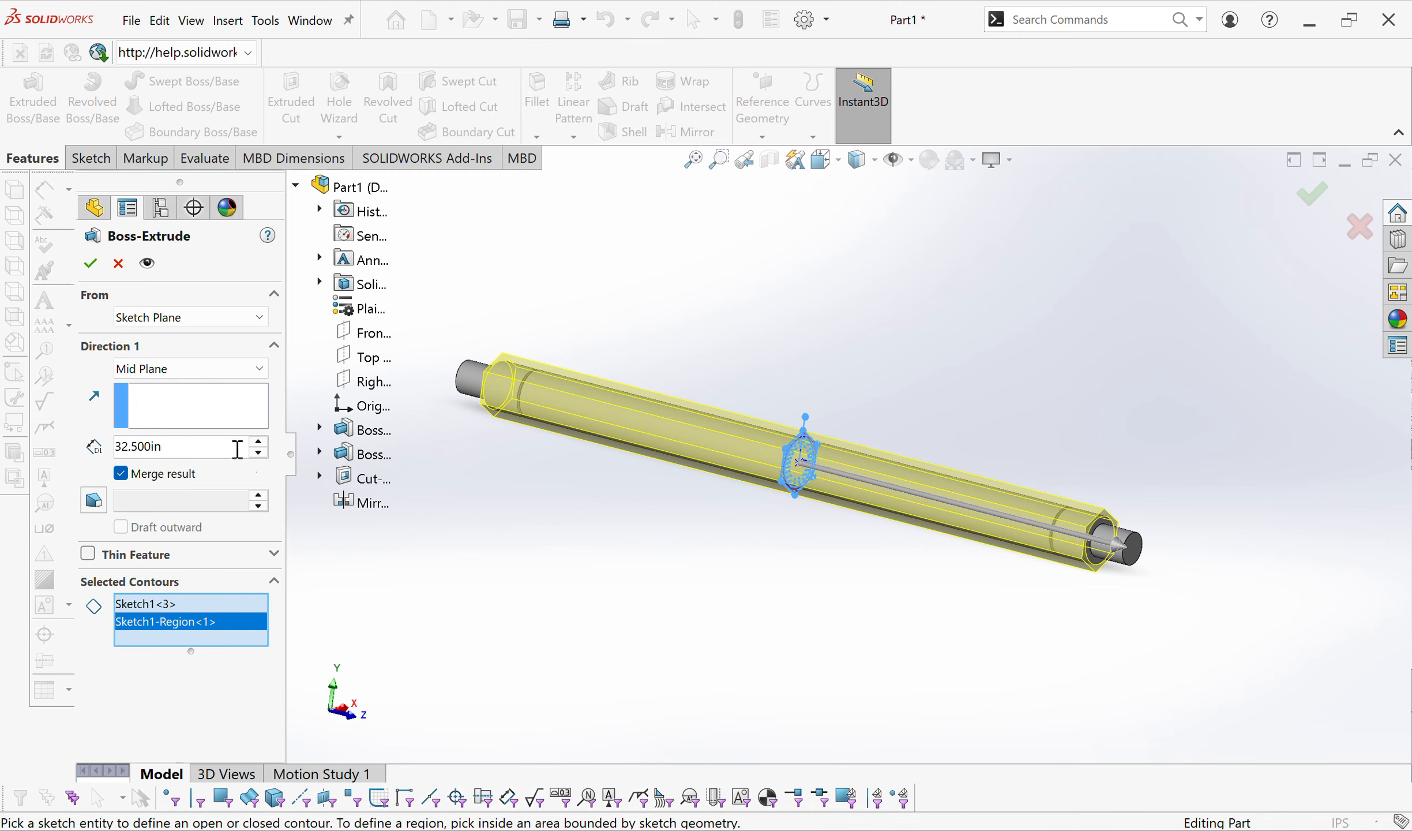
pyautogui.write('-')
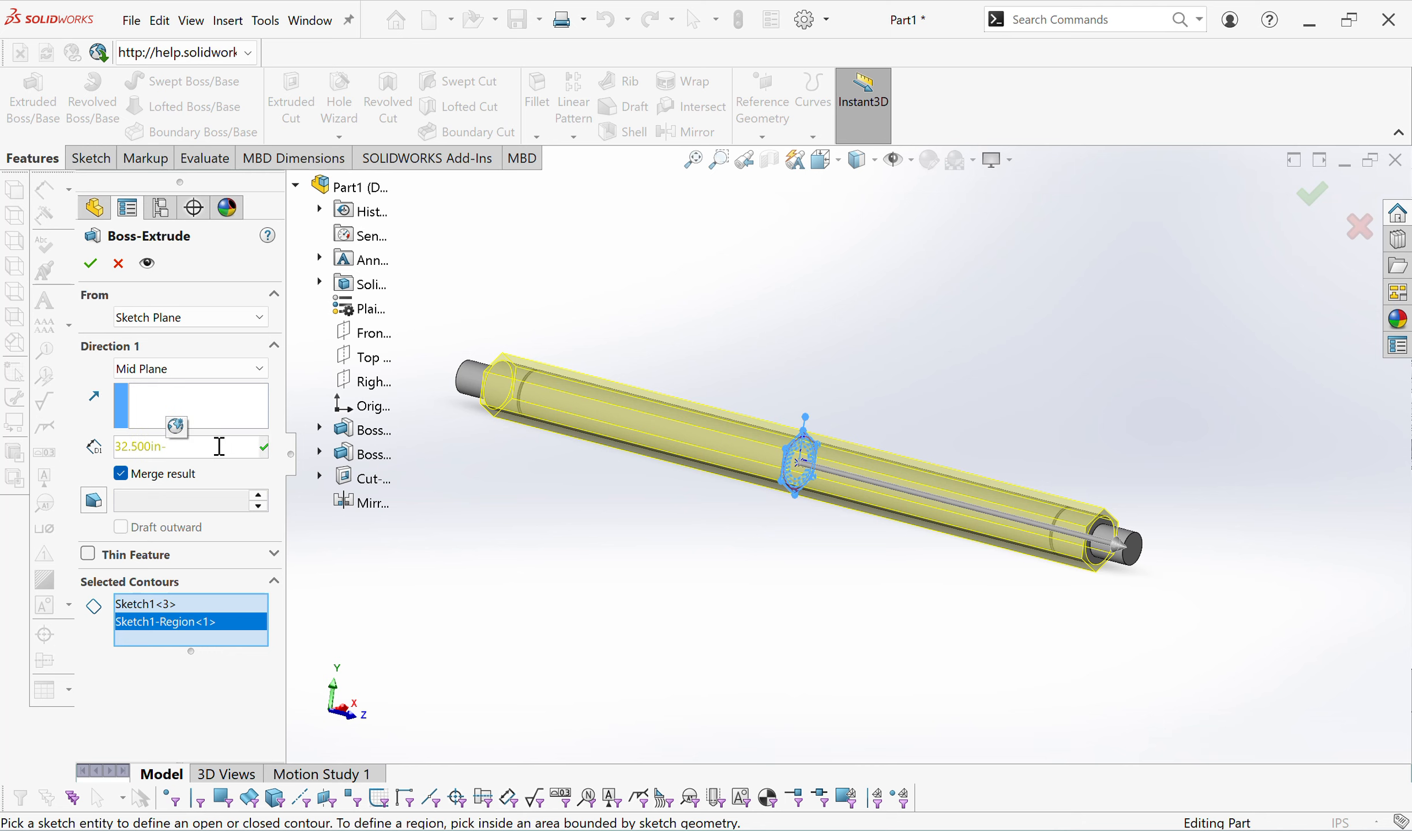
pyautogui.write('8.5')
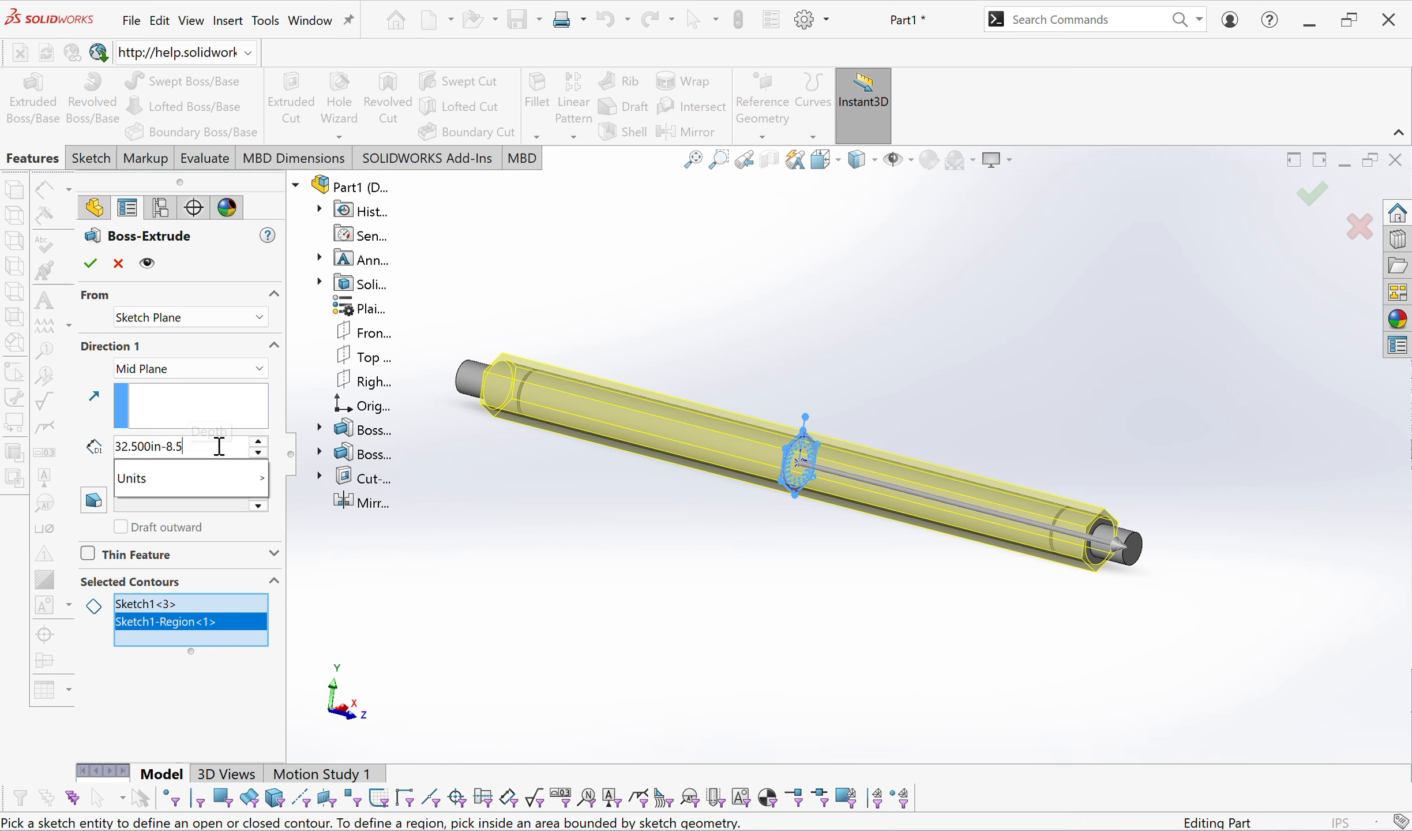
pyautogui.press('Return')
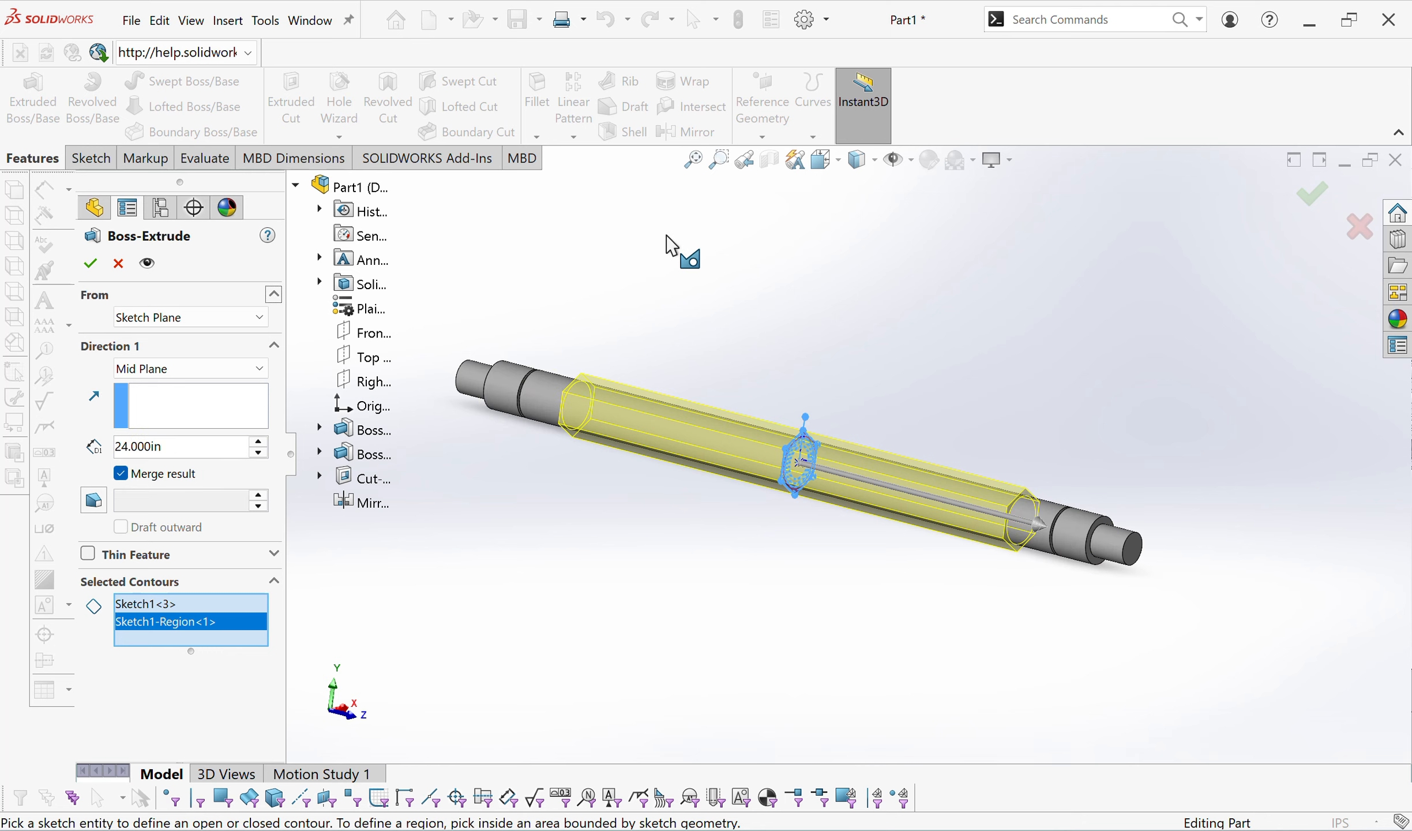
pyautogui.click(1311, 194)
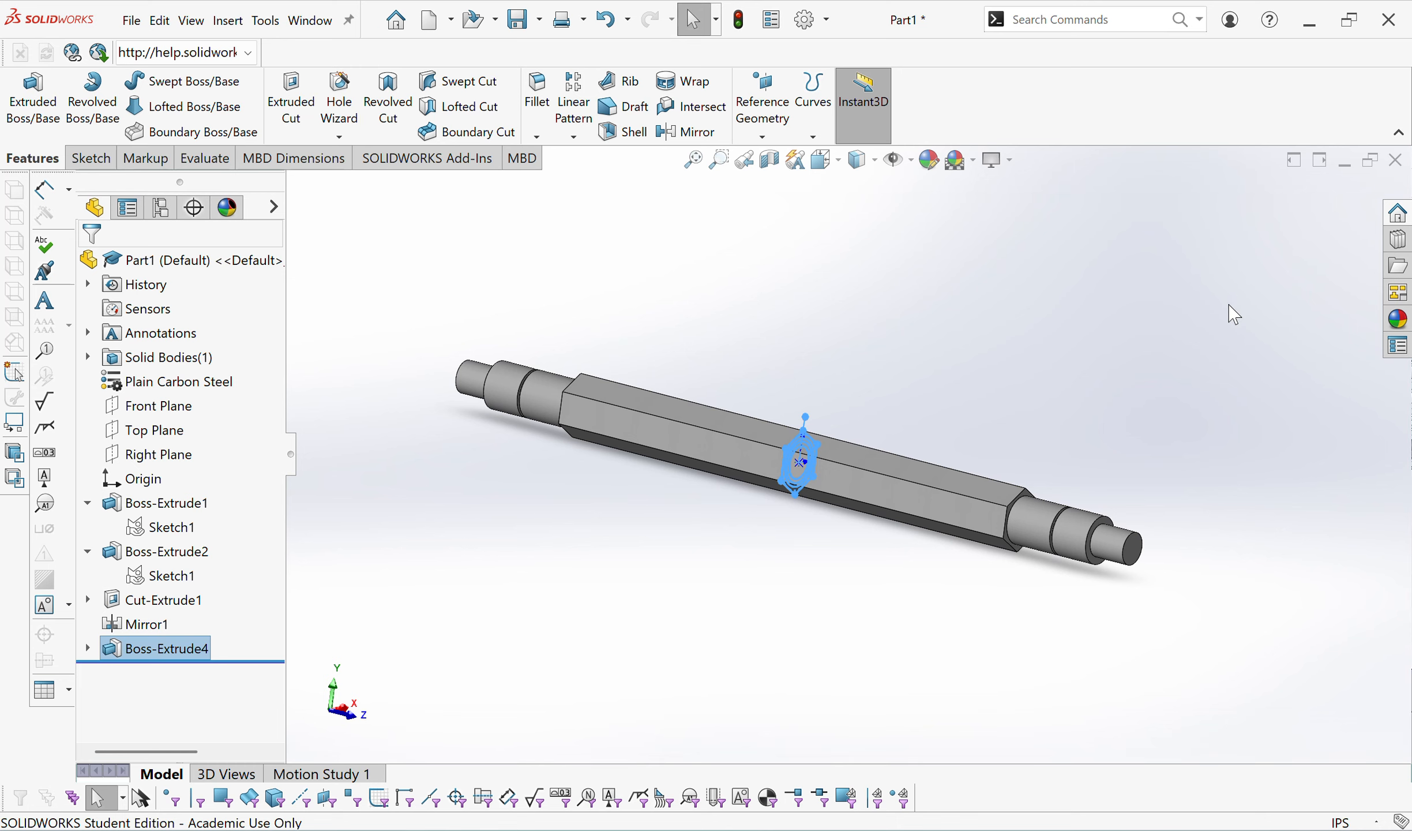
pyautogui.click(1233, 314)
# Start a Chamfer and select the outer circular edges at both ends of the shaft.
pyautogui.moveTo(1229, 315)
pyautogui.mouseDown(button='middle')
pyautogui.moveTo(1182, 340)
pyautogui.moveTo(1226, 350)
pyautogui.moveTo(1222, 430)
pyautogui.mouseUp(button='middle')
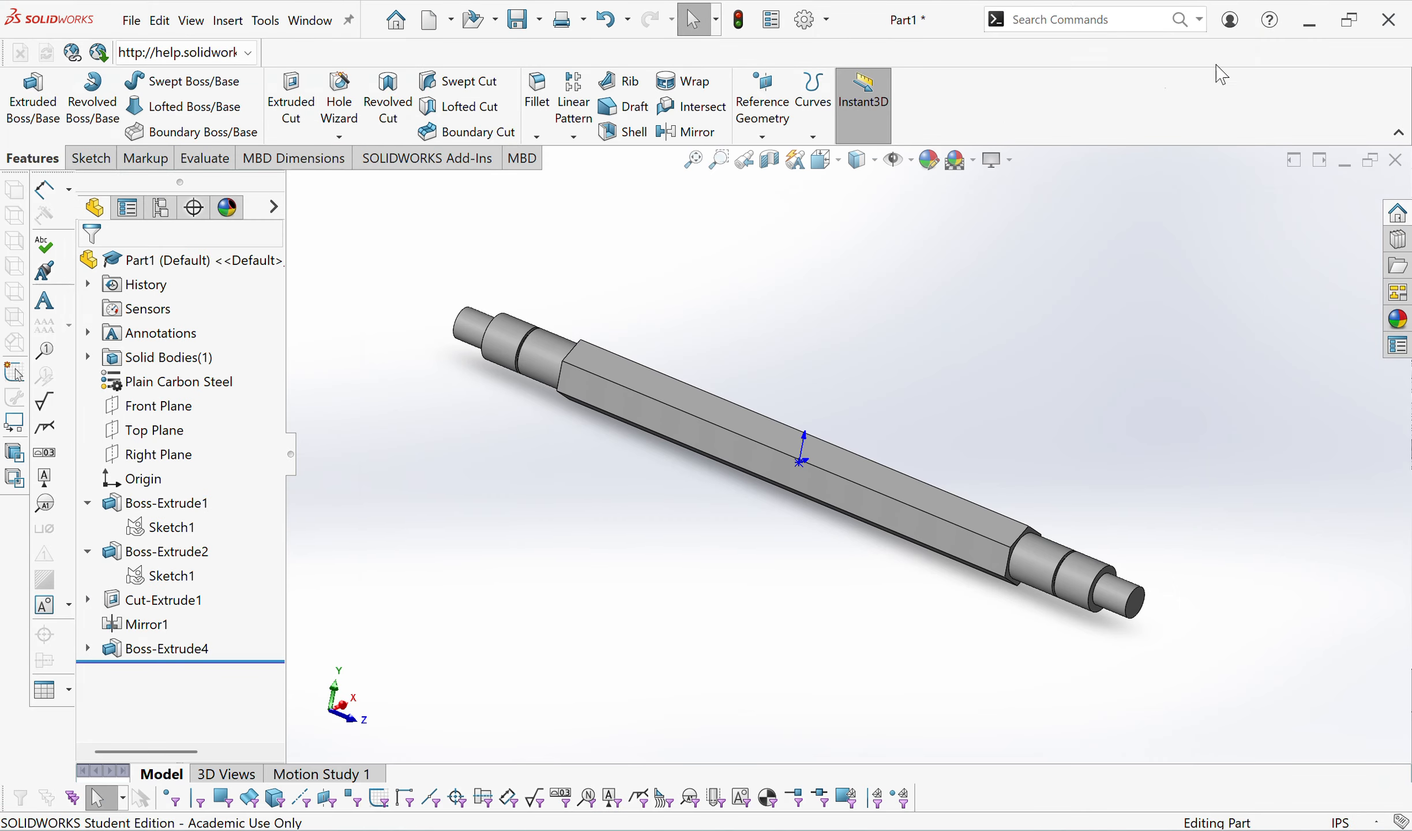
pyautogui.click(542, 138)
pyautogui.click(574, 184)
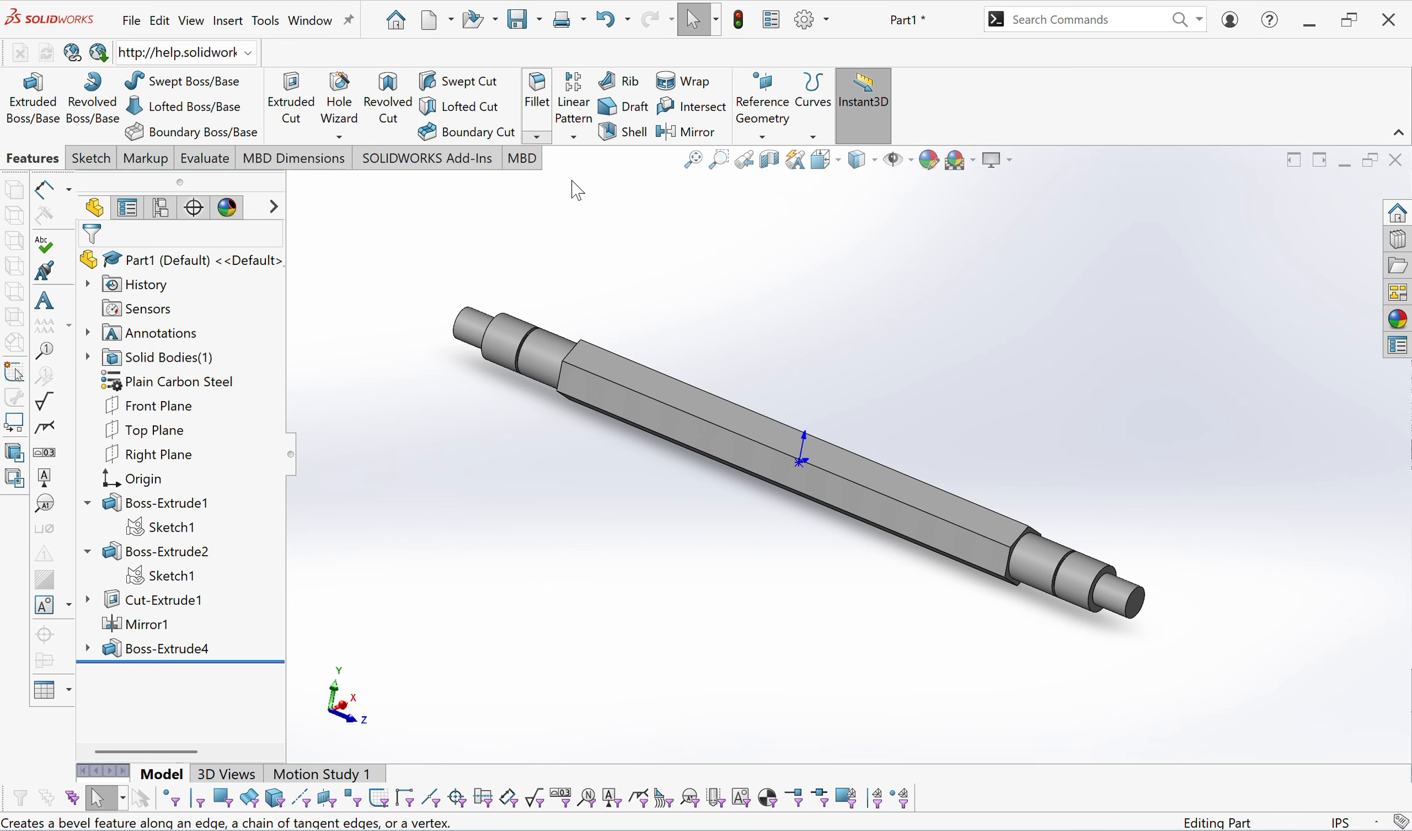
pyautogui.scroll(-3, 1140, 600)
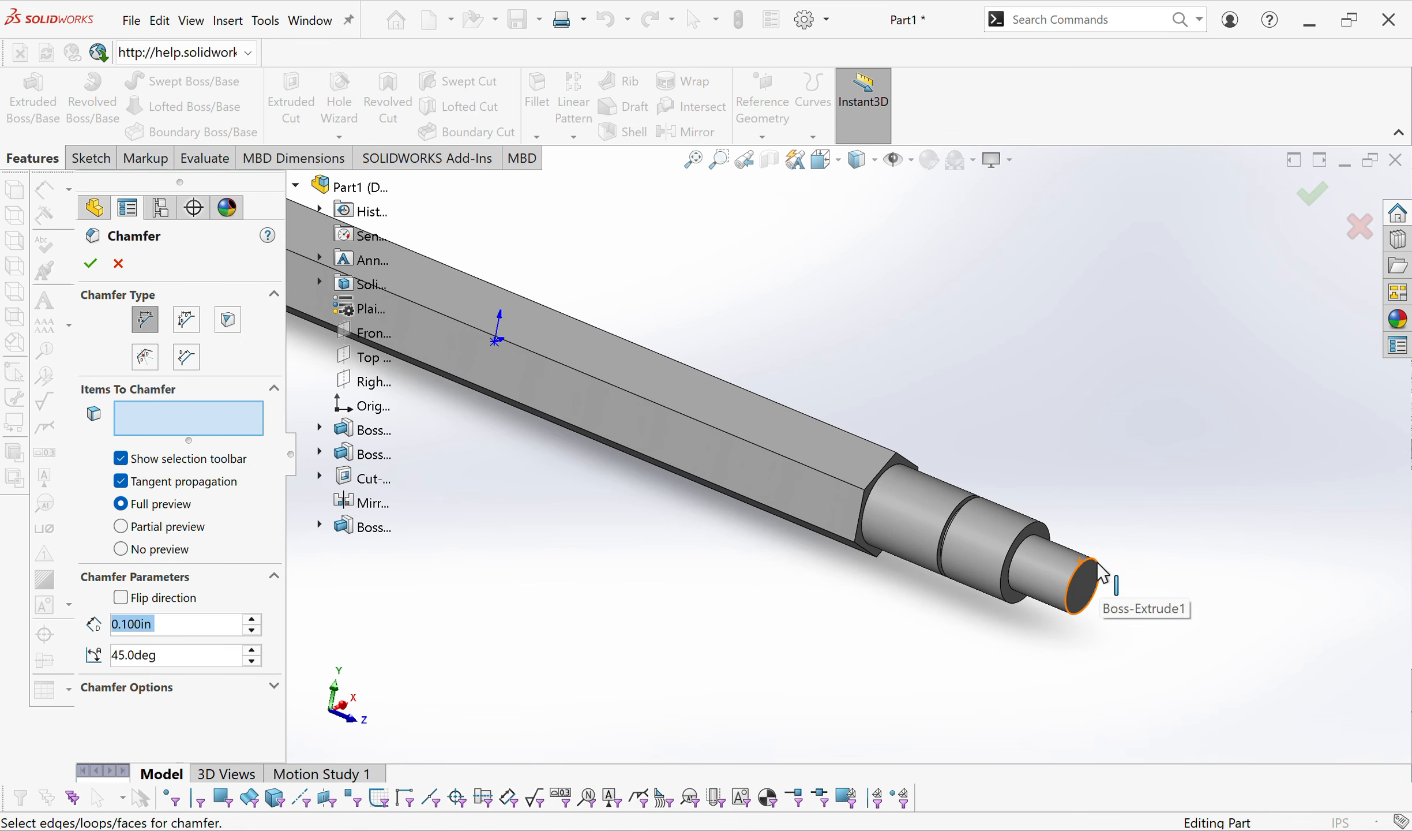
pyautogui.click(1097, 563)
pyautogui.scroll(3, 1098, 563)
pyautogui.scroll(-3, 453, 267)
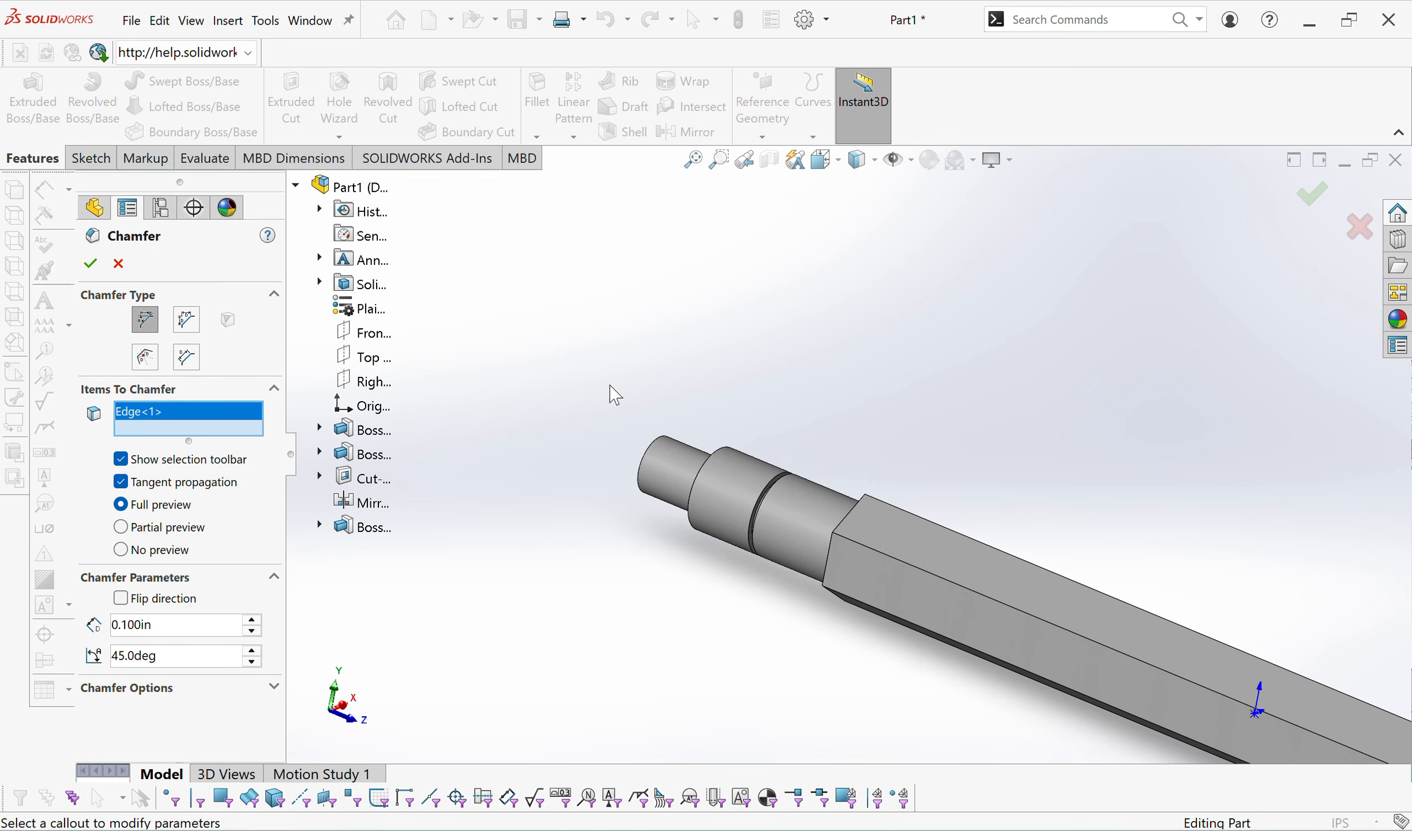
pyautogui.click(664, 441)
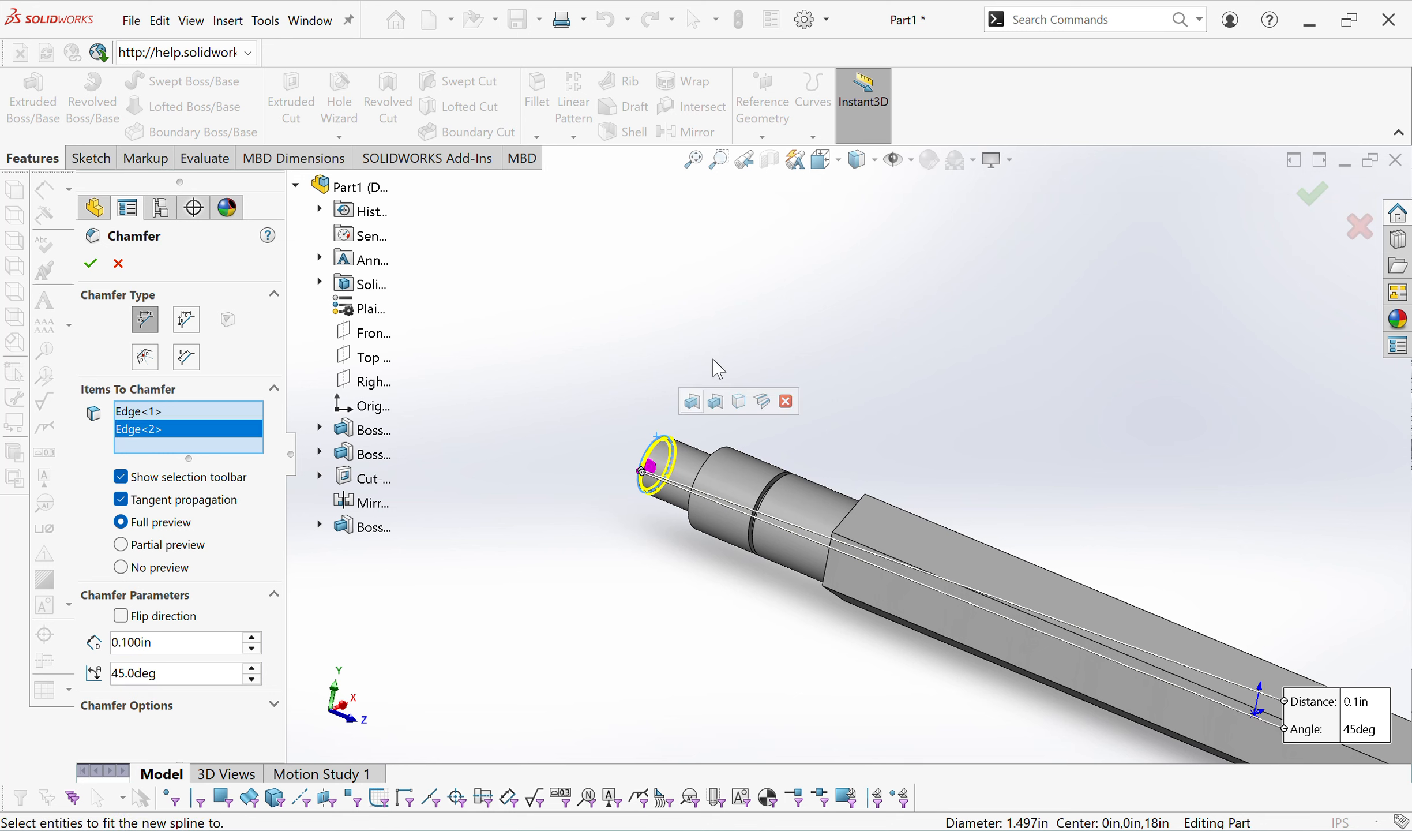
# Set the chamfer distance to 0.03 in, check it against the Word drawing, and finish the chamfer in SOLIDWORKS.
pyautogui.doubleClick(199, 641)
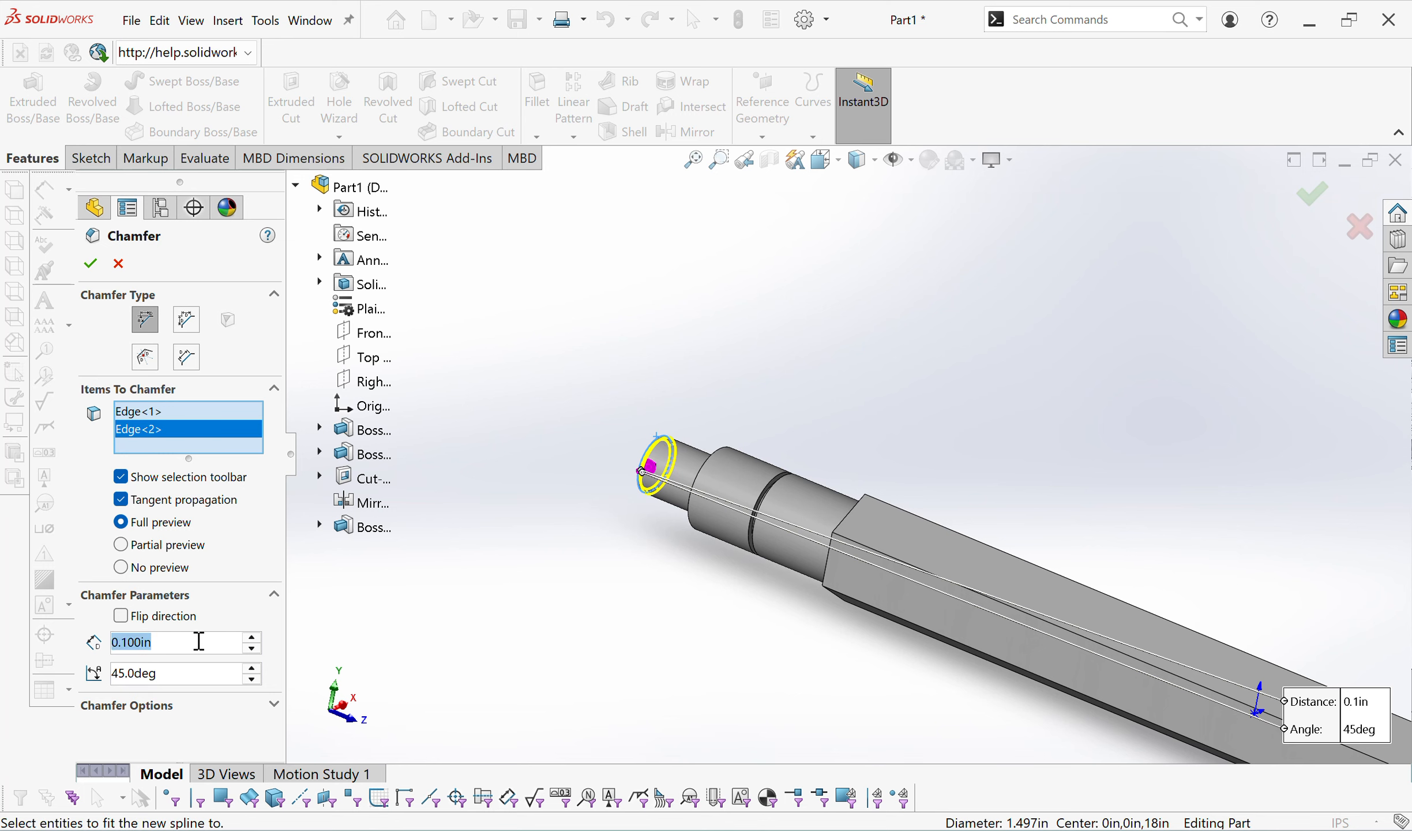
pyautogui.write('.03')
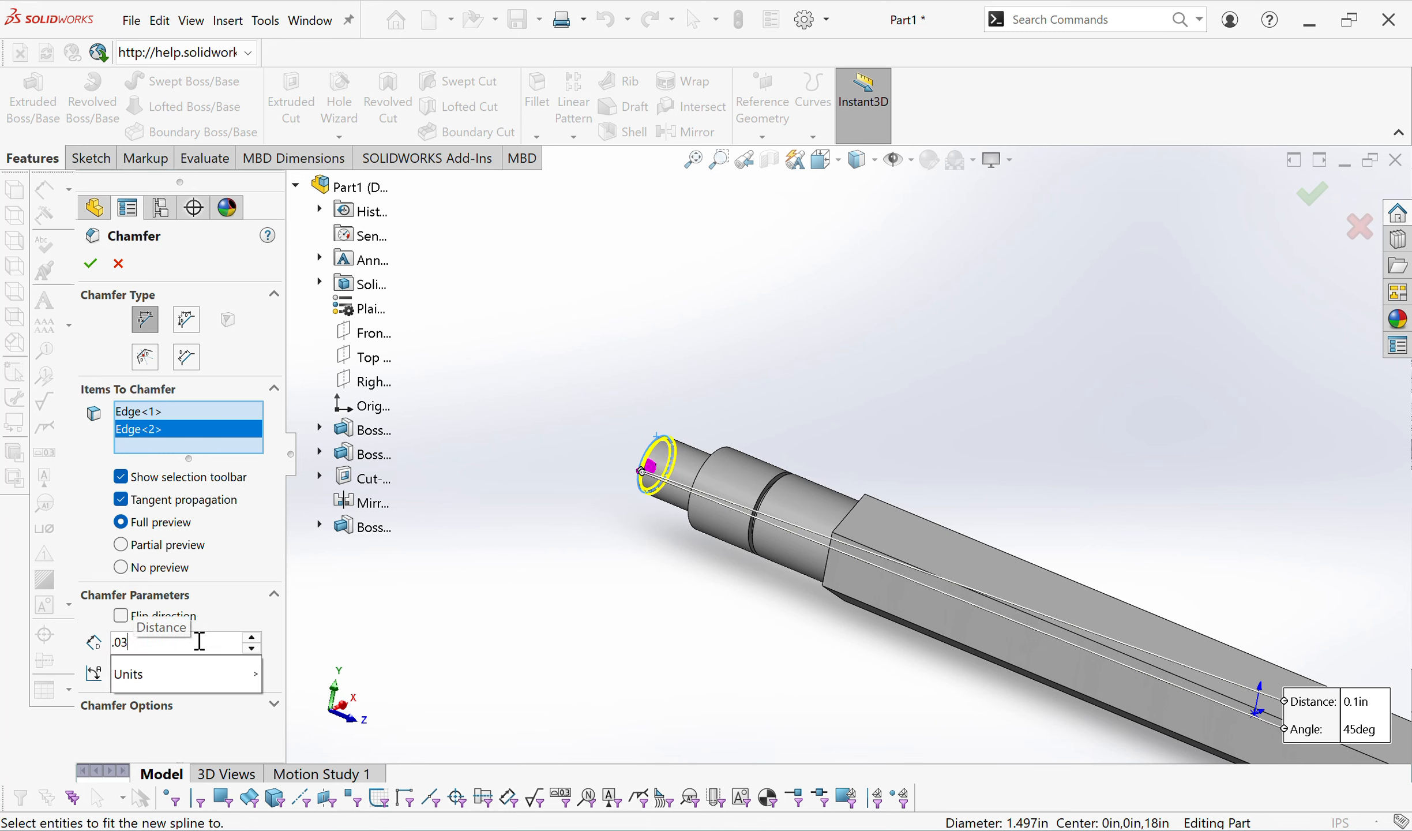
pyautogui.press('Return')
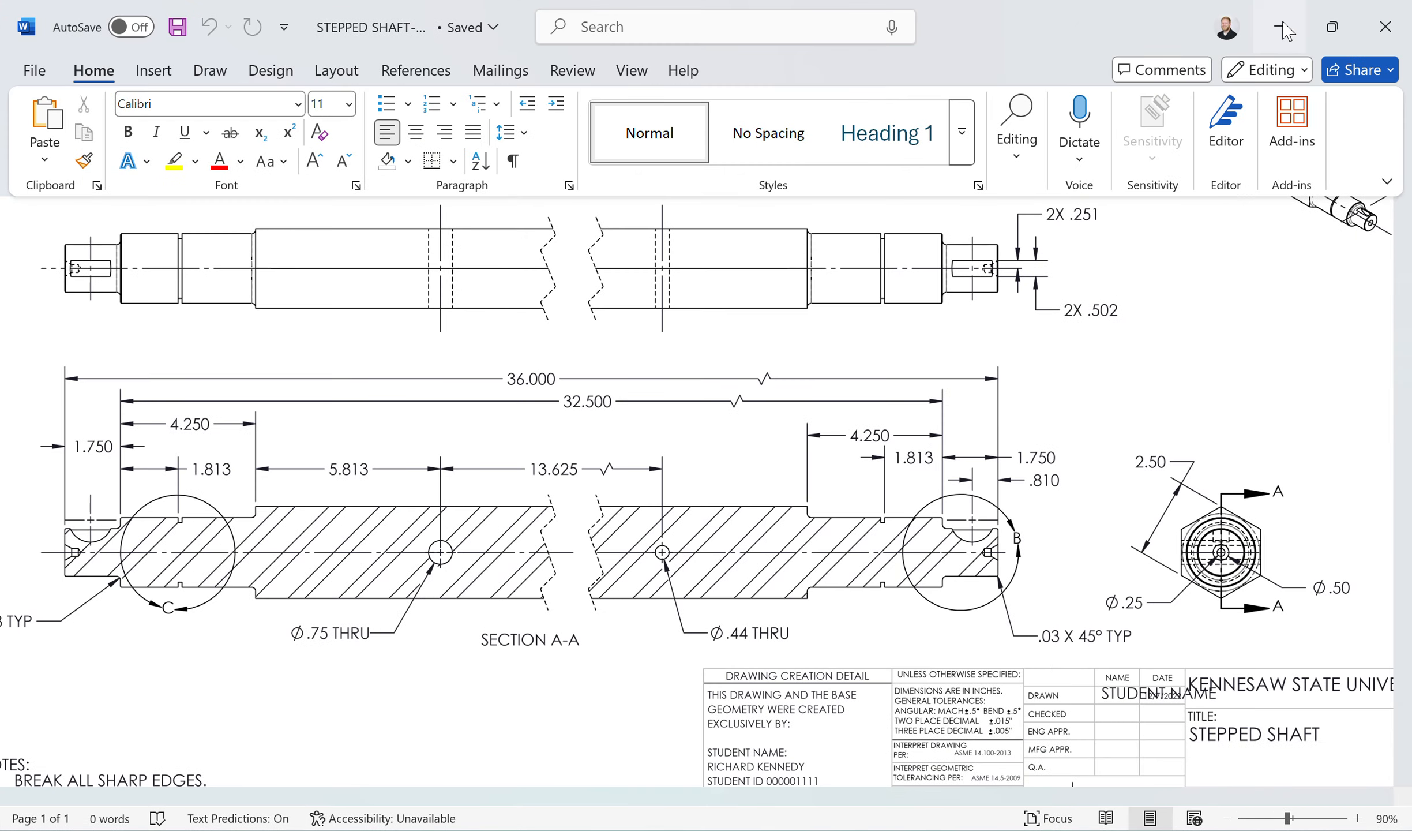
pyautogui.click(1279, 50)
pyautogui.scroll(-5, 1094, 609)
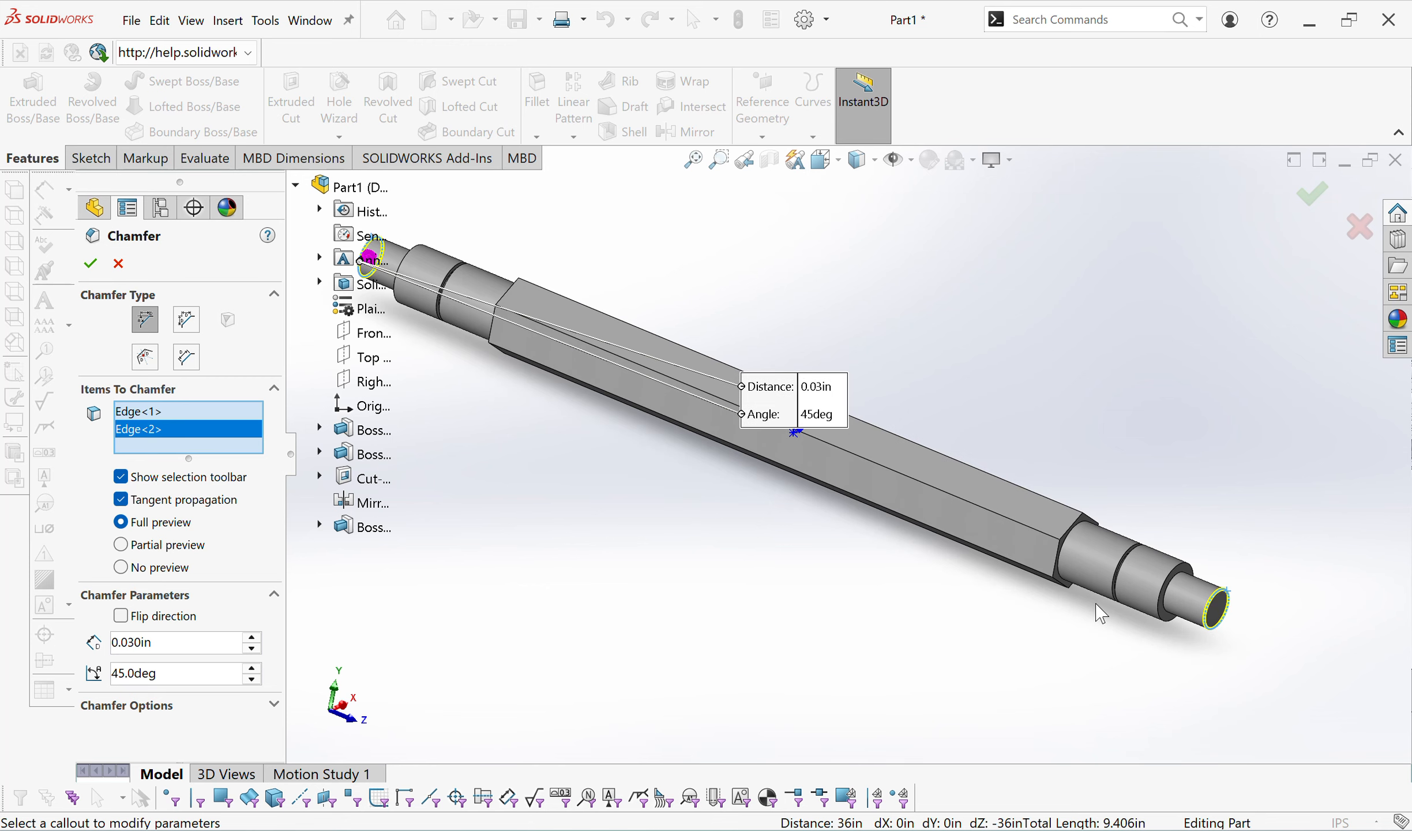
pyautogui.scroll(3, 781, 504)
pyautogui.scroll(-2, 695, 437)
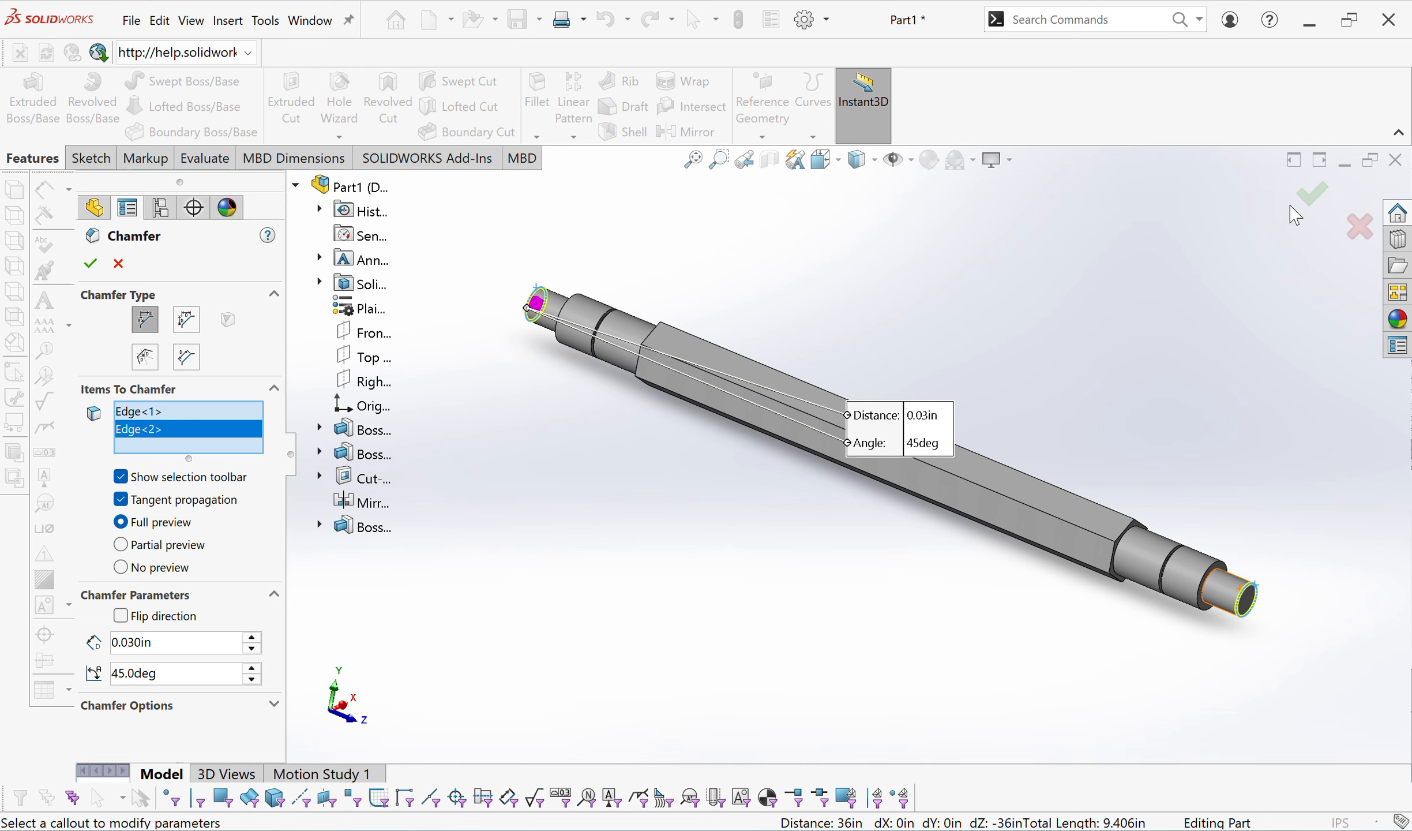
pyautogui.click(1309, 202)
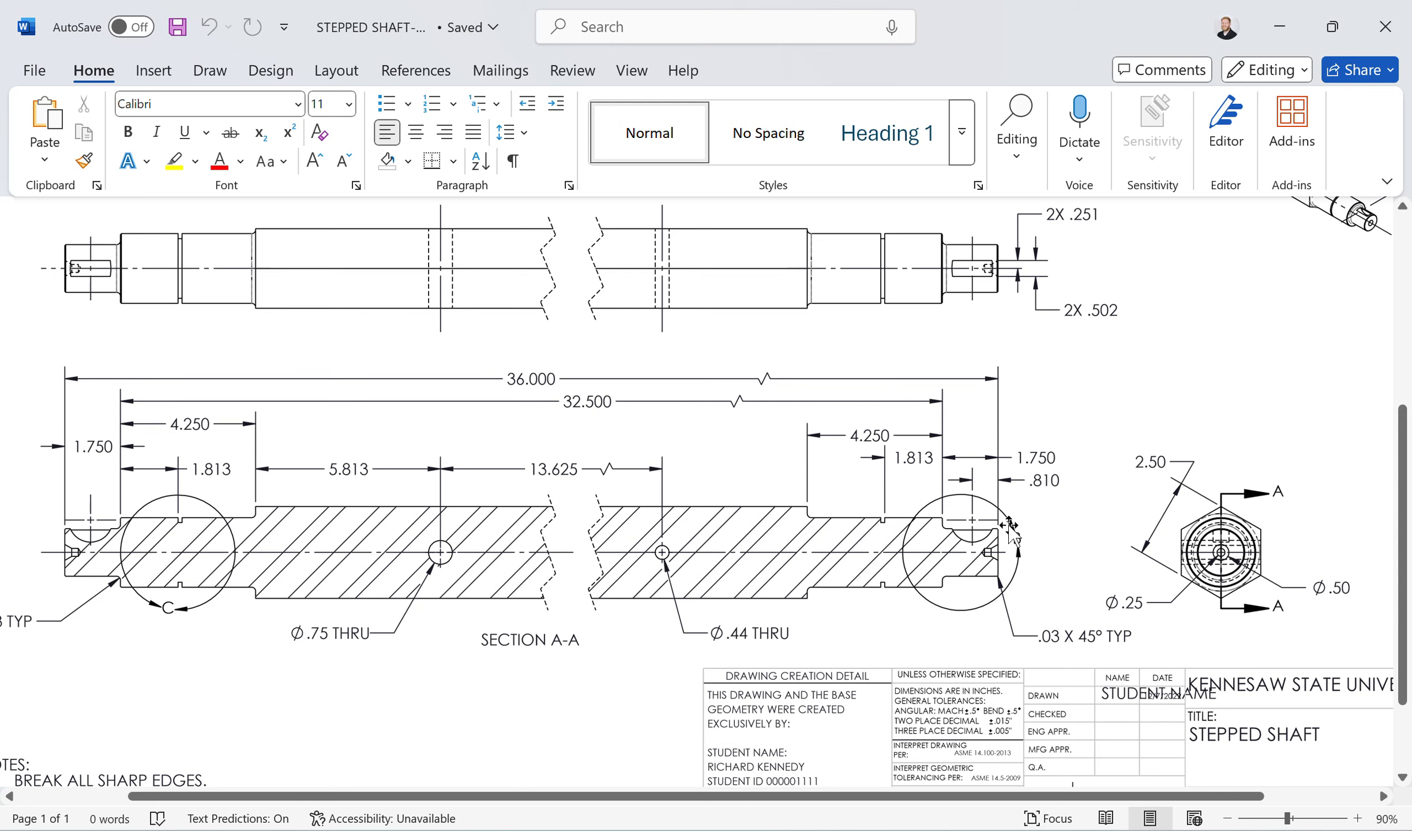
# Look up the typical shoulder fillet radius in the Word drawing, and return to SOLIDWORKS.
pyautogui.scroll(-1, 381, 585)
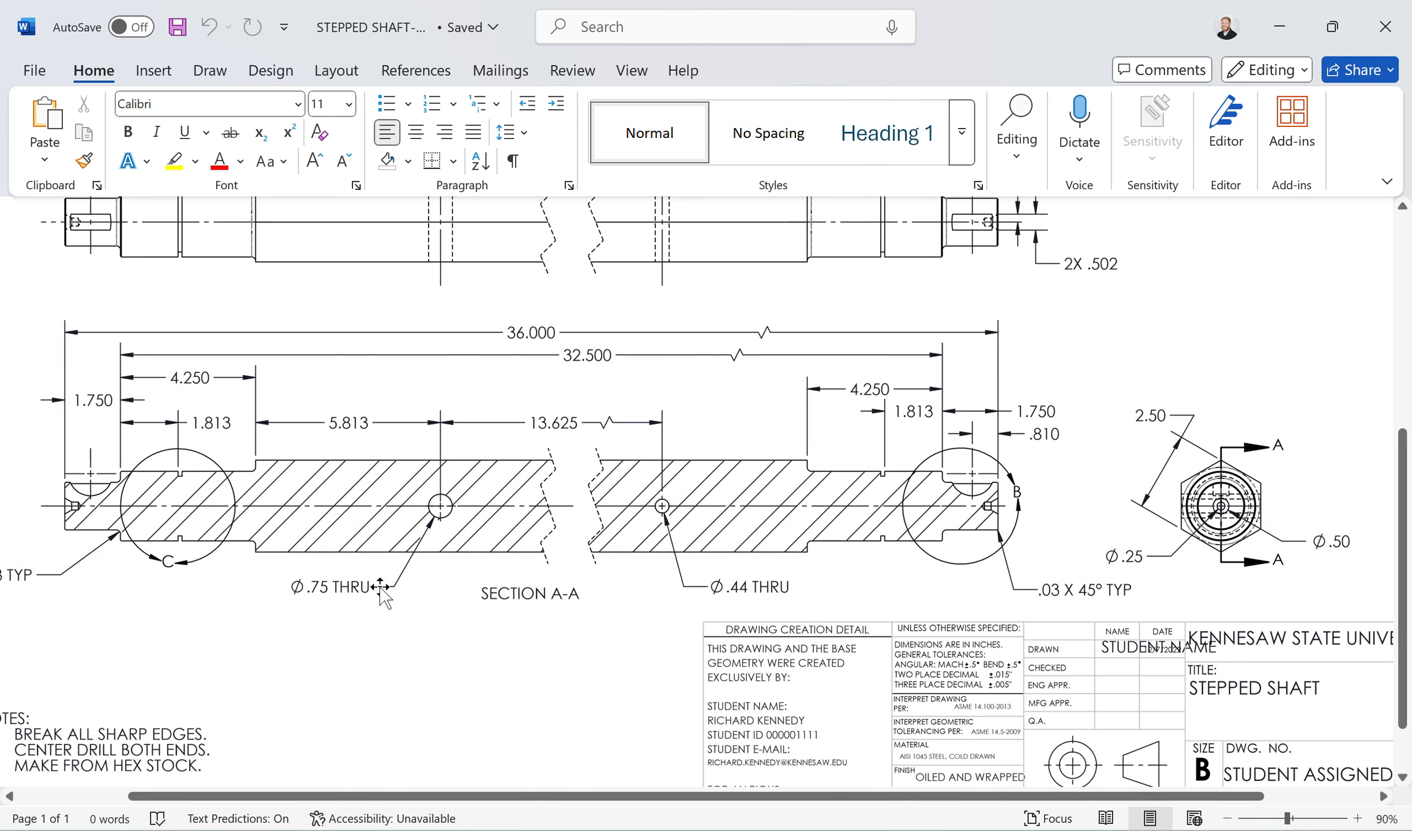
pyautogui.moveTo(416, 796); pyautogui.dragTo(339, 798)
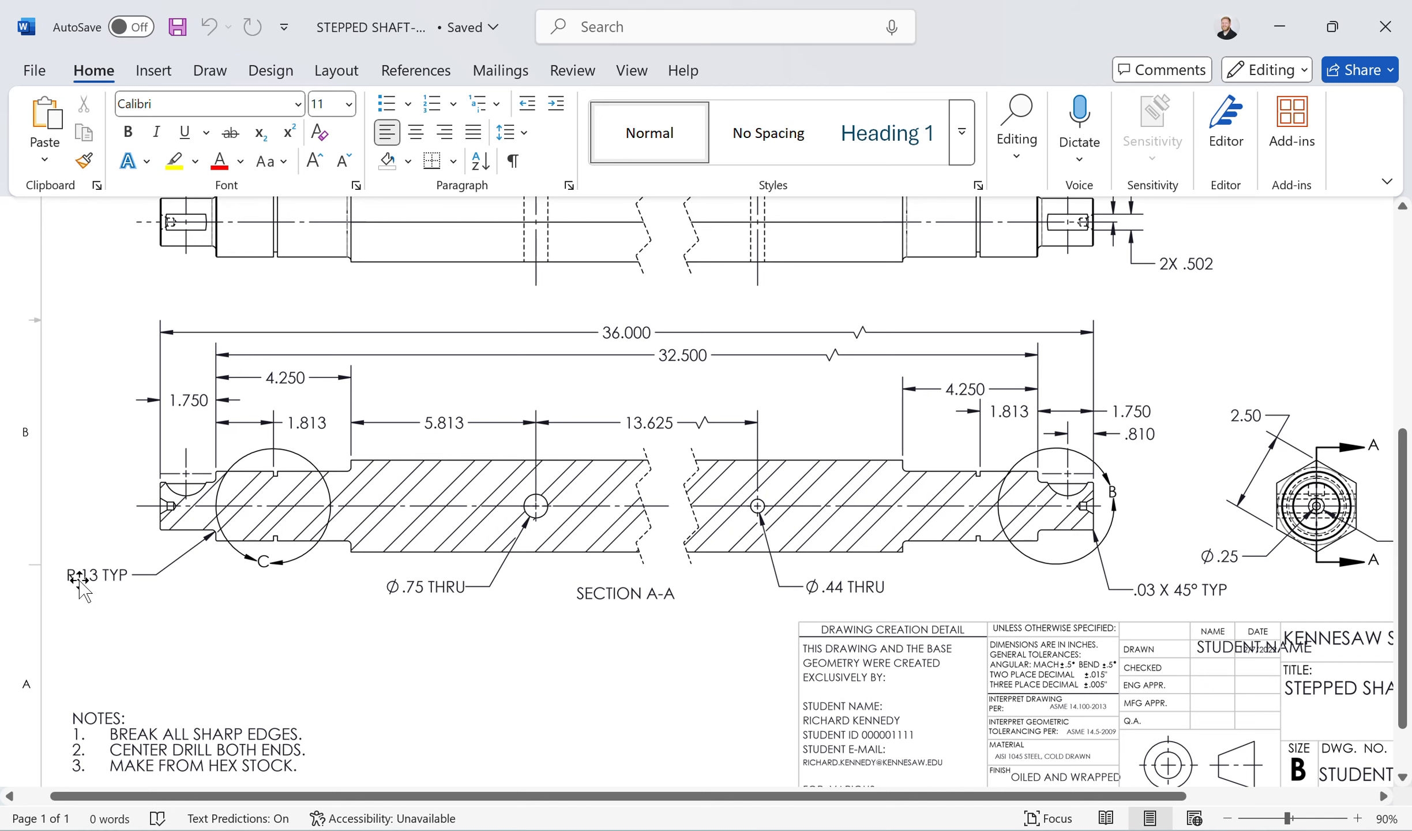
pyautogui.click(1280, 27)
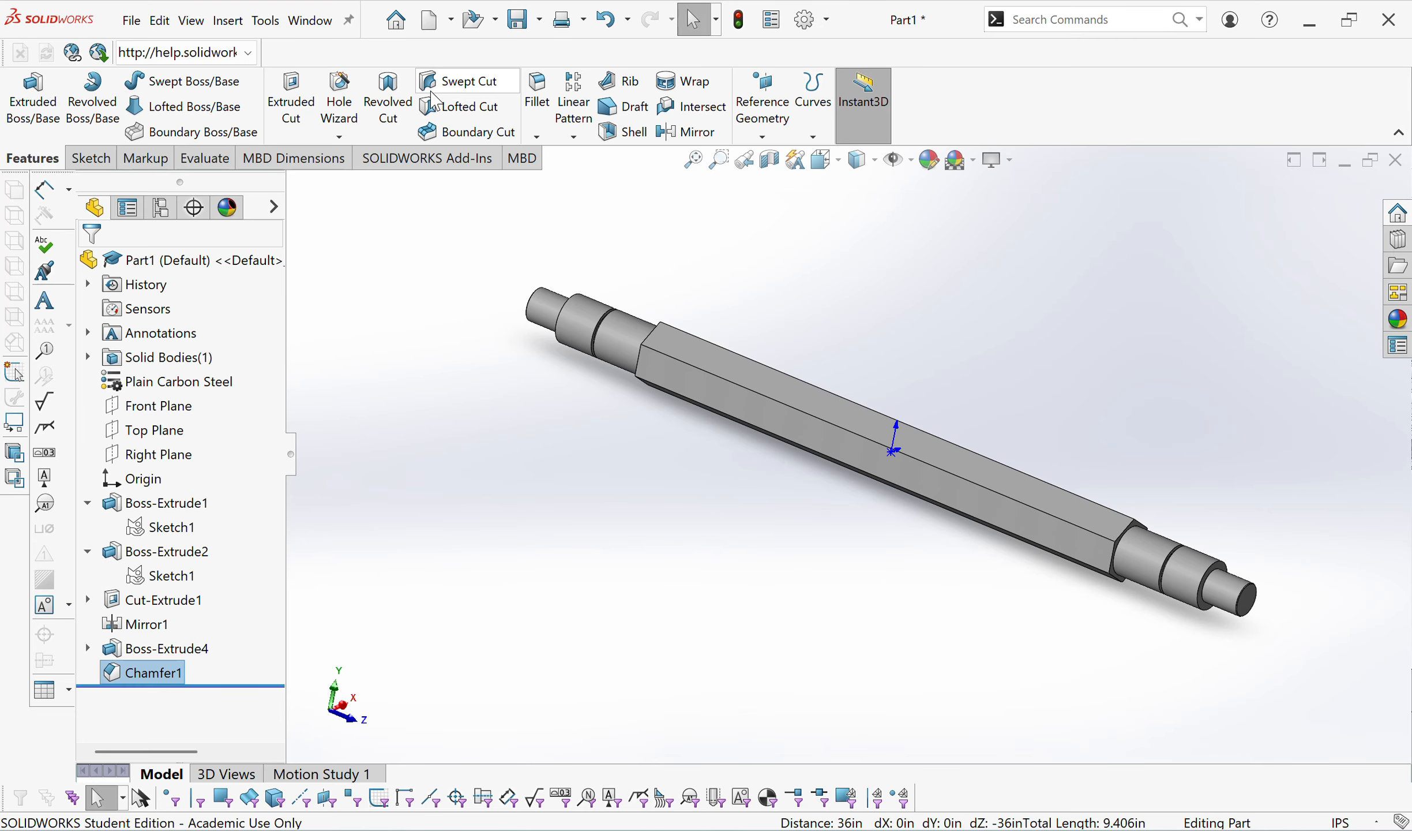
# Start a Fillet and select the inner shoulder edges at the end journals and at both hexagon ends.
pyautogui.click(536, 89)
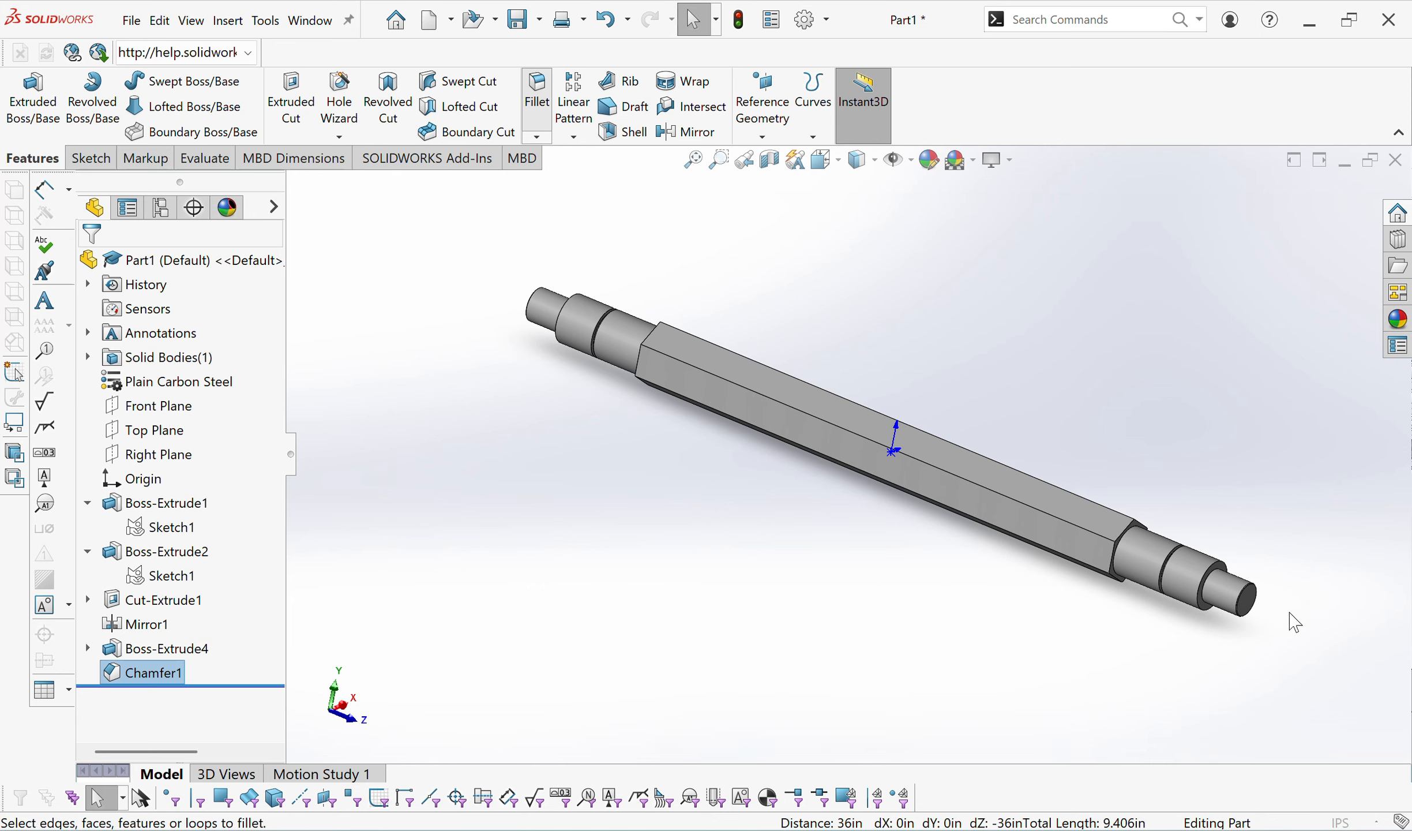
pyautogui.scroll(-5, 1260, 598)
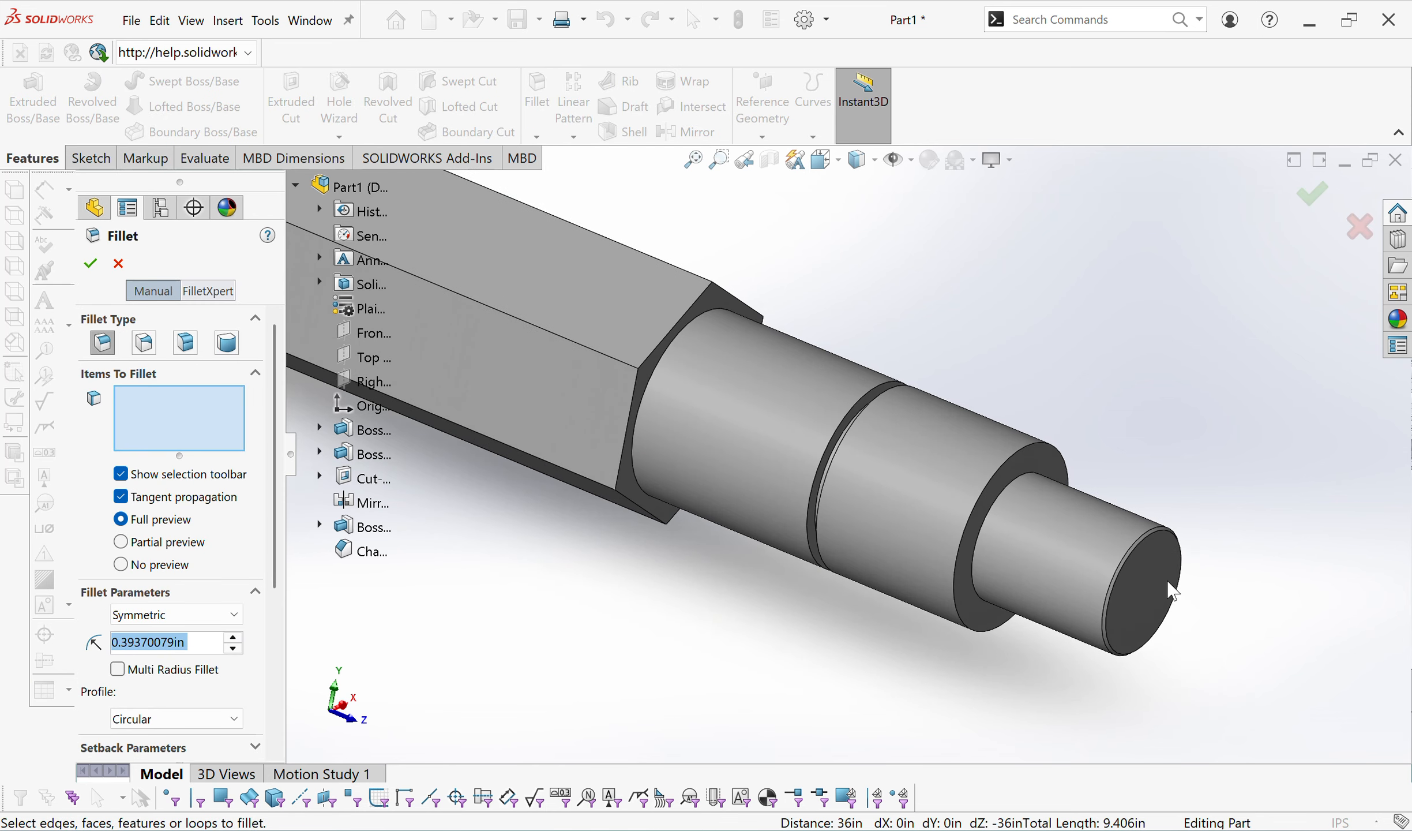
pyautogui.click(1022, 476)
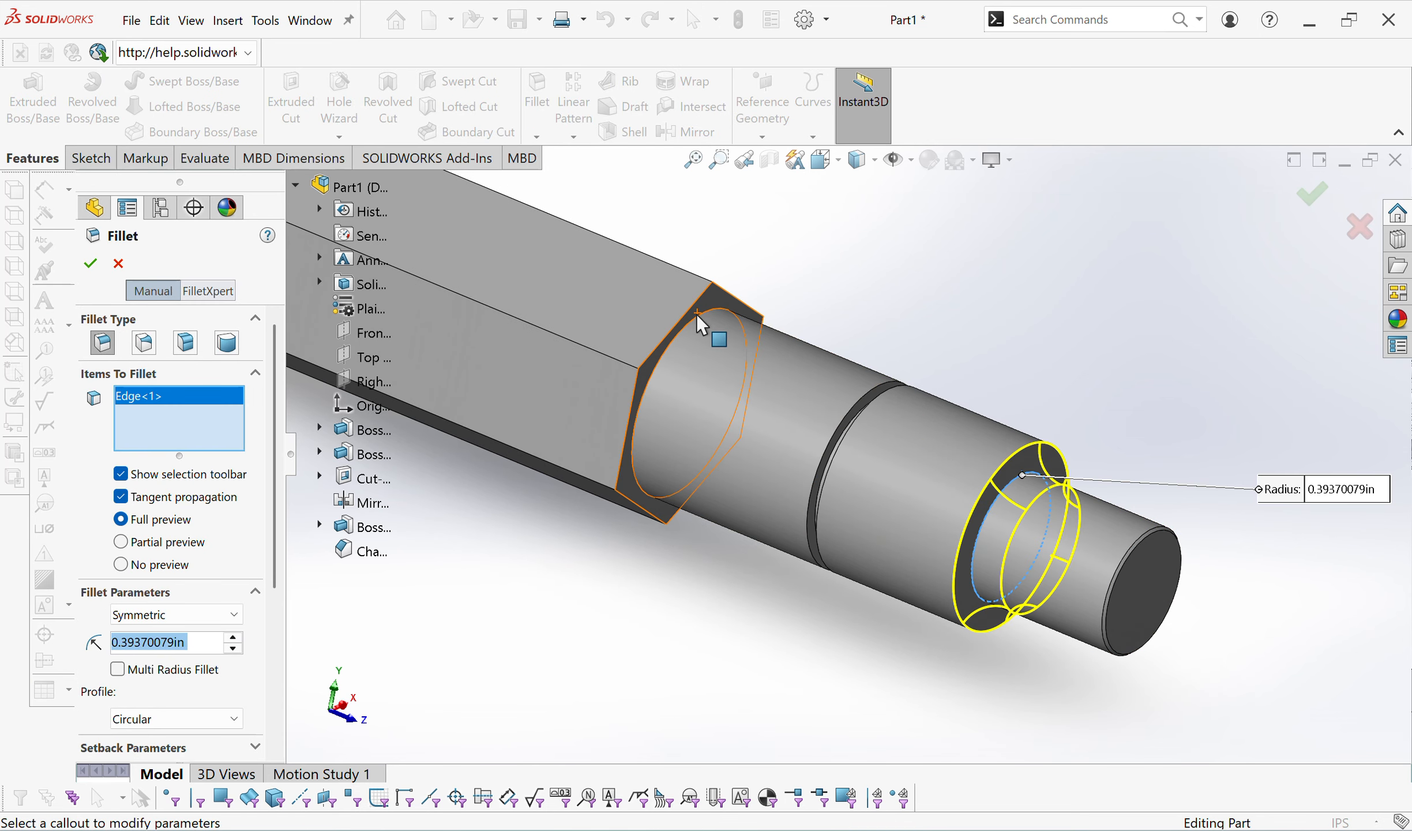
pyautogui.click(715, 313)
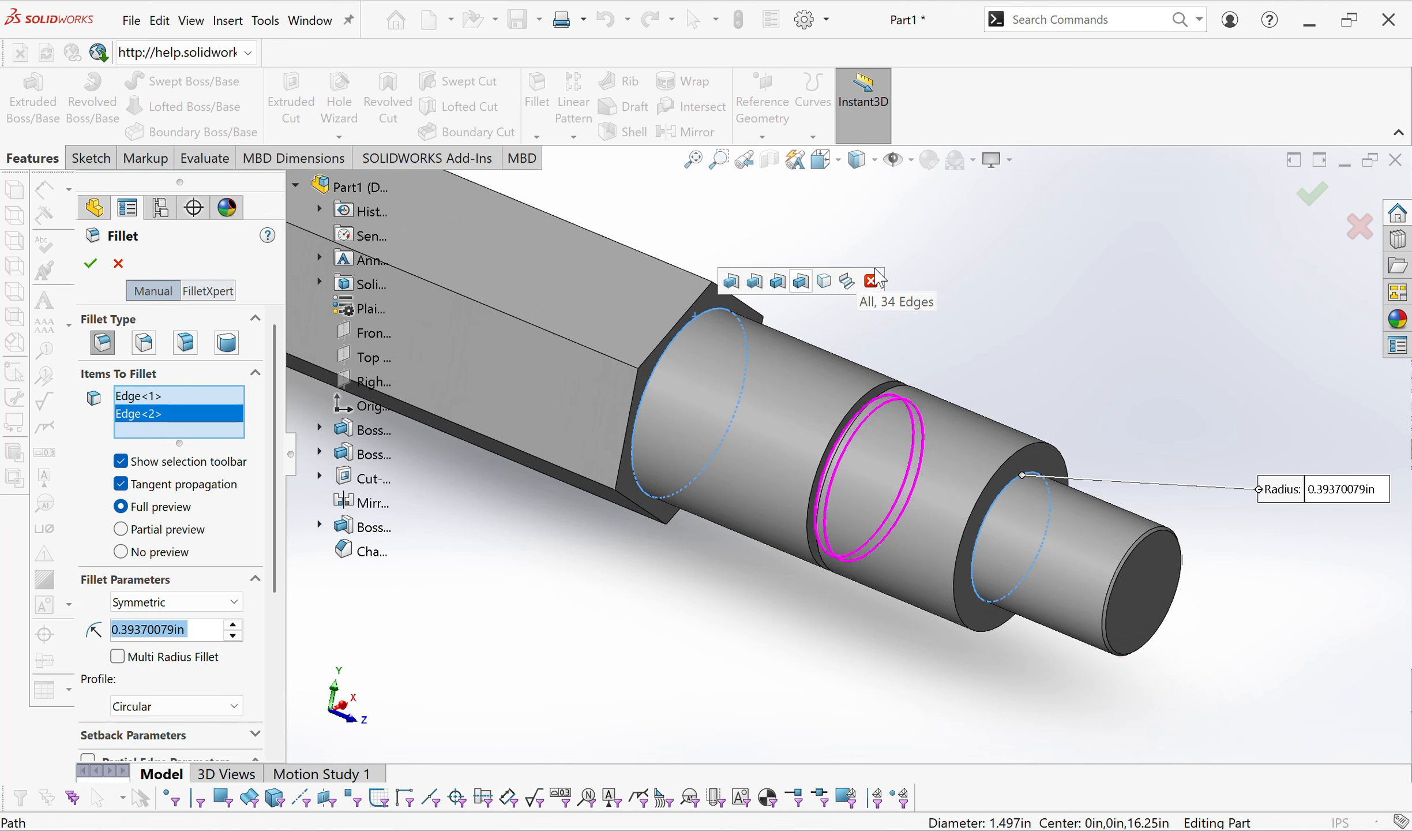
pyautogui.scroll(10, 914, 277)
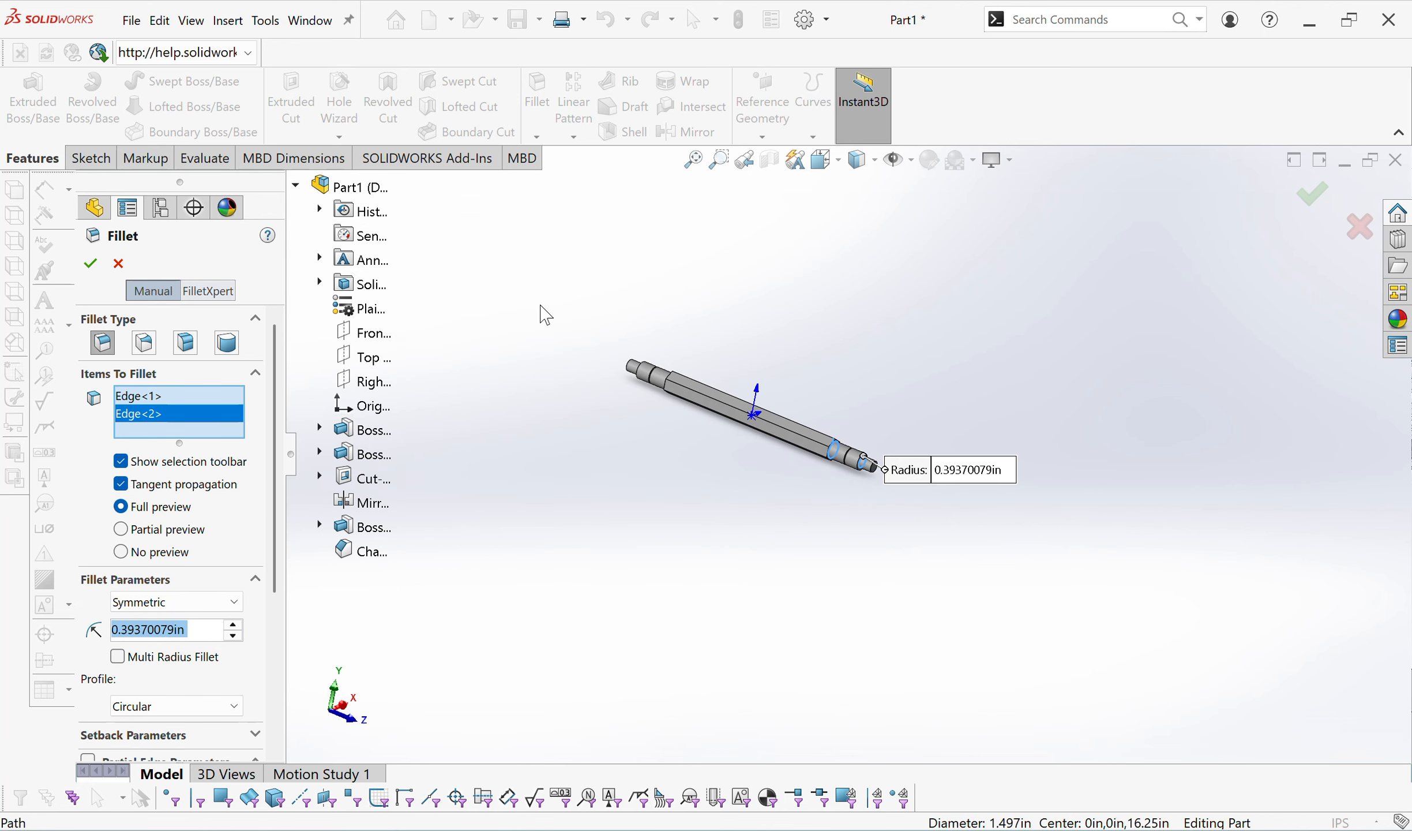
pyautogui.scroll(-3, 692, 400)
pyautogui.scroll(-5, 709, 406)
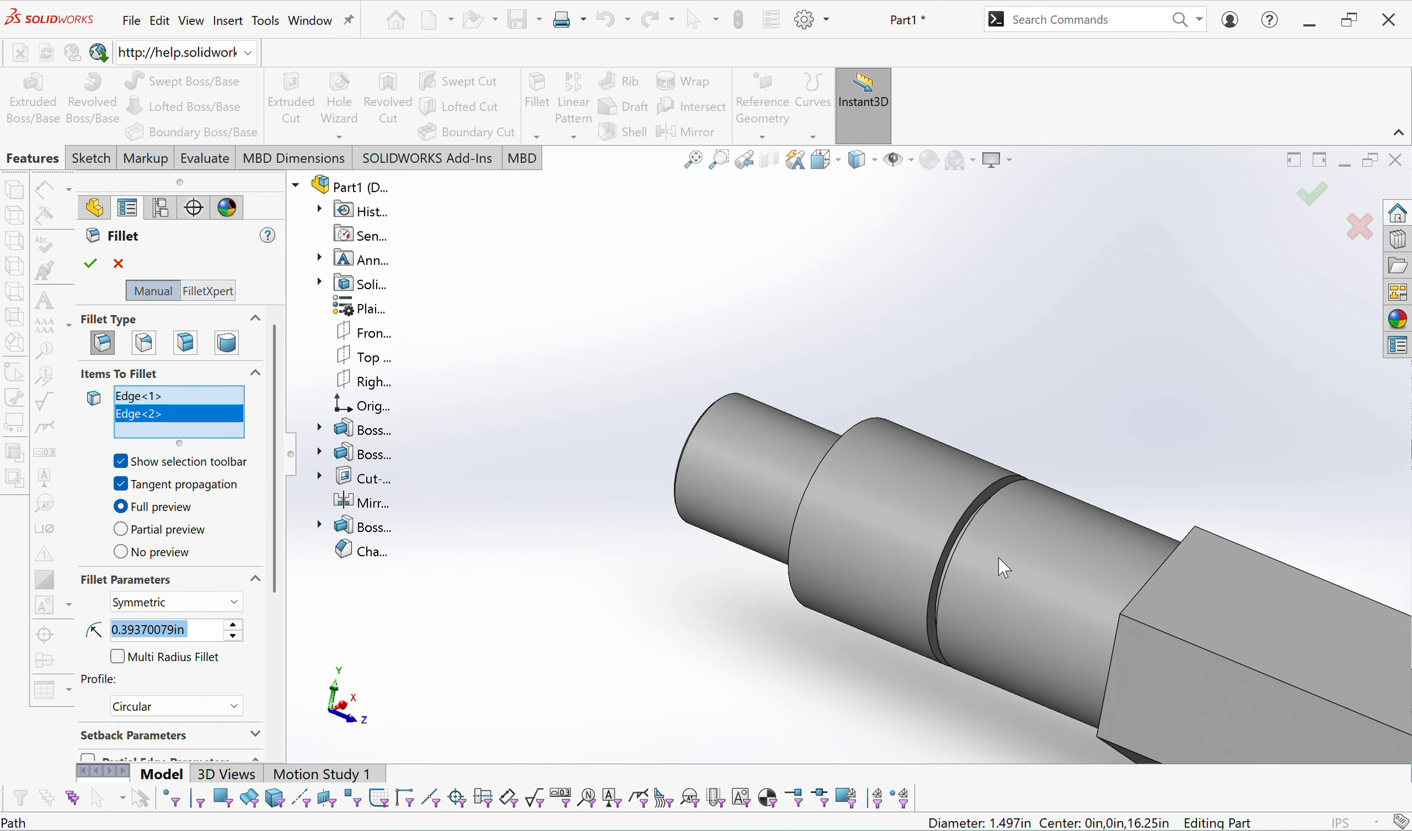
pyautogui.click(829, 482)
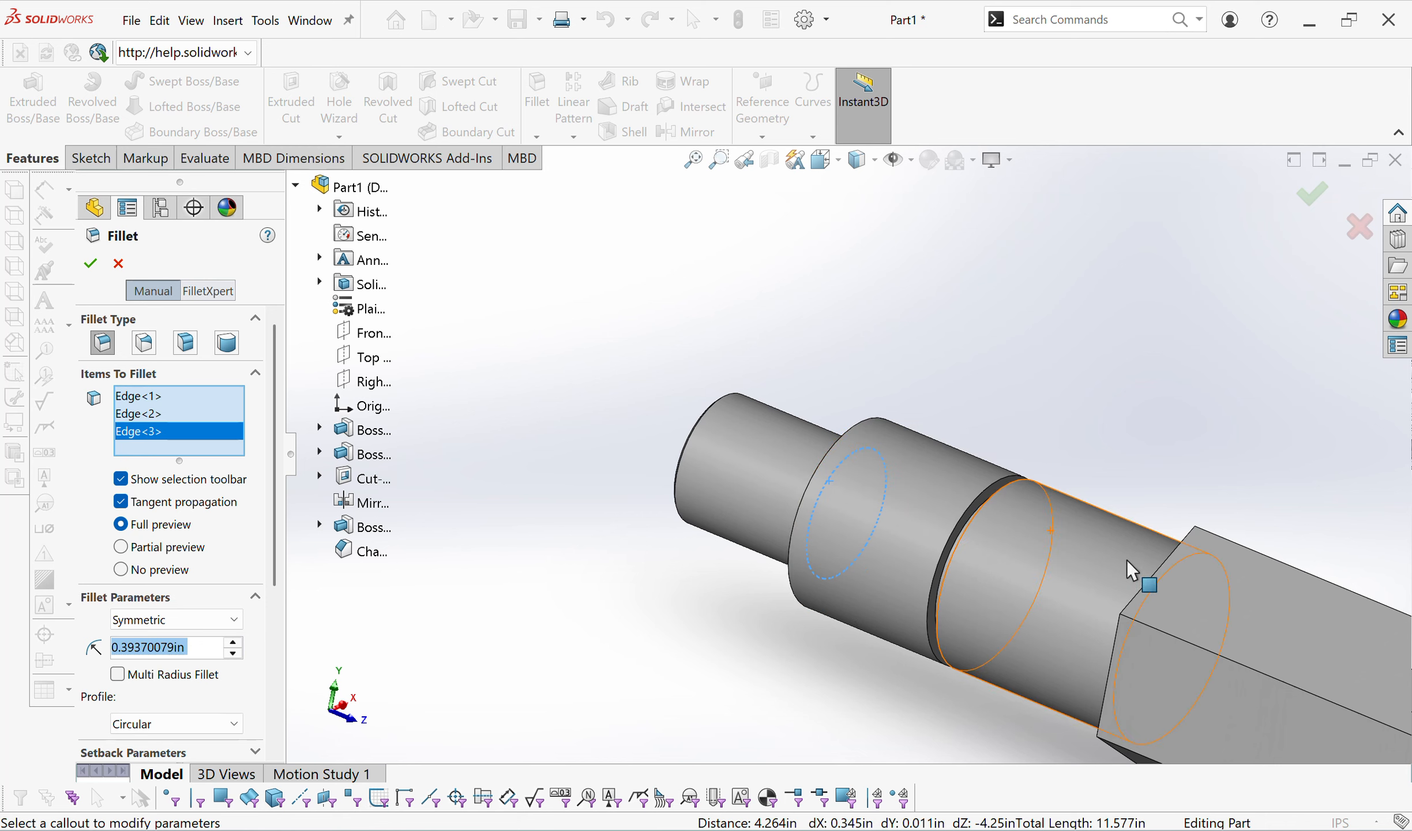
pyautogui.click(1174, 564)
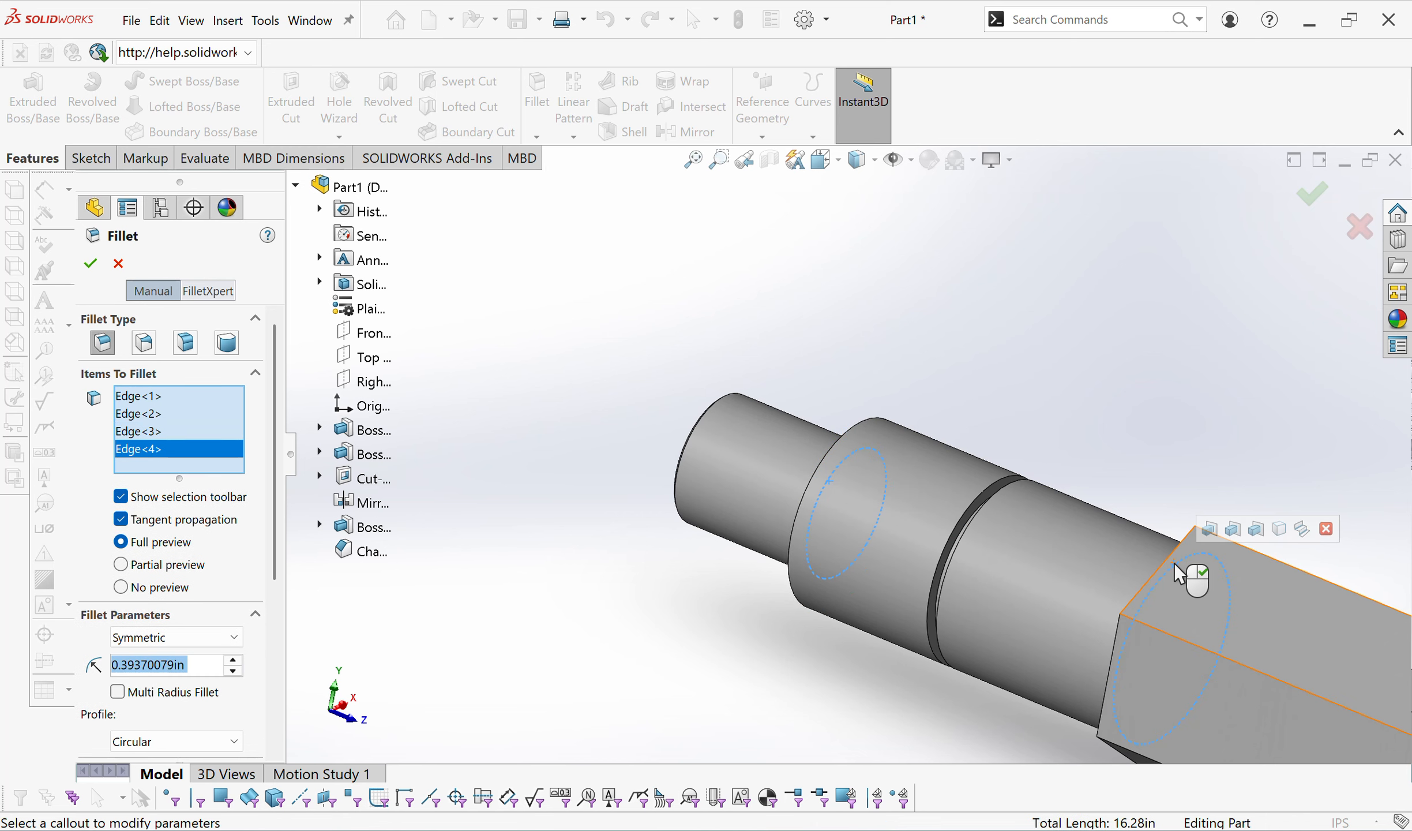
# Recheck the typical shoulder radius in the Word drawing, set the fillet radius to 0.13 in, and finish the fillet in SOLIDWORKS.
pyautogui.scroll(8, 1168, 556)
pyautogui.scroll(-4, 1177, 565)
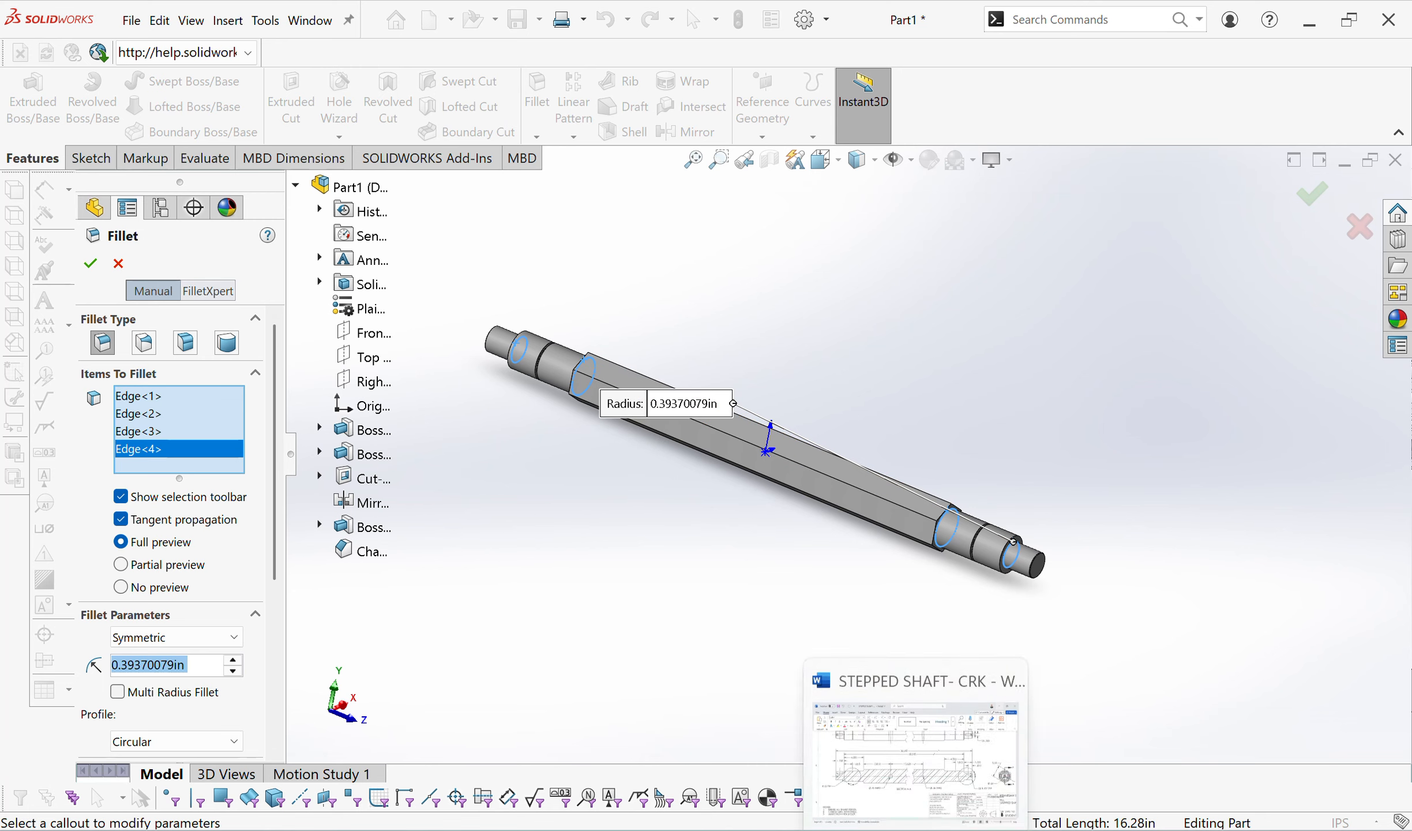
pyautogui.click(916, 829)
pyautogui.hotkey('alt', 'Tab')
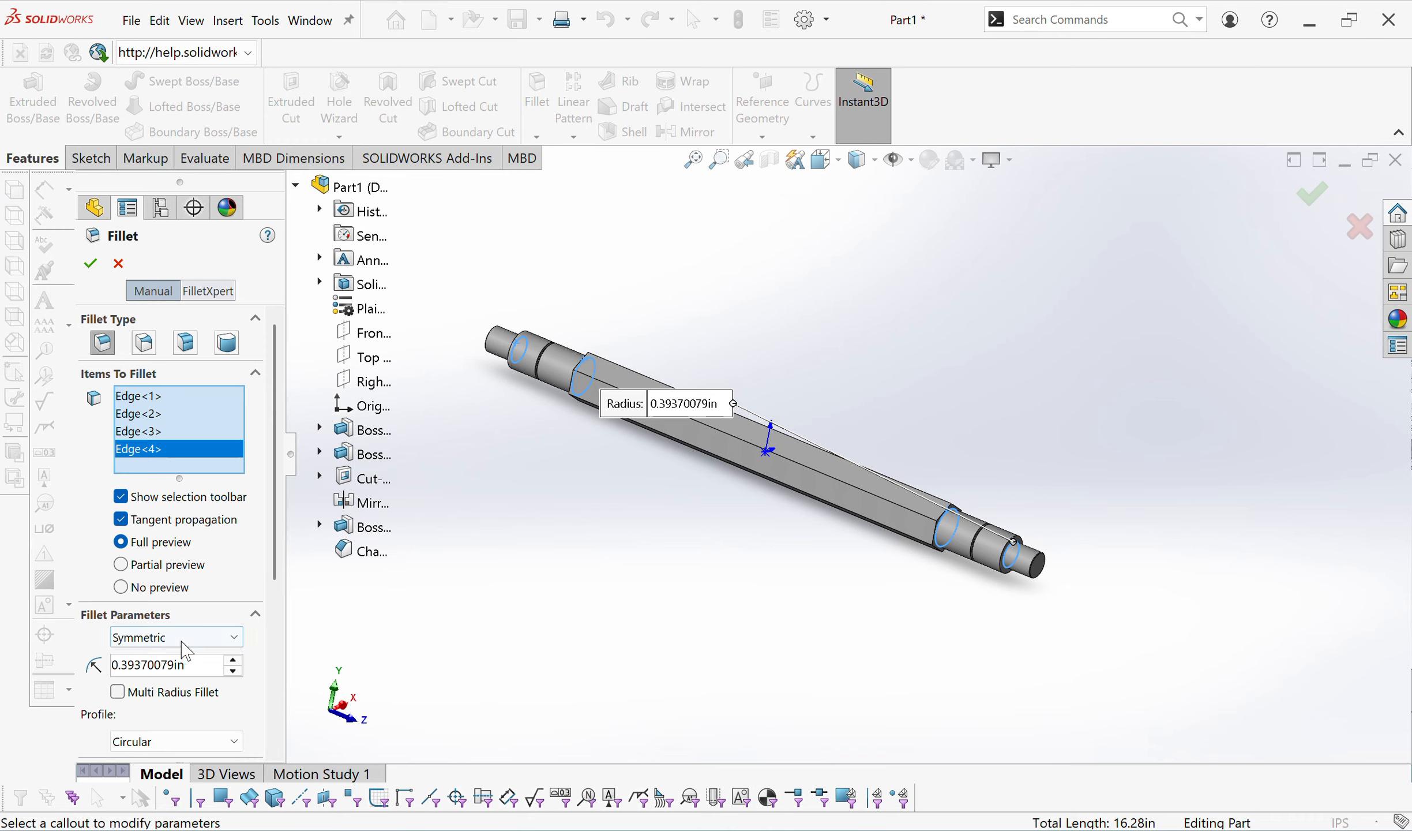
pyautogui.doubleClick(193, 664)
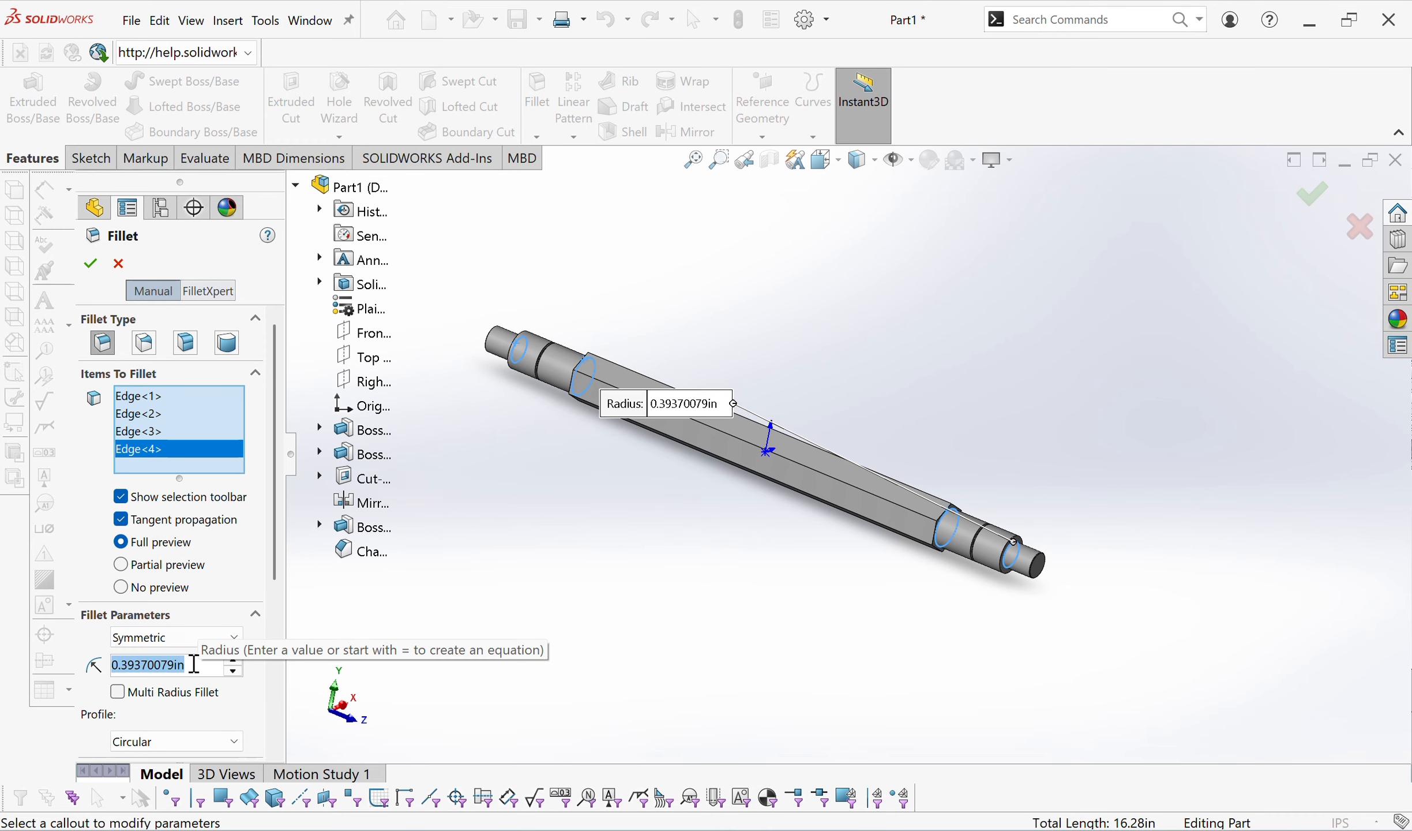
pyautogui.write('.13')
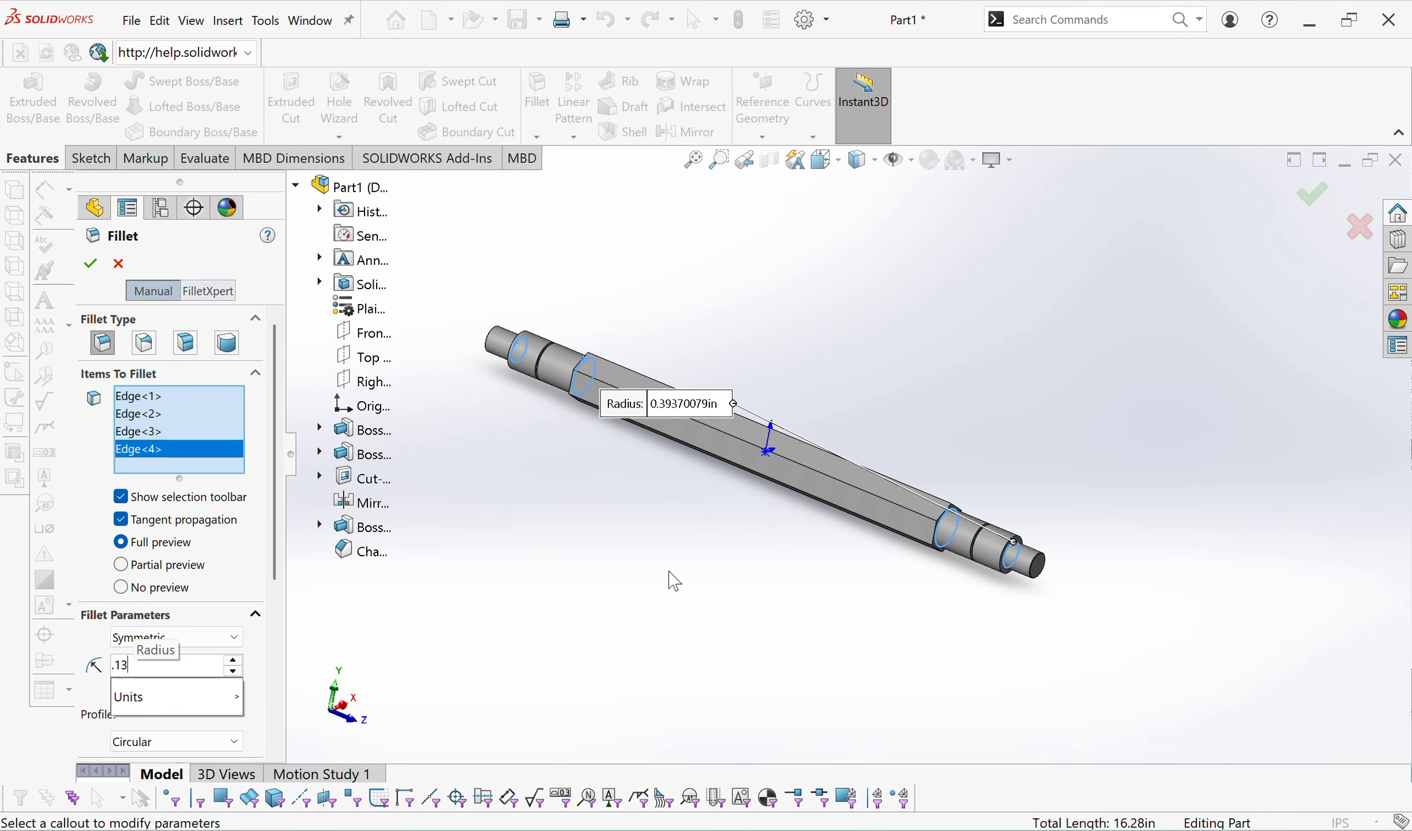
pyautogui.press('Return')
pyautogui.click(1313, 195)
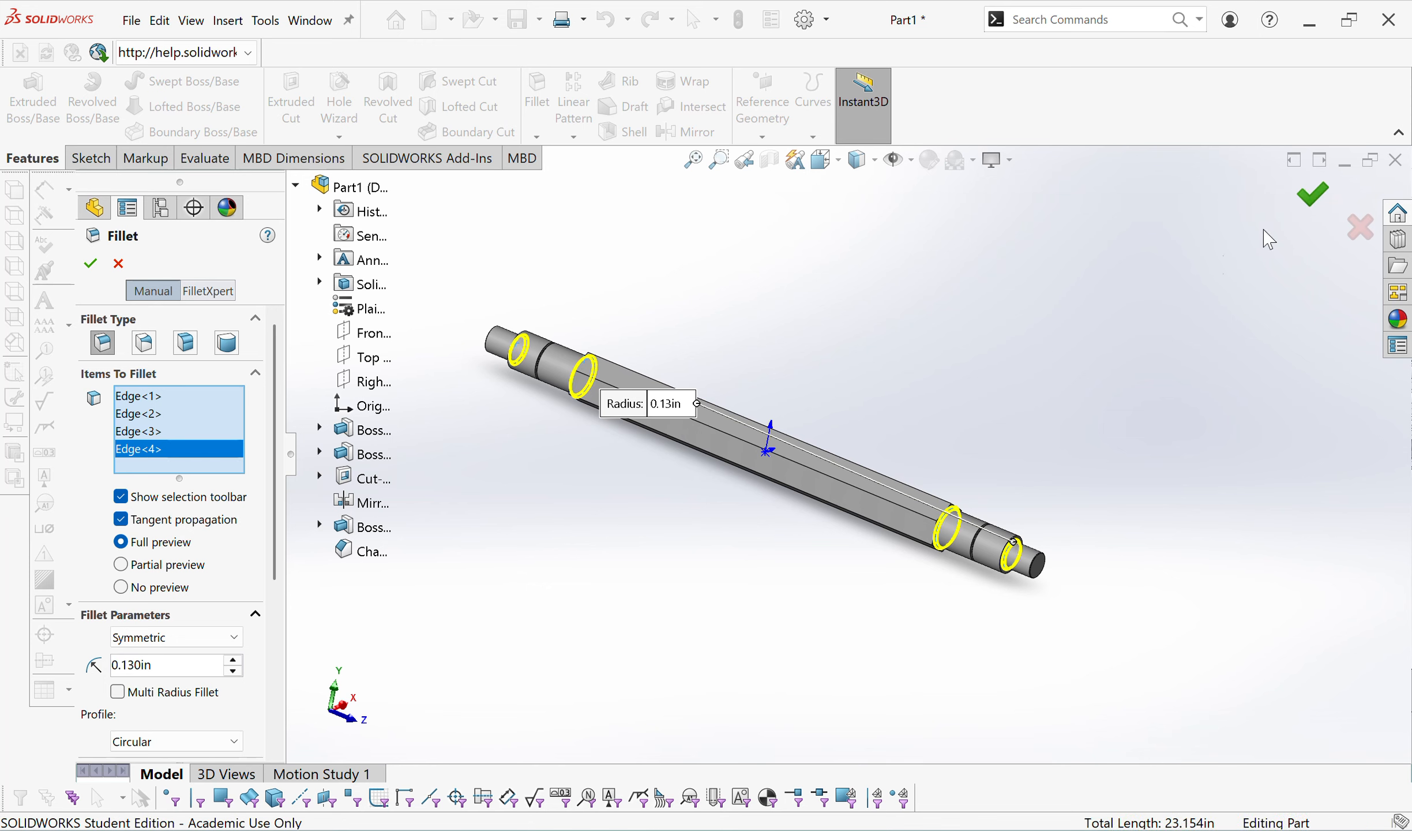
pyautogui.scroll(-2, 1008, 518)
pyautogui.scroll(2, 746, 451)
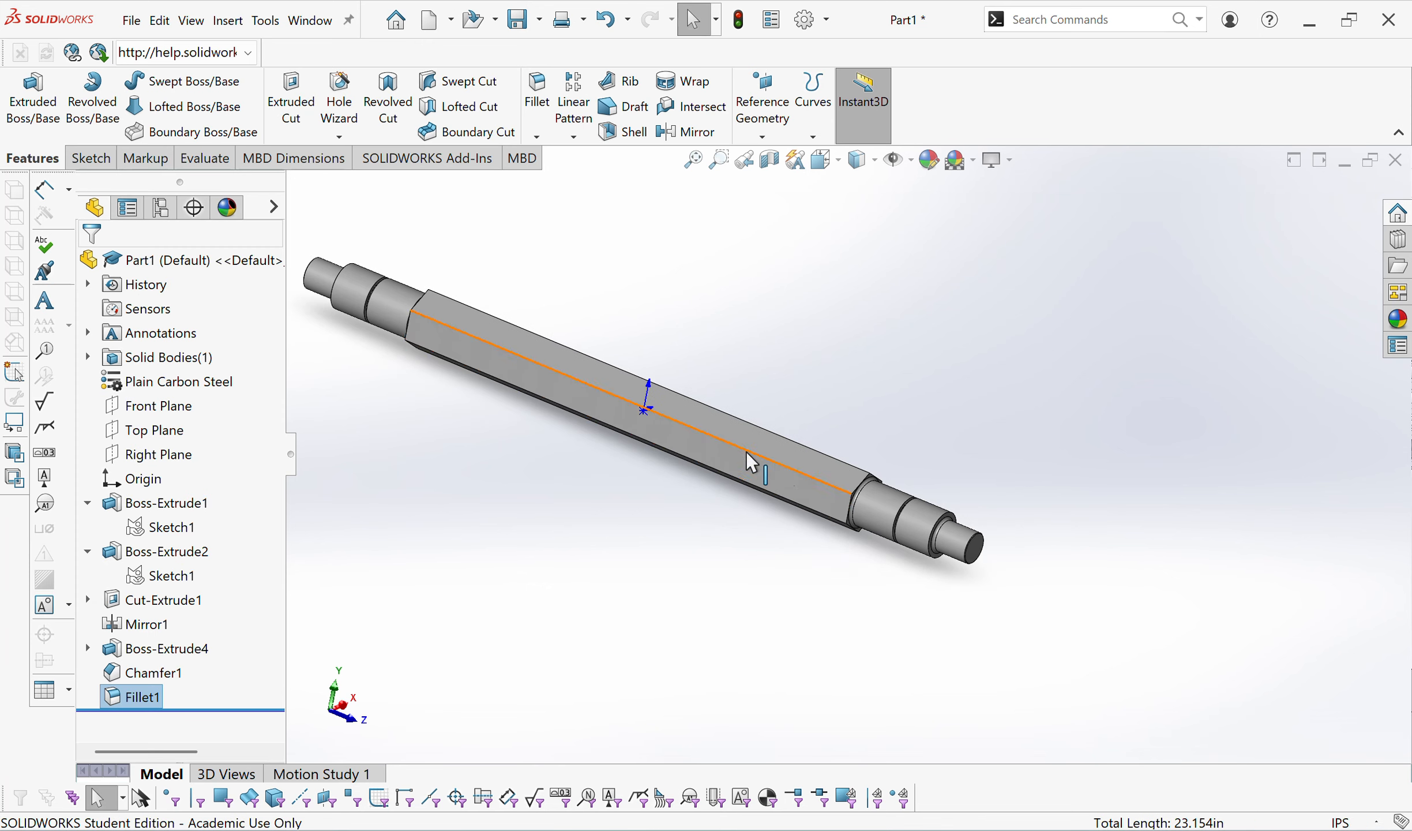
pyautogui.scroll(-1, 616, 374)
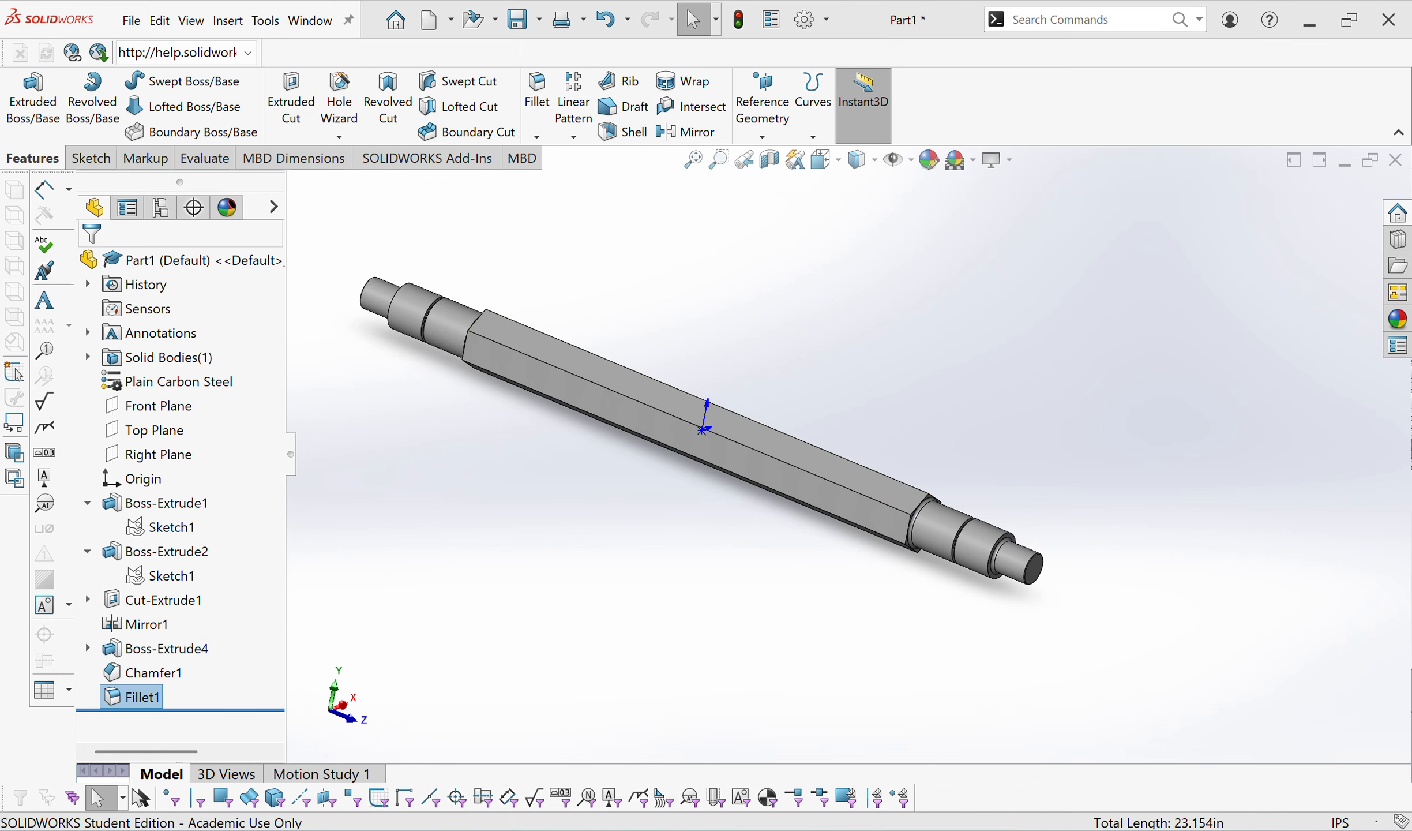
# Examine the end keyseat dimensions in the Word drawing's plan view and Detail B, and return to SOLIDWORKS.
pyautogui.hotkey('alt', 'Tab')
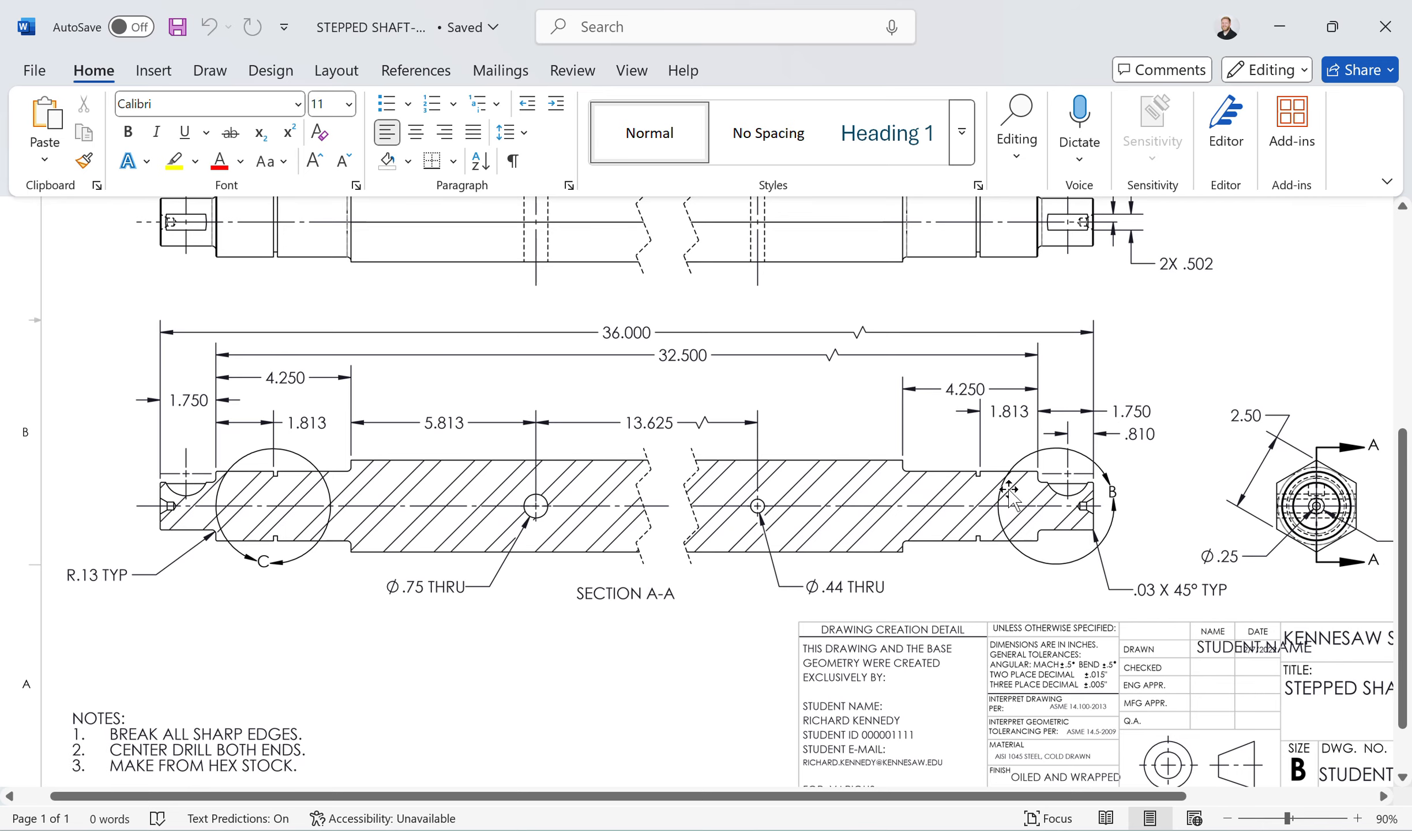
pyautogui.scroll(1, 1056, 487)
pyautogui.scroll(3, 1056, 487)
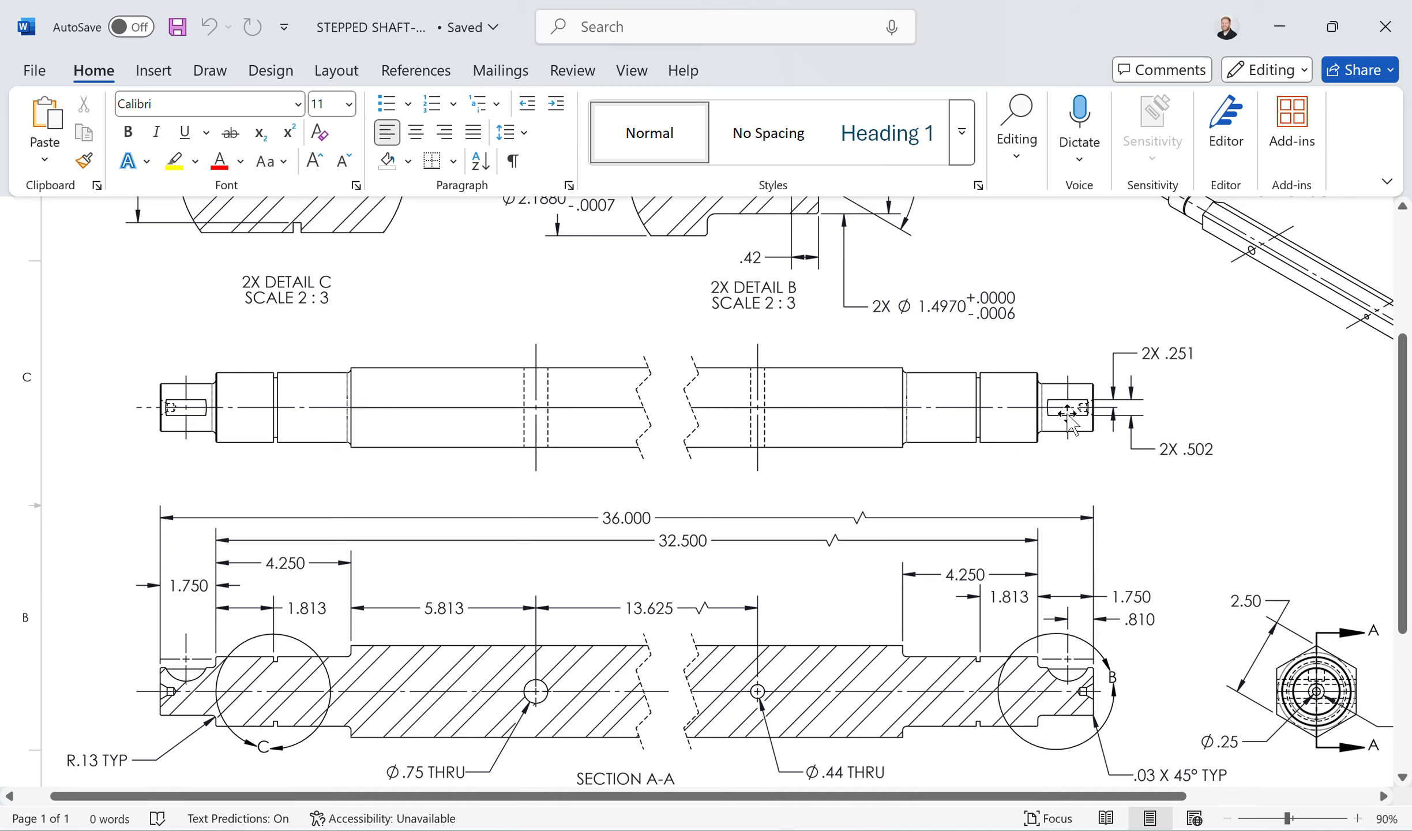
pyautogui.scroll(4, 1067, 413)
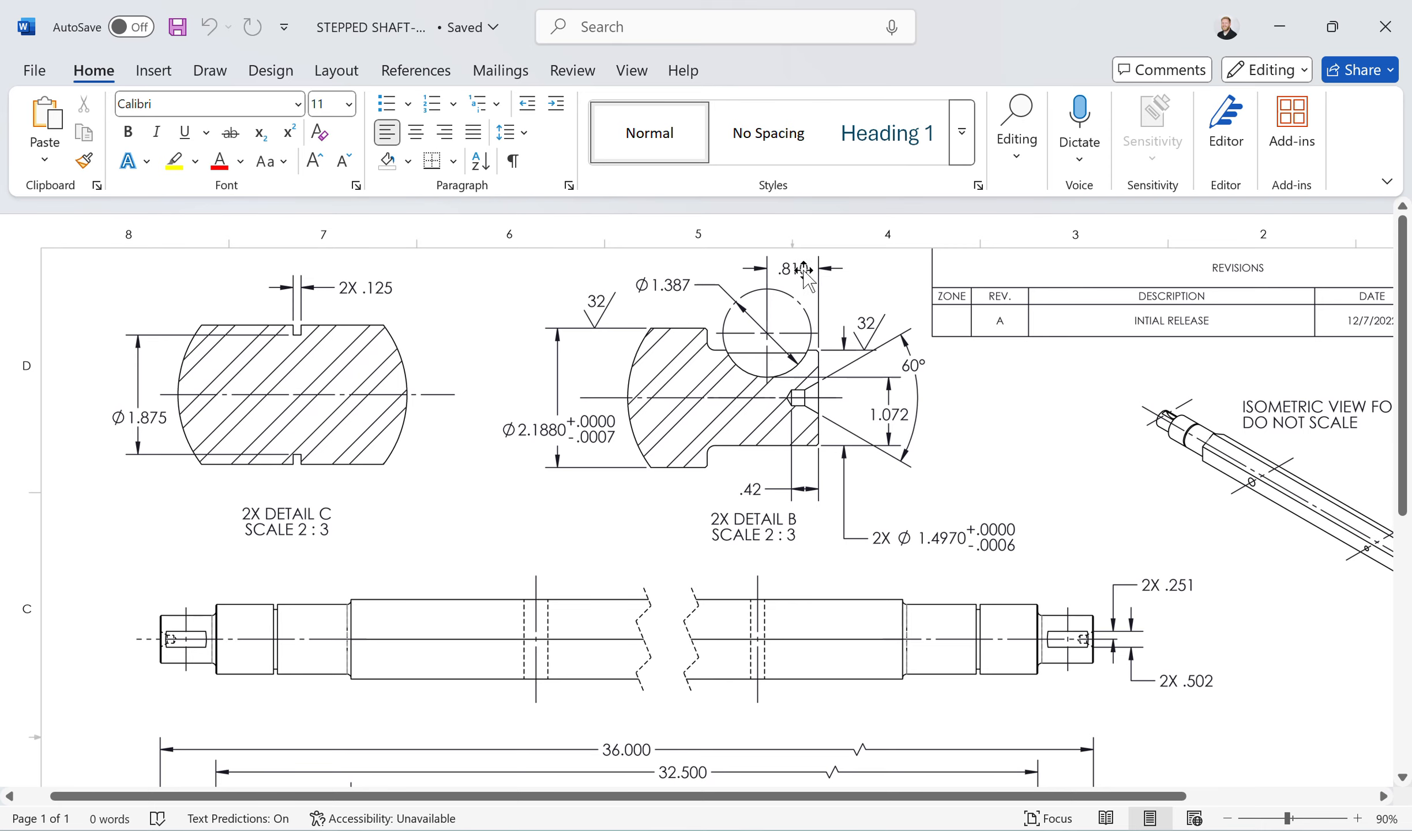
pyautogui.keyDown('ctrl'); pyautogui.scroll(3, 871, 376); pyautogui.keyUp('ctrl')
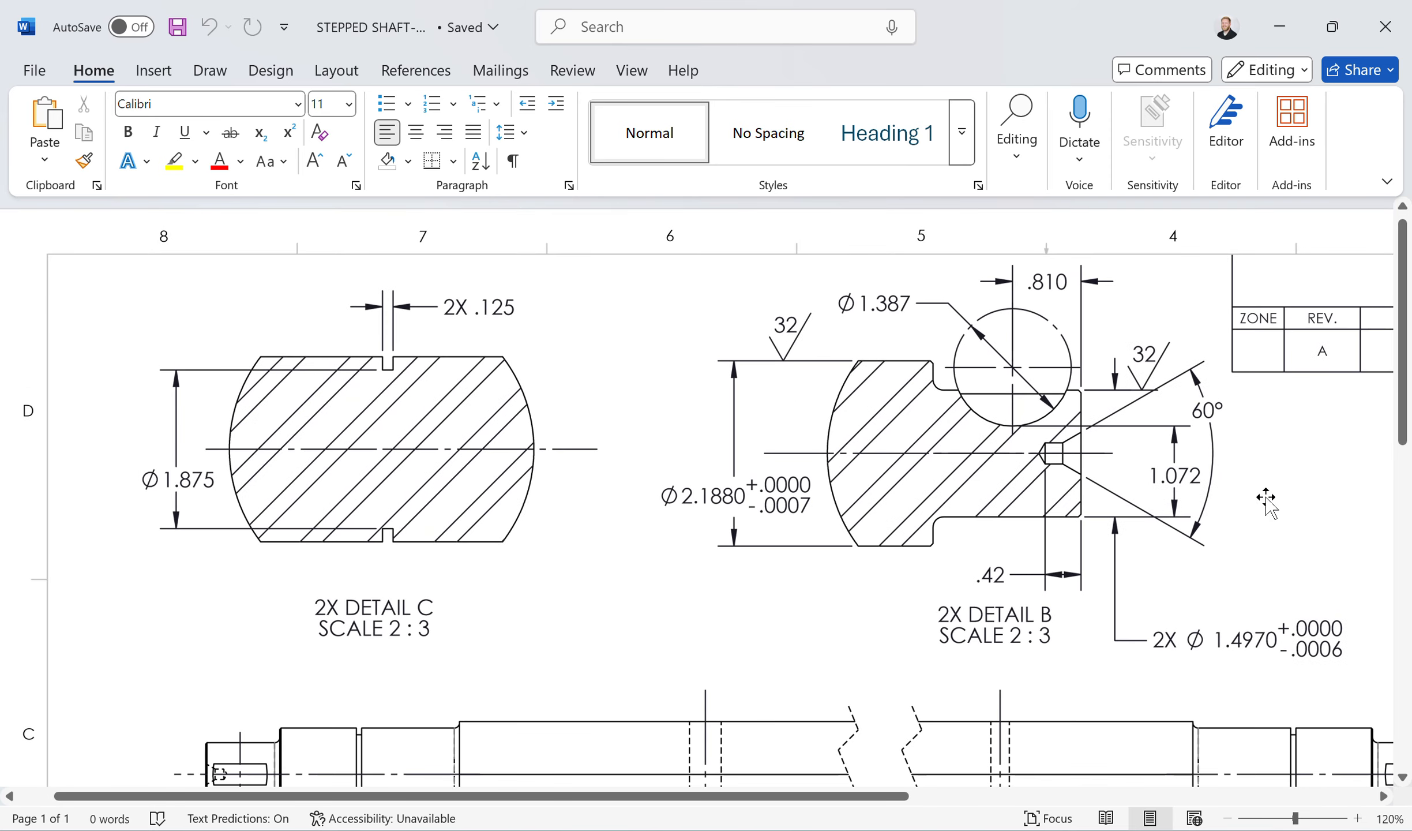
pyautogui.keyDown('ctrl'); pyautogui.scroll(2, 1266, 502); pyautogui.keyUp('ctrl')
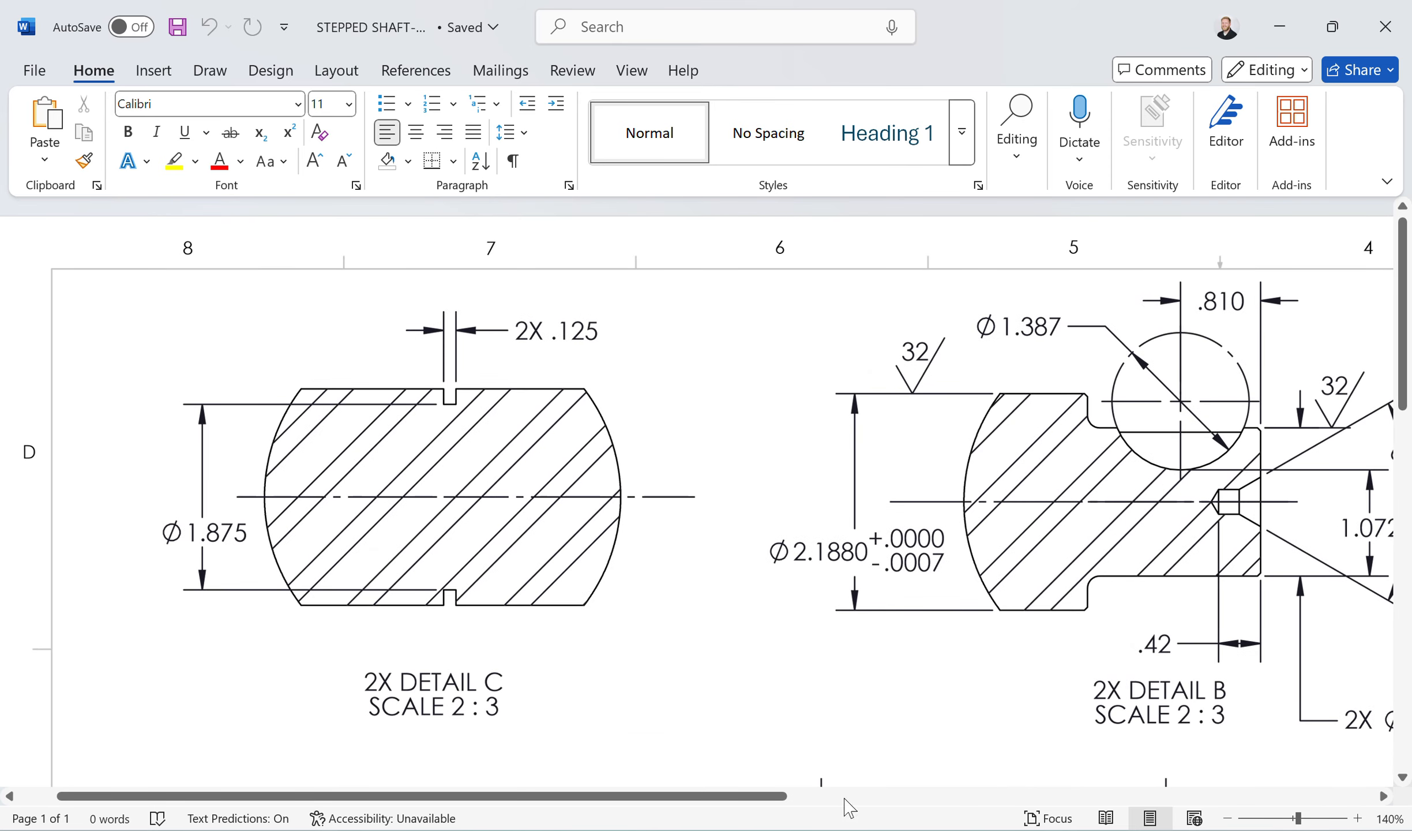
pyautogui.moveTo(752, 798); pyautogui.dragTo(989, 798)
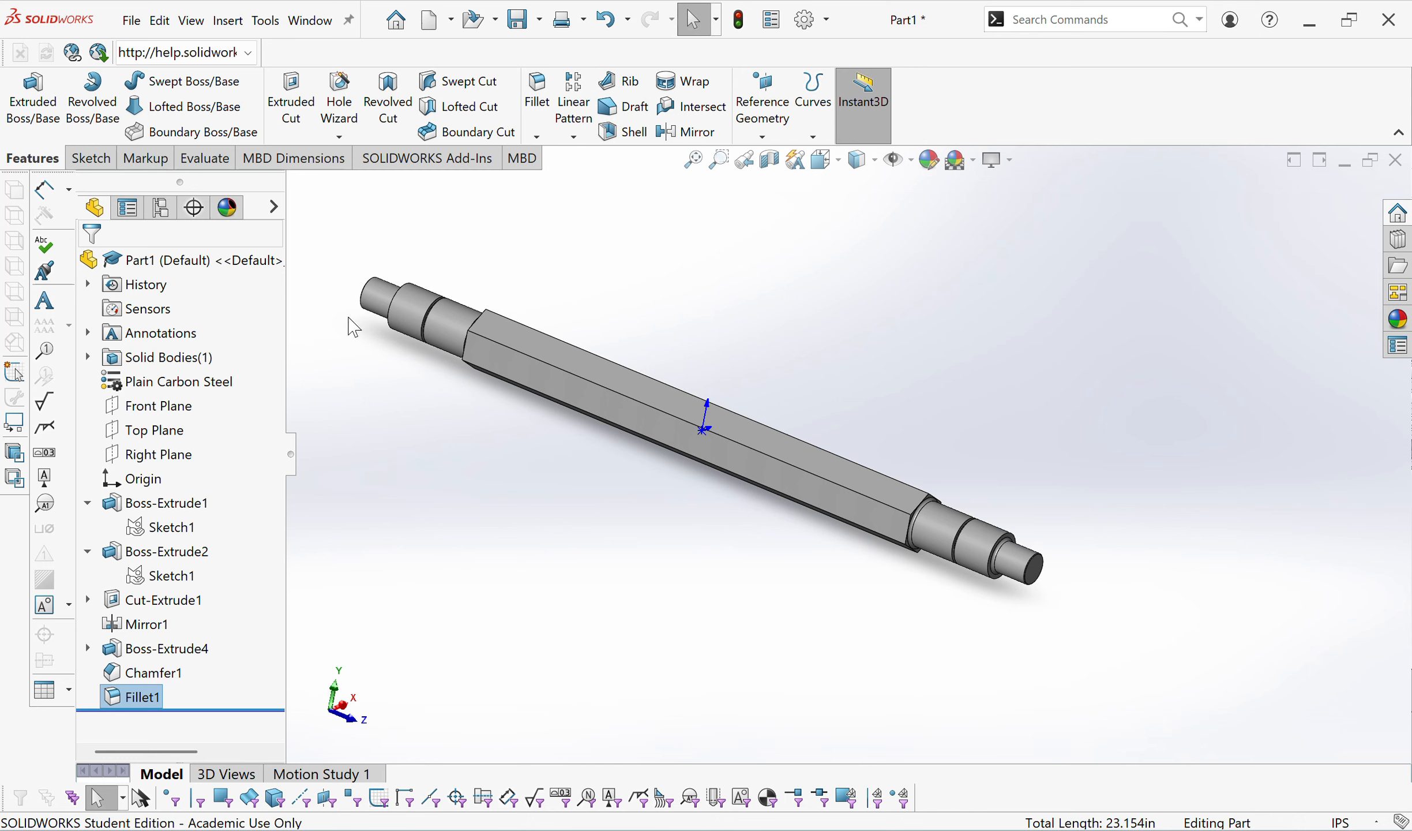
# Open a new sketch on the Right Plane and start Convert Entities at the shaft's +Z end journal.
pyautogui.click(91, 158)
pyautogui.click(23, 93)
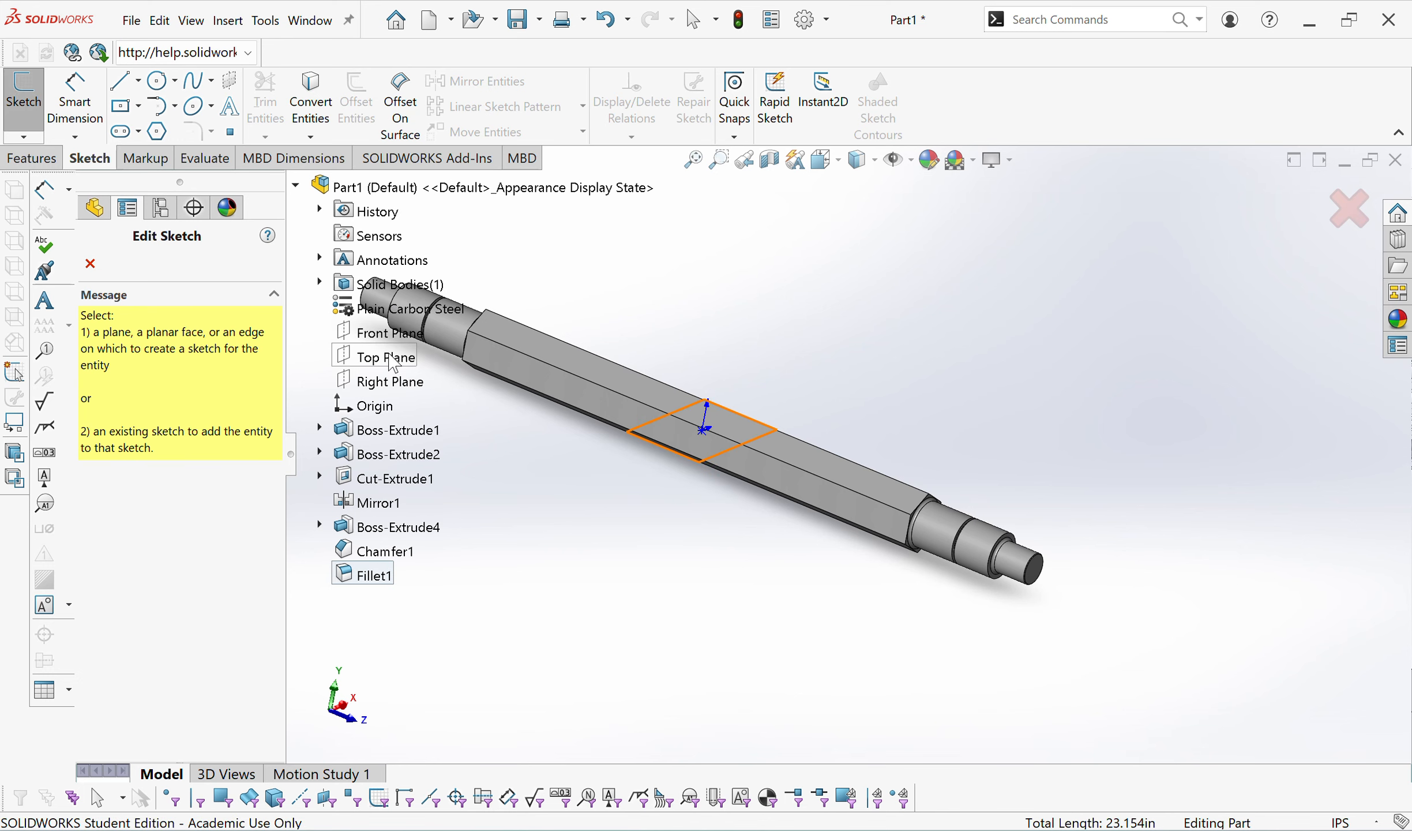
pyautogui.click(392, 380)
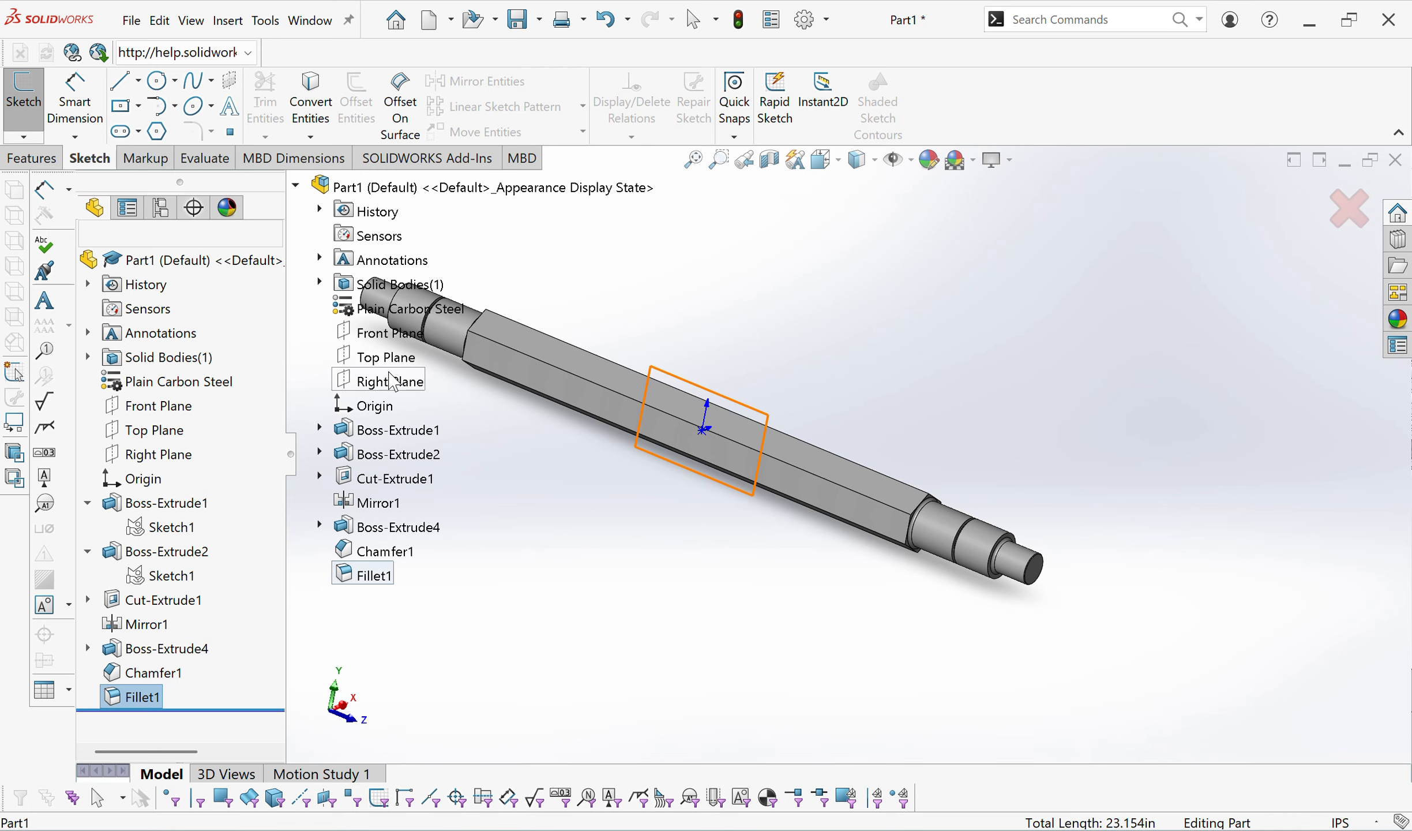
pyautogui.scroll(-8, 550, 436)
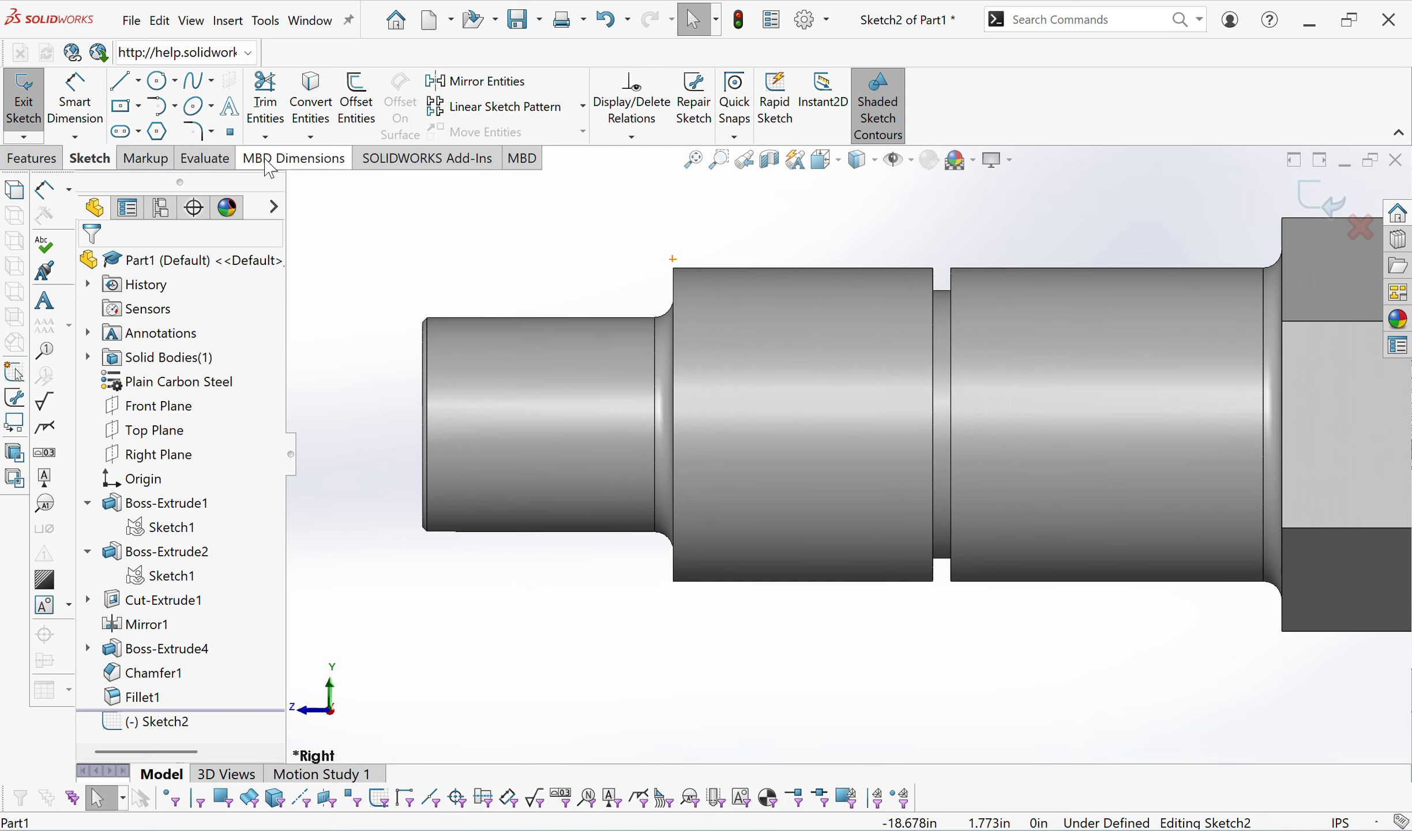
pyautogui.click(310, 136)
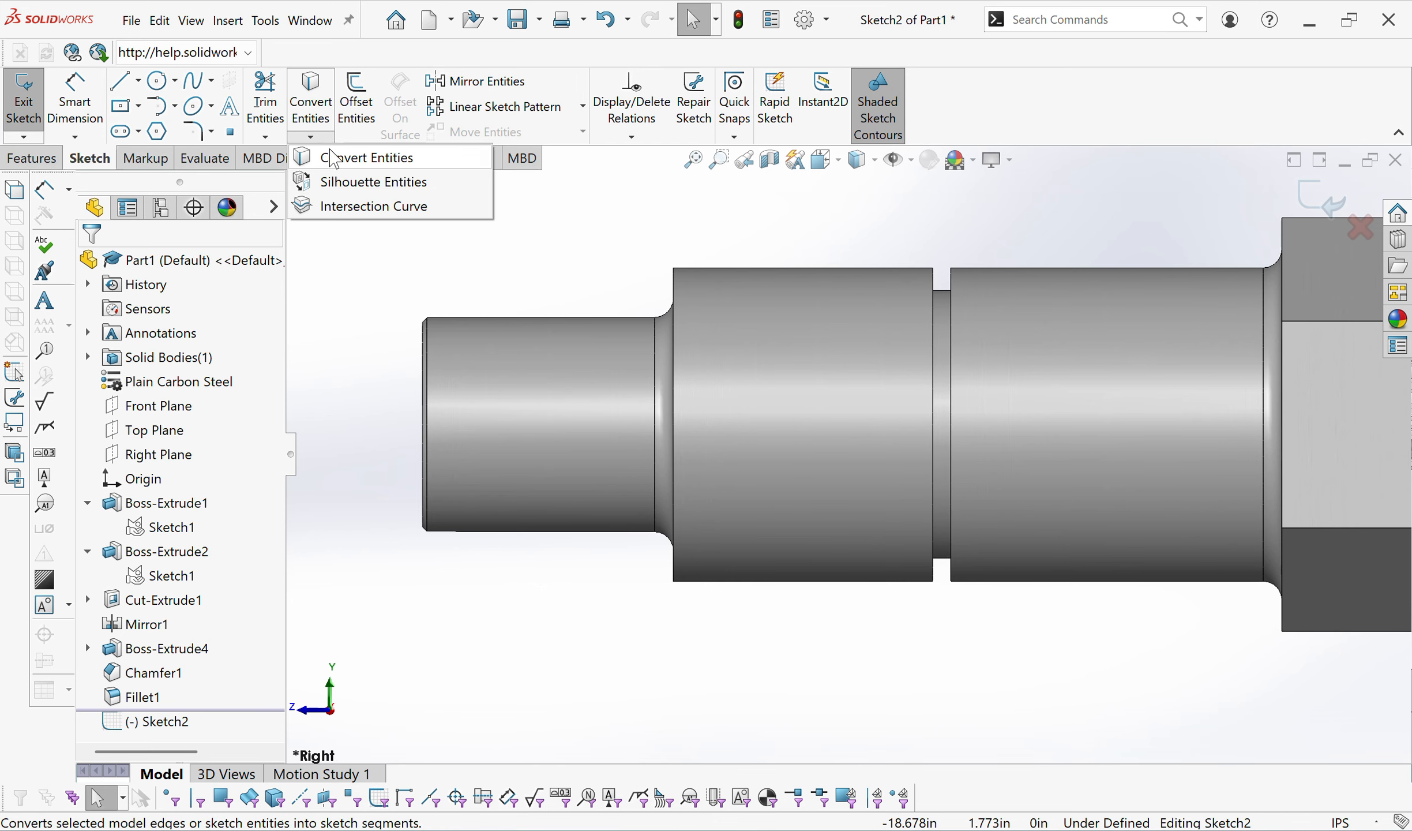
pyautogui.click(340, 154)
pyautogui.scroll(2, 673, 235)
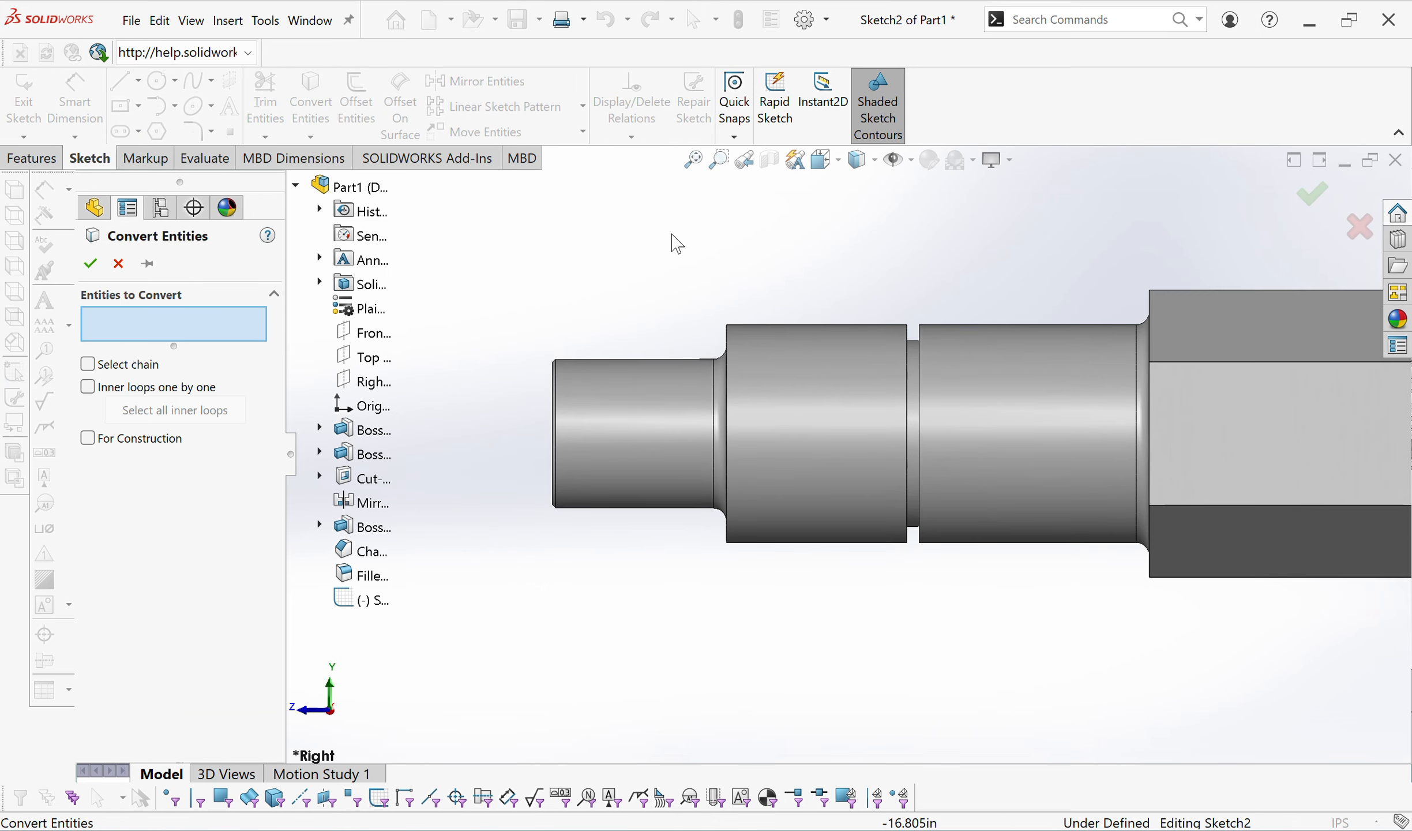
pyautogui.scroll(-2, 570, 306)
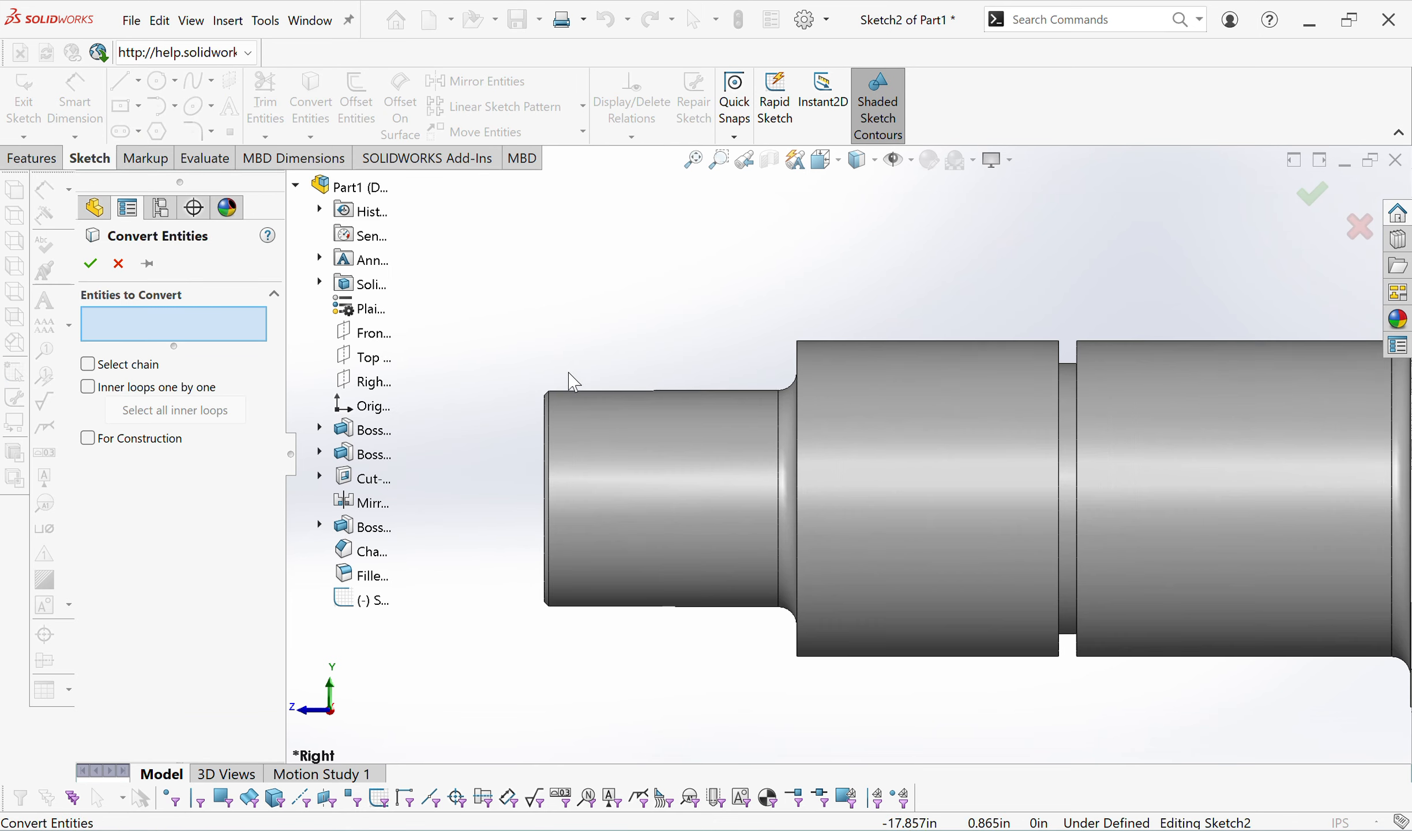
pyautogui.click(544, 477)
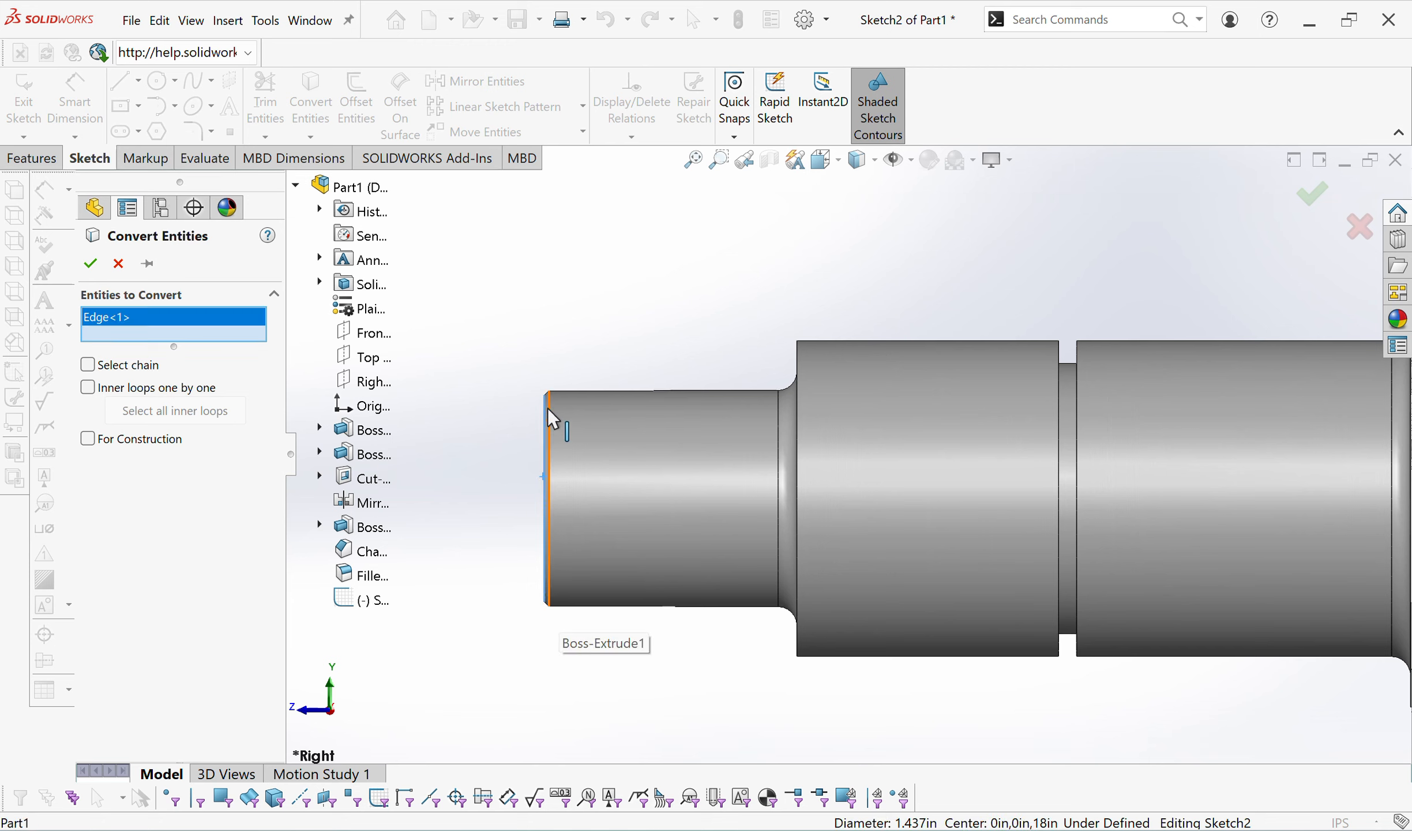
pyautogui.scroll(1, 561, 401)
pyautogui.scroll(-3, 560, 403)
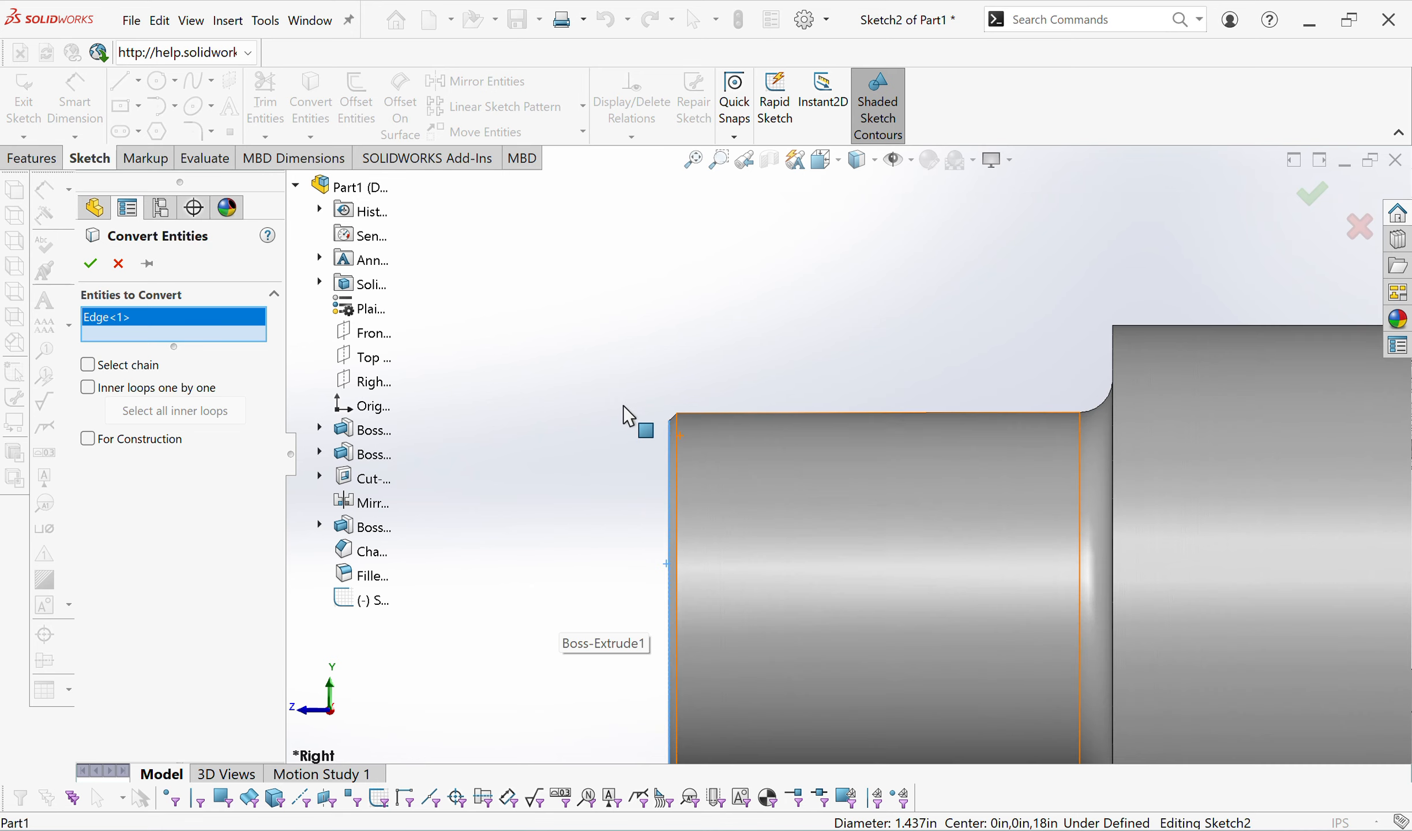
pyautogui.click(677, 415)
pyautogui.scroll(3, 672, 418)
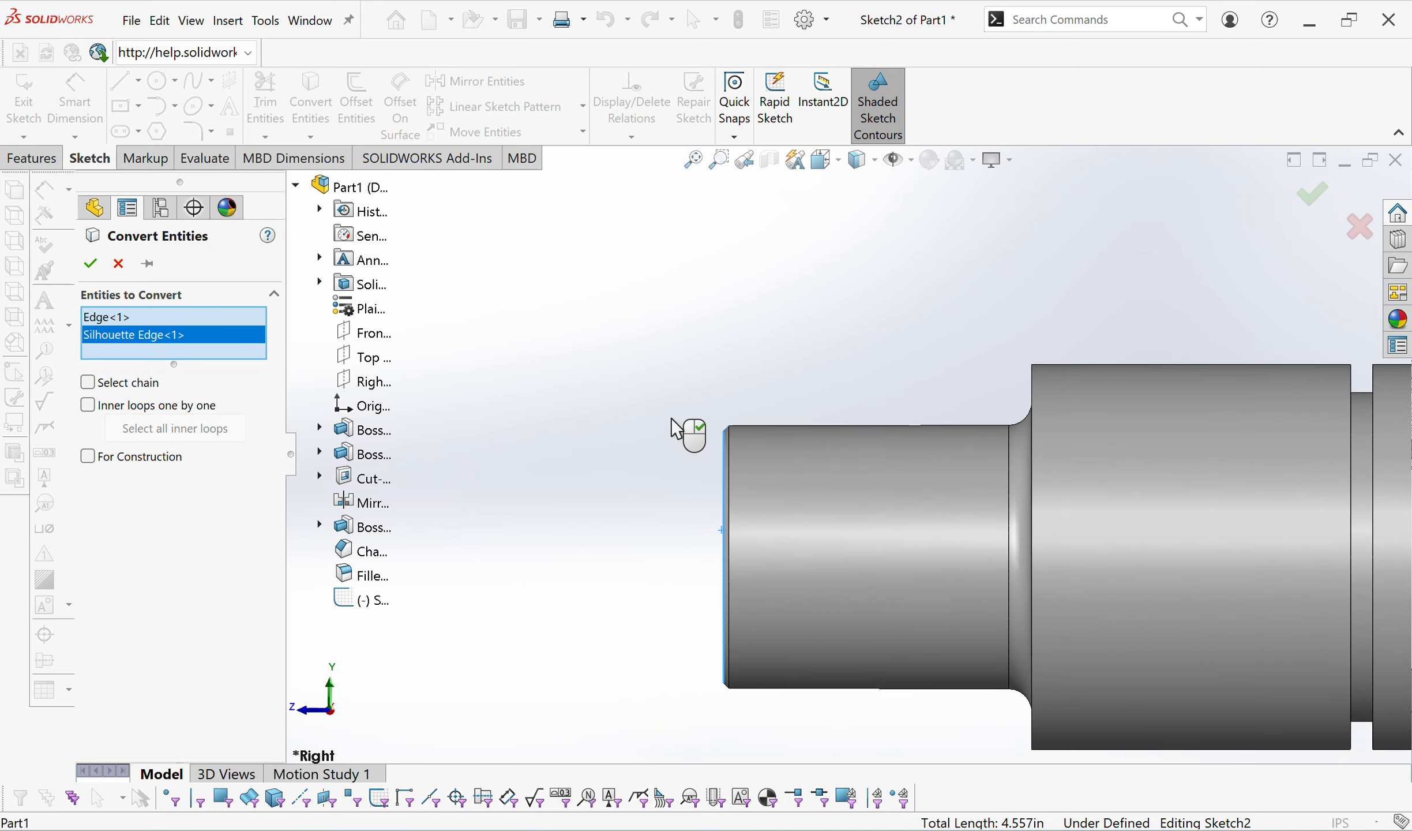
pyautogui.scroll(-1, 767, 687)
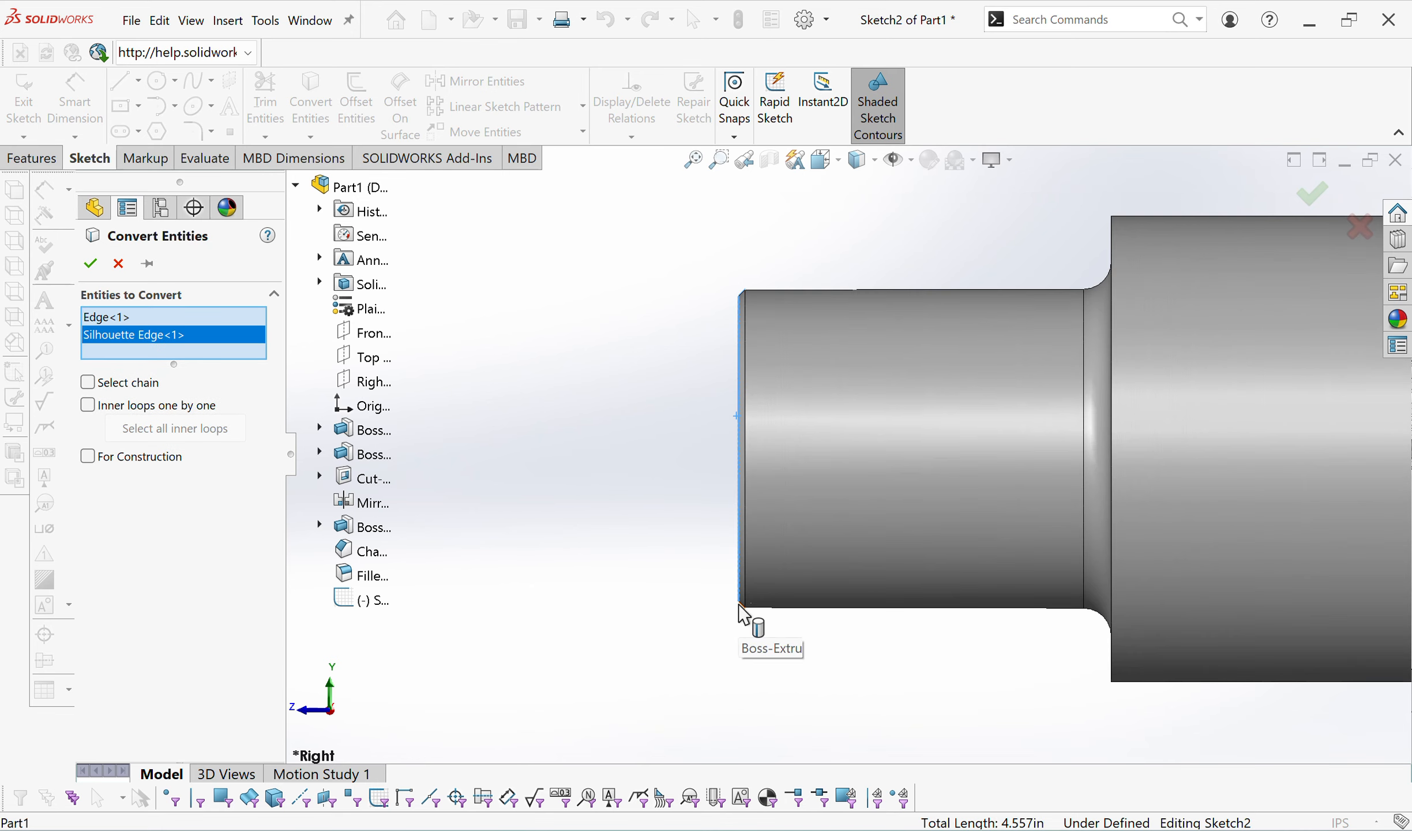
pyautogui.click(740, 606)
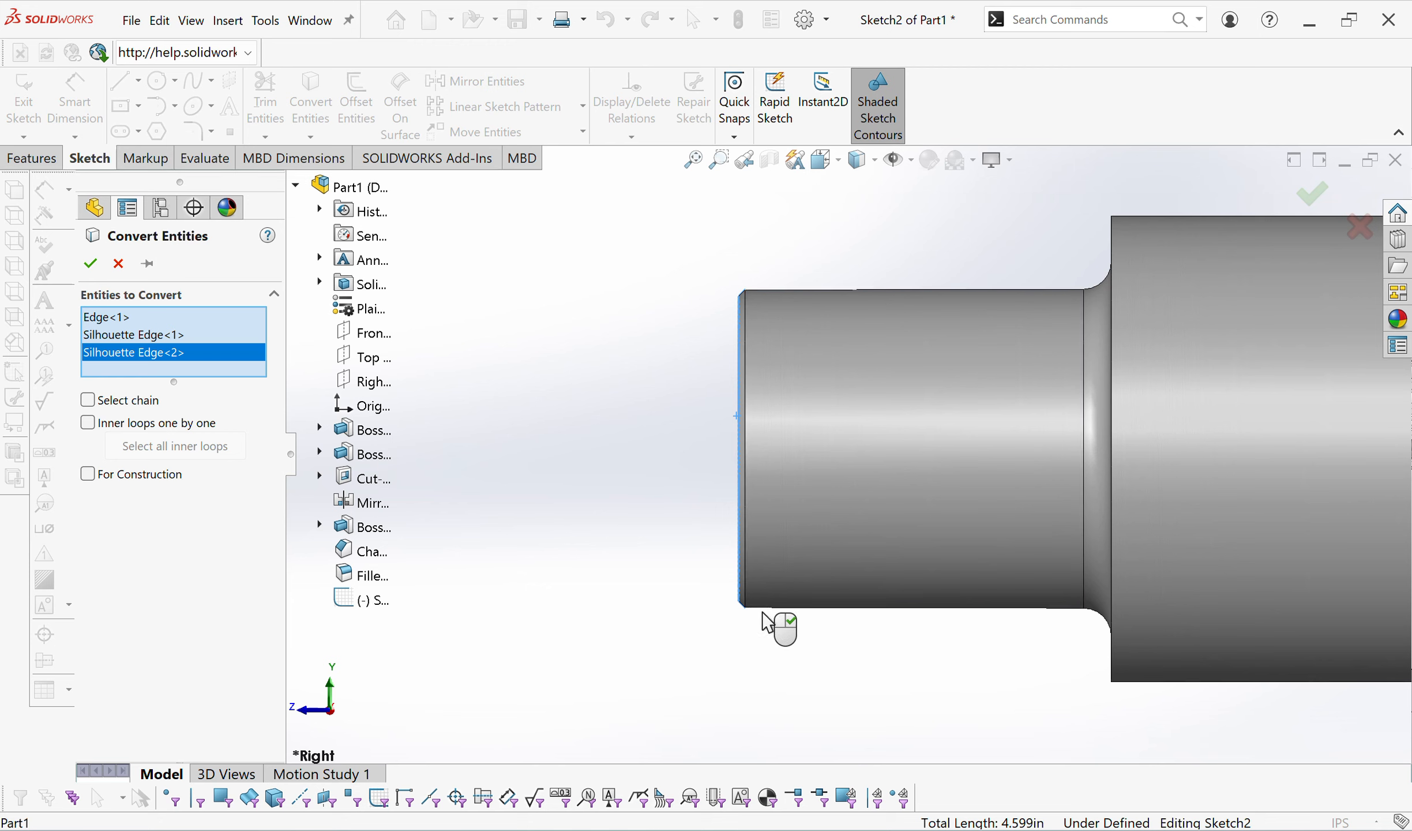
pyautogui.rightClick(163, 337)
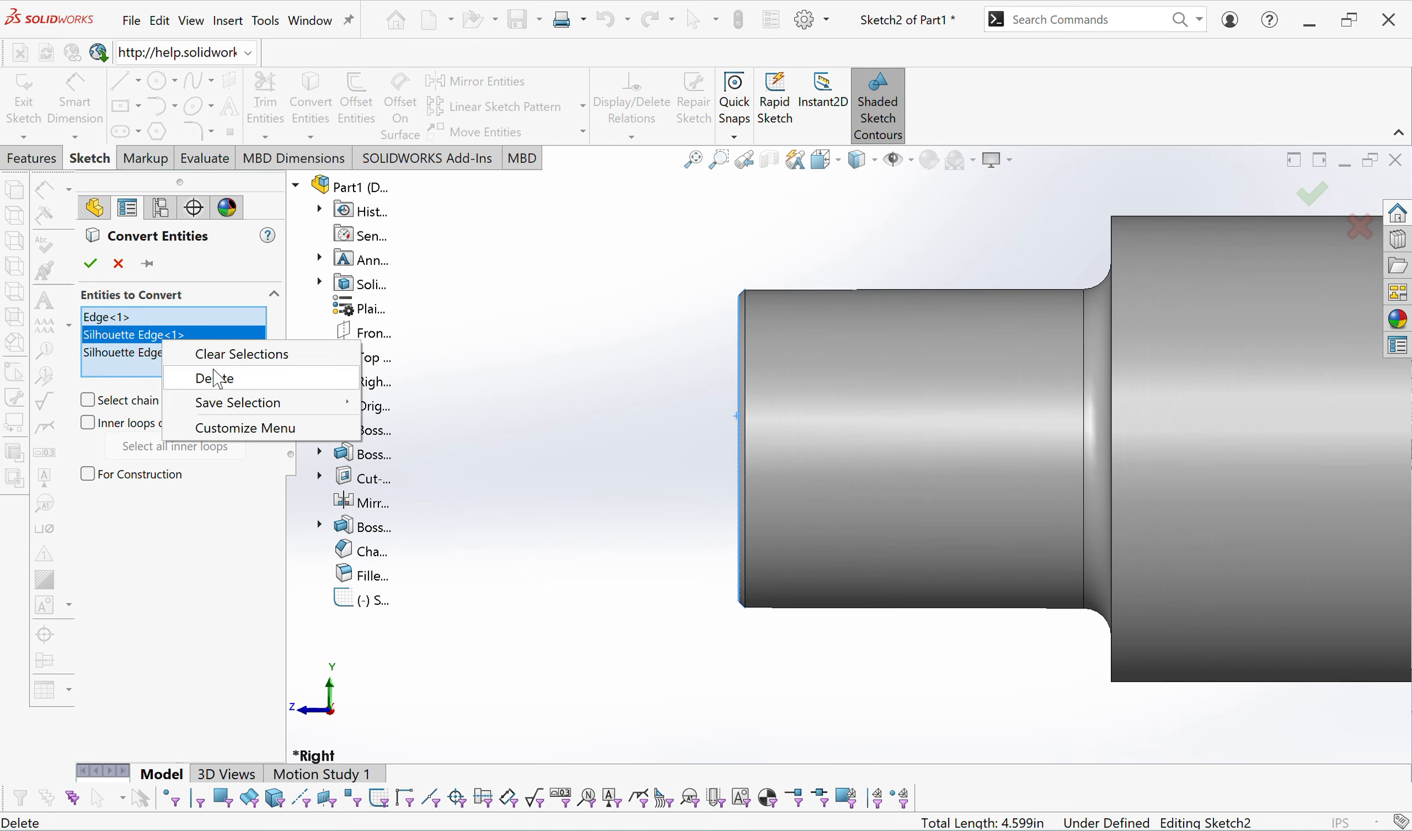
pyautogui.click(221, 379)
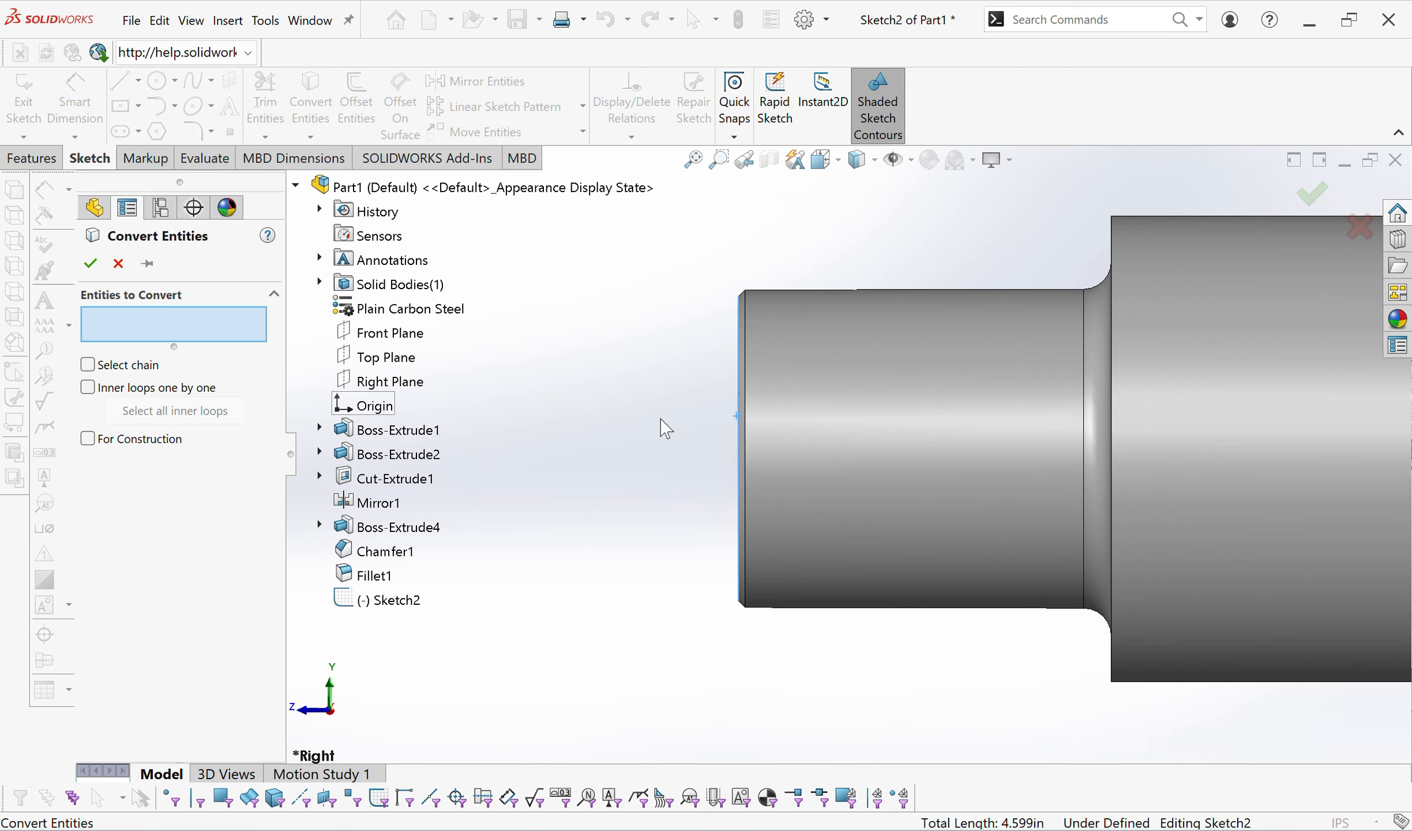
pyautogui.click(737, 441)
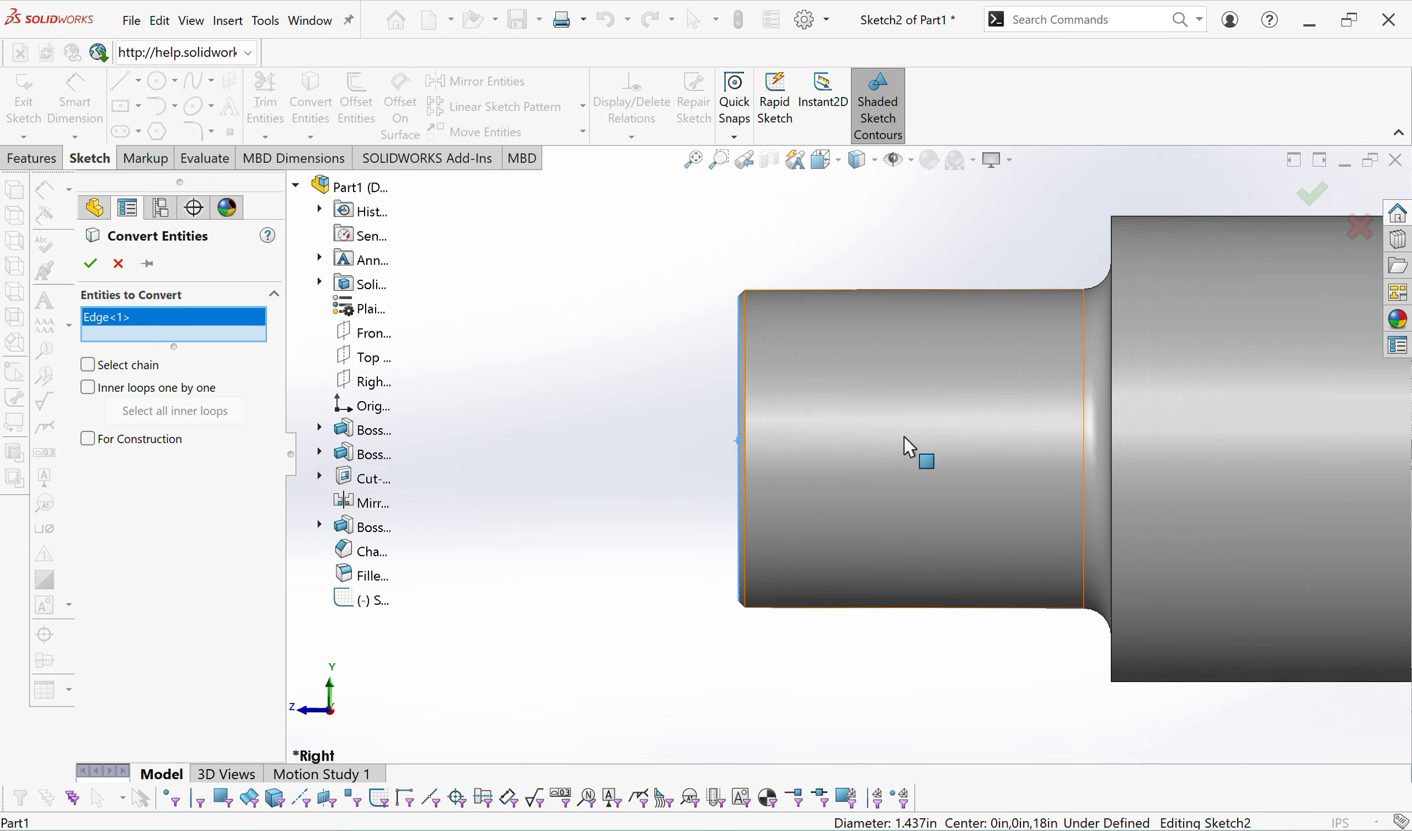
pyautogui.click(1111, 435)
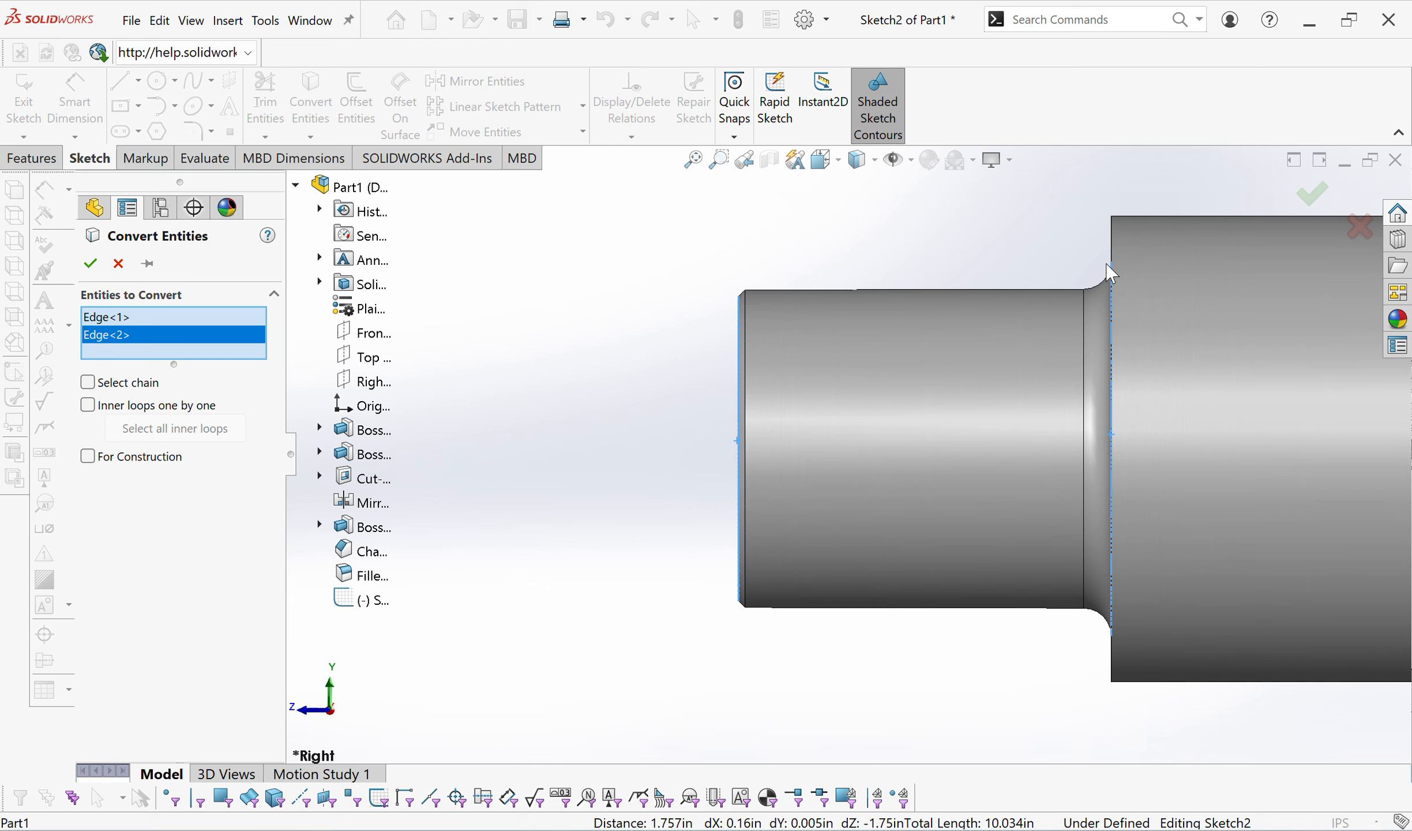
pyautogui.rightClick(203, 339)
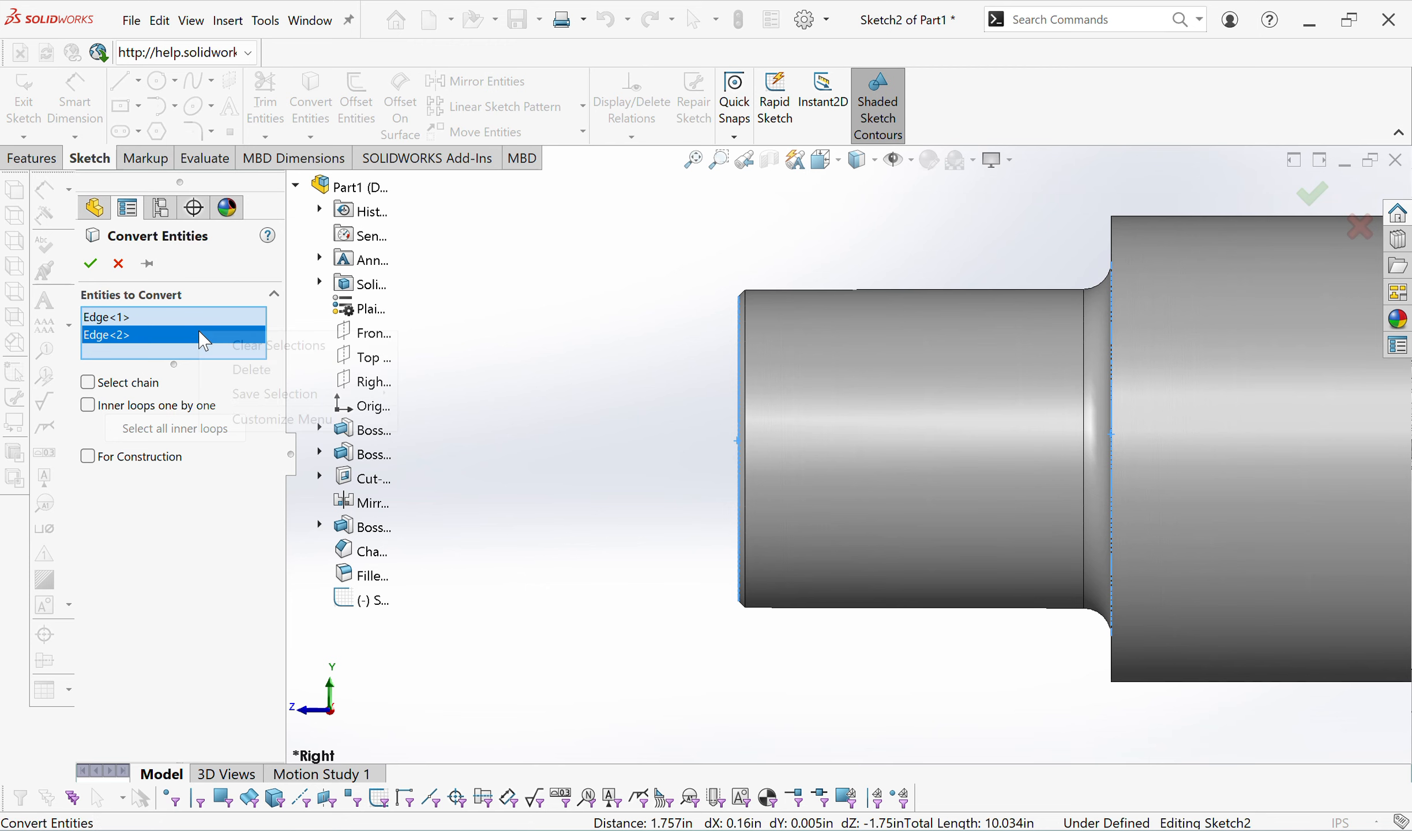
pyautogui.click(248, 346)
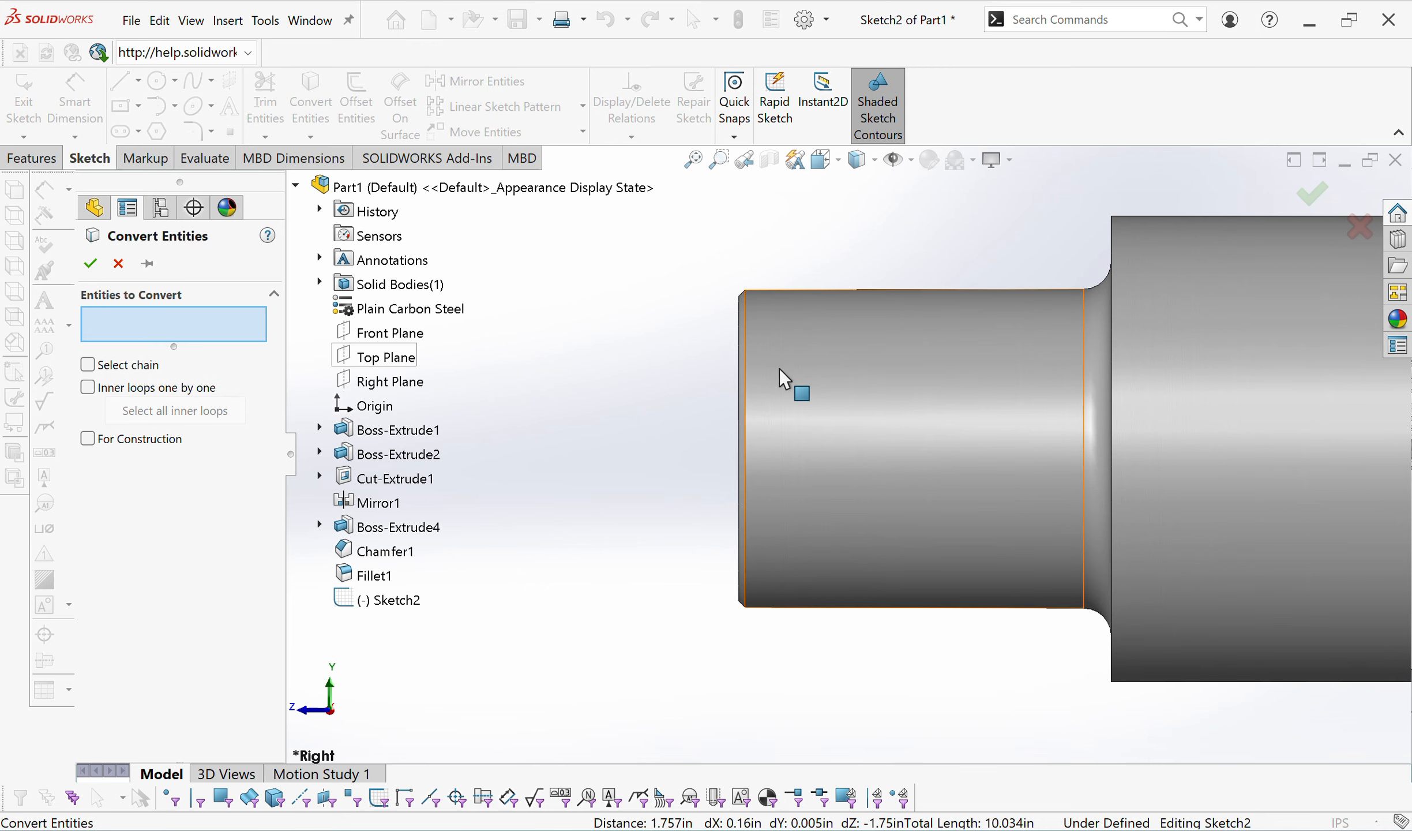
# Convert the +Z end-face edge, the adjacent shoulder edge and the journal's upper and lower silhouette edges into sketch lines.
pyautogui.click(738, 399)
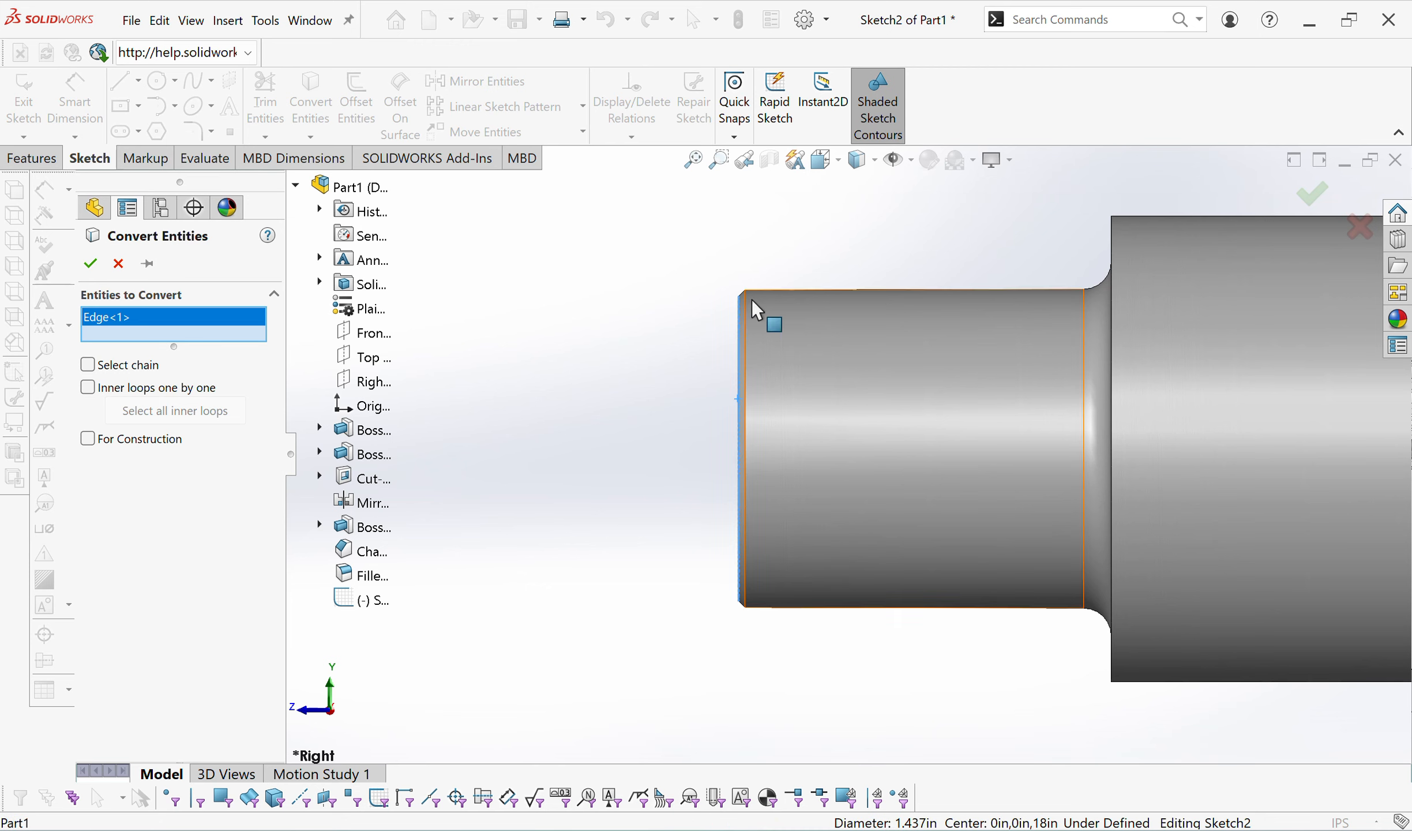
pyautogui.click(1111, 237)
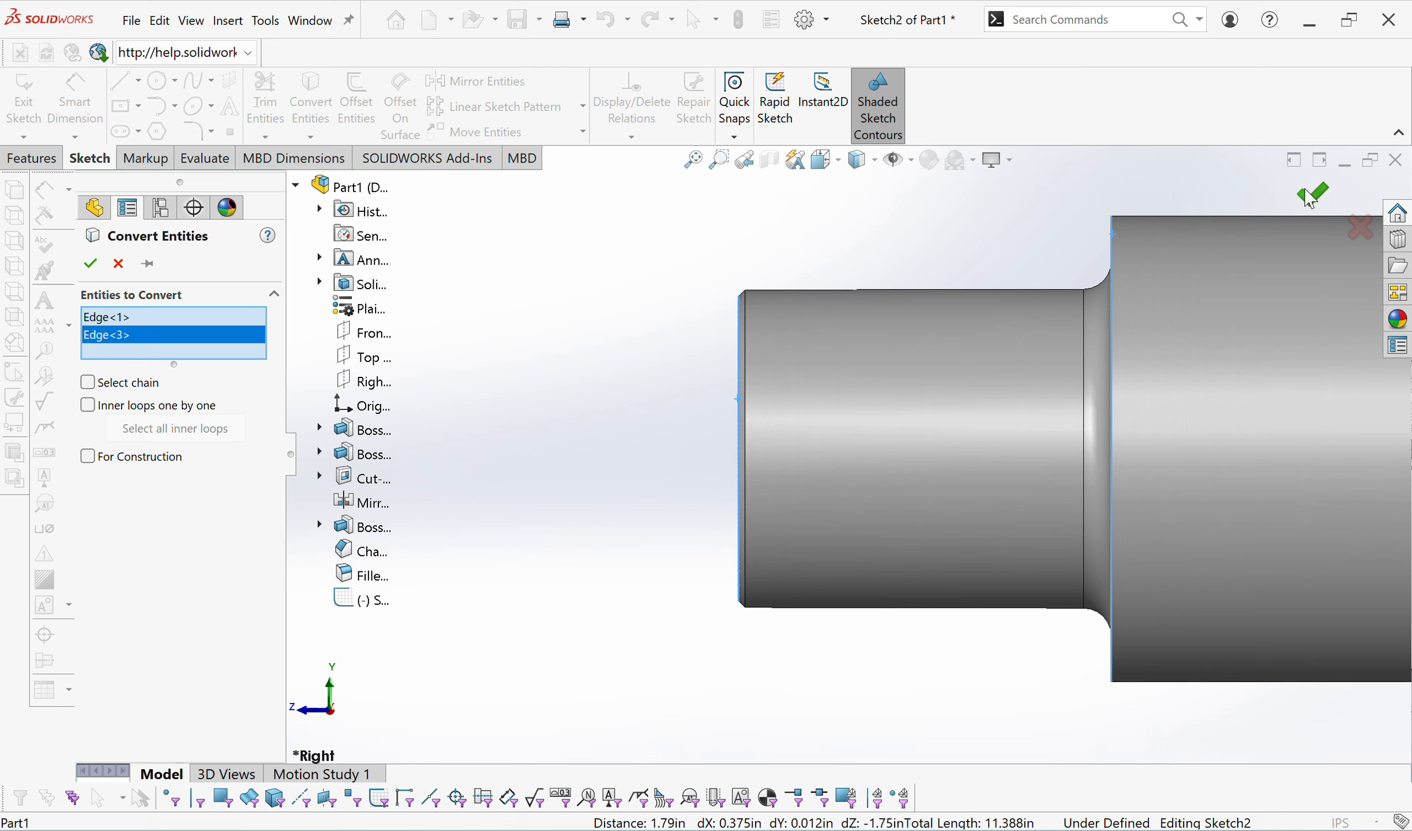
pyautogui.click(984, 289)
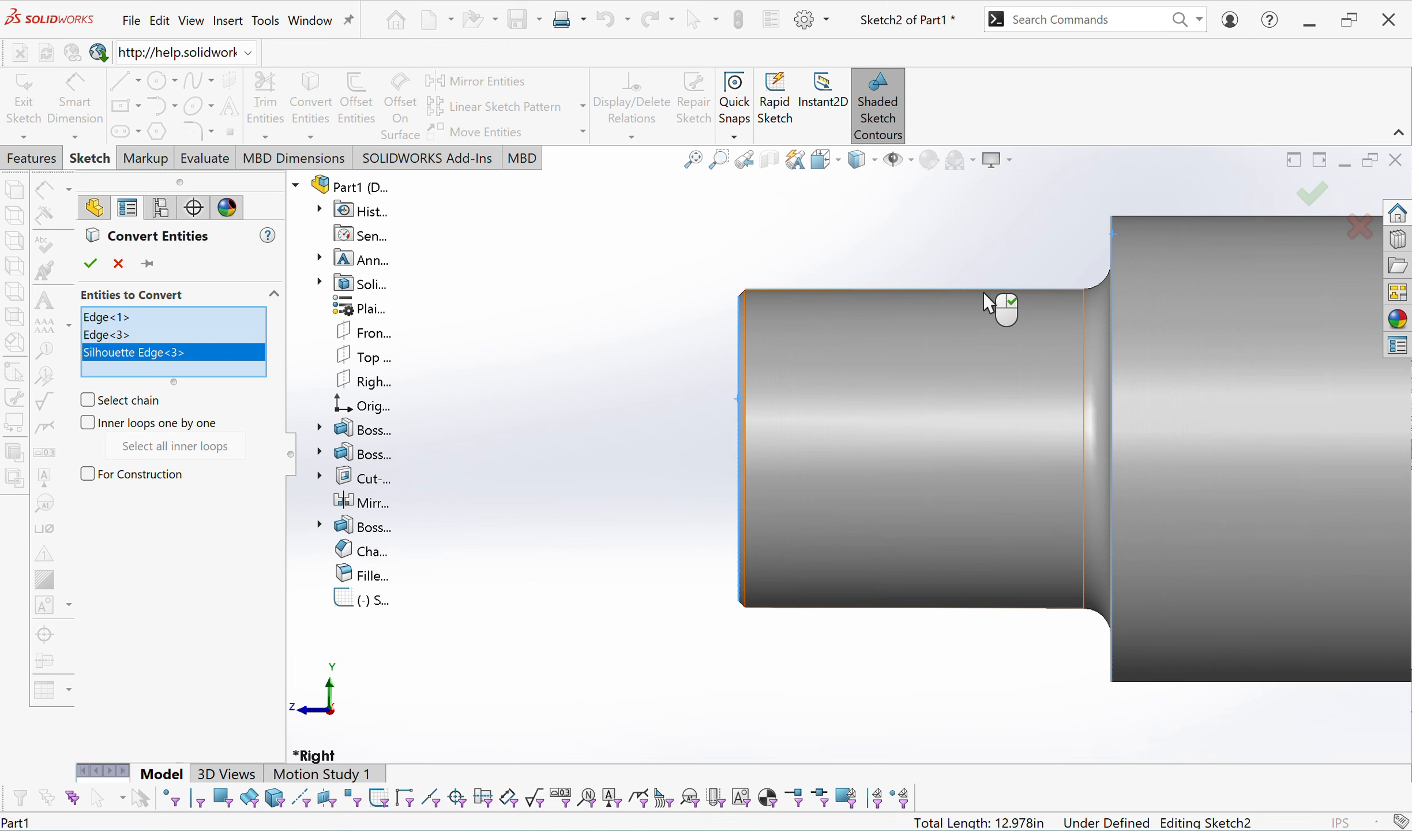
pyautogui.click(953, 600)
pyautogui.click(949, 580)
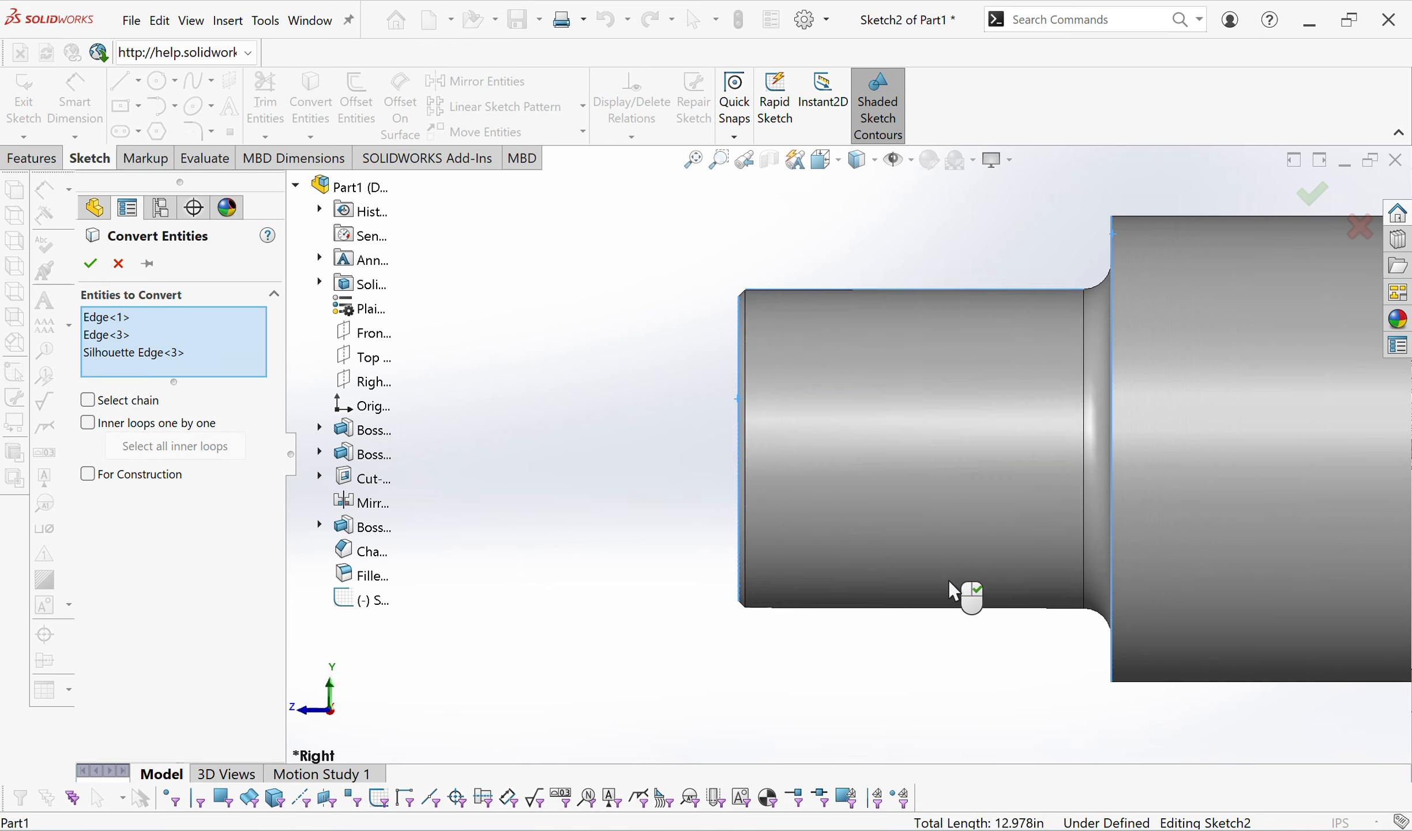
pyautogui.click(953, 620)
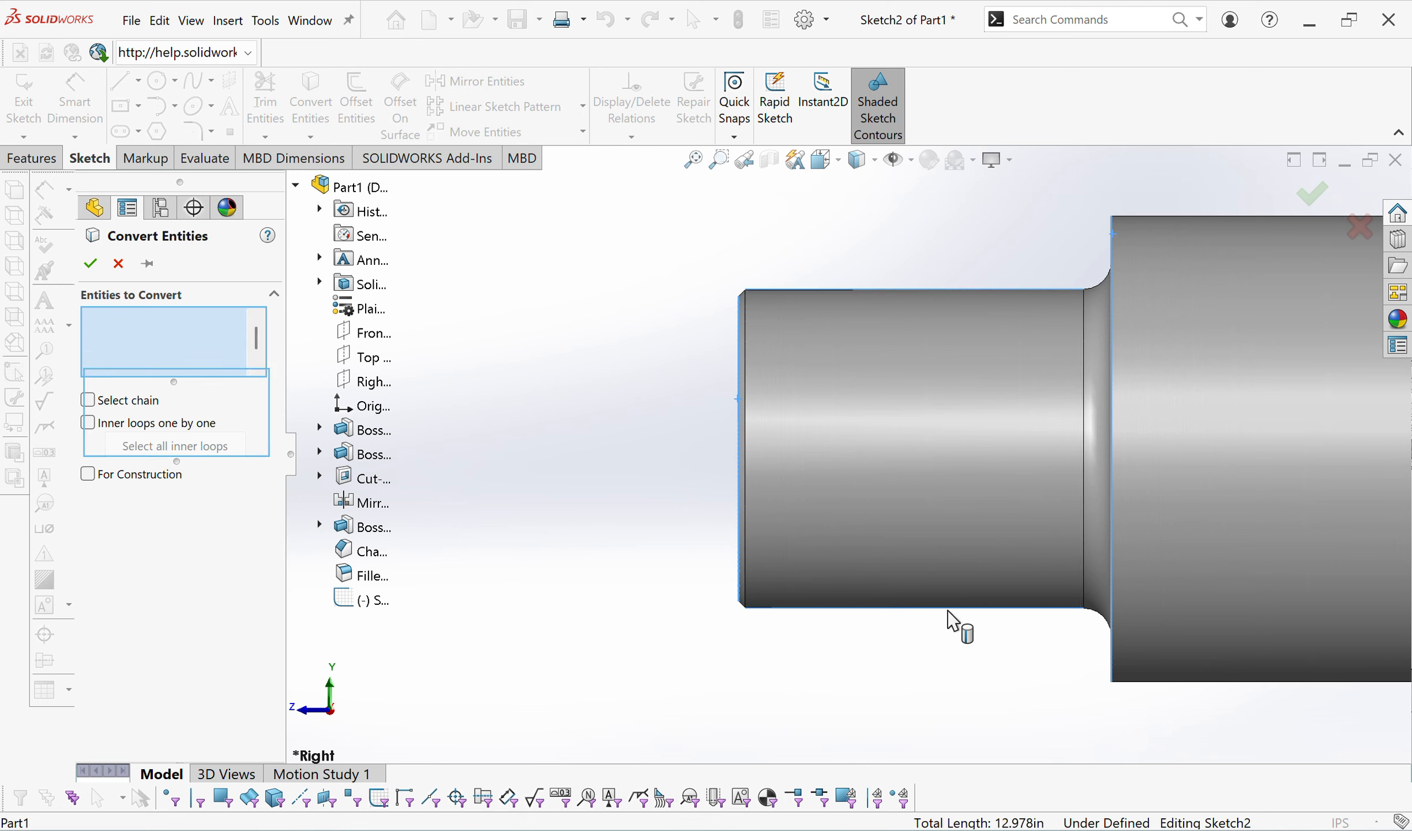
pyautogui.click(1314, 195)
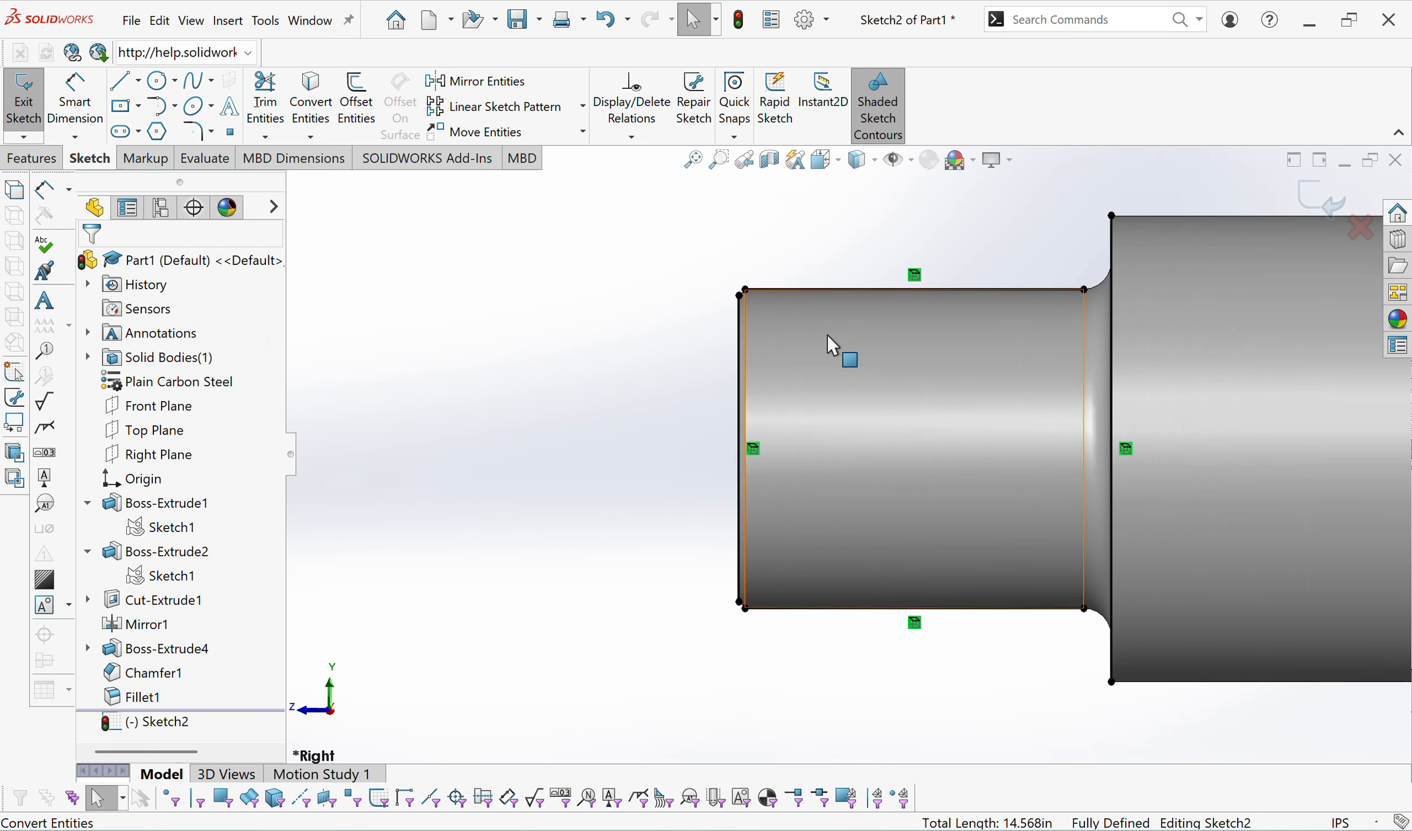
# Extend the upper and lower journal silhouette lines to the vertical shoulder line, after trying to extend the end-face line.
pyautogui.click(265, 136)
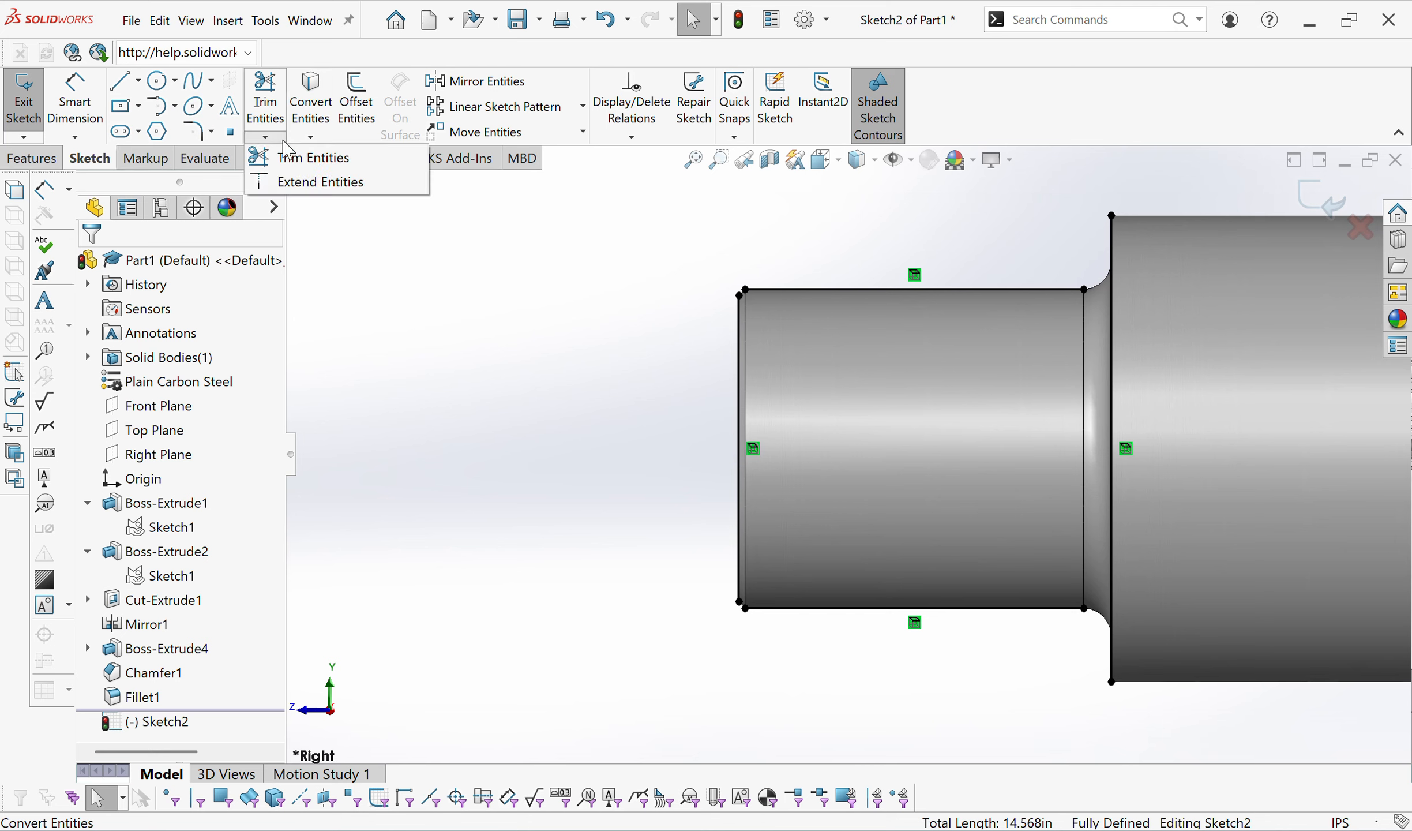
pyautogui.click(320, 183)
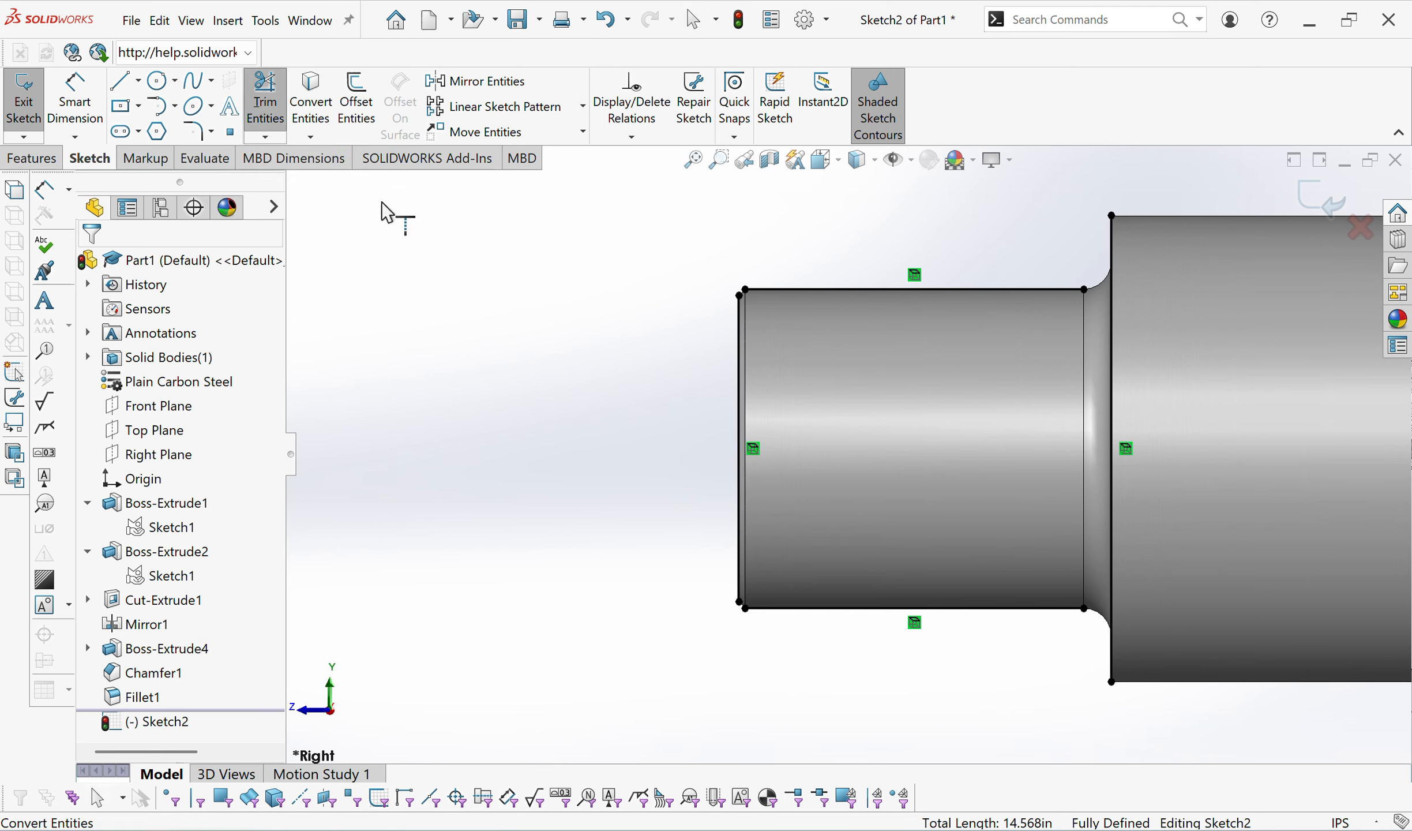
pyautogui.click(738, 323)
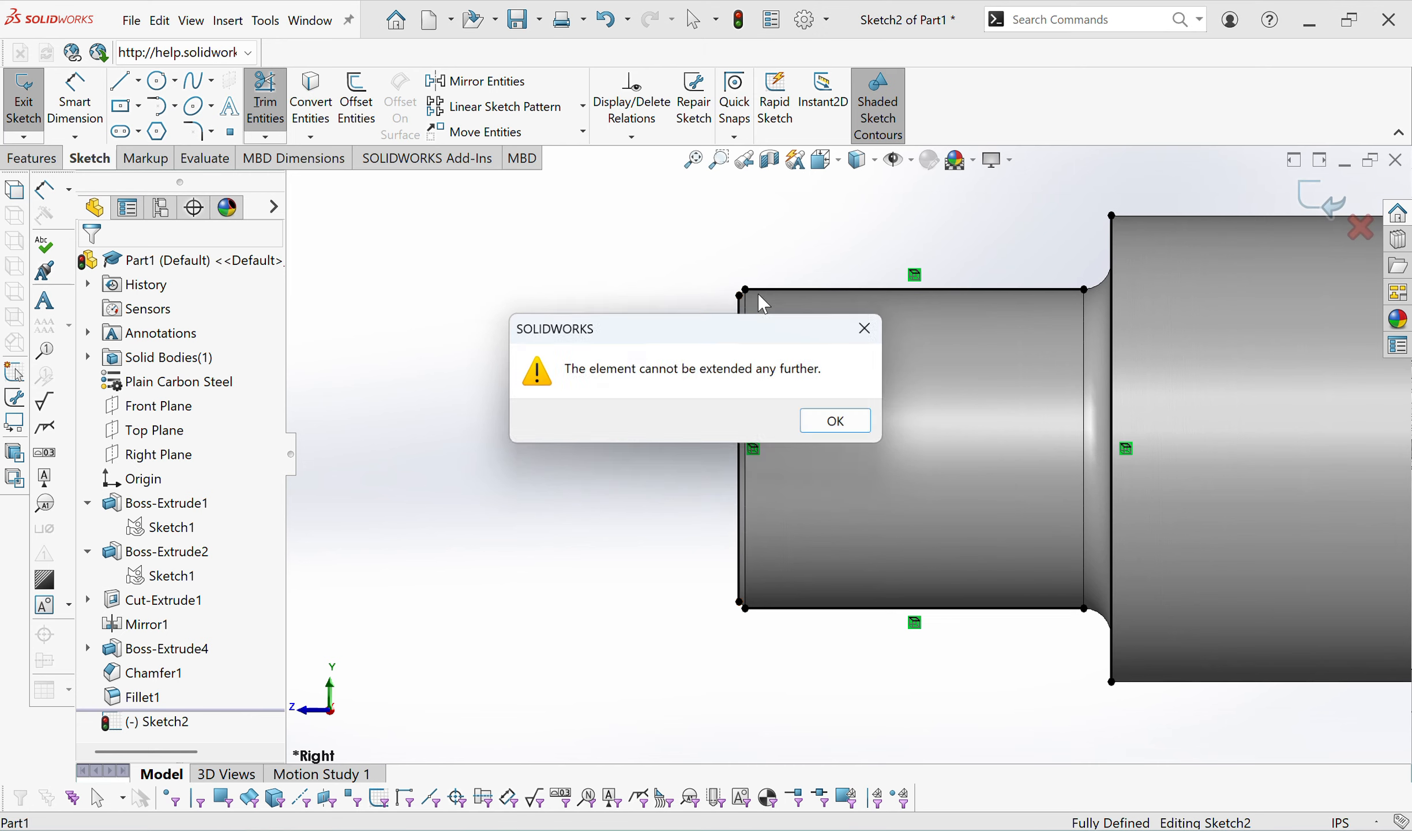
pyautogui.click(862, 317)
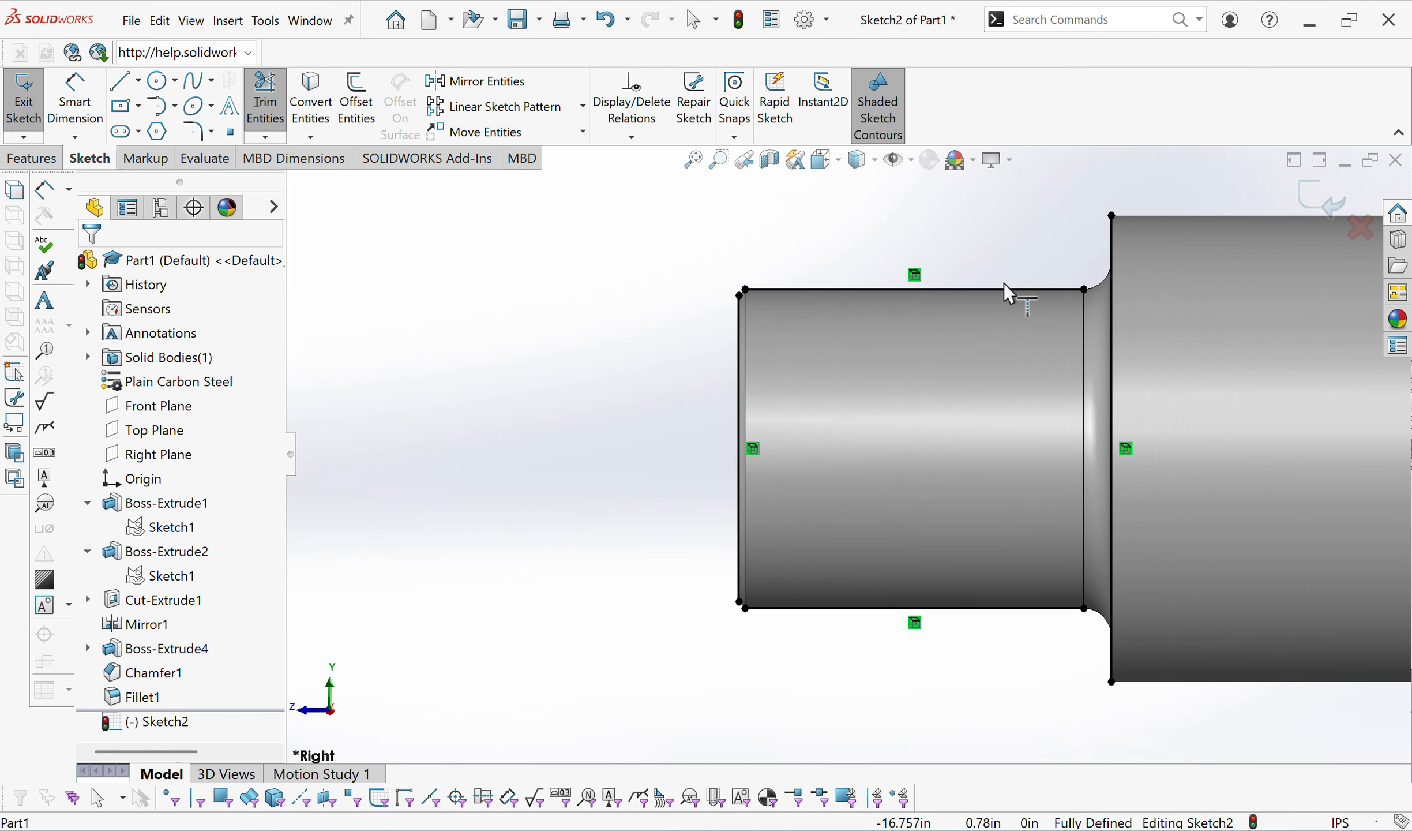
pyautogui.click(1060, 606)
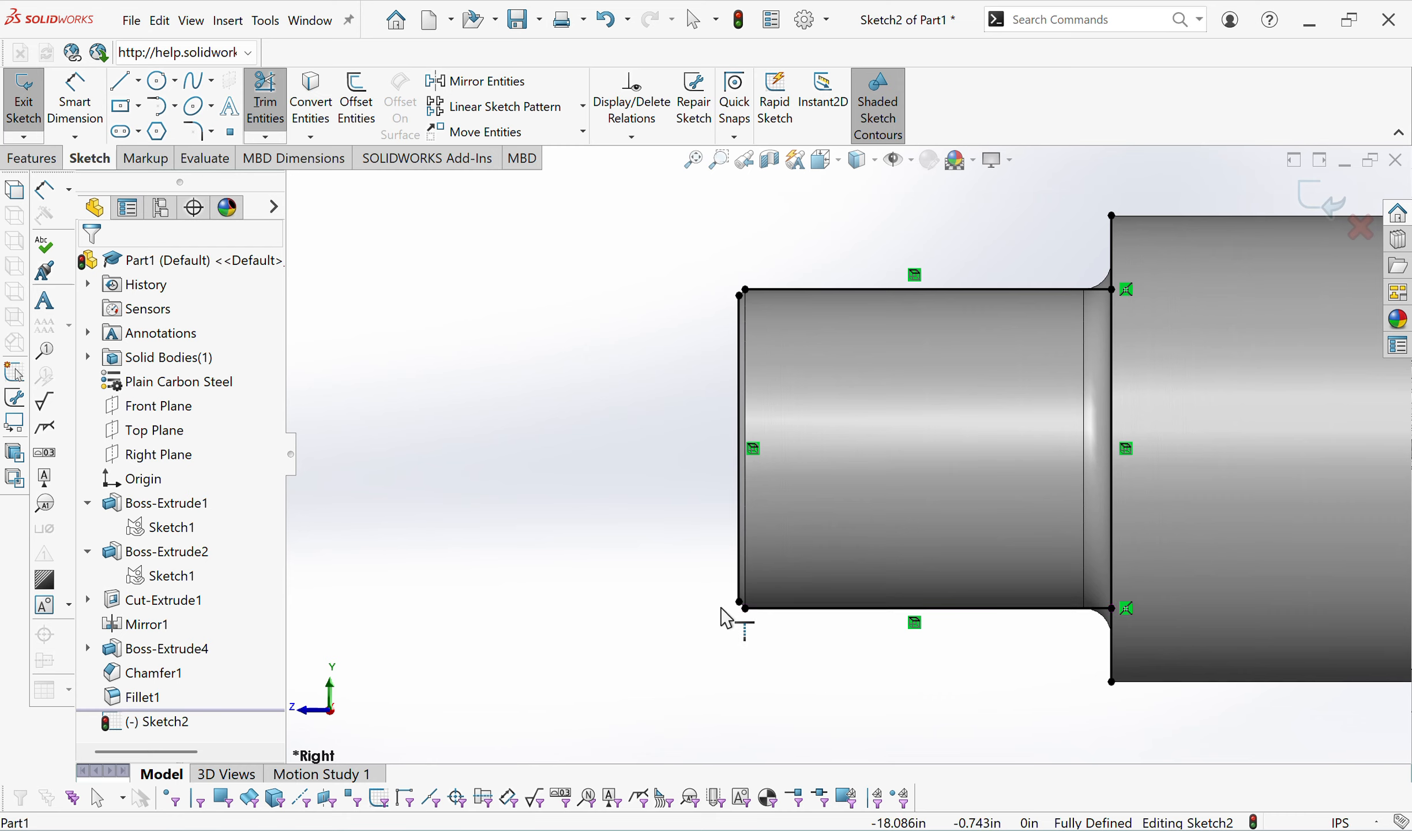
pyautogui.scroll(-7, 722, 610)
pyautogui.scroll(-2, 816, 498)
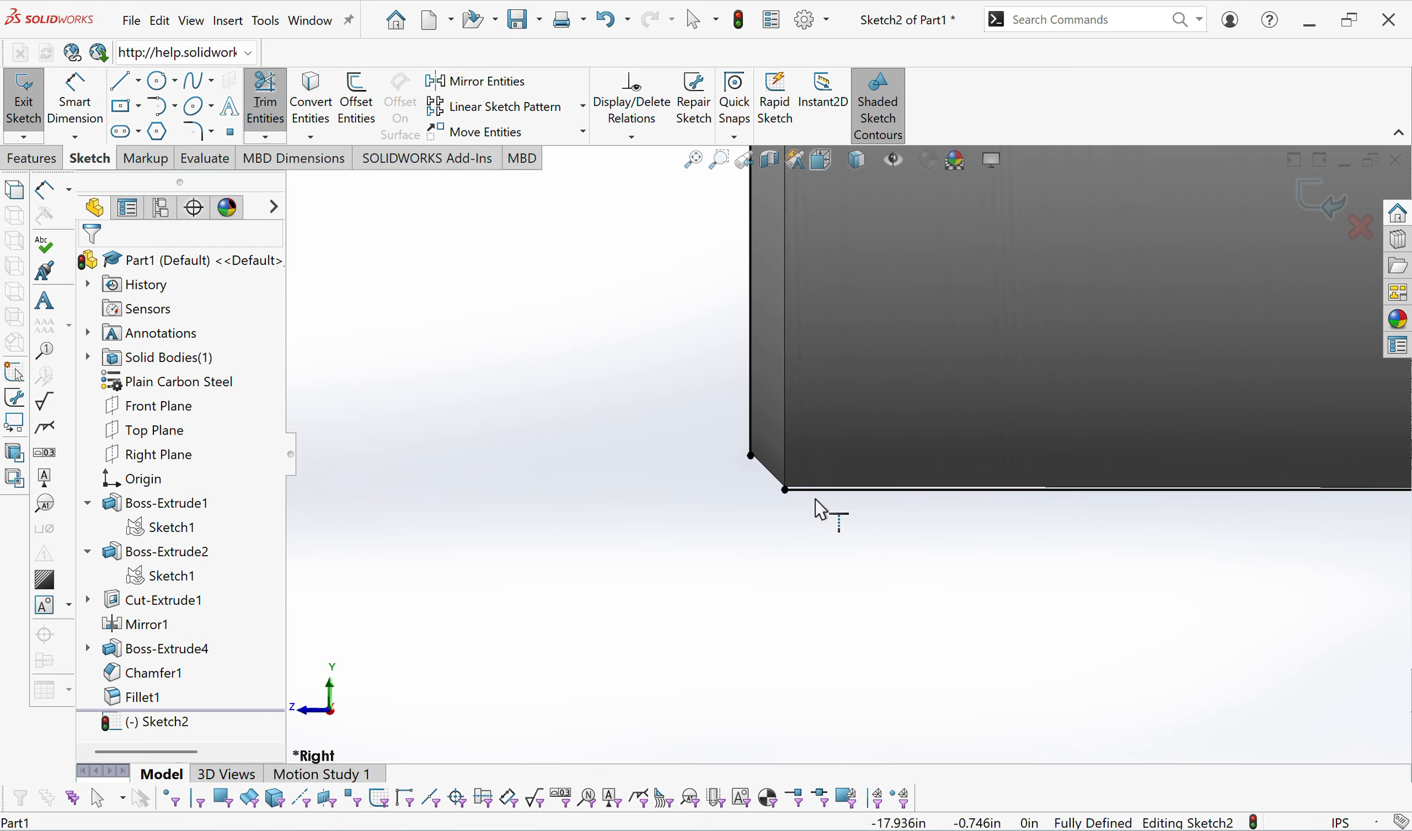
pyautogui.scroll(-1, 815, 498)
pyautogui.press('Escape')
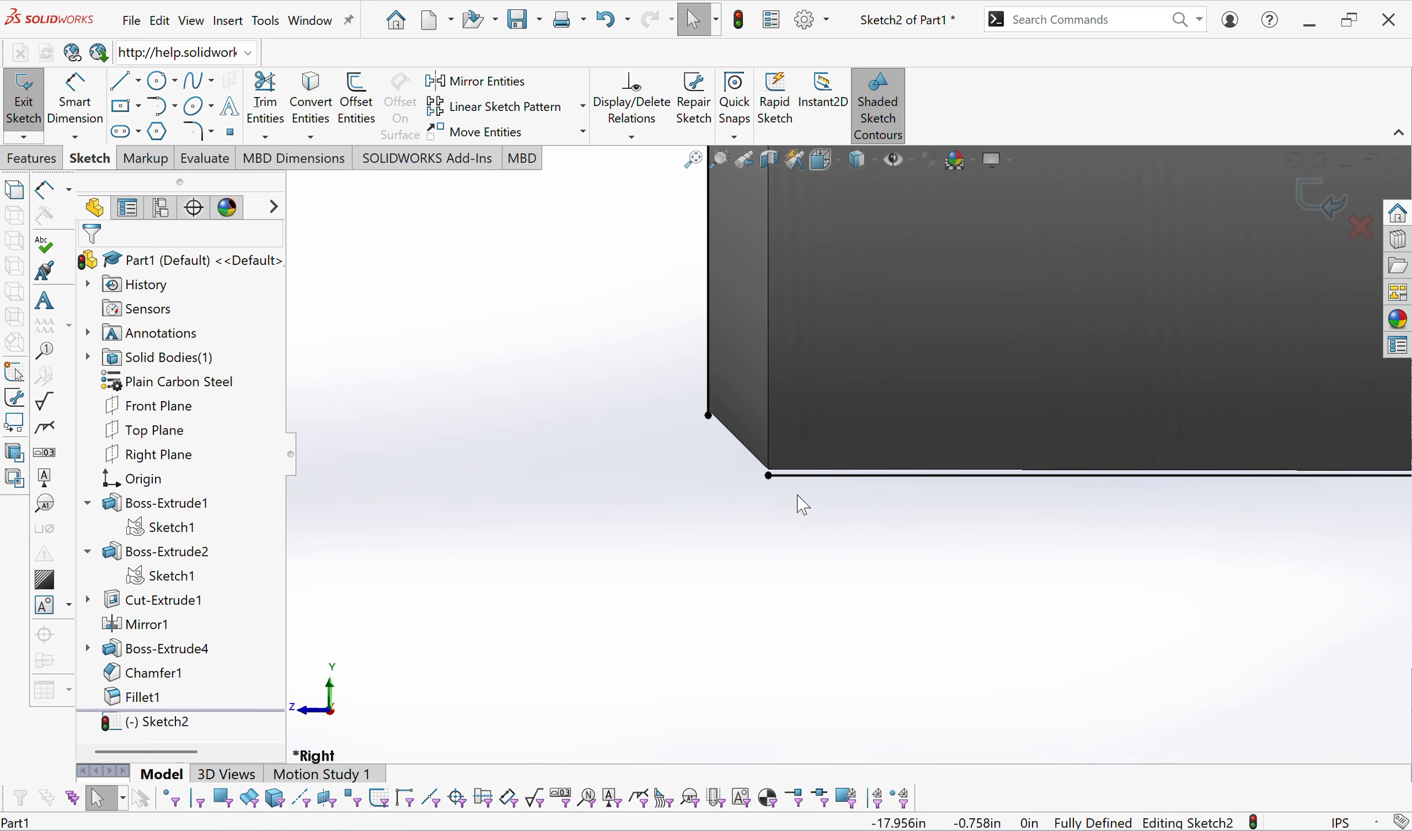
# Stretch the lower silhouette line and the end-face line past the lower chamfered corner so that they cross.
pyautogui.click(768, 476)
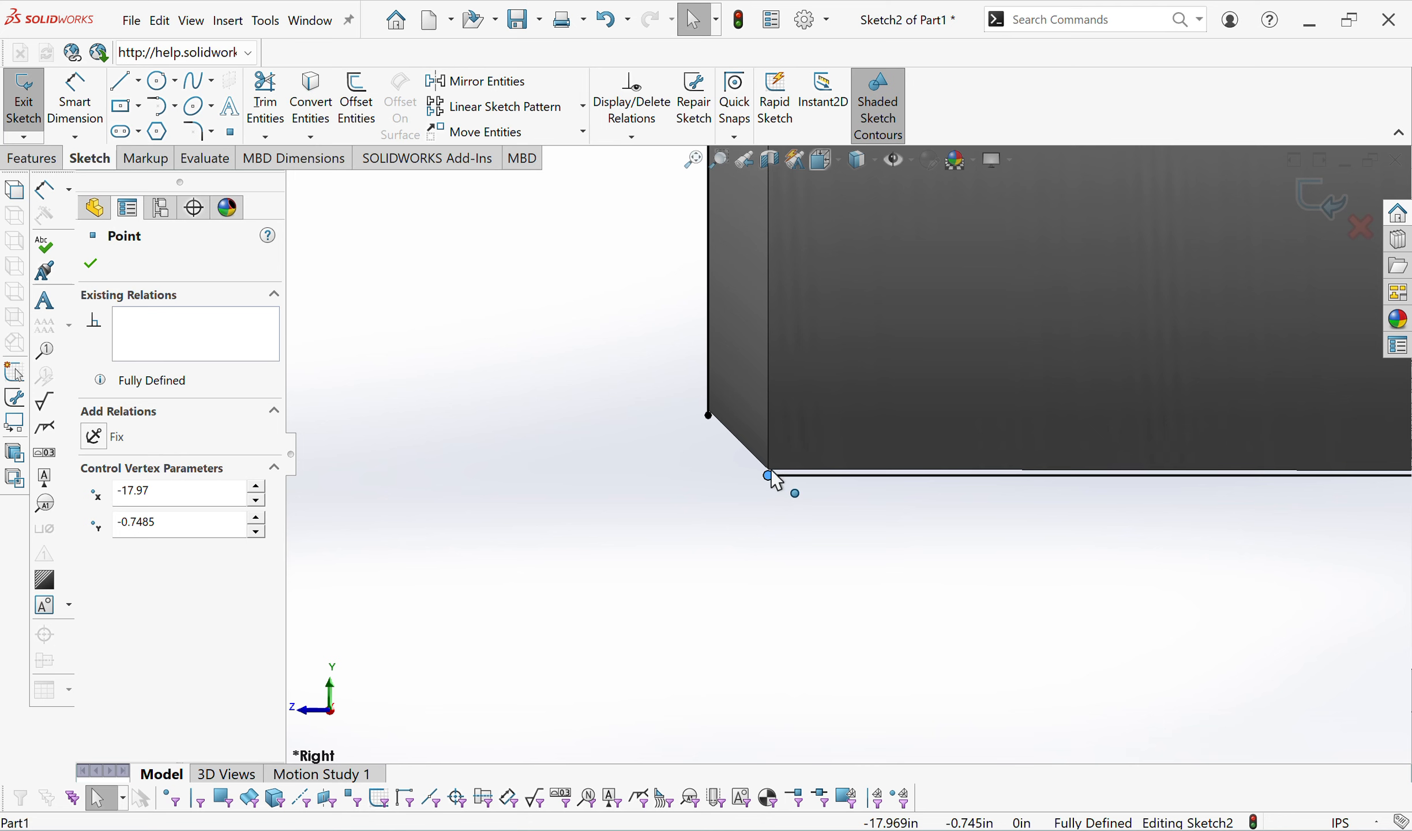
pyautogui.moveTo(774, 480); pyautogui.dragTo(571, 508)
pyautogui.click(800, 505)
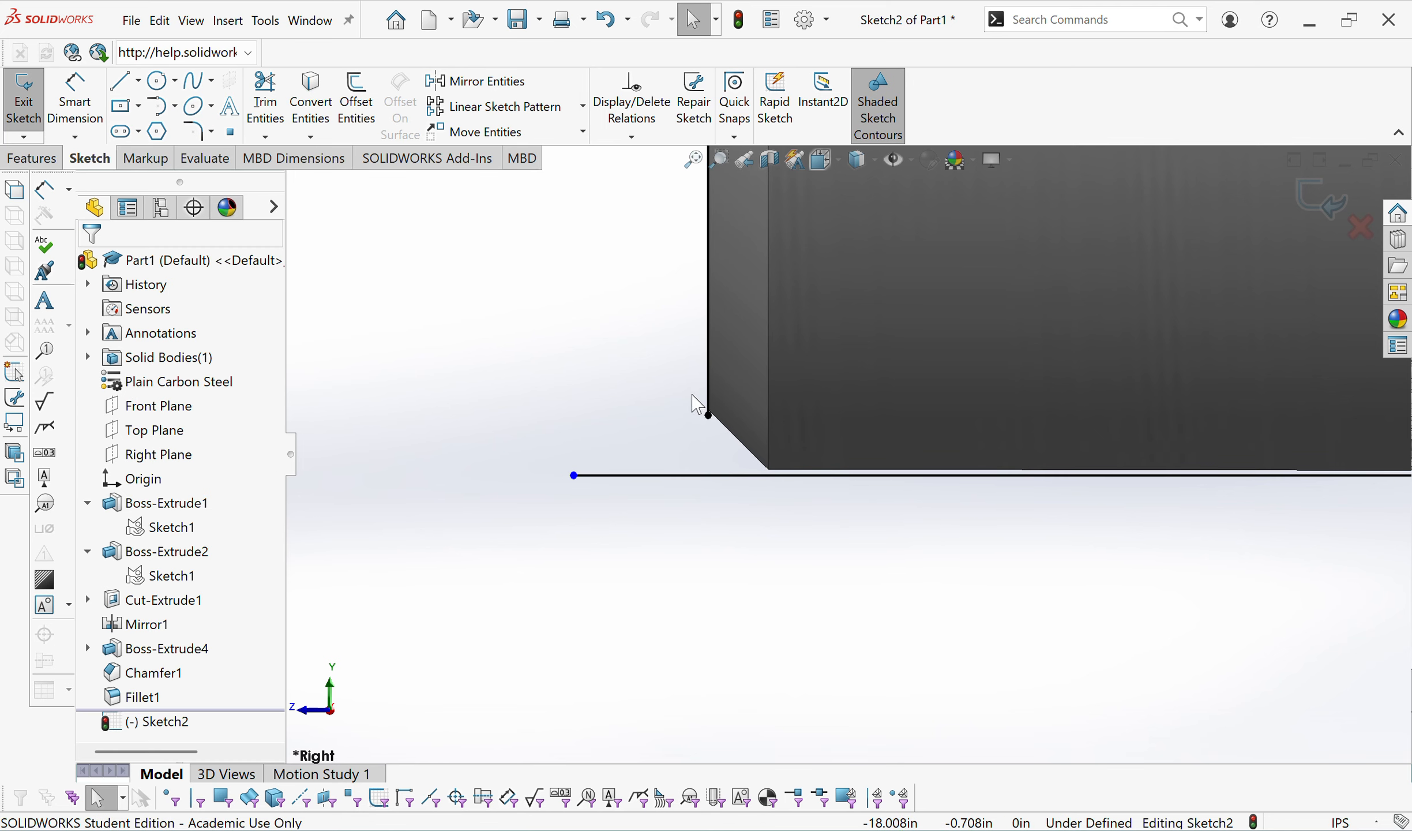
pyautogui.moveTo(707, 415); pyautogui.dragTo(711, 567)
# Stretch the upper silhouette line and the end-face line past the upper chamfered corner so that they cross.
pyautogui.scroll(3, 895, 541)
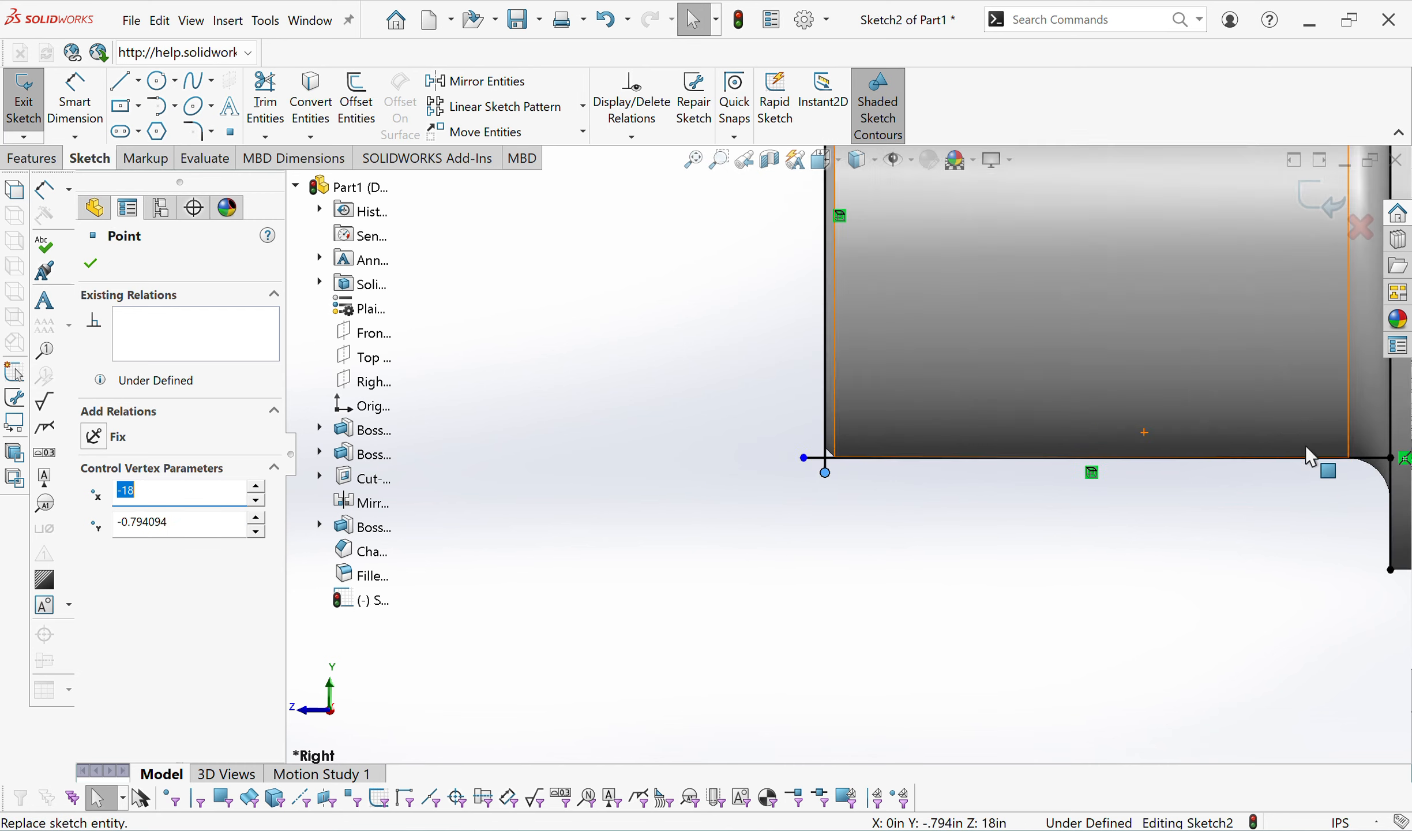
pyautogui.scroll(-5, 1306, 446)
pyautogui.scroll(-8, 922, 504)
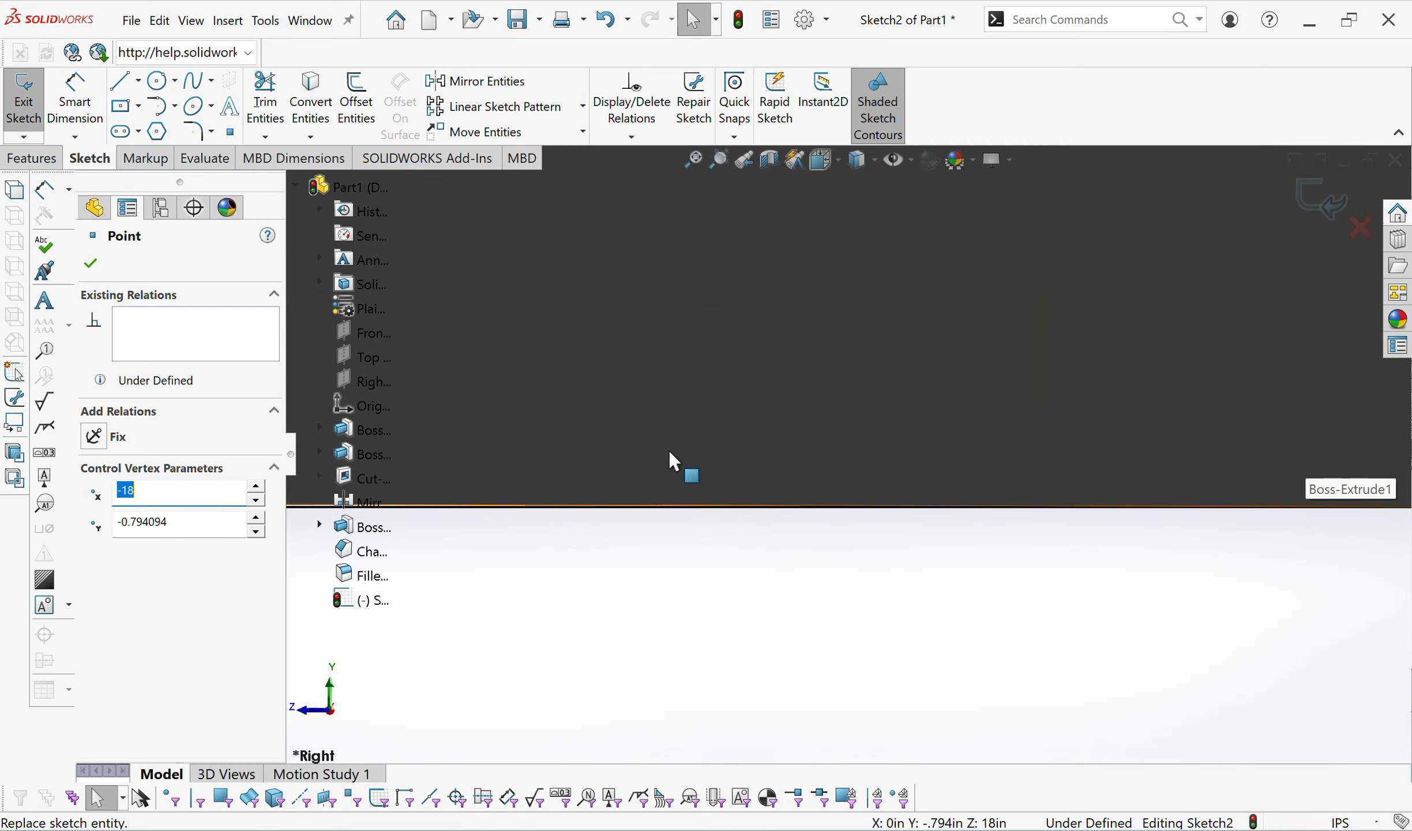
pyautogui.scroll(9, 611, 472)
pyautogui.scroll(6, 451, 459)
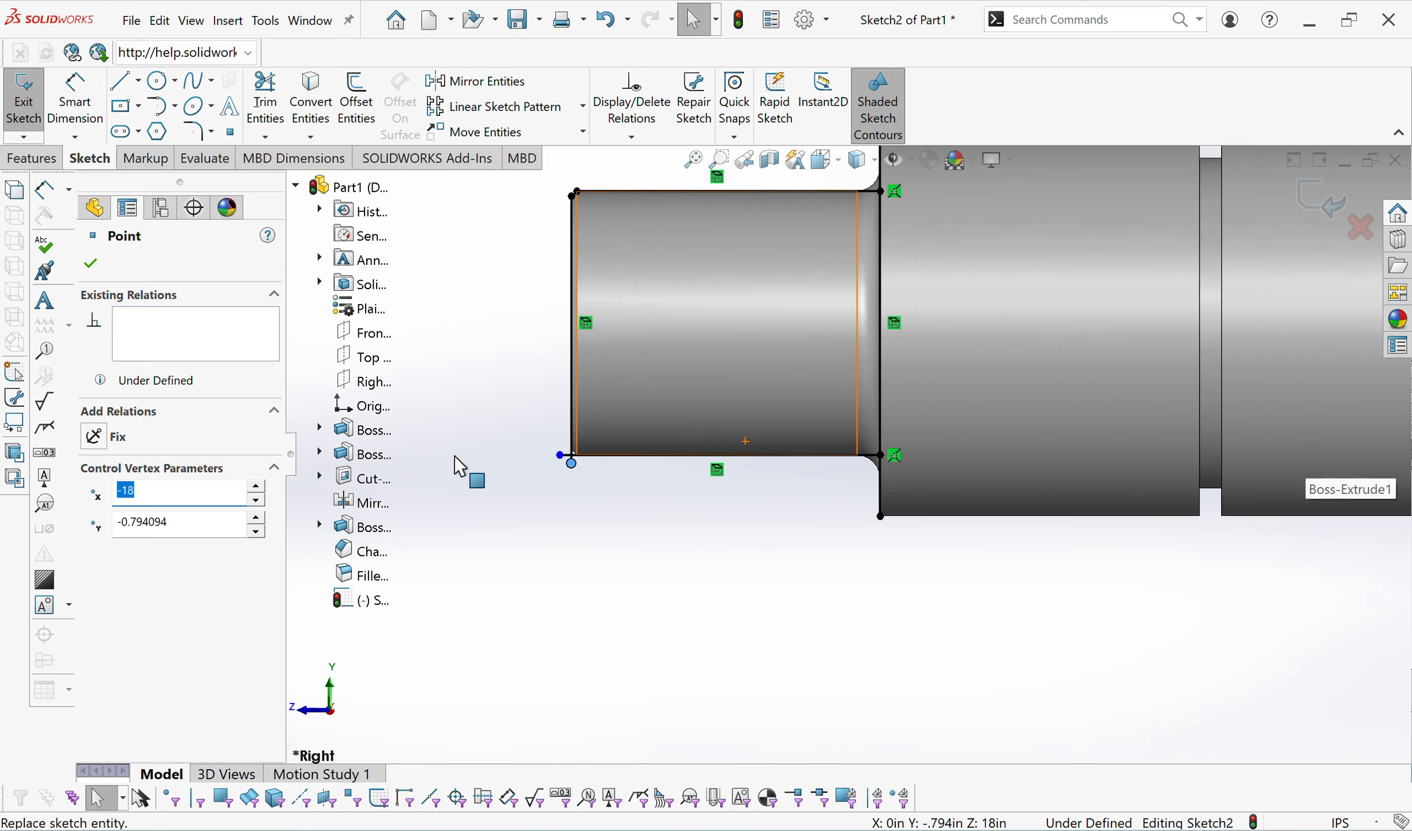
pyautogui.scroll(-3, 630, 330)
pyautogui.scroll(3, 643, 237)
pyautogui.scroll(-15, 767, 260)
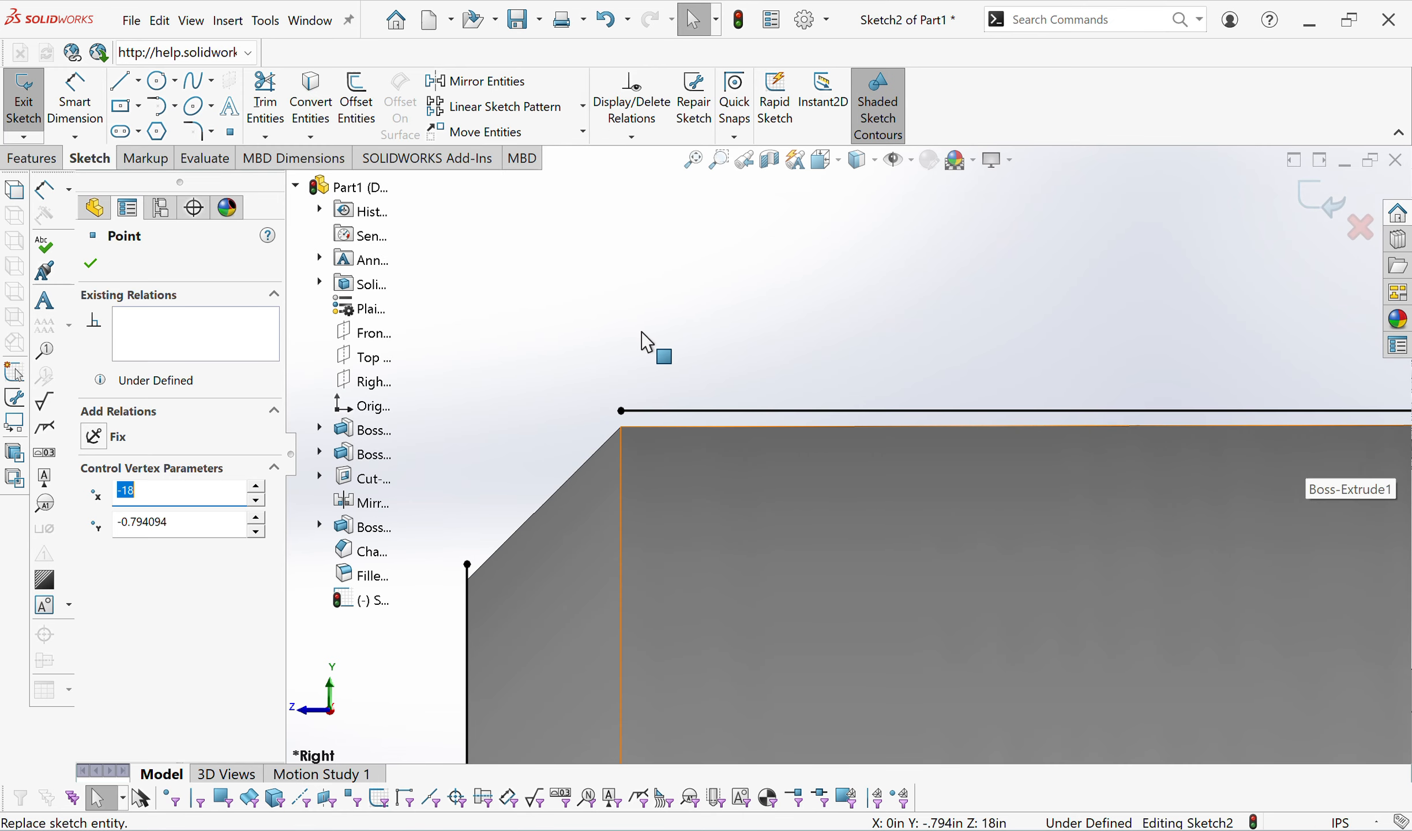
pyautogui.click(640, 332)
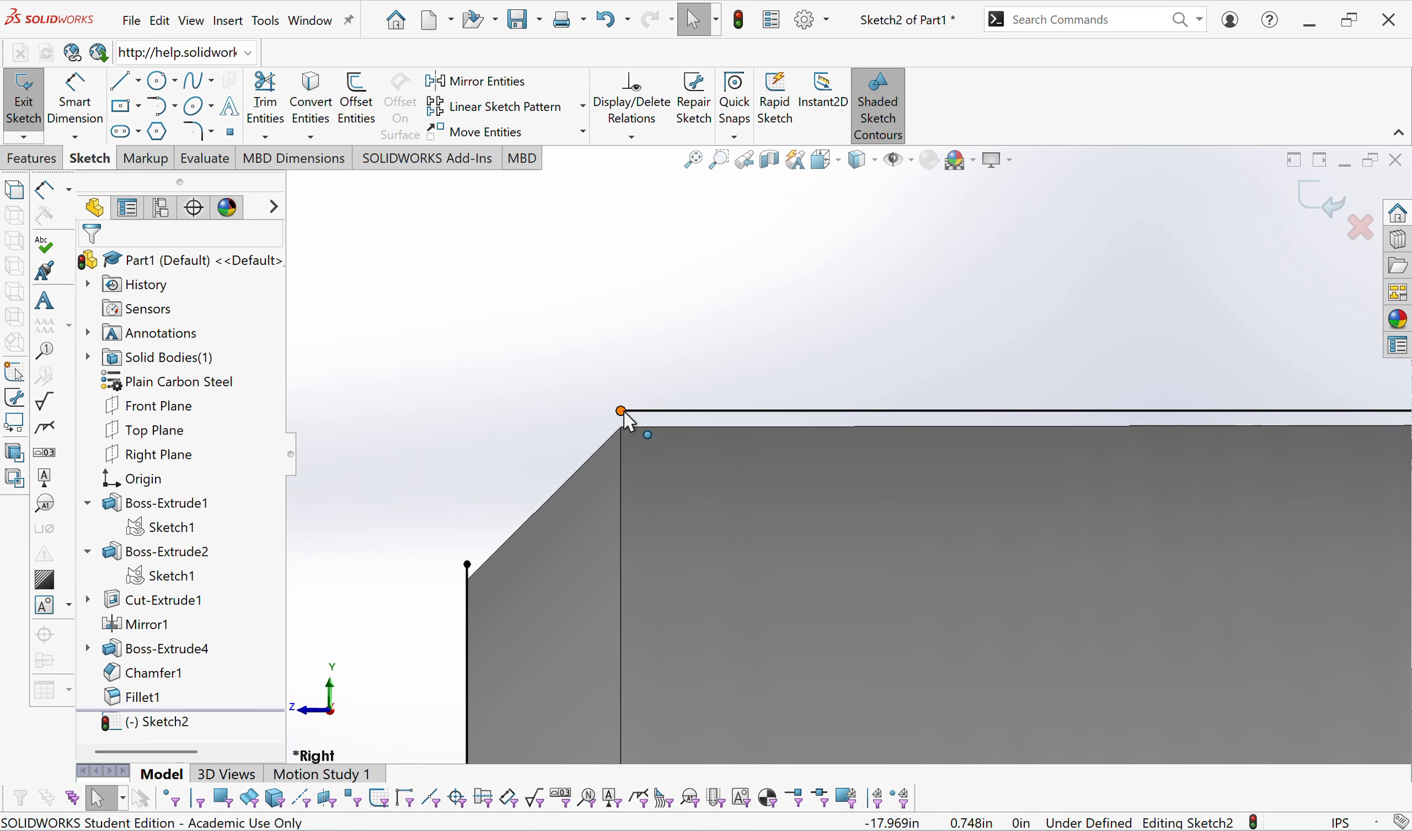
pyautogui.scroll(10, 778, 404)
pyautogui.scroll(-2, 1214, 437)
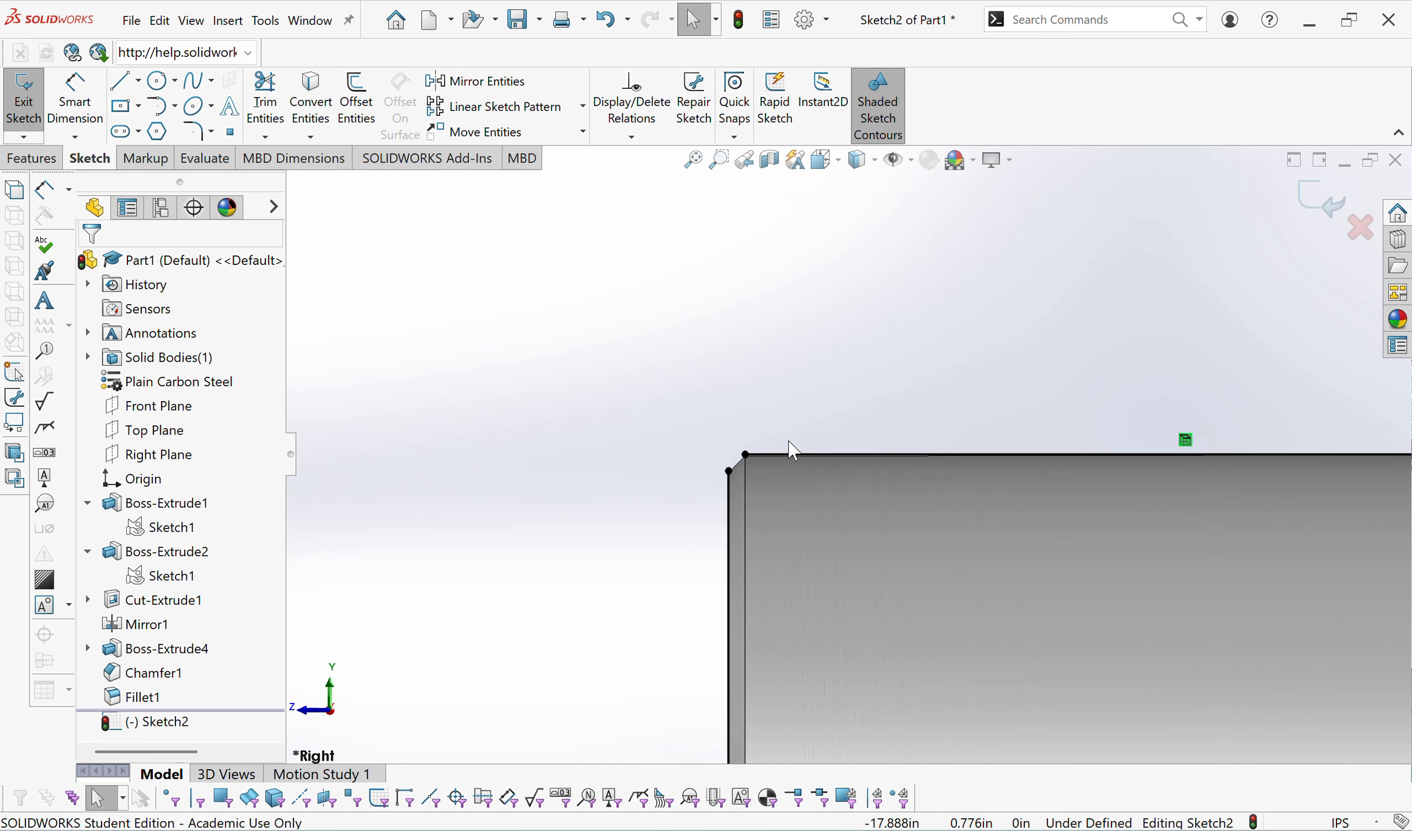
pyautogui.moveTo(746, 454); pyautogui.dragTo(531, 455)
pyautogui.moveTo(728, 469); pyautogui.dragTo(728, 346)
pyautogui.click(829, 395)
pyautogui.scroll(-12, 772, 461)
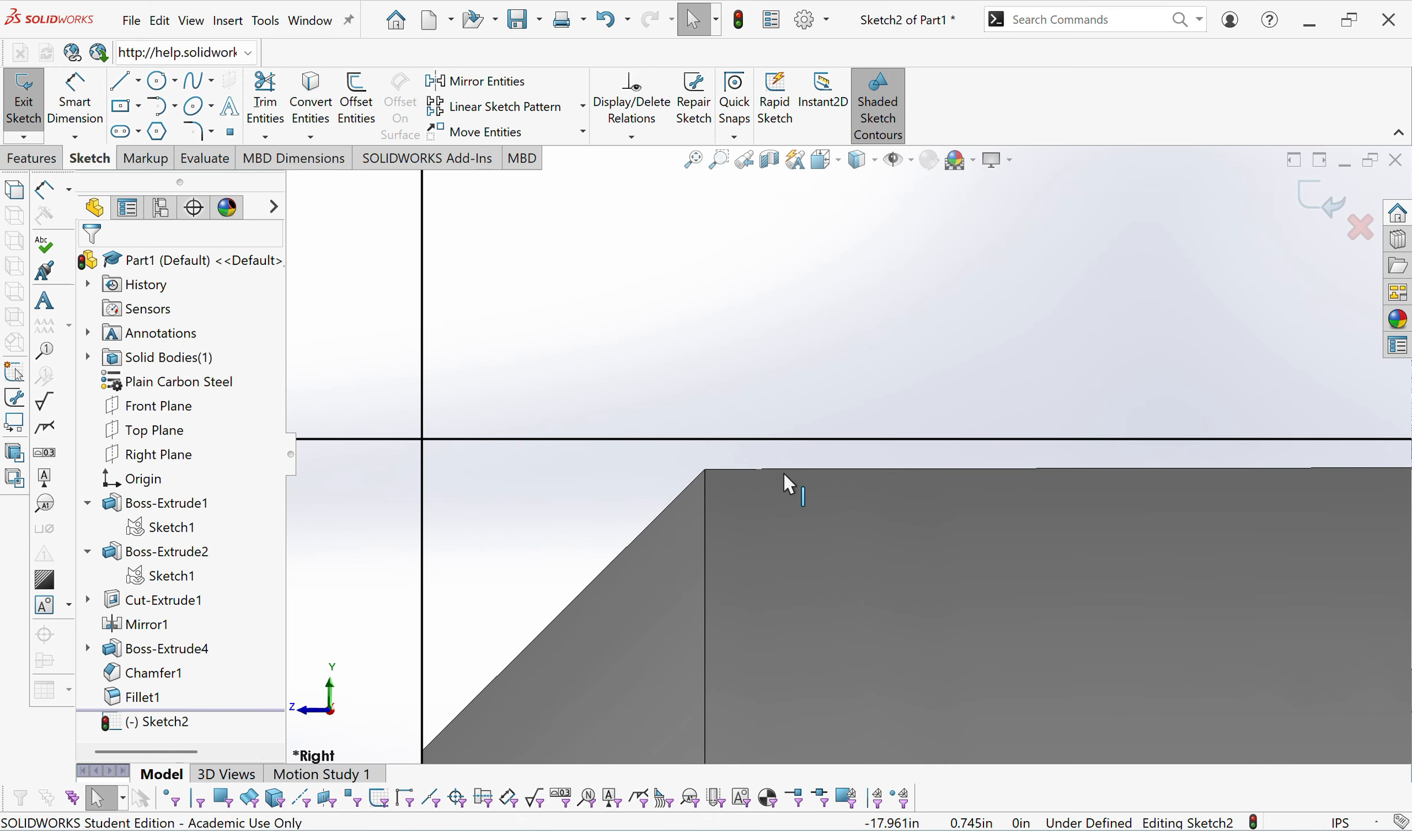
pyautogui.scroll(10, 784, 479)
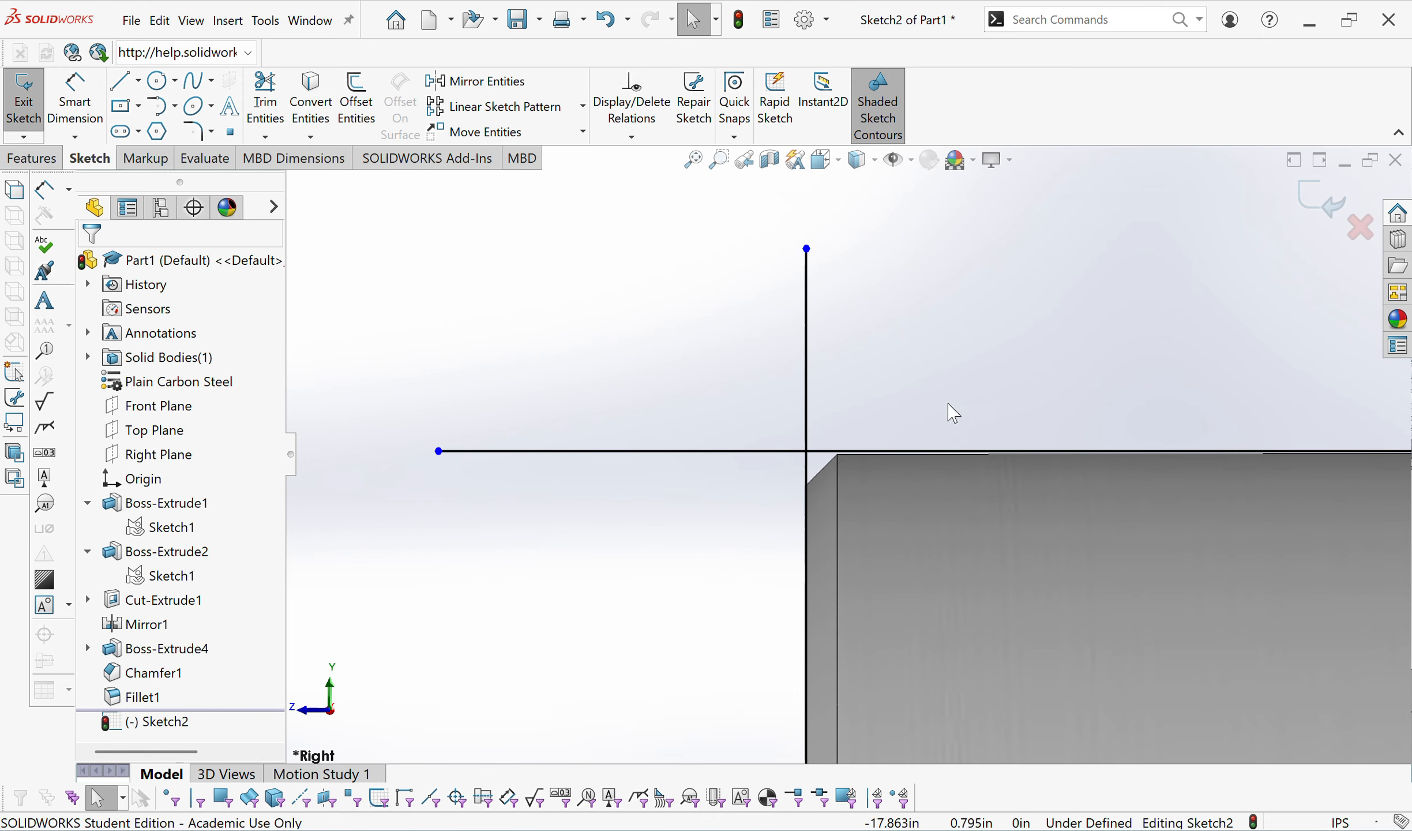
pyautogui.scroll(1, 906, 444)
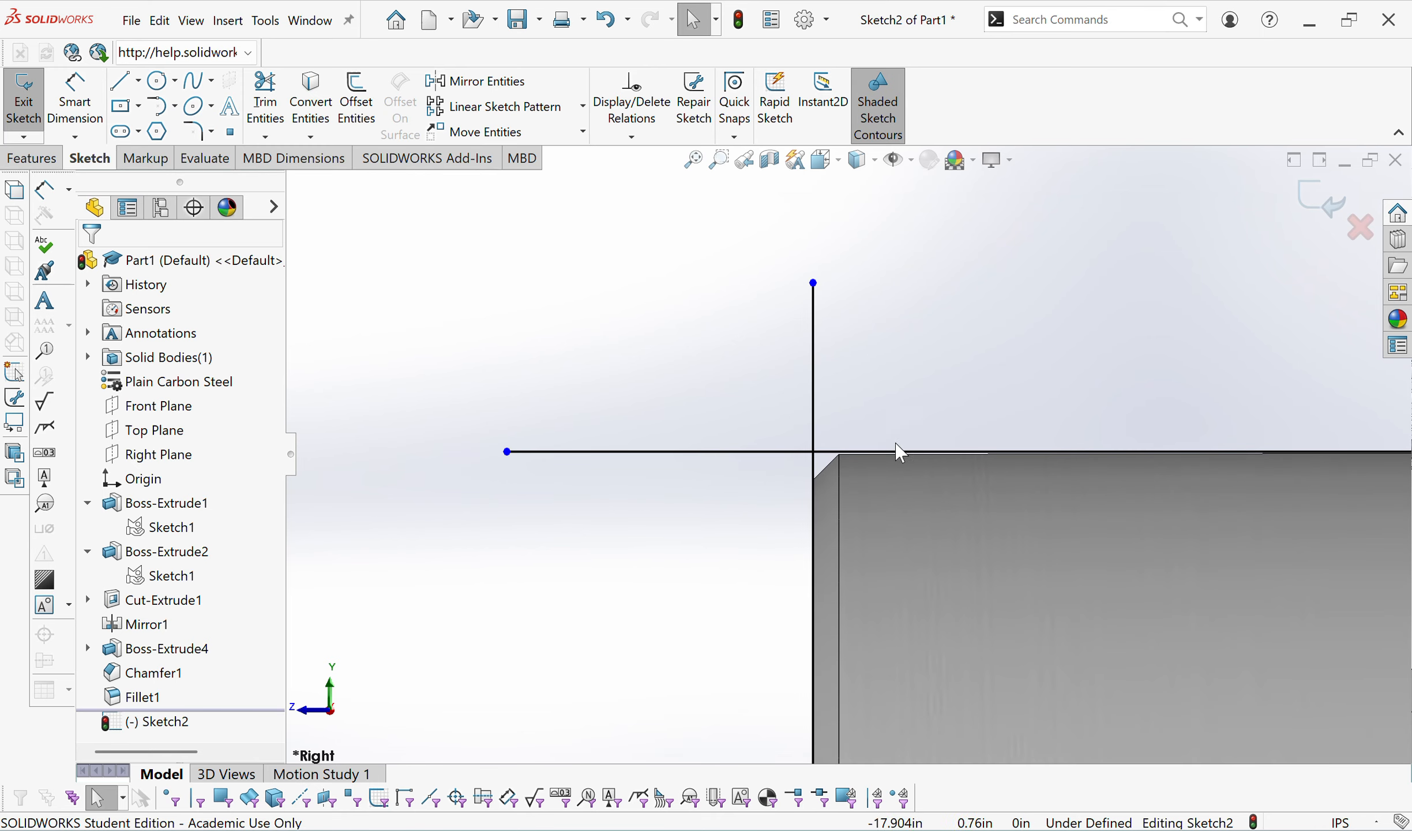
pyautogui.click(311, 98)
pyautogui.scroll(-5, 953, 534)
pyautogui.scroll(-3, 666, 311)
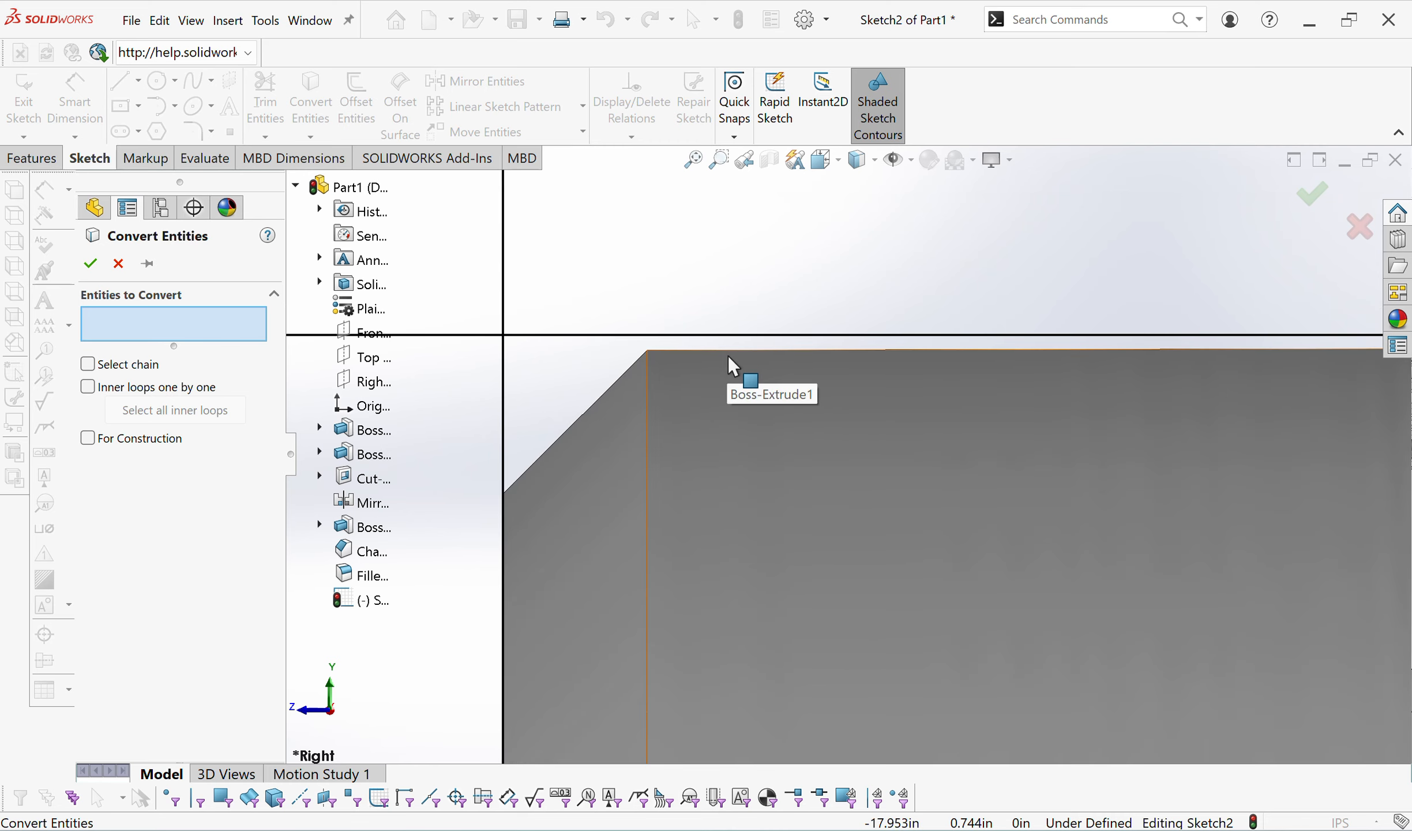
pyautogui.click(804, 346)
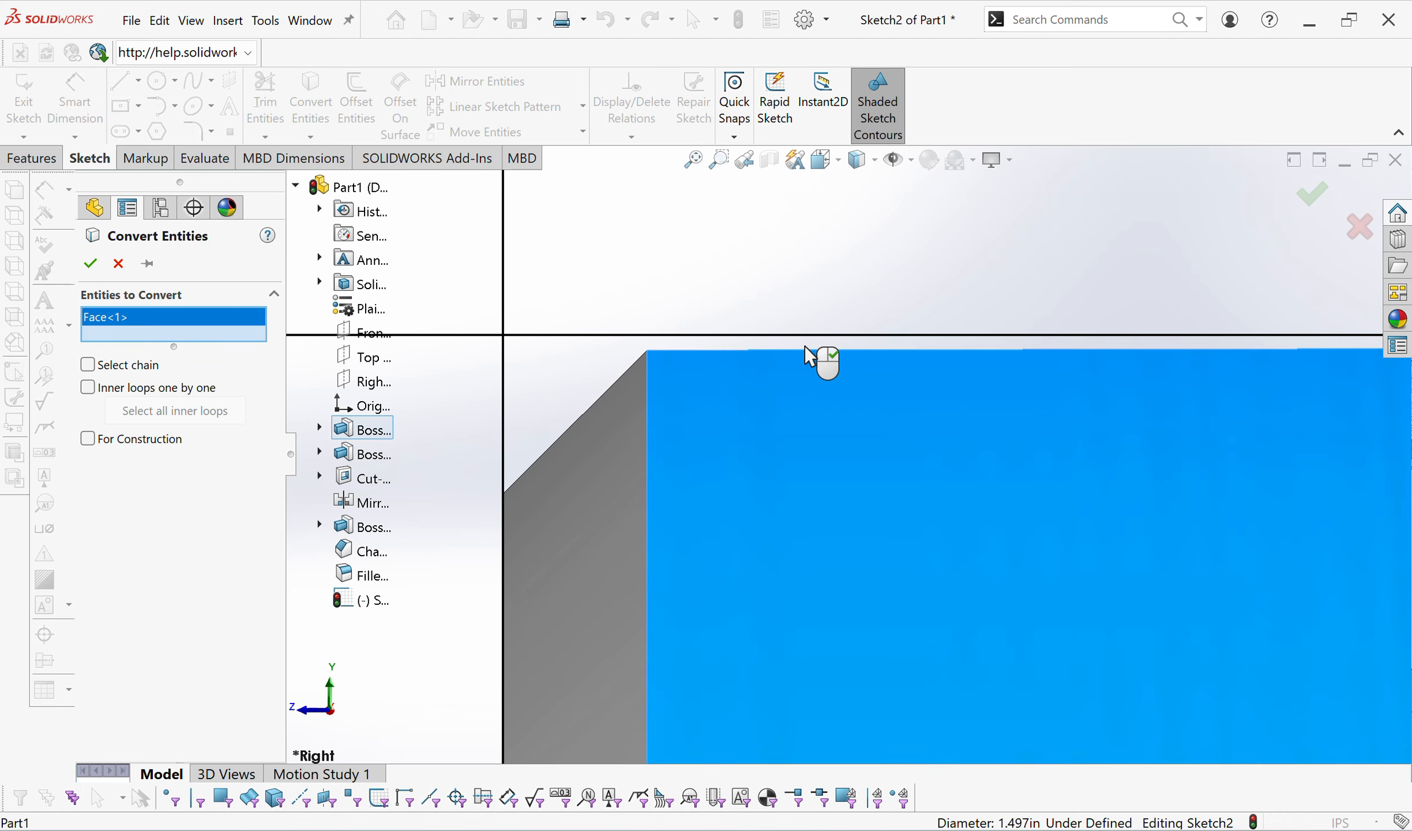
pyautogui.rightClick(805, 347)
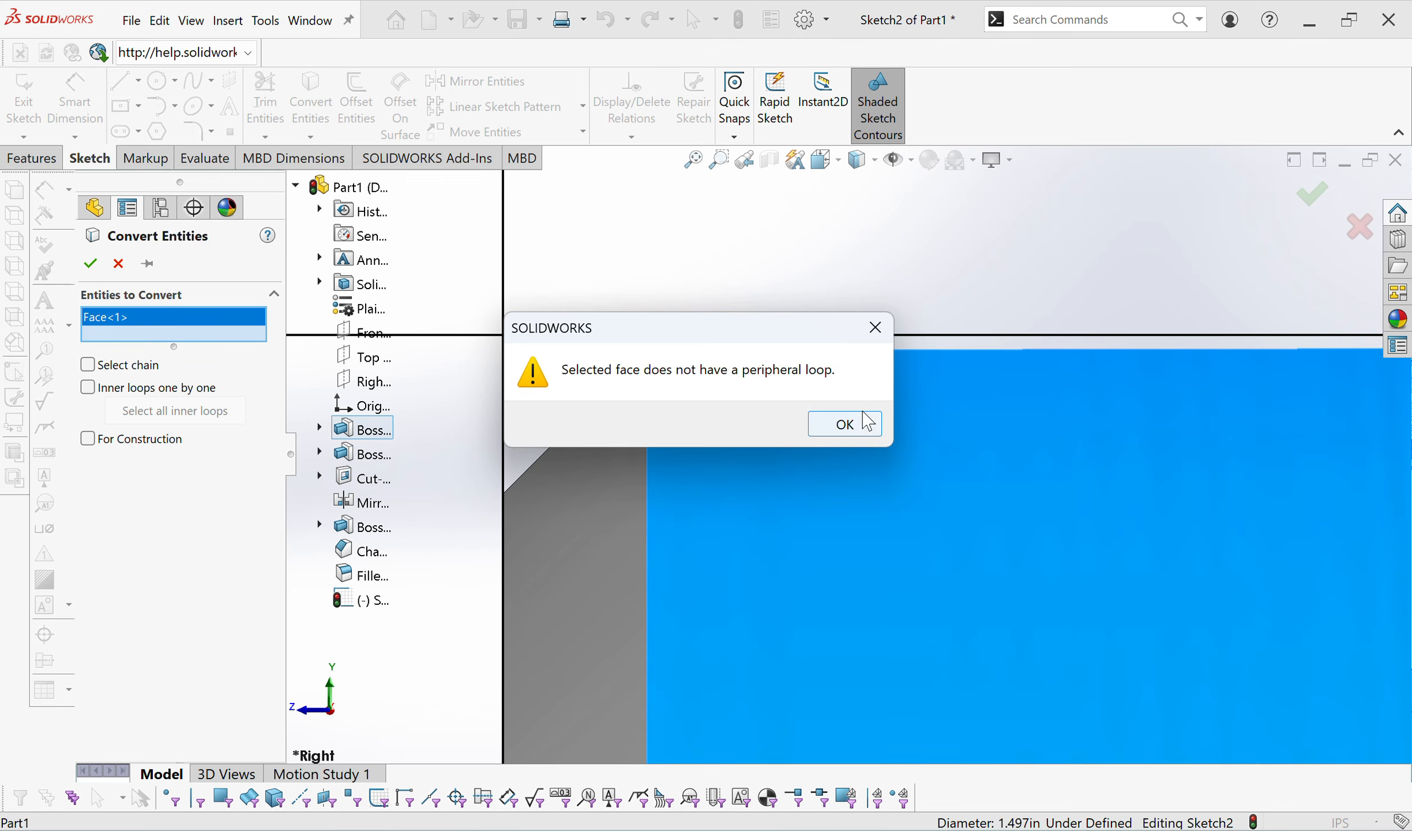
pyautogui.click(873, 329)
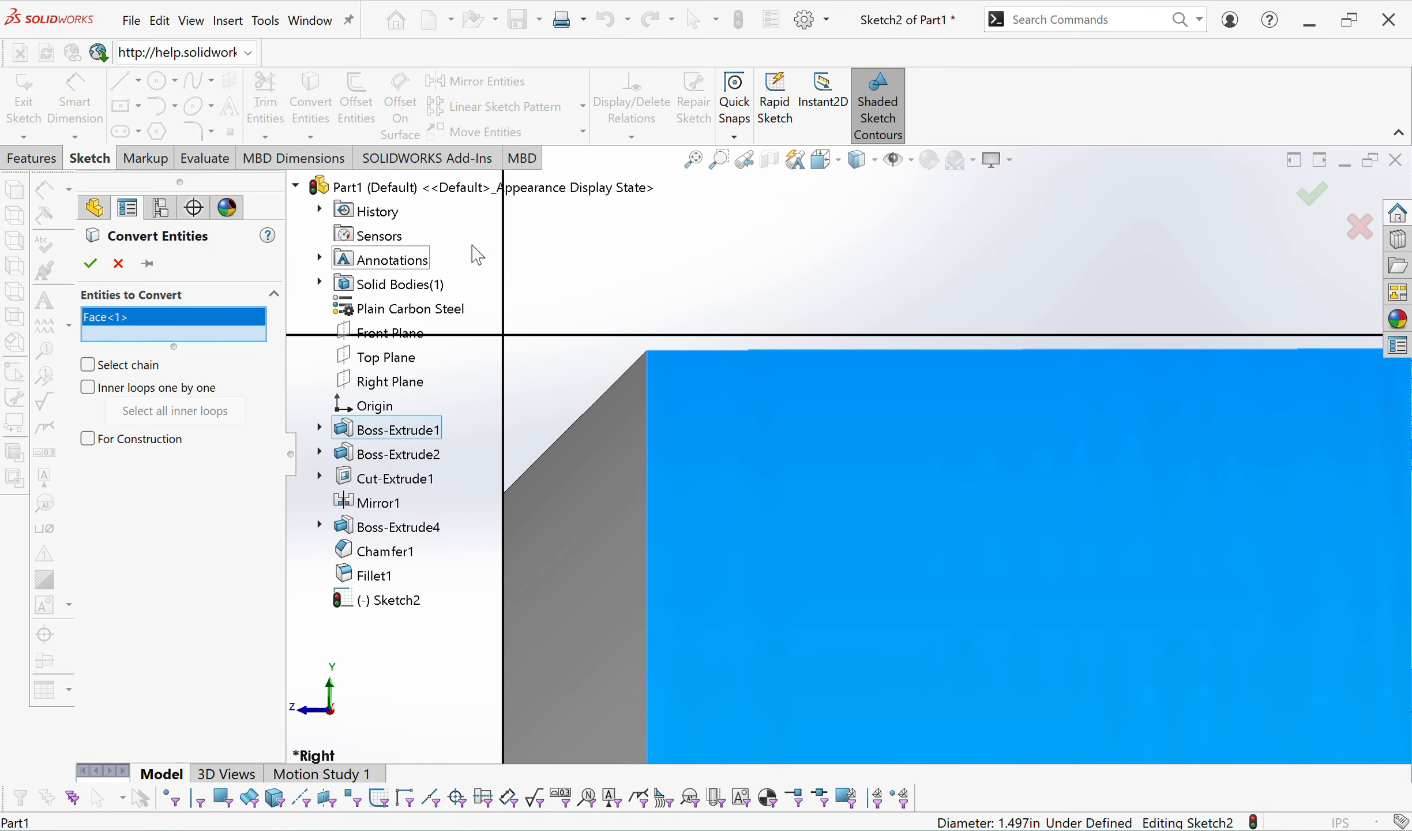
pyautogui.rightClick(198, 322)
pyautogui.click(253, 336)
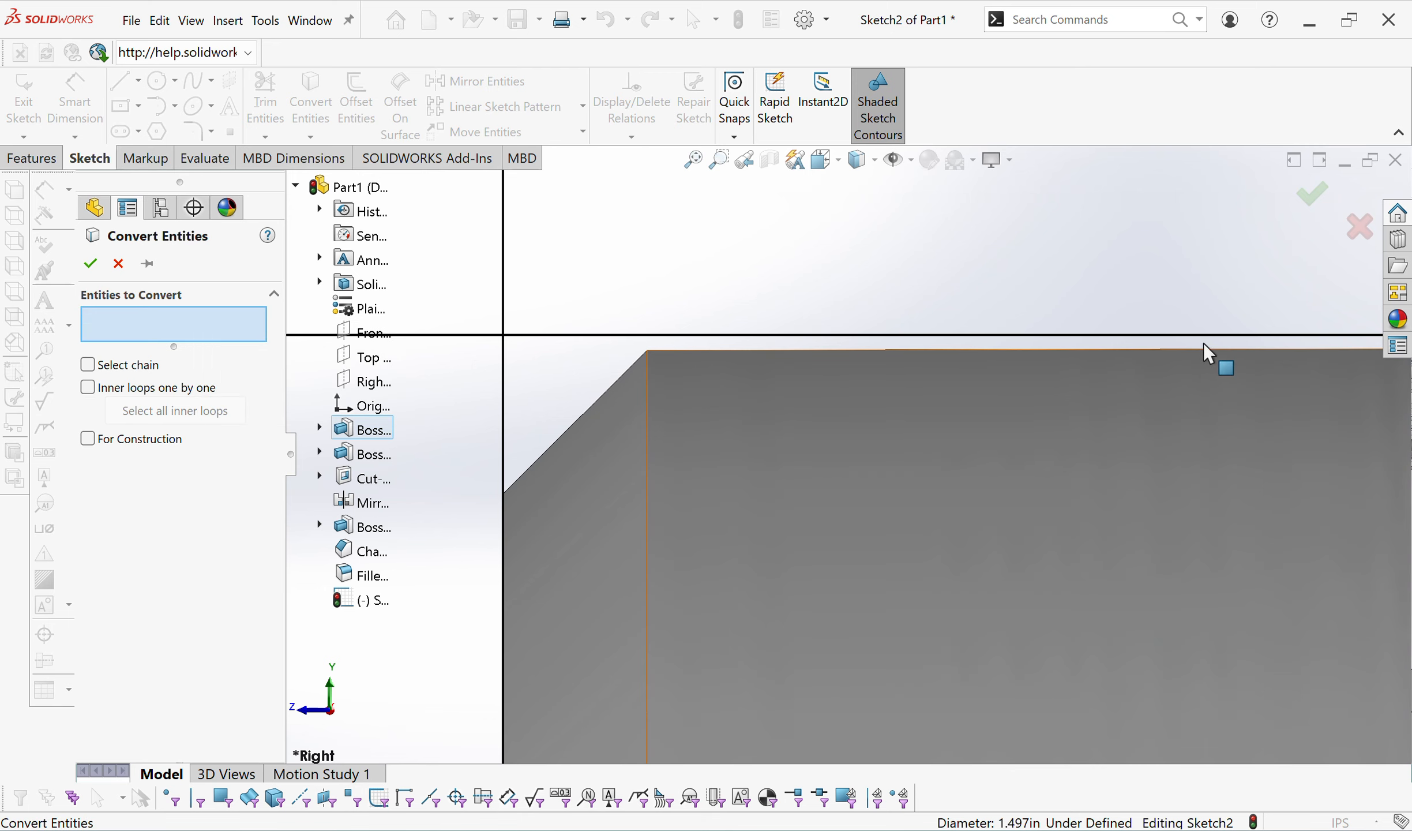
pyautogui.scroll(5, 1230, 349)
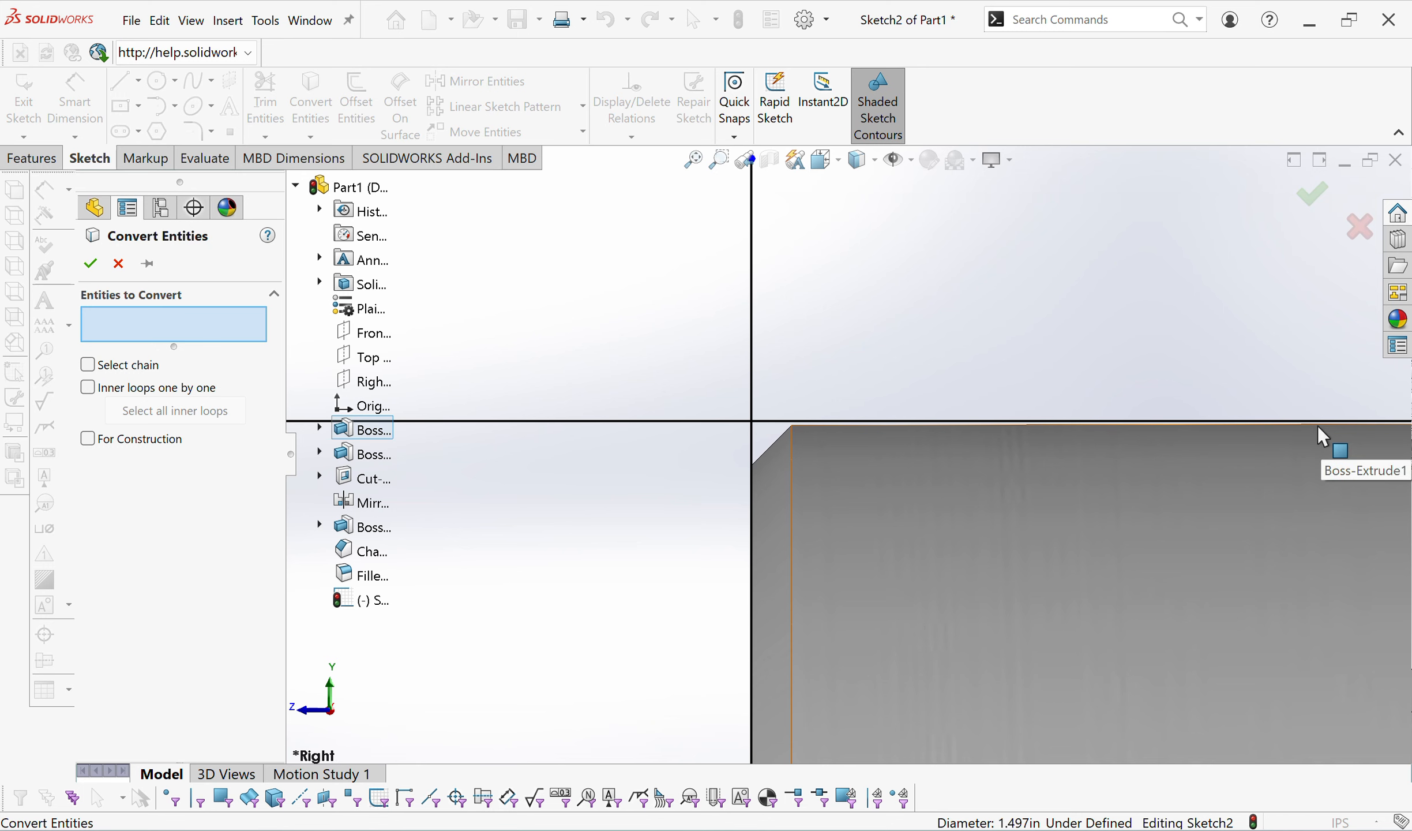
pyautogui.scroll(6, 939, 374)
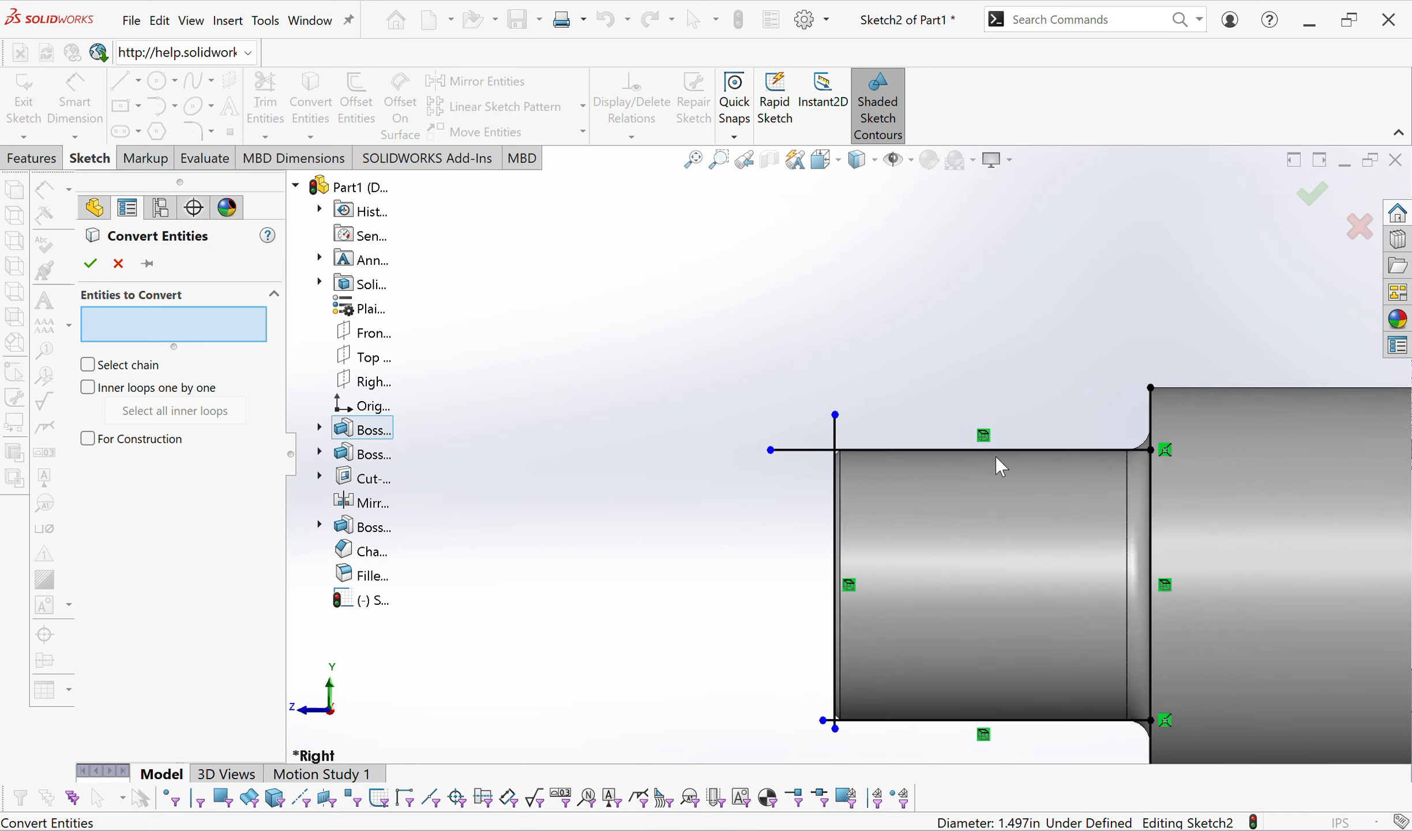
pyautogui.press('Escape')
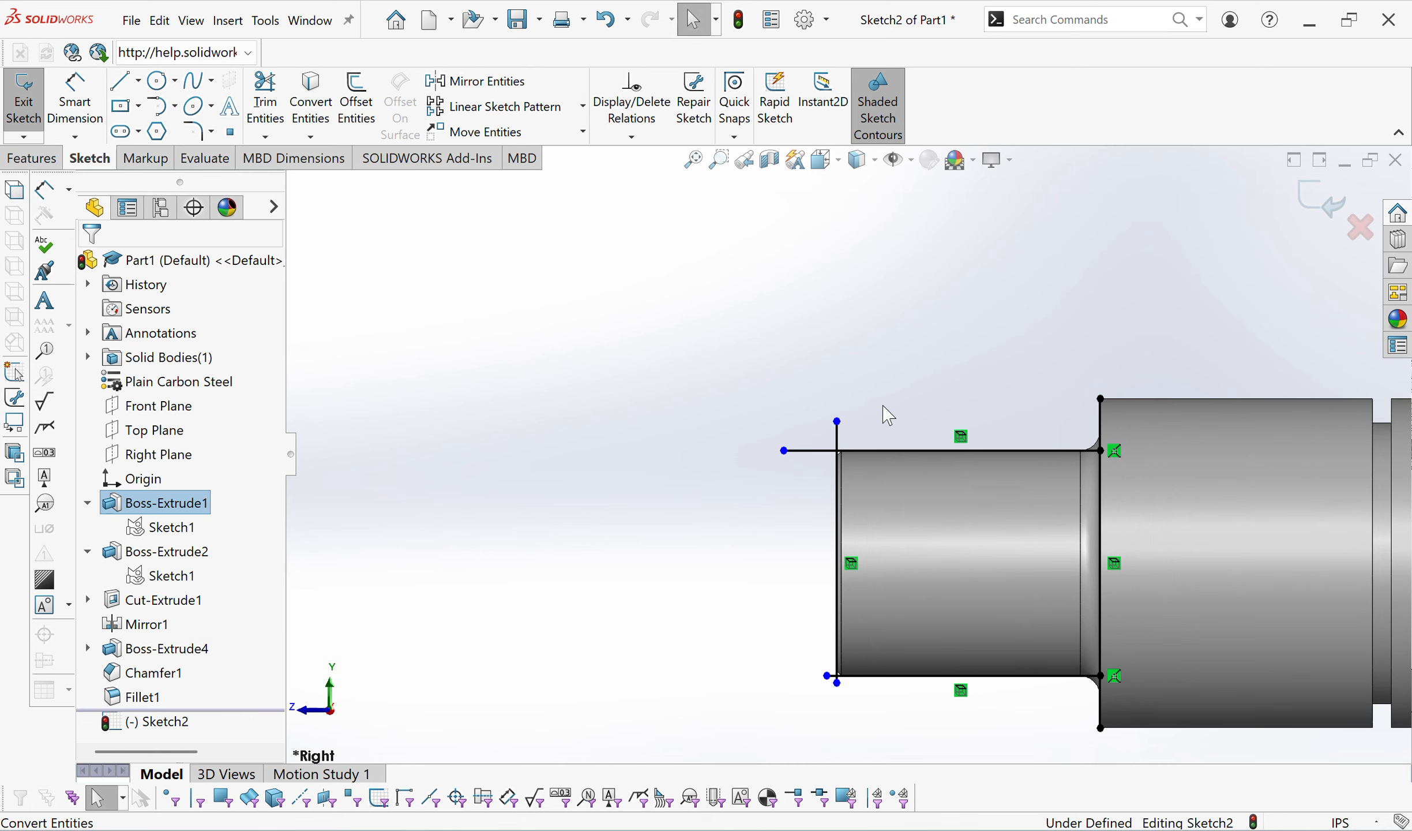
pyautogui.scroll(-5, 870, 472)
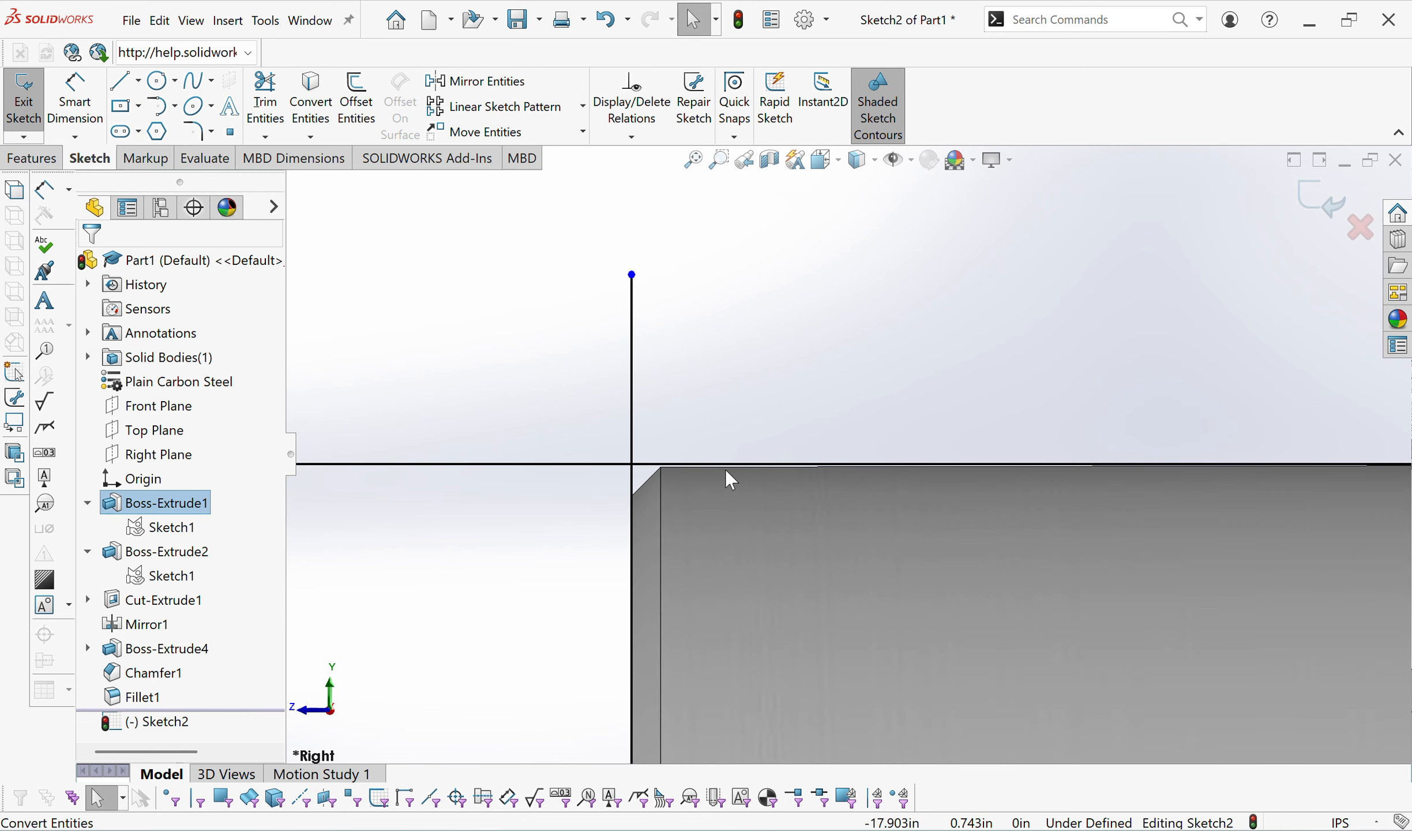
pyautogui.click(672, 465)
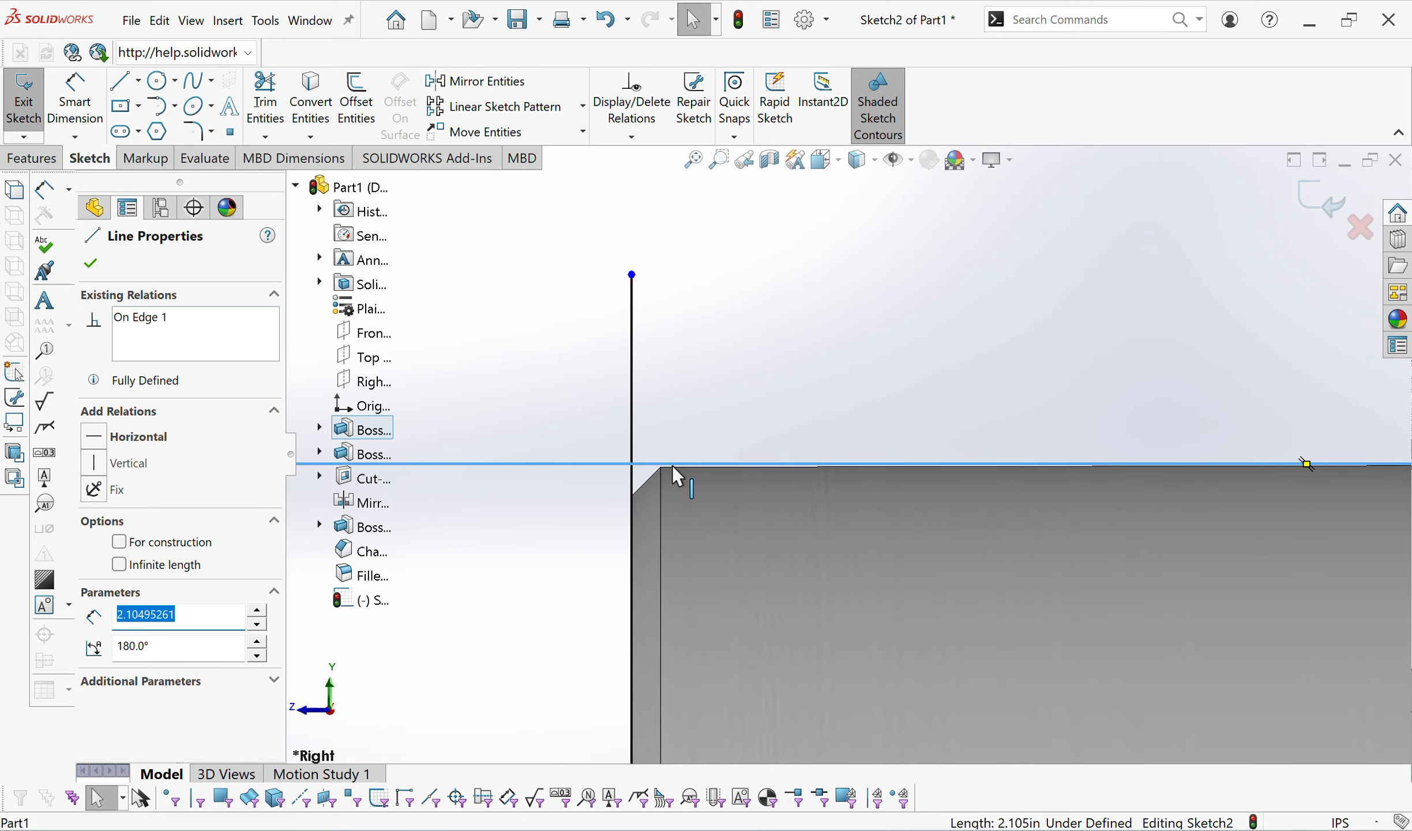
pyautogui.keyDown('ctrl'); pyautogui.click(673, 468); pyautogui.keyUp('ctrl')
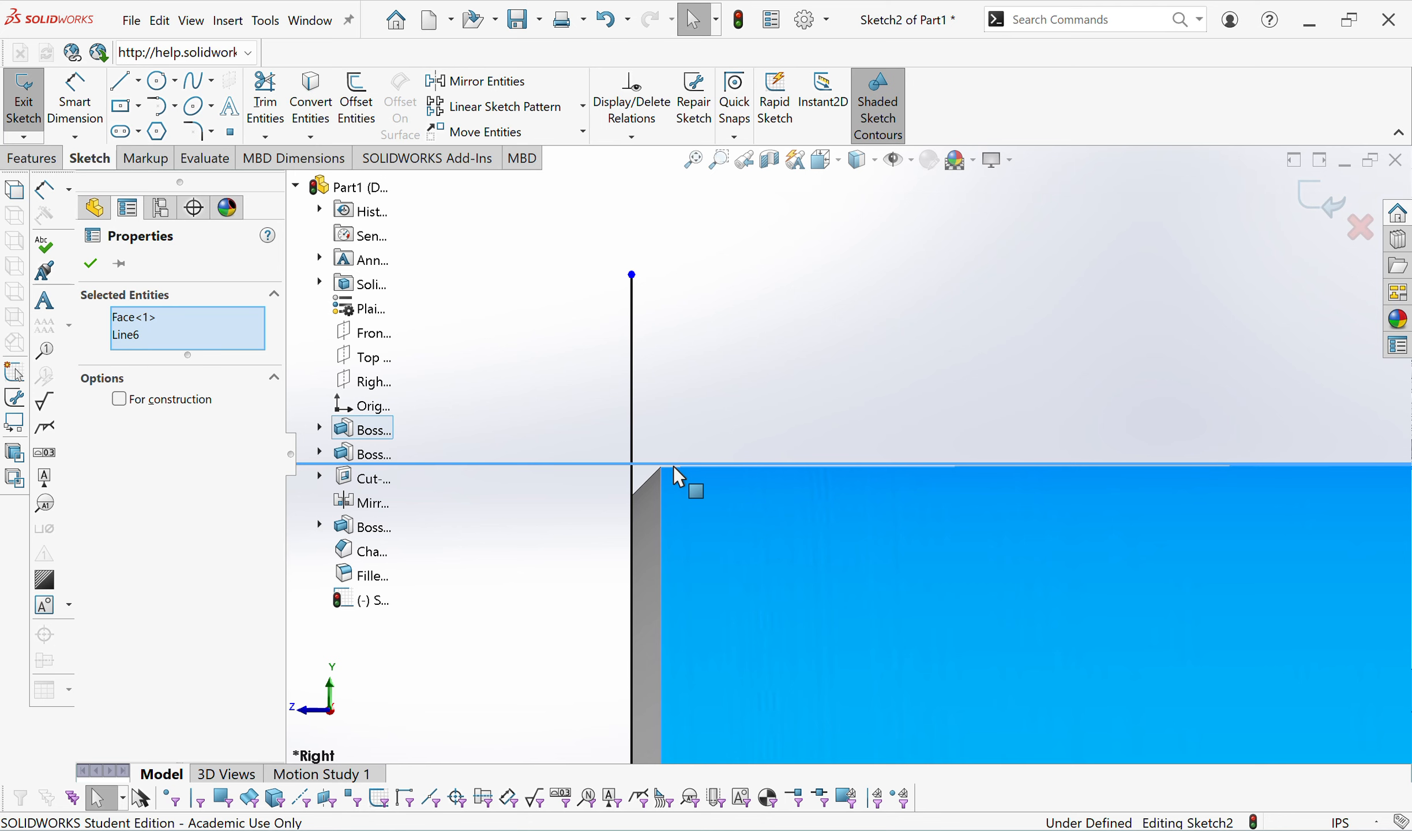
pyautogui.click(955, 331)
# Trim the line ends that overhang the two outer corners of the rectangle around the small shaft end.
pyautogui.scroll(4, 854, 334)
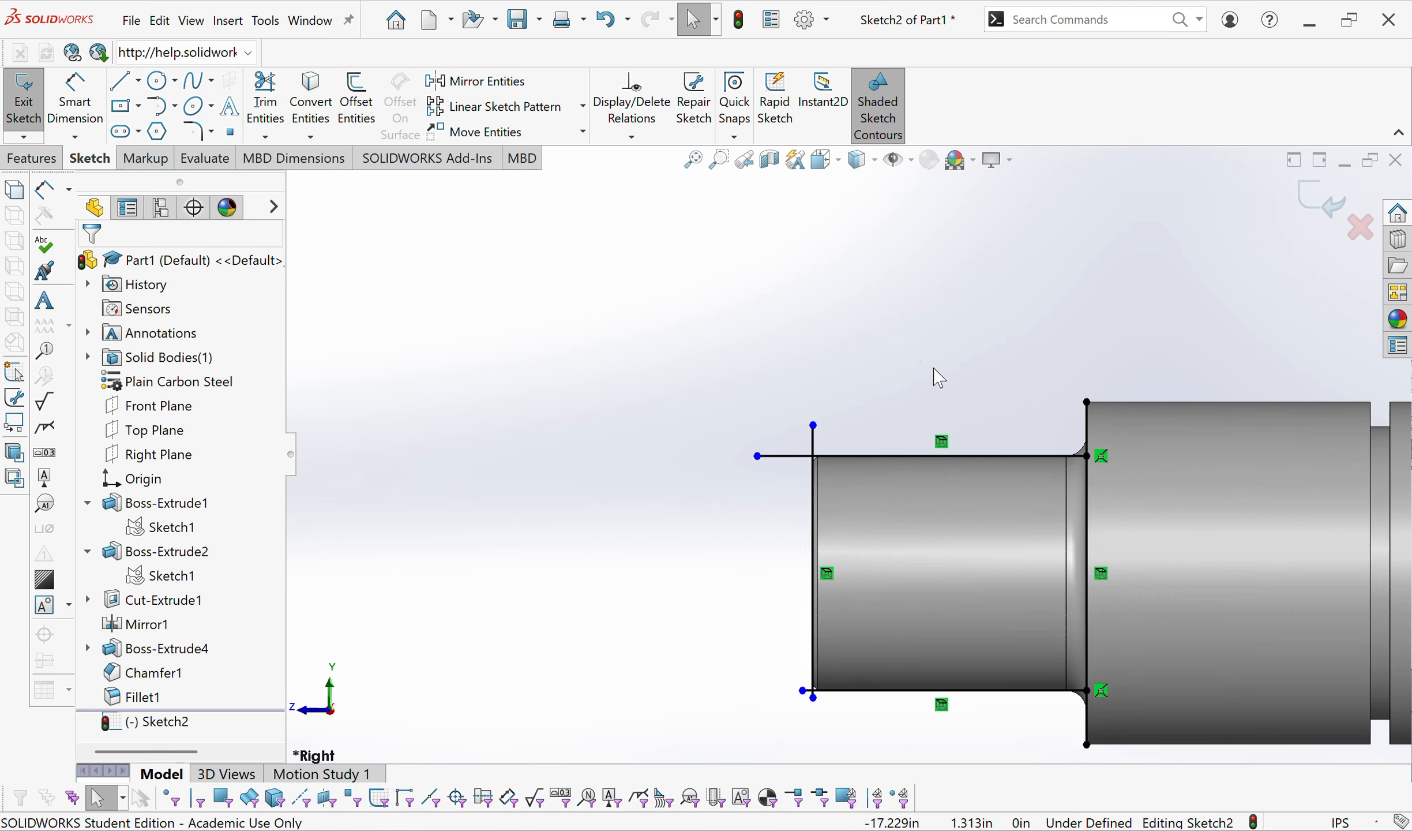
pyautogui.scroll(2, 1087, 577)
pyautogui.scroll(-2, 1104, 616)
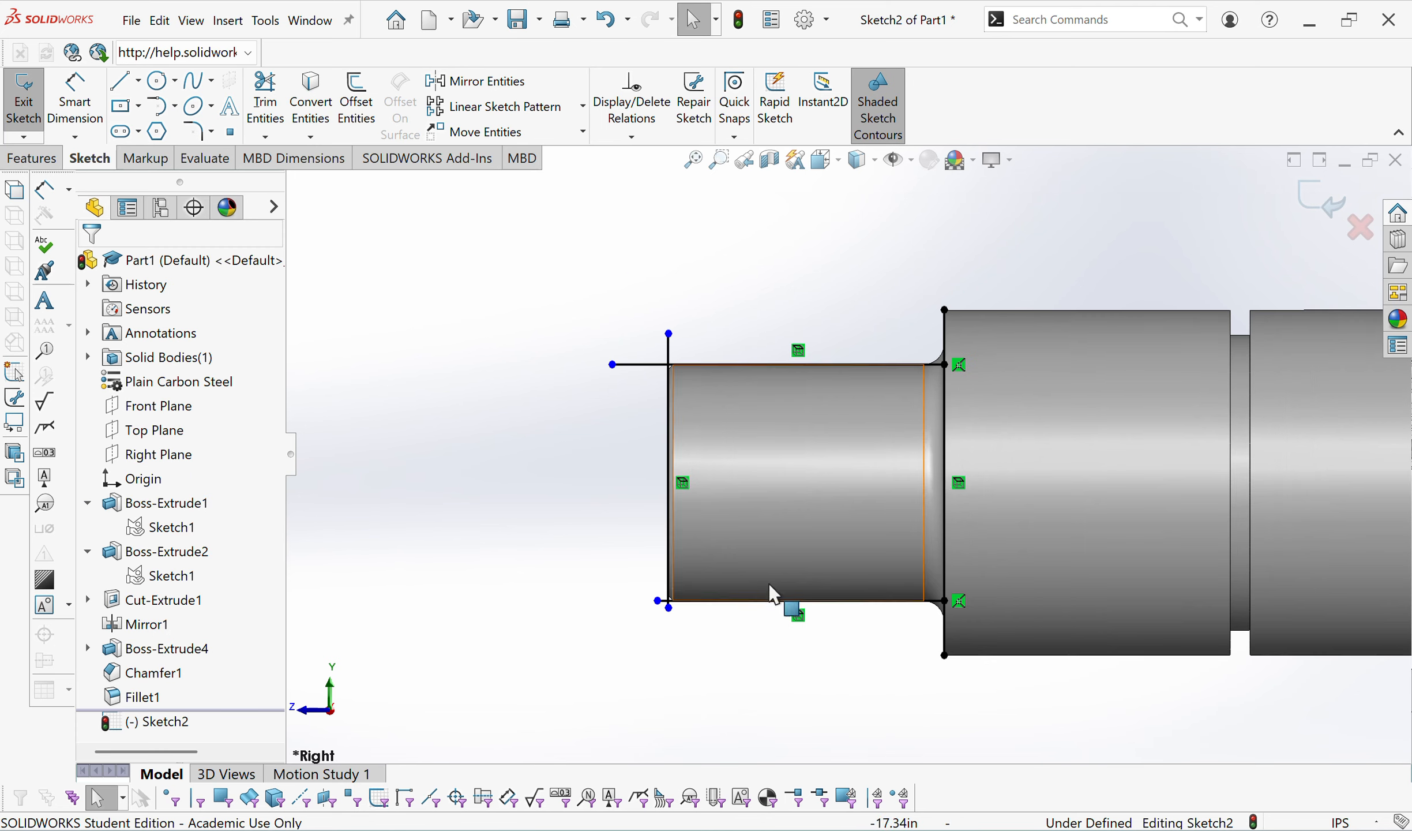
pyautogui.scroll(-2, 624, 321)
pyautogui.click(265, 101)
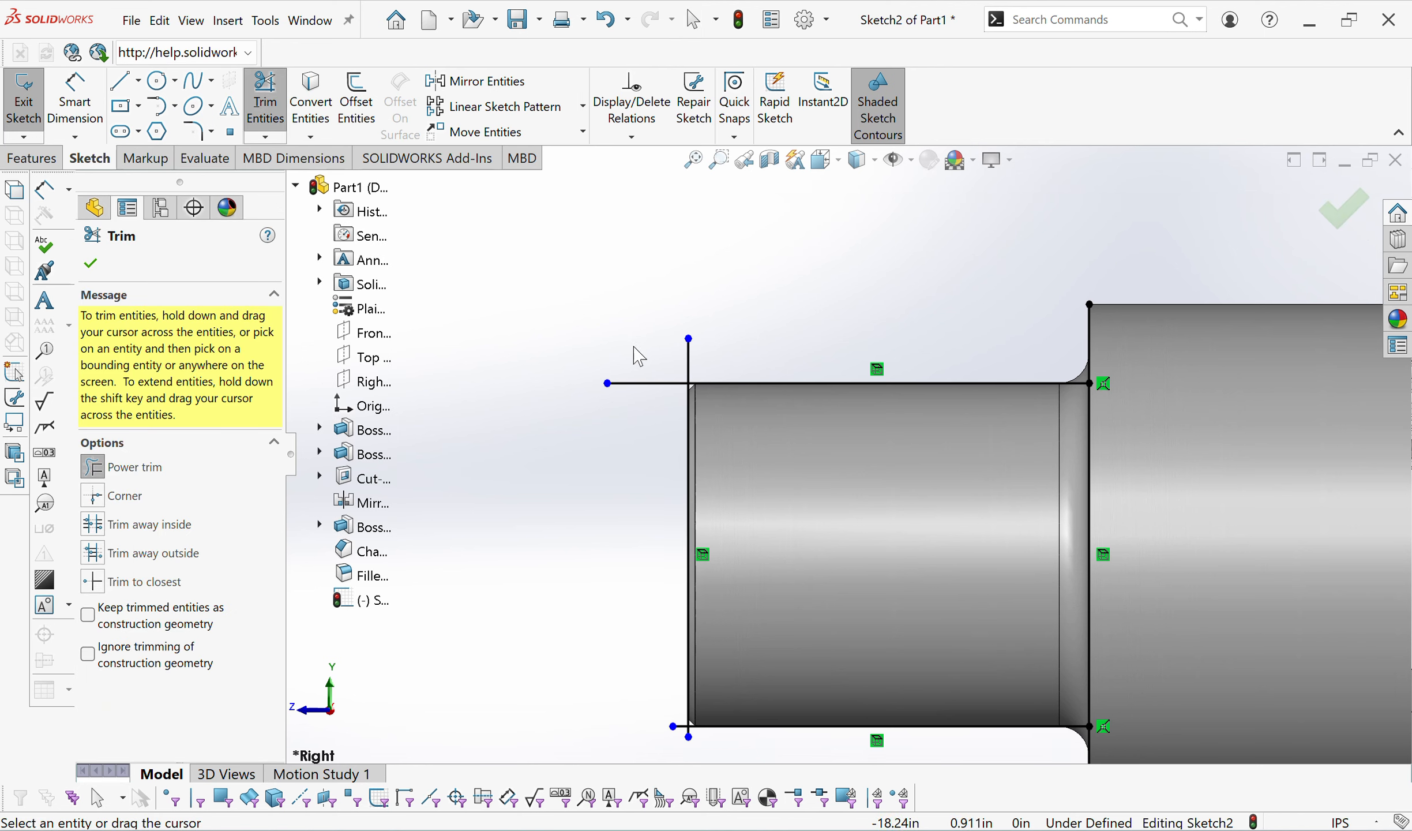
pyautogui.moveTo(700, 359); pyautogui.dragTo(659, 385)
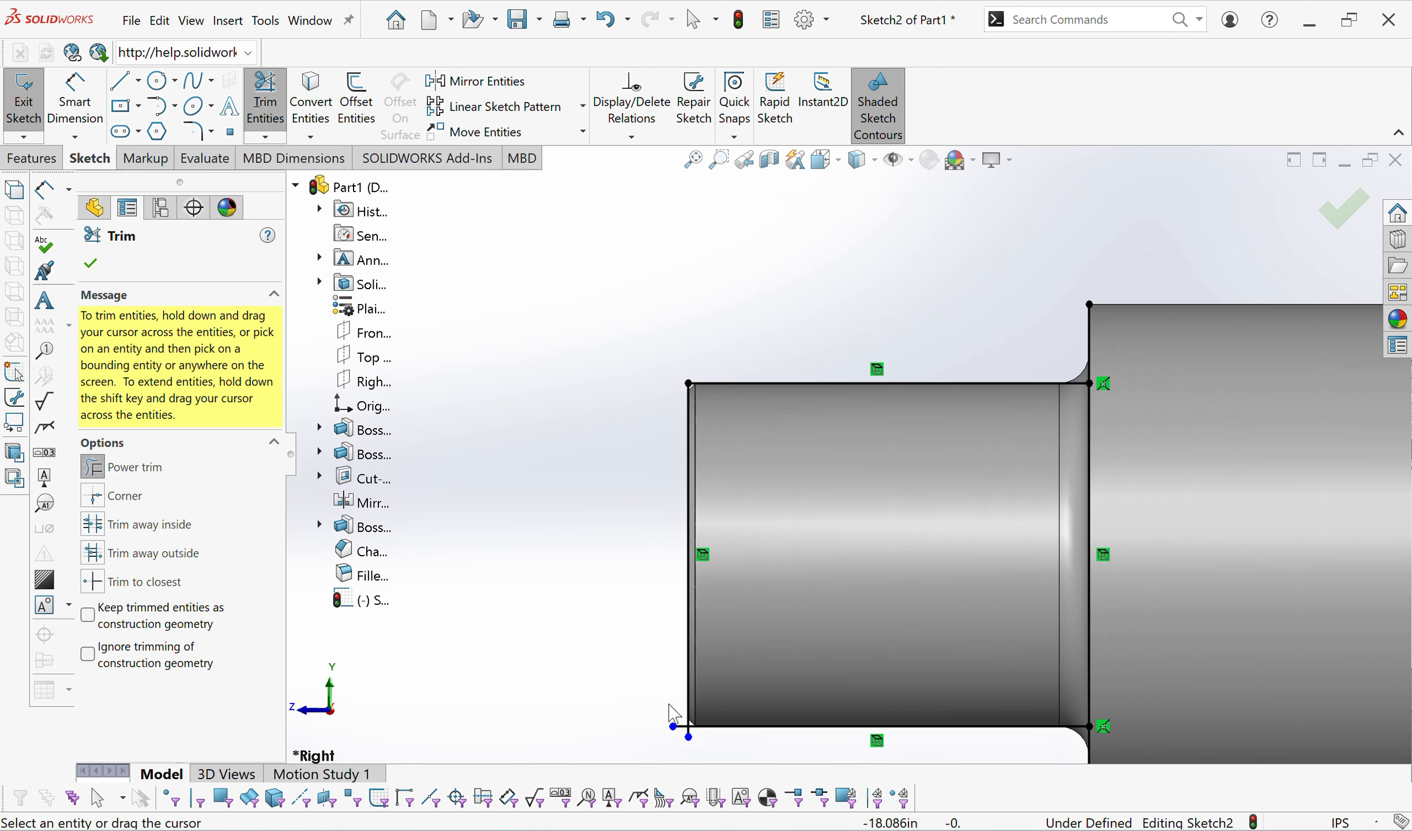
pyautogui.moveTo(669, 710); pyautogui.dragTo(697, 744)
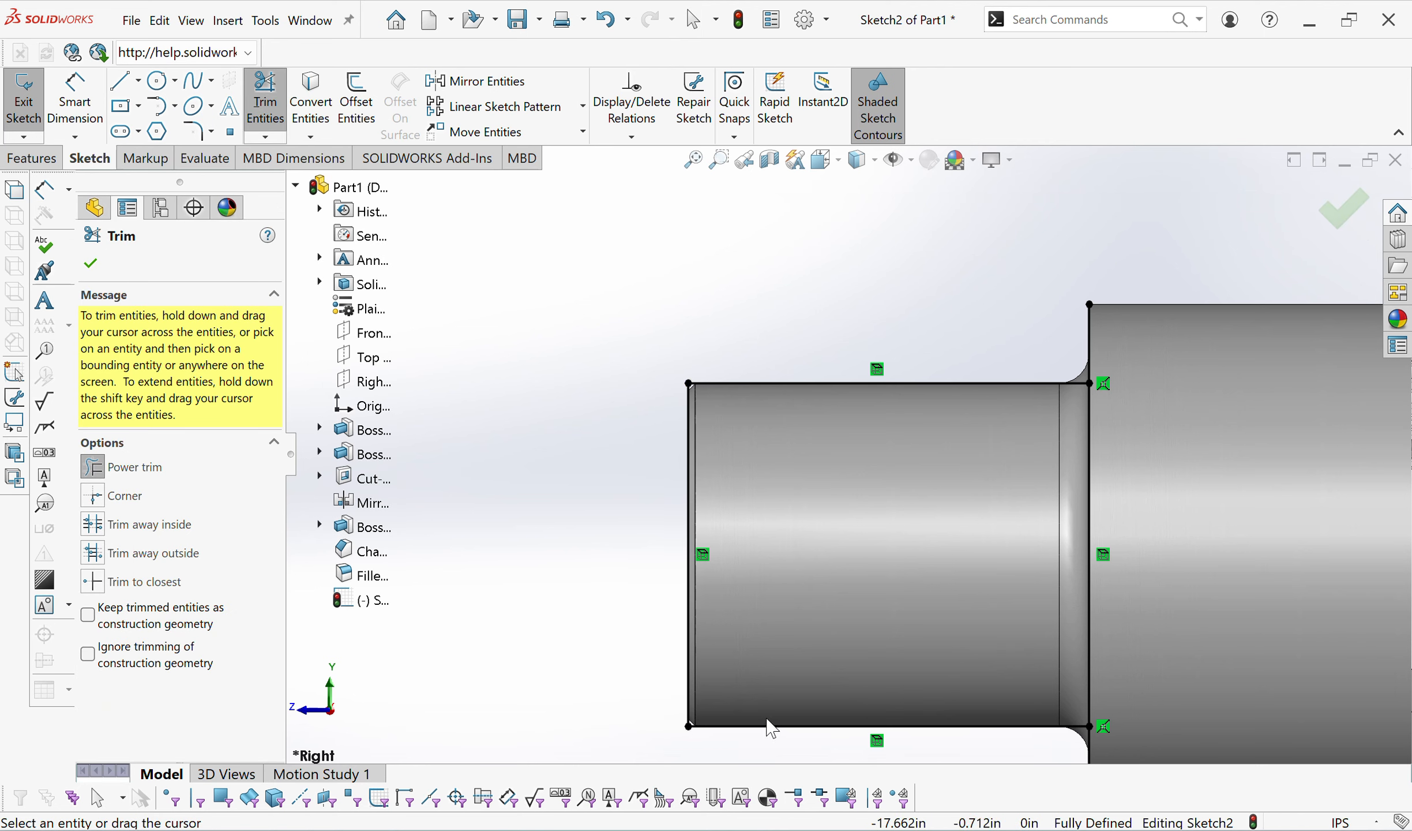
pyautogui.scroll(2, 1020, 610)
pyautogui.scroll(-1, 1035, 600)
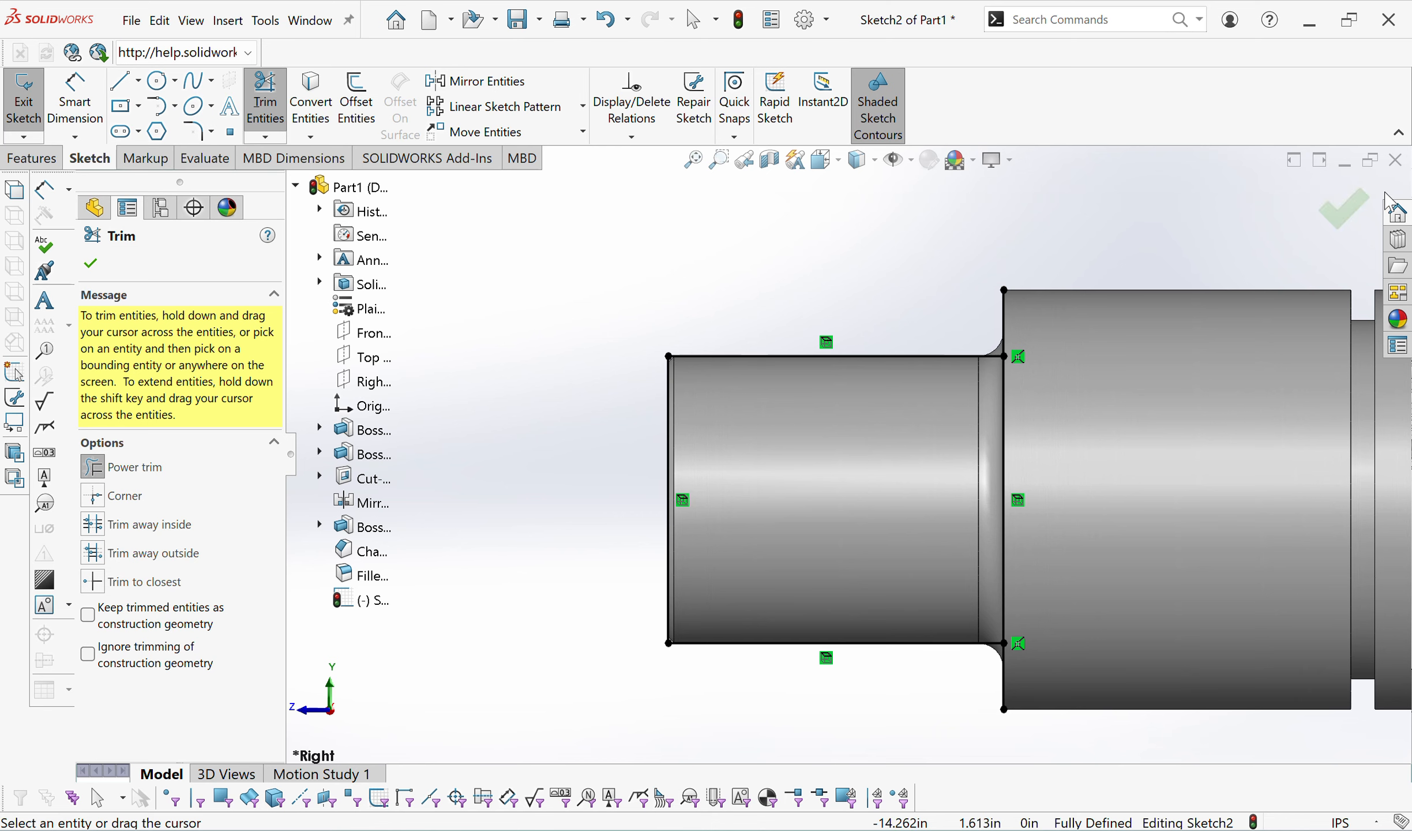
pyautogui.click(1344, 209)
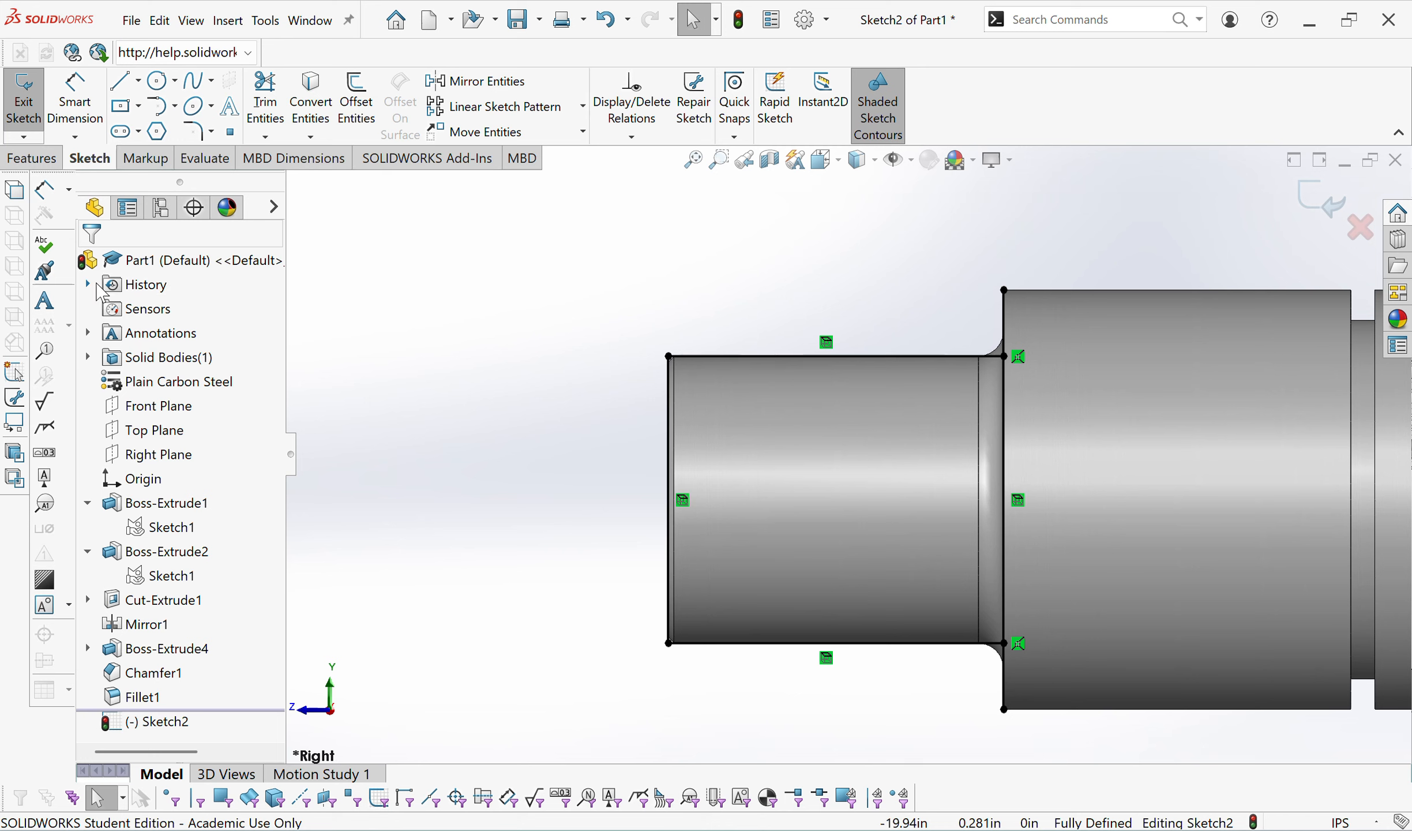
# Hide the shaft's solid body by way of the Boss-Extrude1 feature, leaving the sketch shown.
pyautogui.click(87, 283)
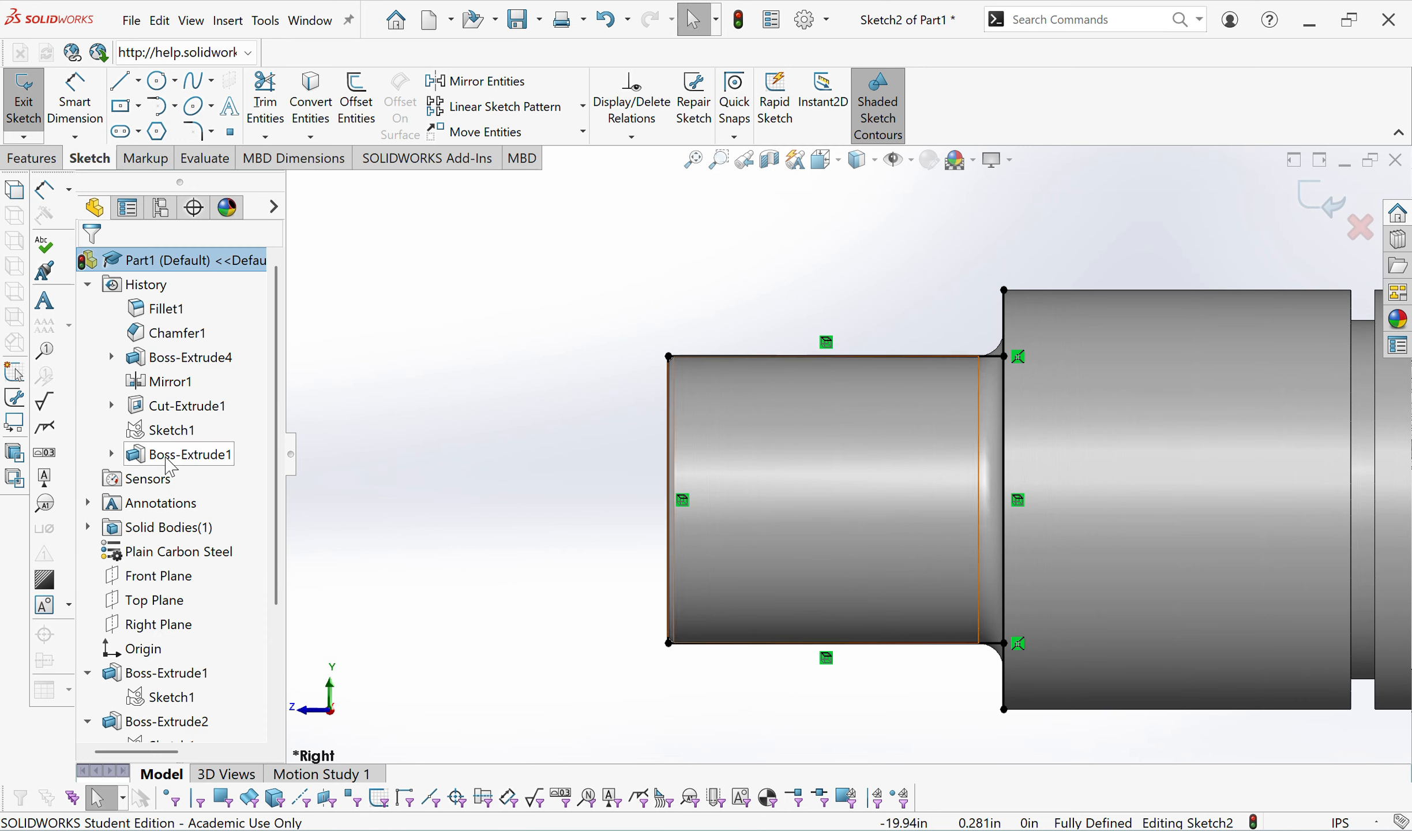
pyautogui.click(90, 285)
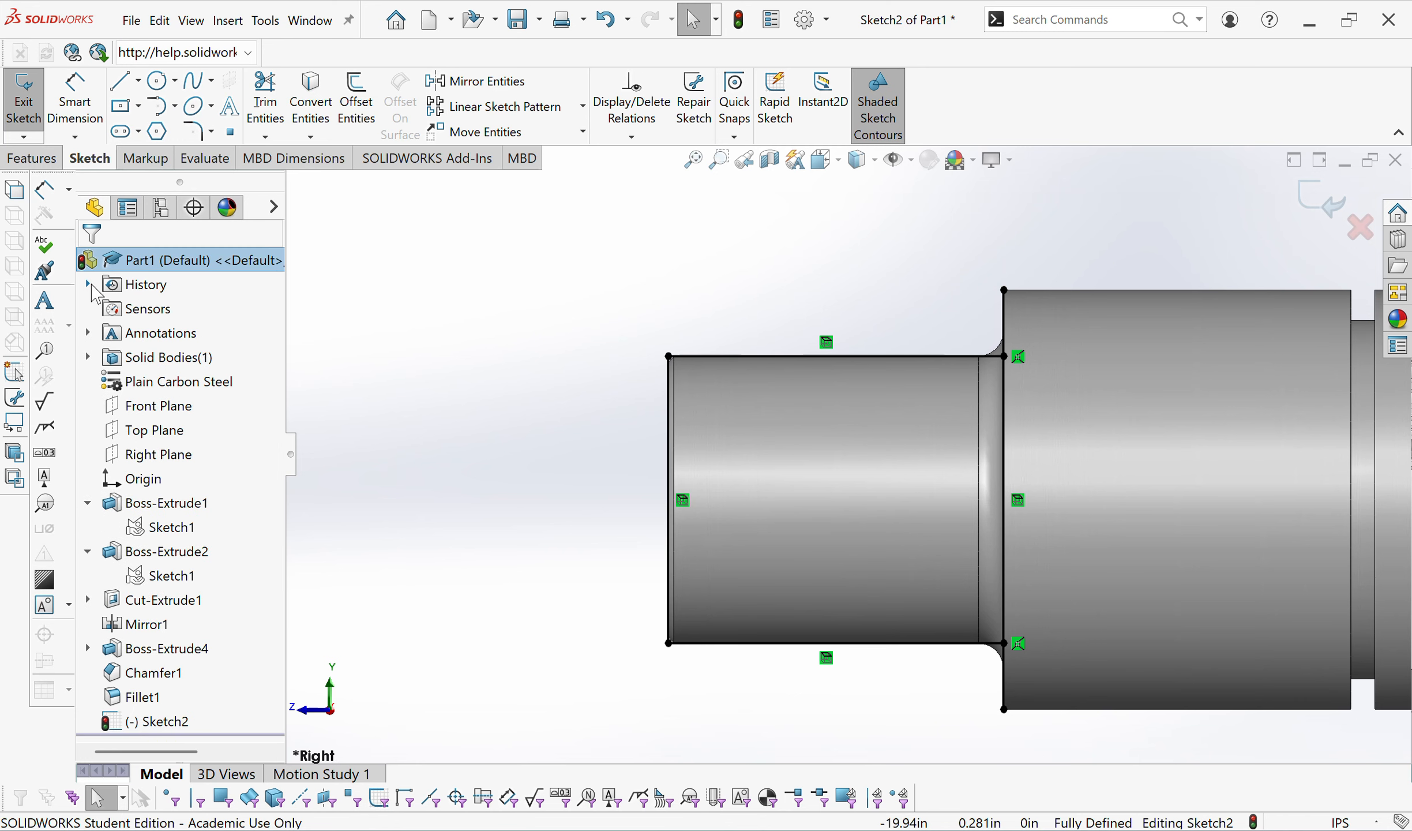
pyautogui.click(1166, 537)
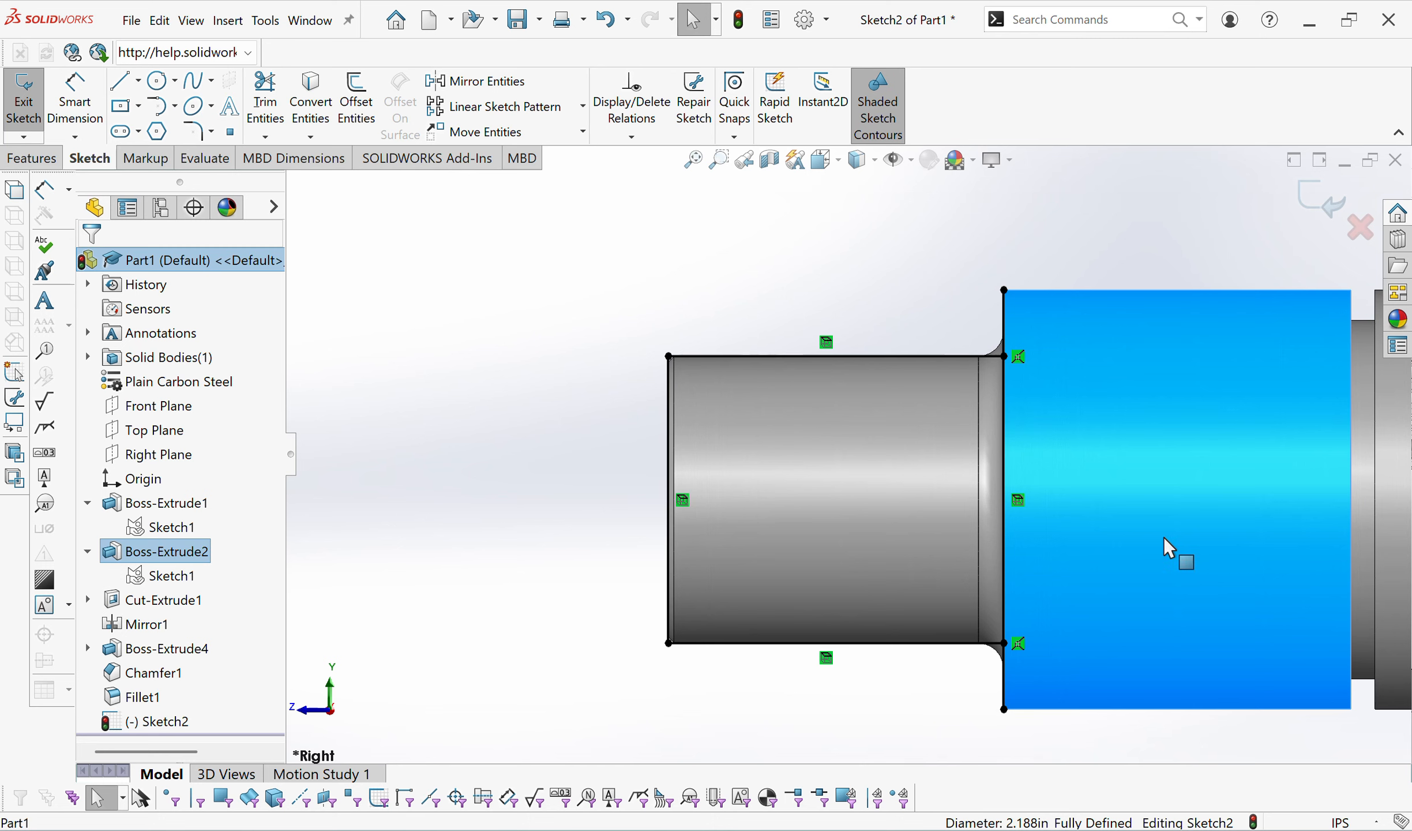
pyautogui.rightClick(585, 515)
pyautogui.click(362, 503)
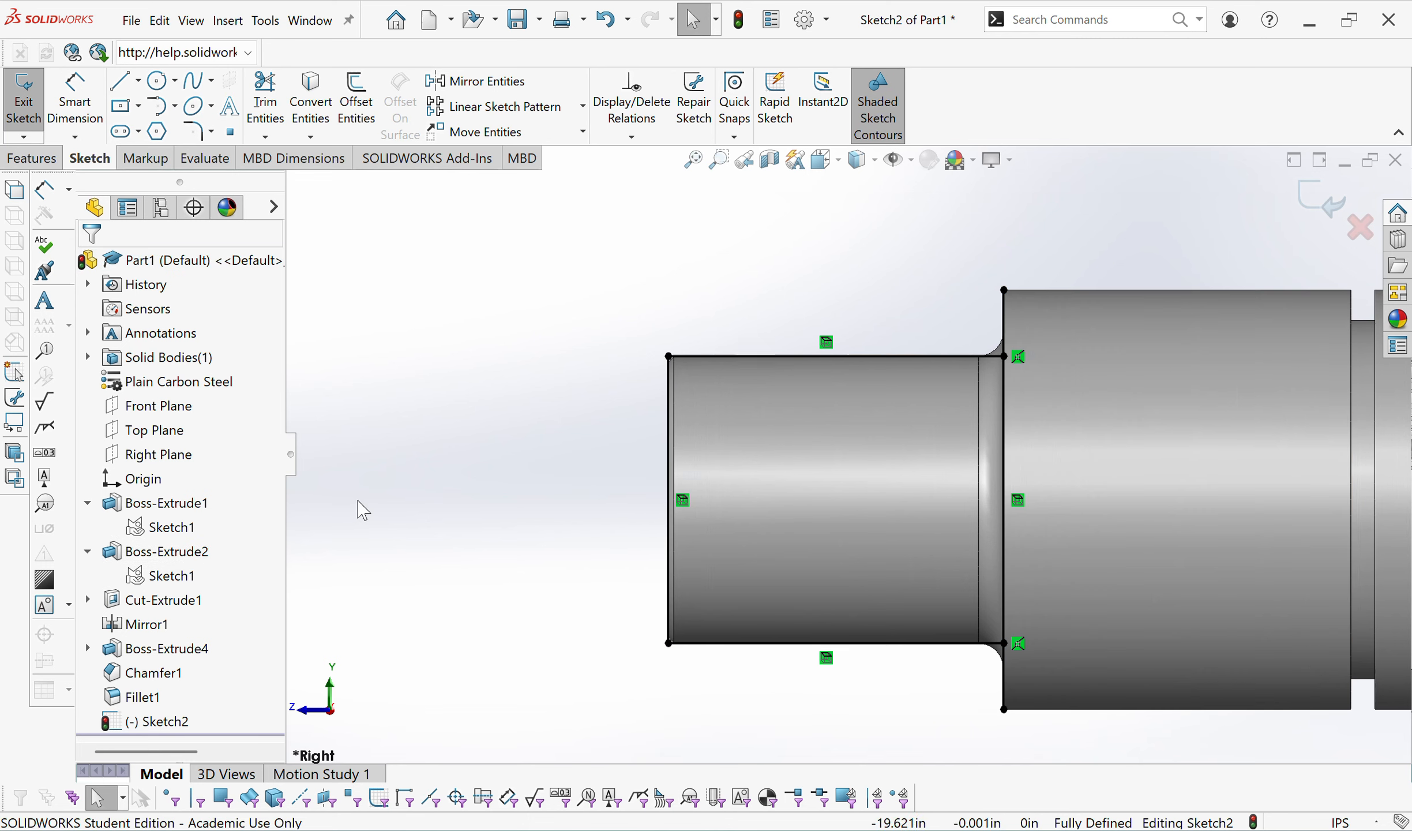
pyautogui.rightClick(196, 510)
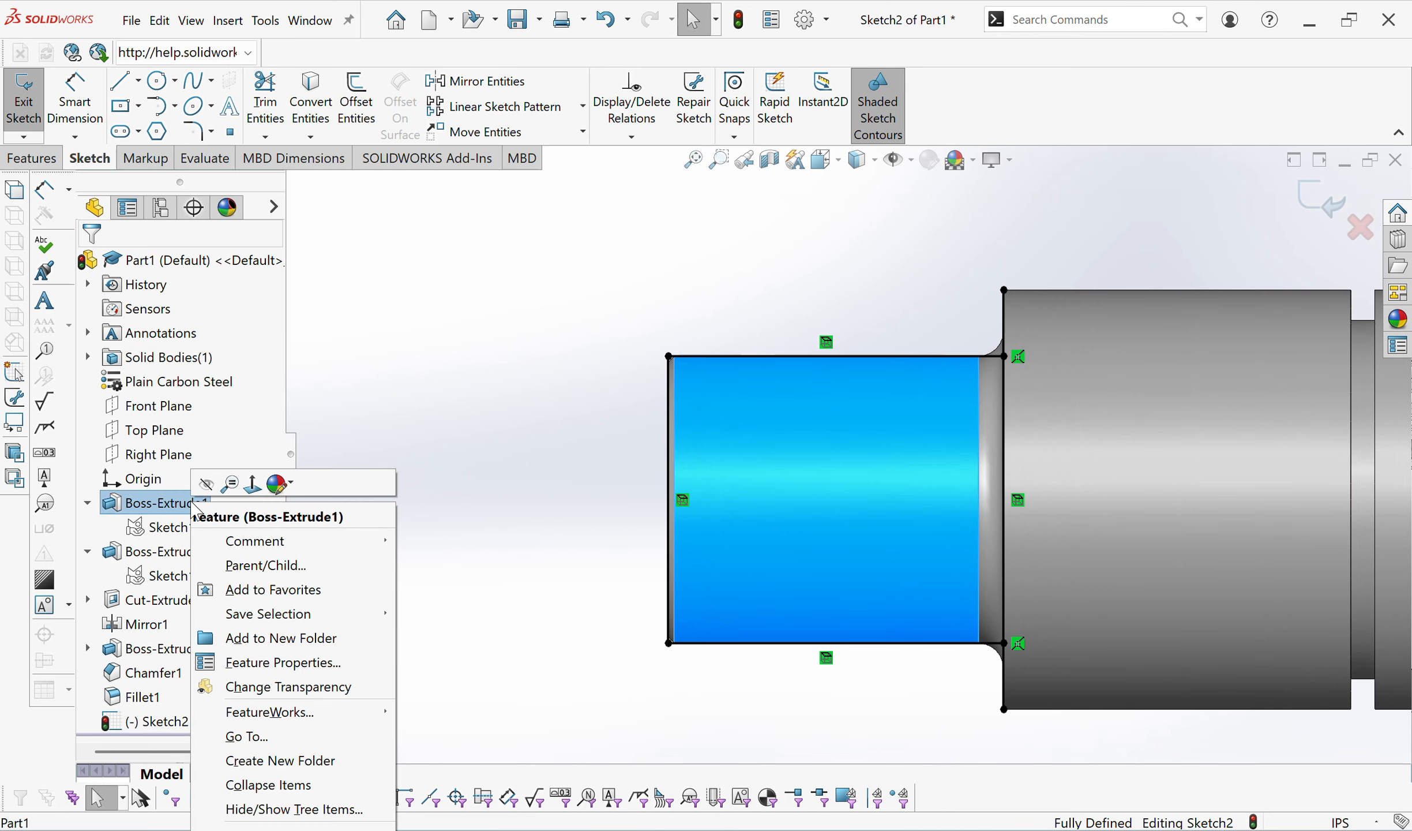
pyautogui.click(206, 483)
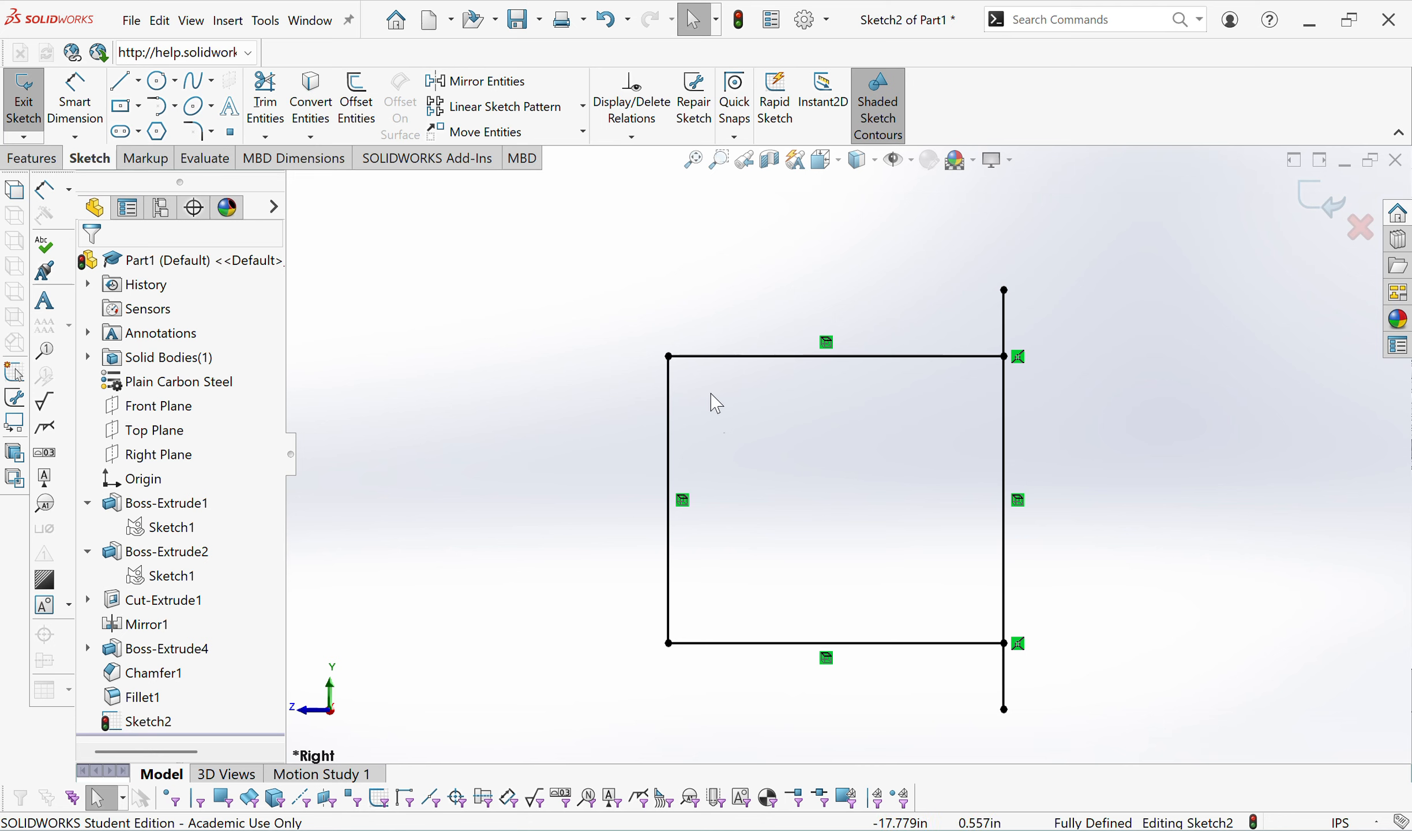
# Sketch a circle about 0.79 in in diameter just above the rectangle's upper line.
pyautogui.click(155, 82)
pyautogui.click(751, 236)
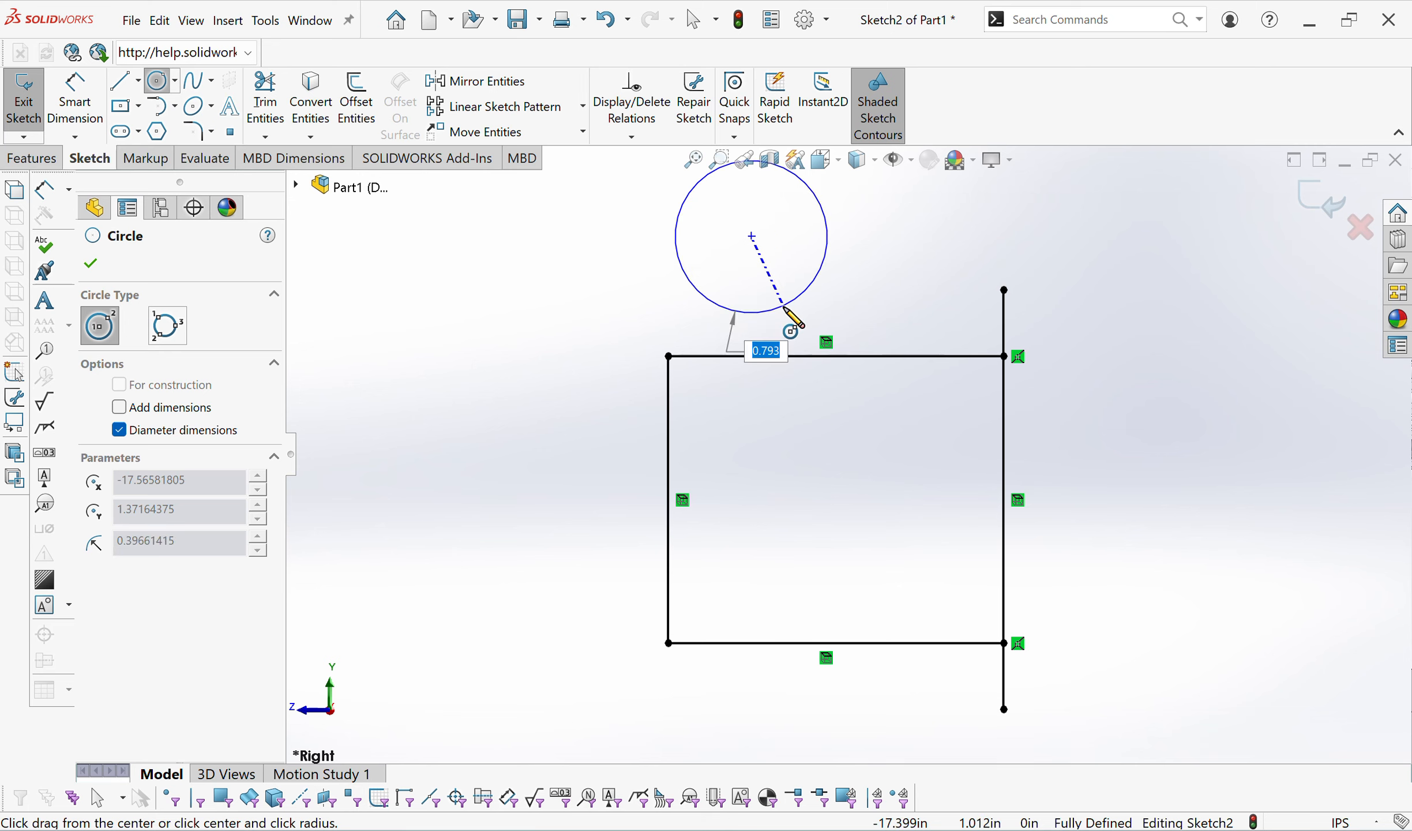
pyautogui.click(784, 309)
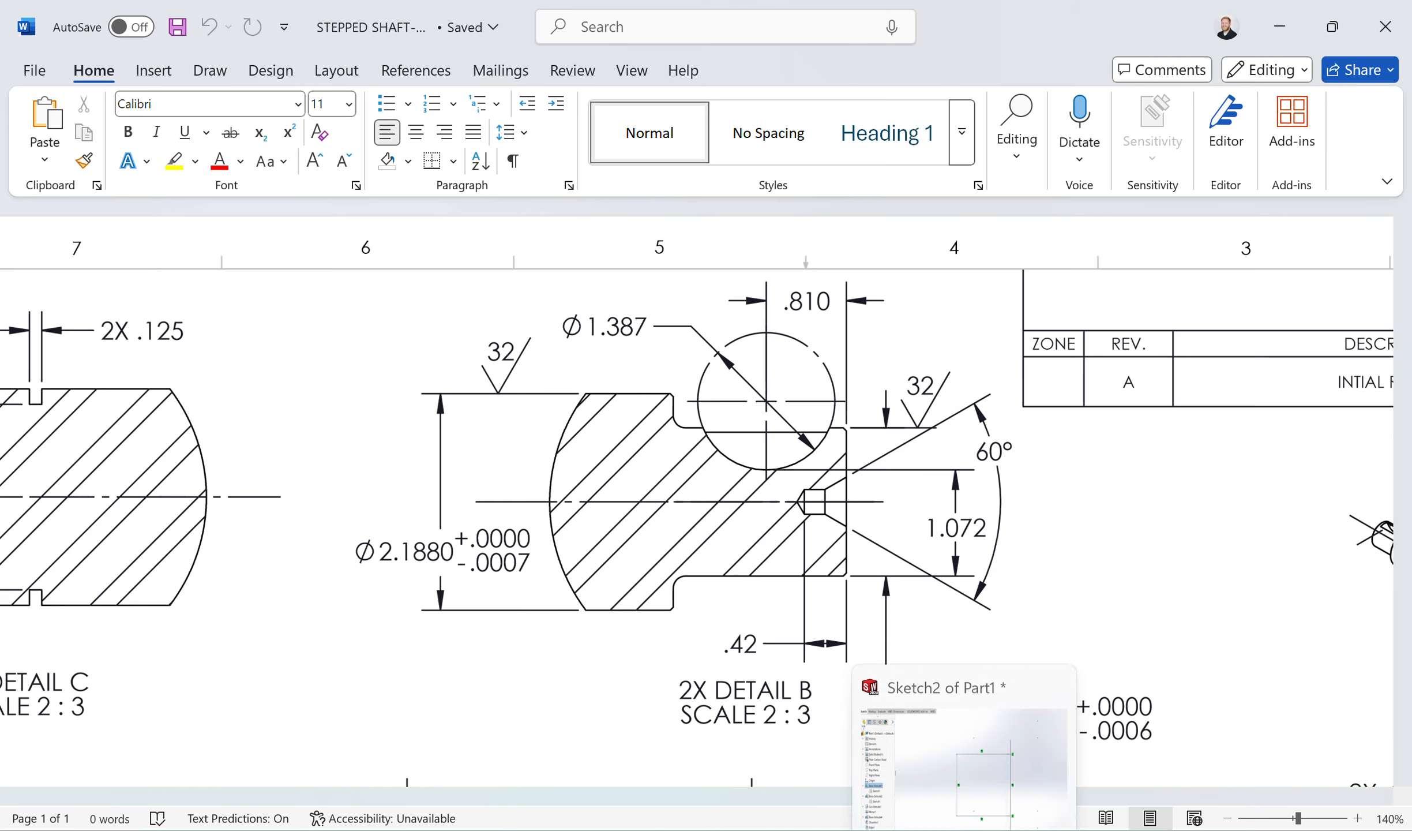
# Return to SOLIDWORKS from the Word drawing and dimension the circle's diameter as 1.387 in.
pyautogui.click(941, 826)
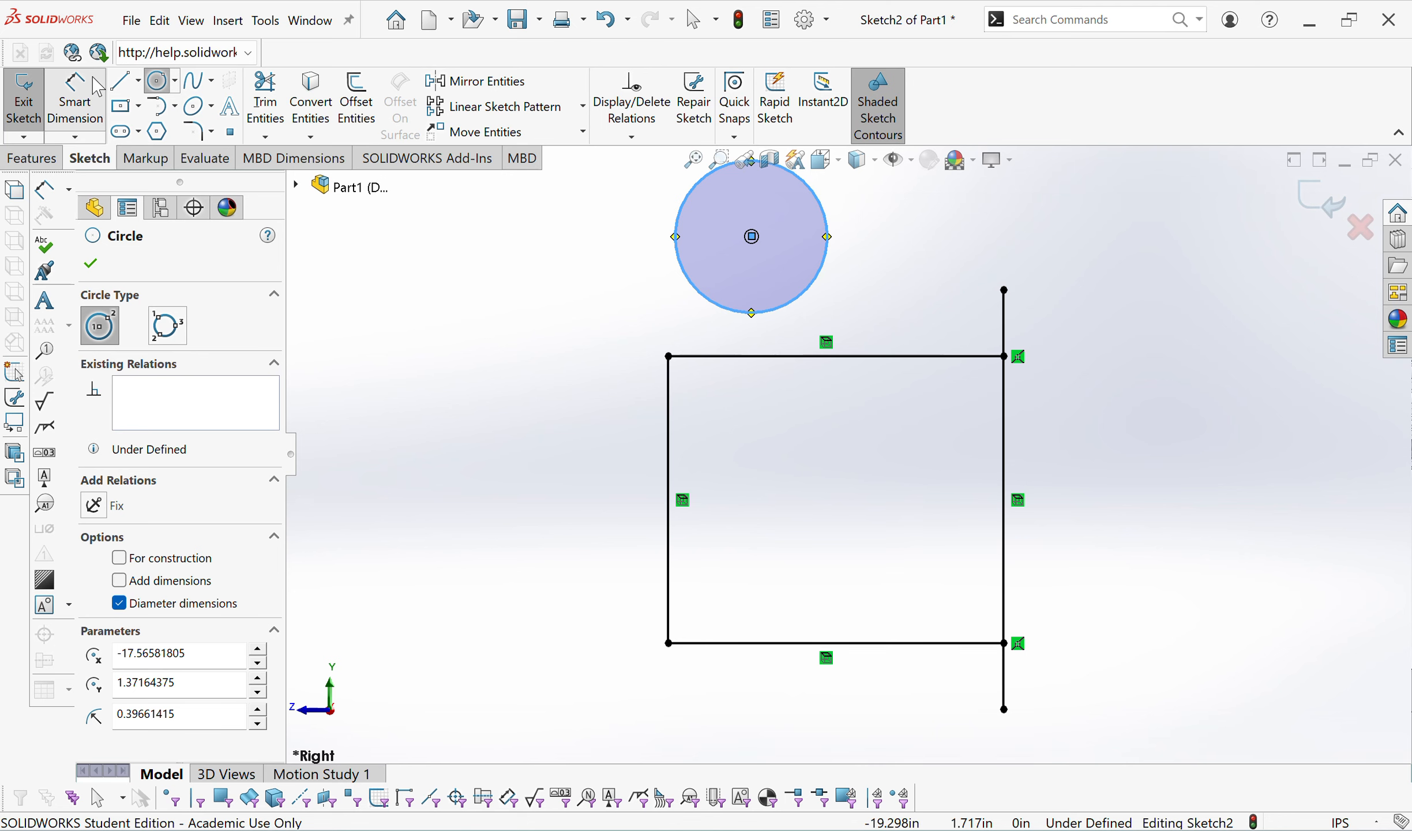
pyautogui.click(75, 99)
pyautogui.click(698, 294)
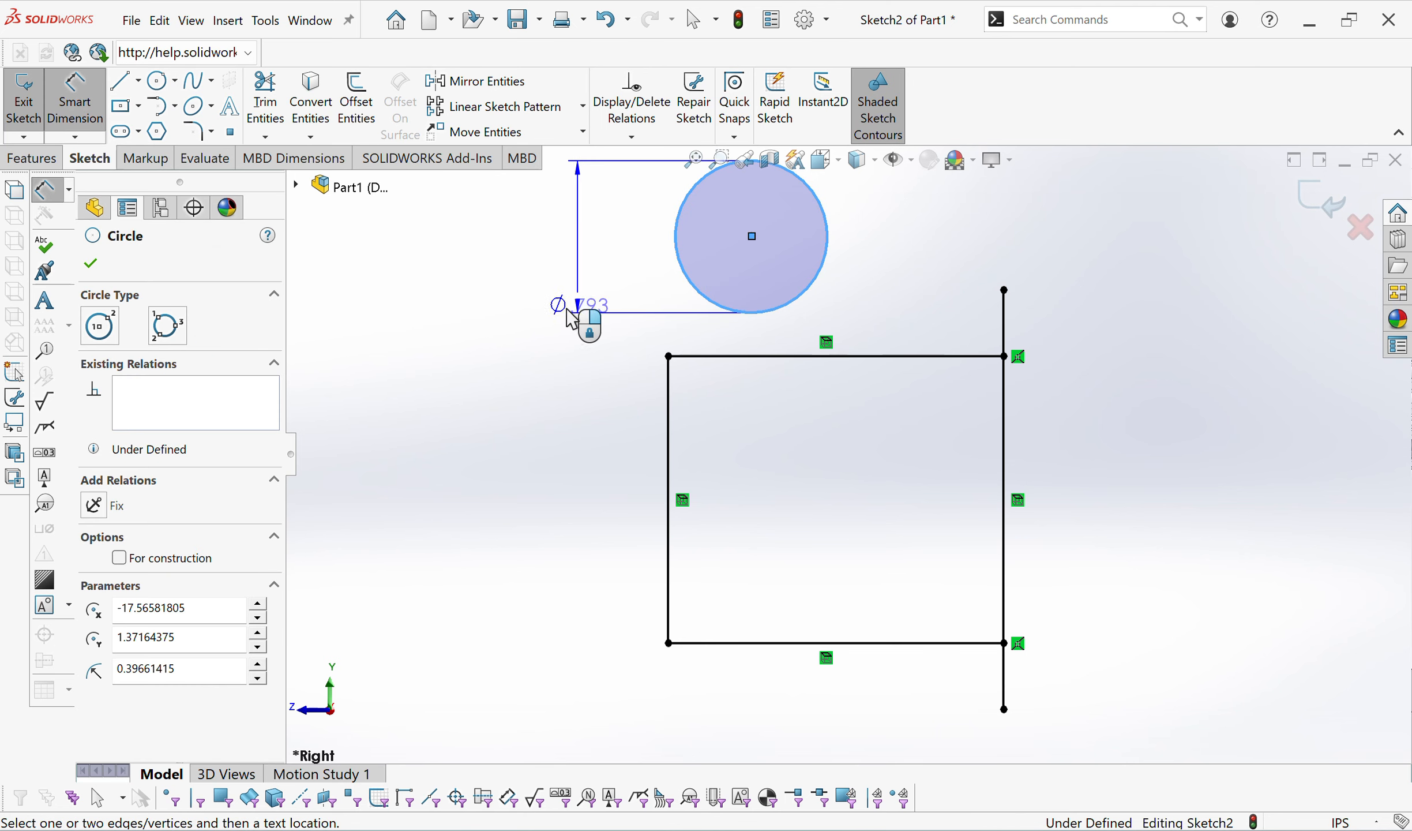
pyautogui.click(551, 337)
pyautogui.write('1')
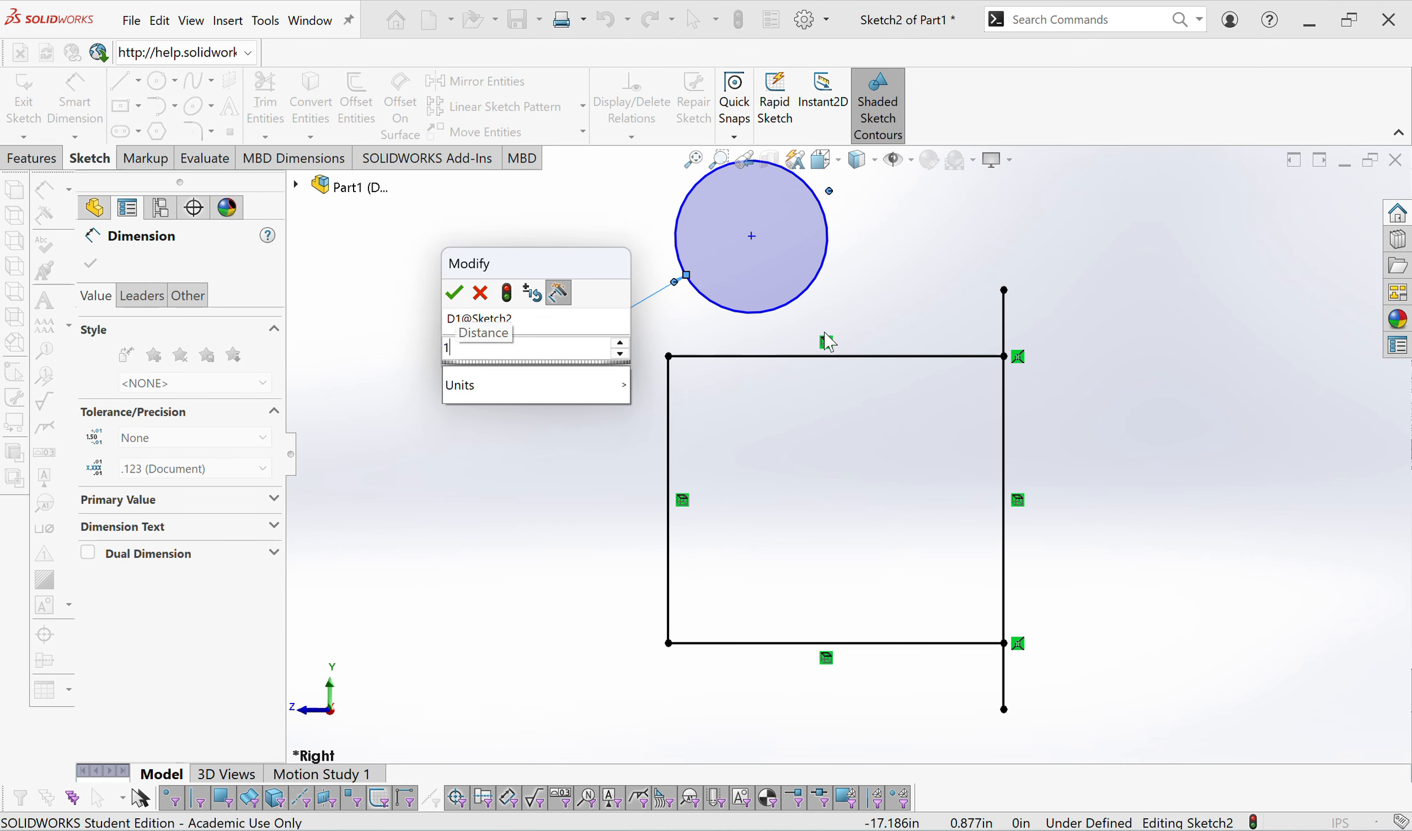
pyautogui.write('.387')
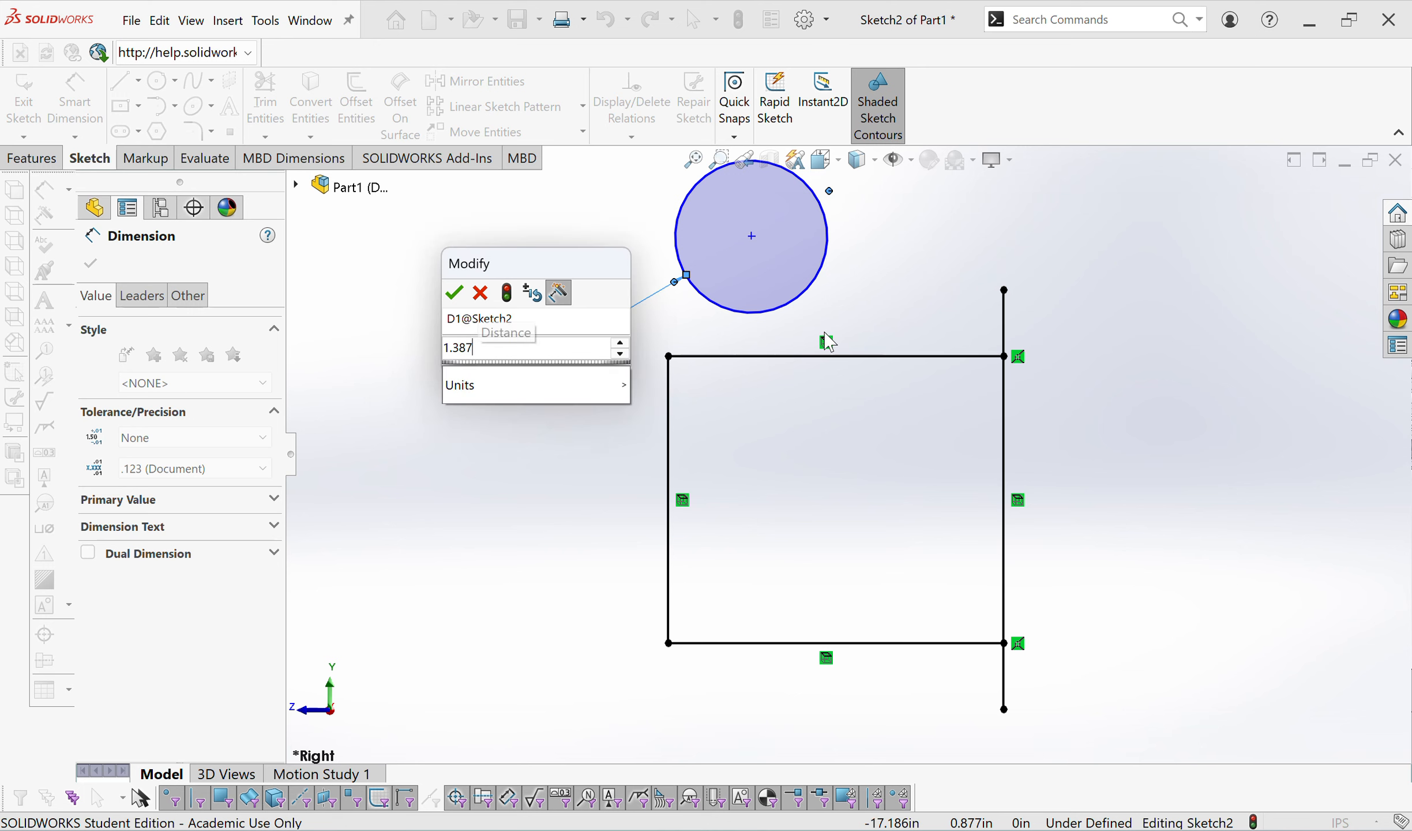
pyautogui.click(449, 295)
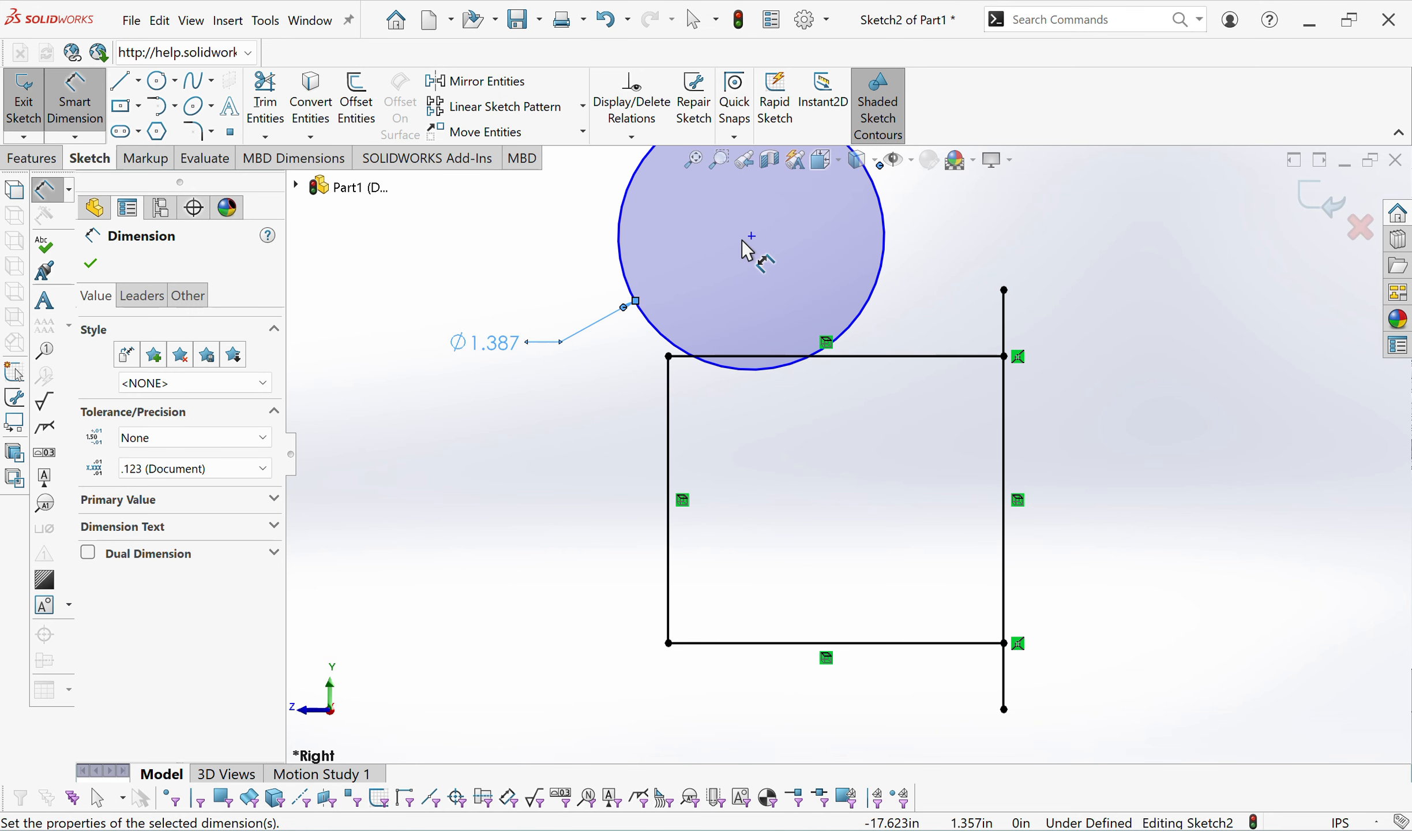
# Dimension the horizontal distance from the rectangle's outer vertical line to the circle's centre as 0.81 in, consulting the Word drawing.
pyautogui.click(669, 404)
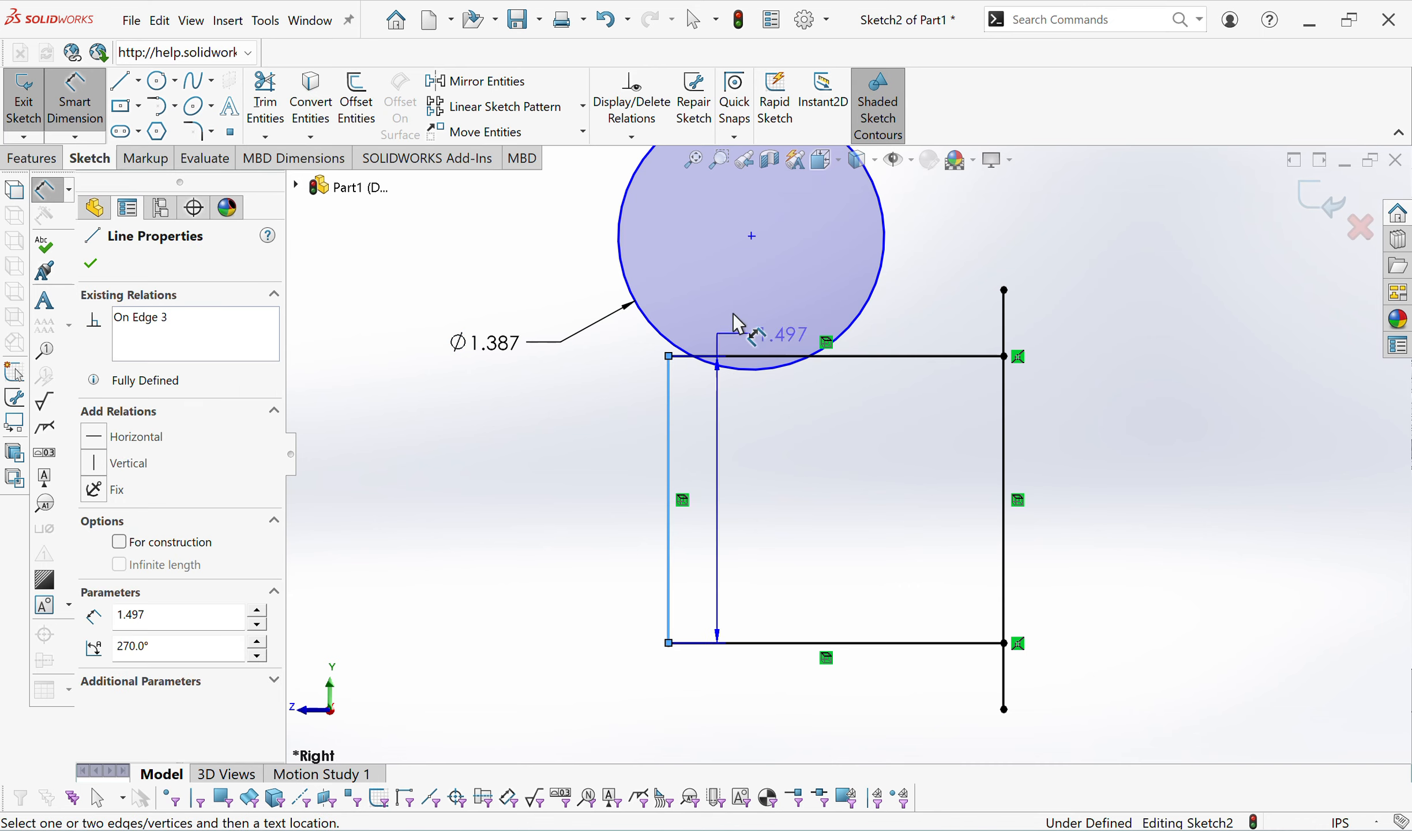
pyautogui.click(752, 235)
pyautogui.click(728, 691)
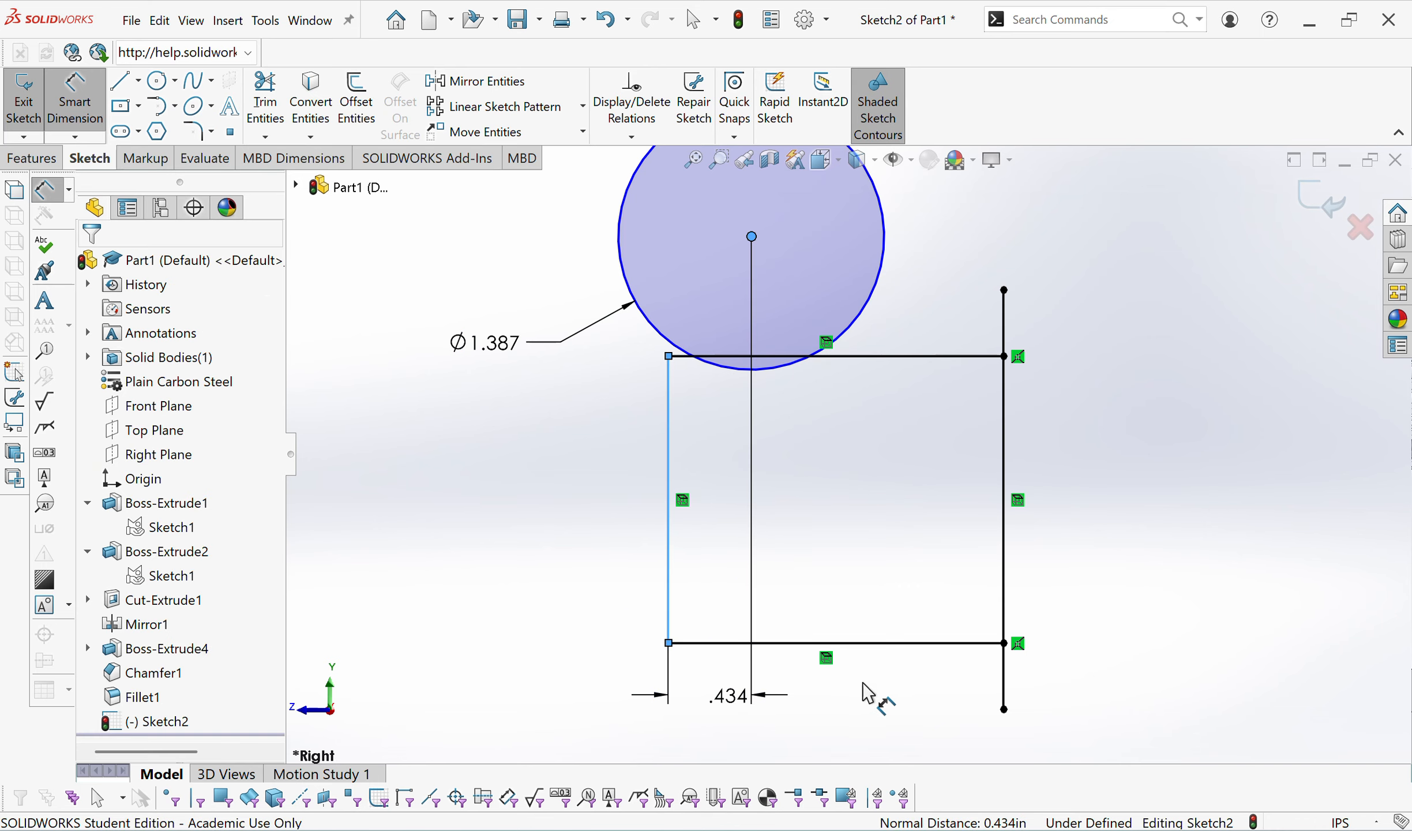
pyautogui.hotkey('alt', 'Tab')
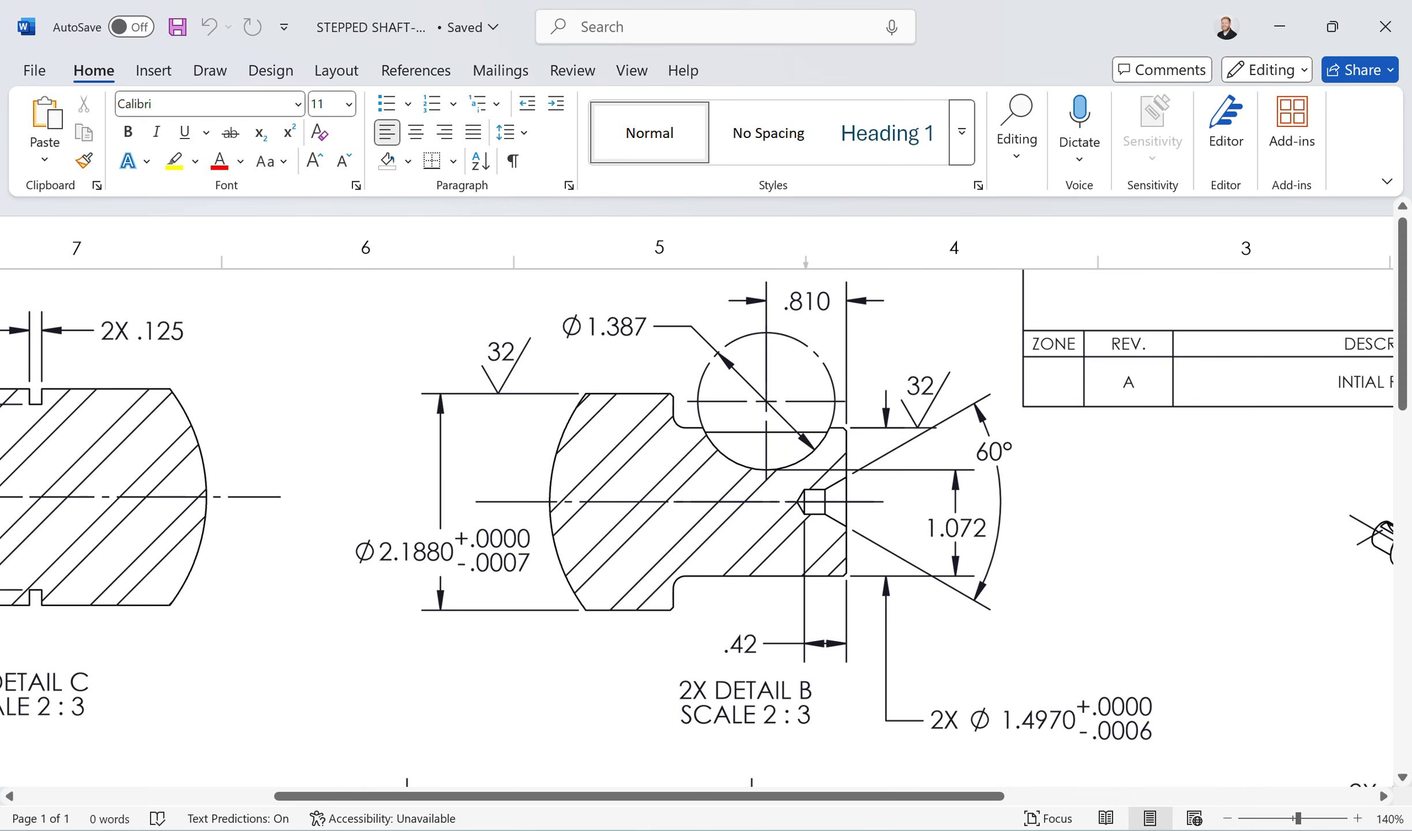
pyautogui.hotkey('alt', 'Tab')
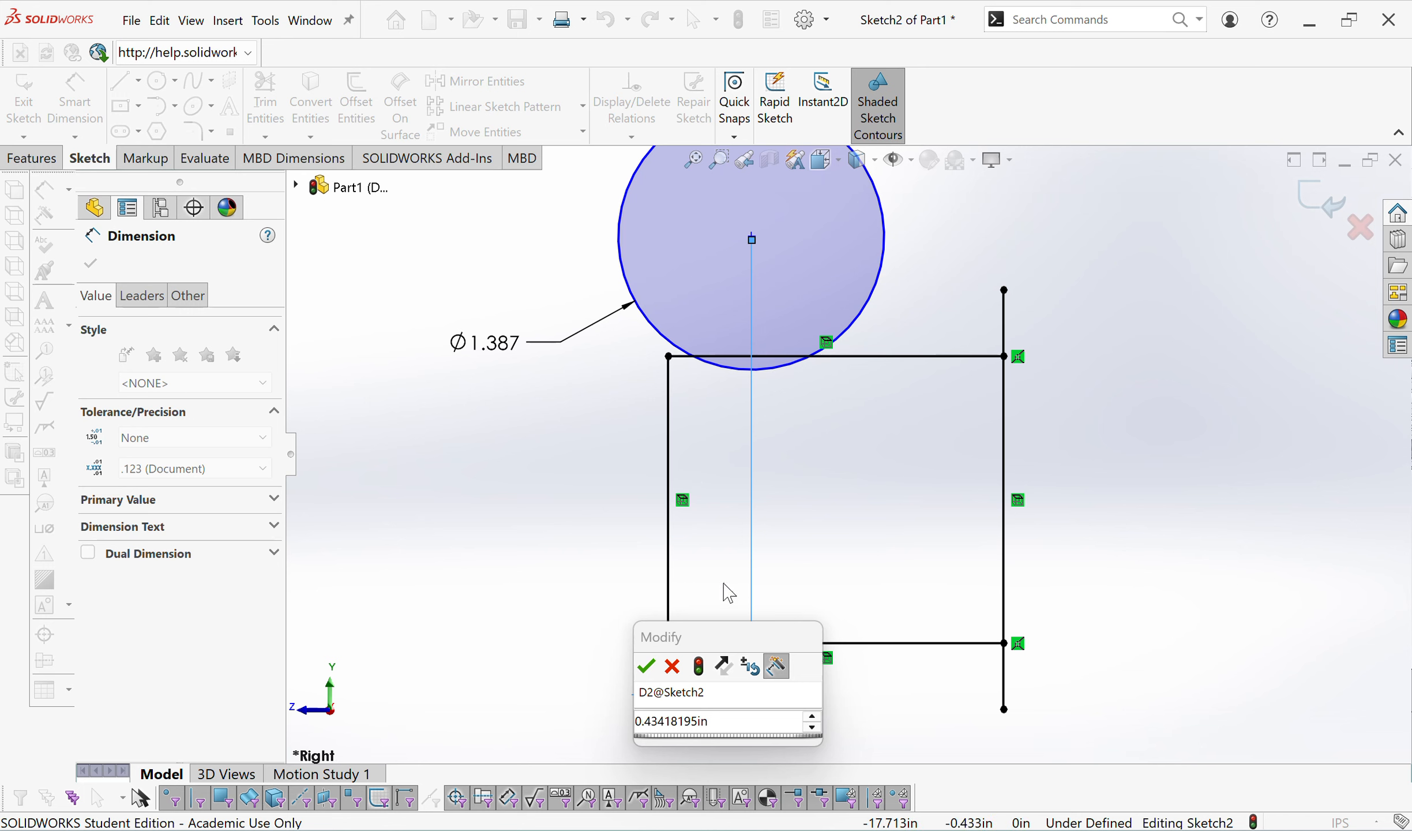
pyautogui.press('BackSpace')
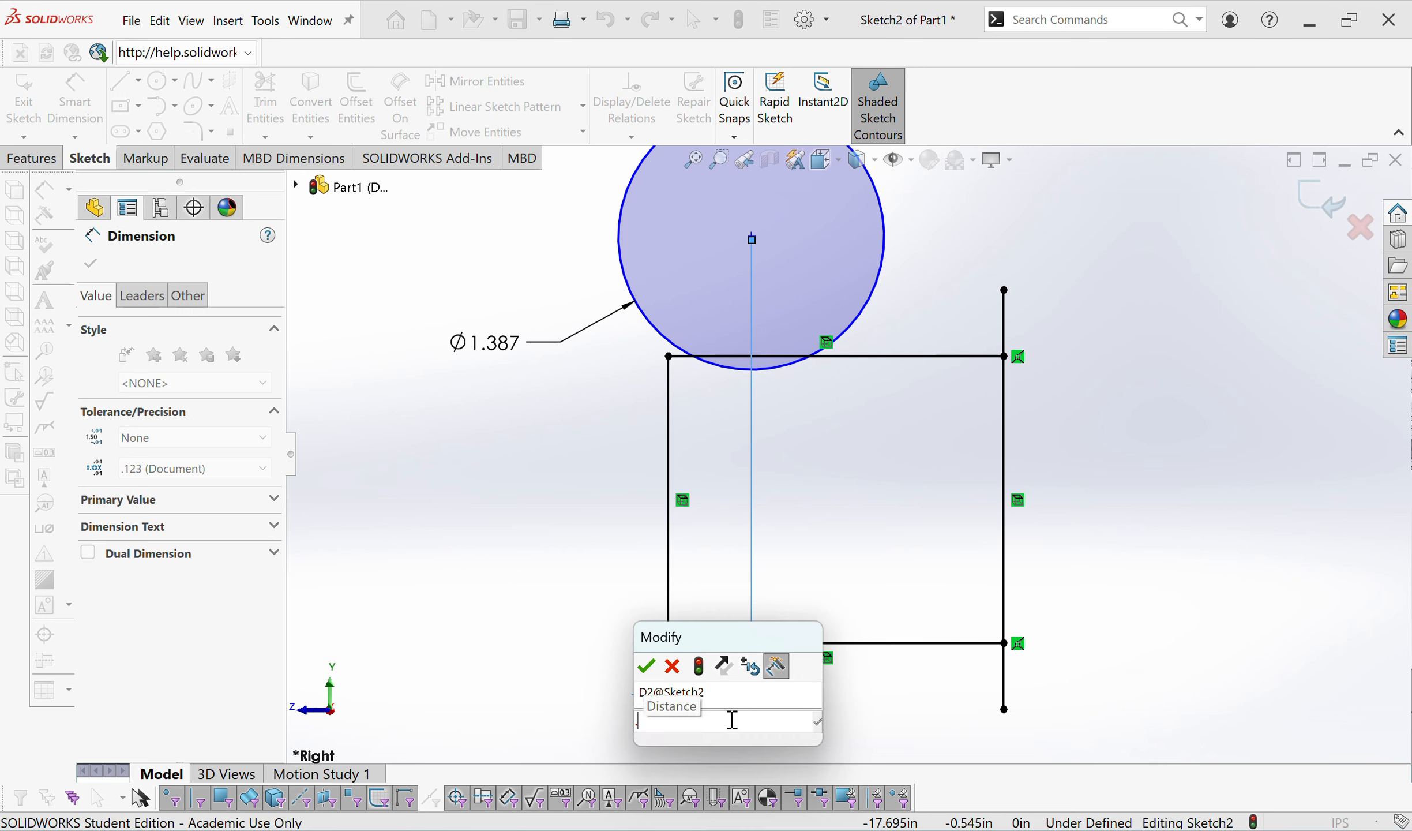
pyautogui.write('.81')
pyautogui.press('Return')
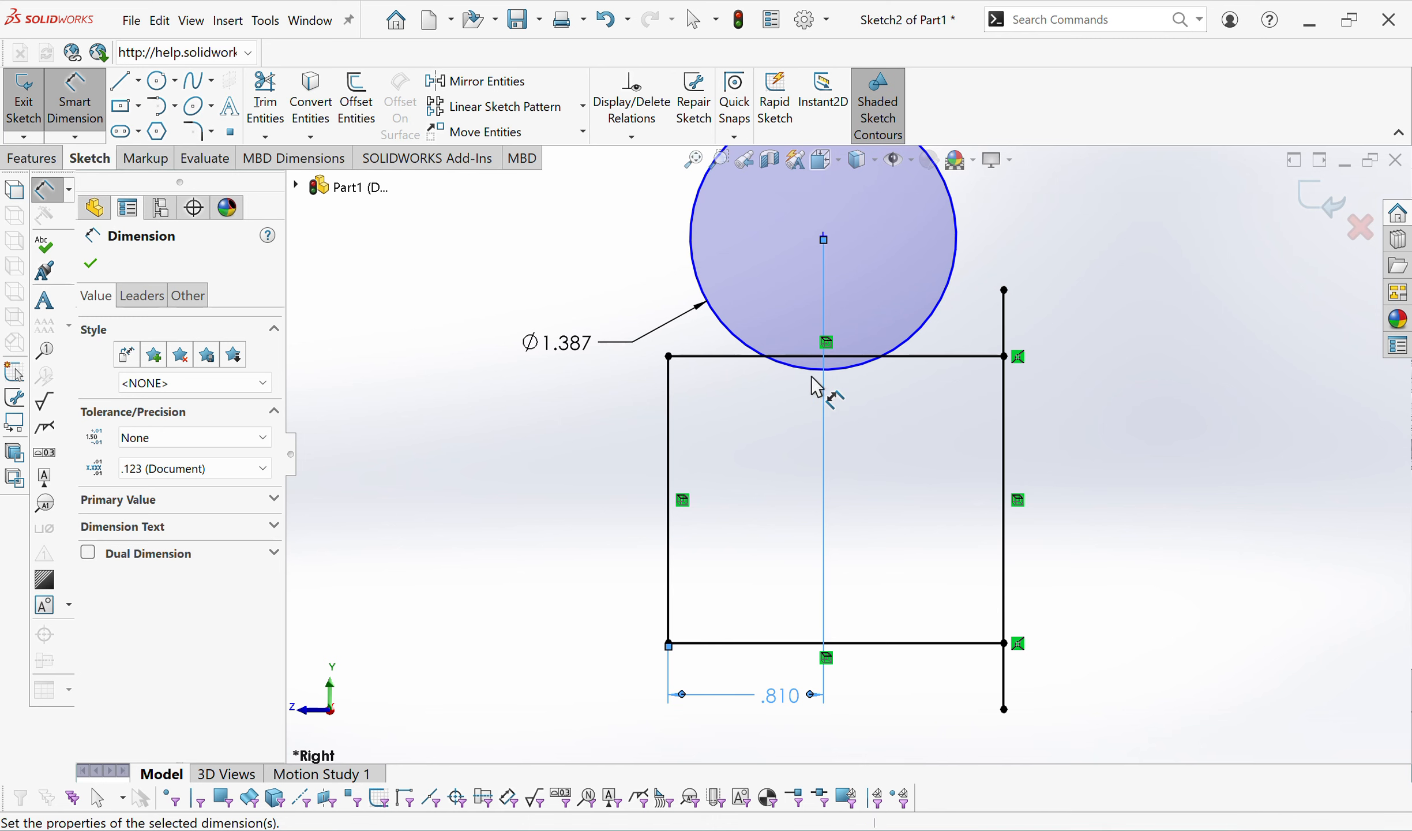
# Place a point at the circle's lowest spot and dimension its vertical distance to the rectangle's lower line.
pyautogui.click(230, 131)
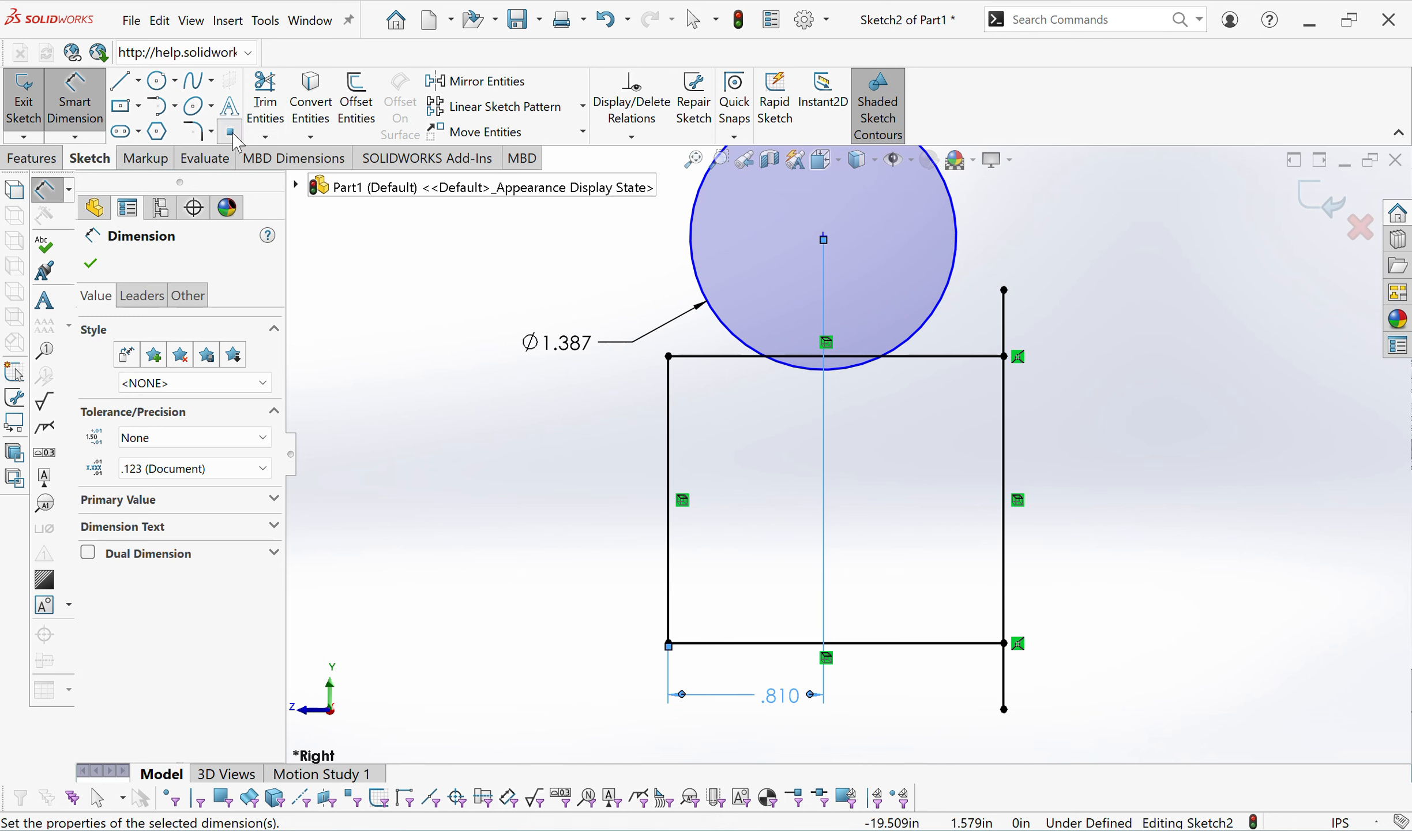
pyautogui.click(823, 370)
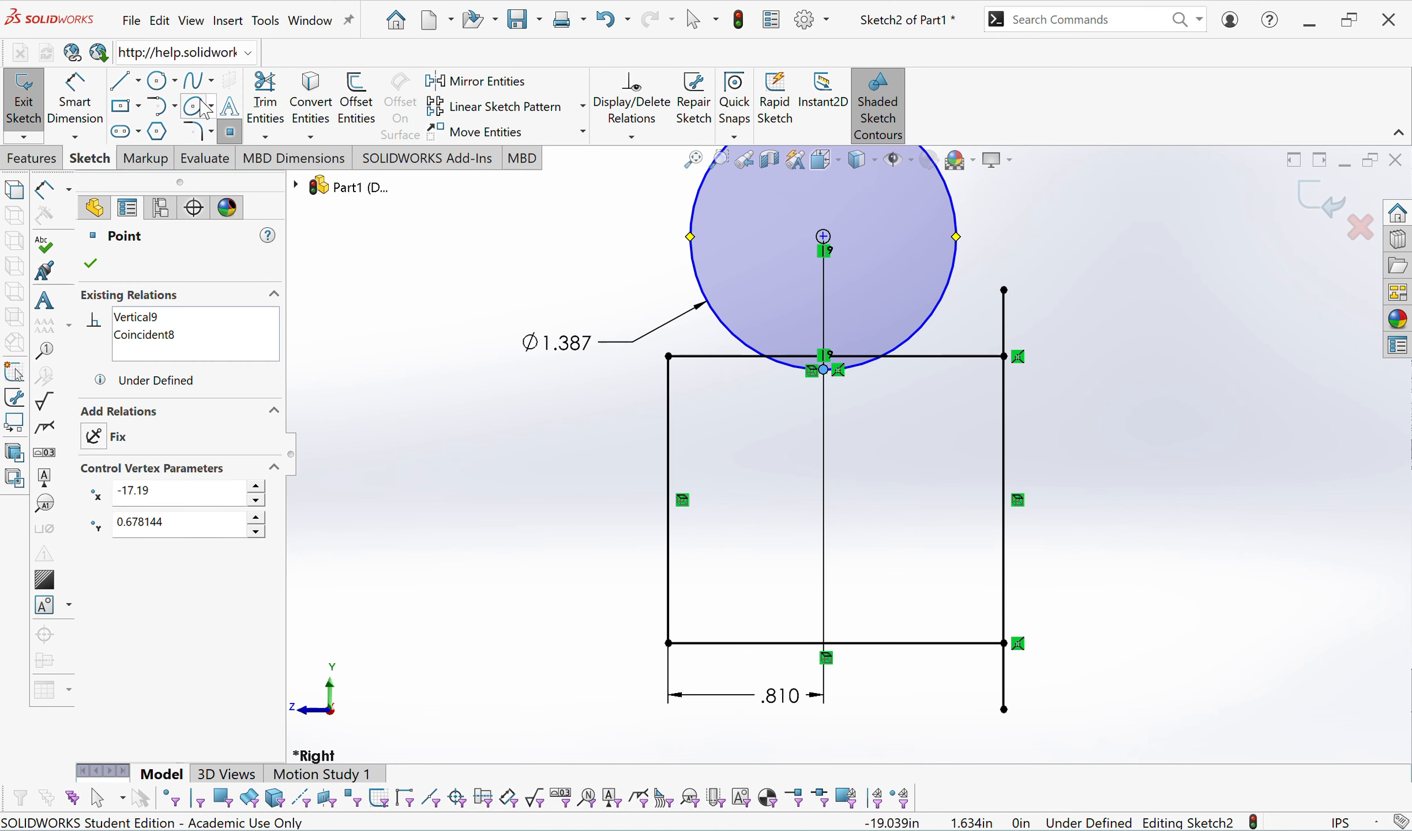
pyautogui.click(89, 106)
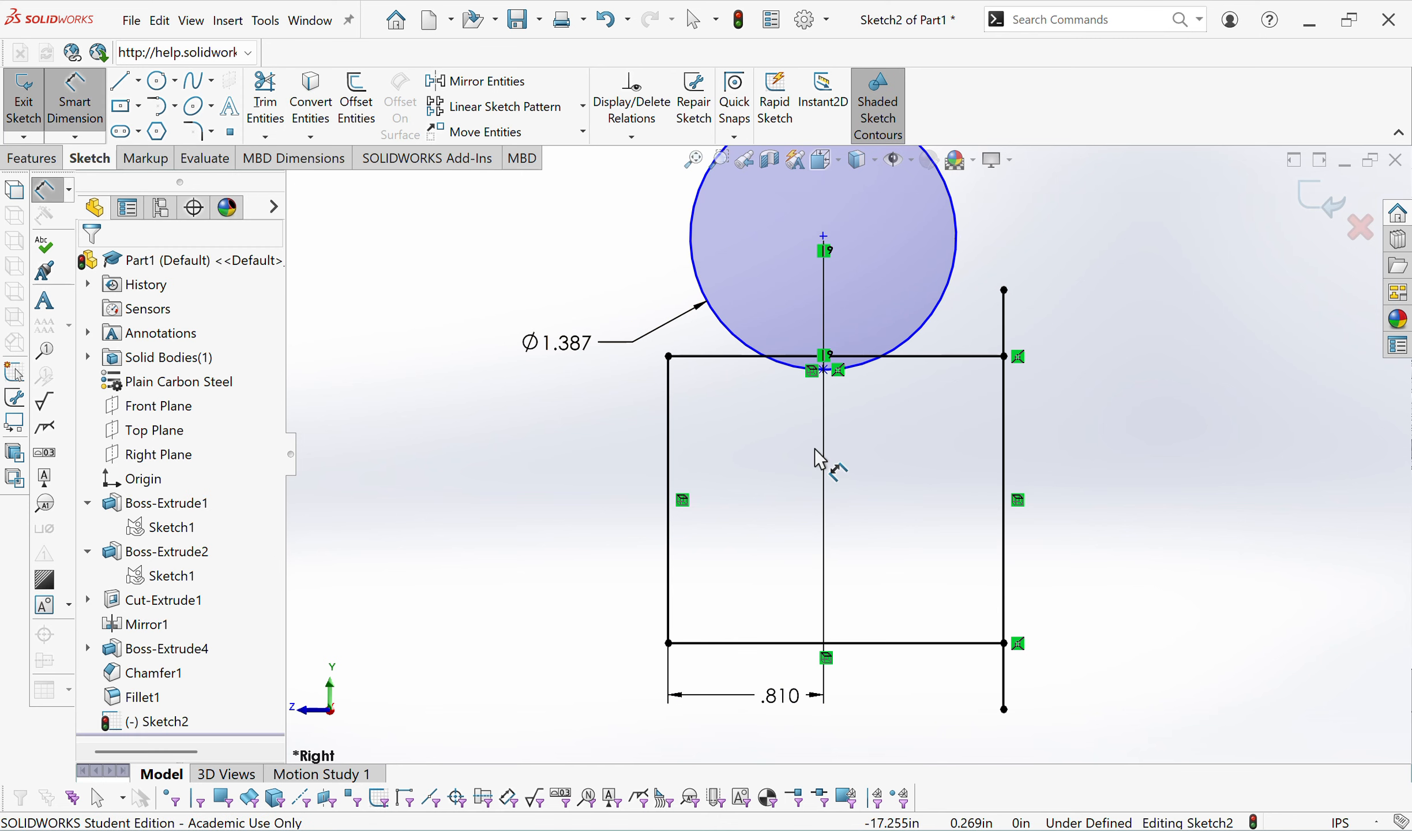
pyautogui.click(823, 370)
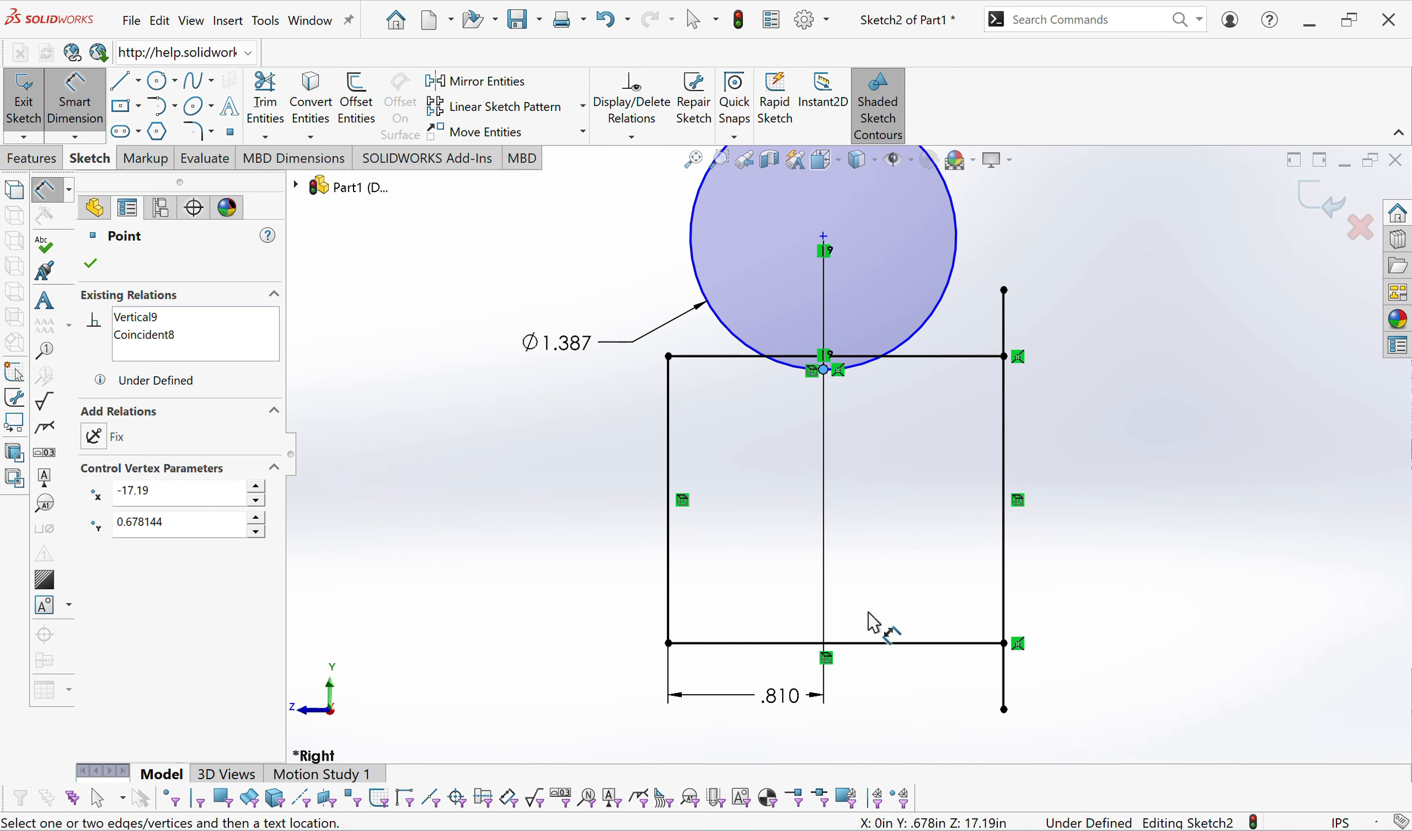
pyautogui.click(872, 643)
pyautogui.click(563, 603)
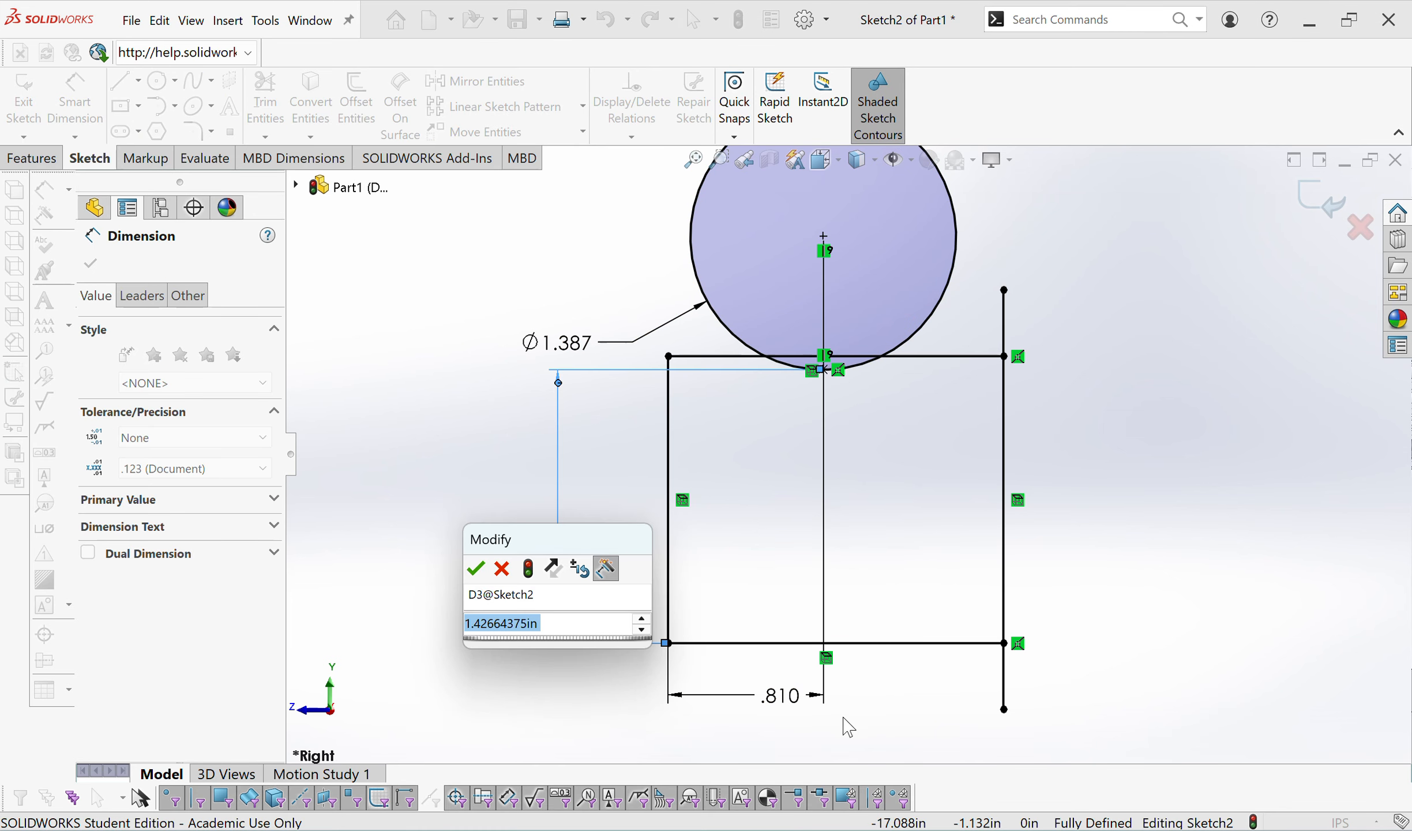
# Set the point's vertical distance to 1.072 in, consulting Detail B in the Word drawing.
pyautogui.hotkey('alt', 'Tab')
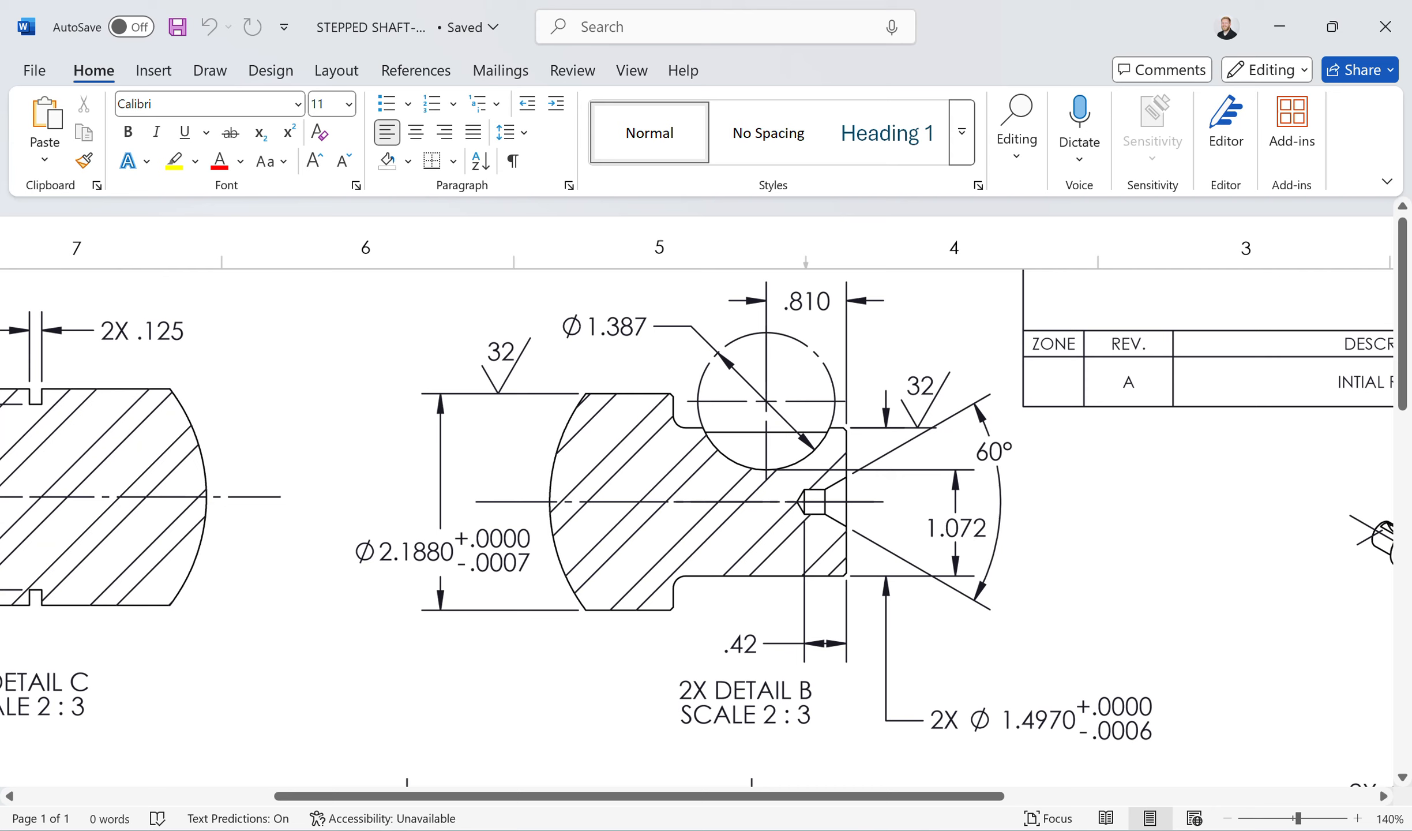
pyautogui.hotkey('alt', 'Tab')
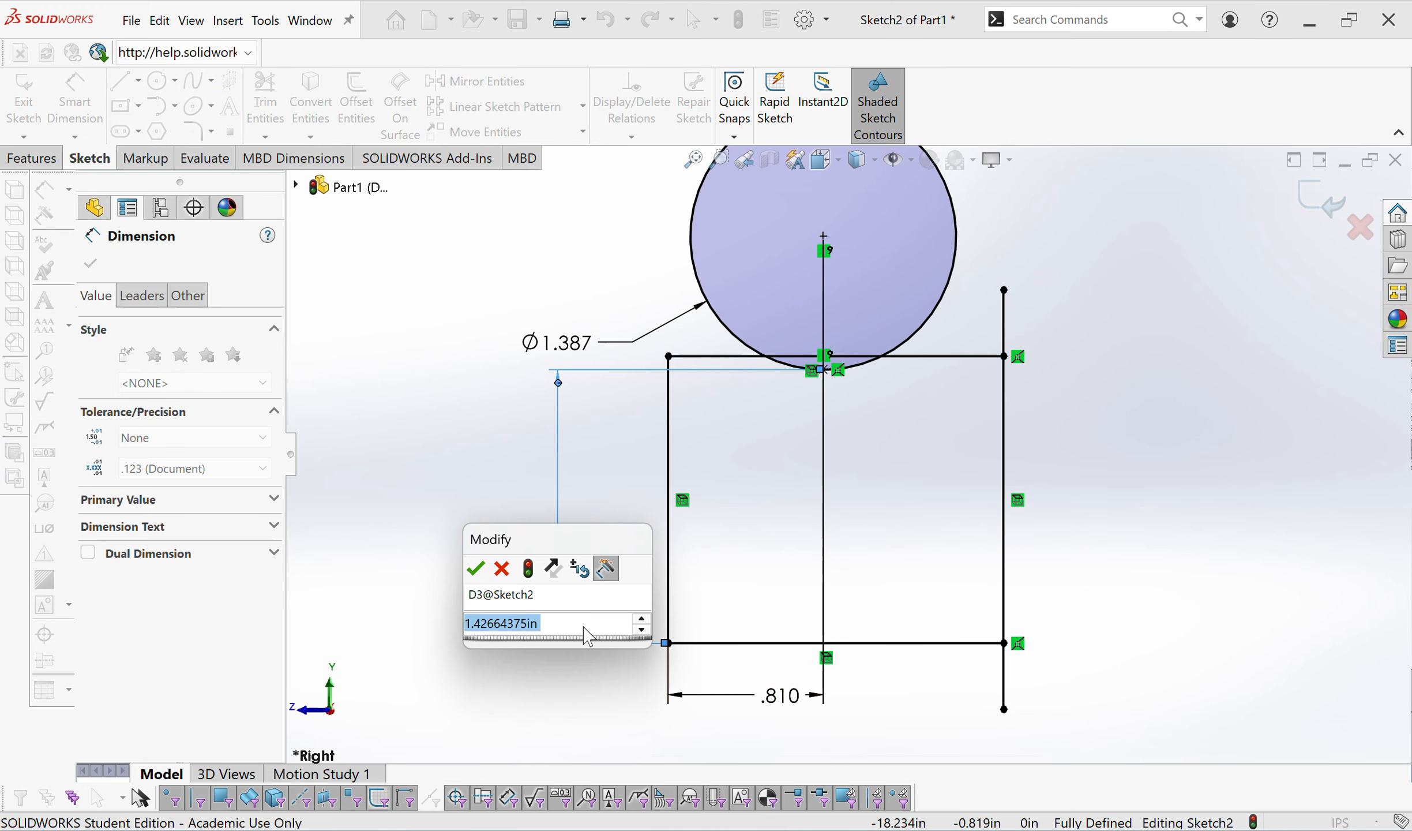
pyautogui.write('1.')
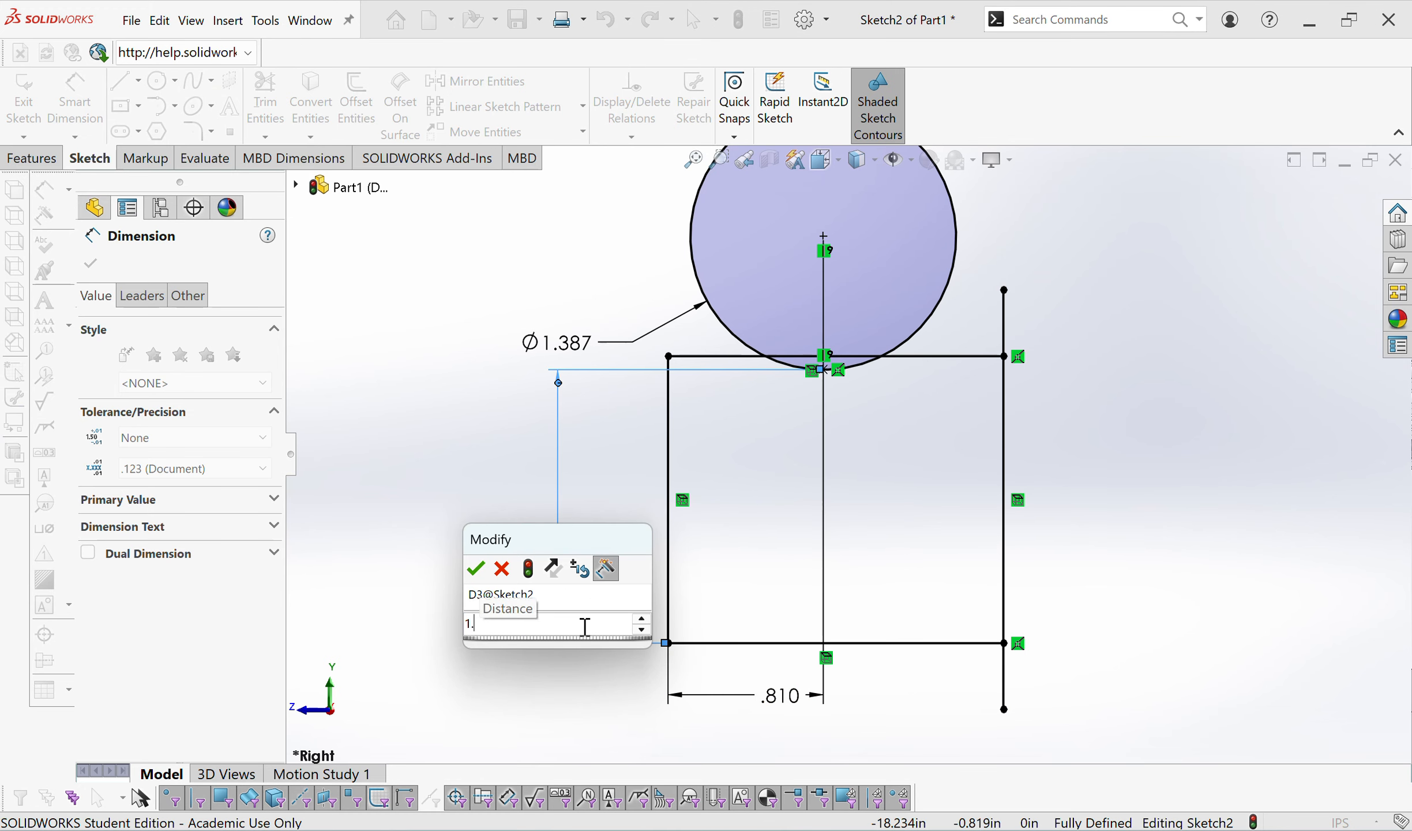
pyautogui.write('072')
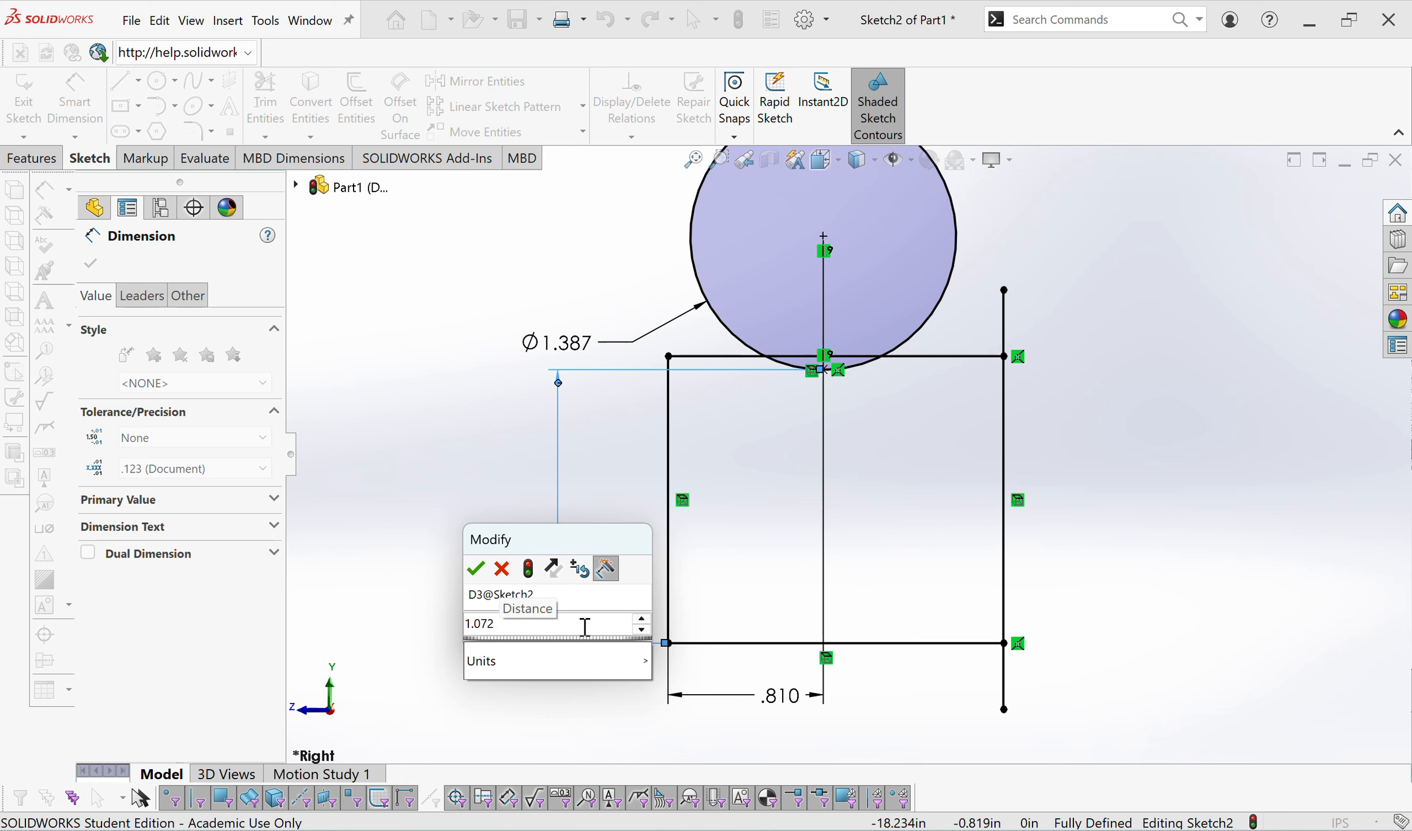
pyautogui.press('Return')
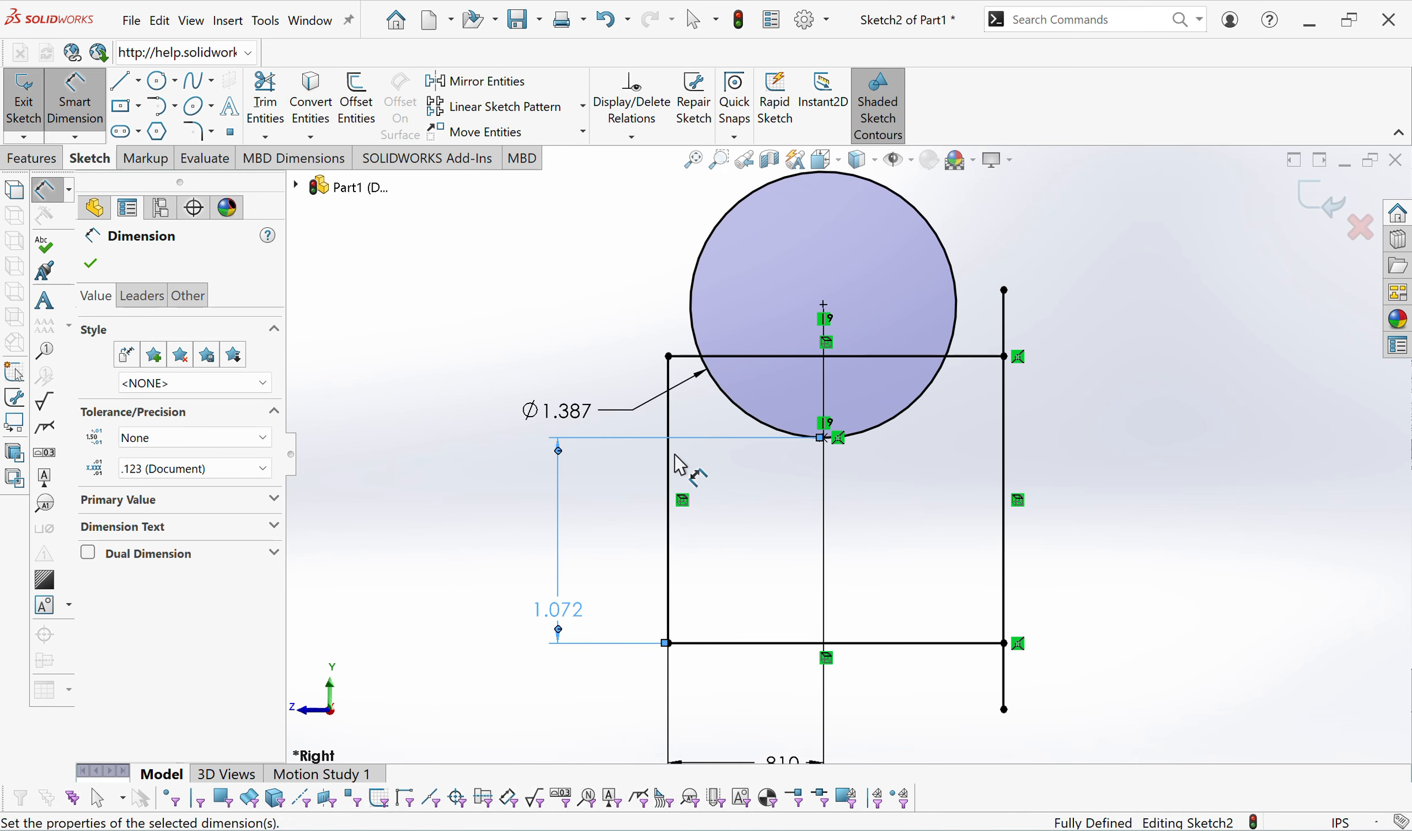
pyautogui.click(605, 324)
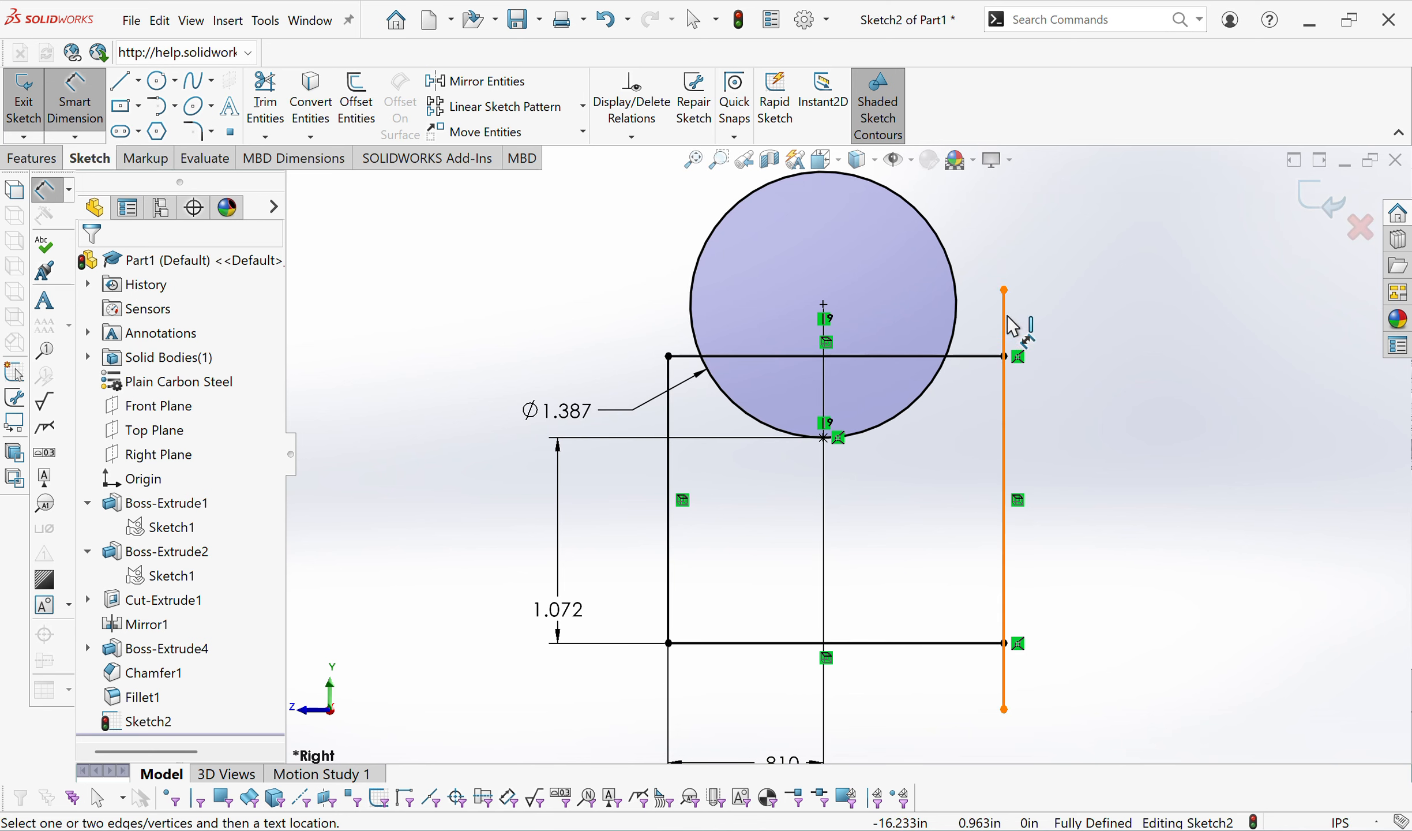
pyautogui.press('Escape')
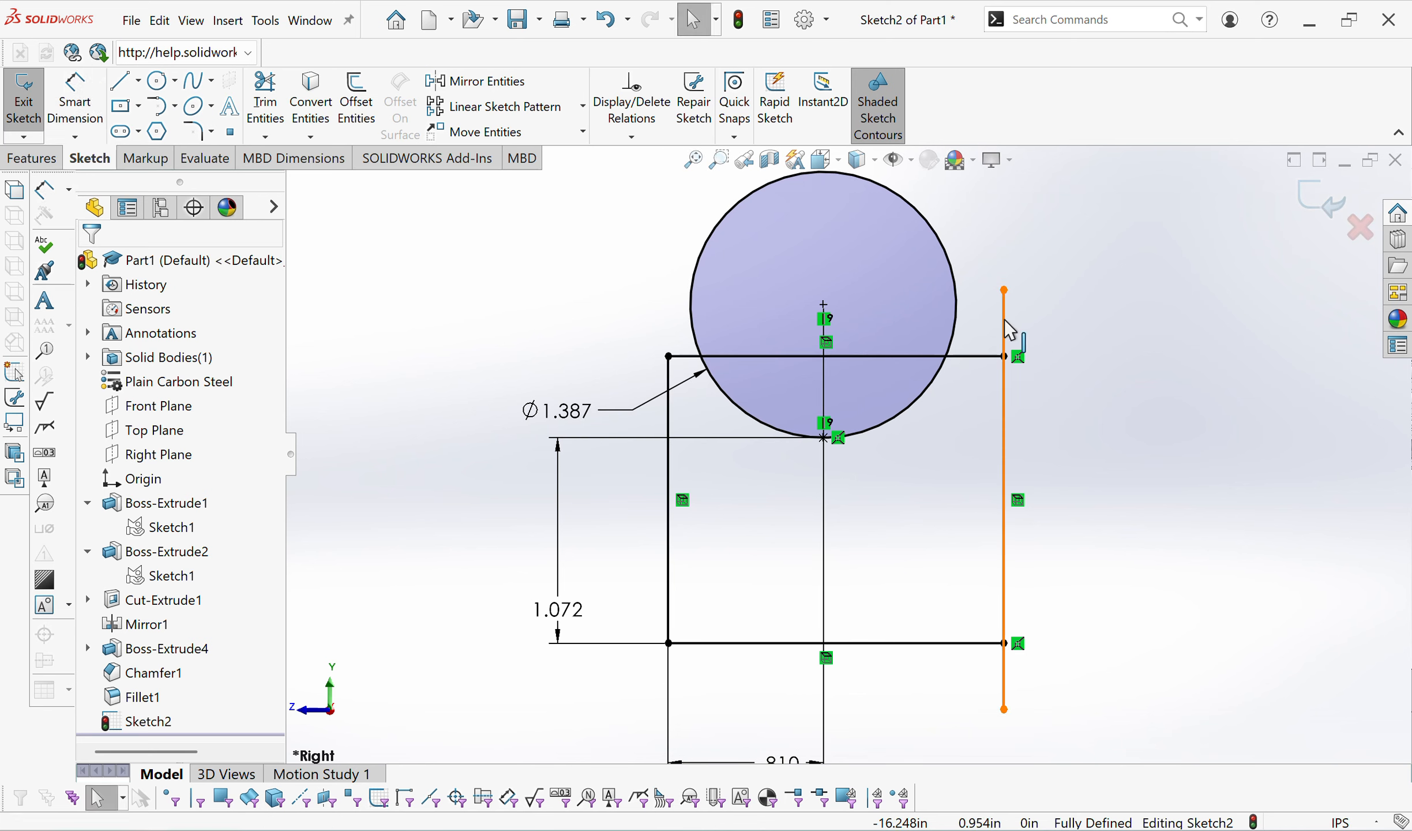
# Convert the rectangle's two horizontal lines and both vertical lines to construction geometry, keeping the circle as the profile.
pyautogui.click(957, 644)
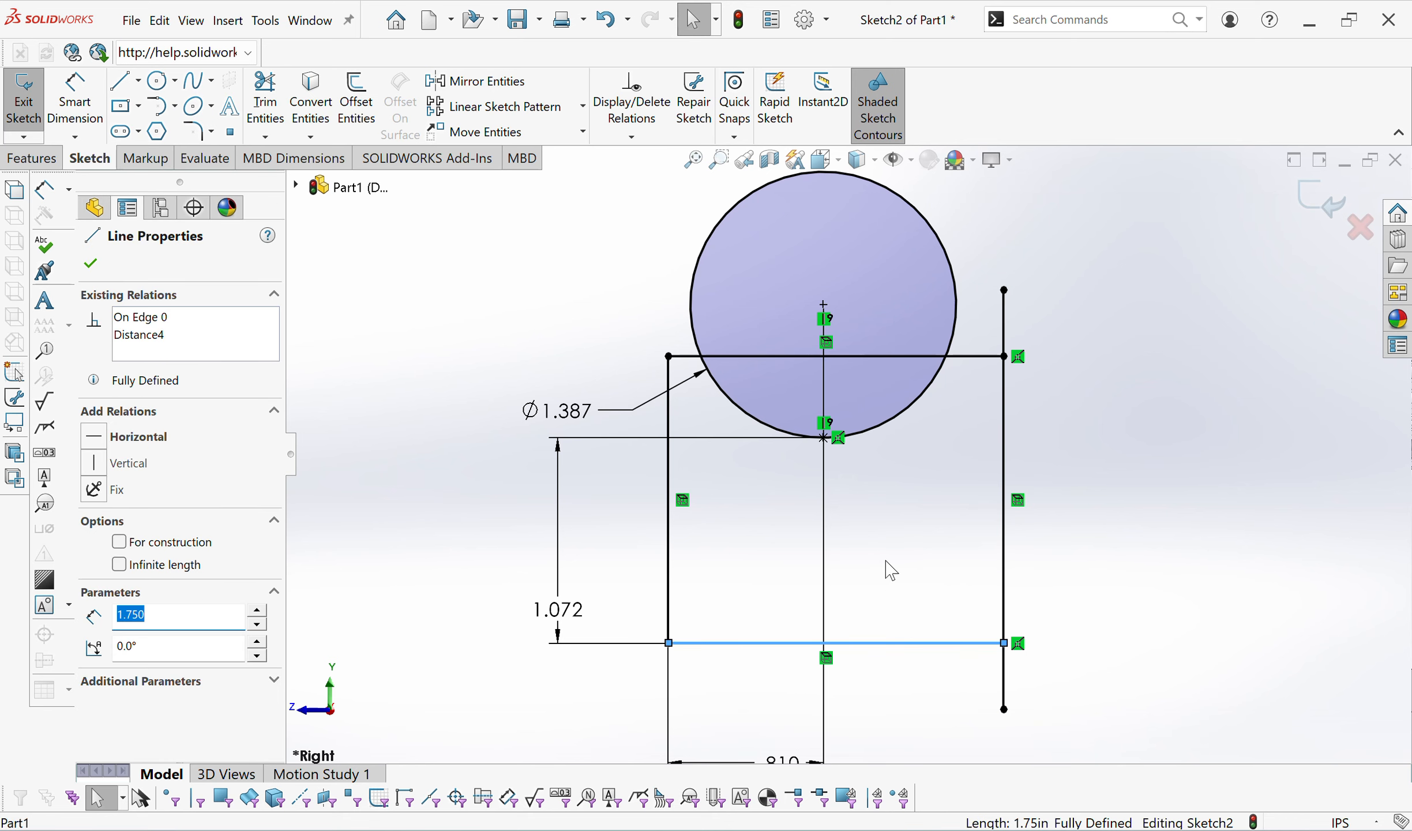
pyautogui.rightClick(963, 652)
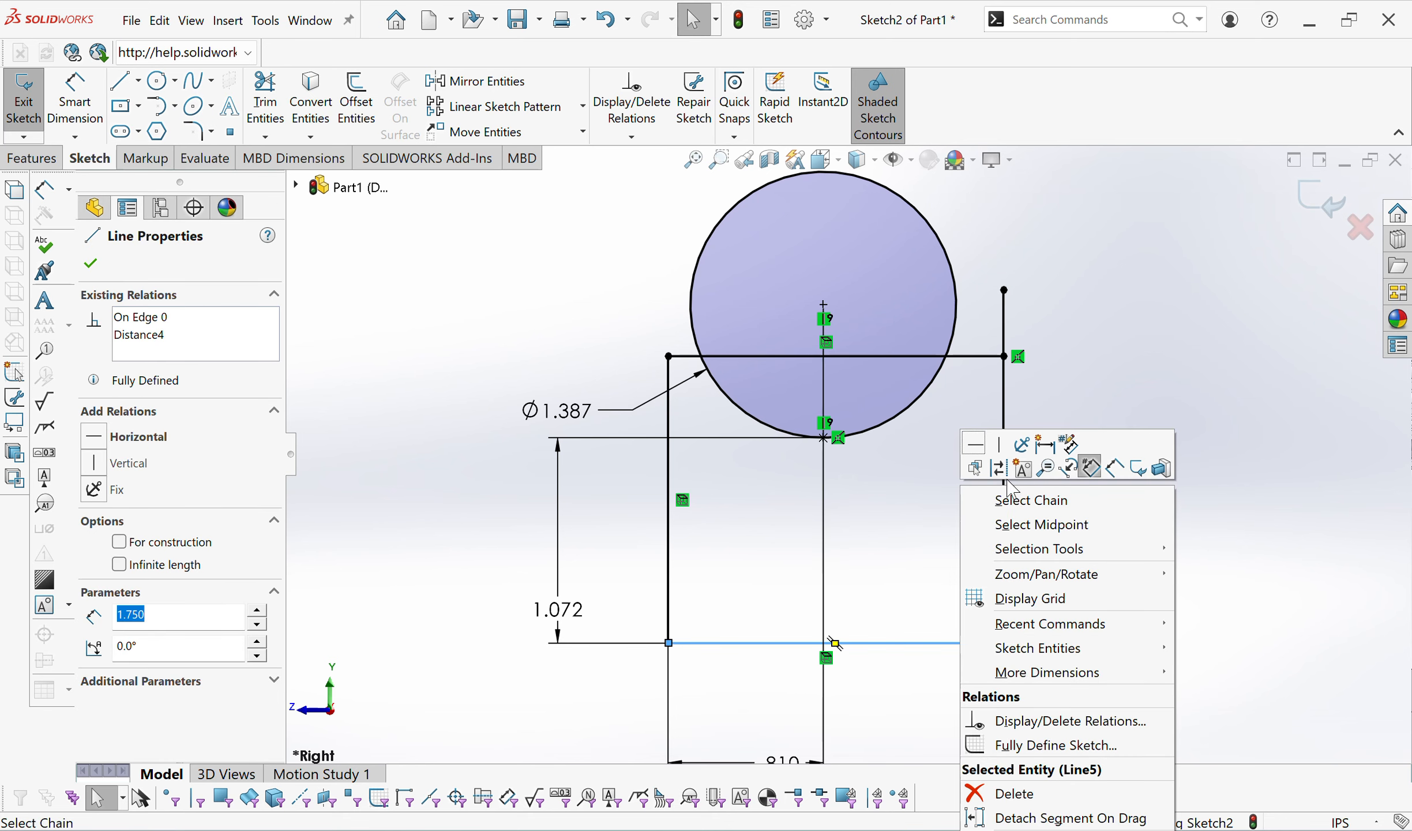
pyautogui.click(975, 468)
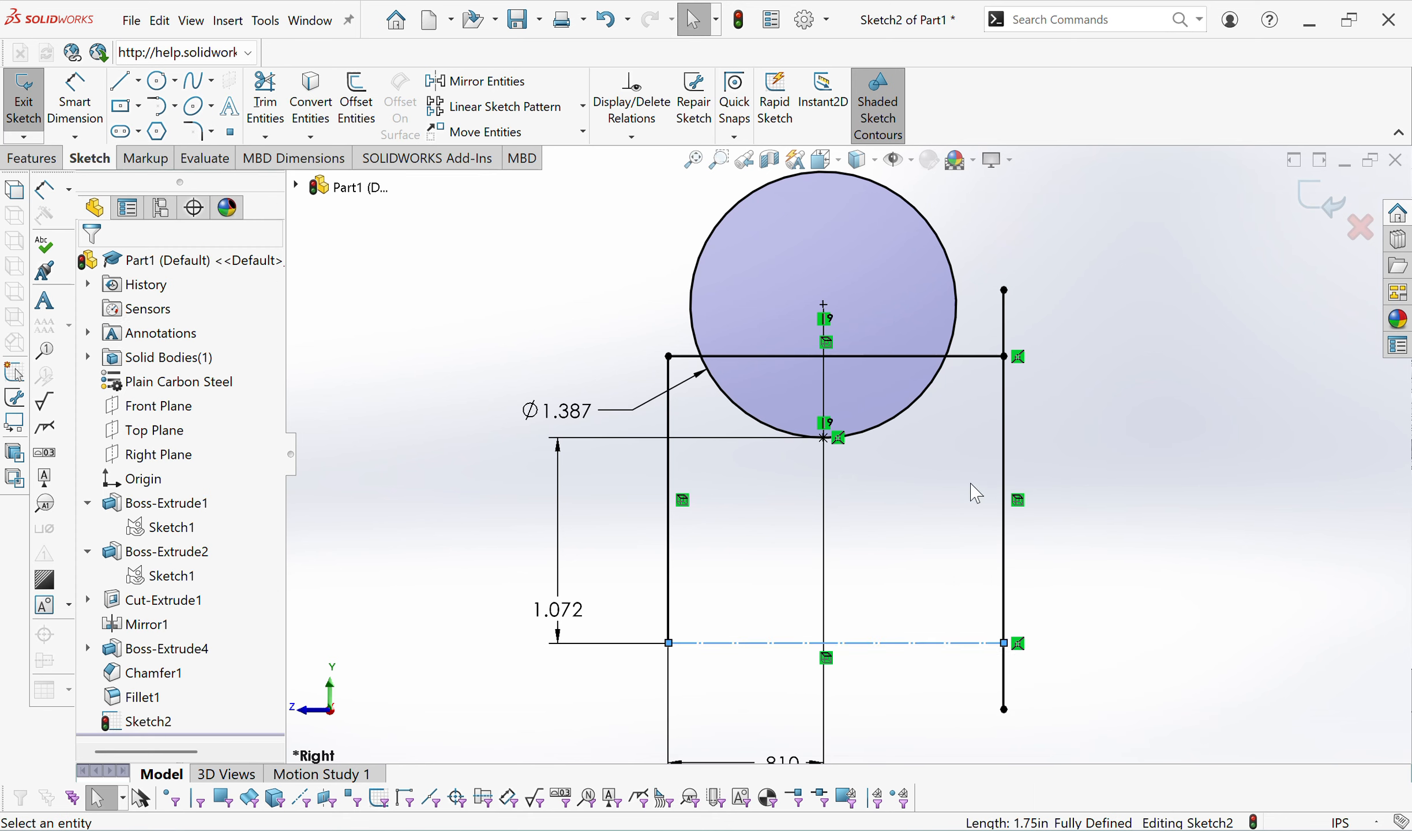
pyautogui.rightClick(670, 549)
pyautogui.click(707, 469)
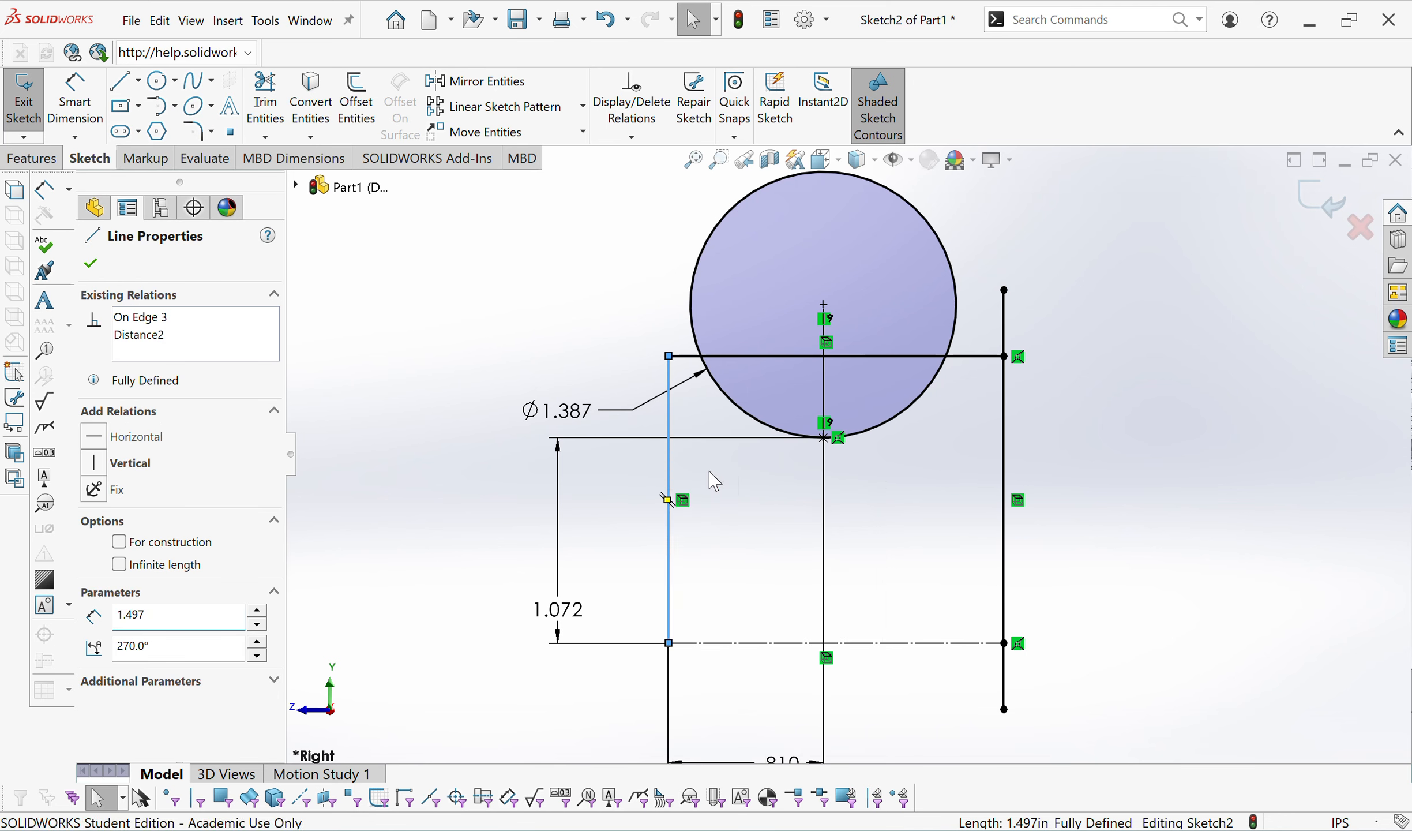
pyautogui.click(975, 357)
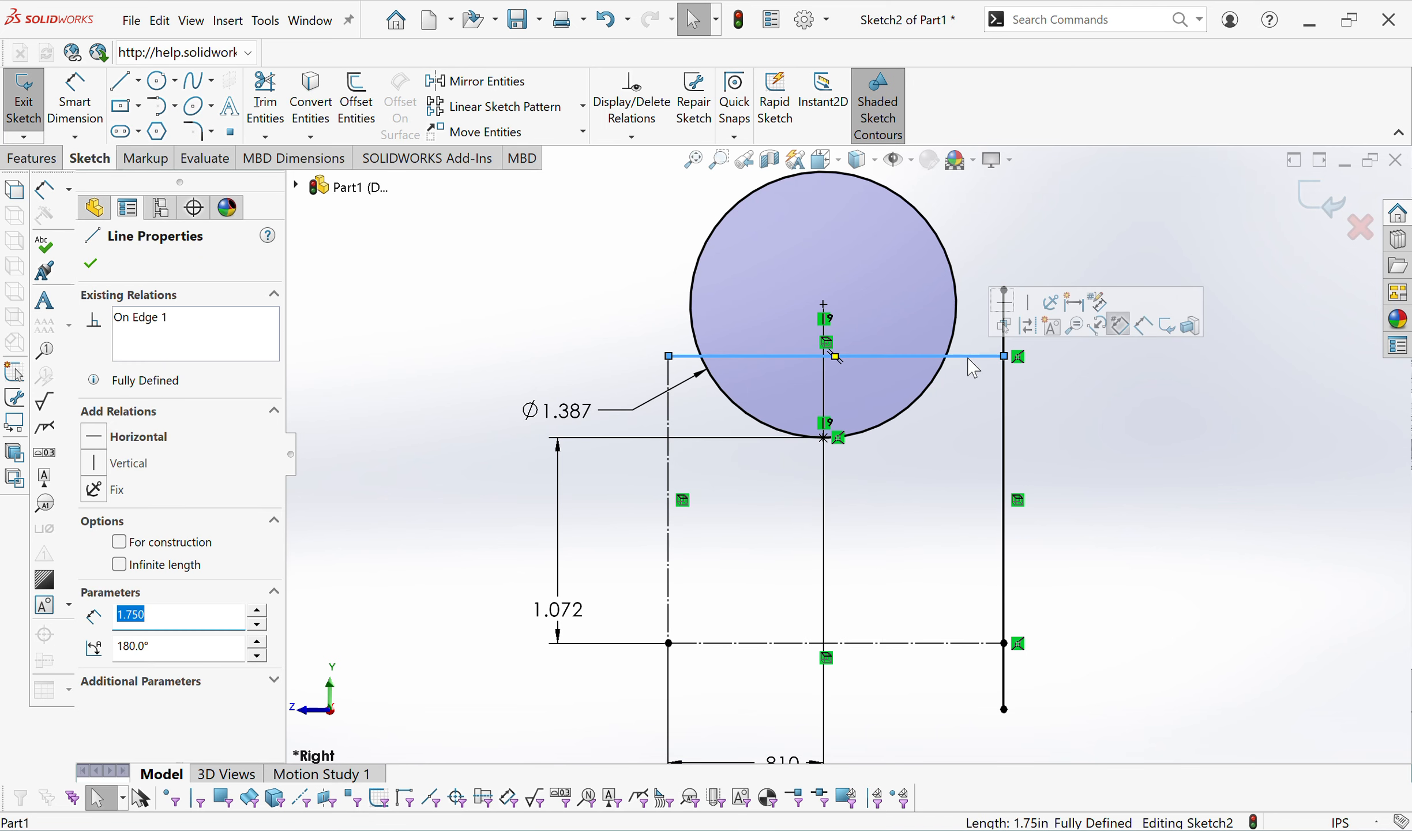
pyautogui.click(1026, 333)
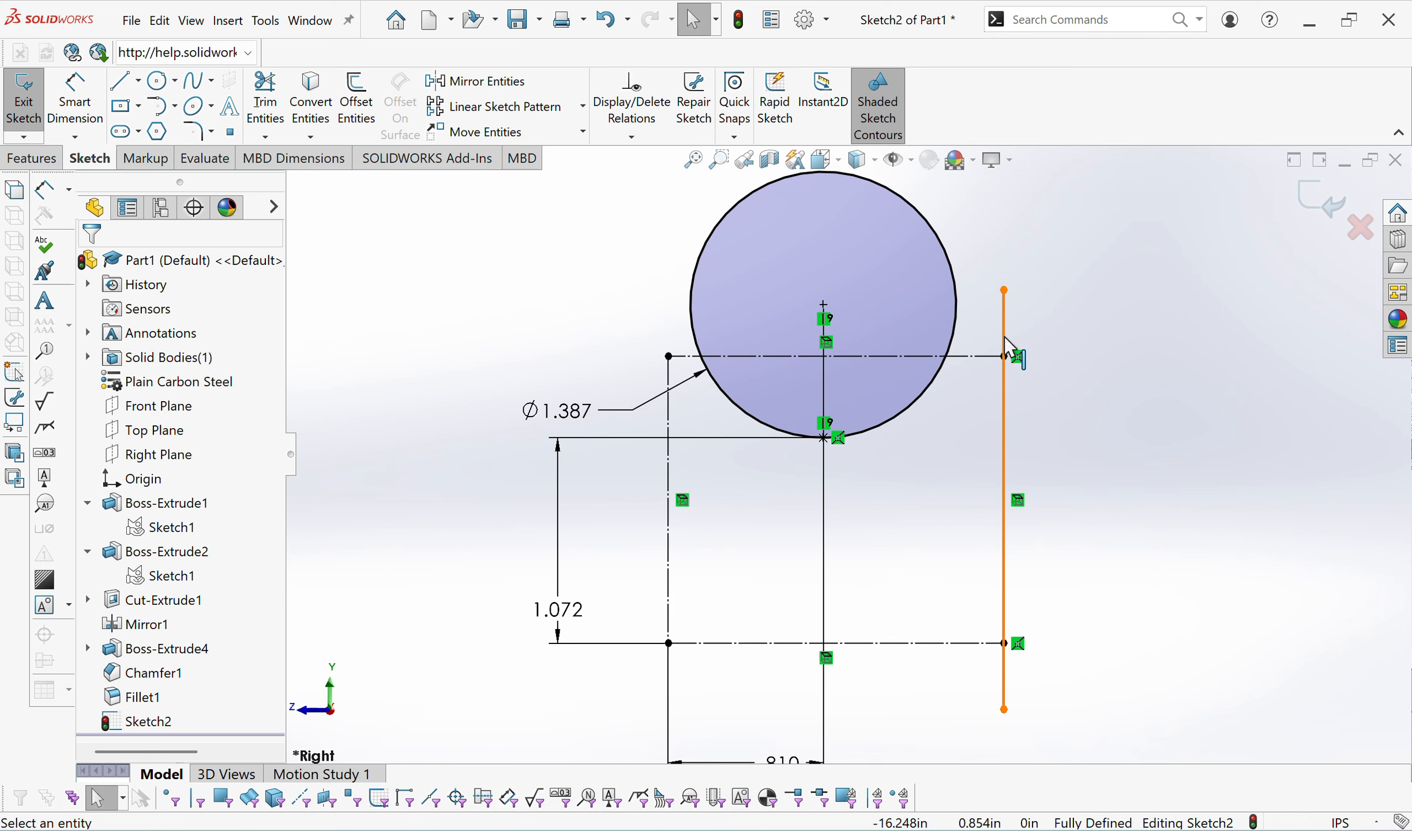
pyautogui.click(1003, 336)
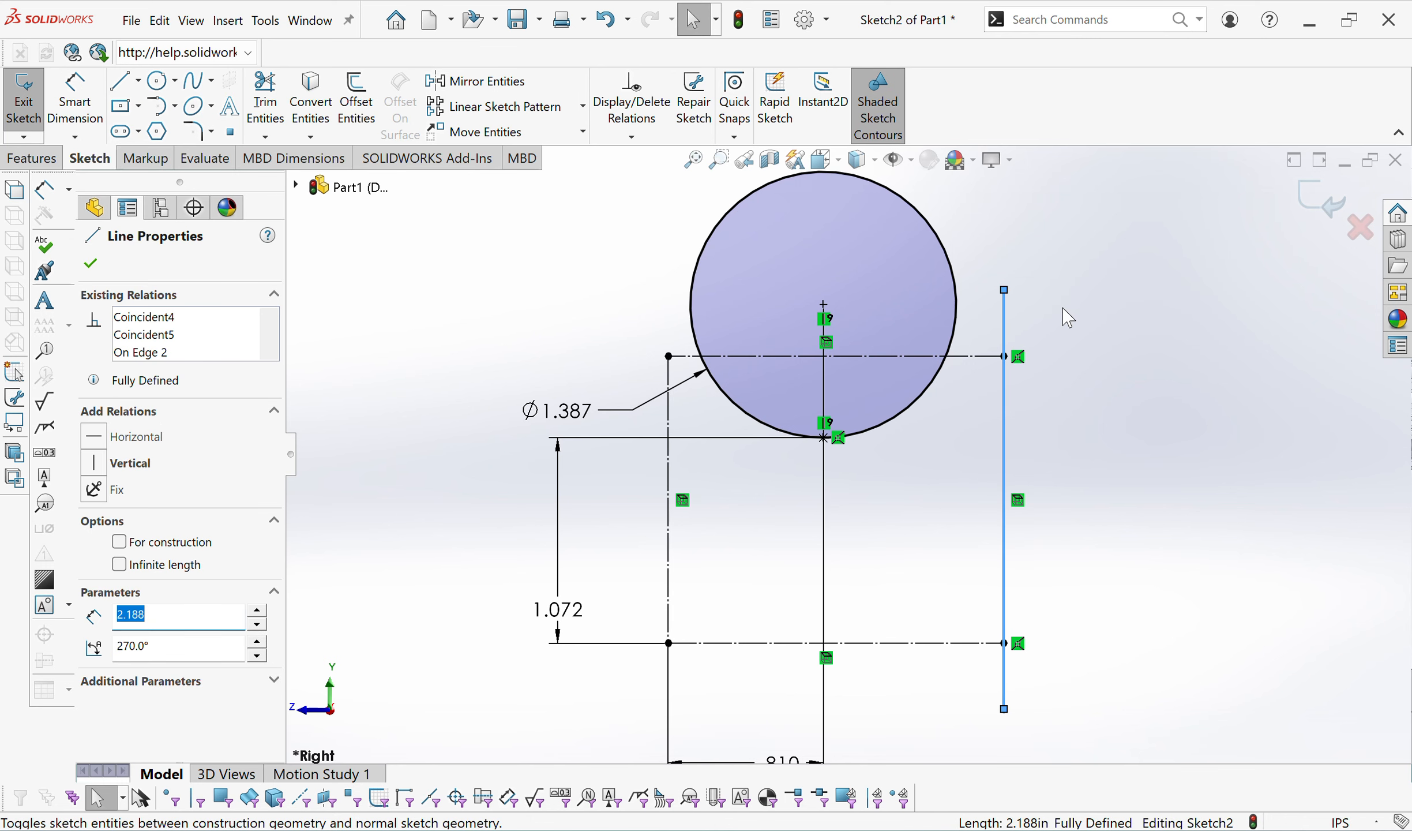
pyautogui.press('Escape')
# Exit the sketch and show the shaft's solid body again by way of the Boss-Extrude1 feature.
pyautogui.press('f')
pyautogui.scroll(-2, 1132, 475)
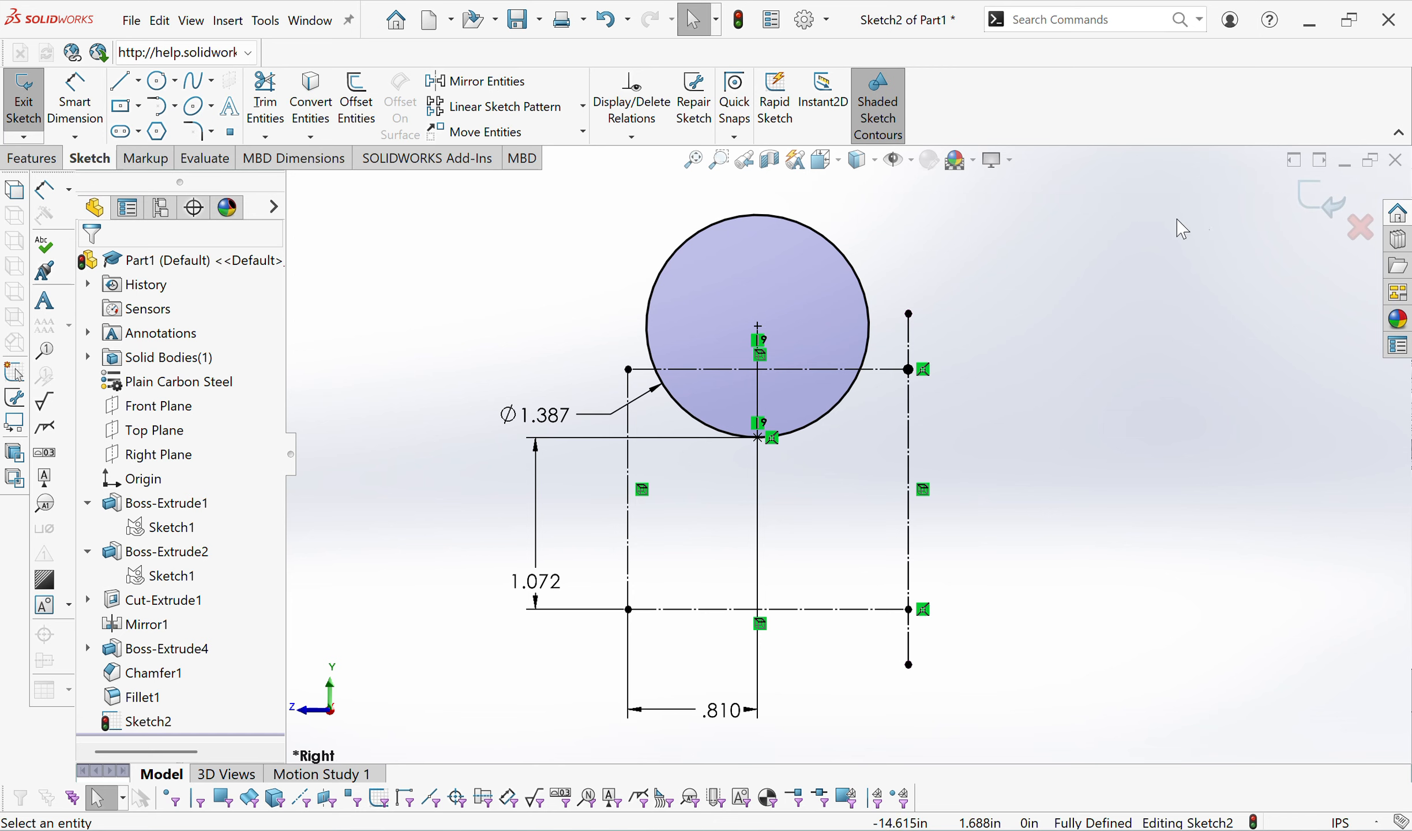
pyautogui.click(1322, 199)
pyautogui.moveTo(1050, 309); pyautogui.dragTo(1077, 330, button='middle')
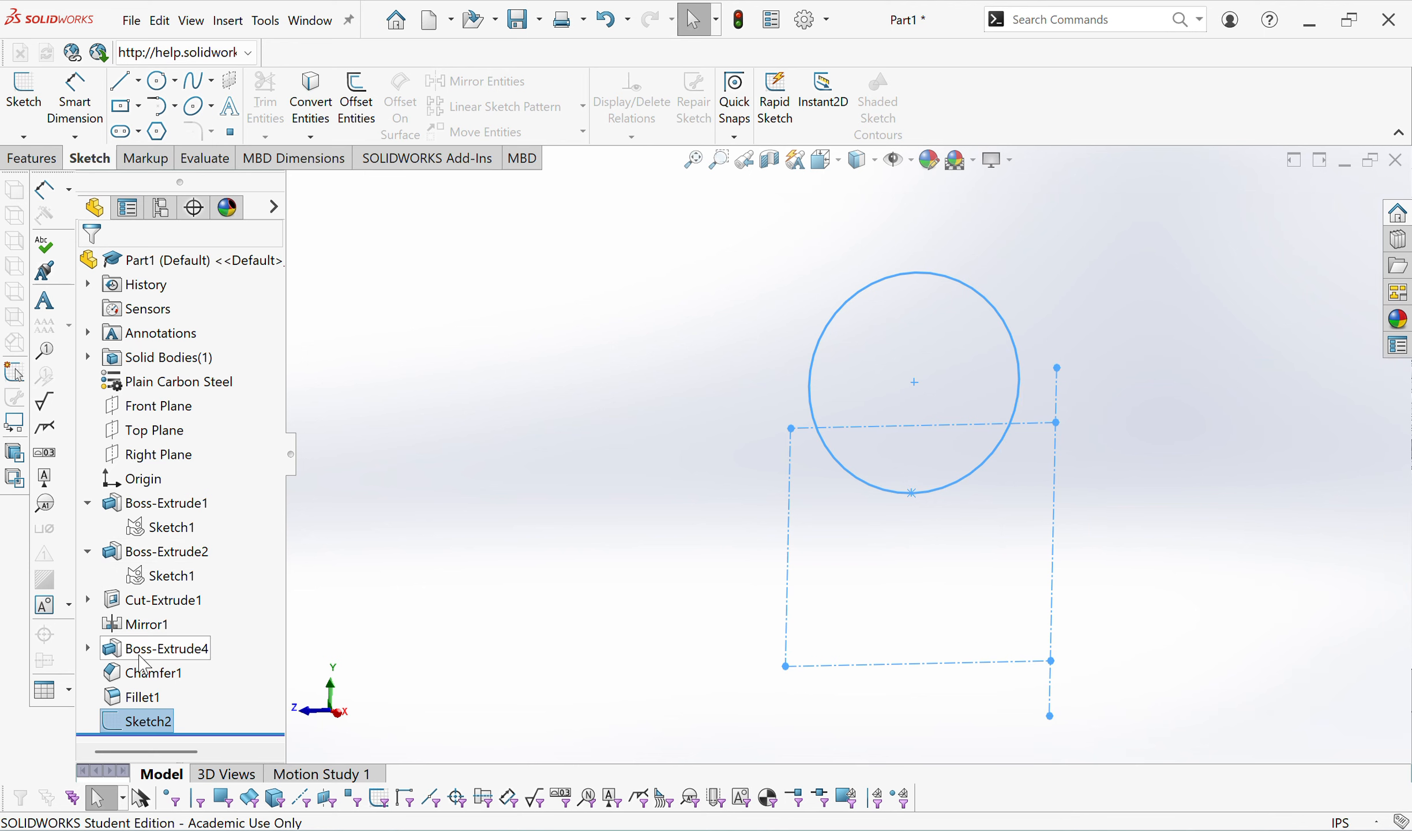
pyautogui.rightClick(159, 503)
pyautogui.click(172, 446)
pyautogui.click(669, 459)
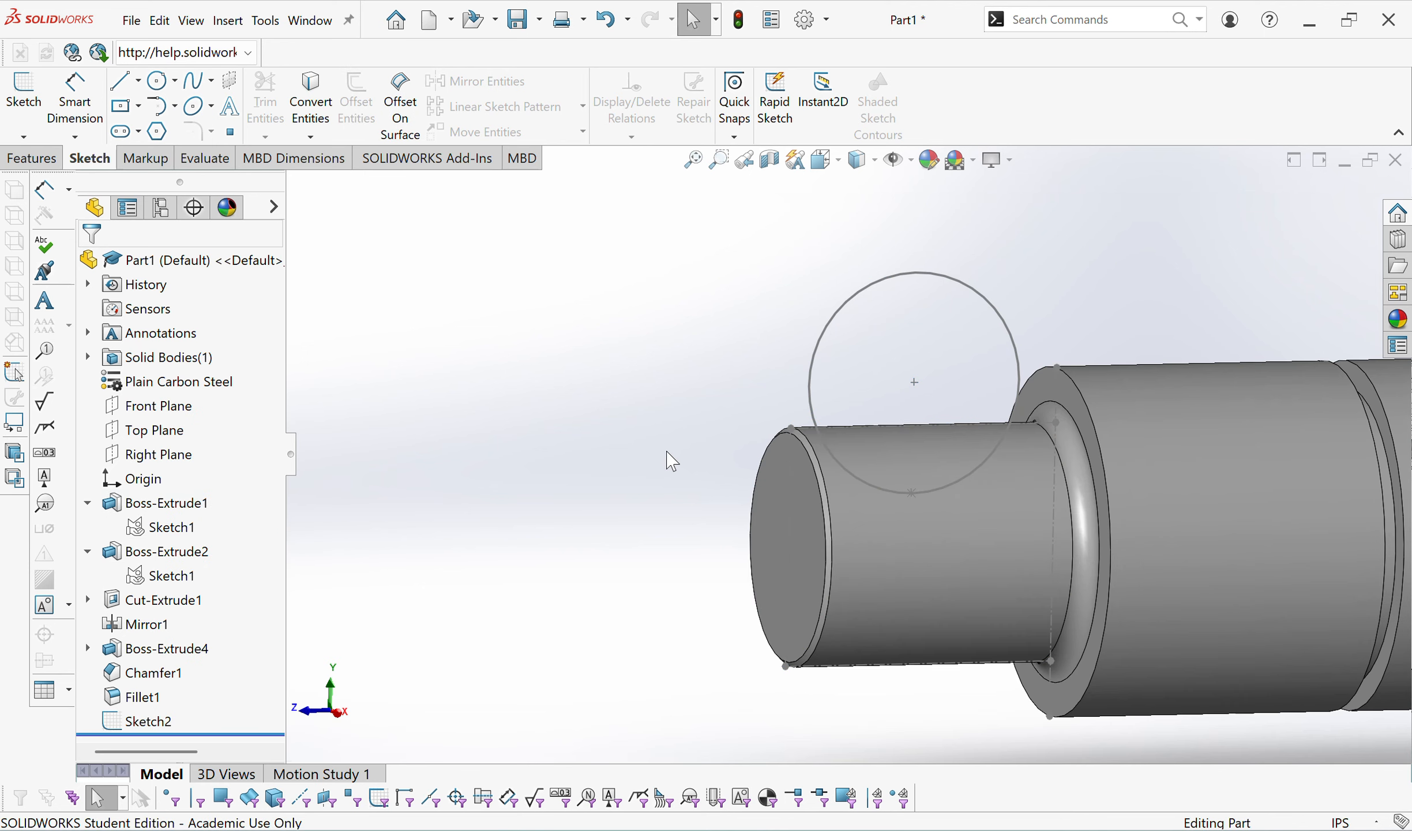
# Start an Extruded Cut from Sketch2's circle with the Mid Plane end condition.
pyautogui.scroll(3, 741, 512)
pyautogui.moveTo(741, 512); pyautogui.dragTo(752, 547, button='middle')
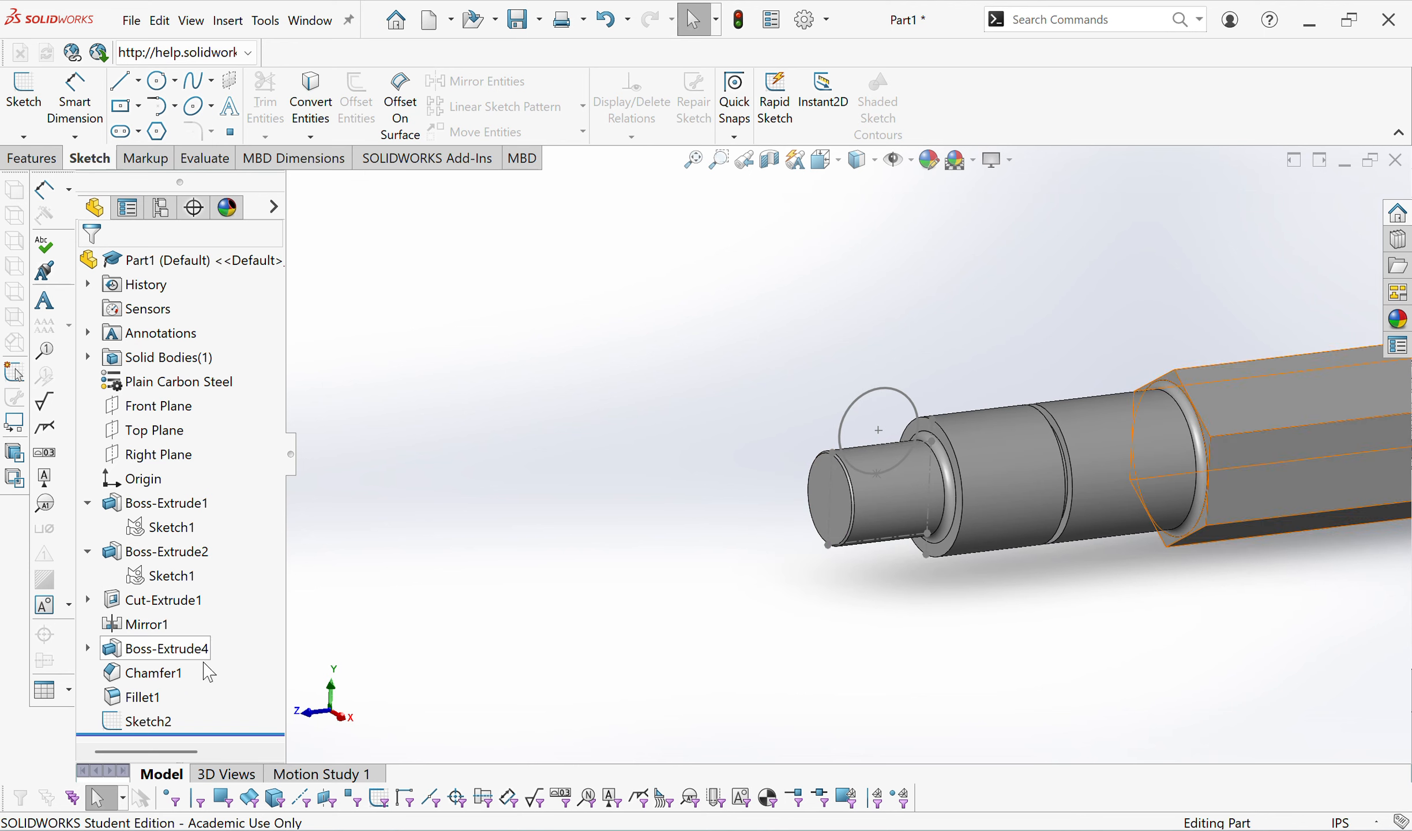
pyautogui.click(168, 722)
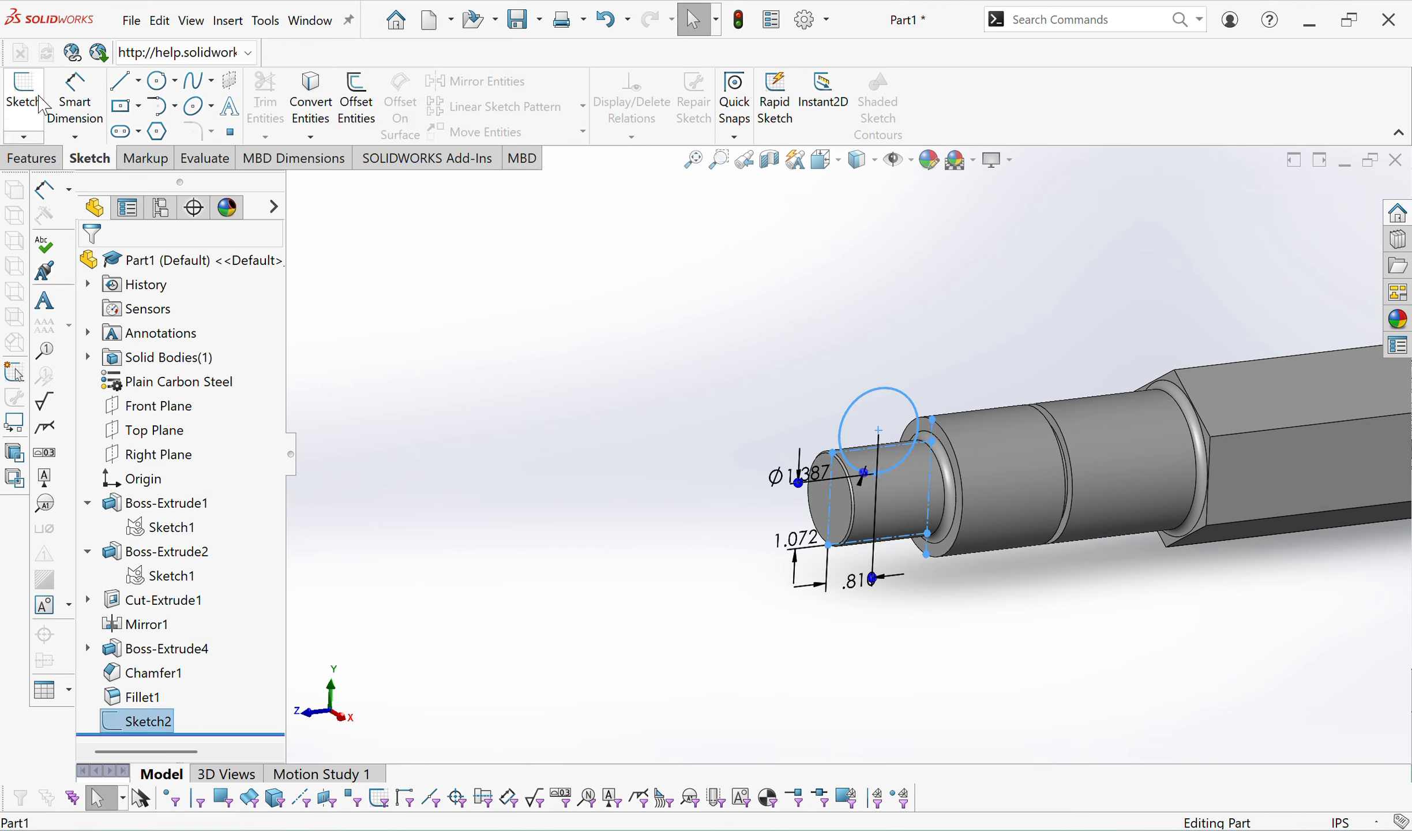
pyautogui.click(32, 158)
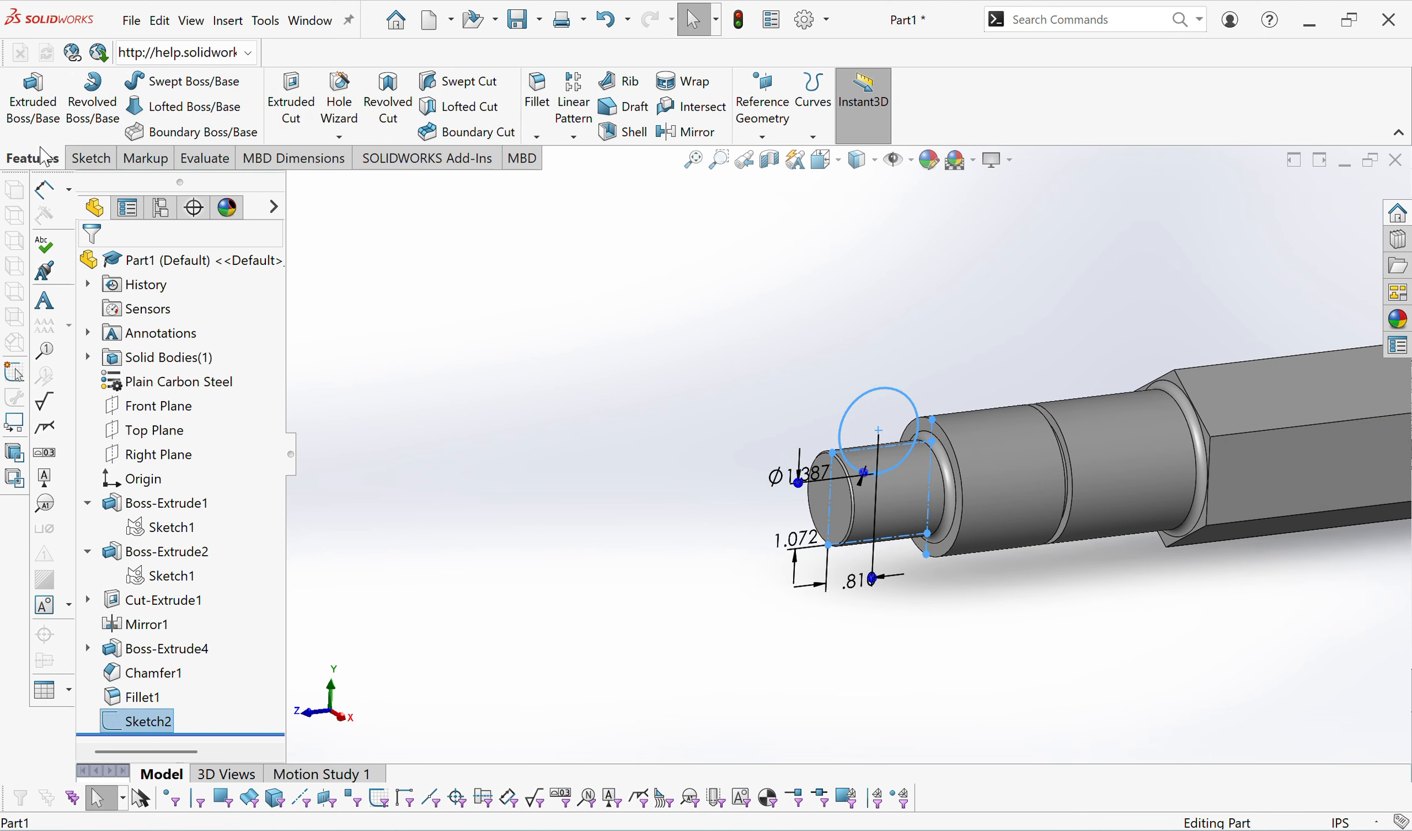
pyautogui.click(291, 95)
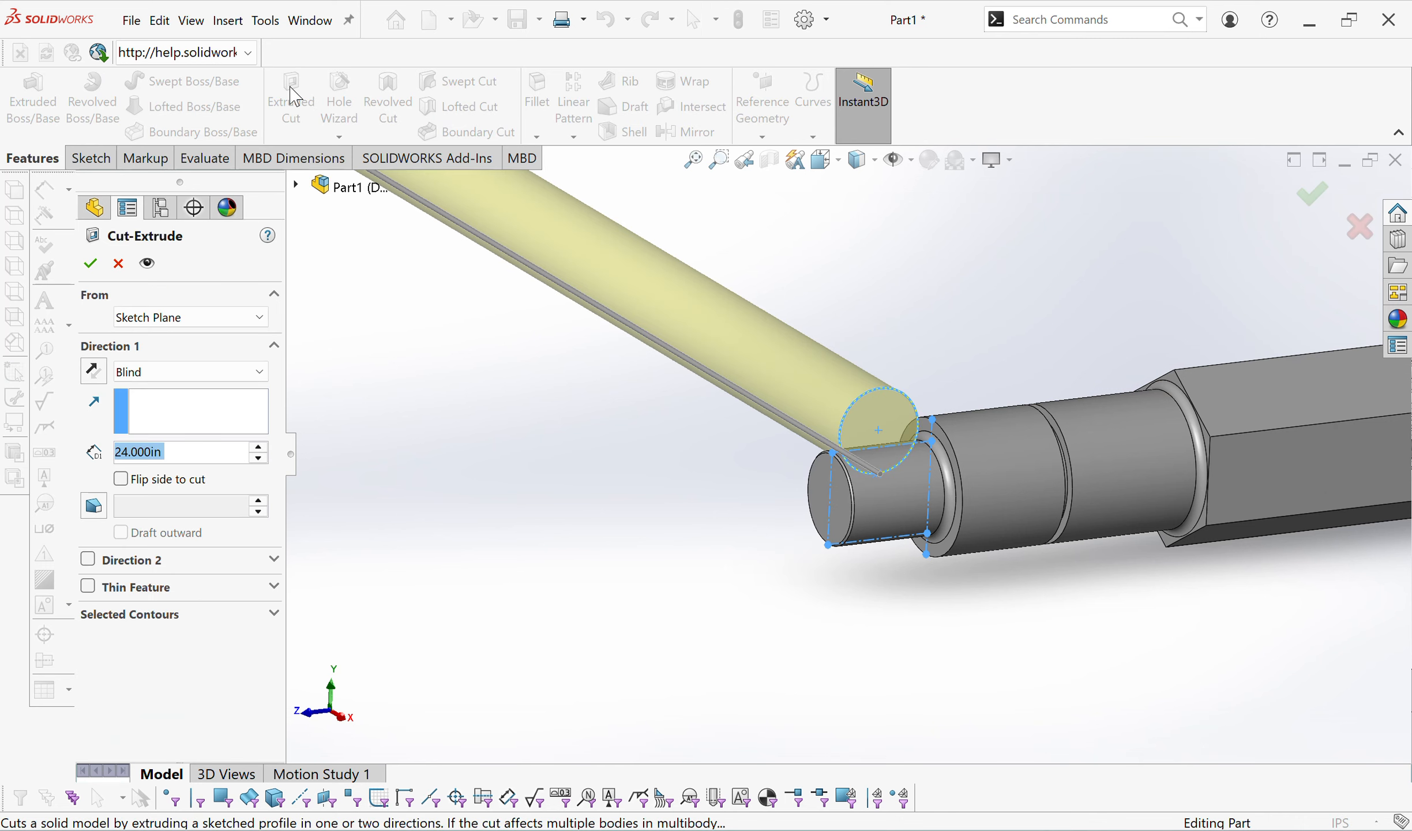
pyautogui.click(209, 375)
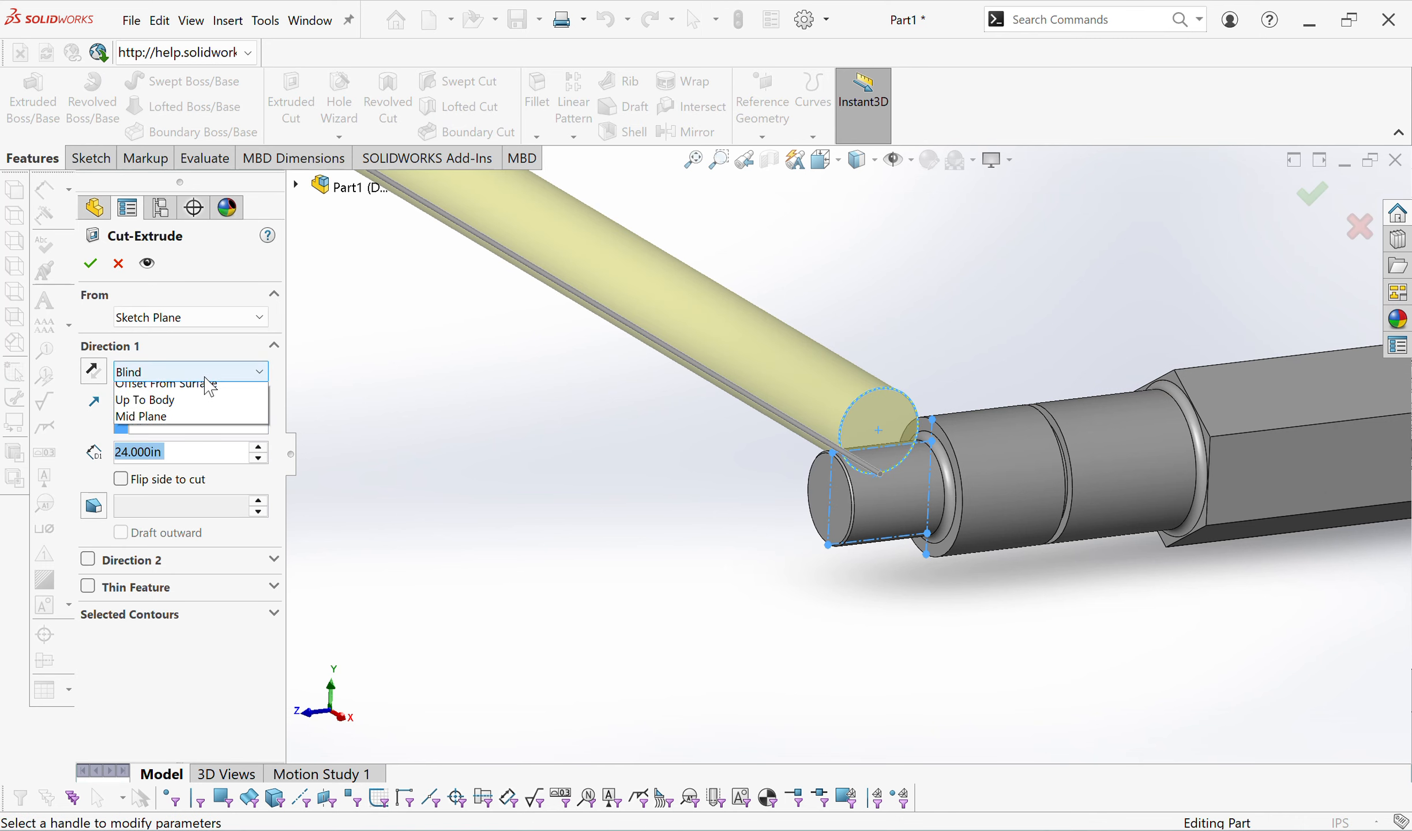
pyautogui.click(167, 529)
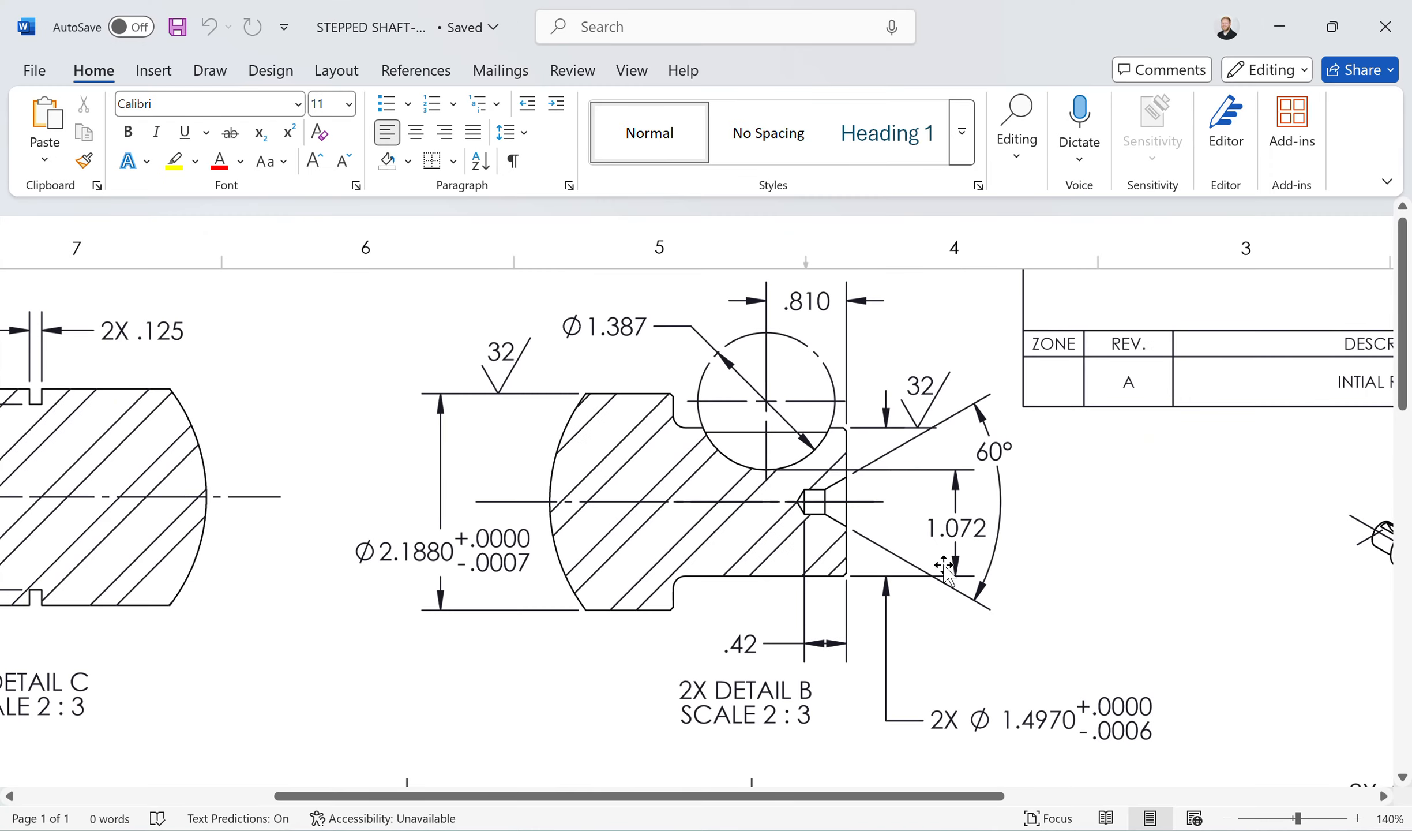
# Examine the shaft's plan view and Detail B in the Word drawing for the keyway slot's width and its offset from the centreline.
pyautogui.scroll(10, 946, 571)
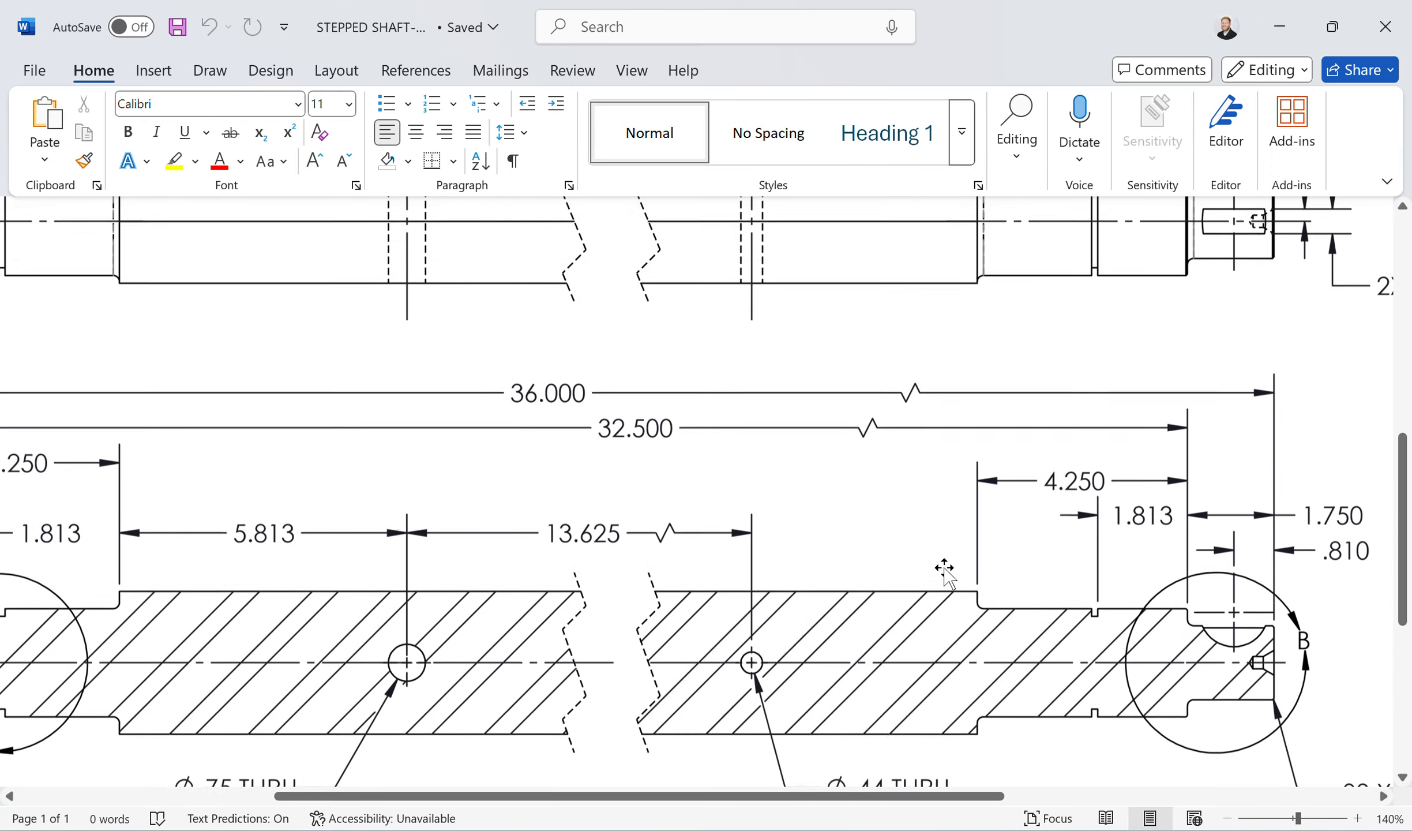
pyautogui.scroll(-8, 946, 570)
pyautogui.scroll(7, 997, 570)
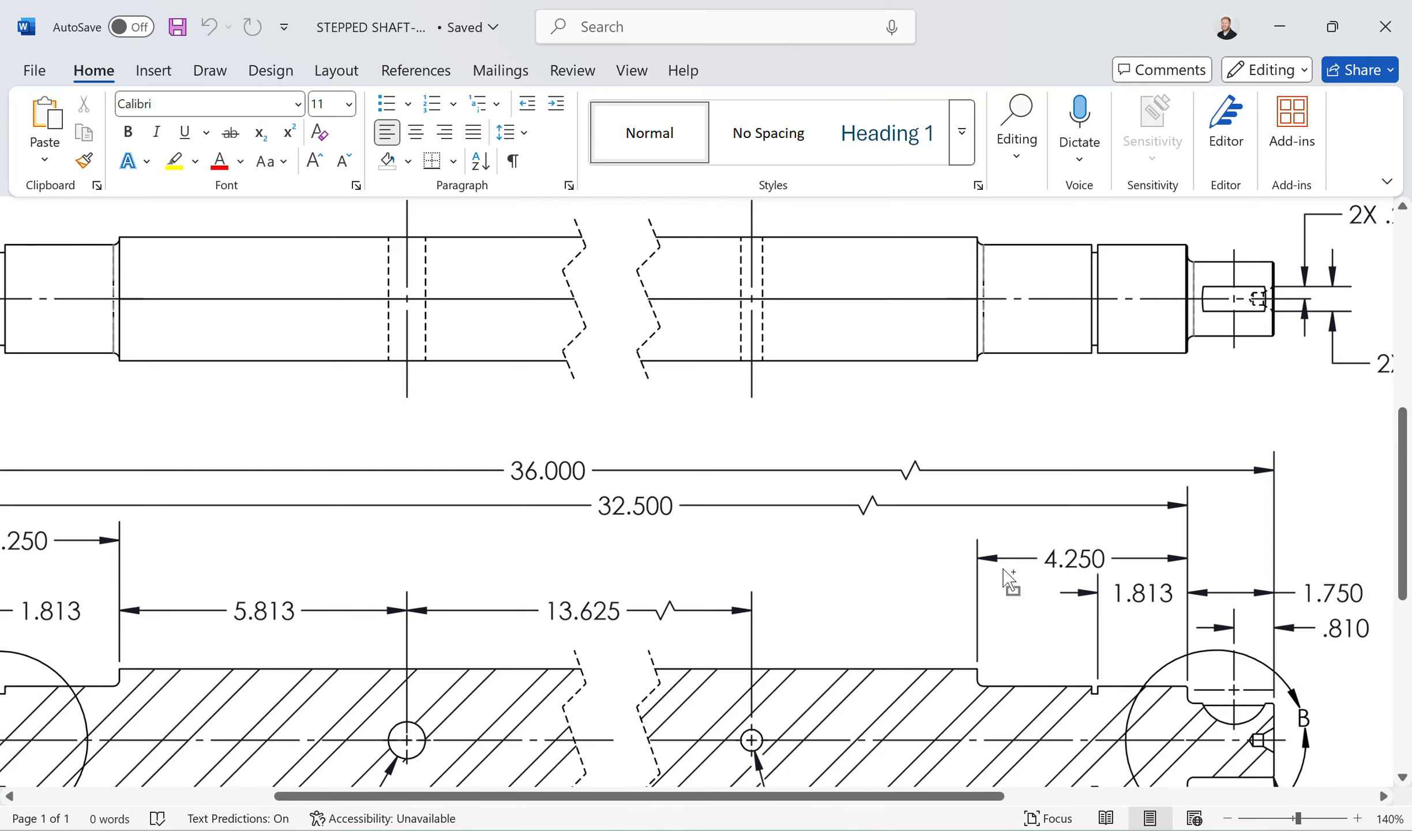
pyautogui.keyDown('ctrl'); pyautogui.scroll(-4, 1010, 583); pyautogui.keyUp('ctrl')
pyautogui.scroll(4, 1067, 623)
pyautogui.scroll(-1, 1108, 649)
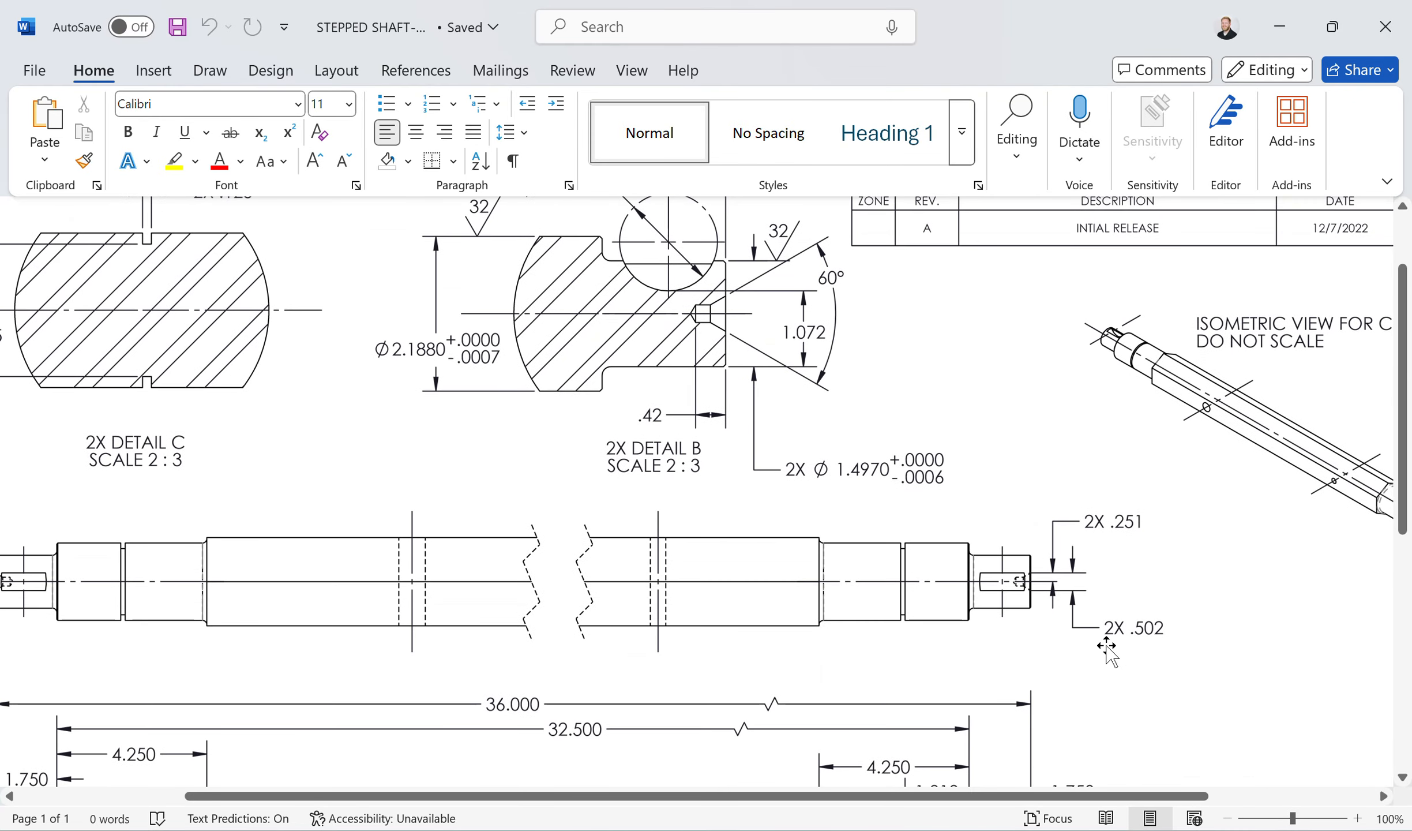
pyautogui.scroll(-1, 1107, 647)
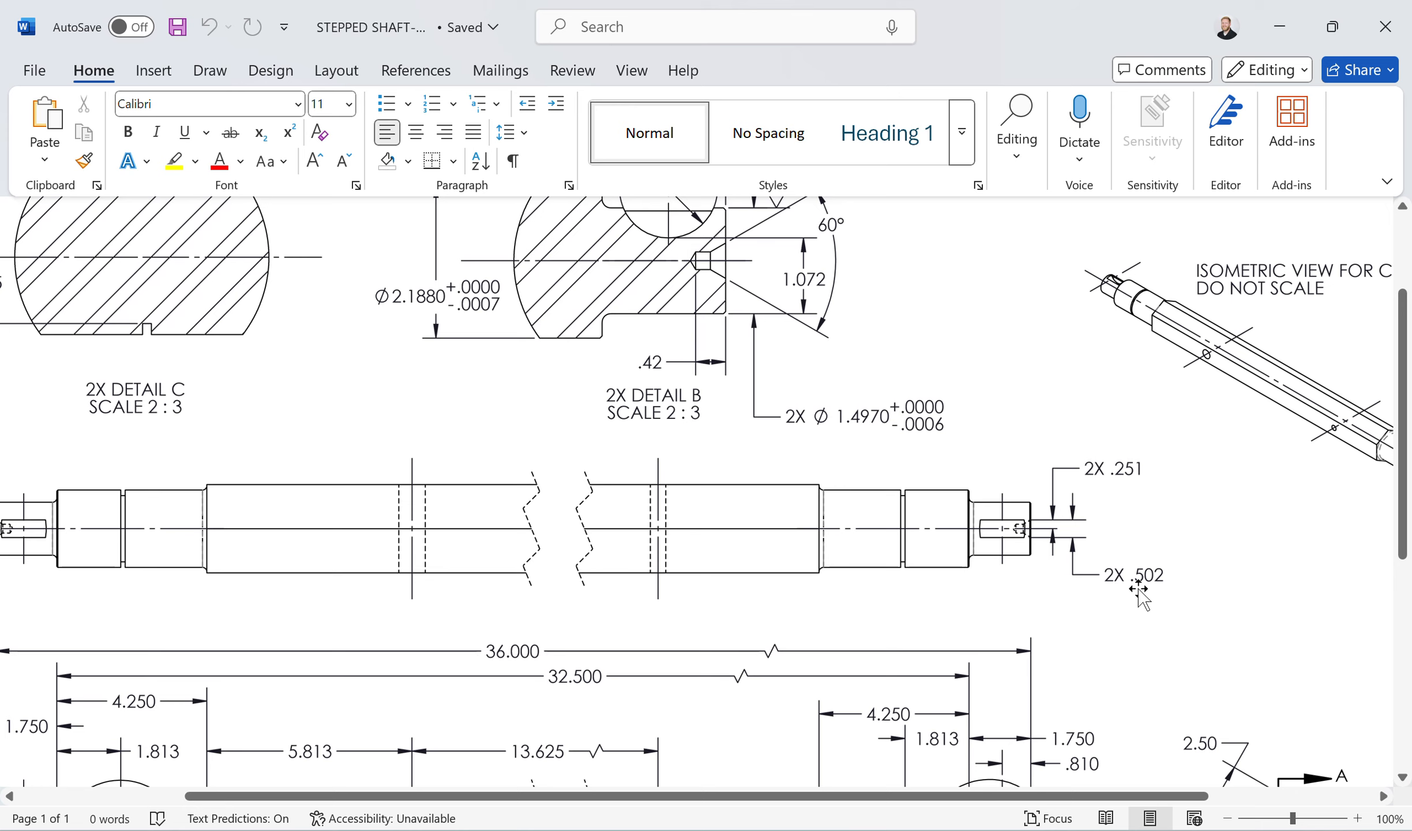
pyautogui.keyDown('ctrl'); pyautogui.scroll(7, 1102, 539); pyautogui.keyUp('ctrl')
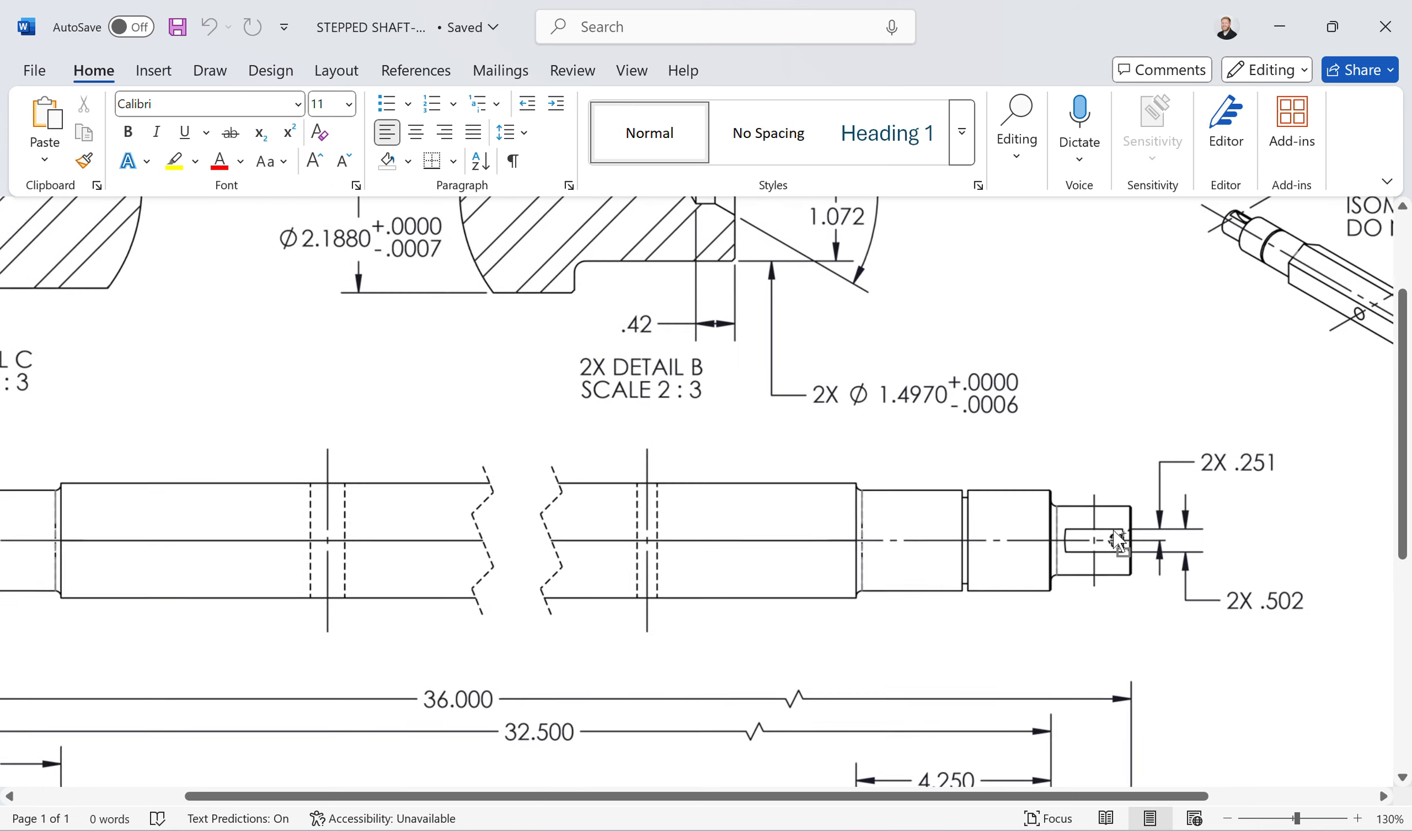
pyautogui.keyDown('ctrl'); pyautogui.scroll(6, 1372, 537); pyautogui.keyUp('ctrl')
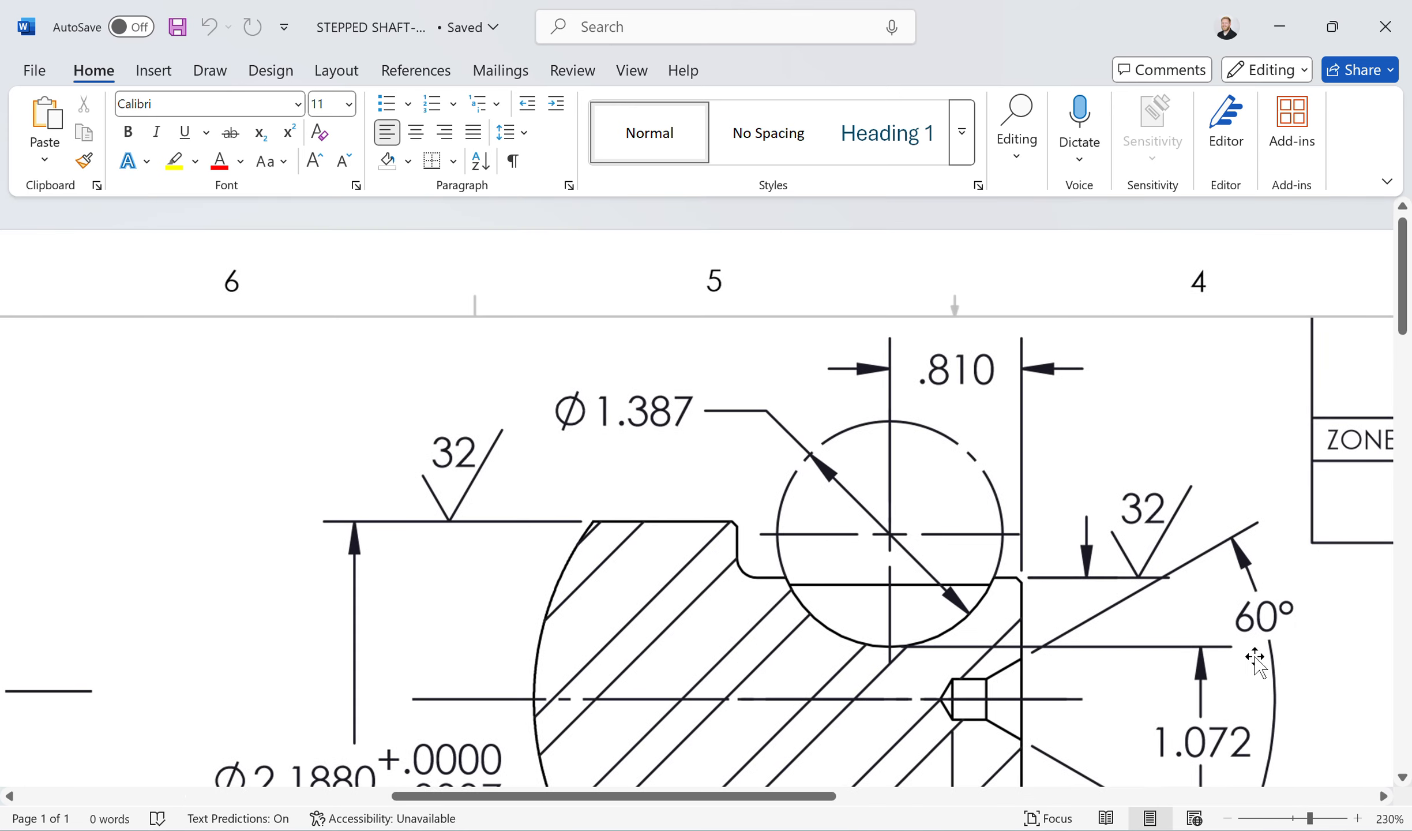
pyautogui.scroll(-10, 1253, 651)
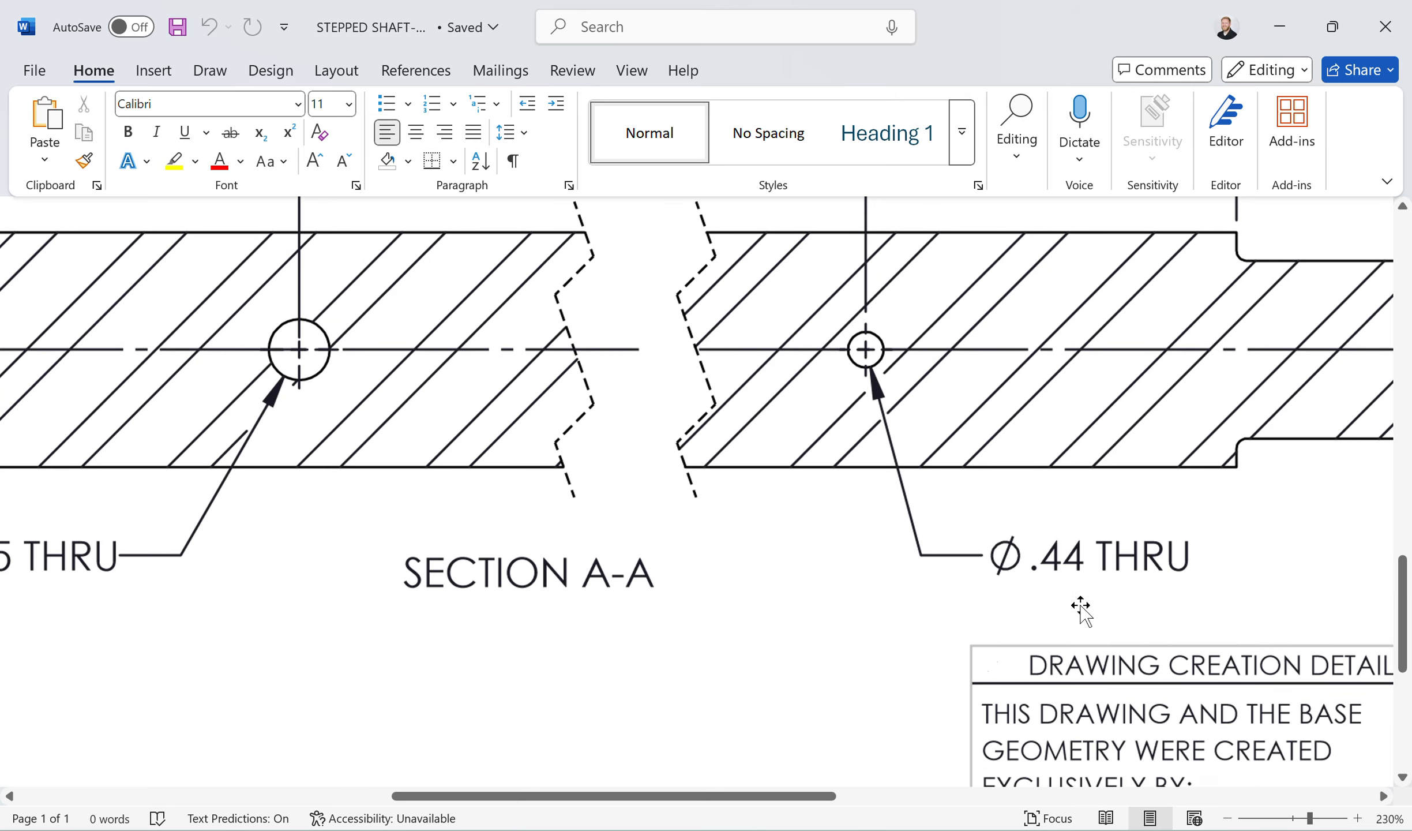
pyautogui.moveTo(770, 796); pyautogui.dragTo(1007, 796)
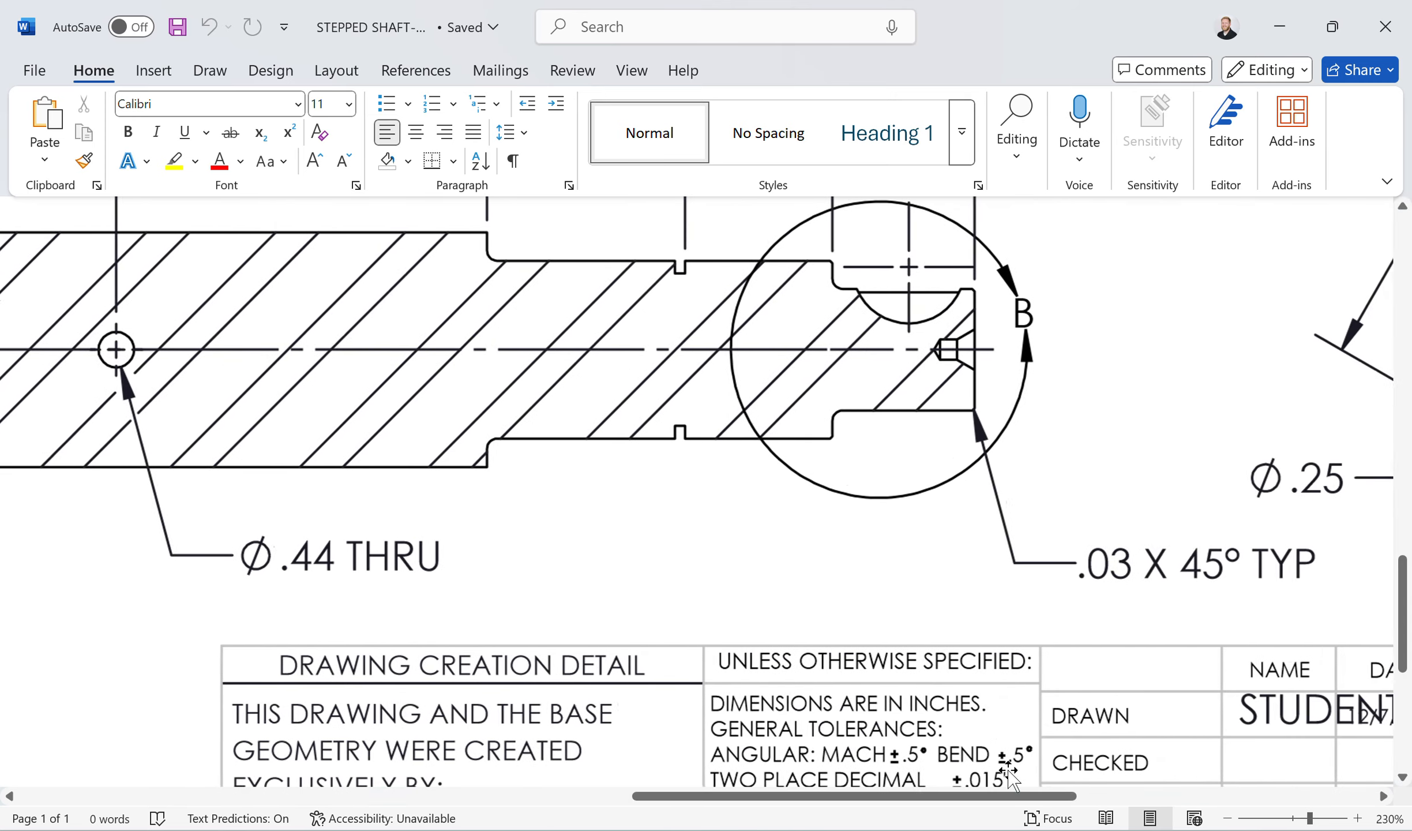
pyautogui.scroll(2, 1004, 709)
pyautogui.scroll(6, 1001, 706)
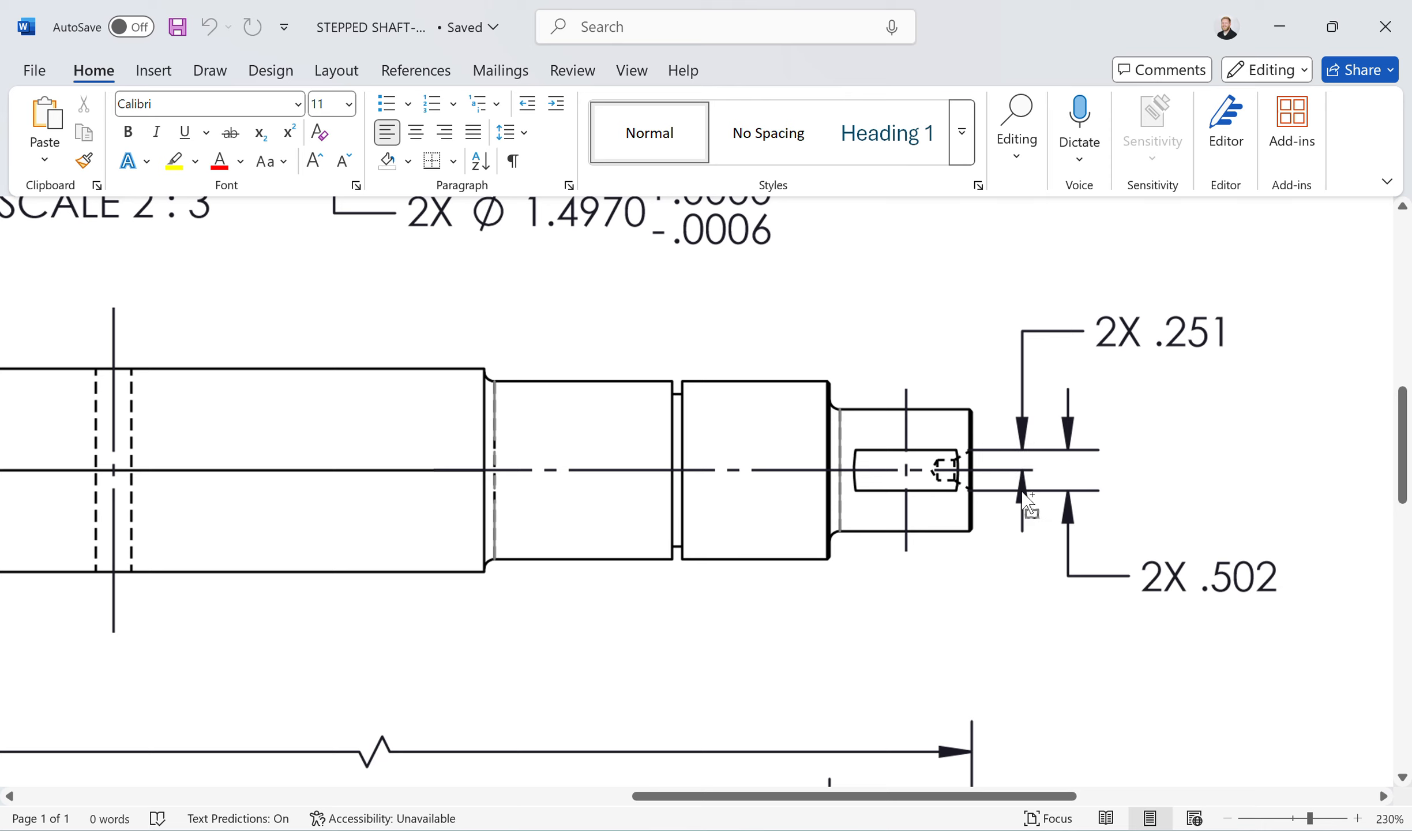
pyautogui.keyDown('ctrl'); pyautogui.scroll(-6, 1028, 502); pyautogui.keyUp('ctrl')
pyautogui.keyDown('ctrl'); pyautogui.scroll(-8, 1028, 502); pyautogui.keyUp('ctrl')
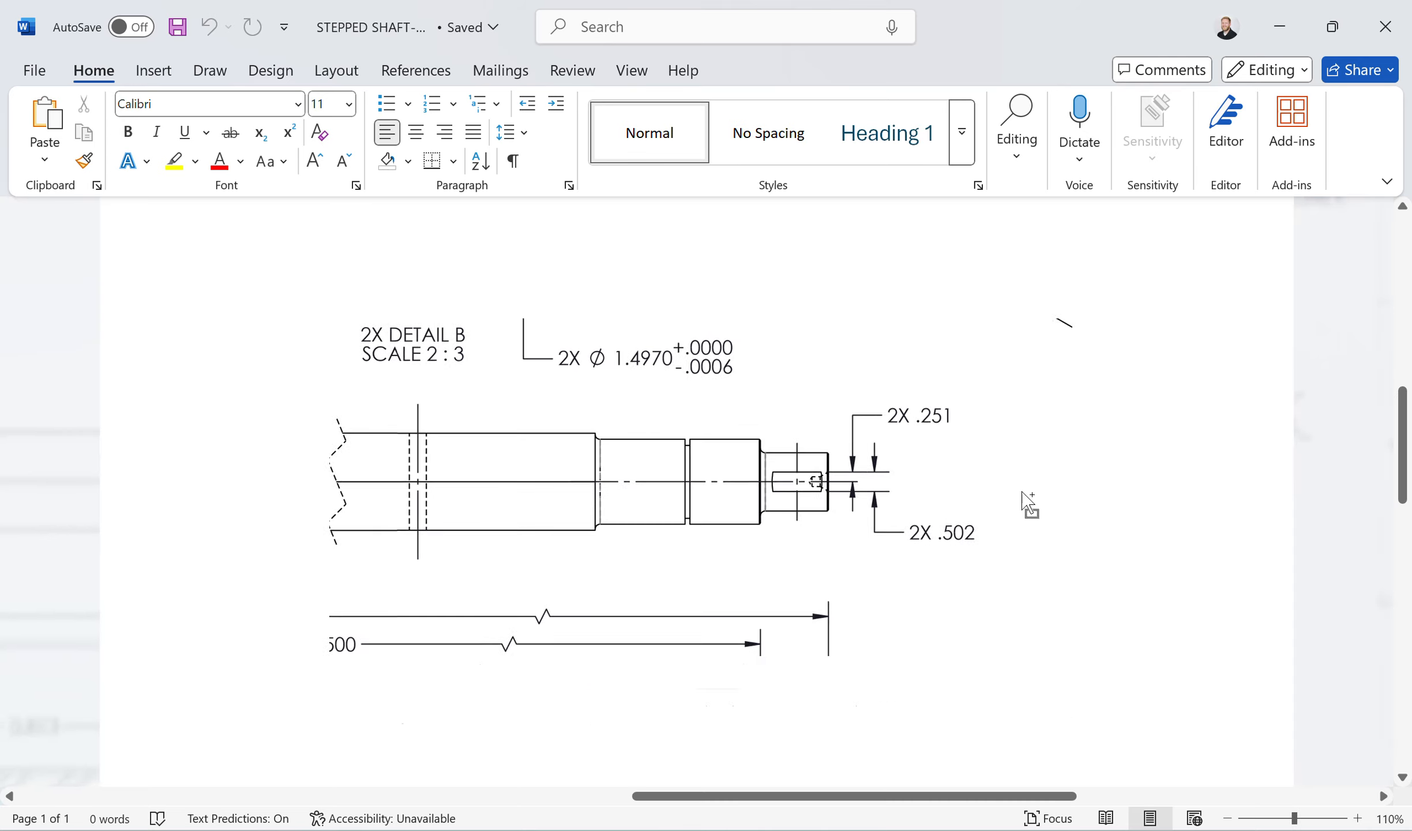
pyautogui.scroll(-5, 997, 545)
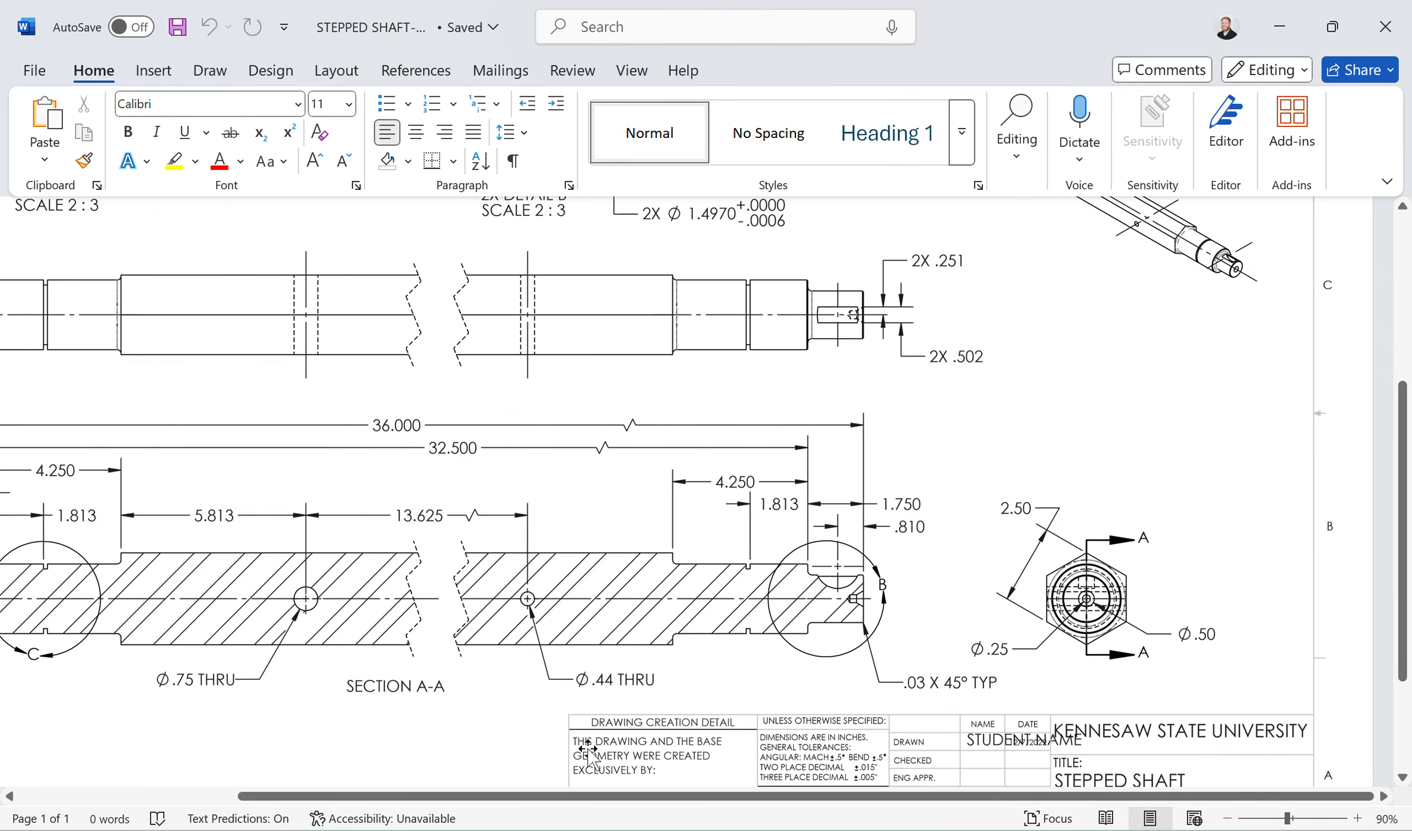
pyautogui.moveTo(568, 803); pyautogui.dragTo(546, 803)
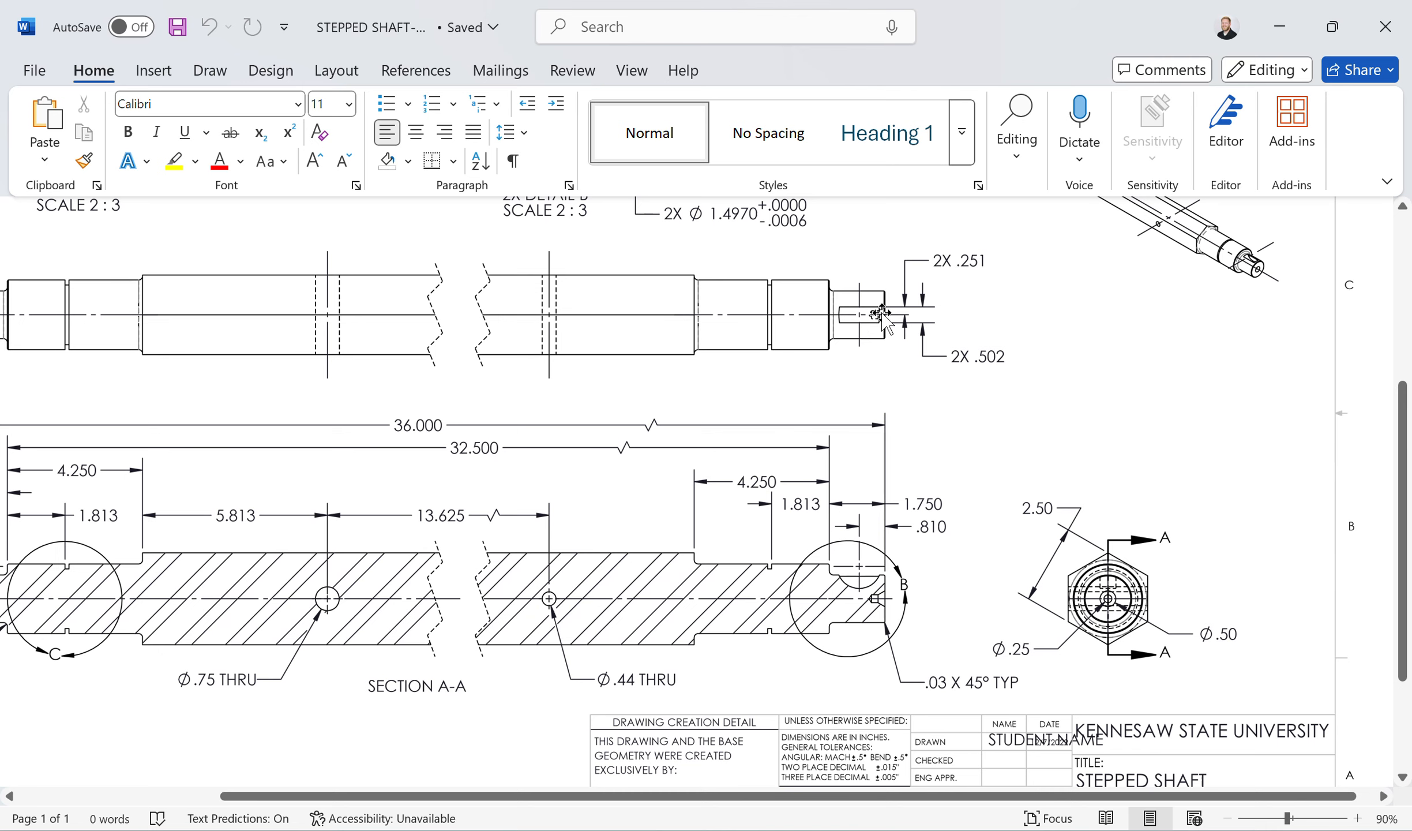
pyautogui.keyDown('ctrl'); pyautogui.scroll(6, 881, 314); pyautogui.keyUp('ctrl')
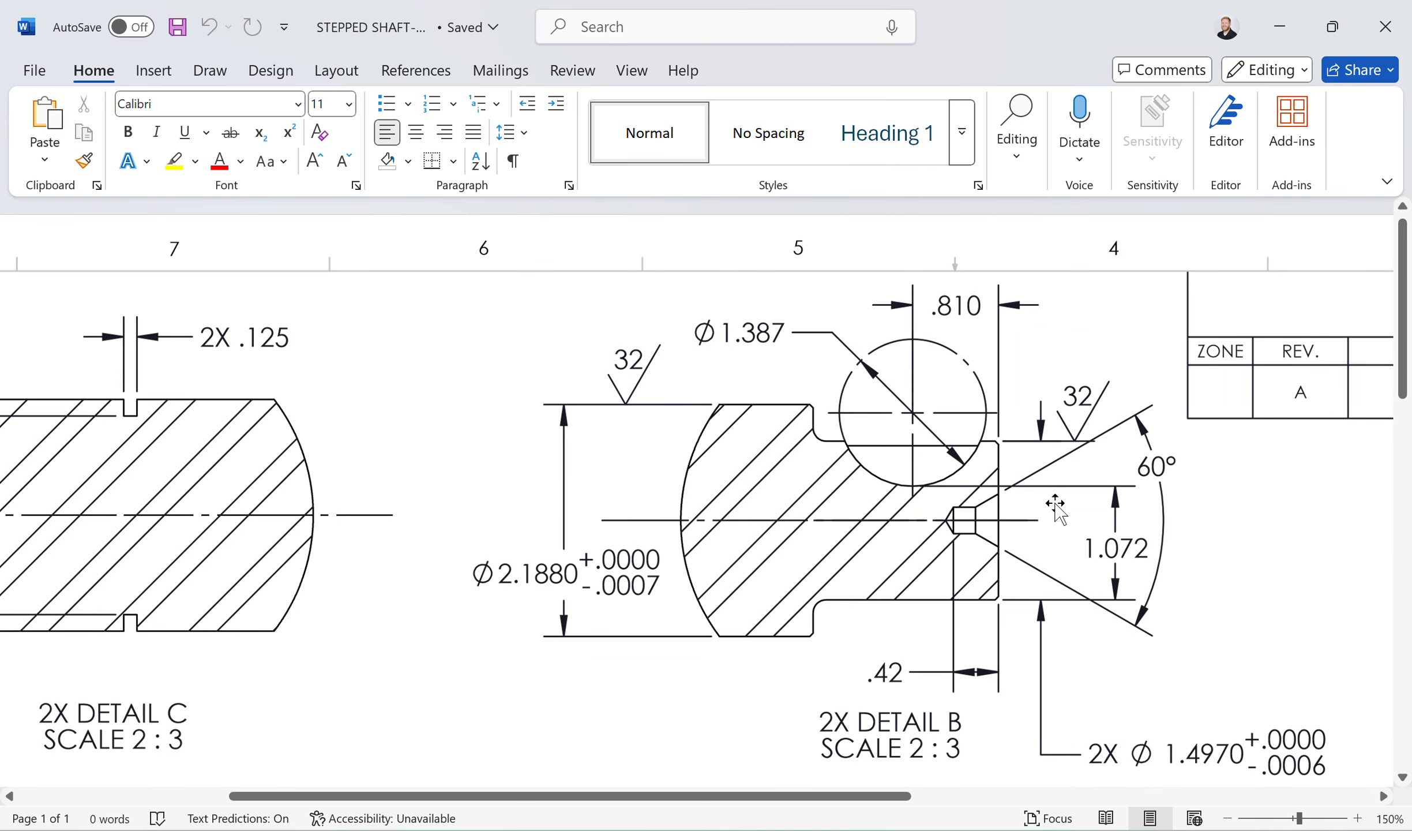
pyautogui.scroll(-5, 1055, 505)
pyautogui.scroll(-1, 1053, 510)
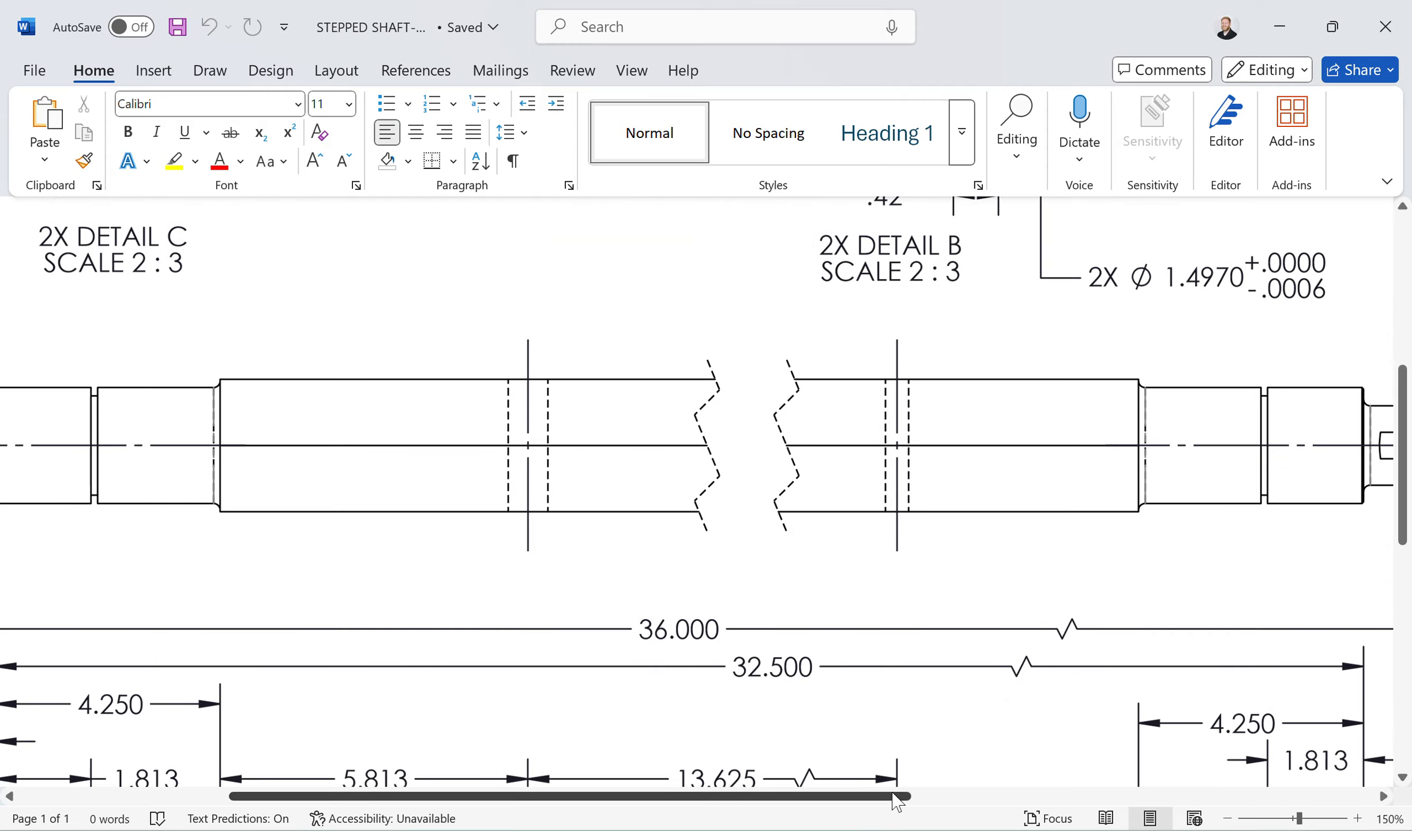
pyautogui.hscroll(6, 1054, 511)
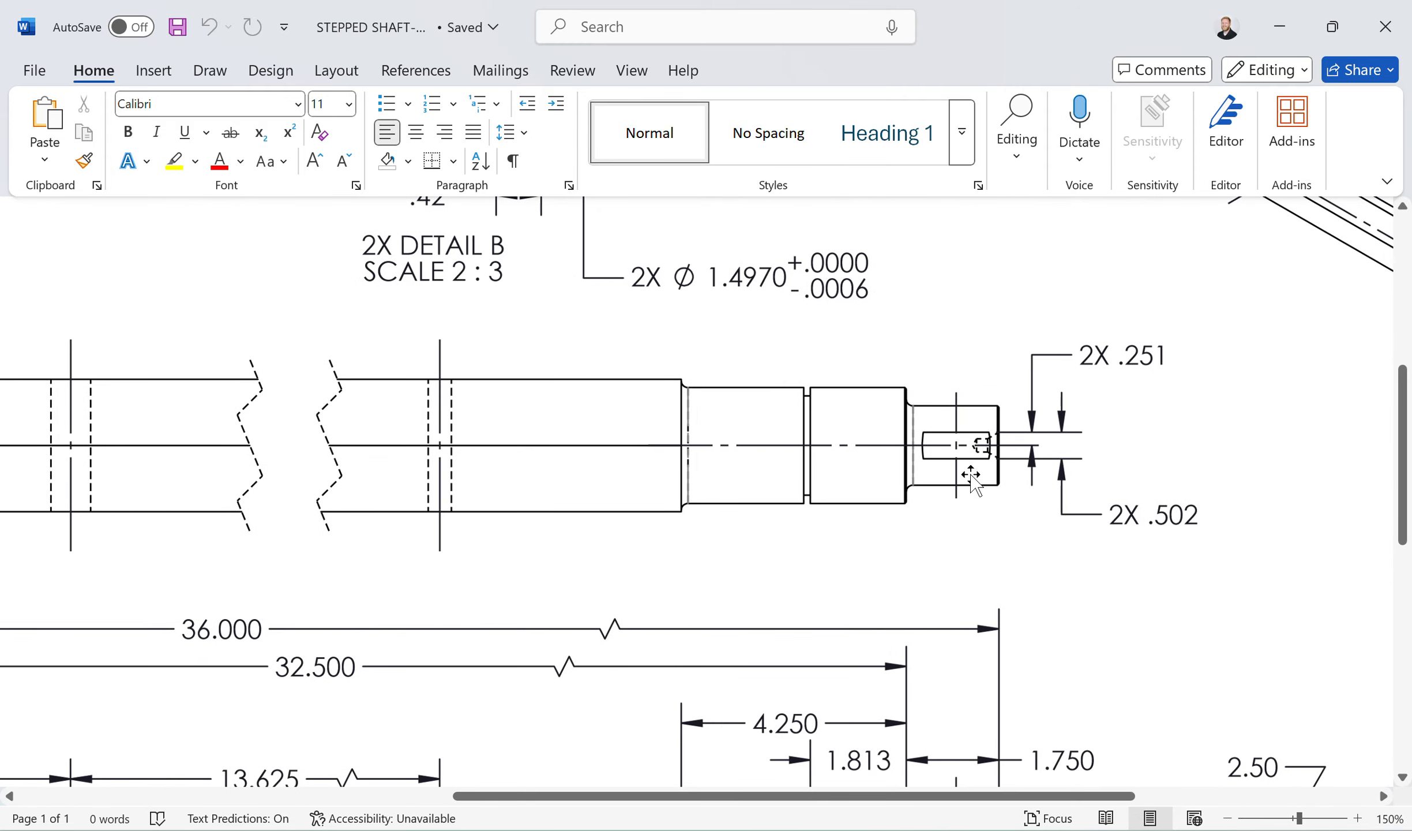
pyautogui.keyDown('ctrl'); pyautogui.scroll(14, 971, 479); pyautogui.keyUp('ctrl')
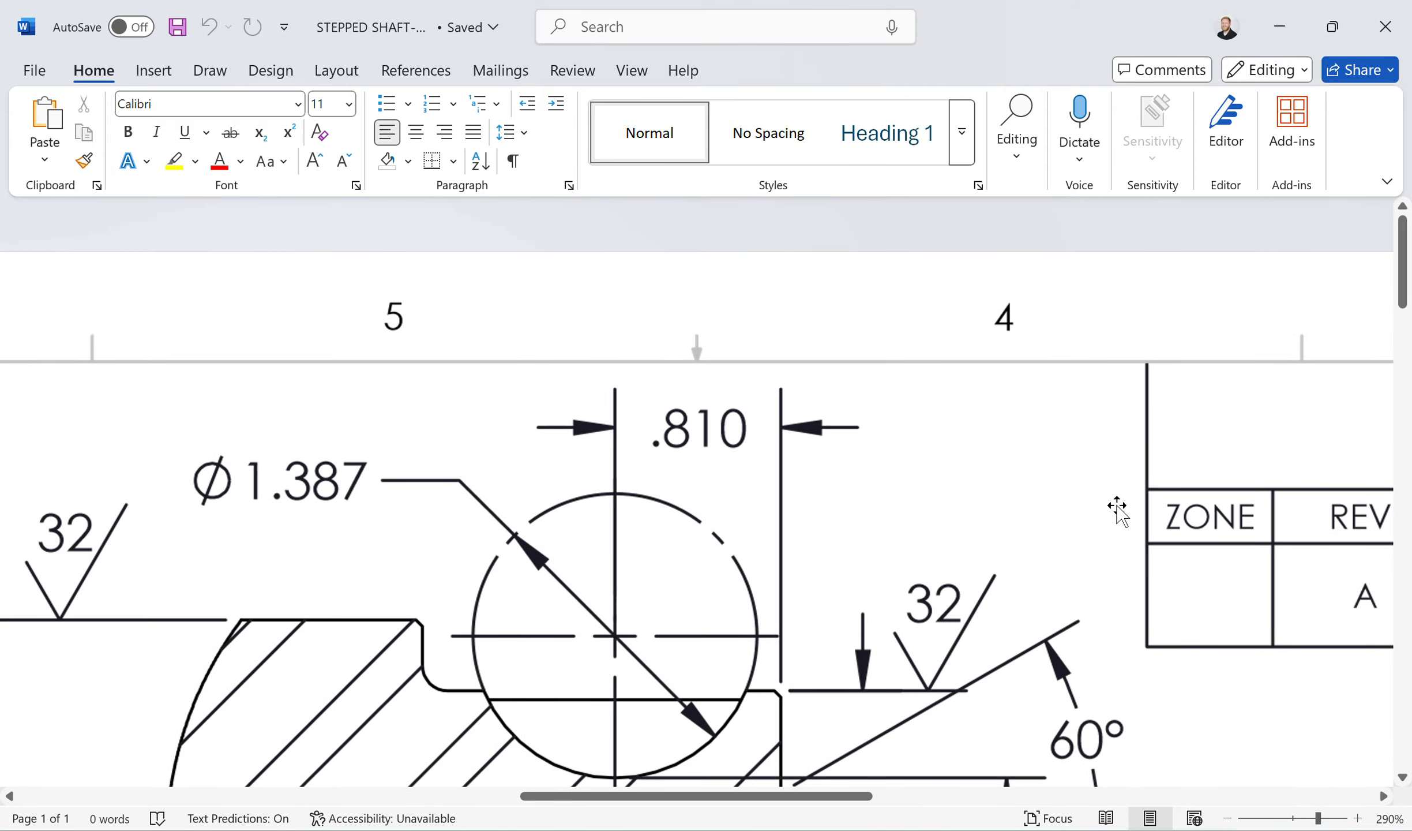
pyautogui.scroll(-10, 1102, 528)
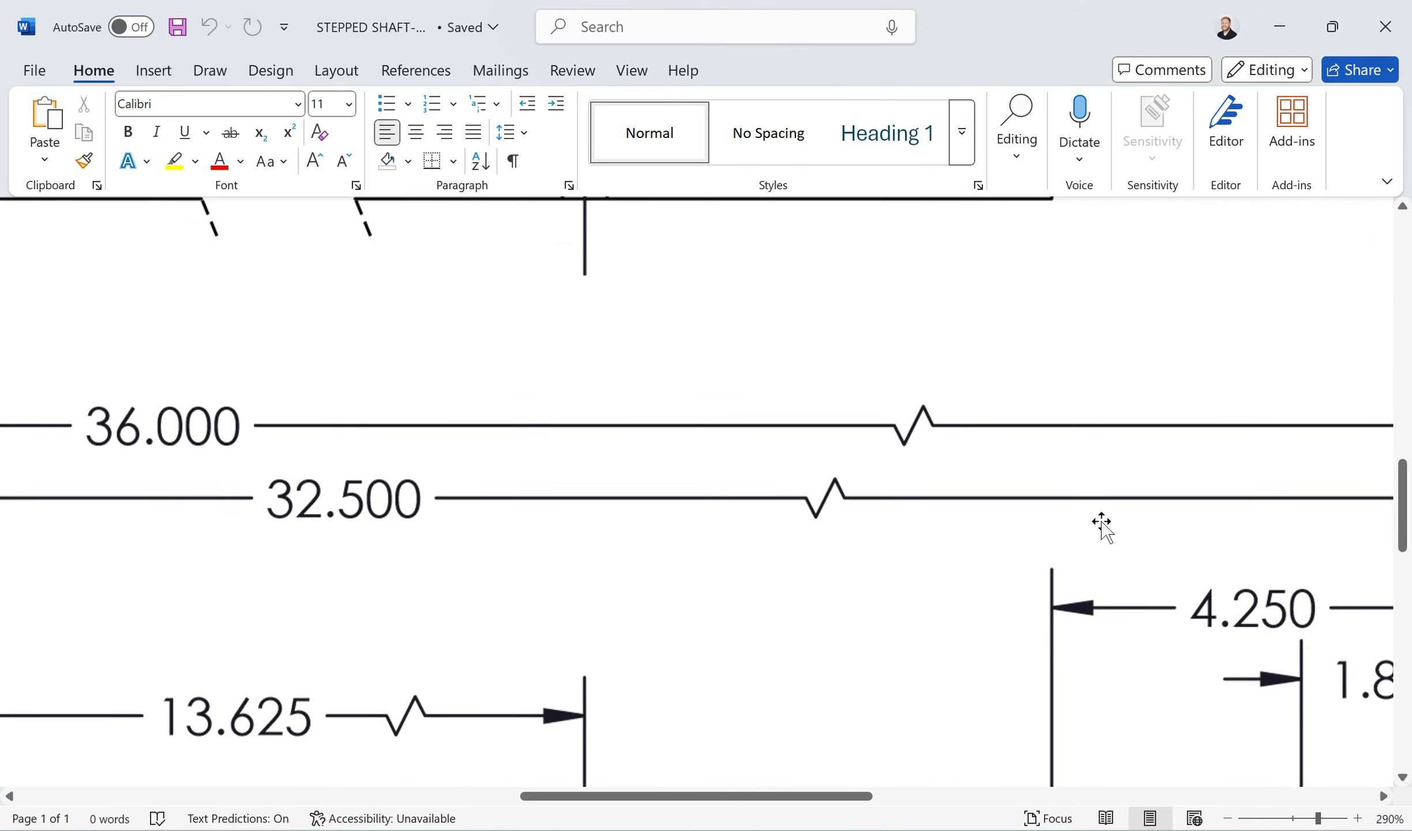
pyautogui.scroll(3, 1102, 528)
pyautogui.moveTo(857, 797); pyautogui.dragTo(1080, 797)
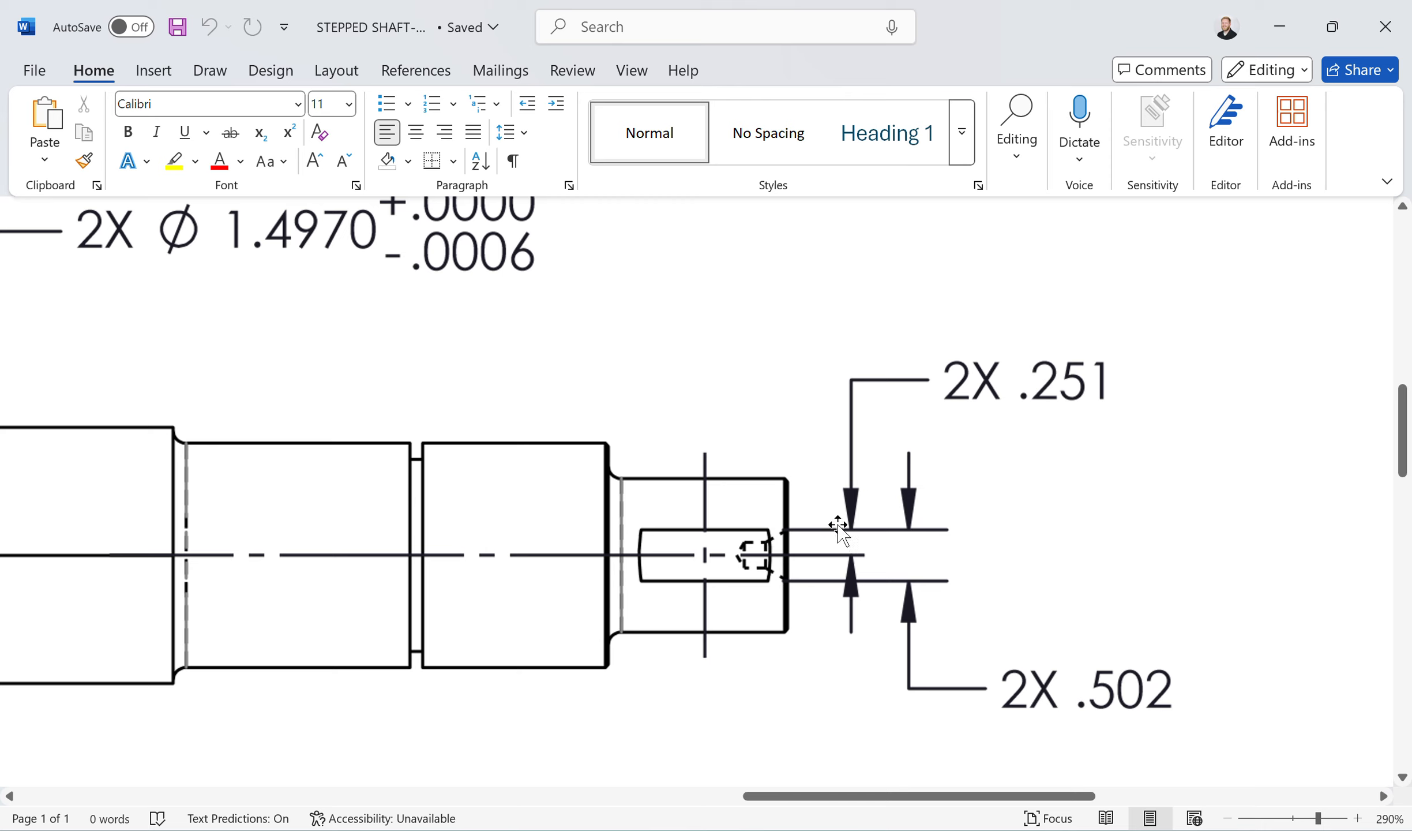
pyautogui.scroll(2, 799, 539)
pyautogui.scroll(-2, 799, 540)
pyautogui.keyDown('ctrl'); pyautogui.scroll(-14, 810, 568); pyautogui.keyUp('ctrl')
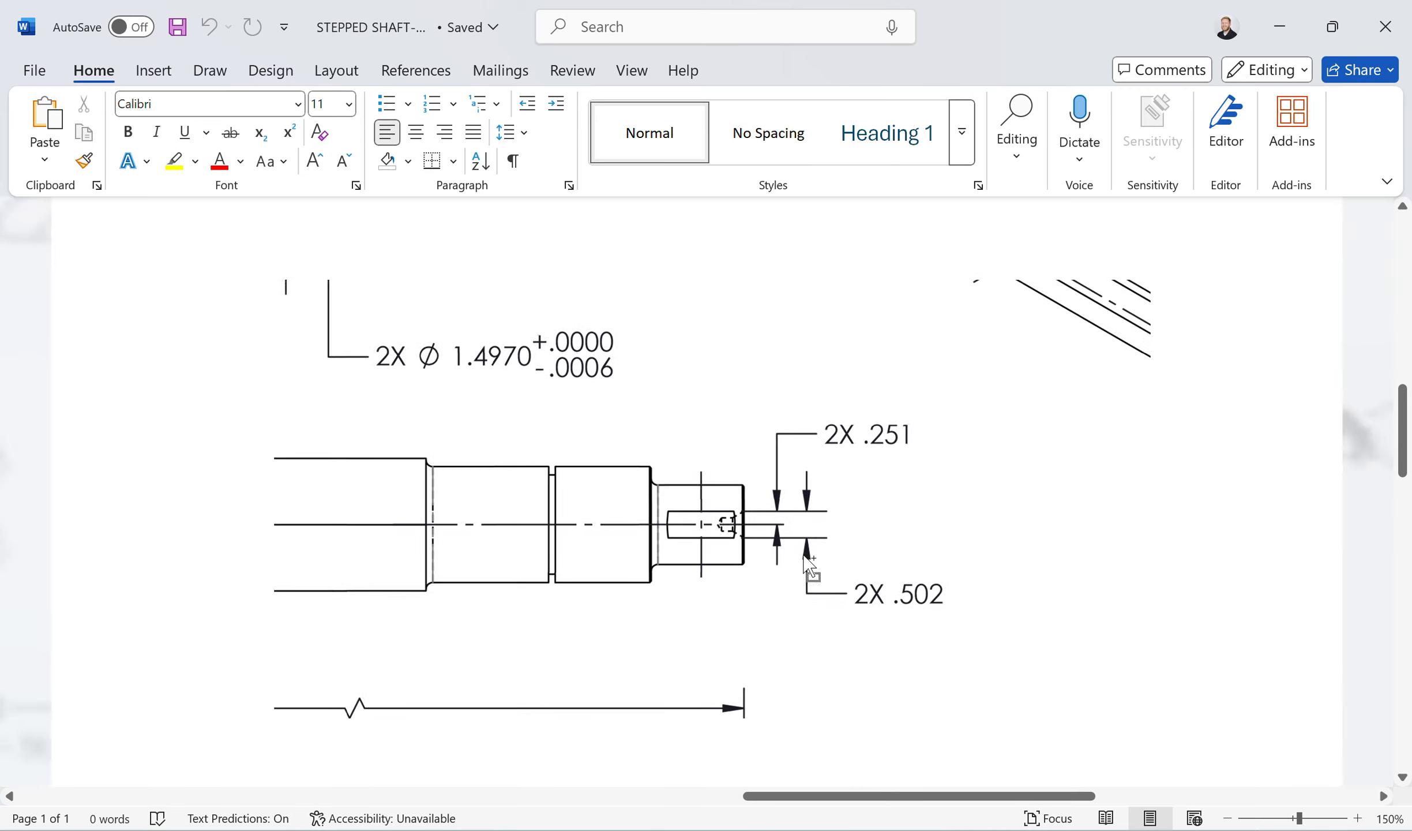
pyautogui.scroll(5, 808, 562)
pyautogui.scroll(-6, 808, 563)
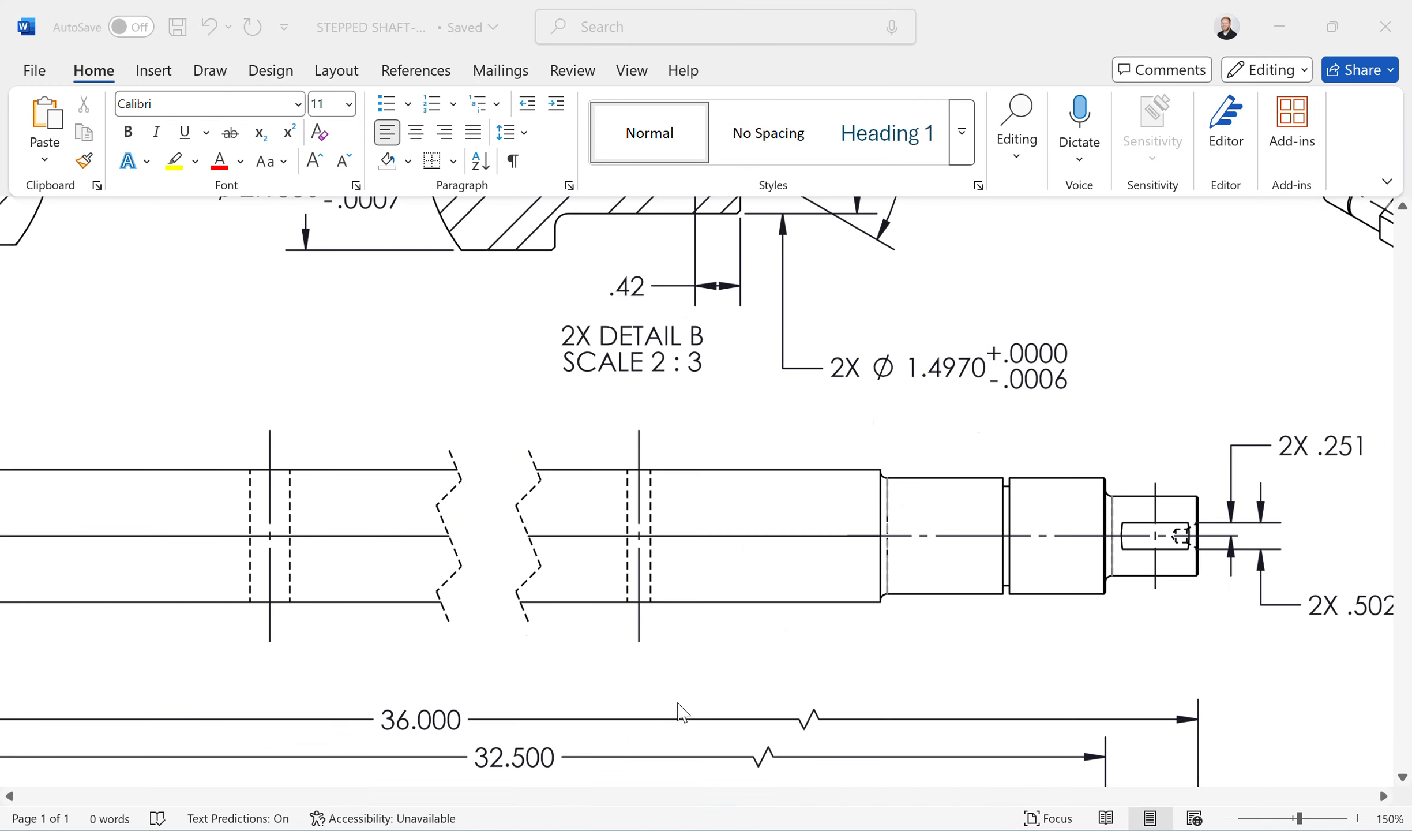
pyautogui.scroll(1, 865, 707)
pyautogui.moveTo(969, 795)
pyautogui.mouseDown()
pyautogui.moveTo(1042, 796)
pyautogui.moveTo(1074, 747)
pyautogui.mouseUp()
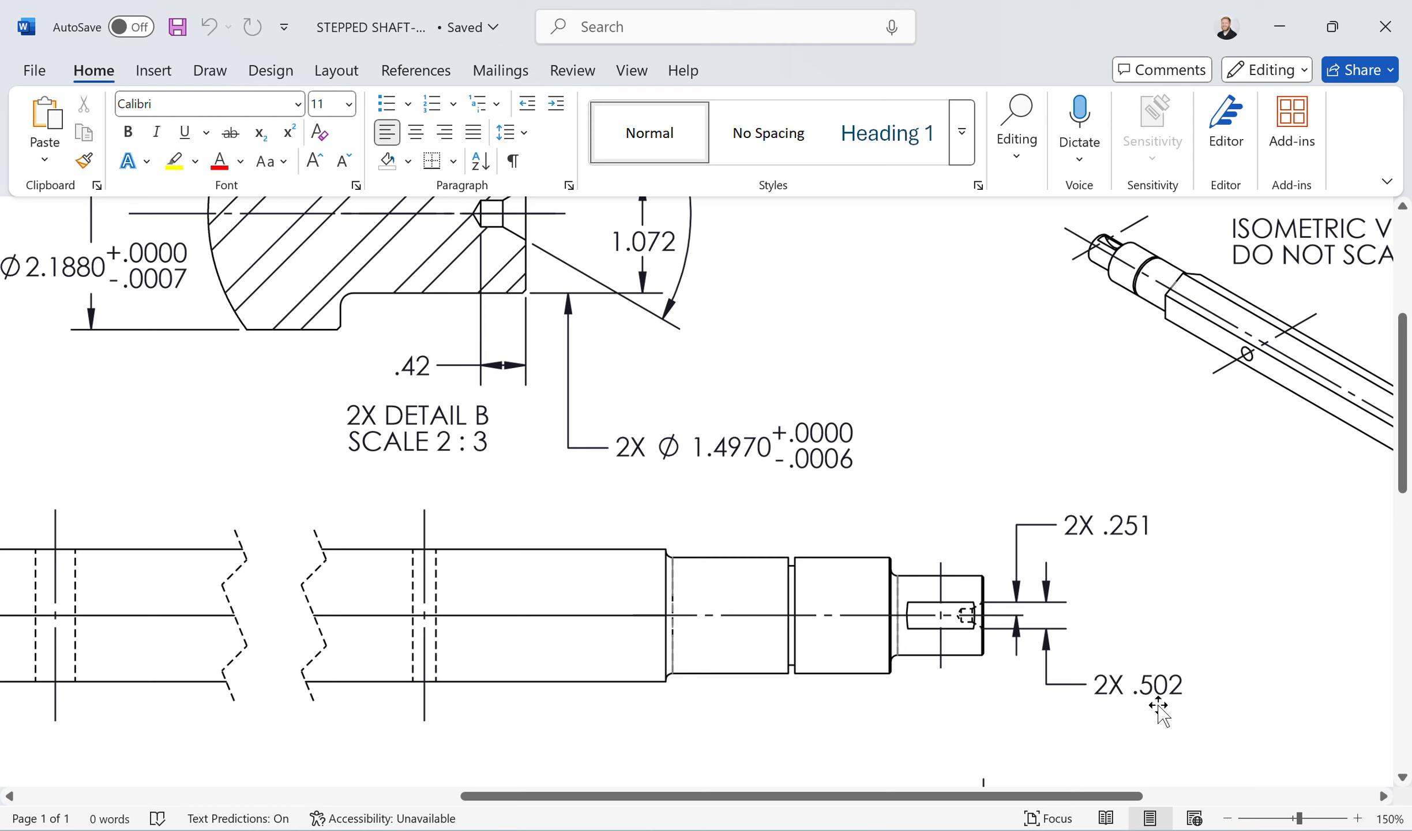
# Switch back to SOLIDWORKS, set the Mid Plane cut's depth to 0.502 in and complete the keyway cut.
pyautogui.click(693, 830)
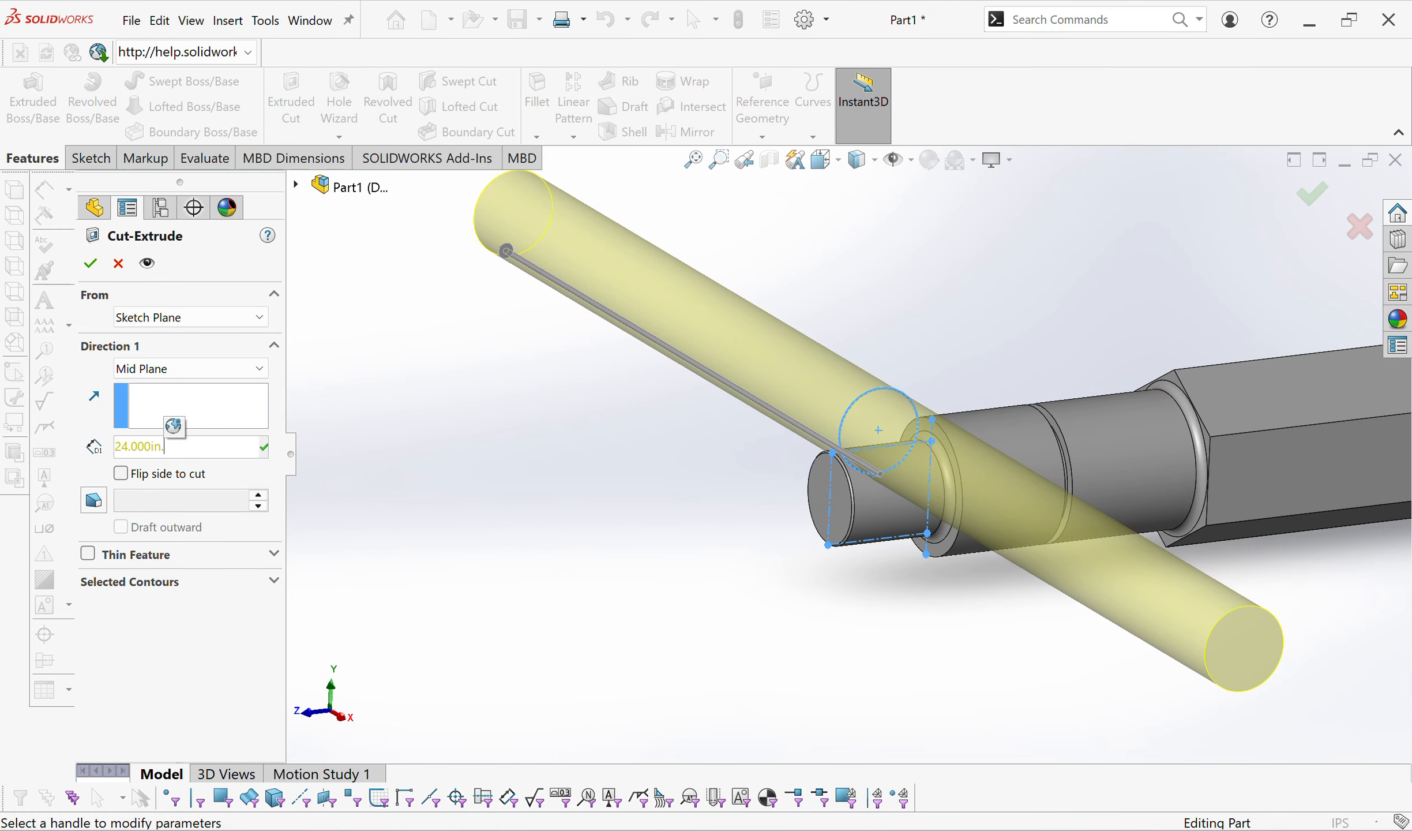
pyautogui.write('502')
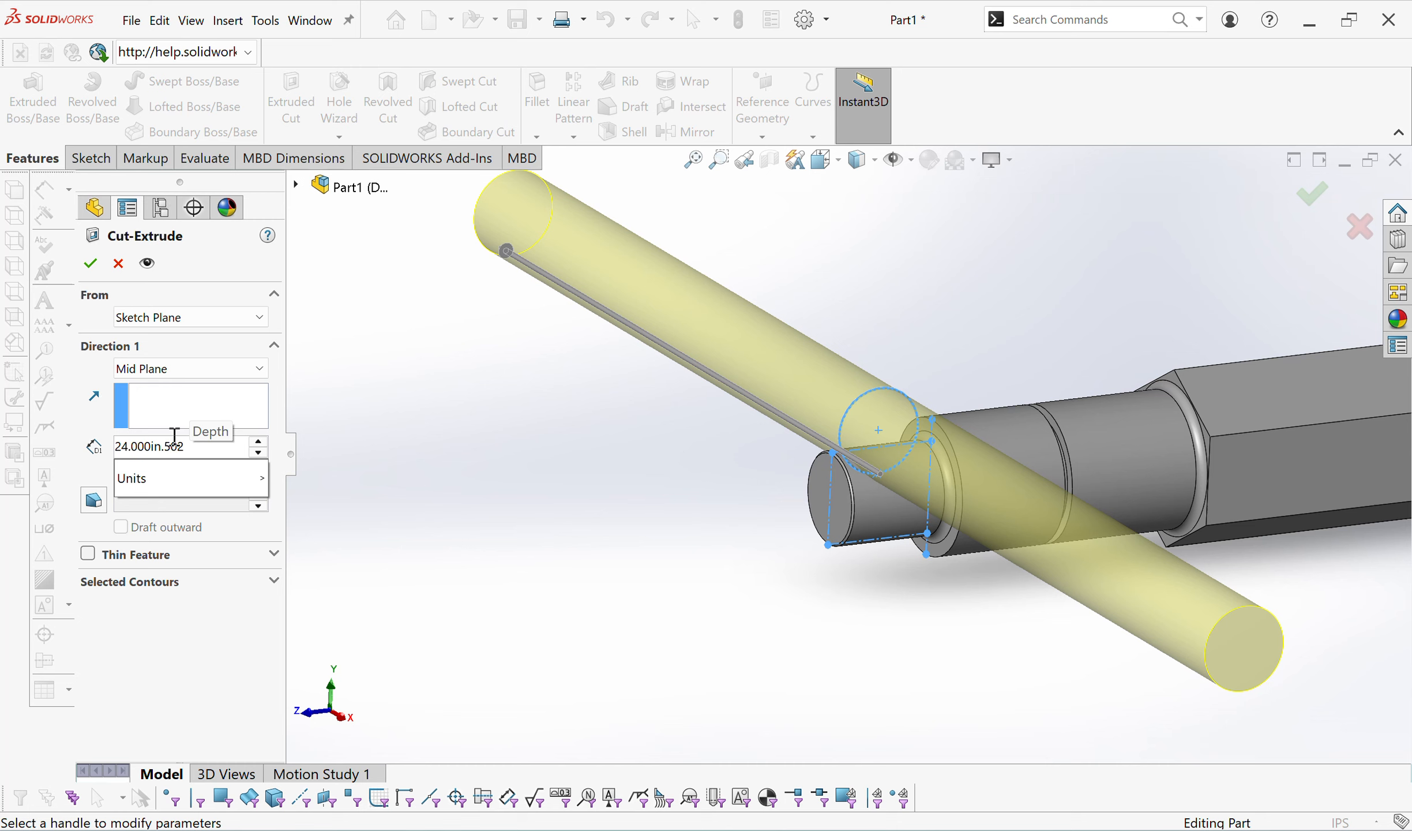
pyautogui.moveTo(259, 479)
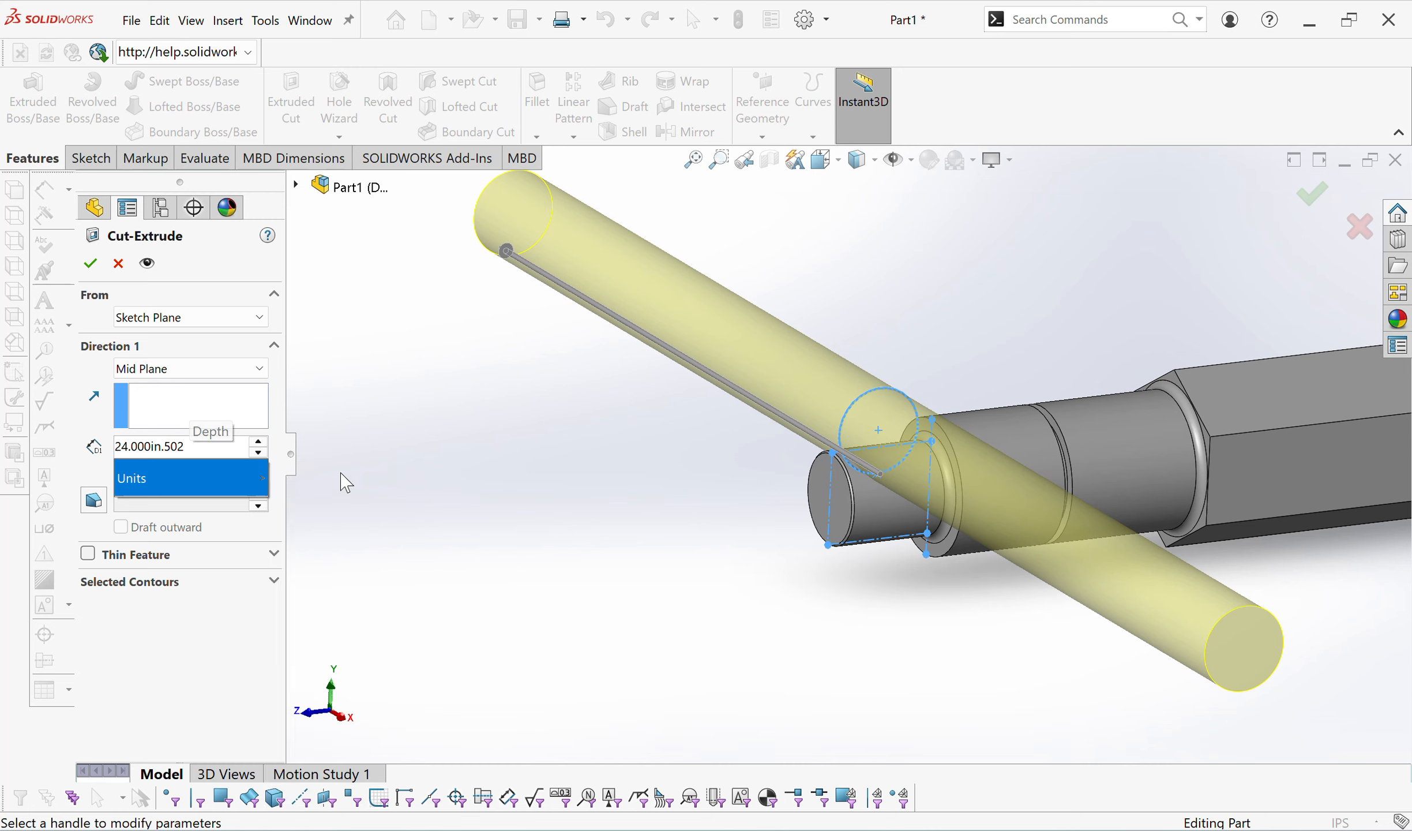
pyautogui.click(165, 446)
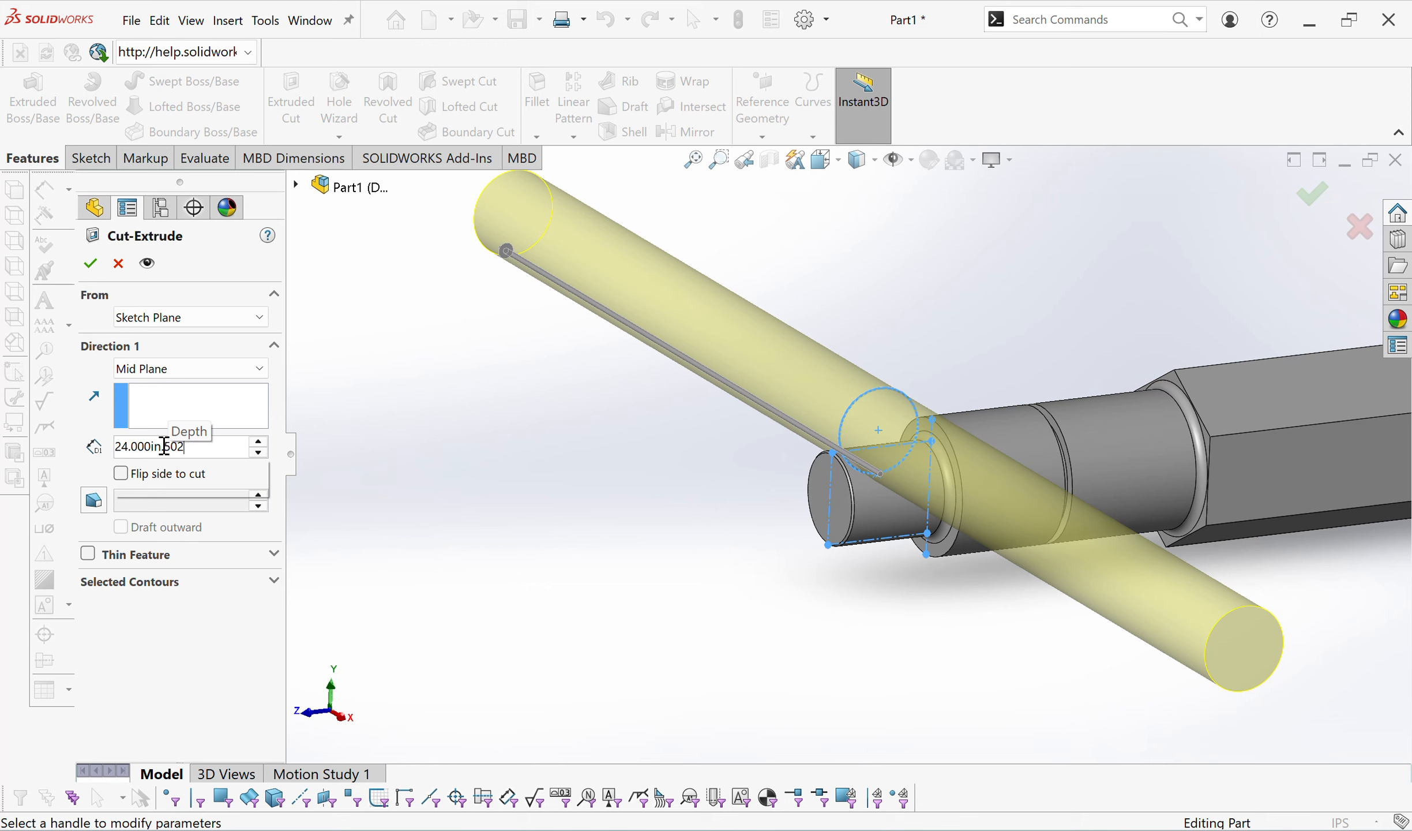
pyautogui.moveTo(164, 446); pyautogui.dragTo(117, 446)
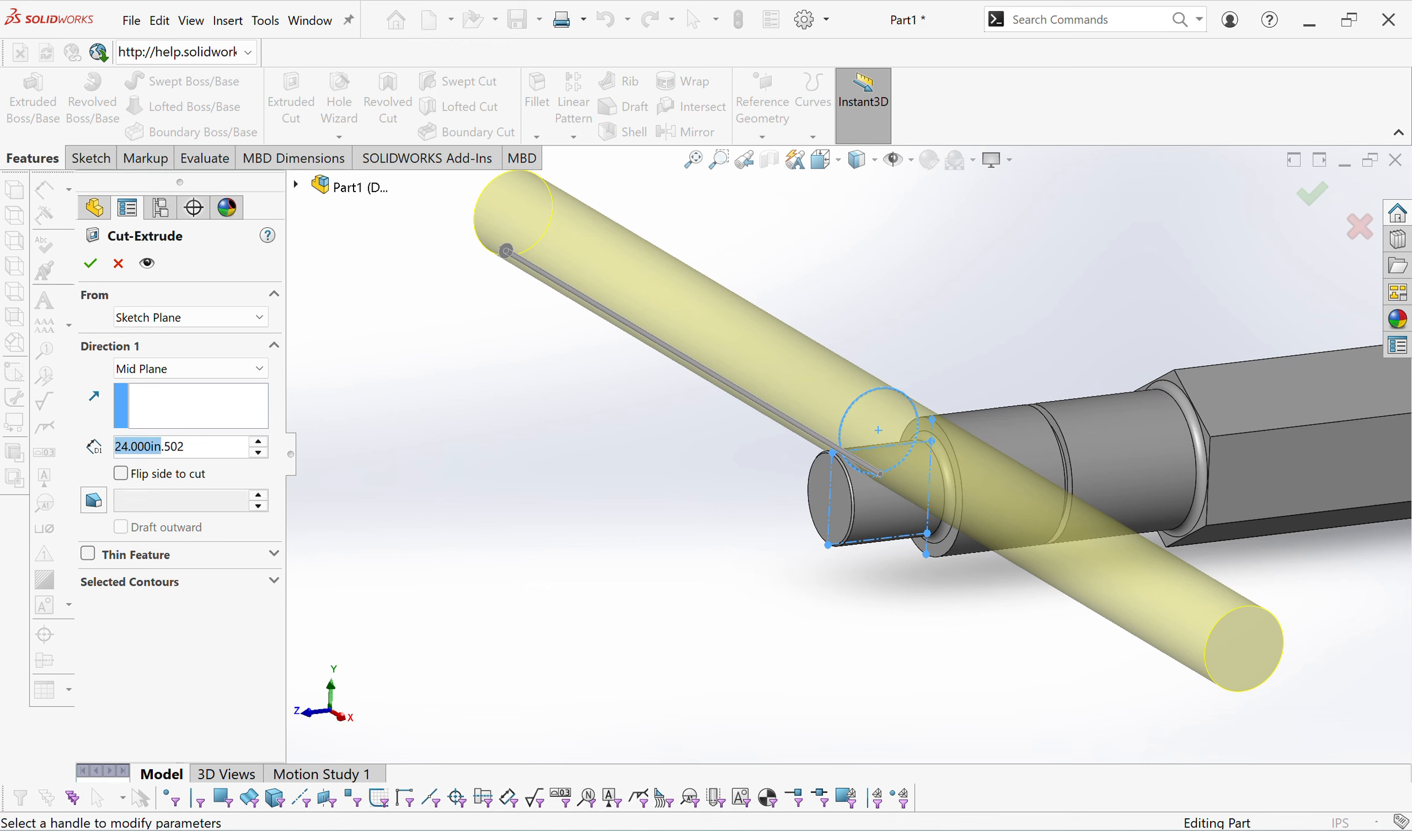
pyautogui.write('=')
pyautogui.press('Return')
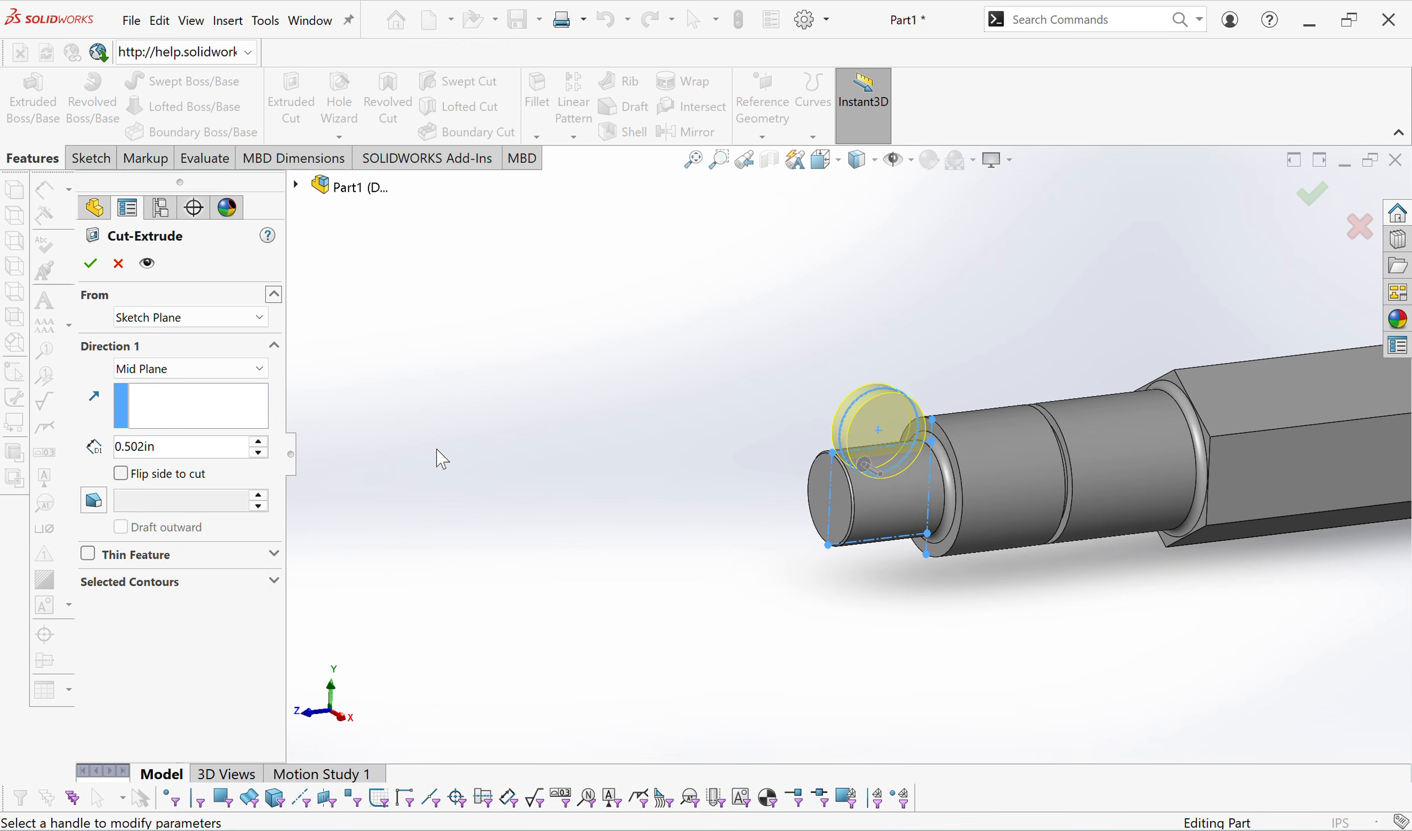
pyautogui.click(1311, 195)
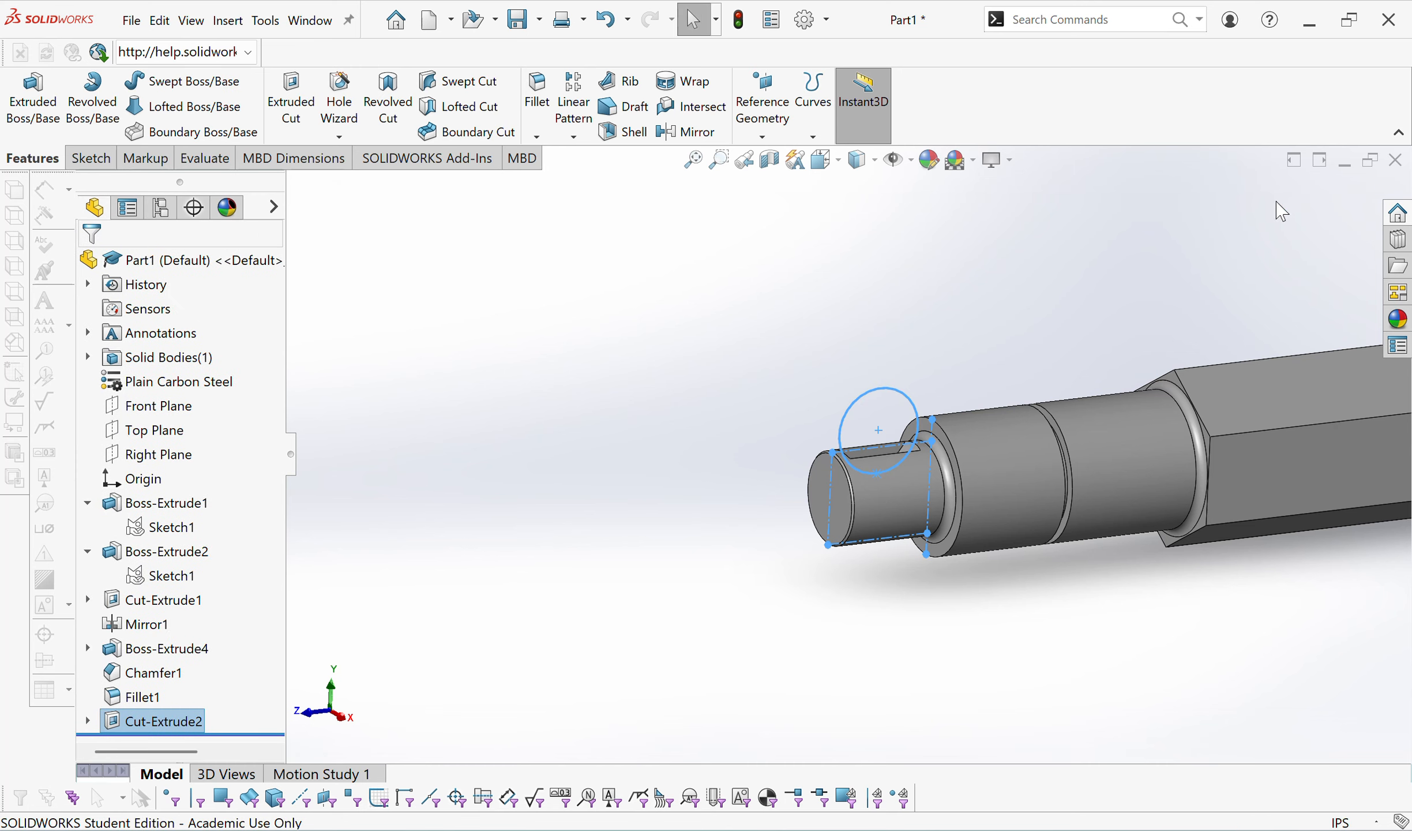
# Mirror the keyway cut about the Front Plane onto the shaft's opposite end.
pyautogui.moveTo(991, 346); pyautogui.dragTo(992, 583, button='middle')
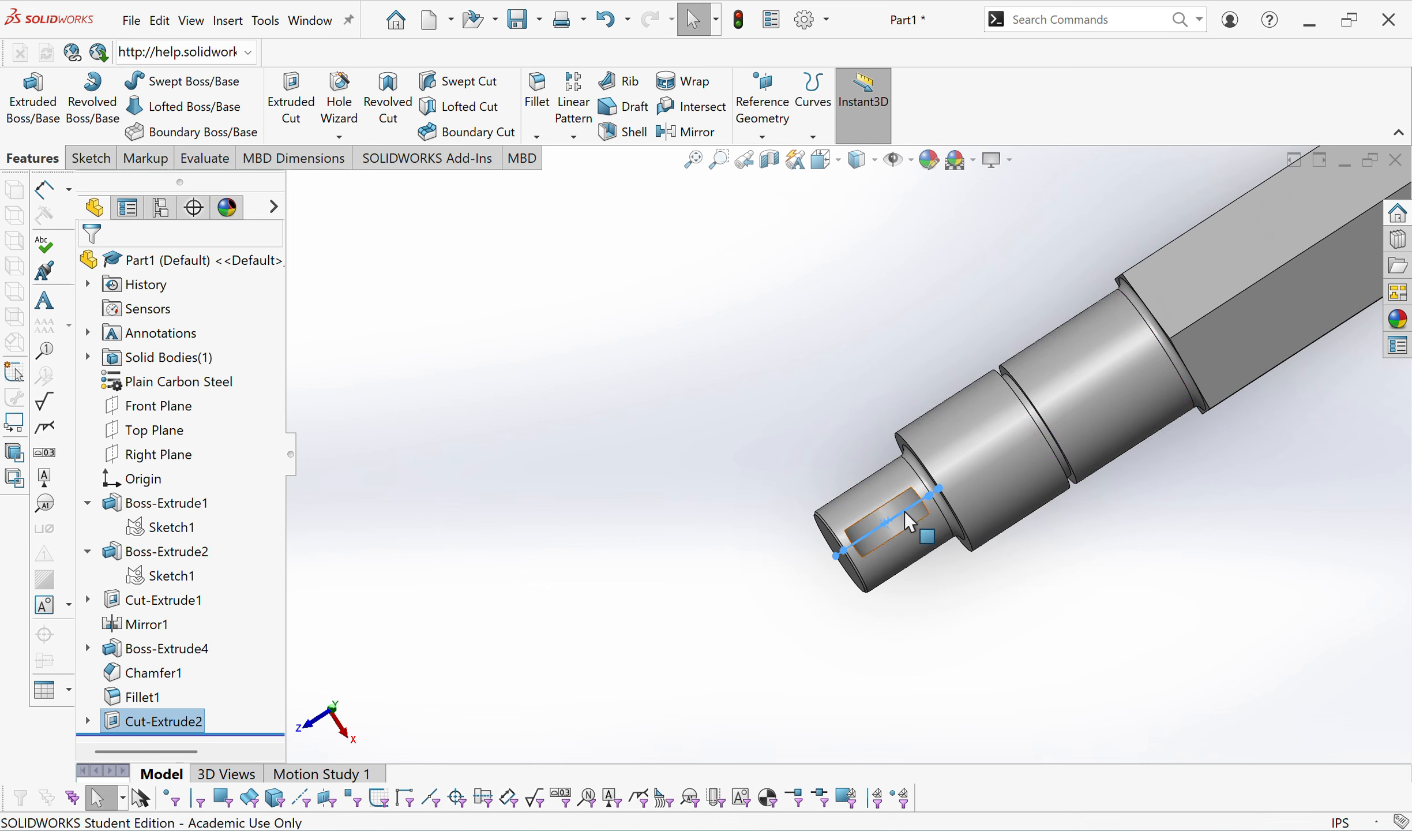
pyautogui.moveTo(1047, 599); pyautogui.dragTo(1093, 516, button='middle')
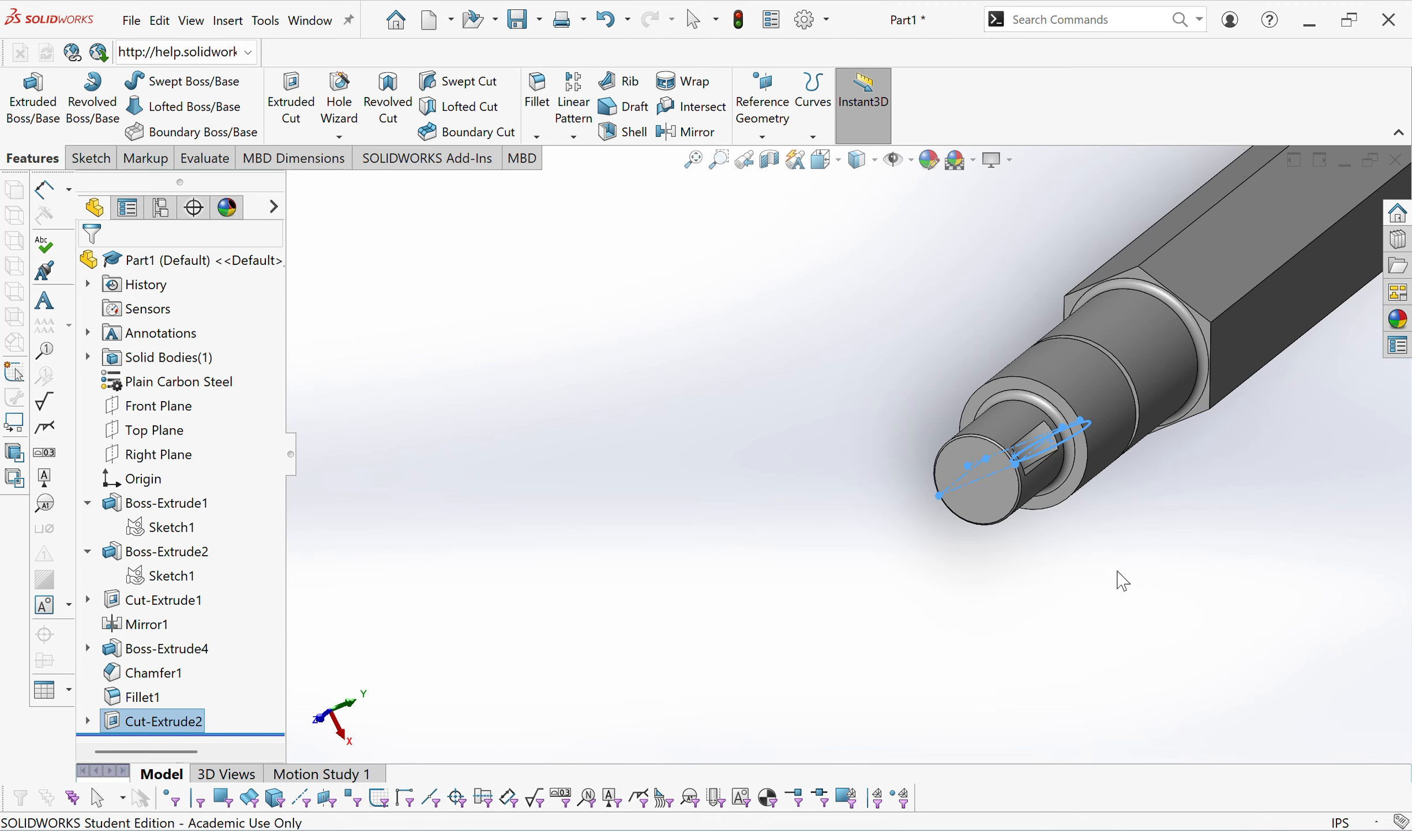
pyautogui.moveTo(1115, 576); pyautogui.dragTo(735, 598, button='middle')
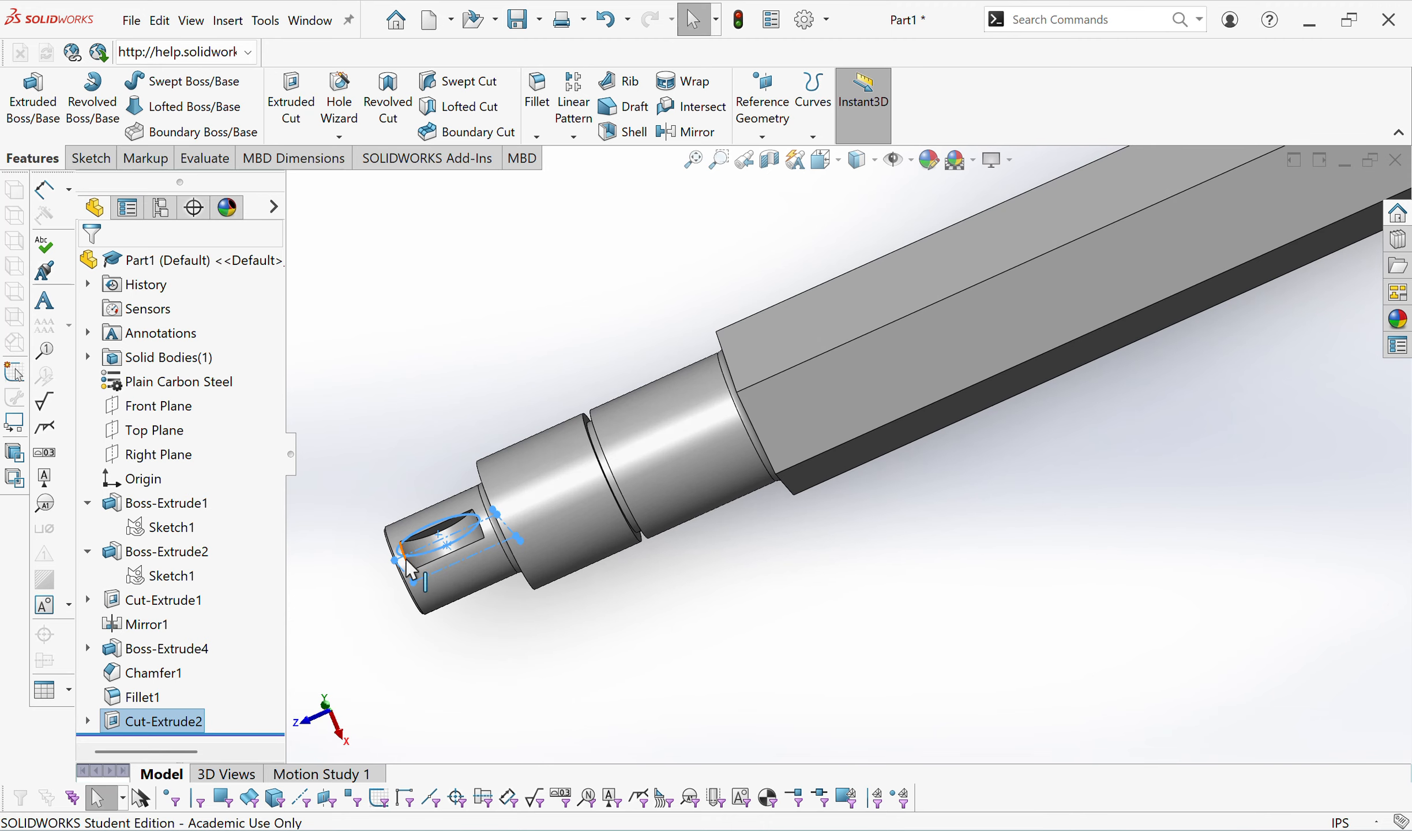
pyautogui.moveTo(1122, 510); pyautogui.dragTo(1148, 375, button='middle')
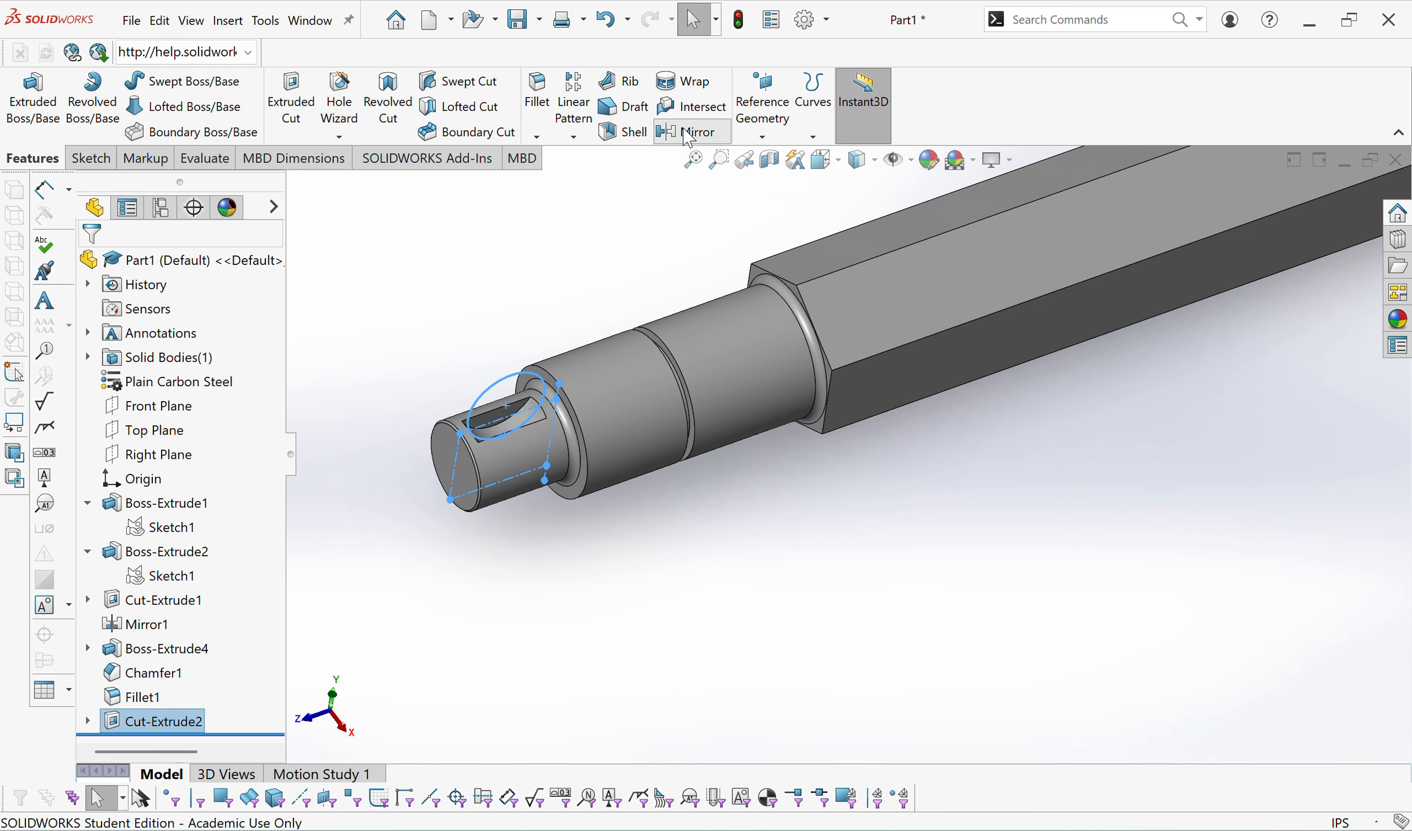
pyautogui.click(685, 132)
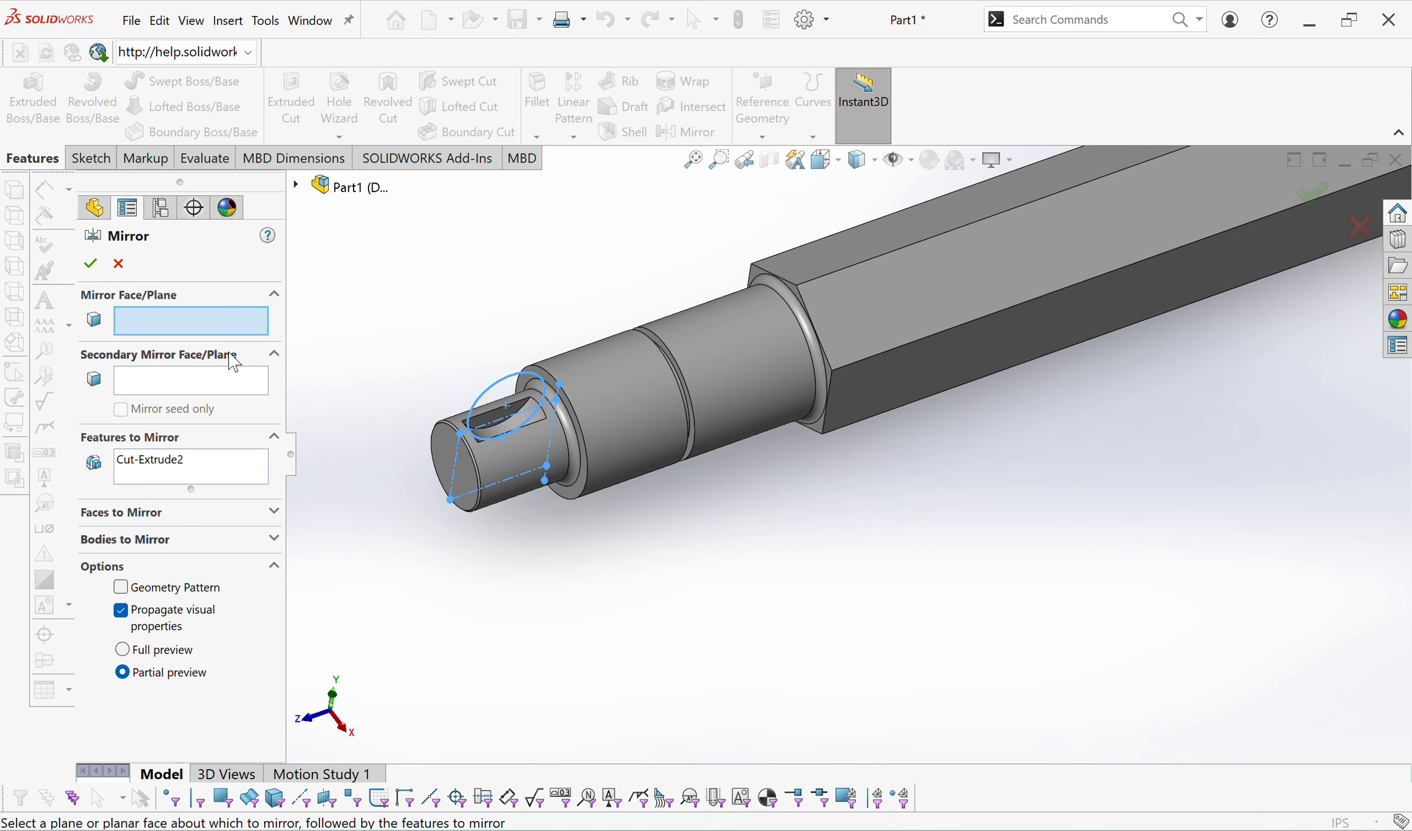
pyautogui.click(296, 184)
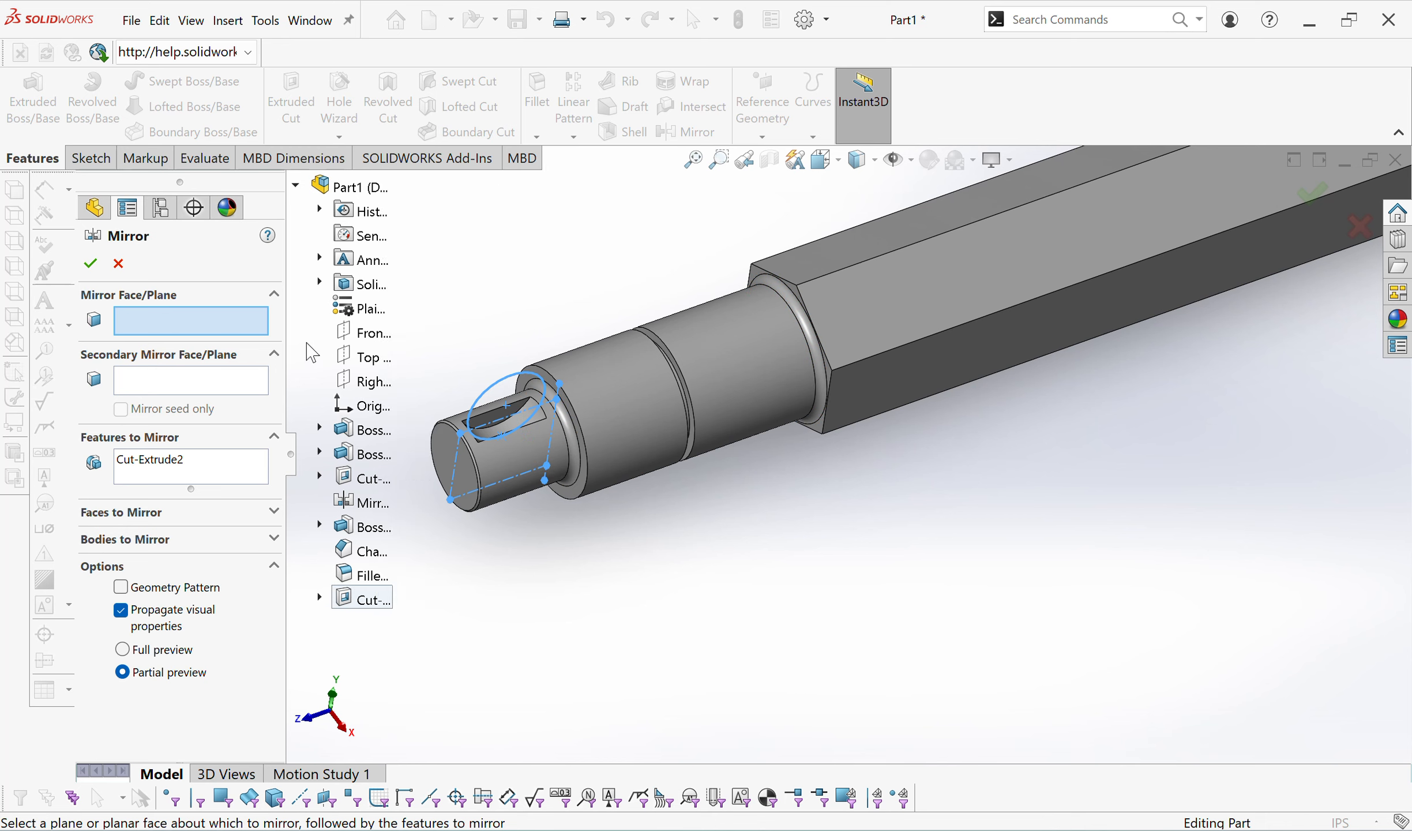
pyautogui.scroll(5, 879, 360)
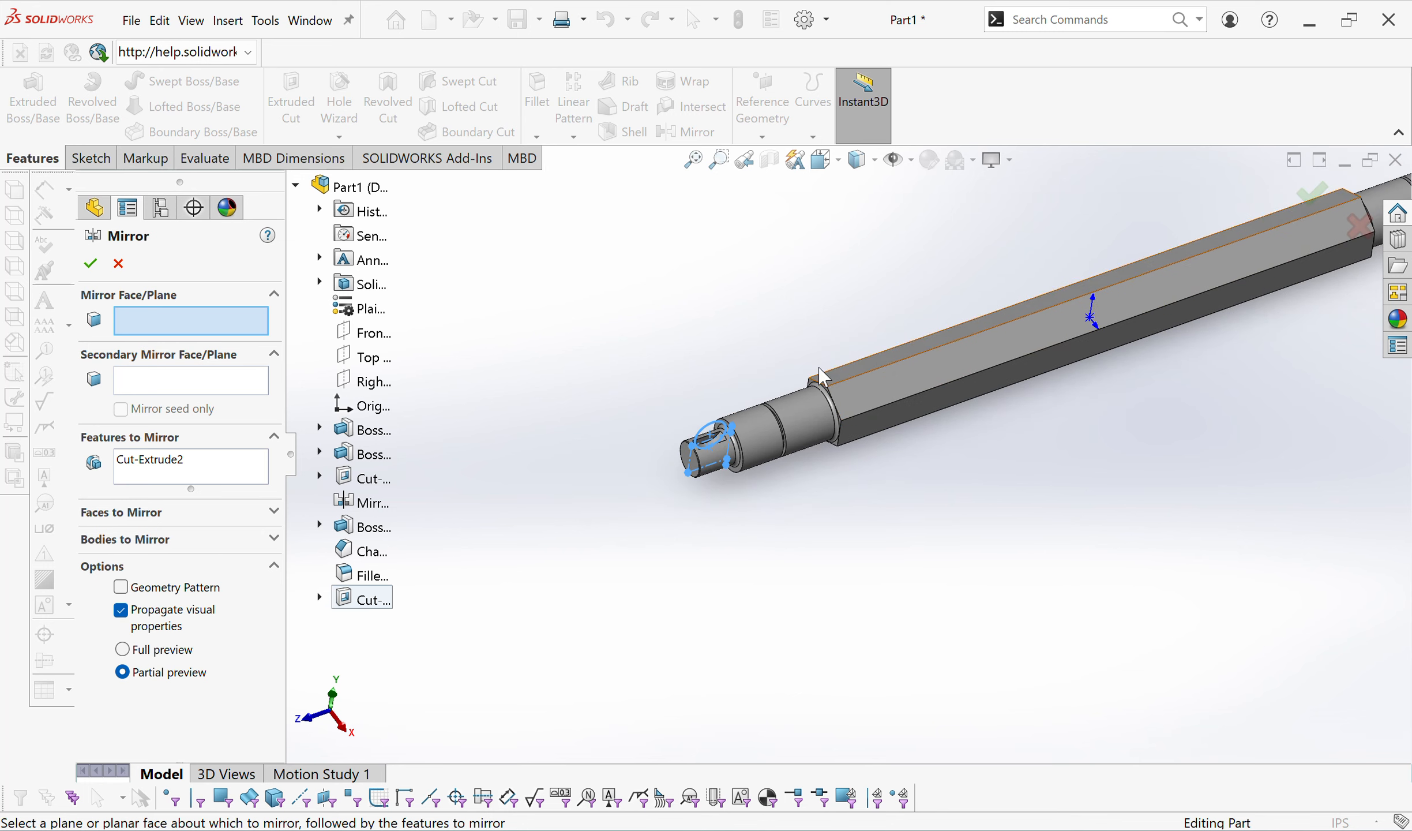
pyautogui.click(382, 335)
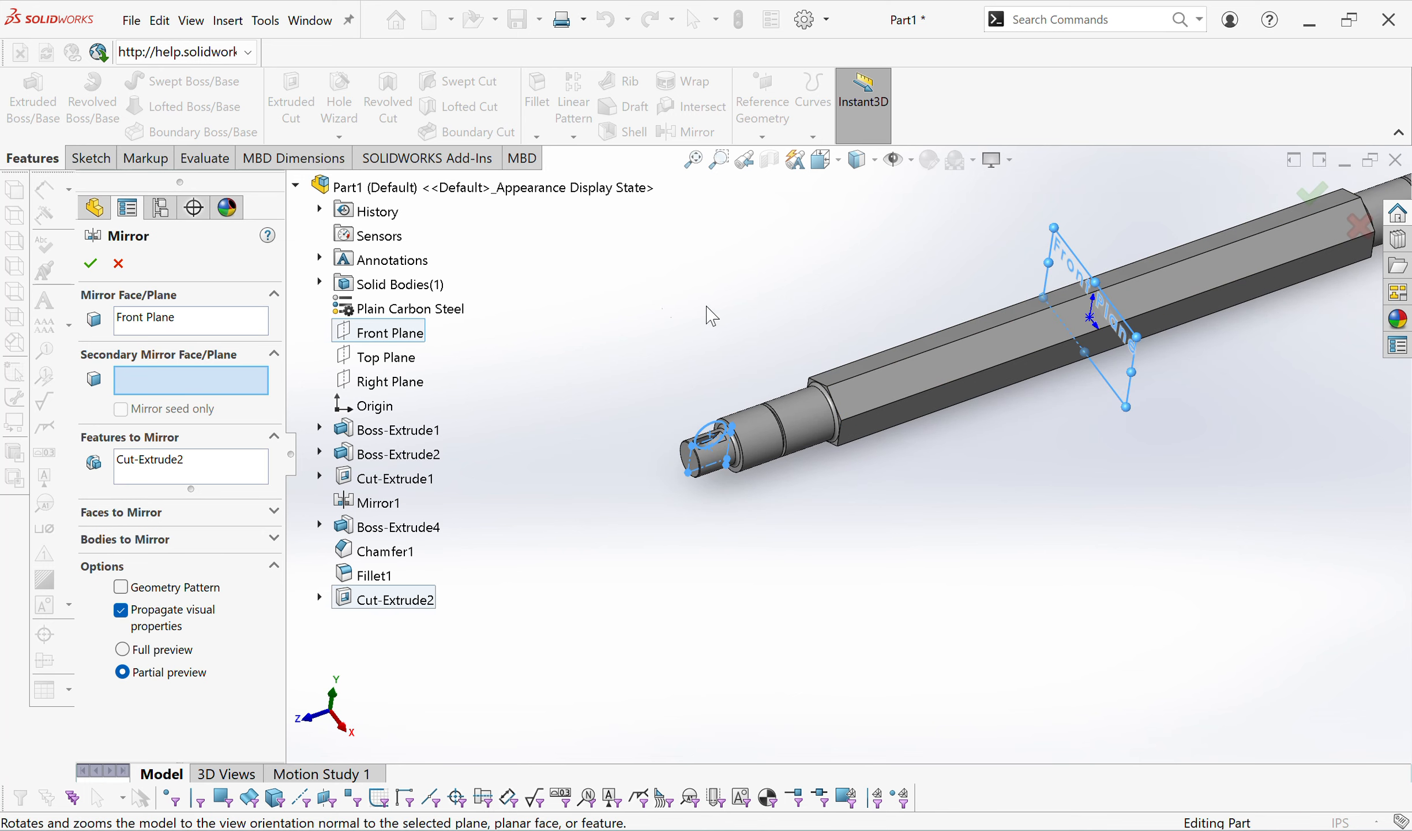
pyautogui.scroll(2, 1267, 235)
pyautogui.scroll(-2, 1293, 245)
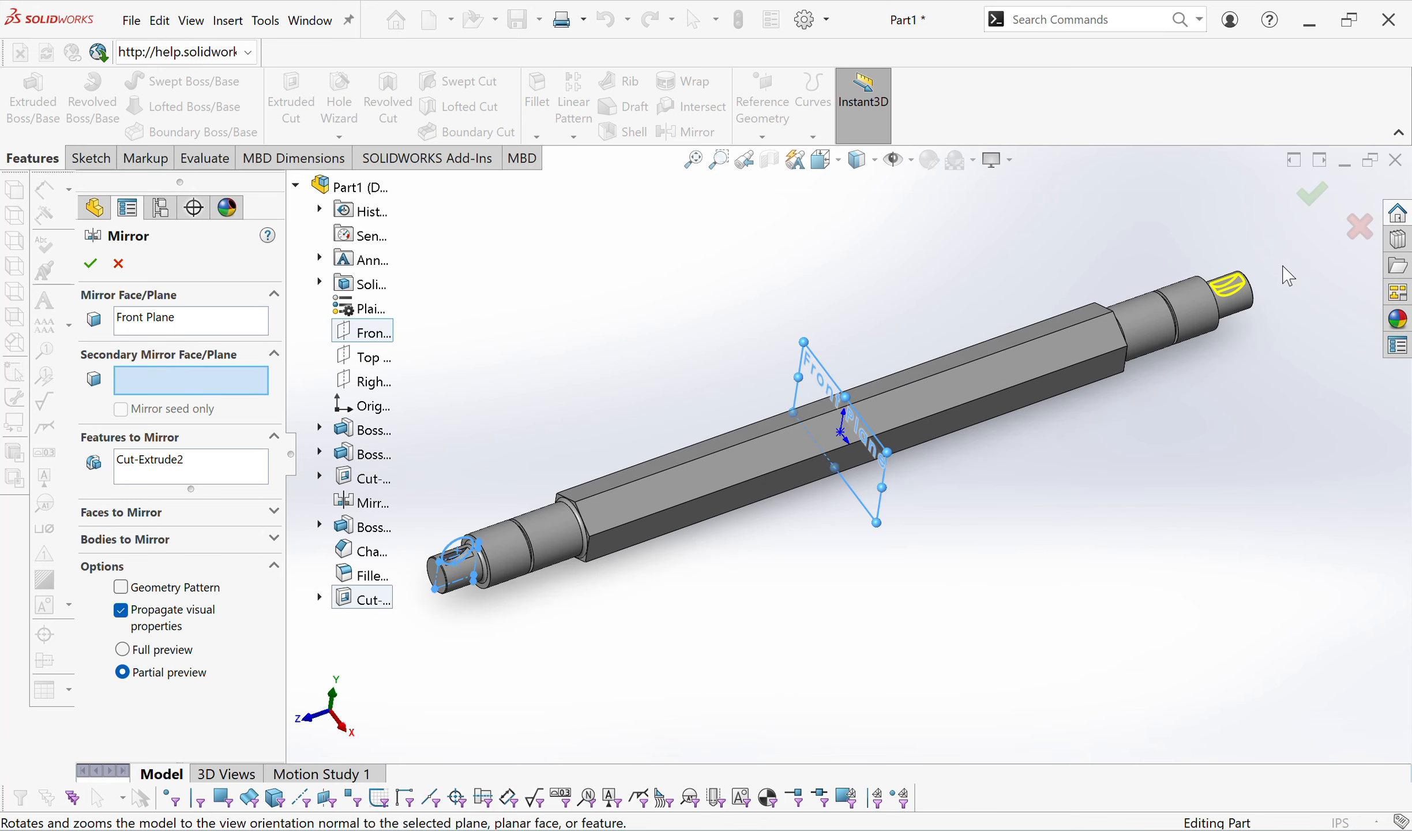
pyautogui.click(1311, 194)
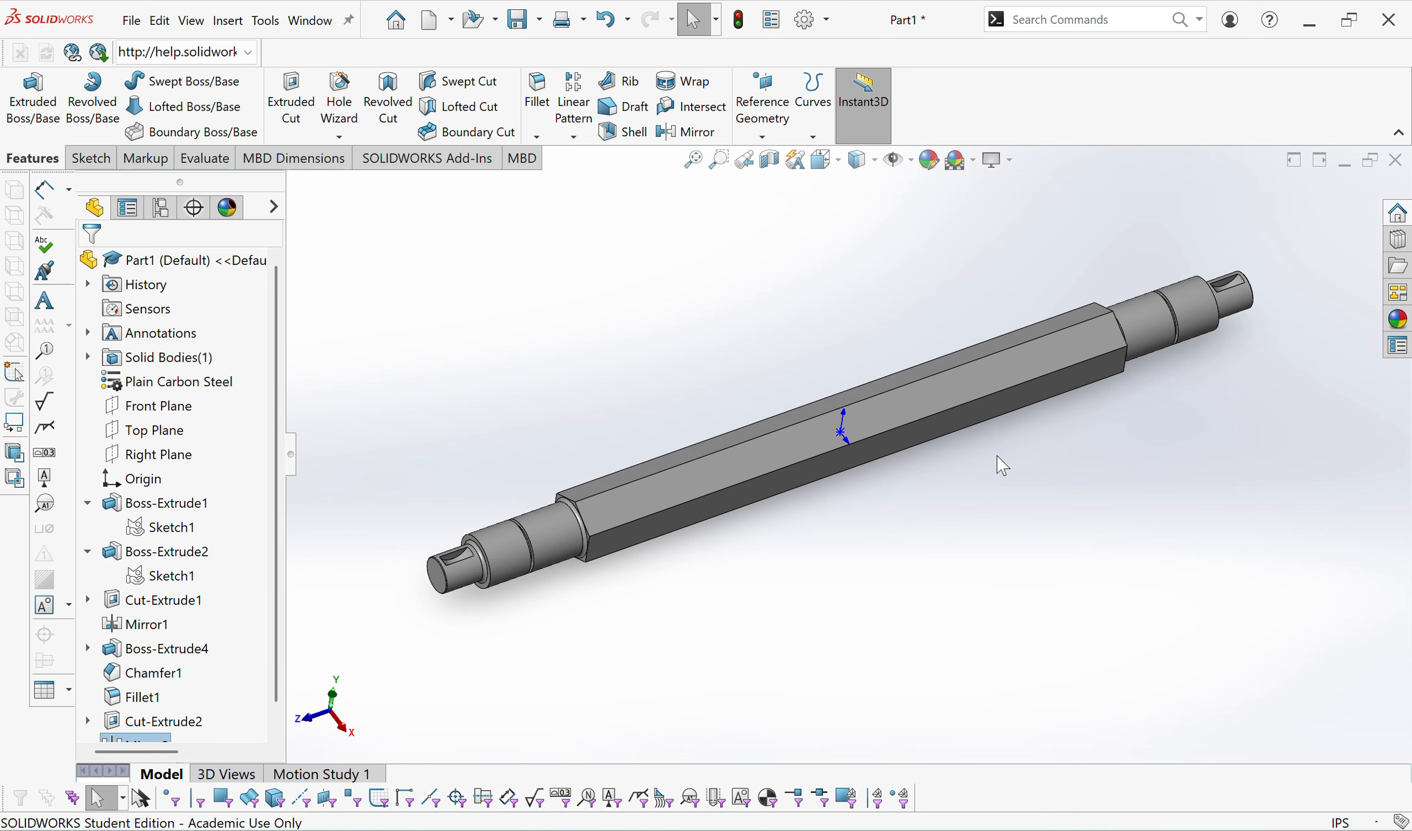
# Inspect the shaft with both keyways and set the model to the isometric view.
pyautogui.moveTo(1015, 532); pyautogui.dragTo(908, 542, button='middle')
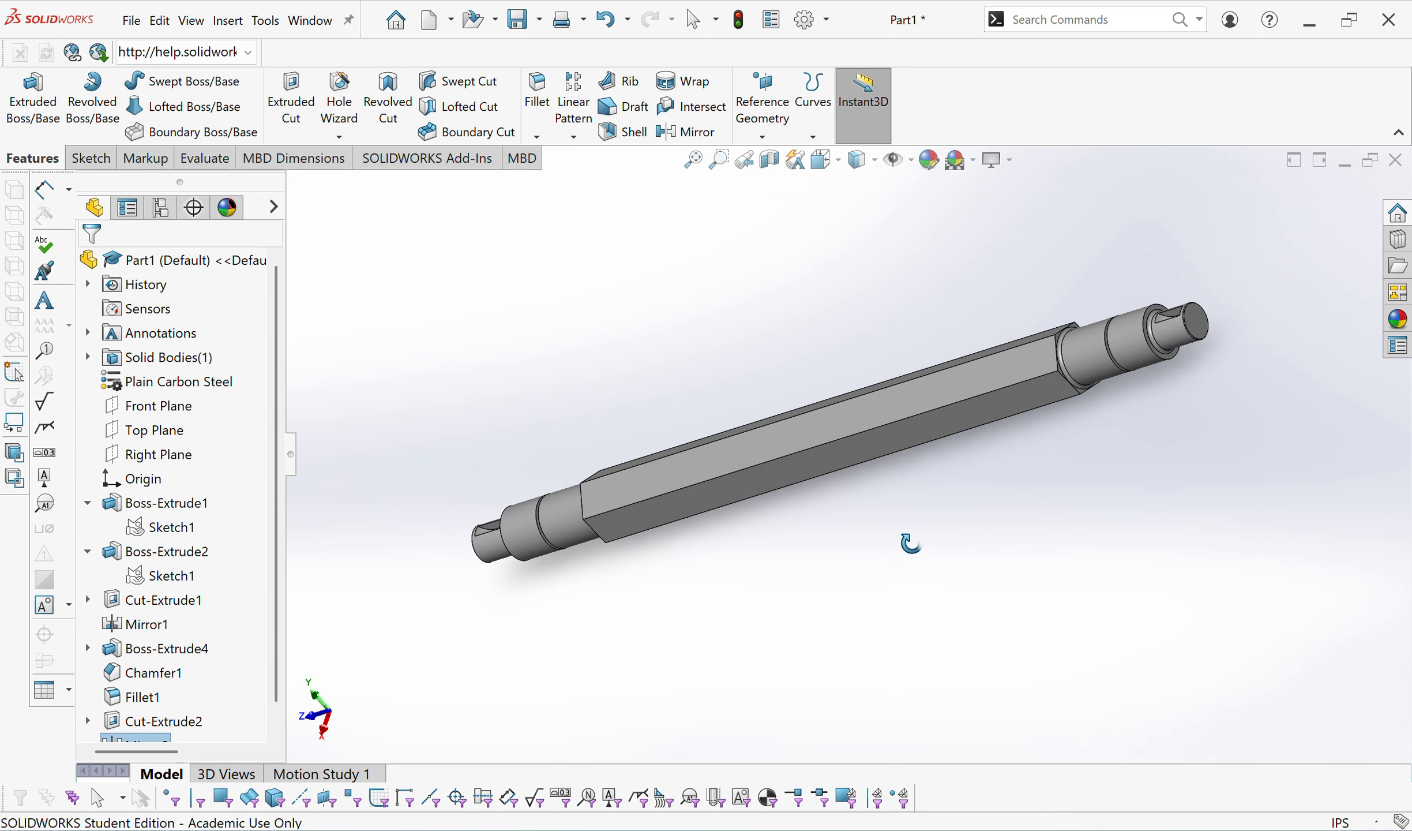
pyautogui.click(840, 162)
pyautogui.click(669, 511)
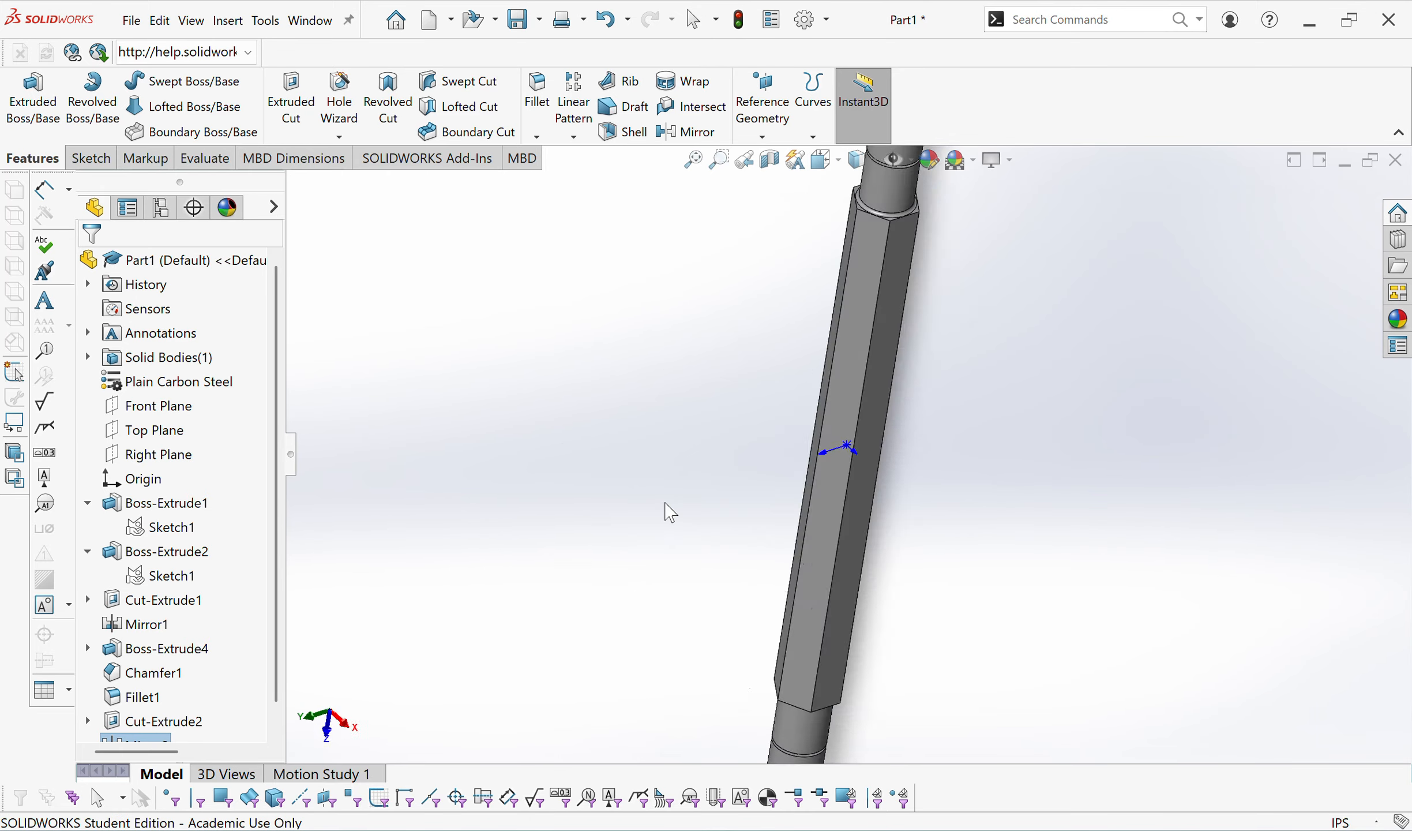
pyautogui.click(836, 163)
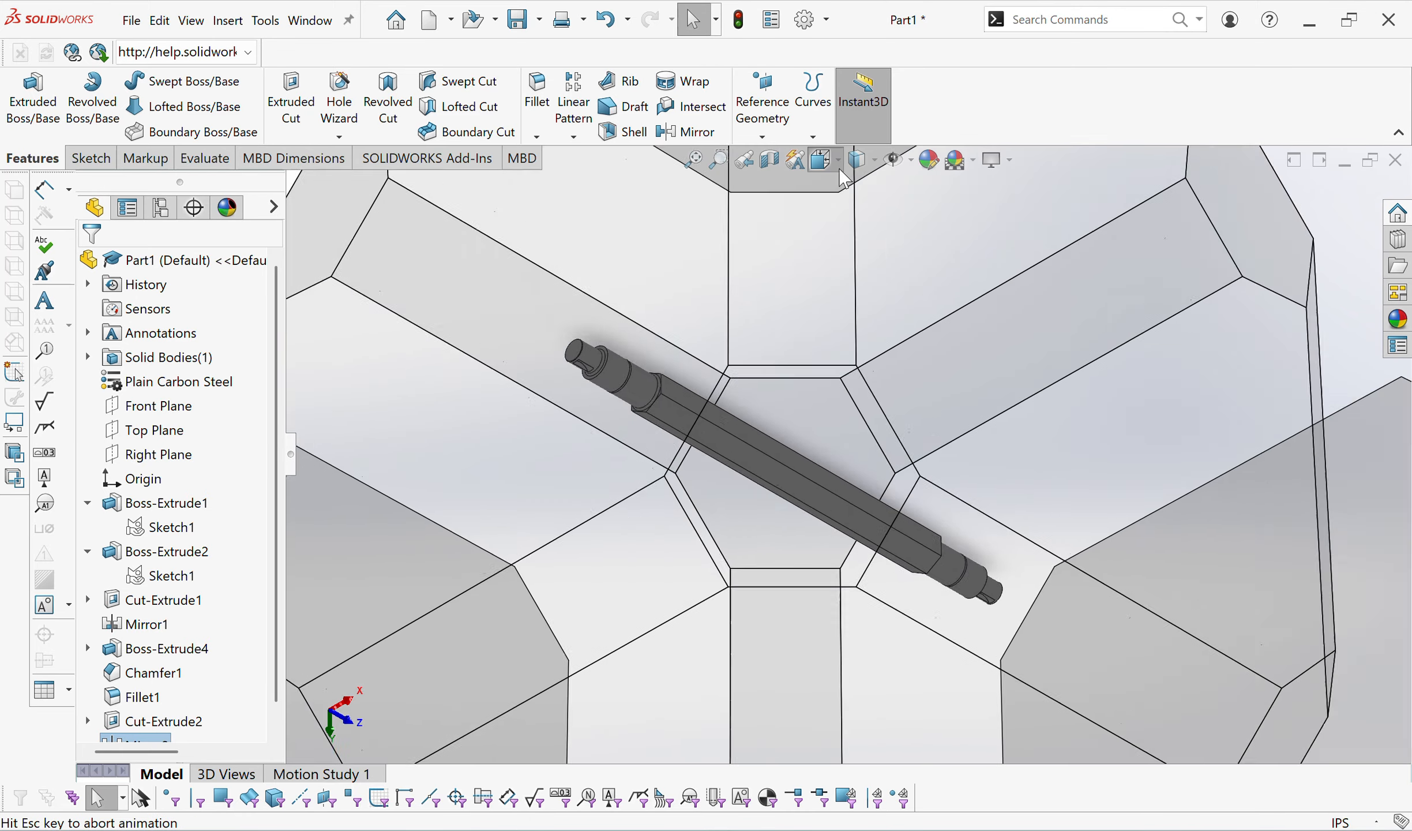
pyautogui.click(930, 214)
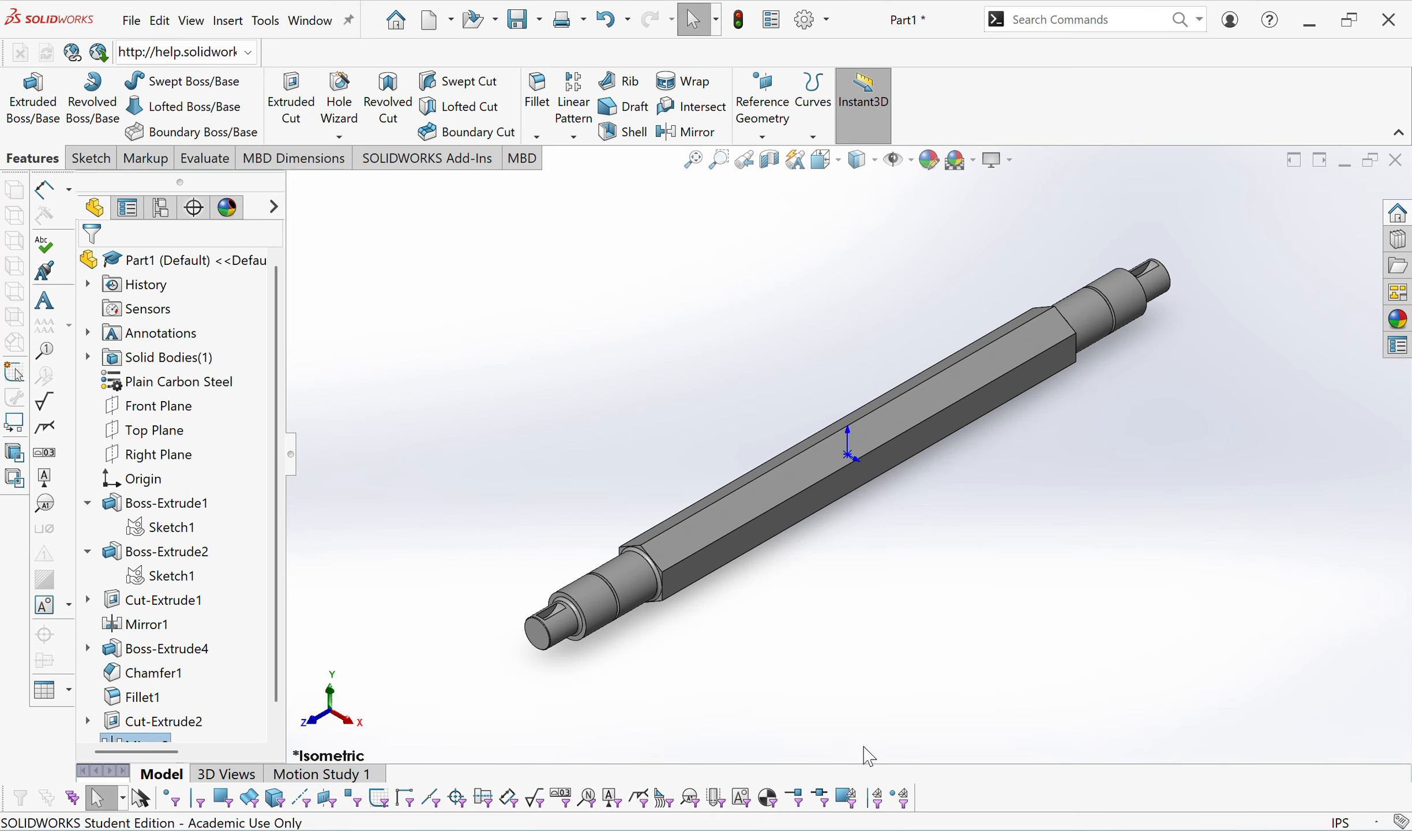
# Switch to the Word drawing and examine its views and Section A-A for the remaining center drills and through holes, including their diameters and spacing.
pyautogui.hotkey('alt', 'Tab')
pyautogui.scroll(-10, 926, 735)
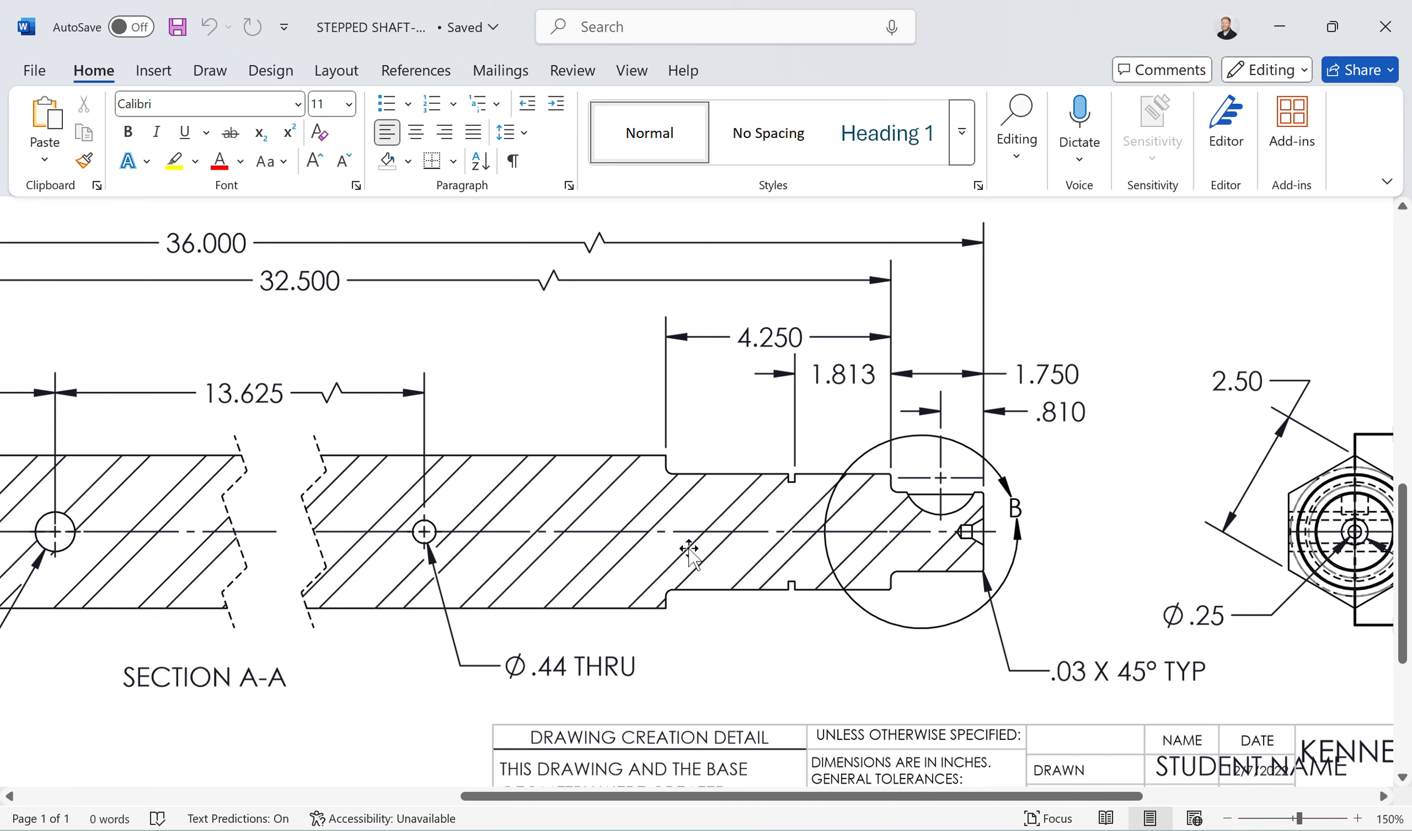
pyautogui.keyDown('ctrl'); pyautogui.scroll(-8, 689, 548); pyautogui.keyUp('ctrl')
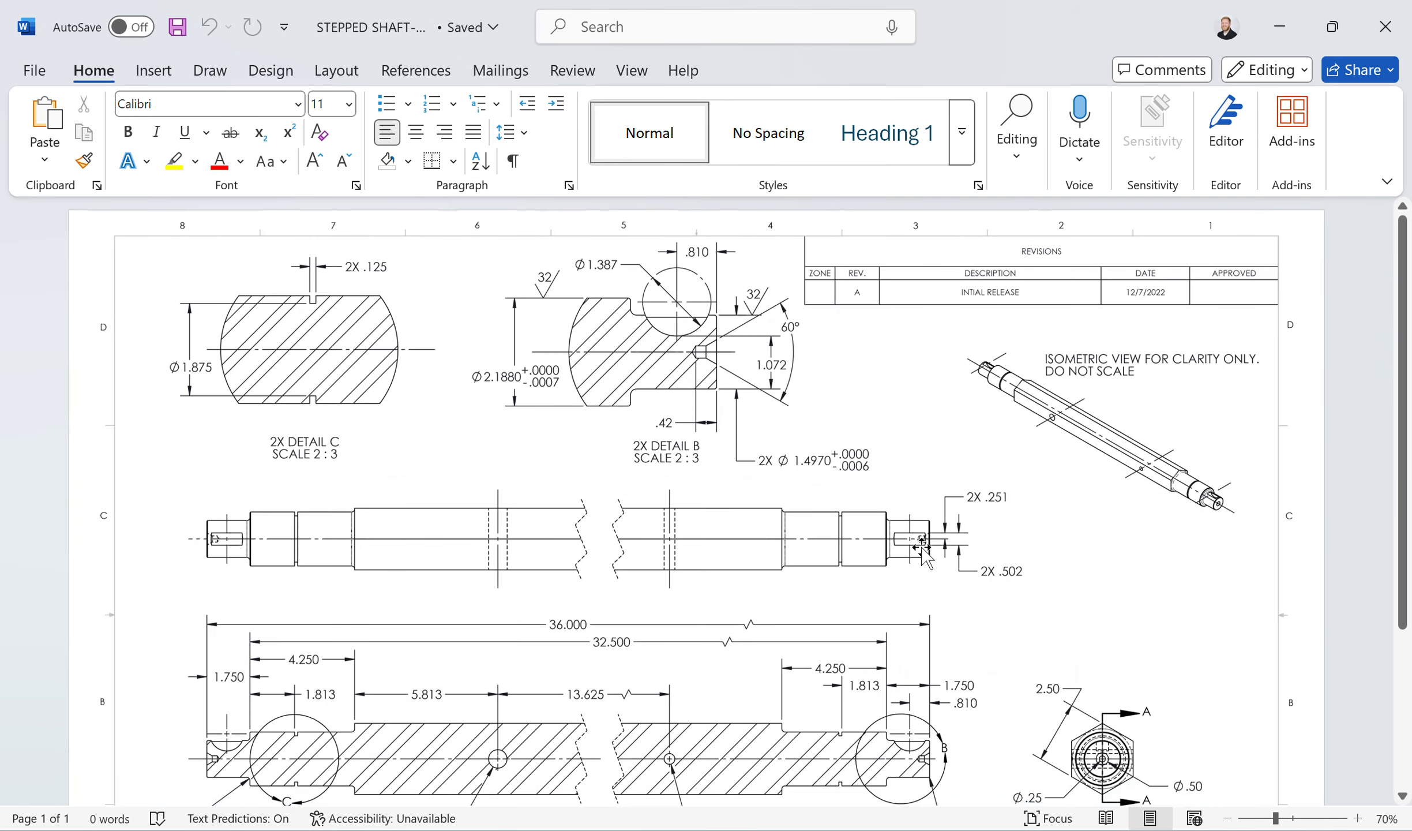
pyautogui.scroll(-3, 1016, 566)
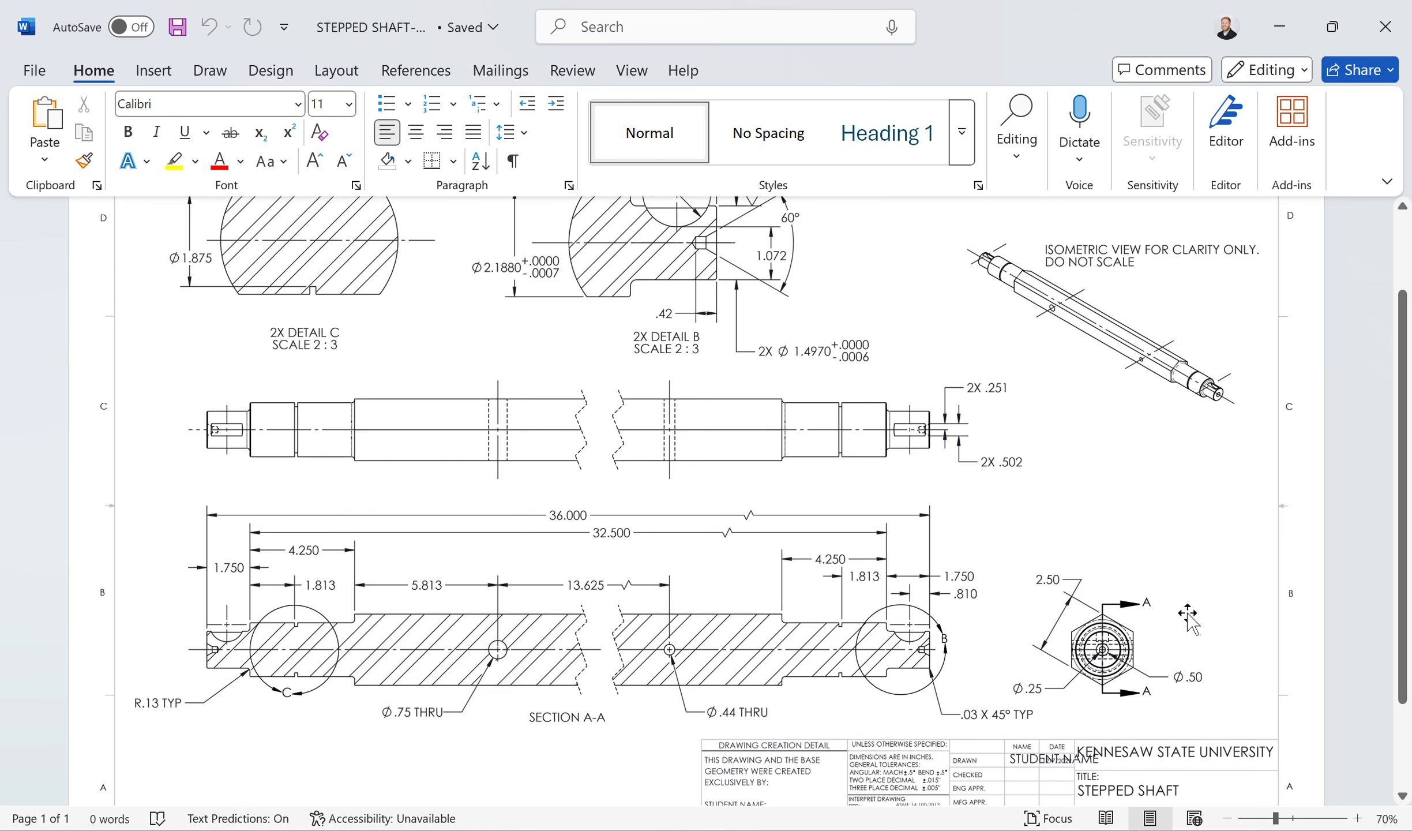
pyautogui.scroll(3, 912, 484)
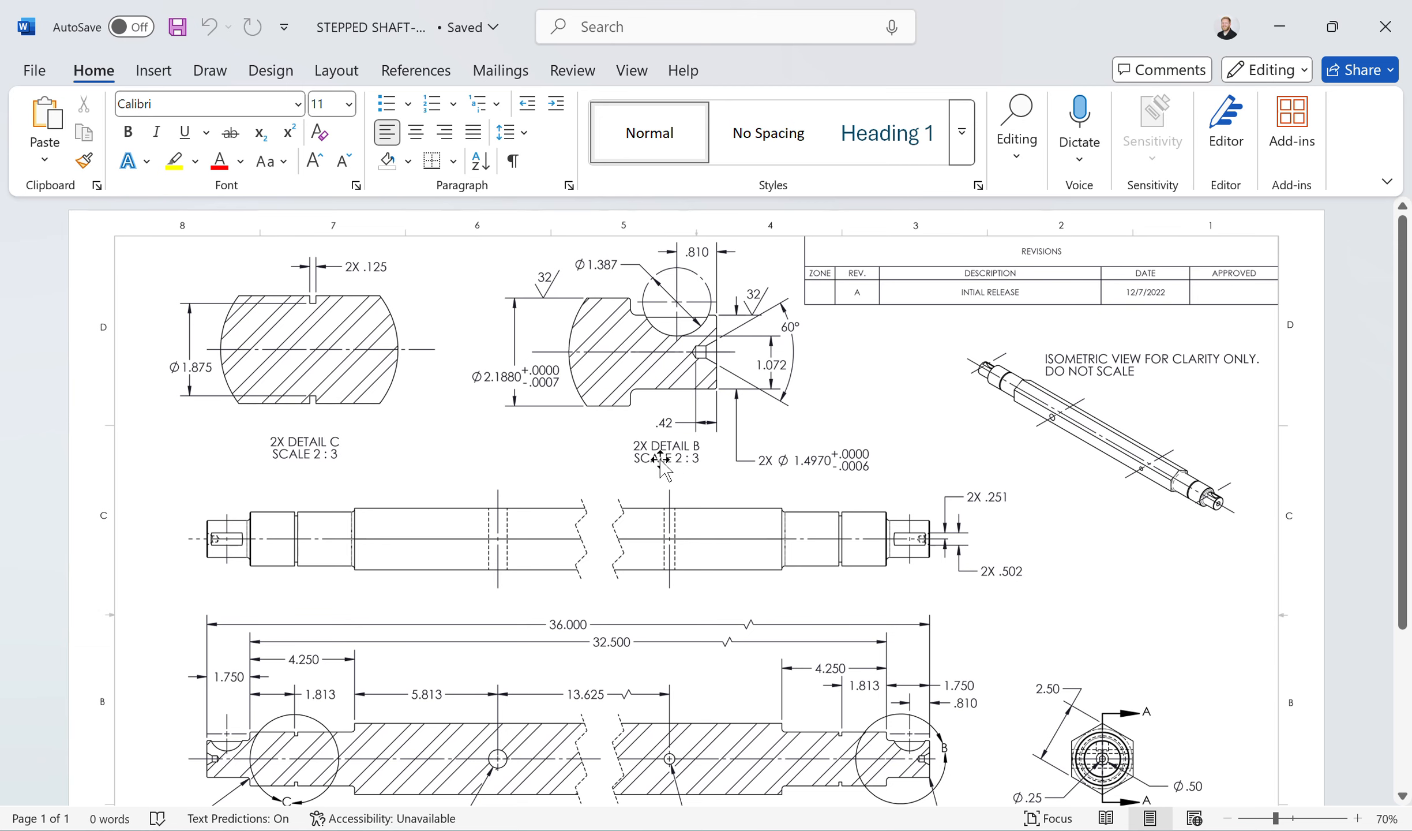
pyautogui.scroll(-3, 698, 468)
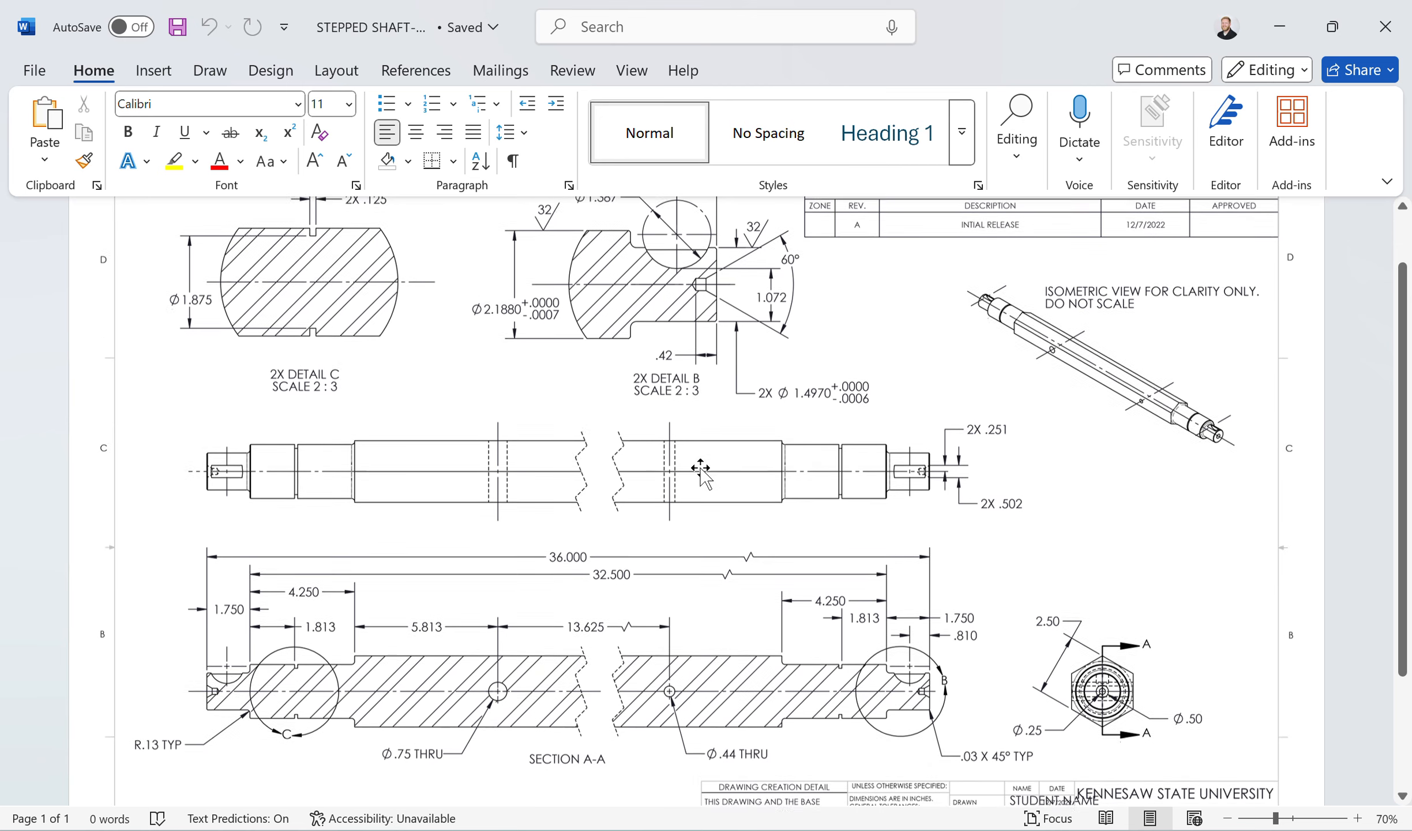
pyautogui.scroll(-1, 690, 416)
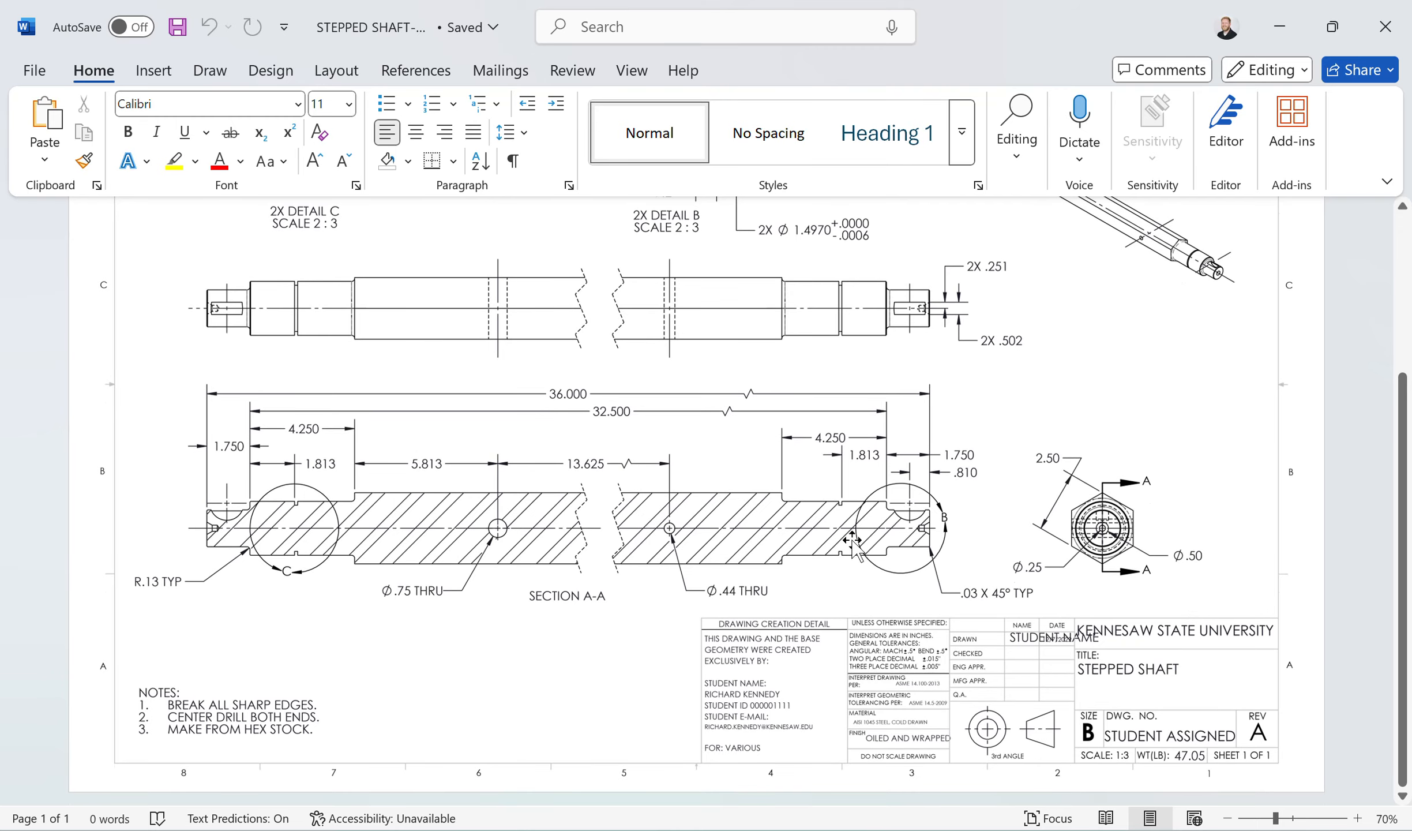
pyautogui.scroll(4, 842, 519)
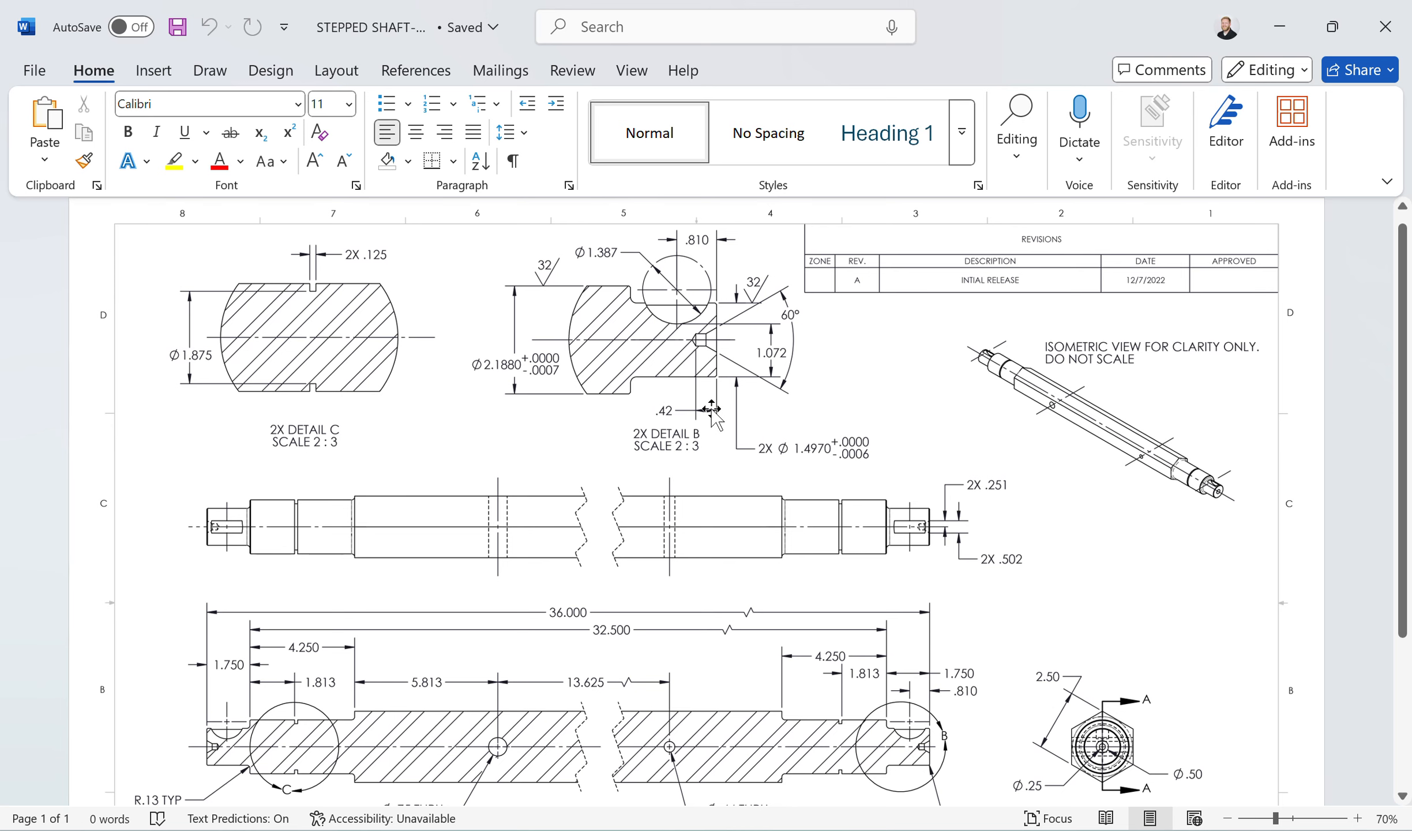
pyautogui.scroll(-3, 711, 410)
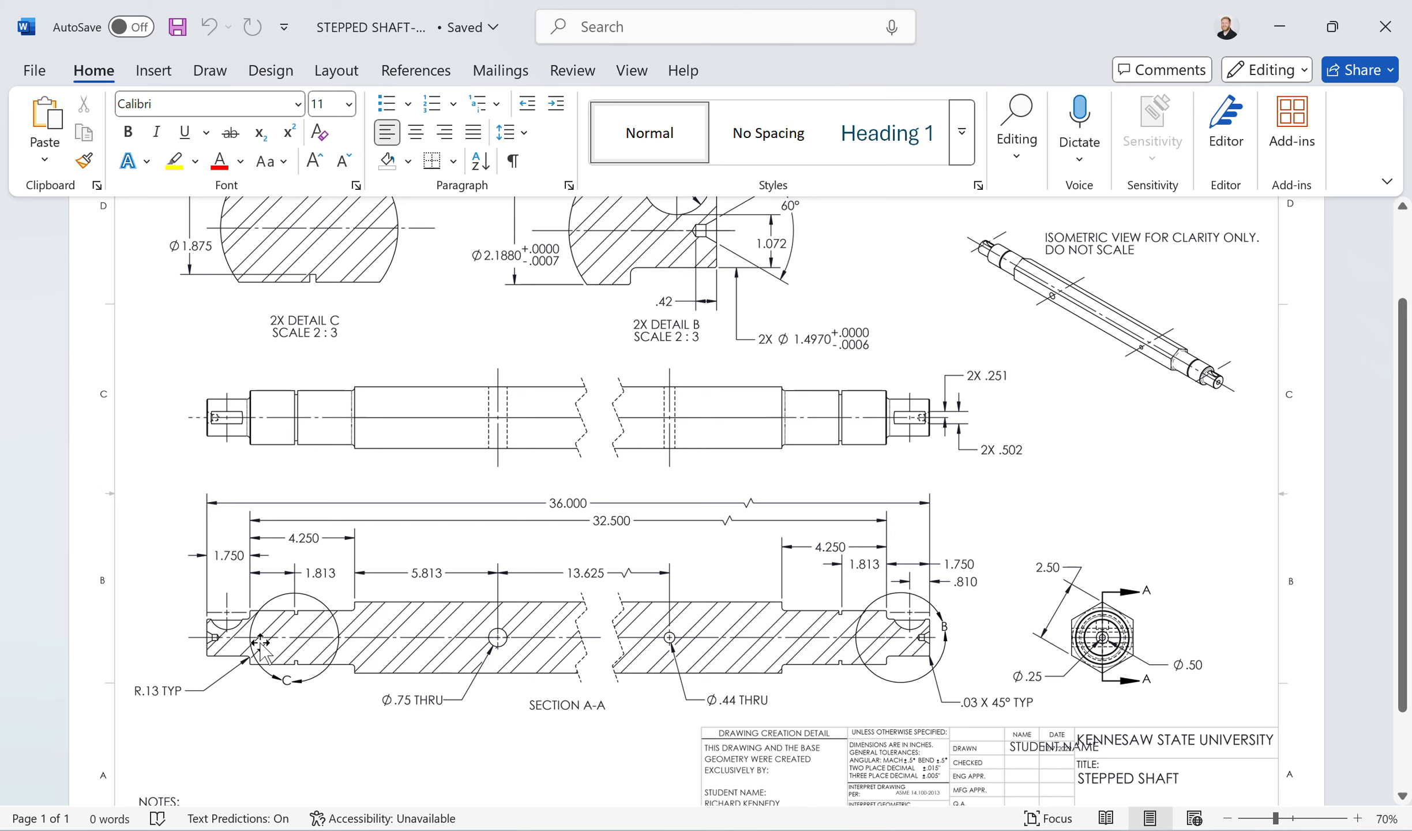
pyautogui.keyDown('ctrl'); pyautogui.scroll(4, 1050, 307); pyautogui.keyUp('ctrl')
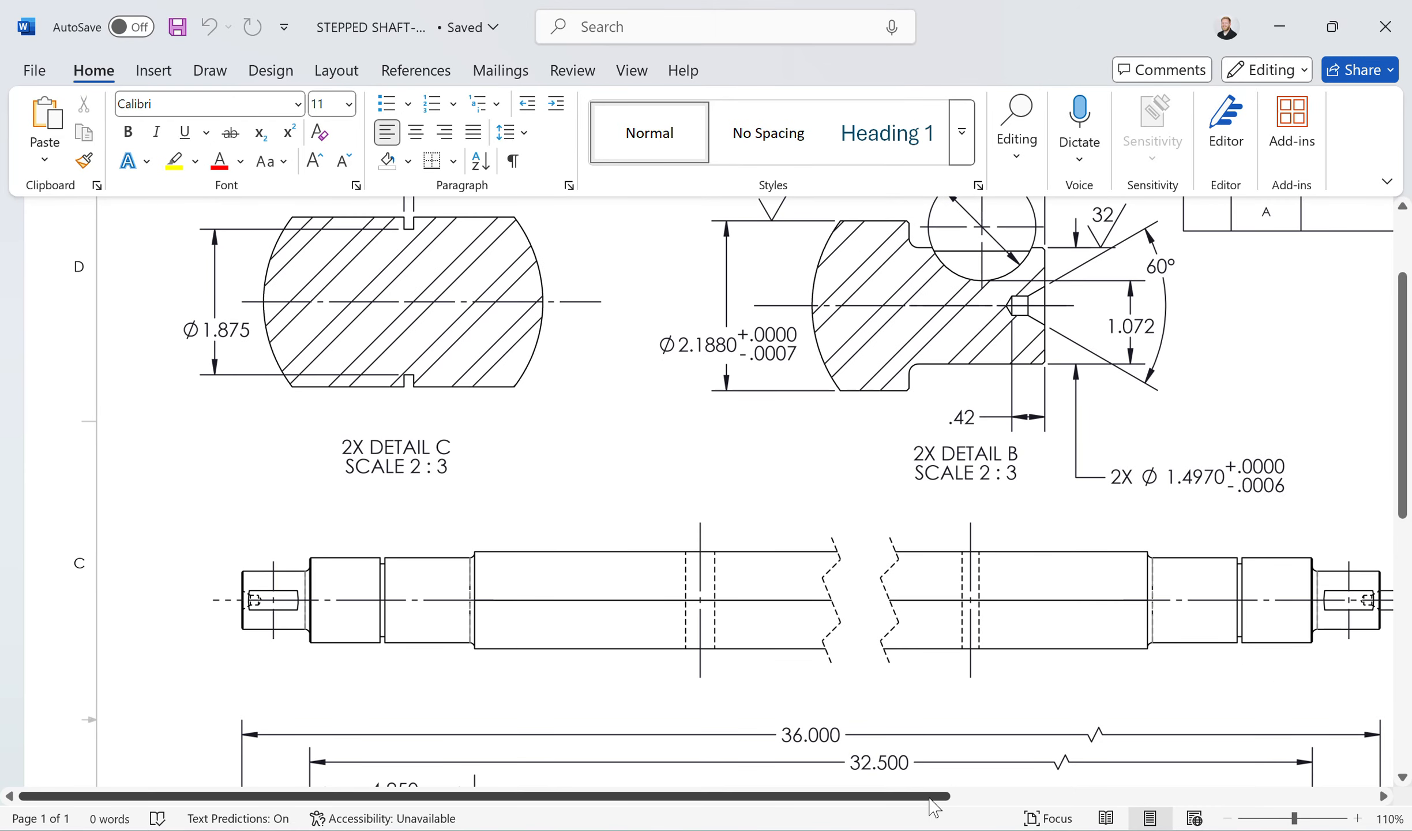
pyautogui.moveTo(933, 799); pyautogui.dragTo(1240, 800)
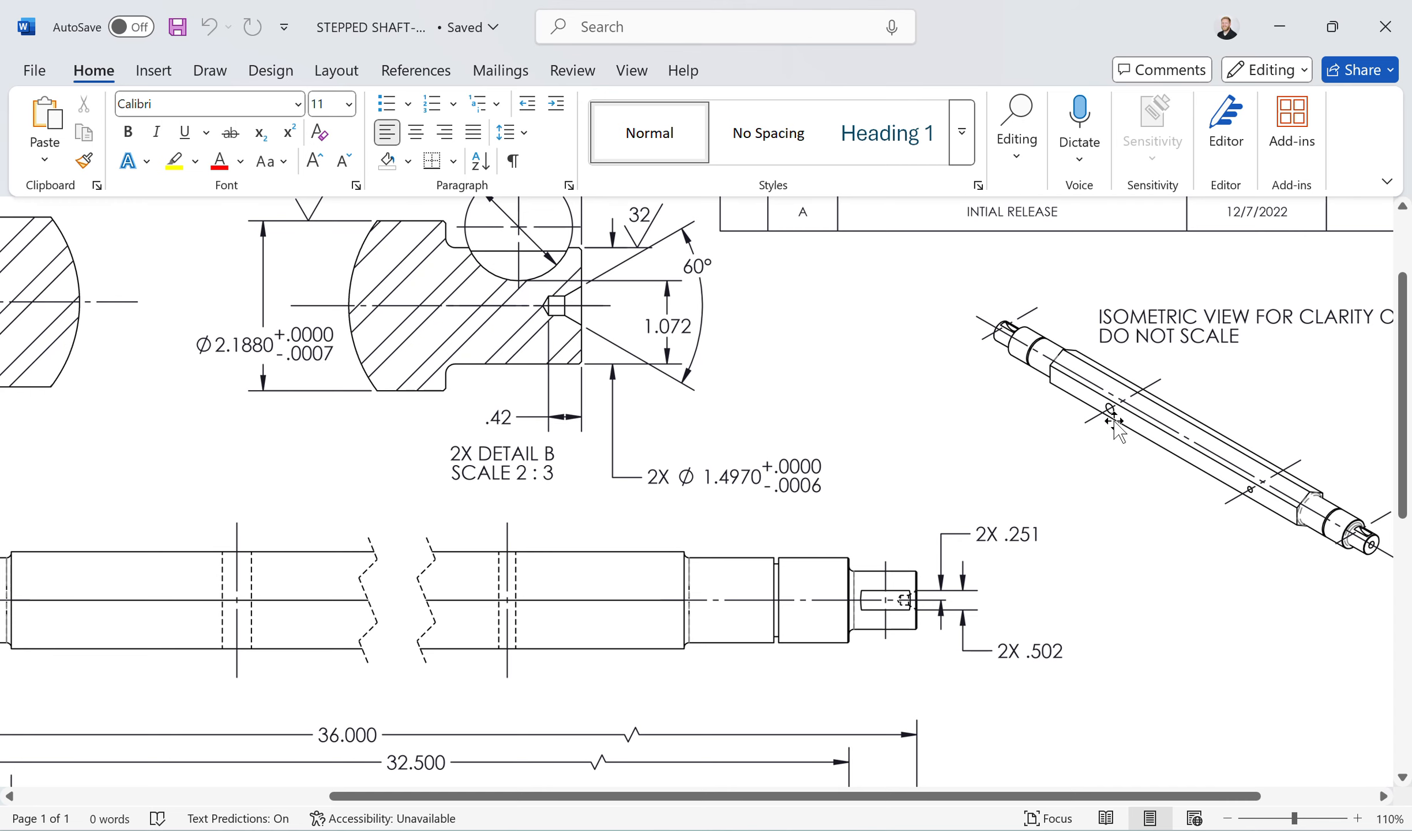
pyautogui.scroll(-5, 1114, 421)
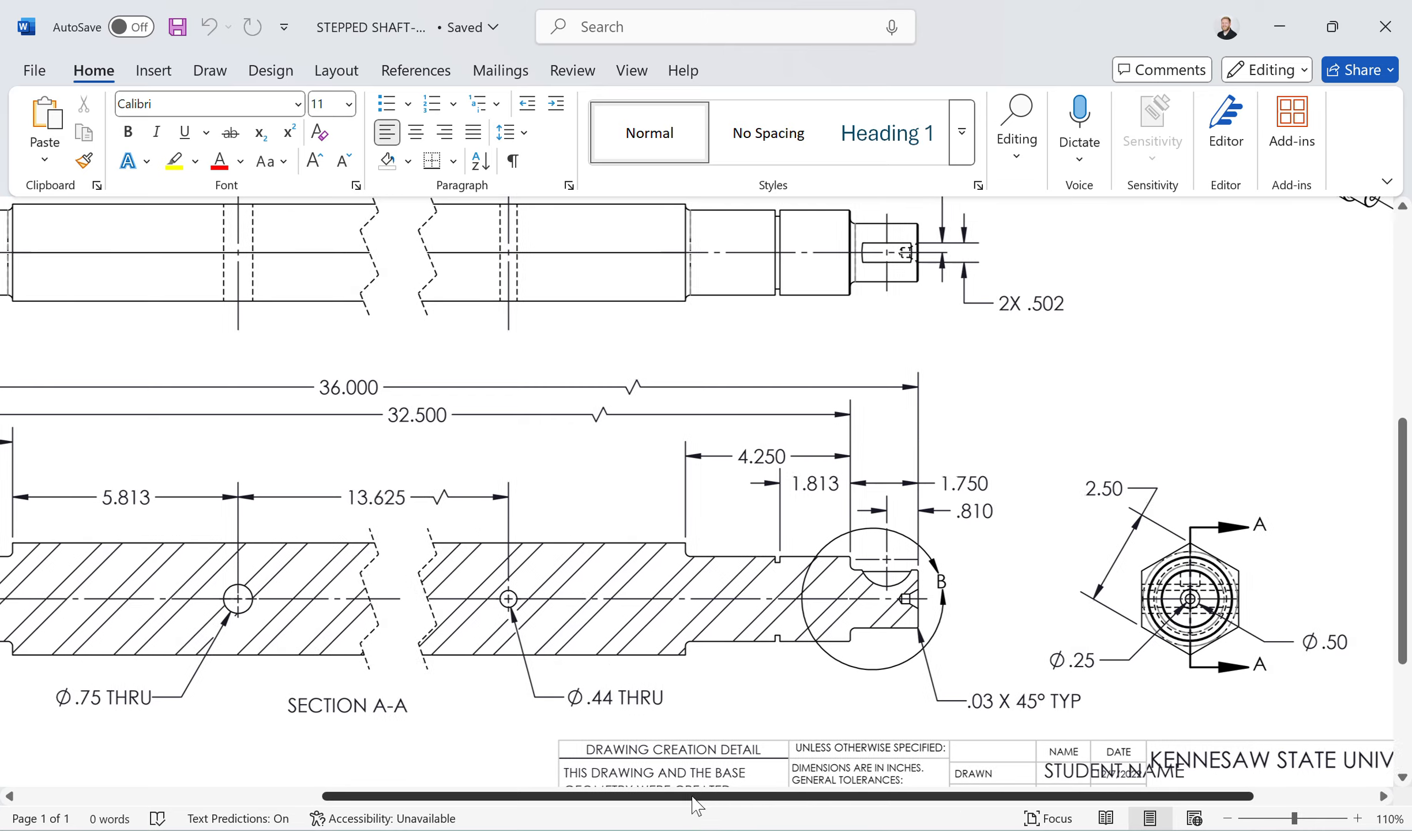
pyautogui.moveTo(697, 805); pyautogui.dragTo(561, 802)
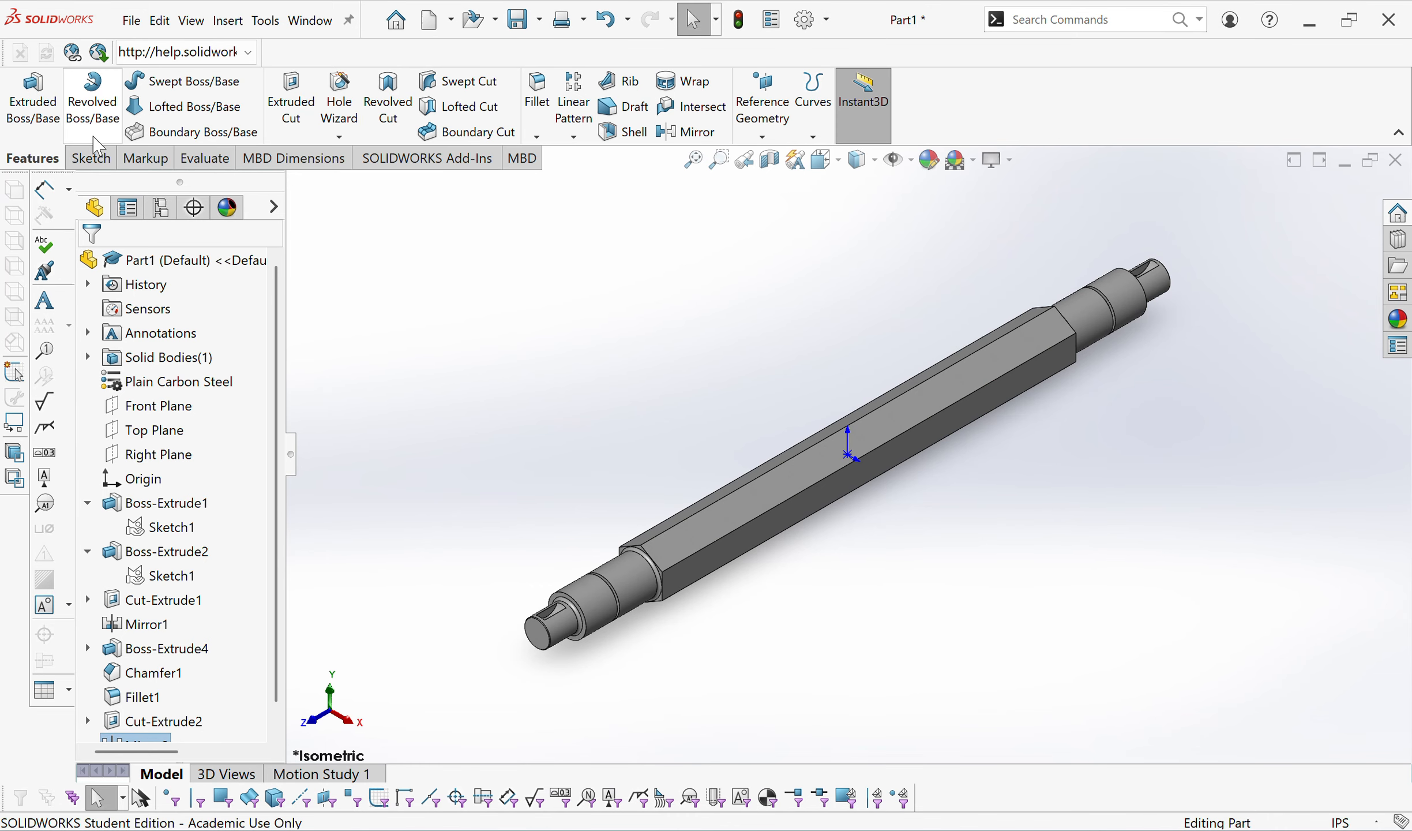
# Switch back to SOLIDWORKS and start a sketch on the hexagonal section's vertical side face.
pyautogui.click(91, 158)
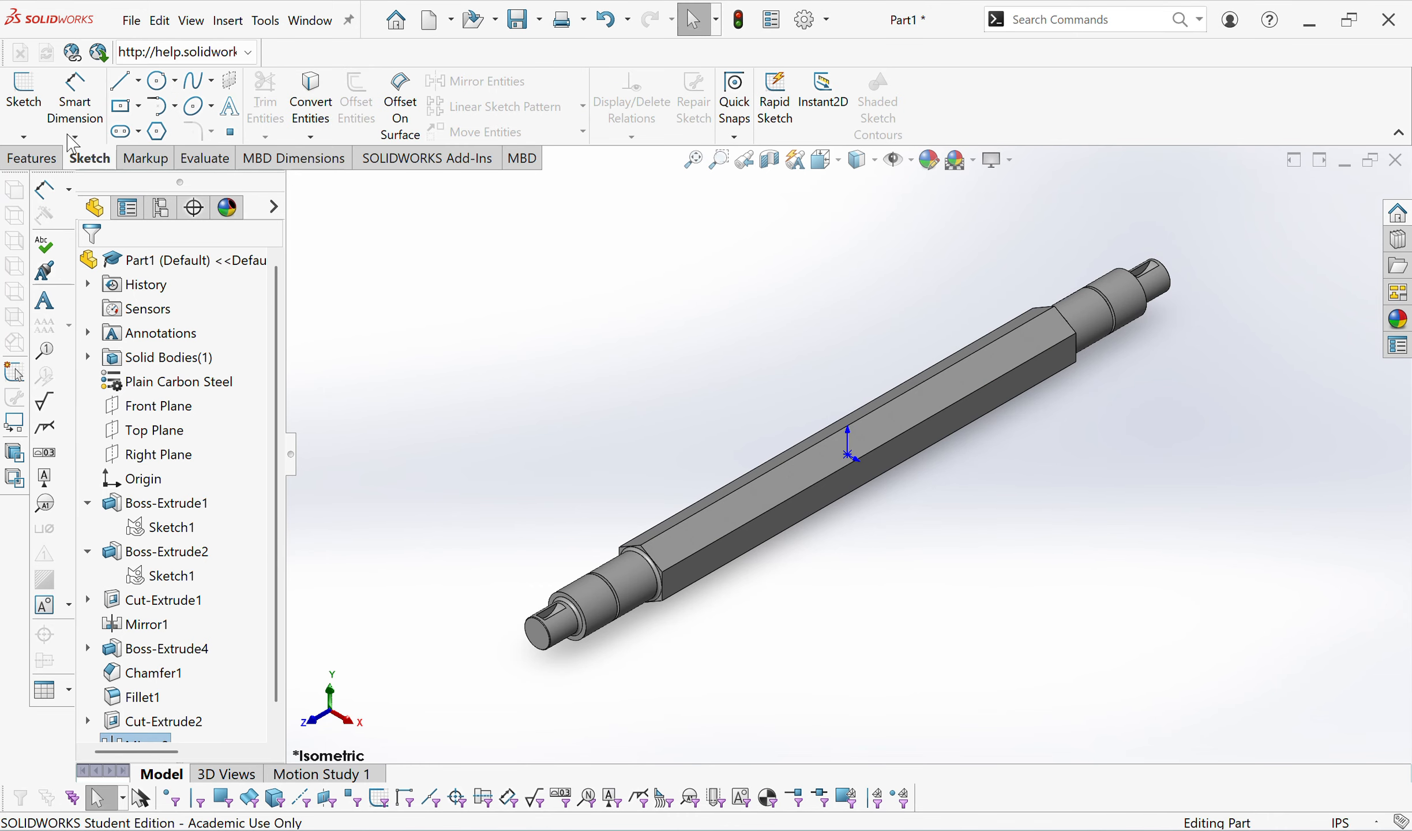
pyautogui.click(23, 98)
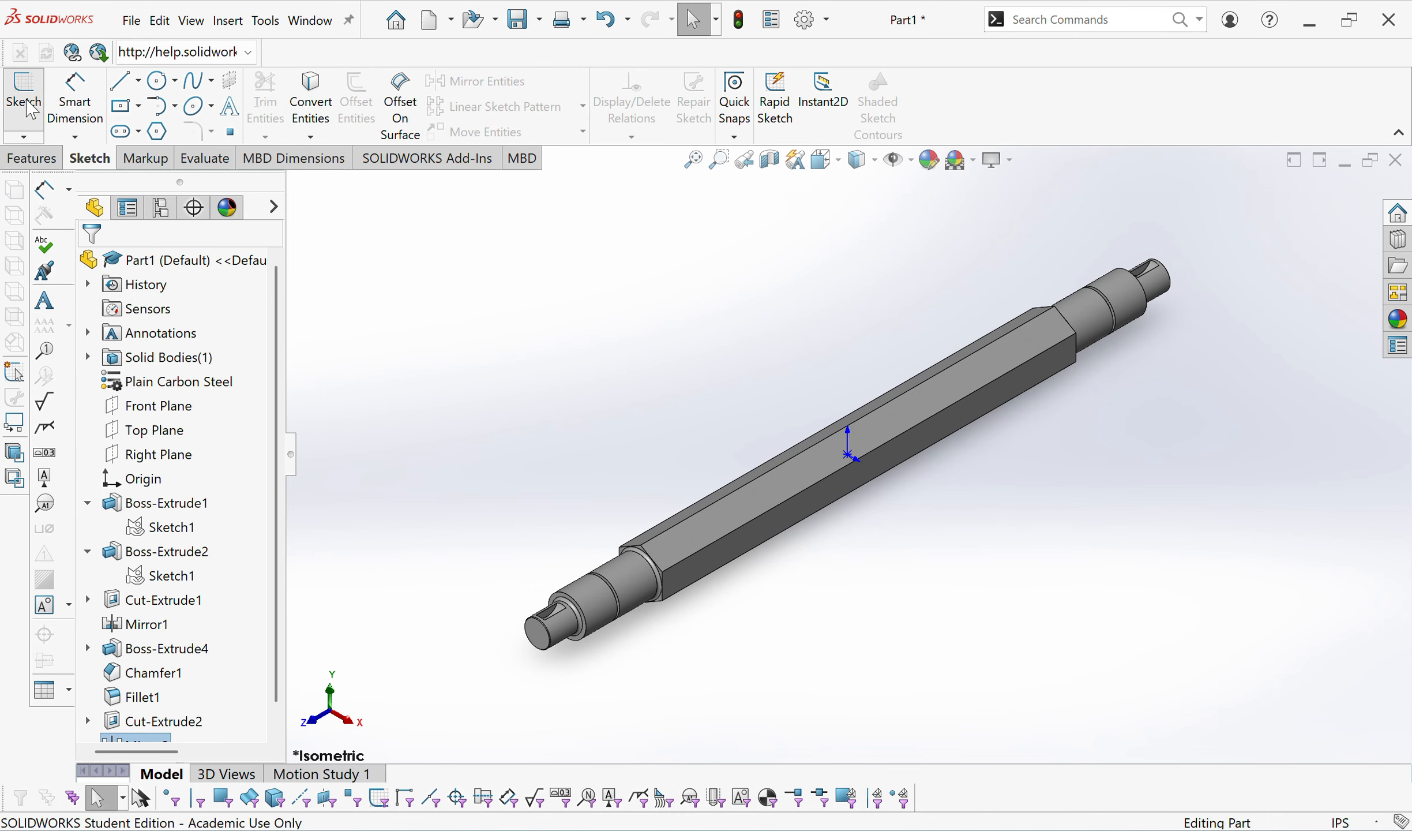
pyautogui.click(729, 548)
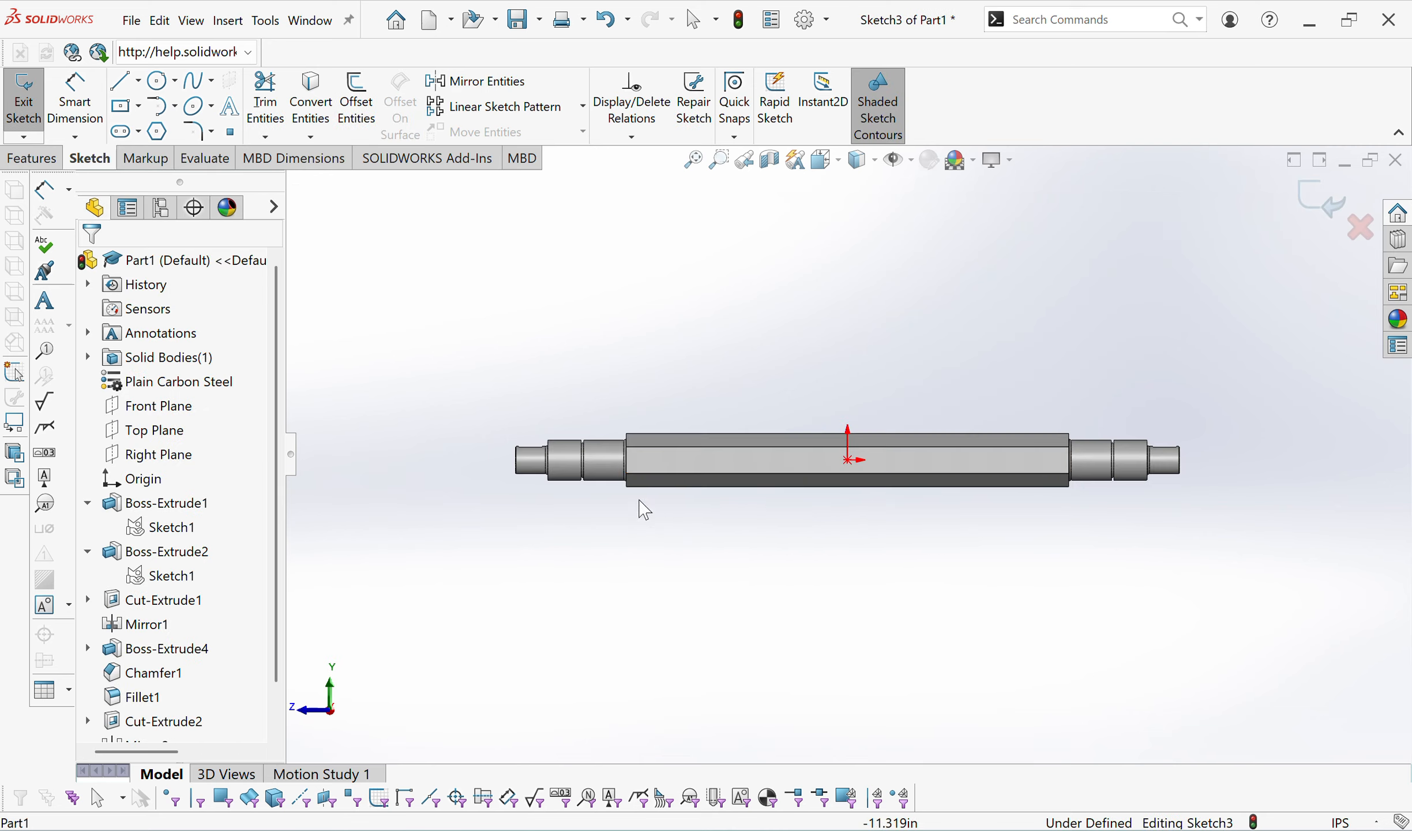
# Sketch a horizontal line about 11.69 in long from the origin towards the shaft's keyed end and convert it to construction geometry.
pyautogui.scroll(-5, 750, 462)
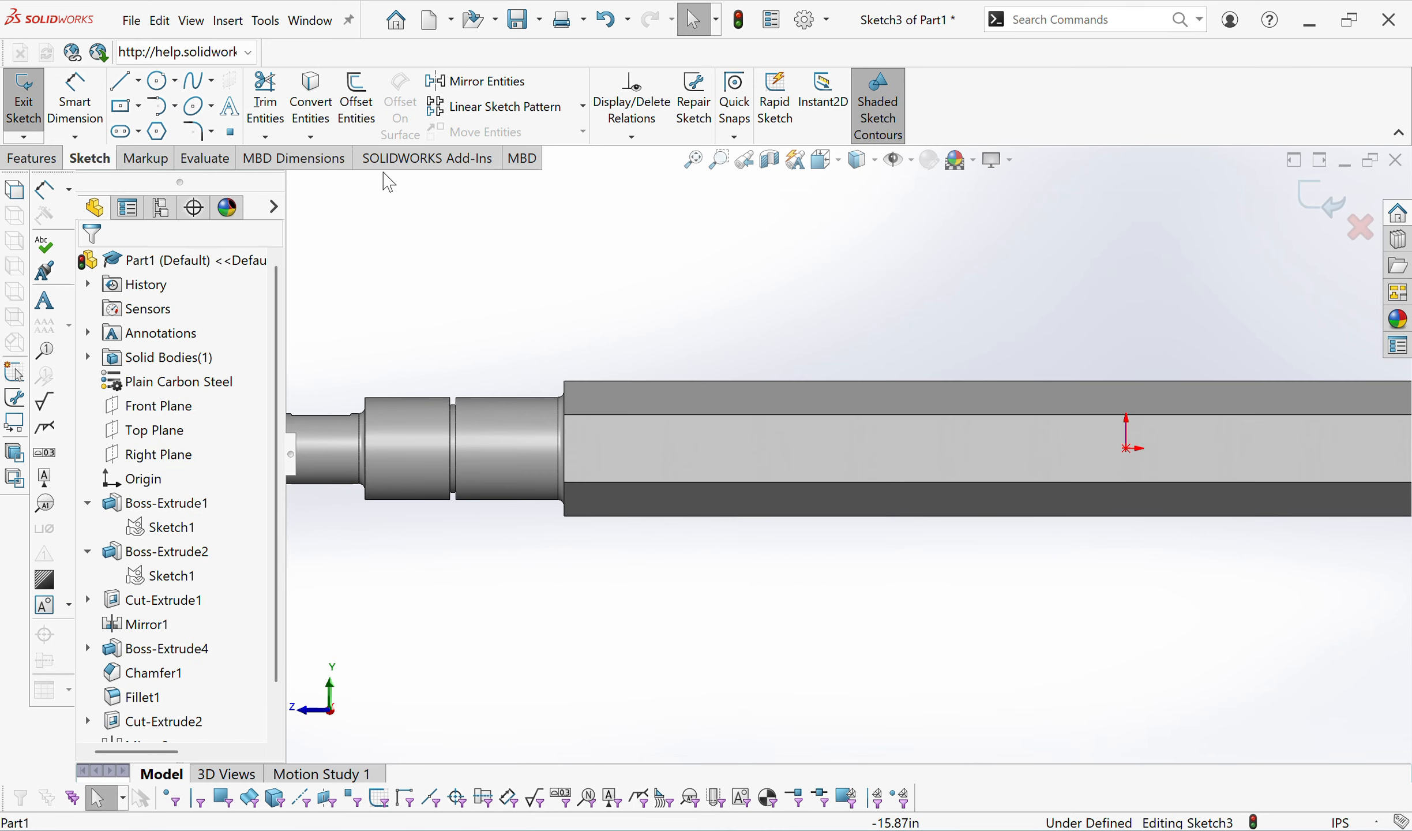
pyautogui.click(122, 80)
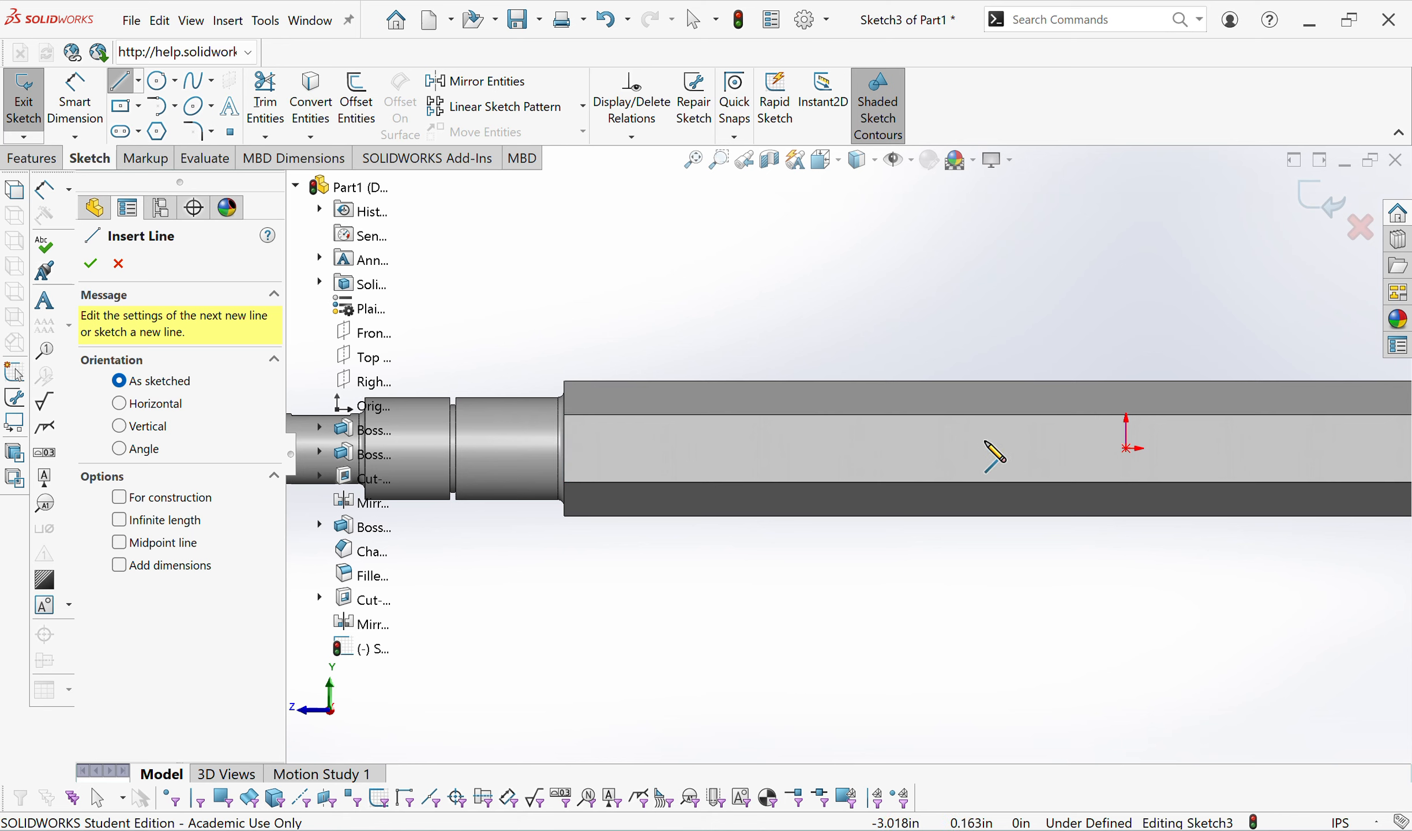
pyautogui.click(1126, 448)
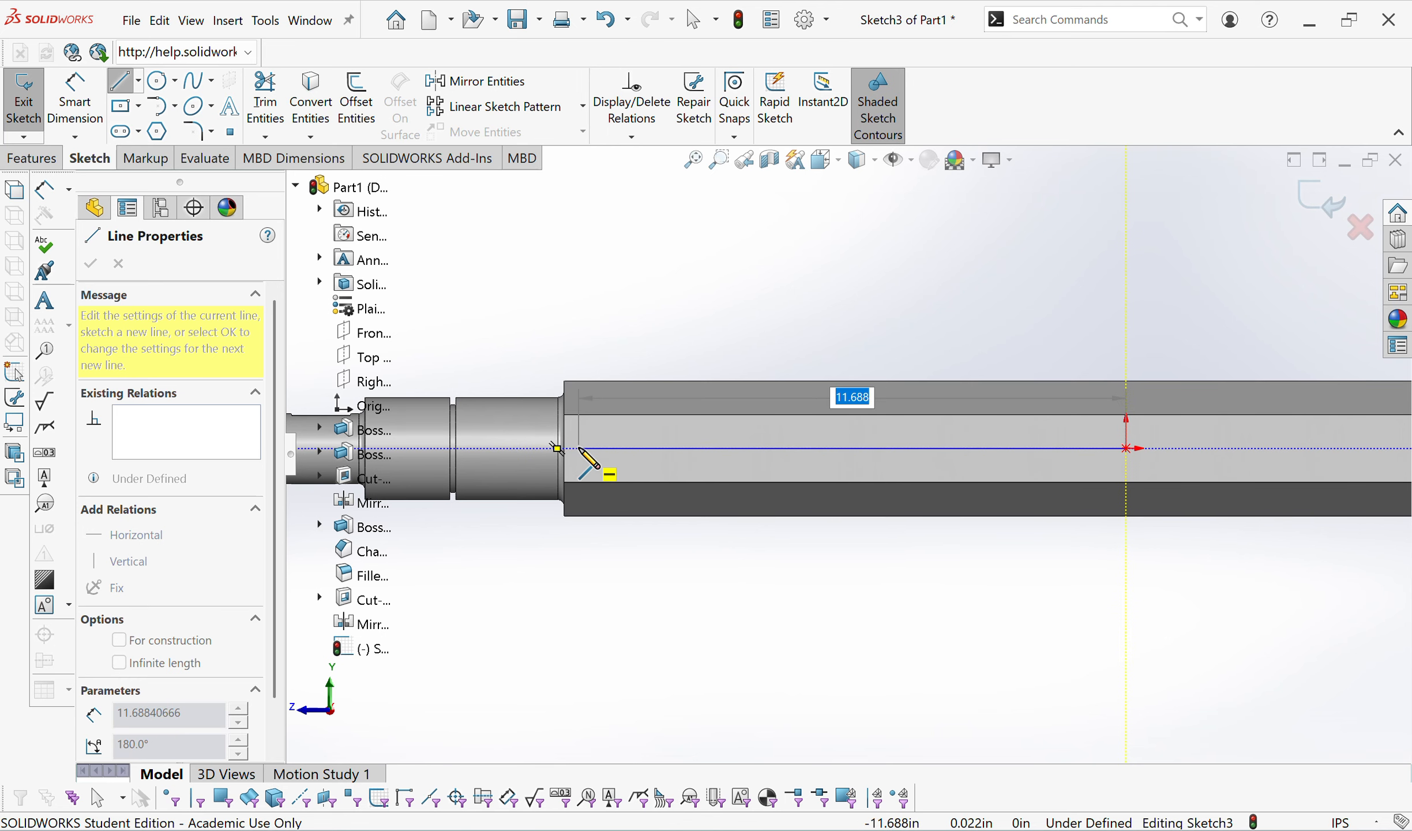
pyautogui.click(579, 448)
pyautogui.press('Escape')
pyautogui.click(636, 447)
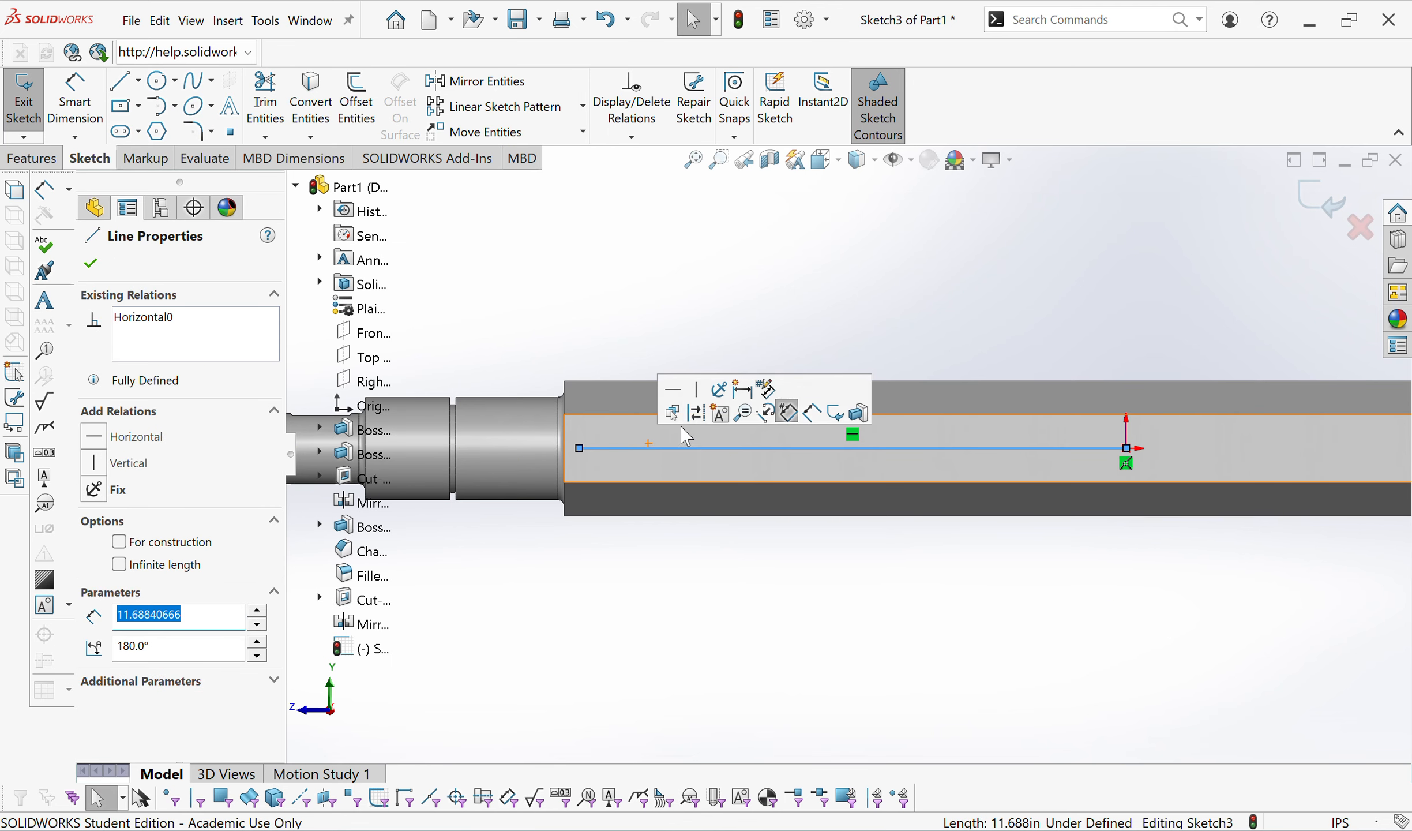
pyautogui.click(695, 413)
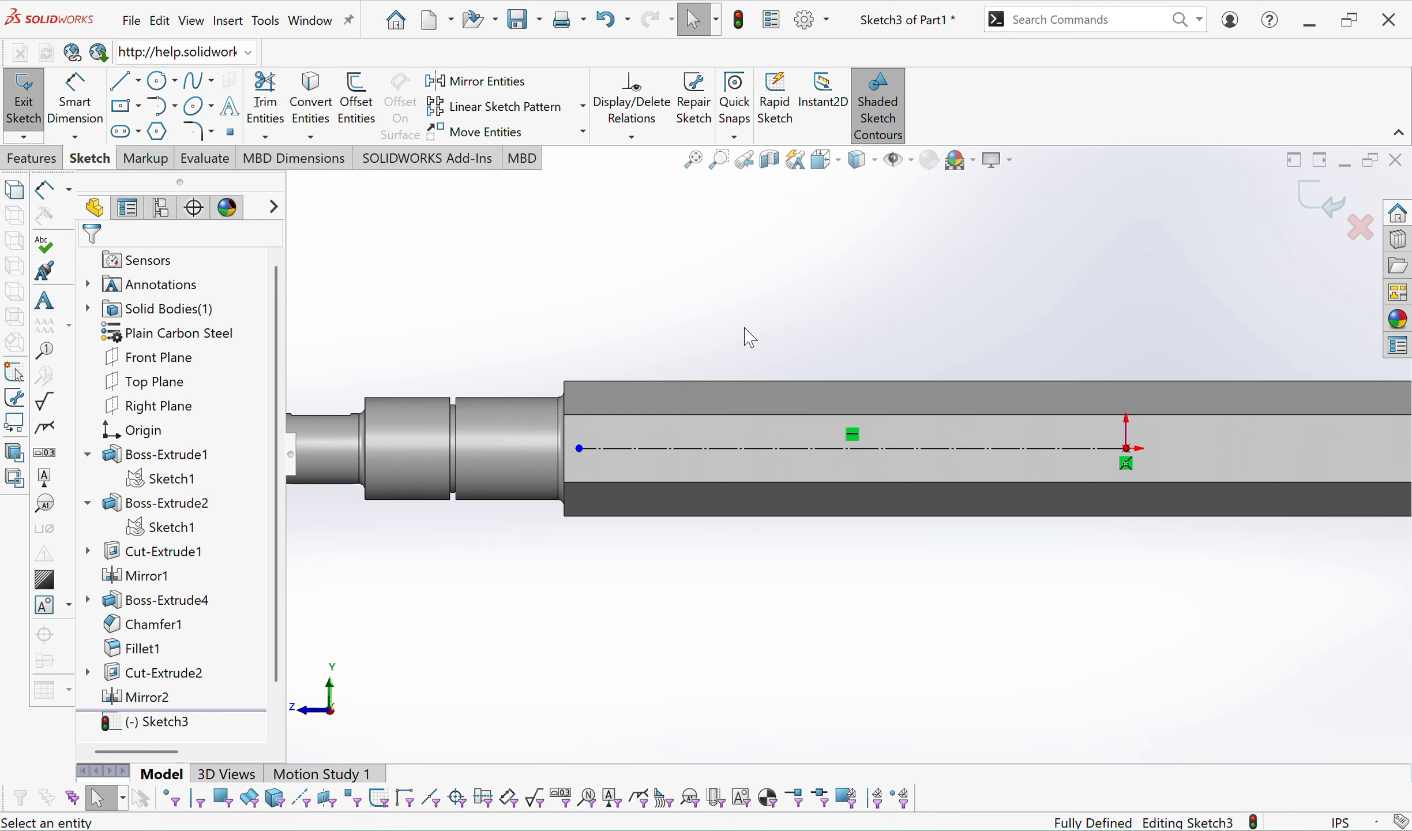
# Sketch a circle about 0.75 in in diameter centred on the construction line, about 8.93 in from the origin.
pyautogui.click(157, 80)
pyautogui.click(687, 449)
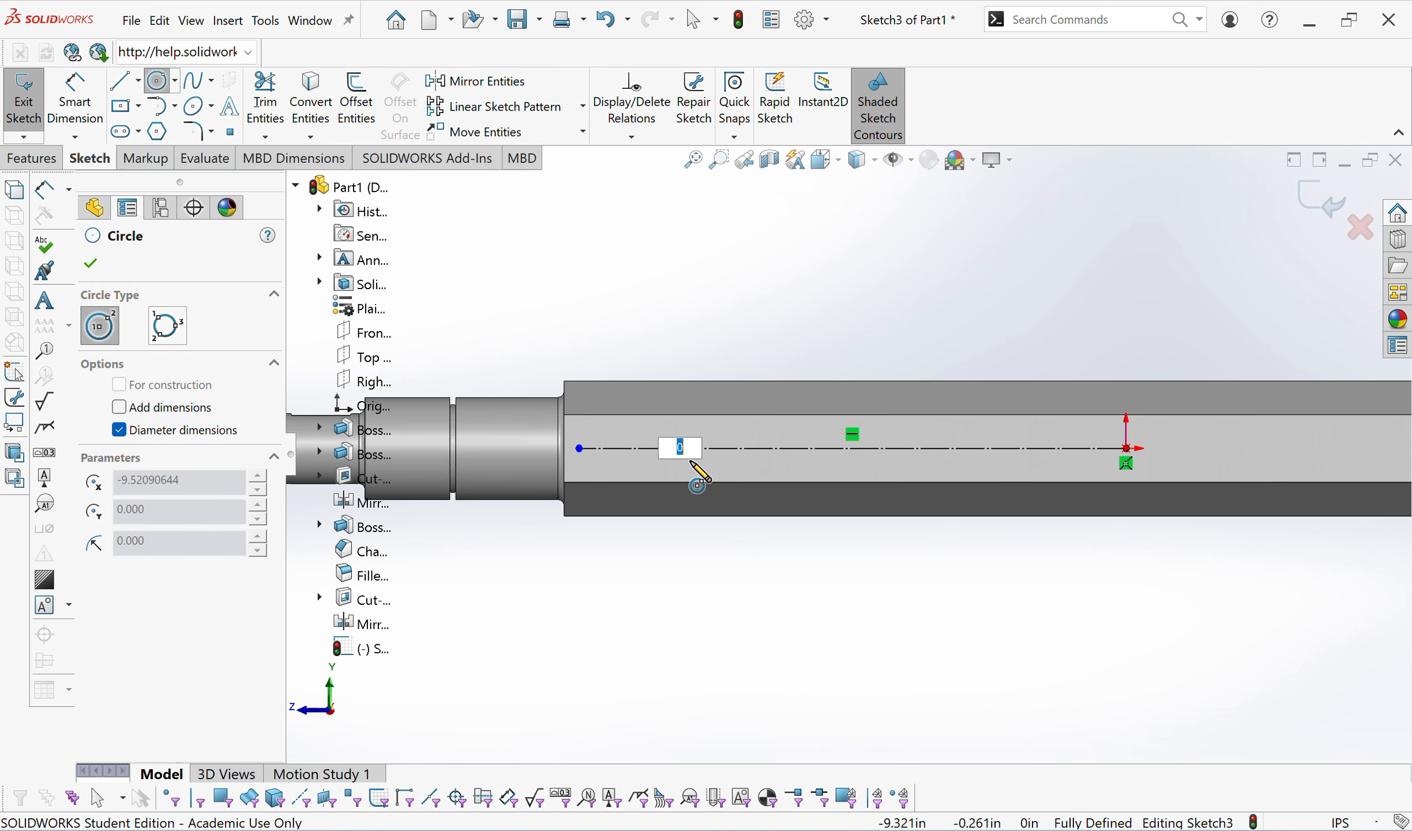
pyautogui.click(712, 473)
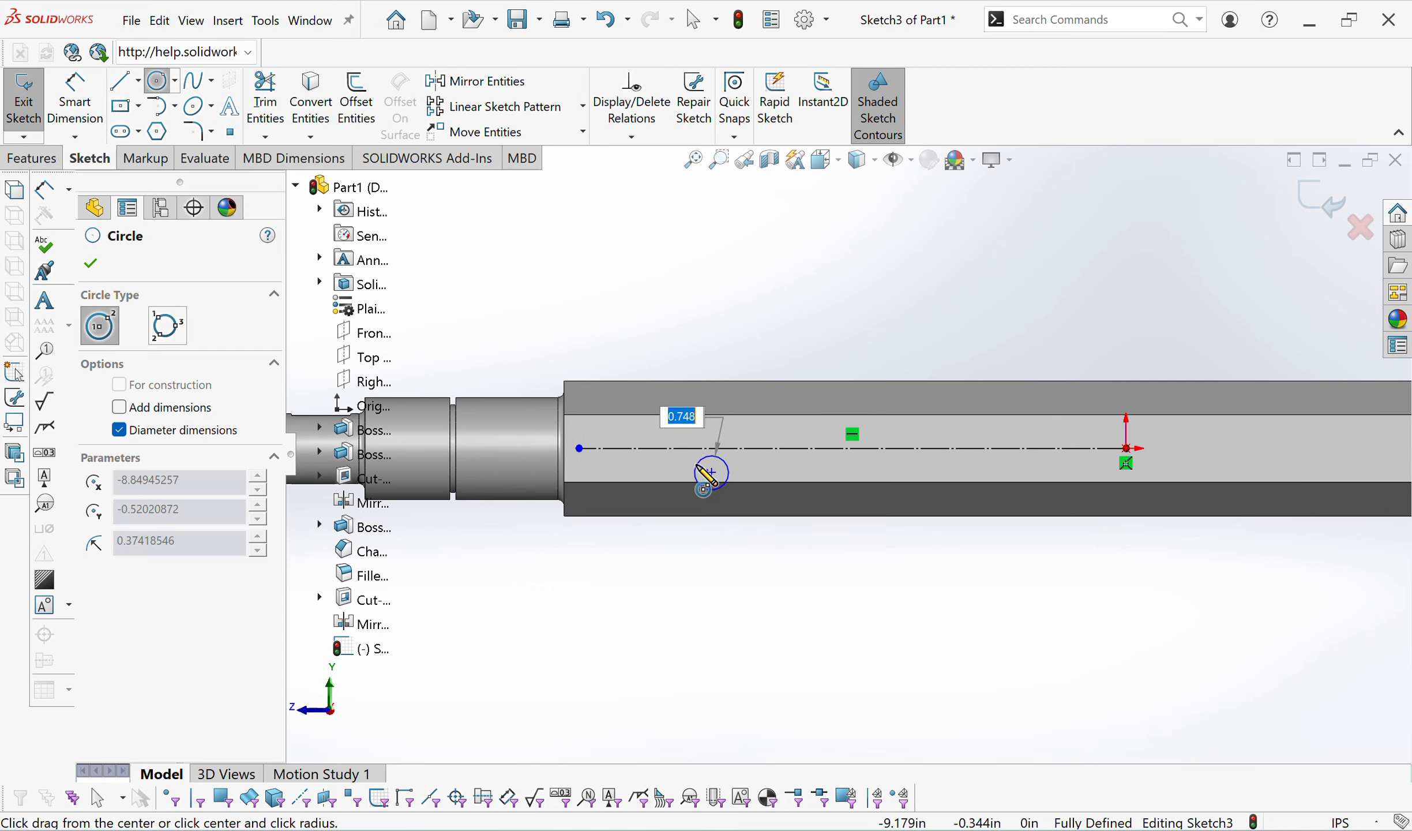
pyautogui.click(696, 465)
pyautogui.press('Escape')
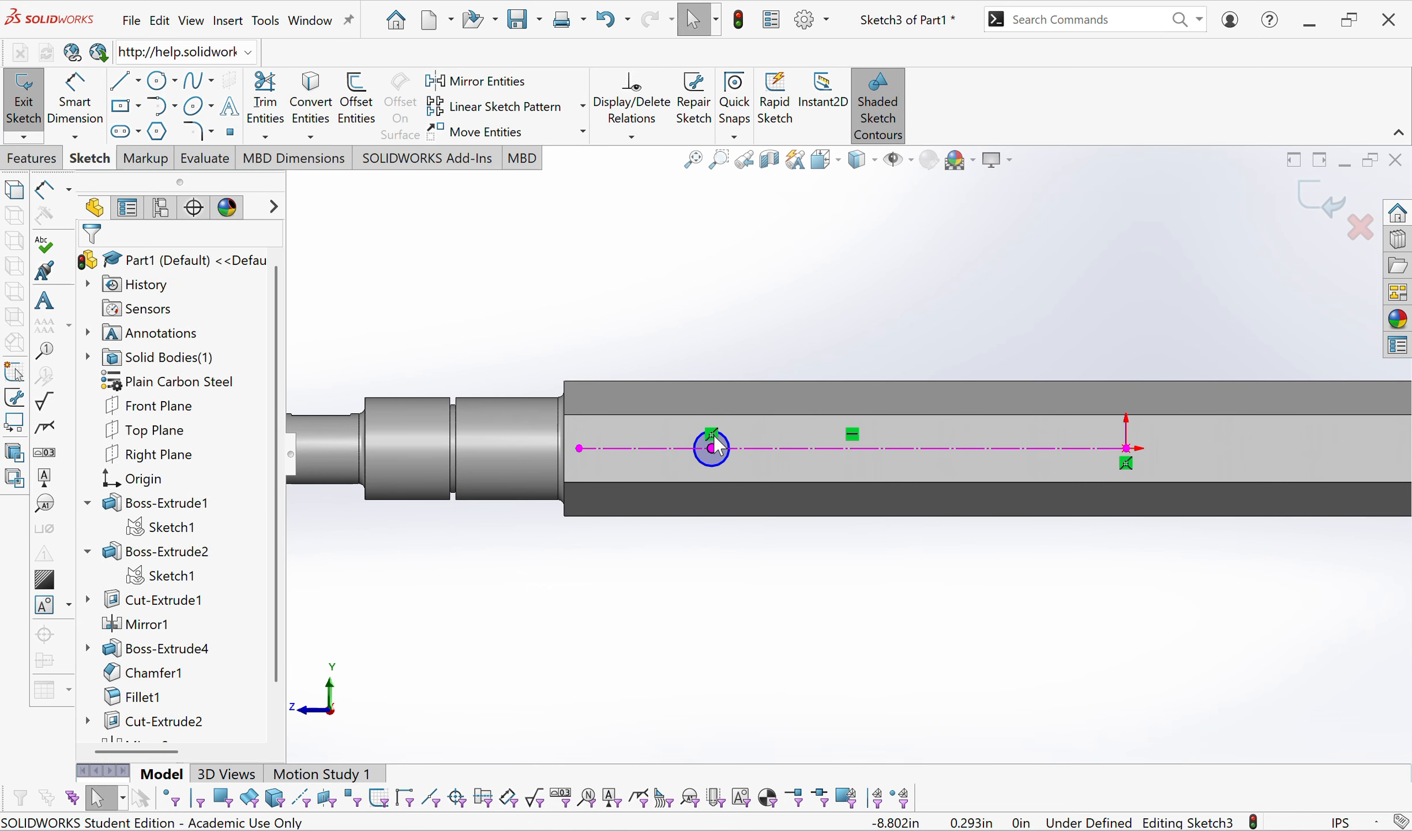
pyautogui.click(712, 439)
pyautogui.moveTo(712, 445)
pyautogui.mouseDown()
pyautogui.moveTo(762, 449)
pyautogui.moveTo(709, 451)
pyautogui.mouseUp()
pyautogui.click(699, 301)
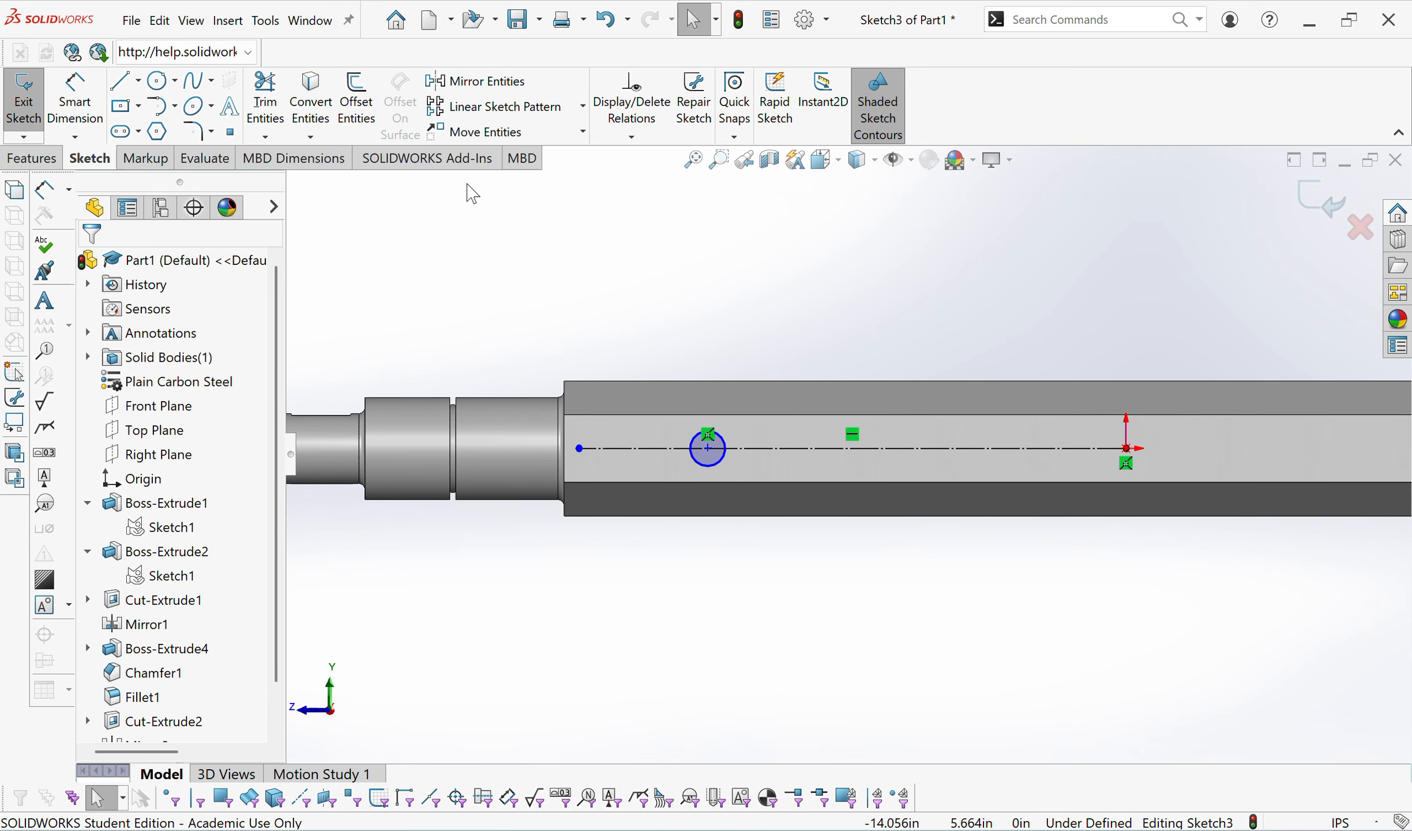
# Dimension the circle's diameter as 0.75 in.
pyautogui.click(91, 83)
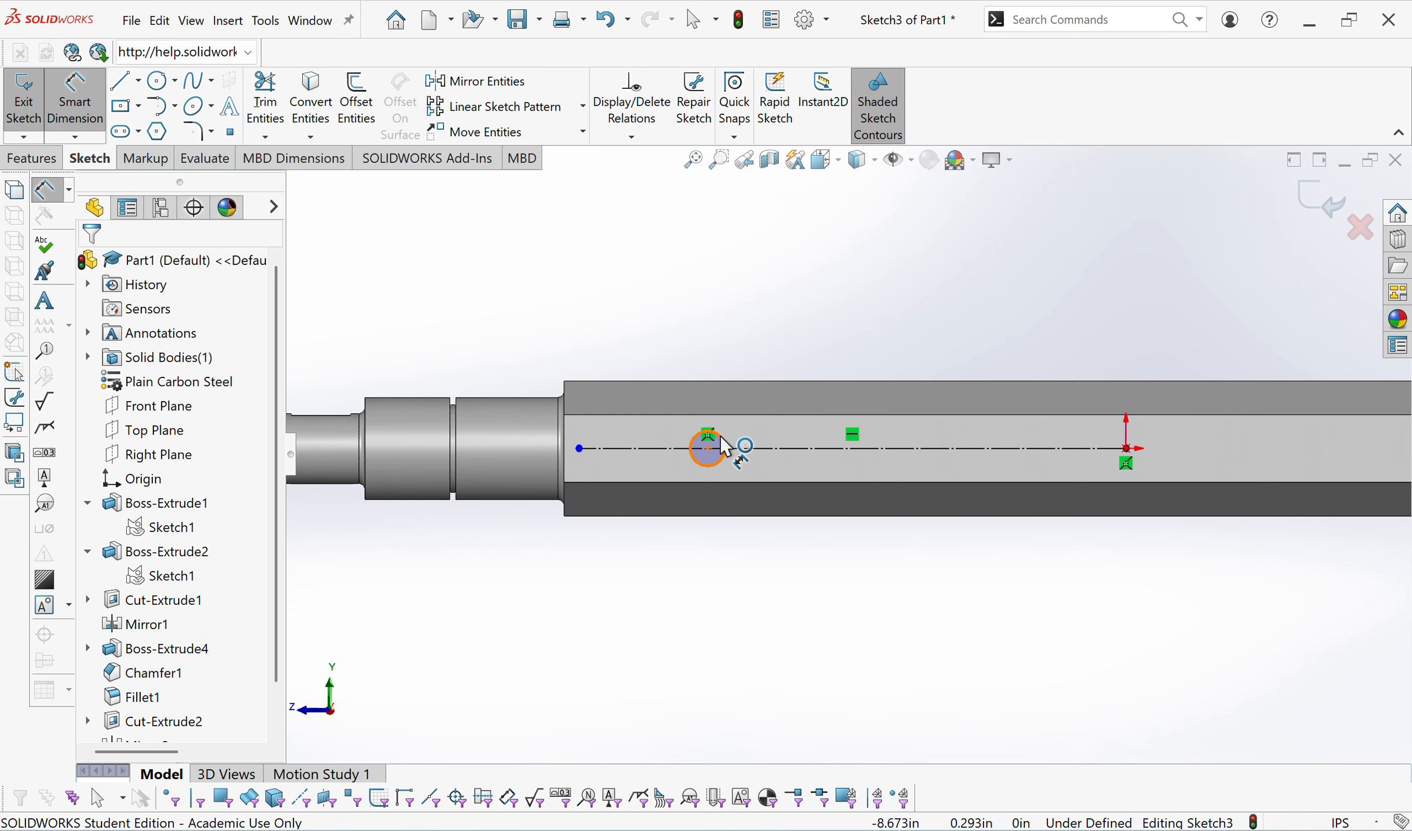
pyautogui.click(720, 434)
pyautogui.click(773, 331)
pyautogui.write('.')
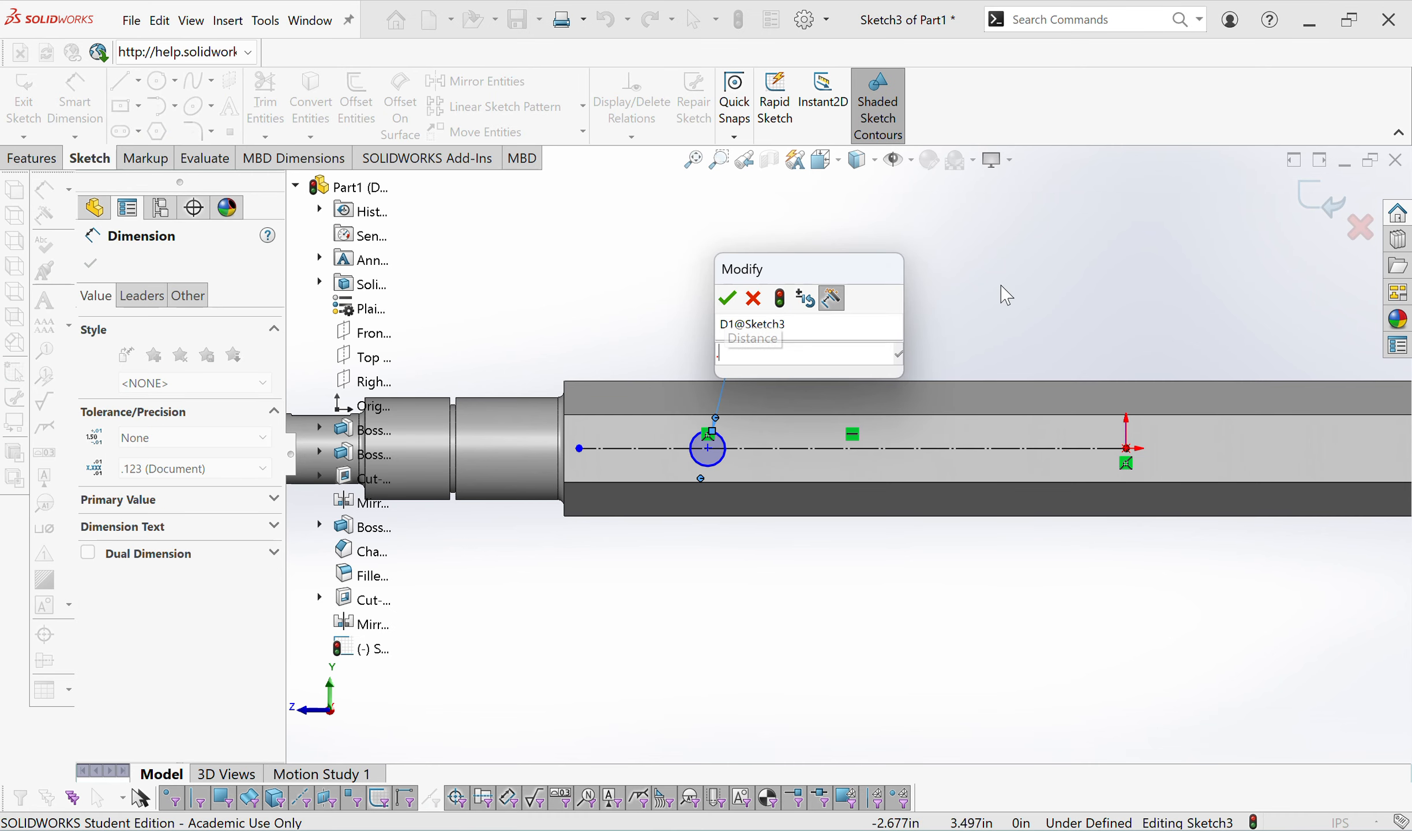
pyautogui.write('75')
pyautogui.press('Return')
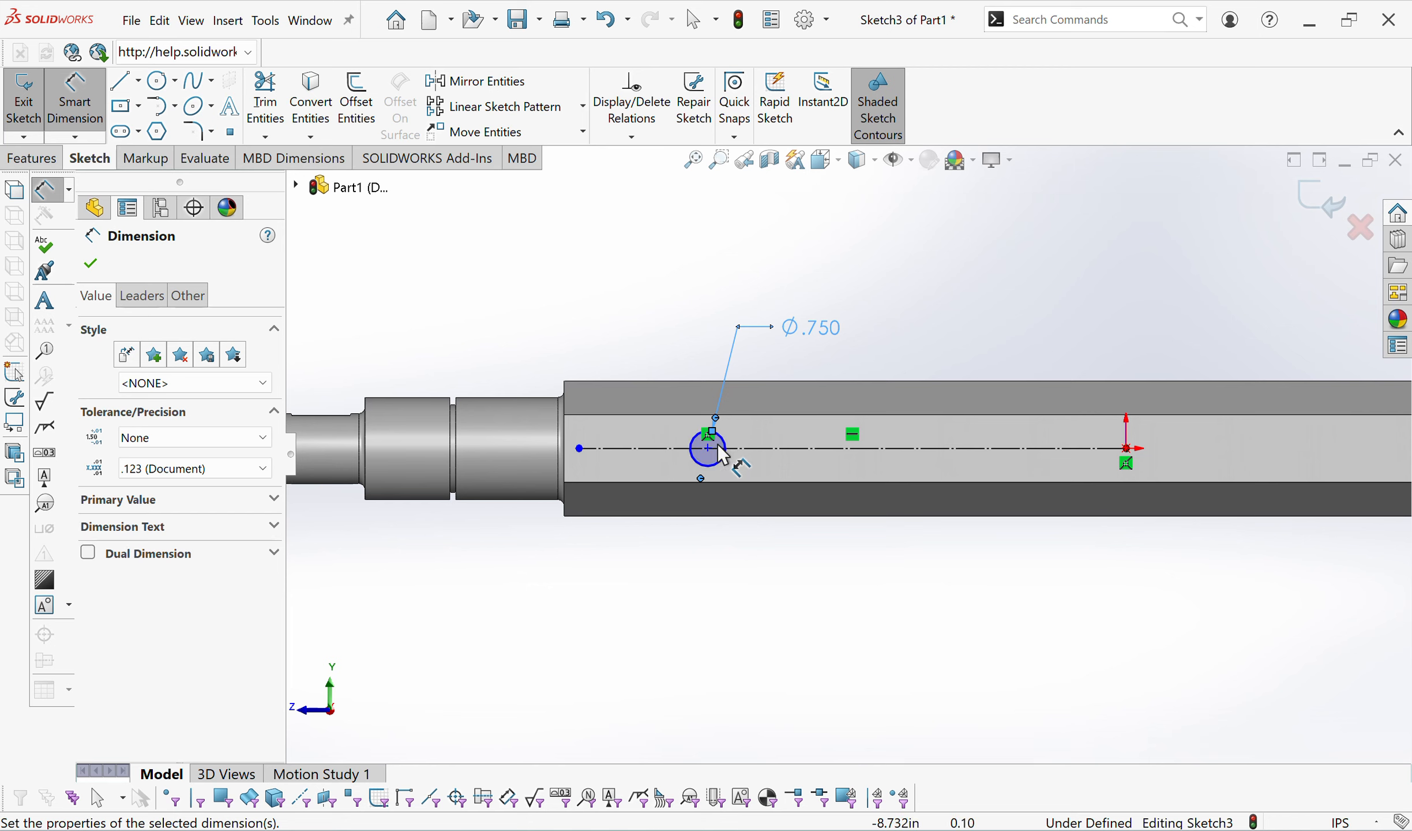
# Check the Word drawing and dimension the circle's centre 5.813 in from the nearer end edge of the hexagonal section in SOLIDWORKS.
pyautogui.click(708, 448)
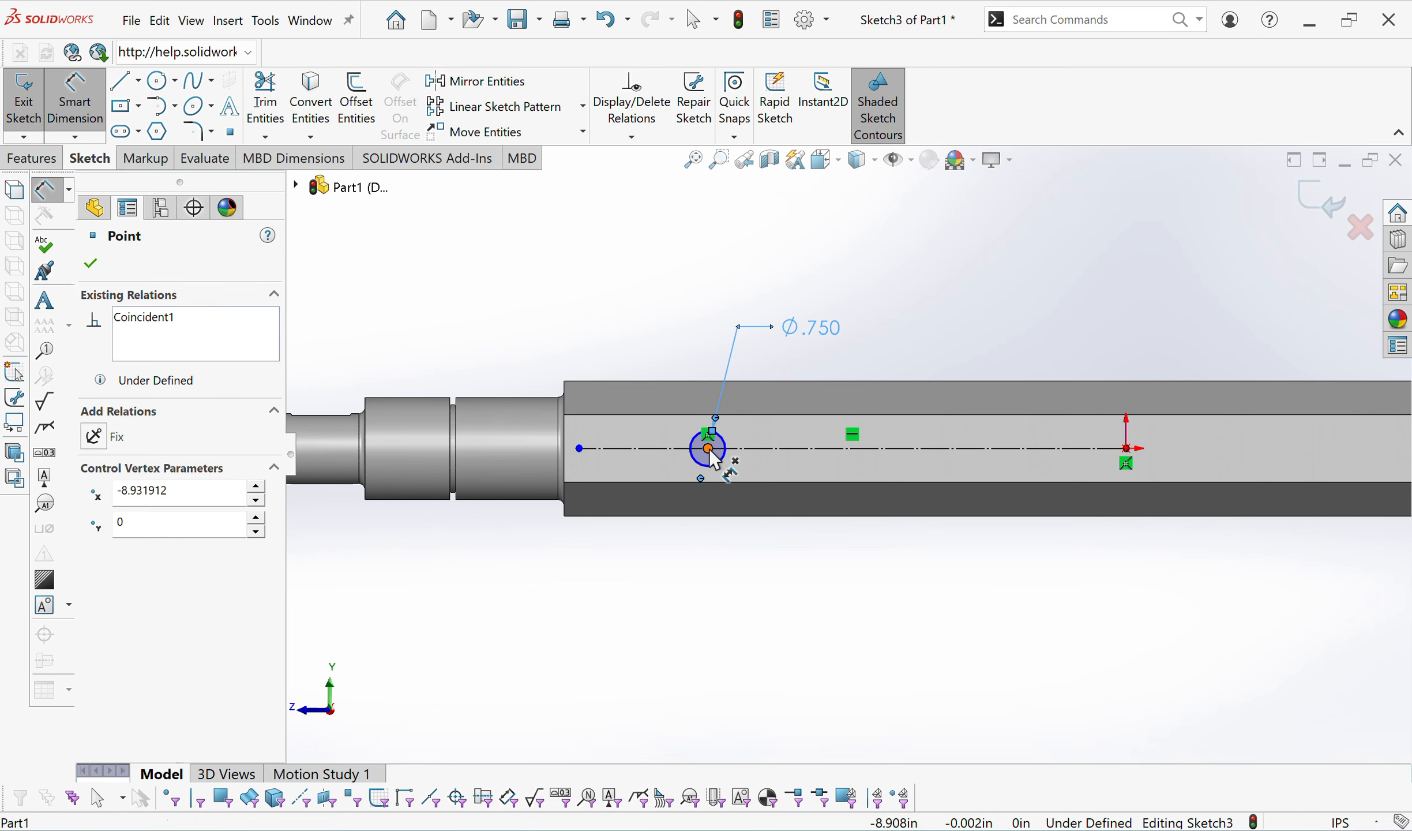
pyautogui.click(569, 432)
pyautogui.click(611, 303)
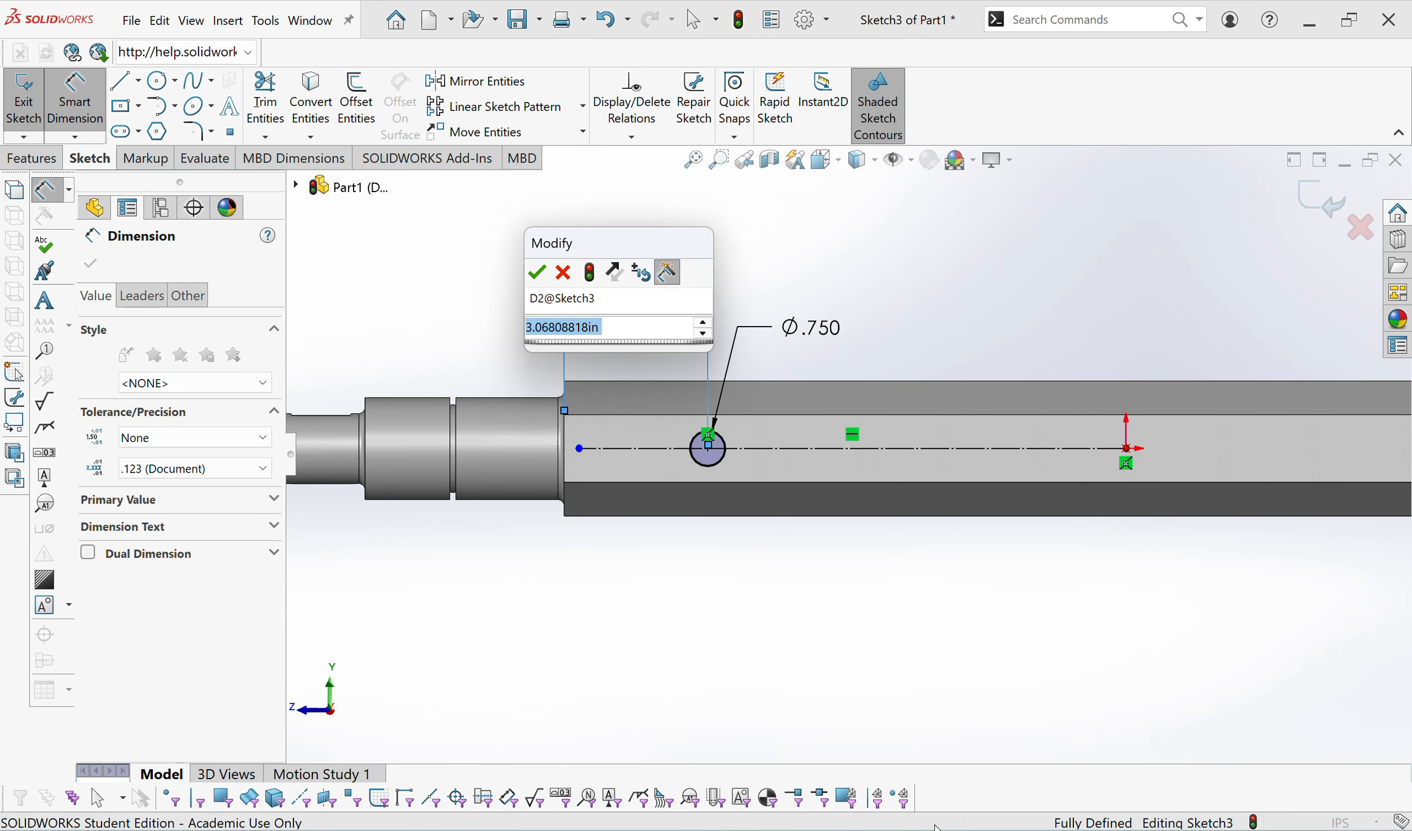
pyautogui.hotkey('alt', 'Tab')
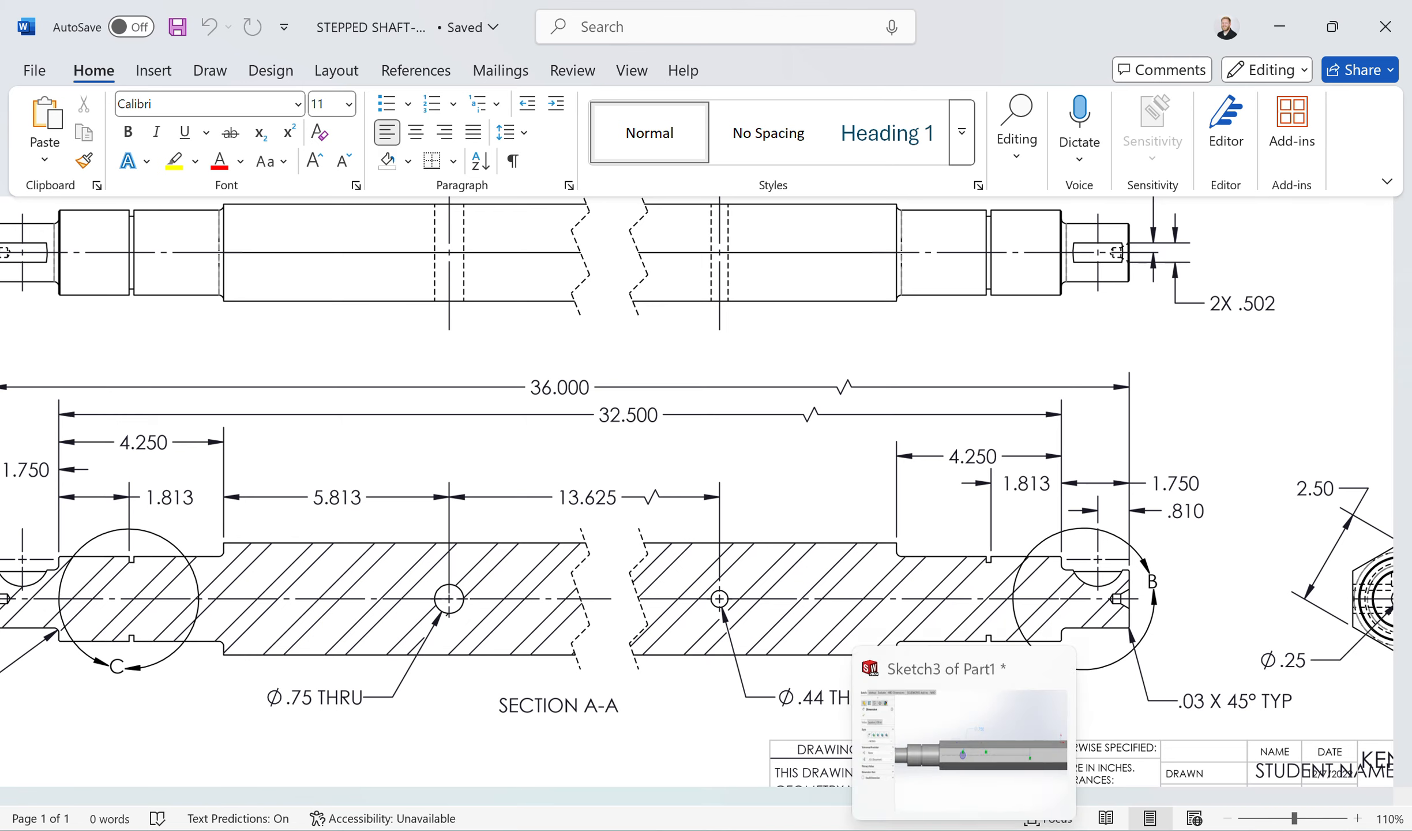
pyautogui.click(964, 829)
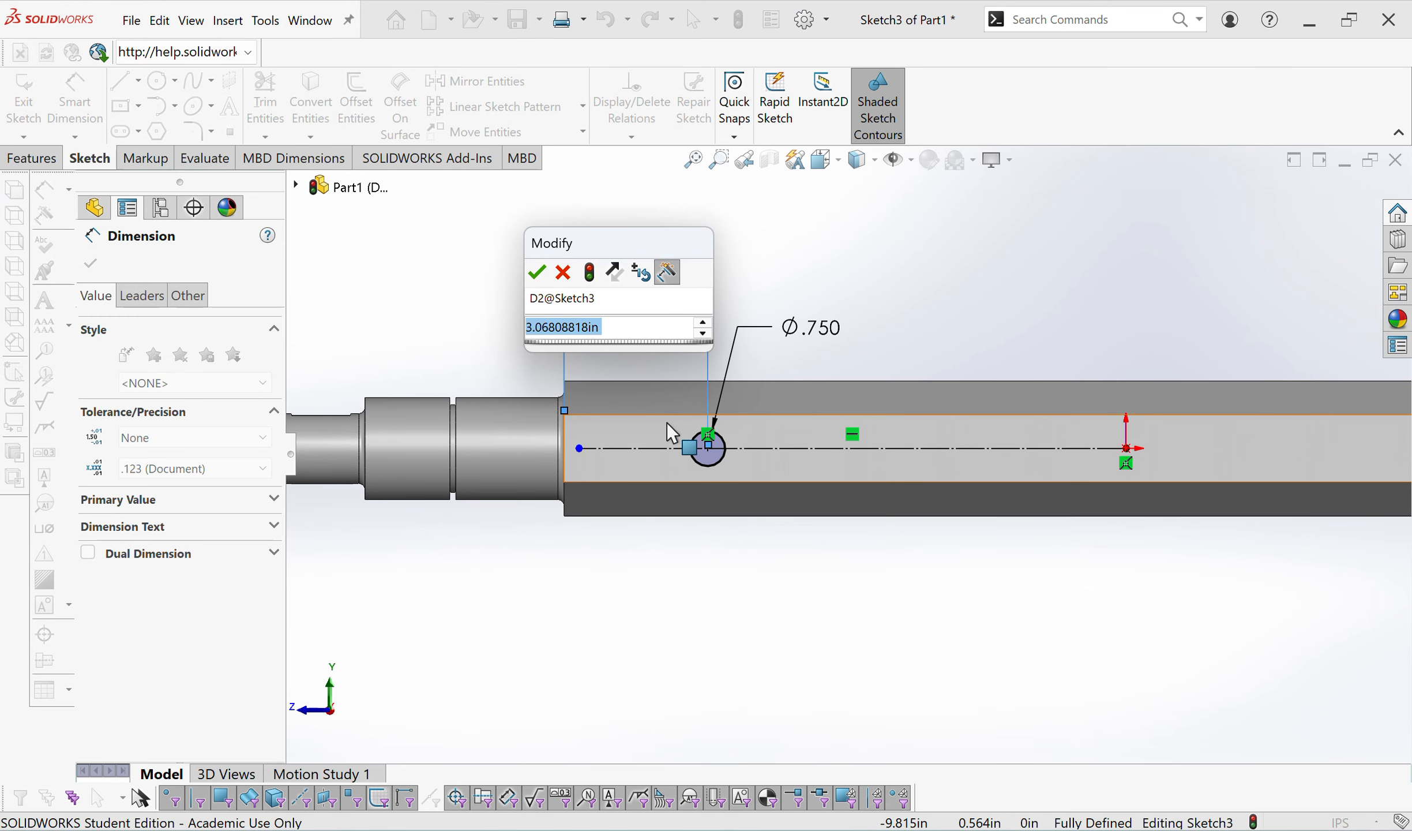
pyautogui.write('5.')
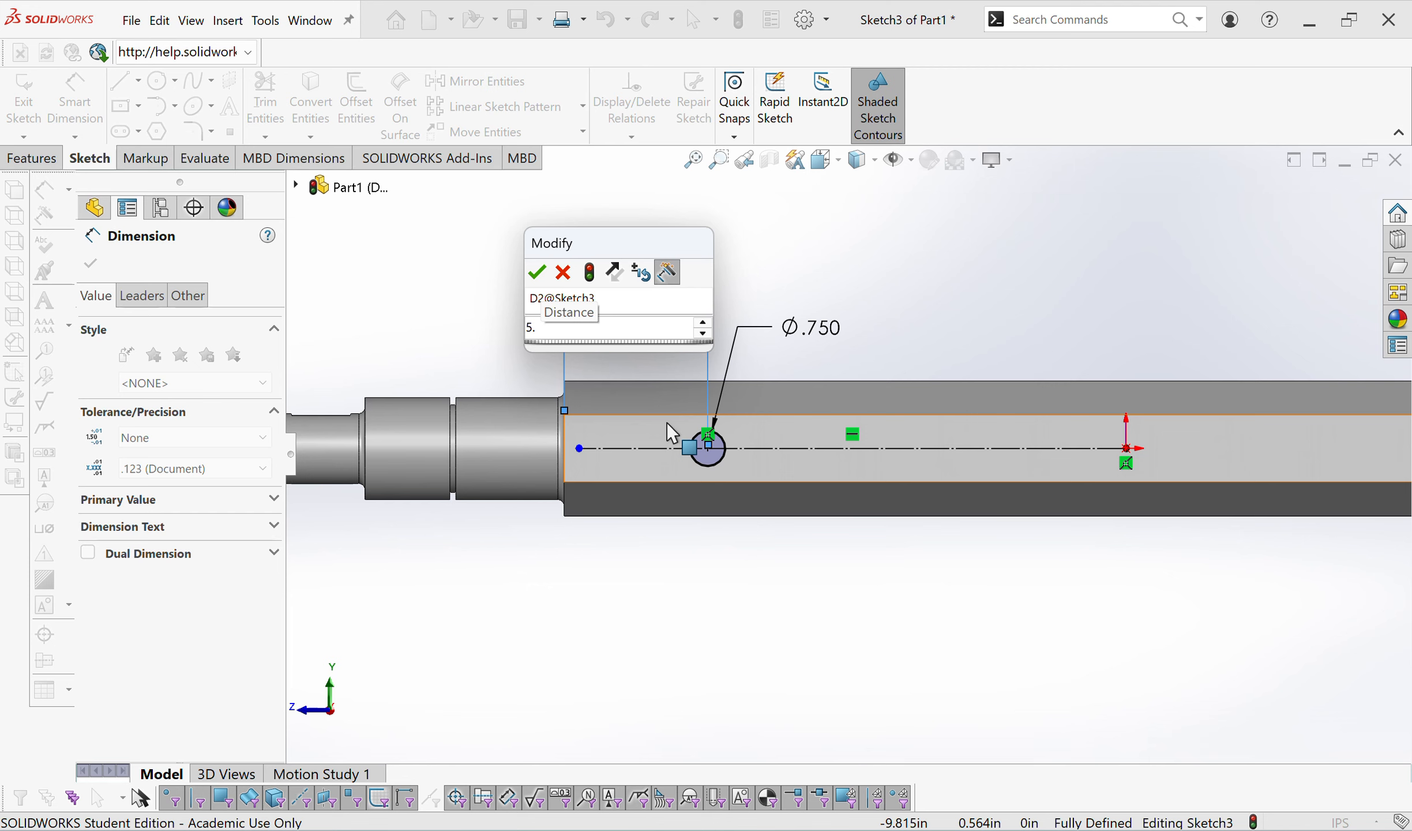
pyautogui.write('813')
pyautogui.press('Return')
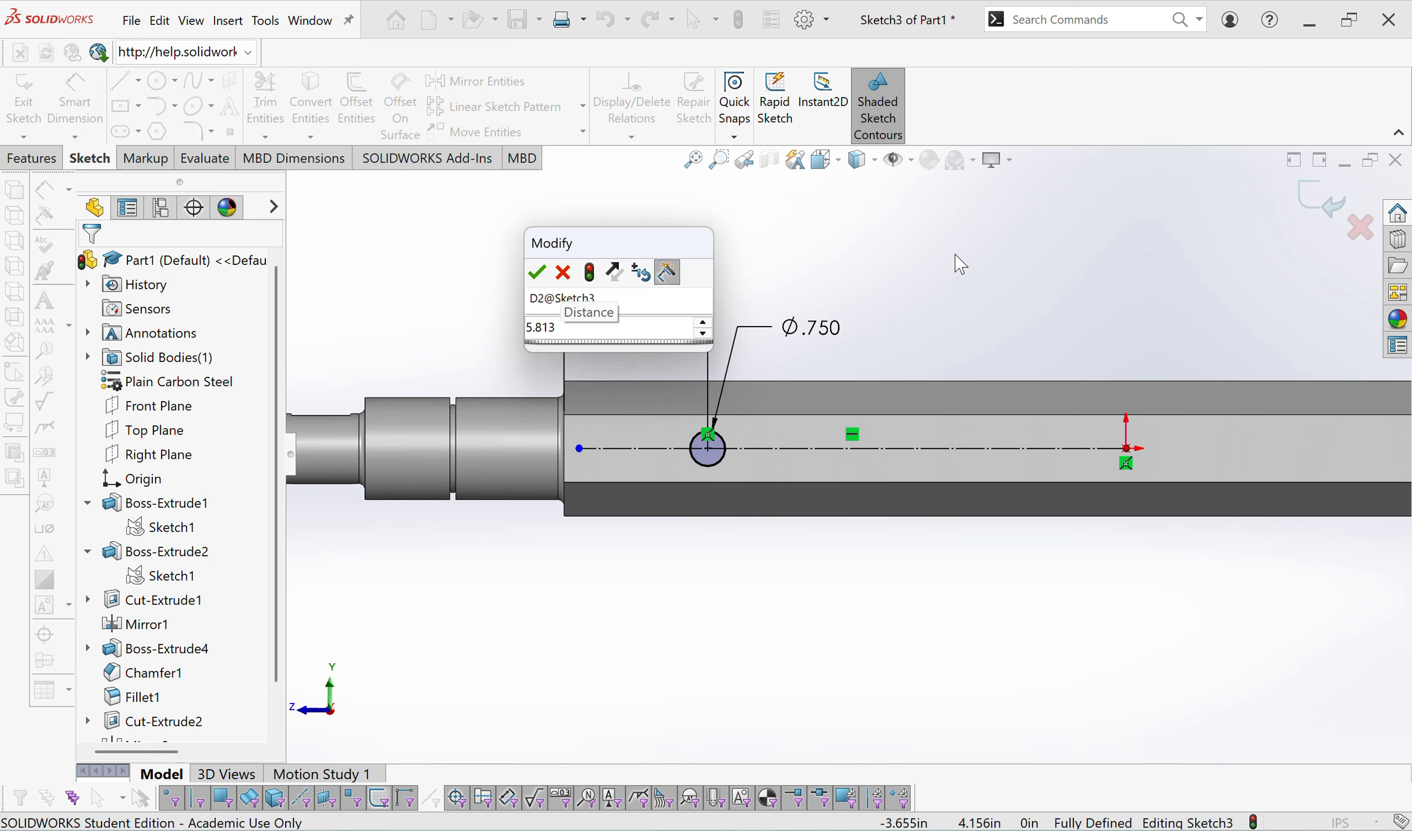
pyautogui.click(536, 272)
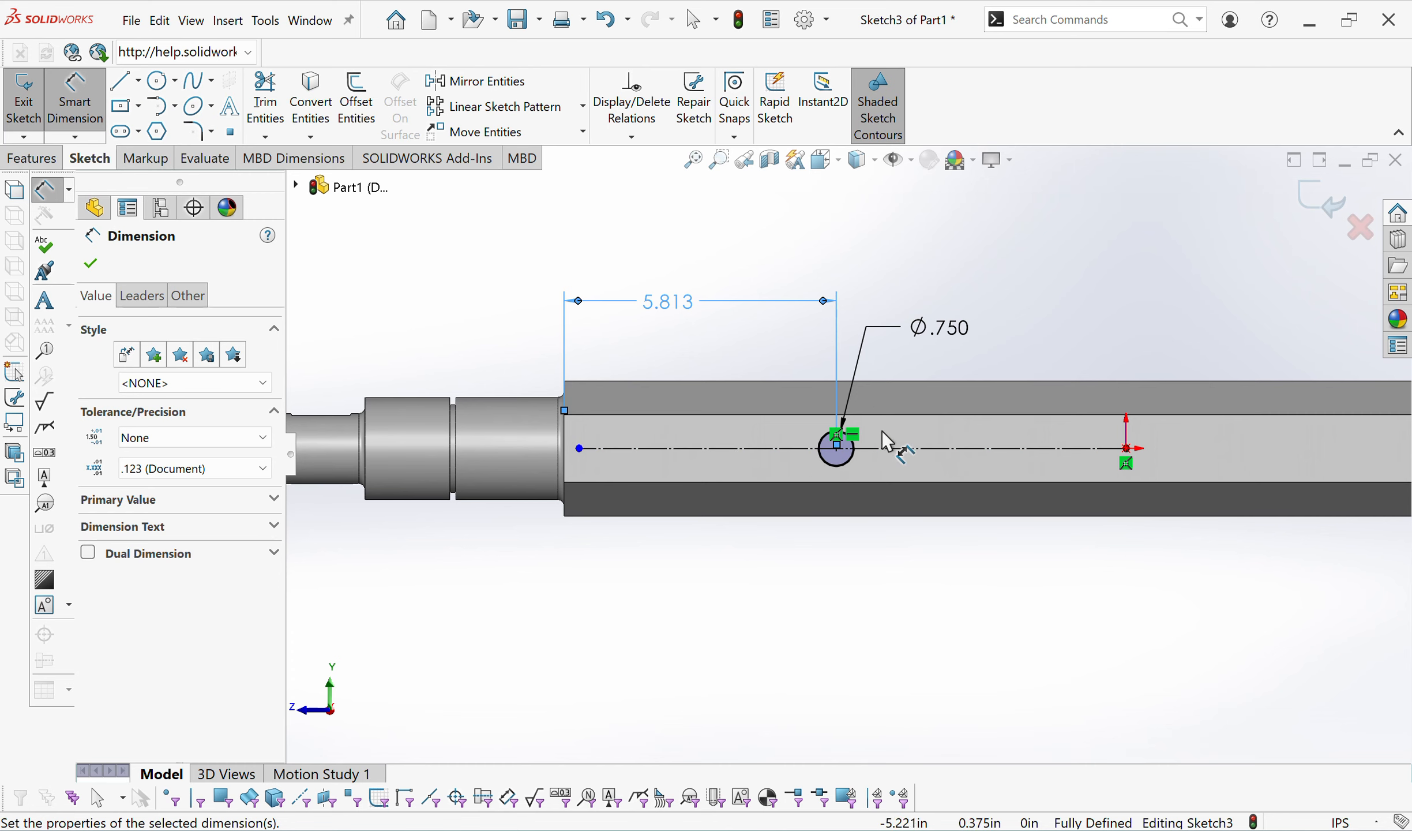
# Check the second hole in the Word drawing and sketch a circle about 1.17 in in diameter on the hexagonal face, on the origin's opposite side.
pyautogui.scroll(3, 1145, 433)
pyautogui.scroll(-1, 1167, 442)
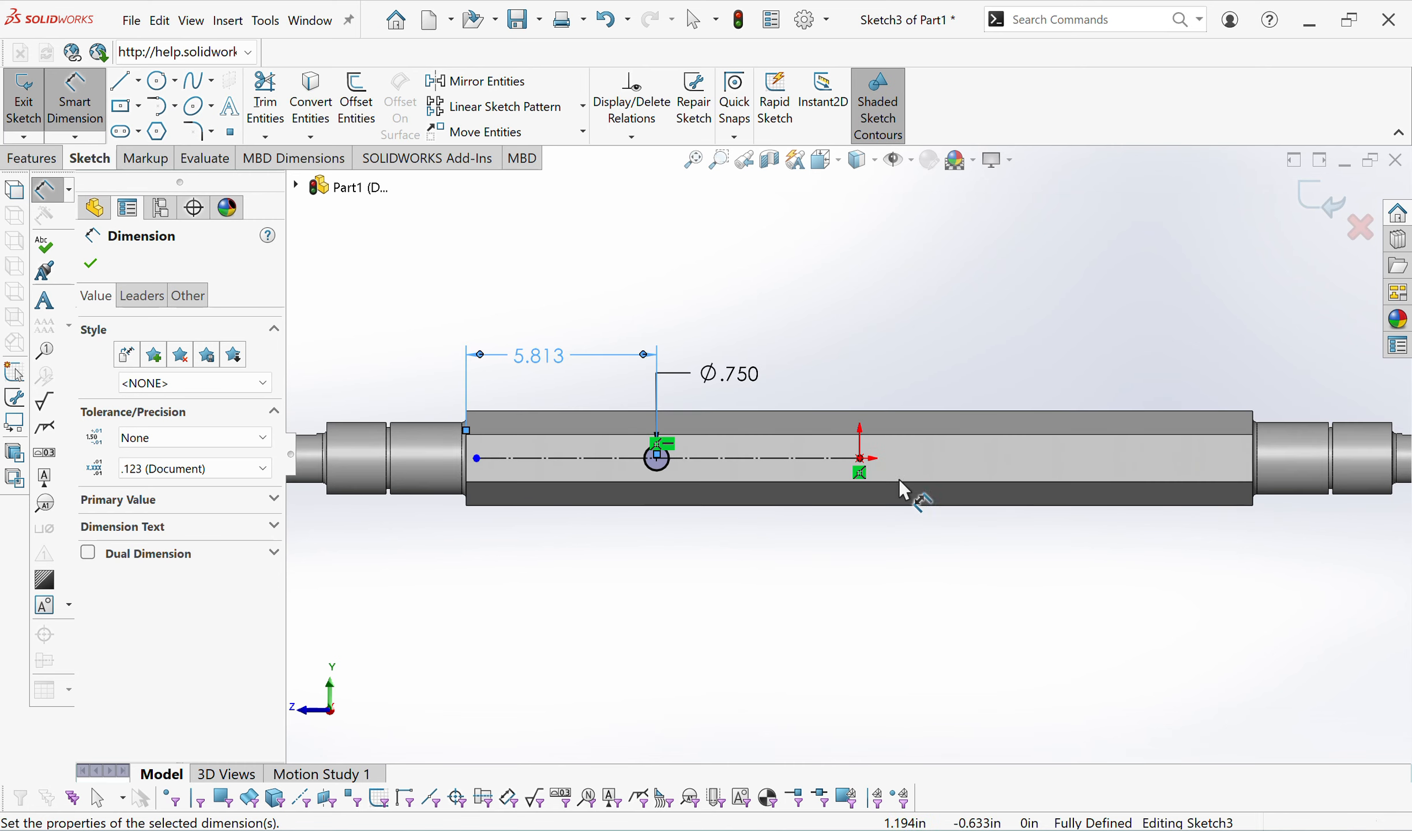
pyautogui.click(918, 829)
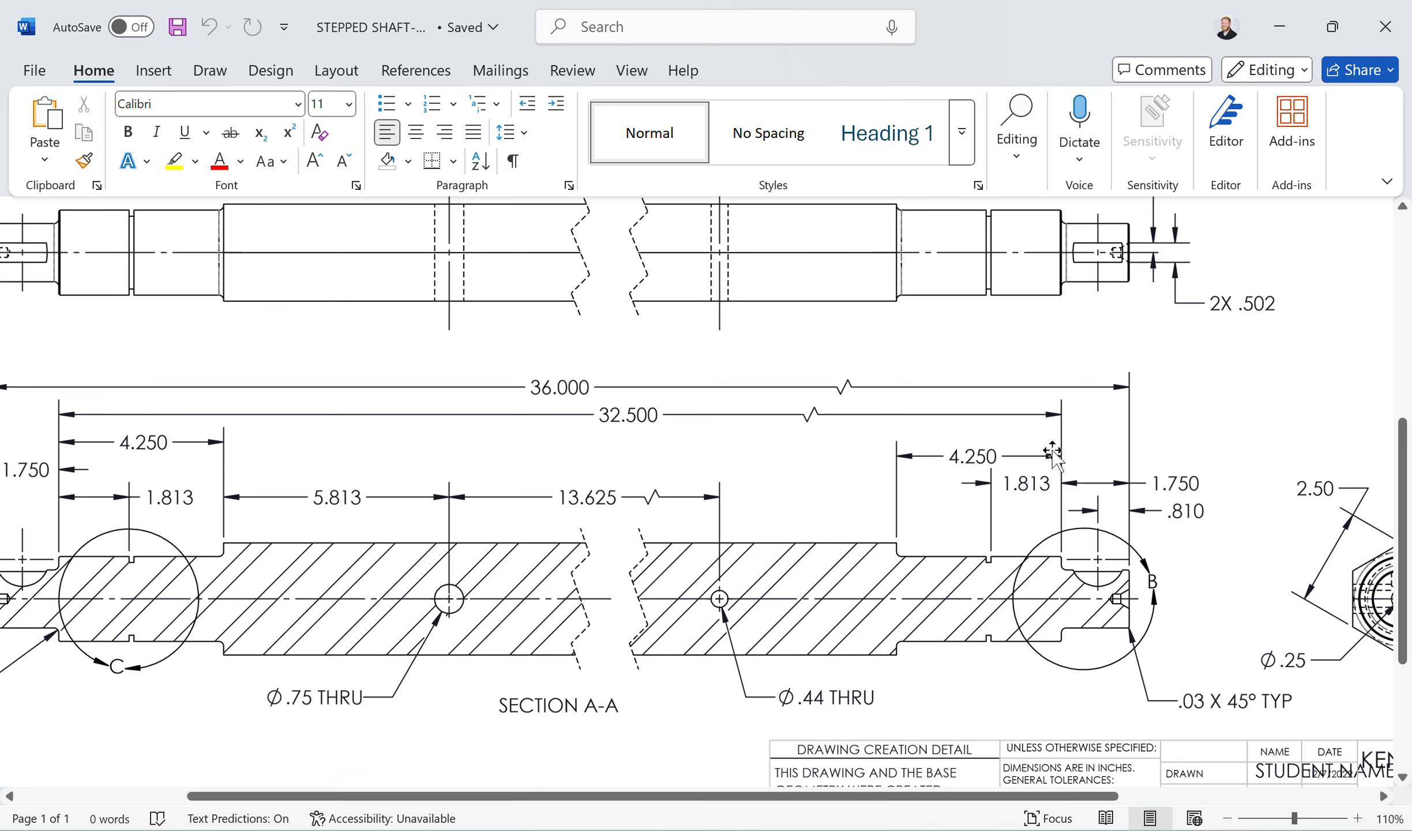
pyautogui.click(994, 828)
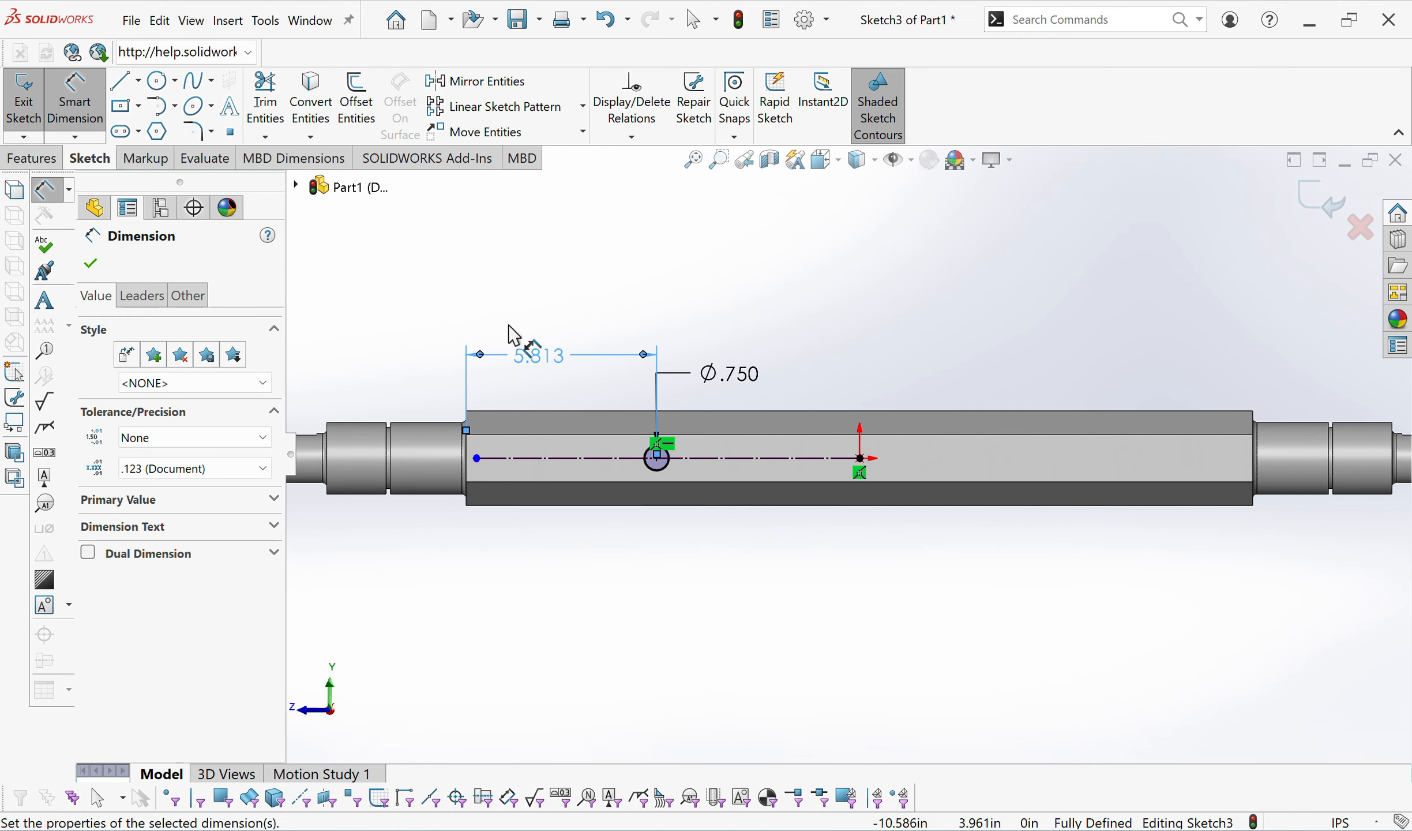
pyautogui.click(157, 81)
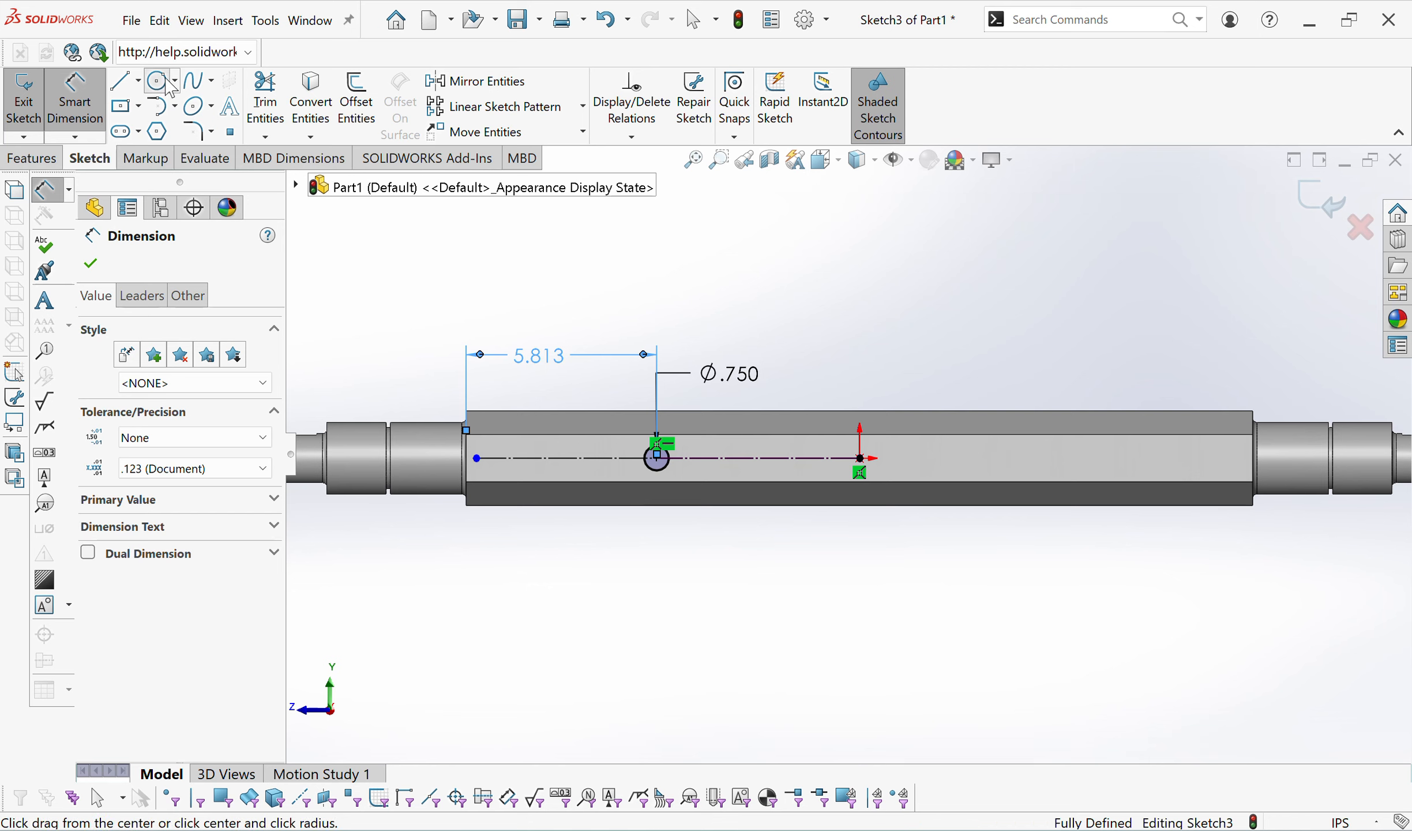
pyautogui.click(988, 458)
pyautogui.click(1000, 474)
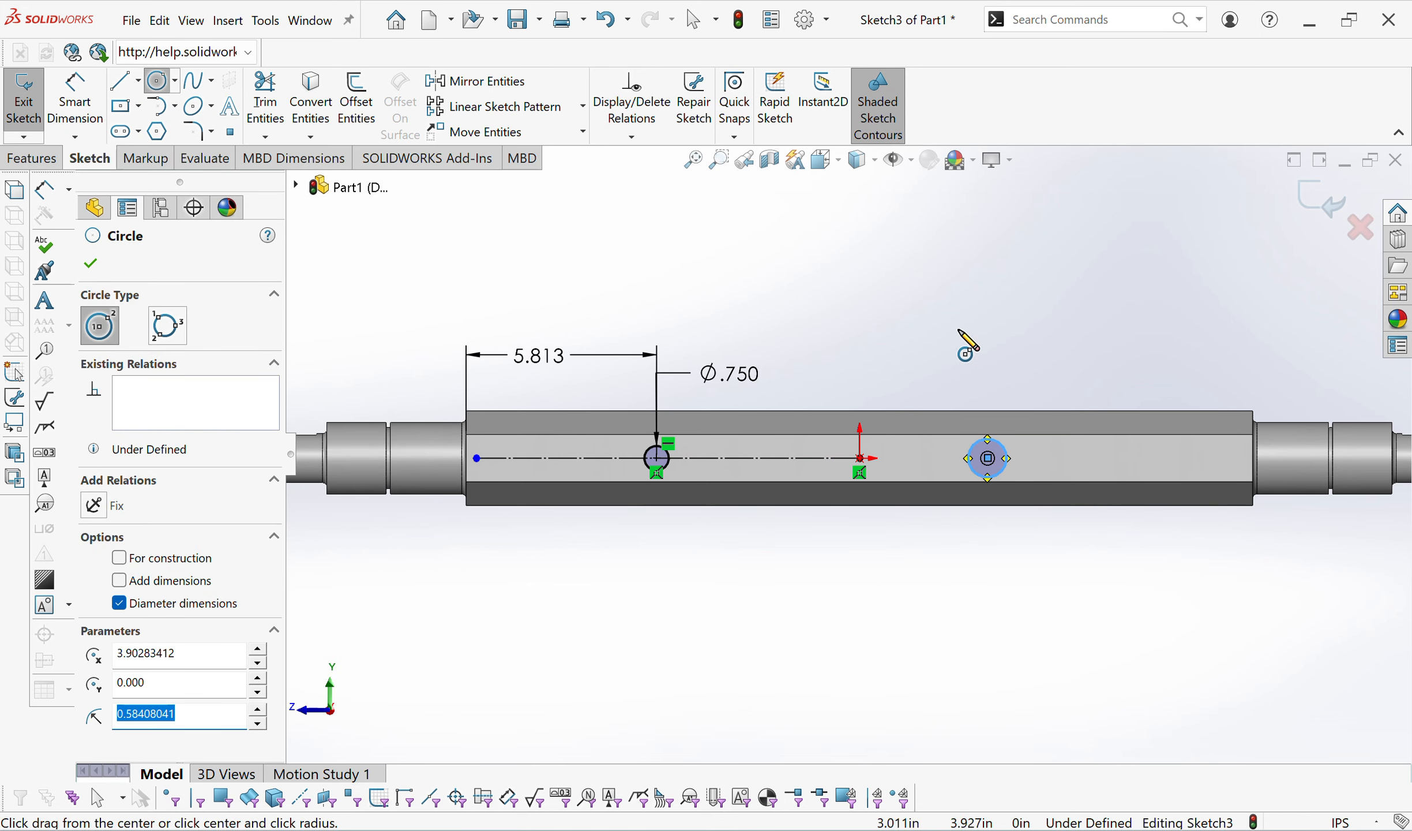
pyautogui.press('Escape')
pyautogui.moveTo(989, 461); pyautogui.dragTo(1011, 368)
pyautogui.press('q')
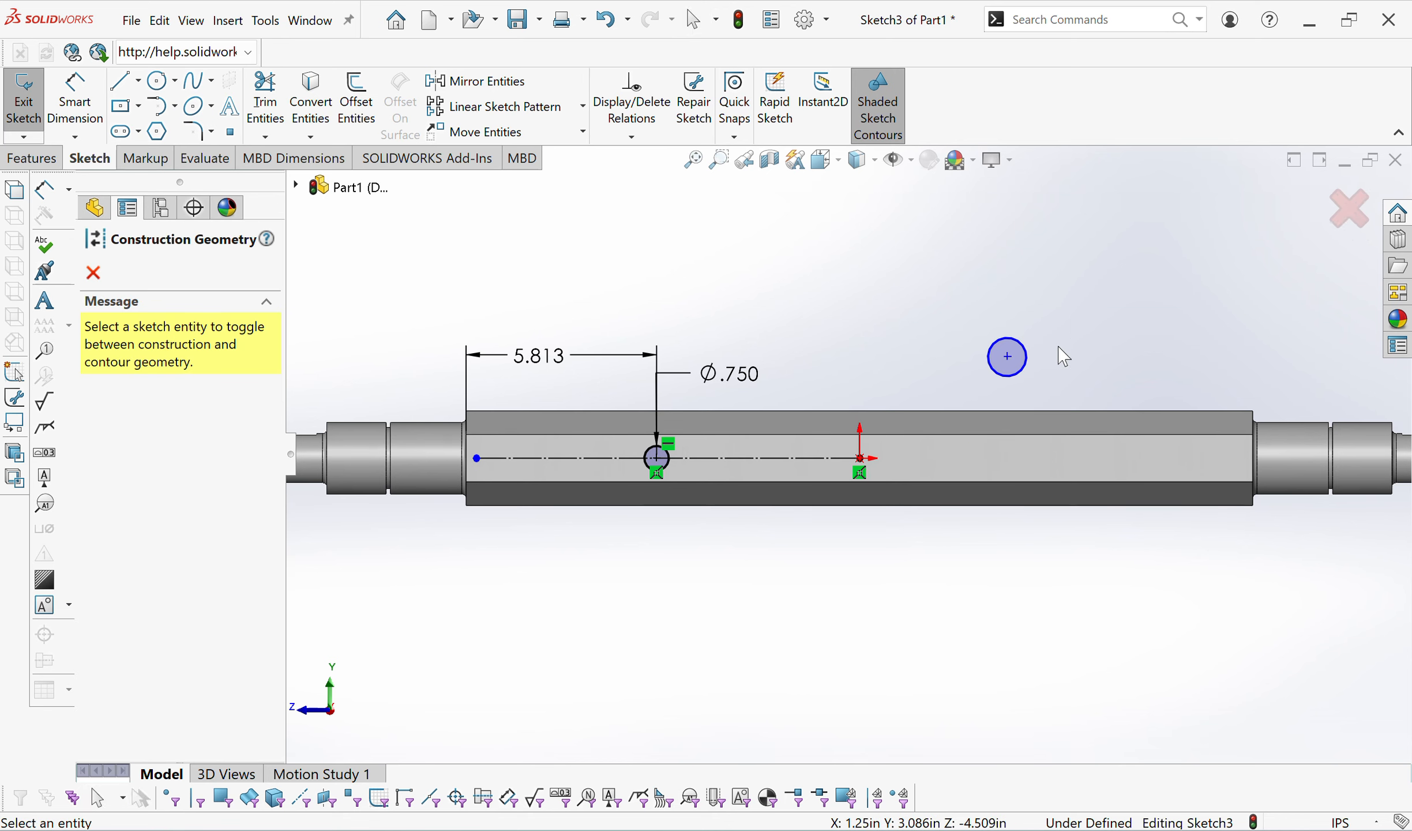
pyautogui.press('Escape')
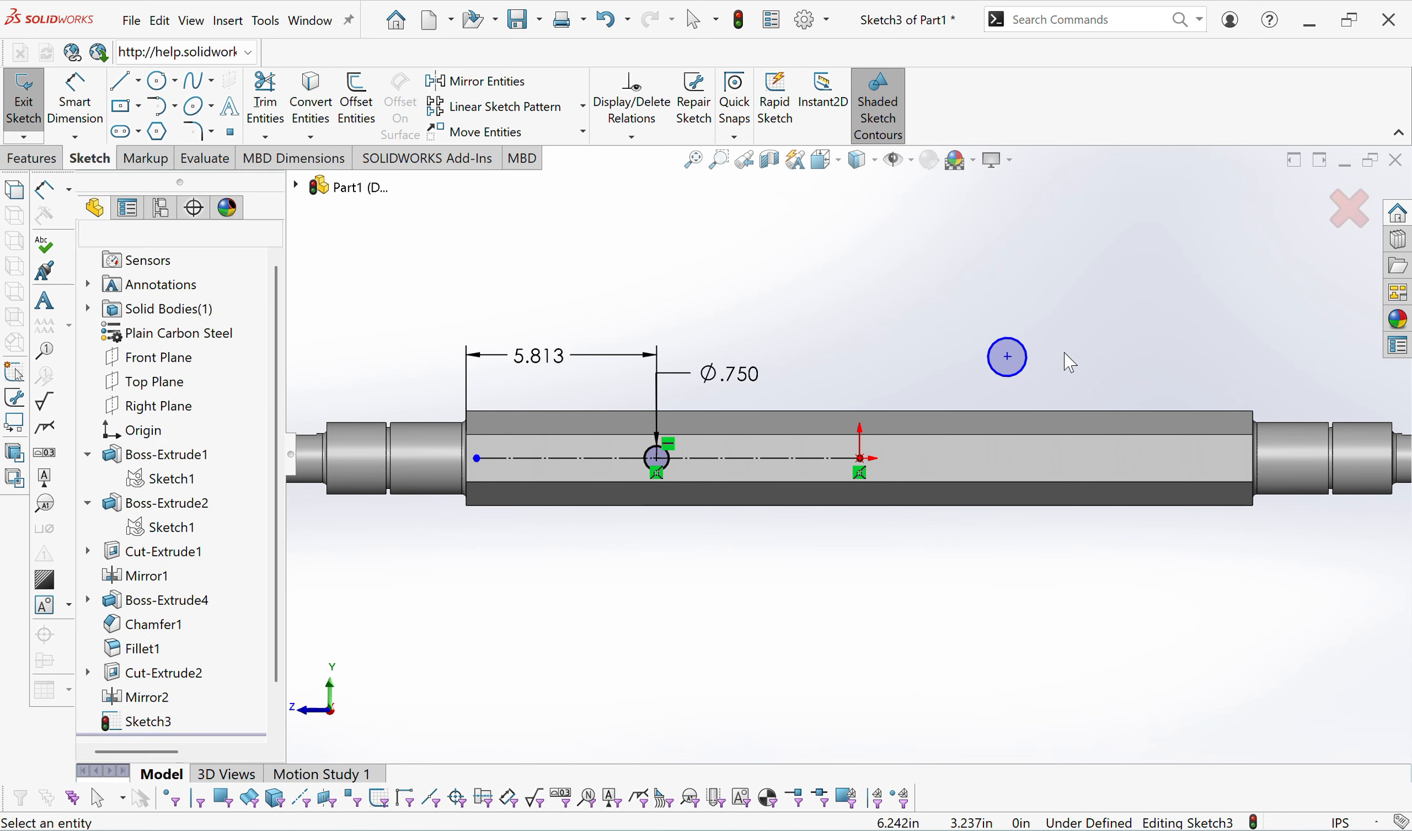
pyautogui.hotkey('ctrl', 'z')
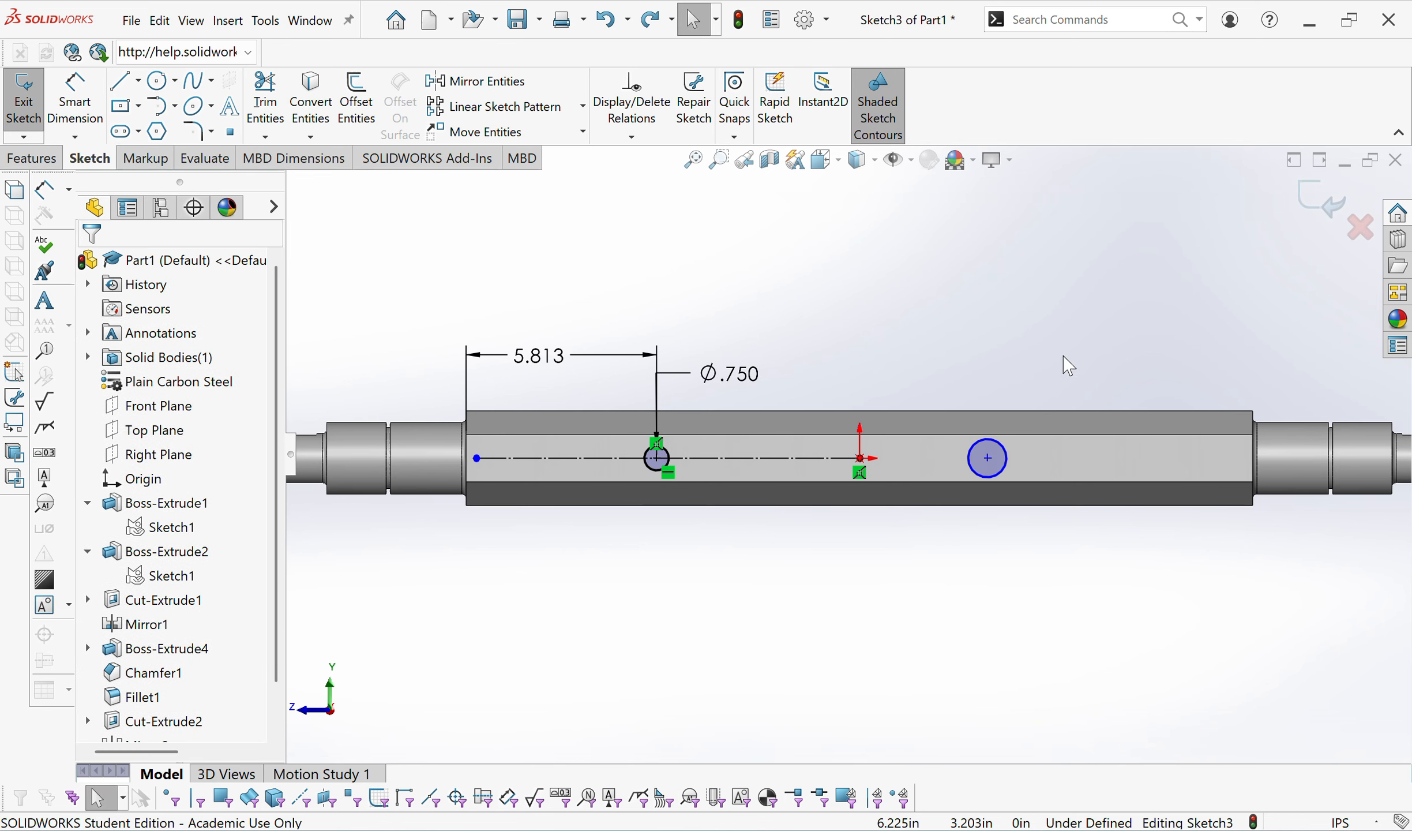
# Make the second circle's centre coincident with the construction line and move it to about 4.73 in from the origin.
pyautogui.click(990, 456)
pyautogui.keyDown('ctrl'); pyautogui.click(829, 459); pyautogui.keyUp('ctrl')
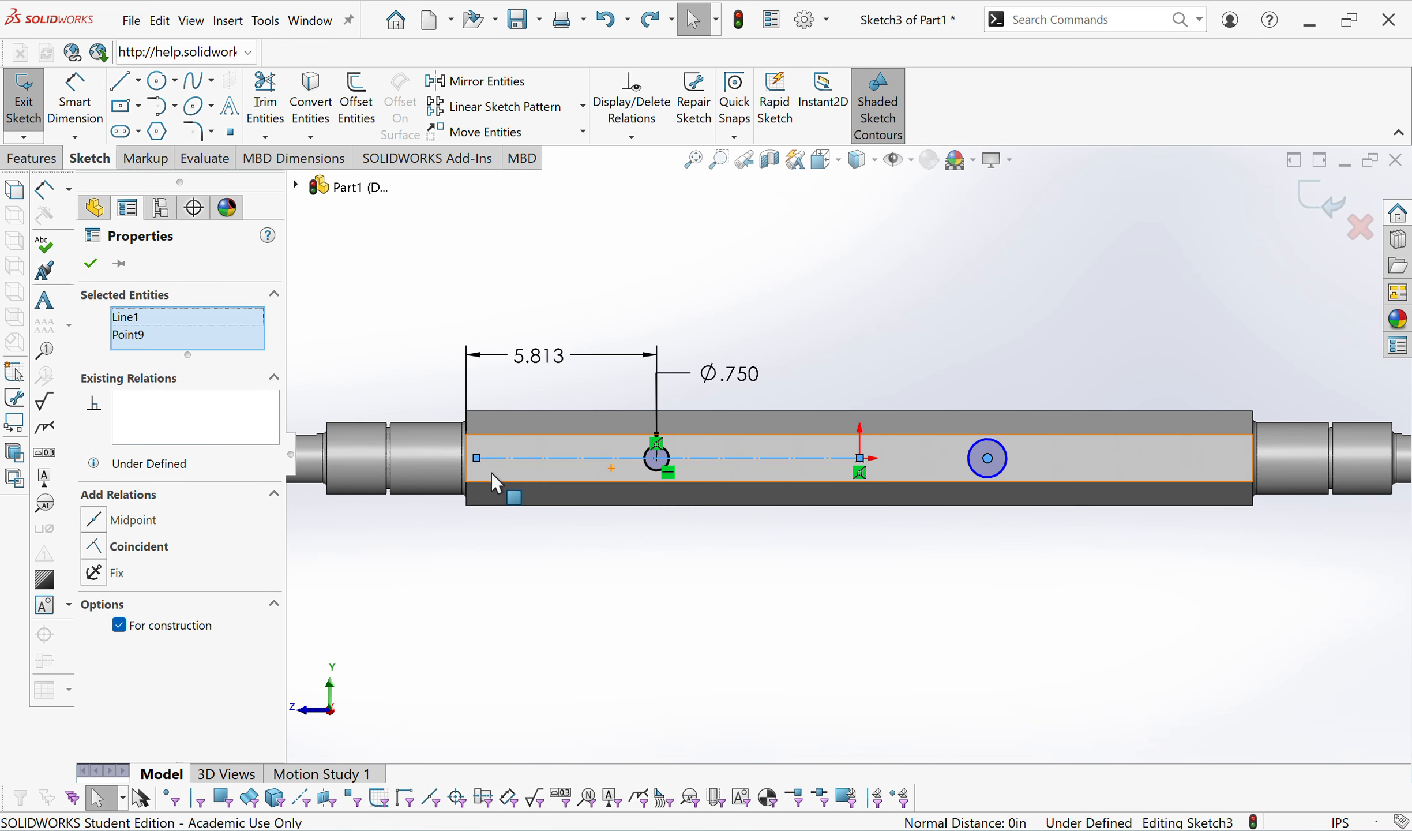
pyautogui.click(143, 553)
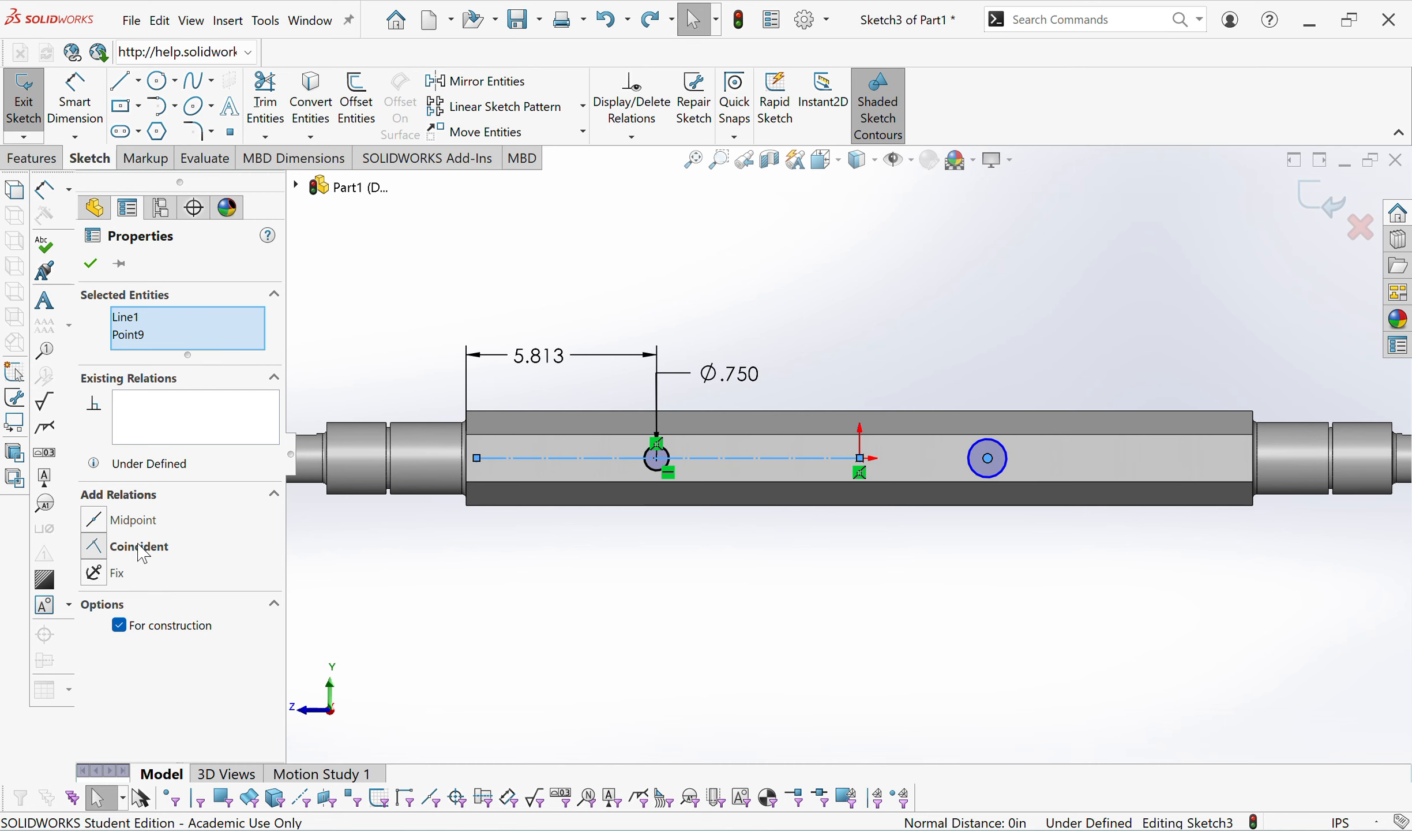
pyautogui.click(916, 337)
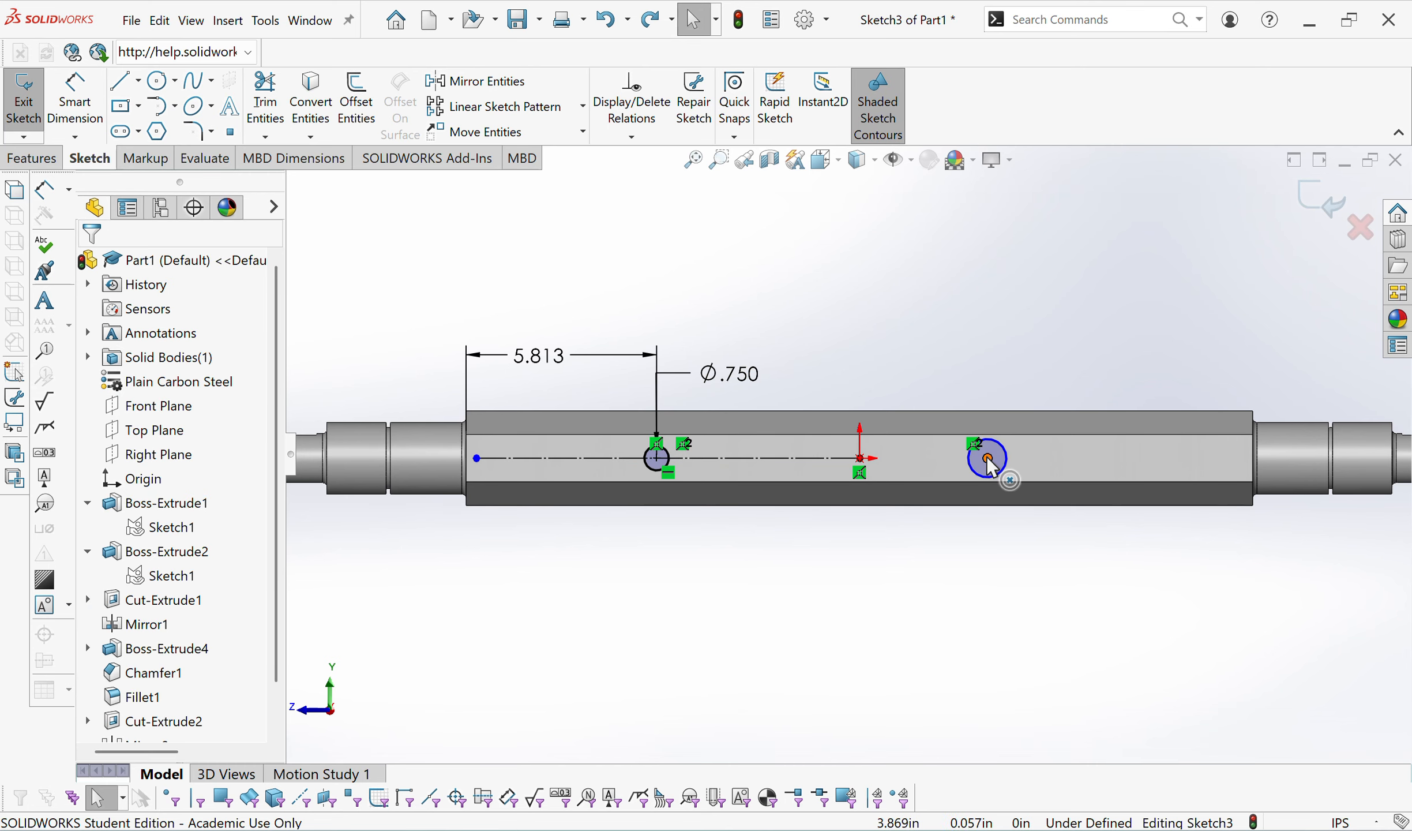
pyautogui.moveTo(987, 462); pyautogui.dragTo(1014, 459)
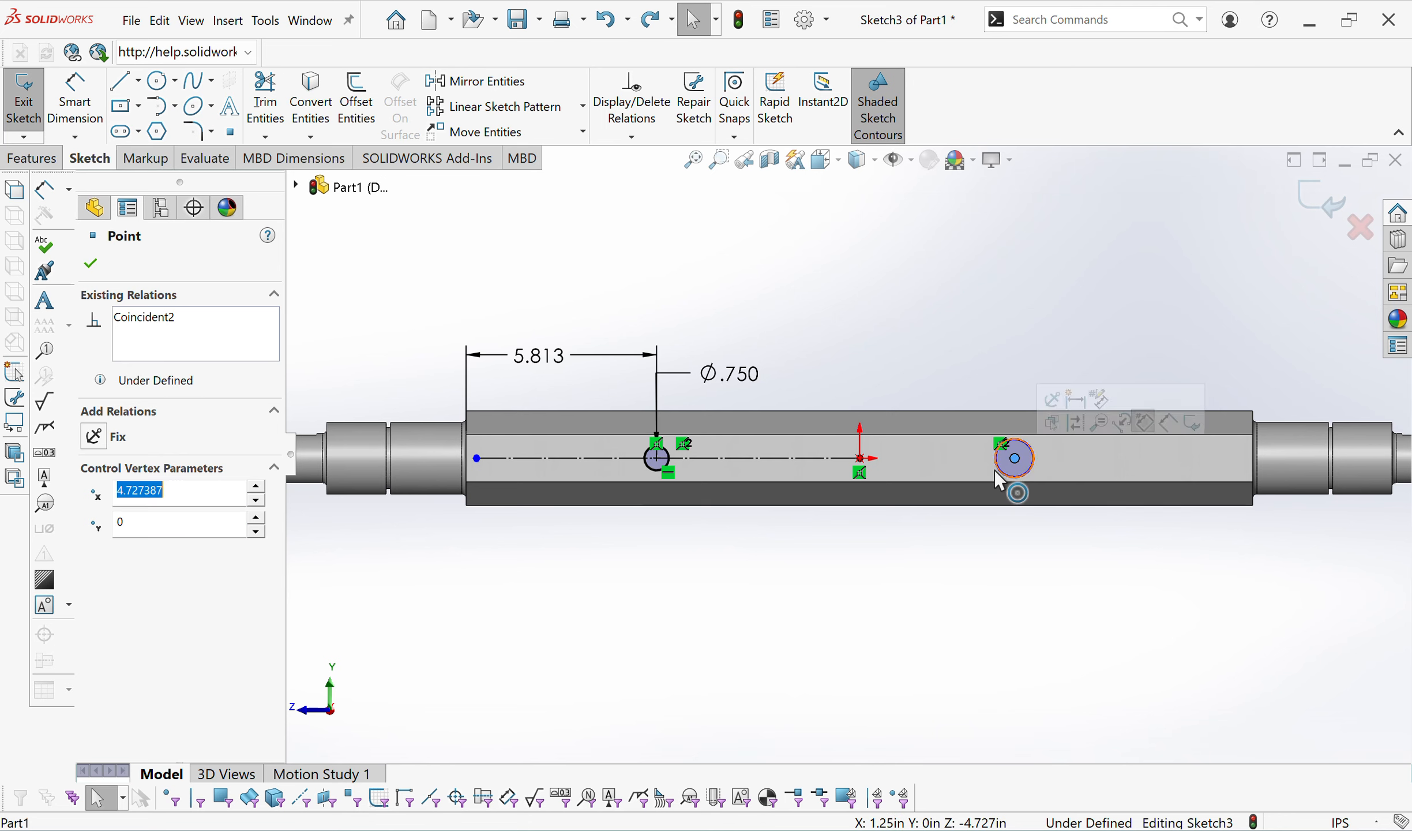
# Dimension the second circle's diameter as 0.44 in.
pyautogui.click(75, 101)
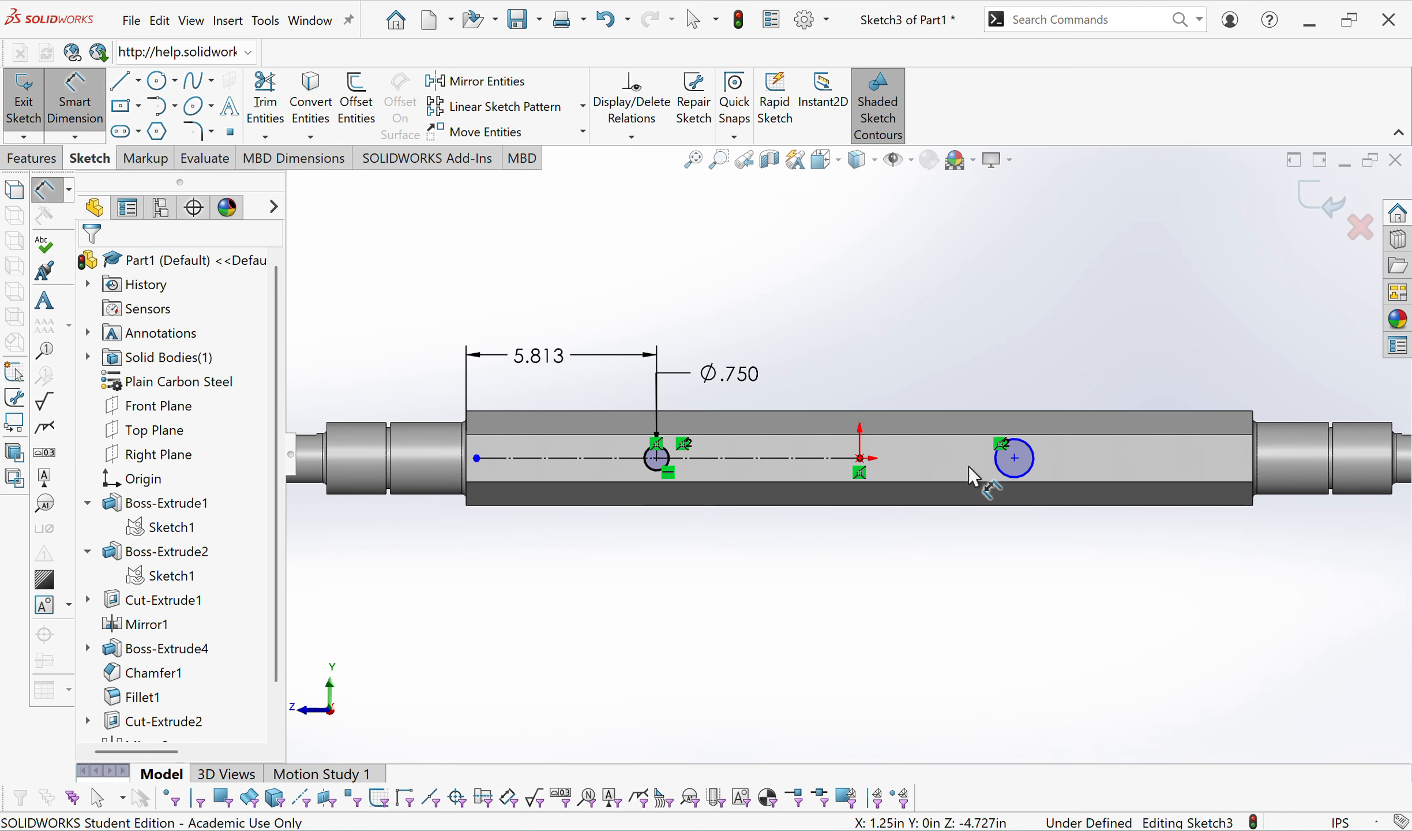
pyautogui.click(1013, 478)
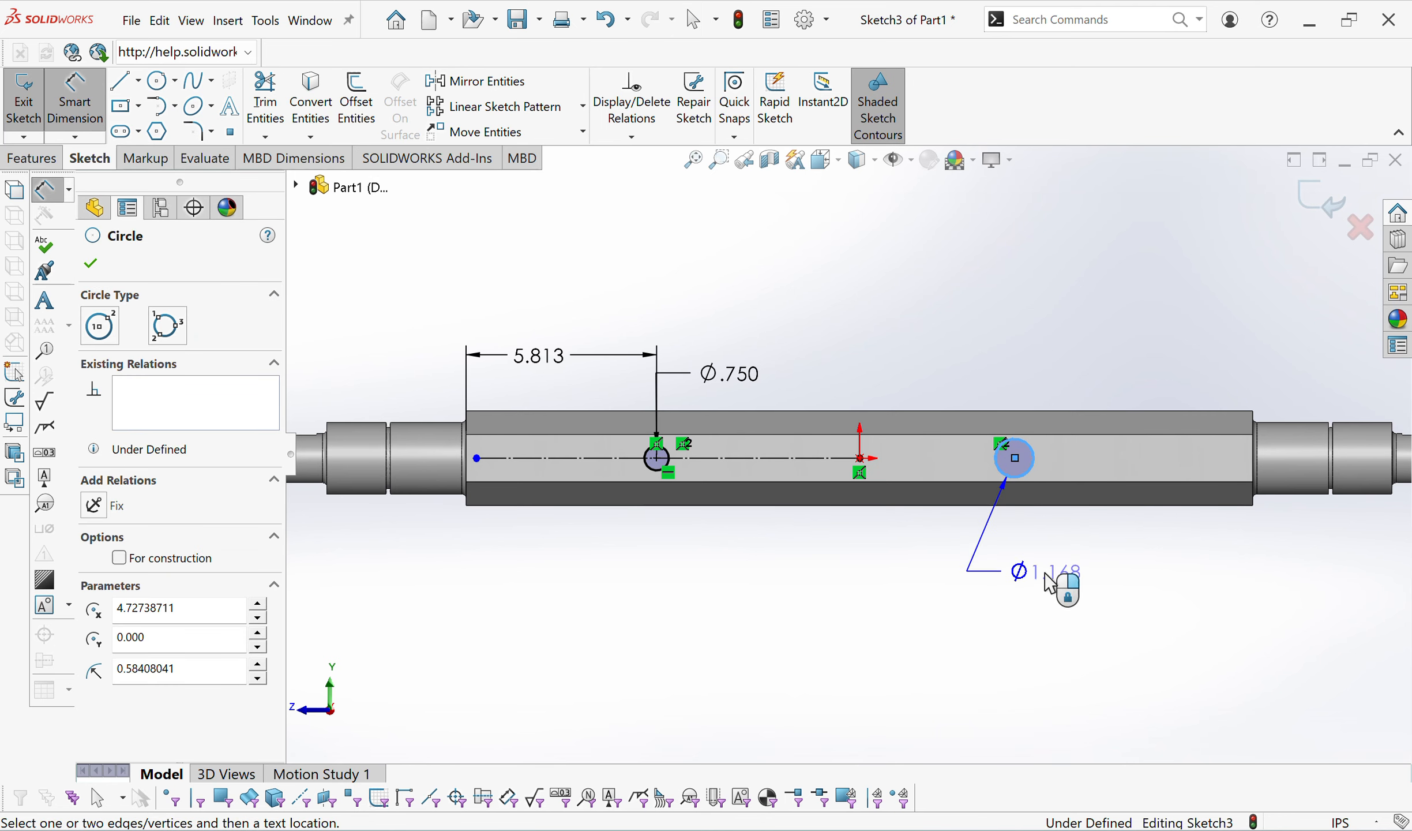
pyautogui.click(1197, 615)
pyautogui.write('.44')
pyautogui.press('Return')
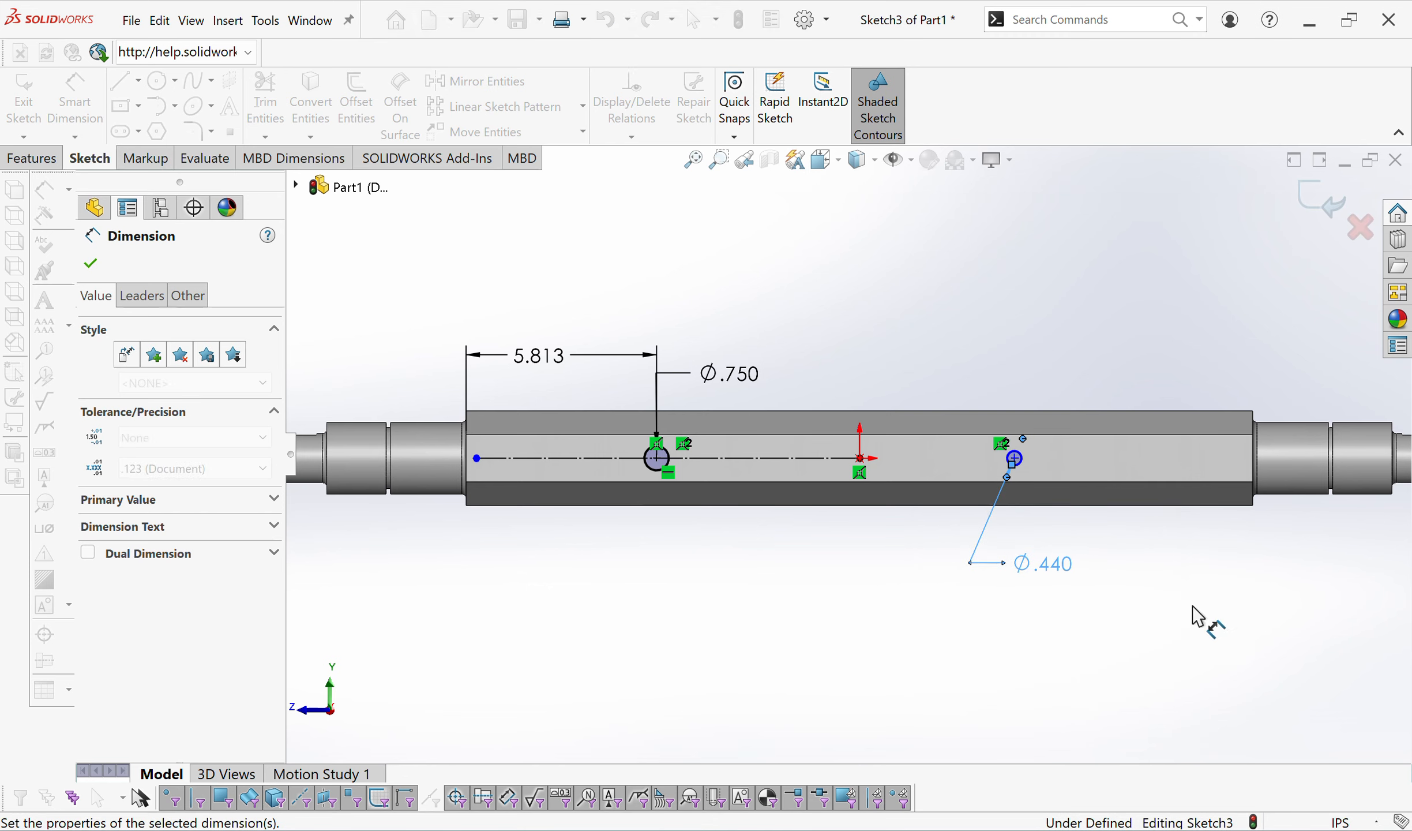
pyautogui.click(1192, 606)
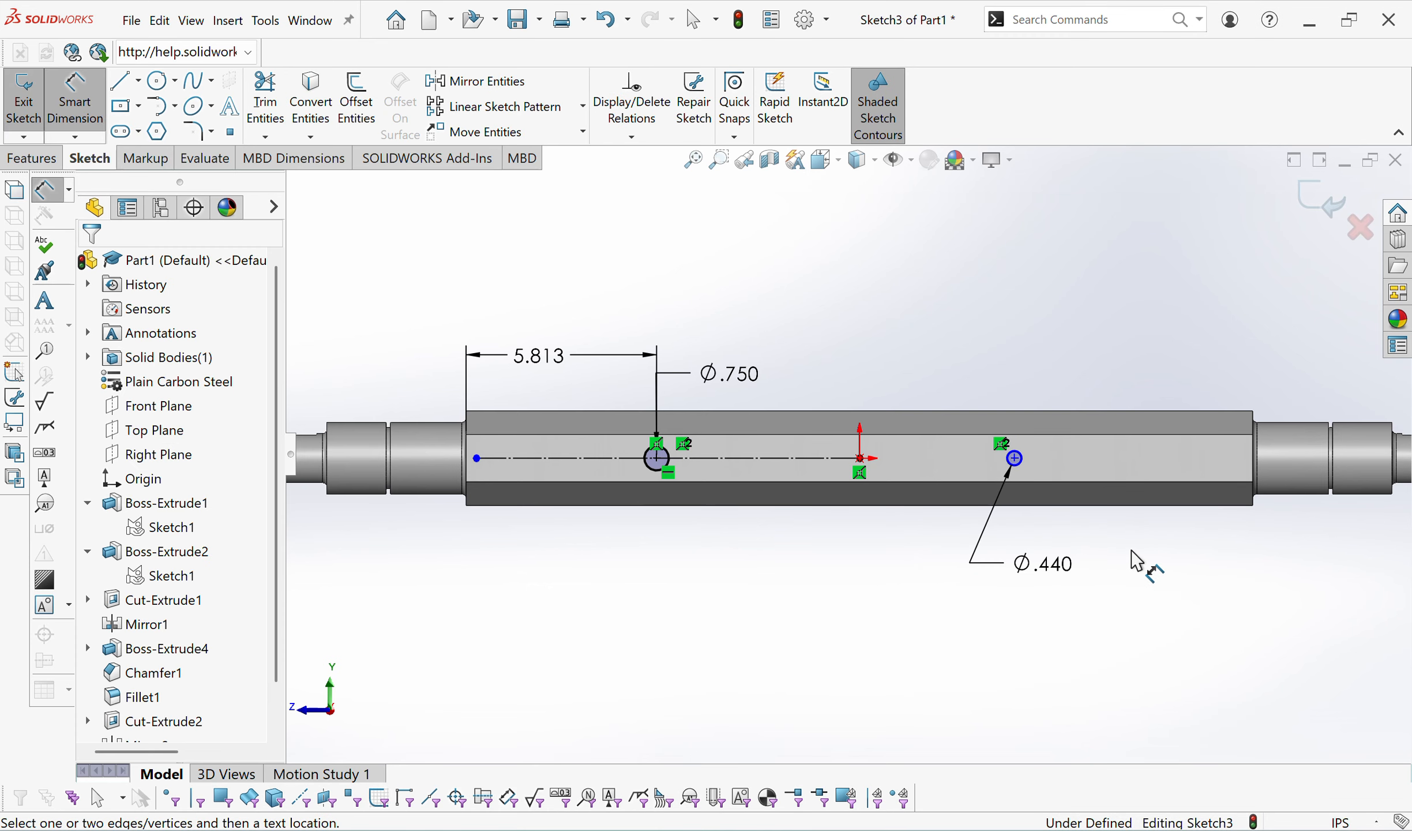
# Dimension the distance between the two circle centres on the hexagonal face as 13.625 in and exit the sketch.
pyautogui.click(1016, 458)
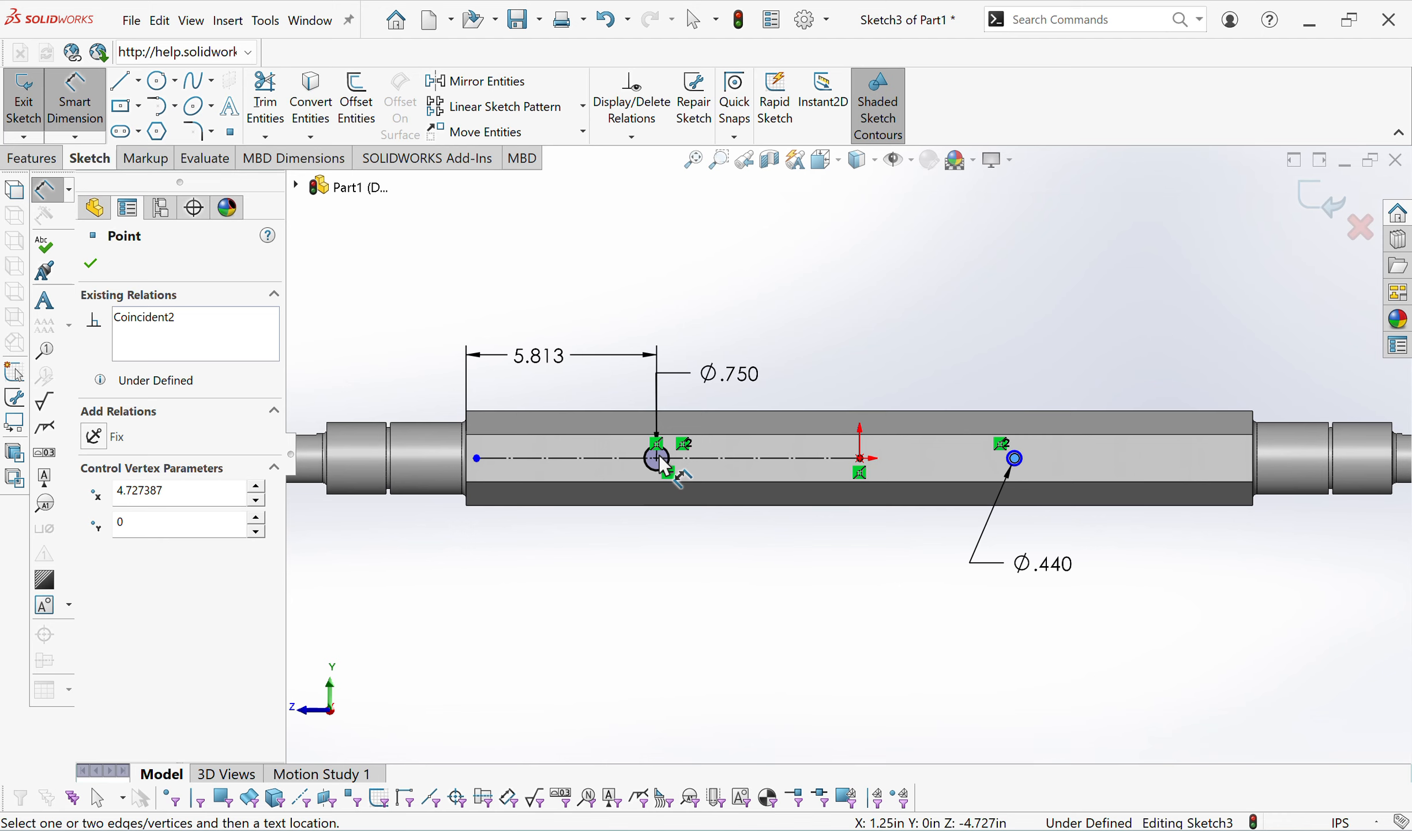
pyautogui.click(657, 459)
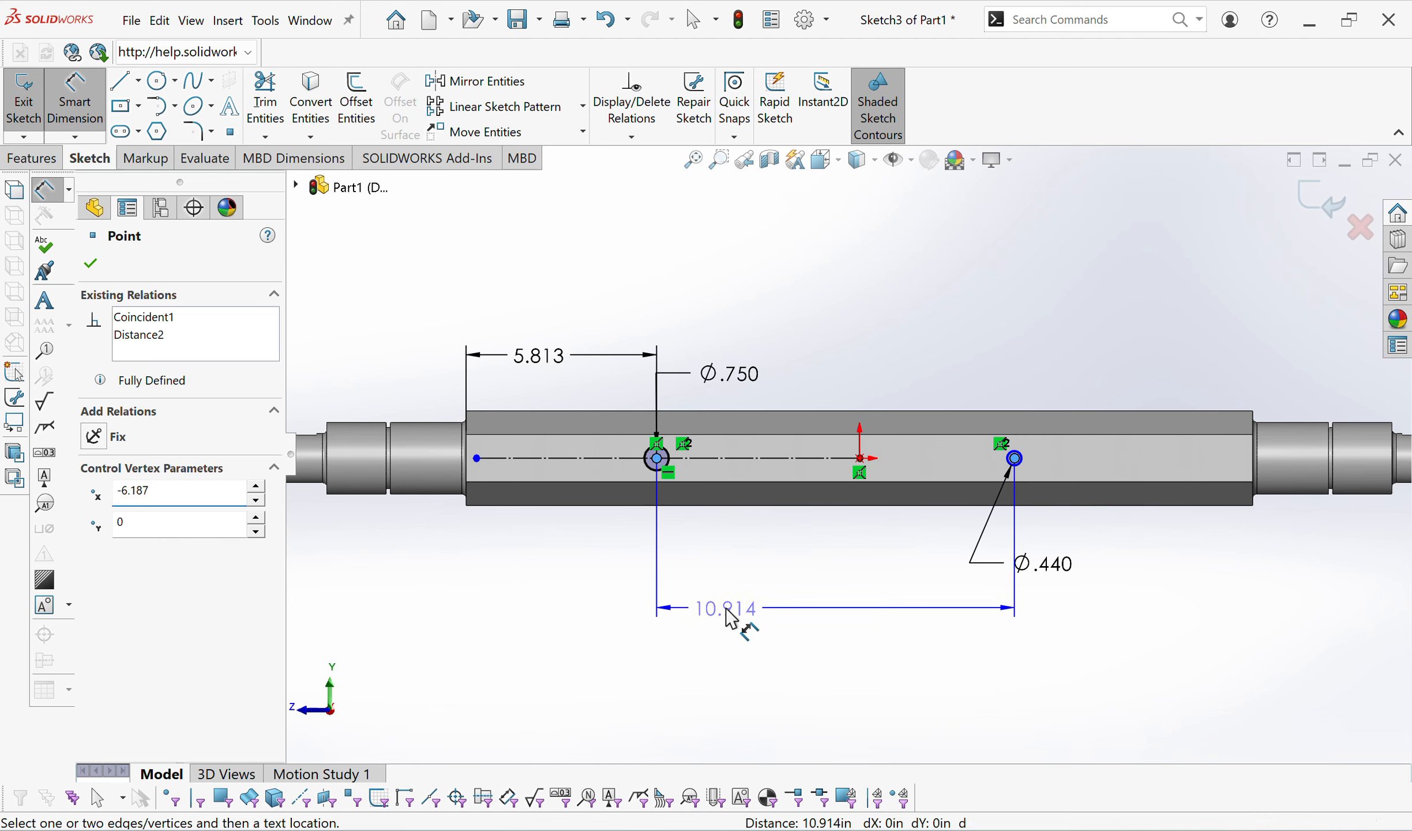
pyautogui.click(733, 616)
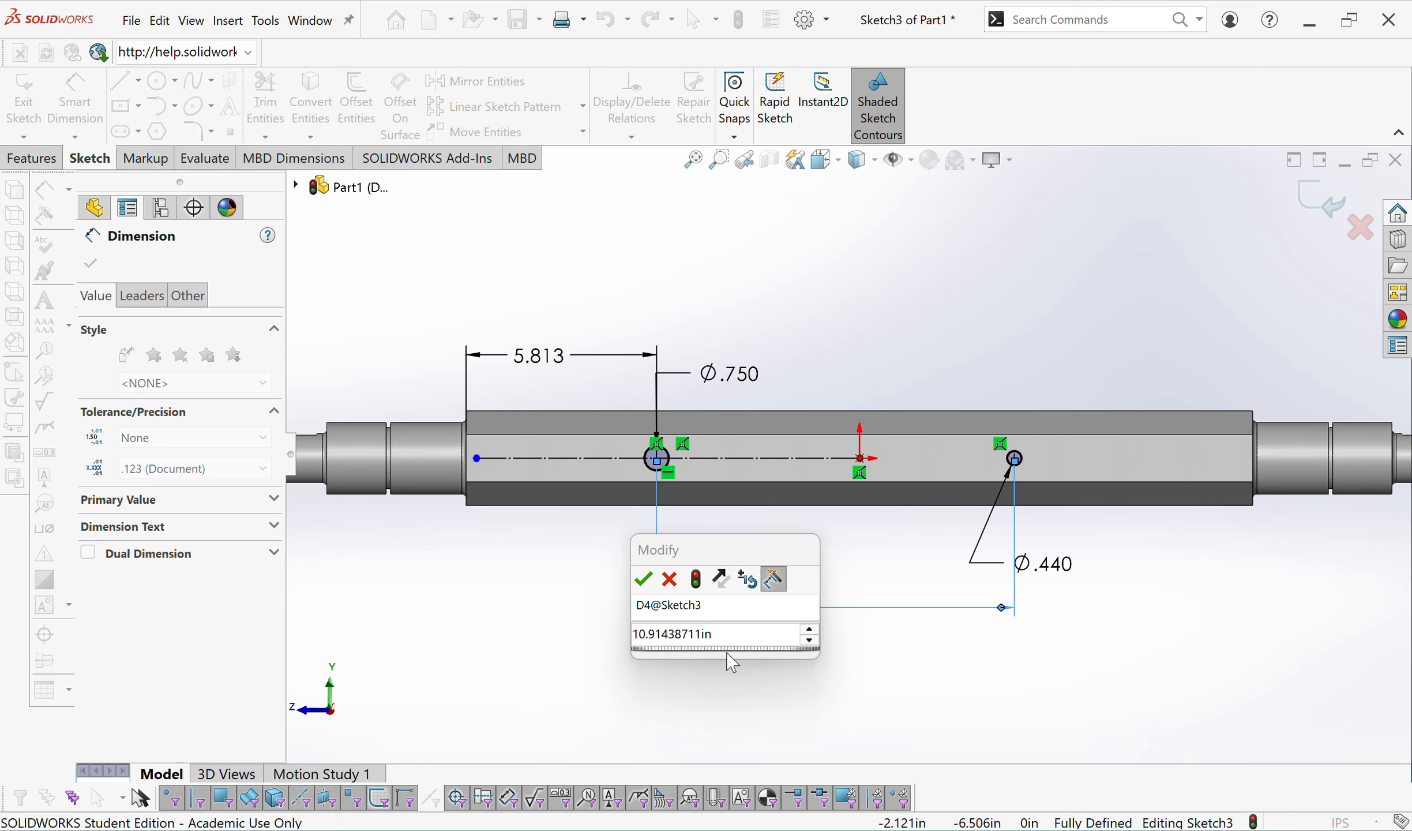
pyautogui.click(730, 637)
pyautogui.write('13.')
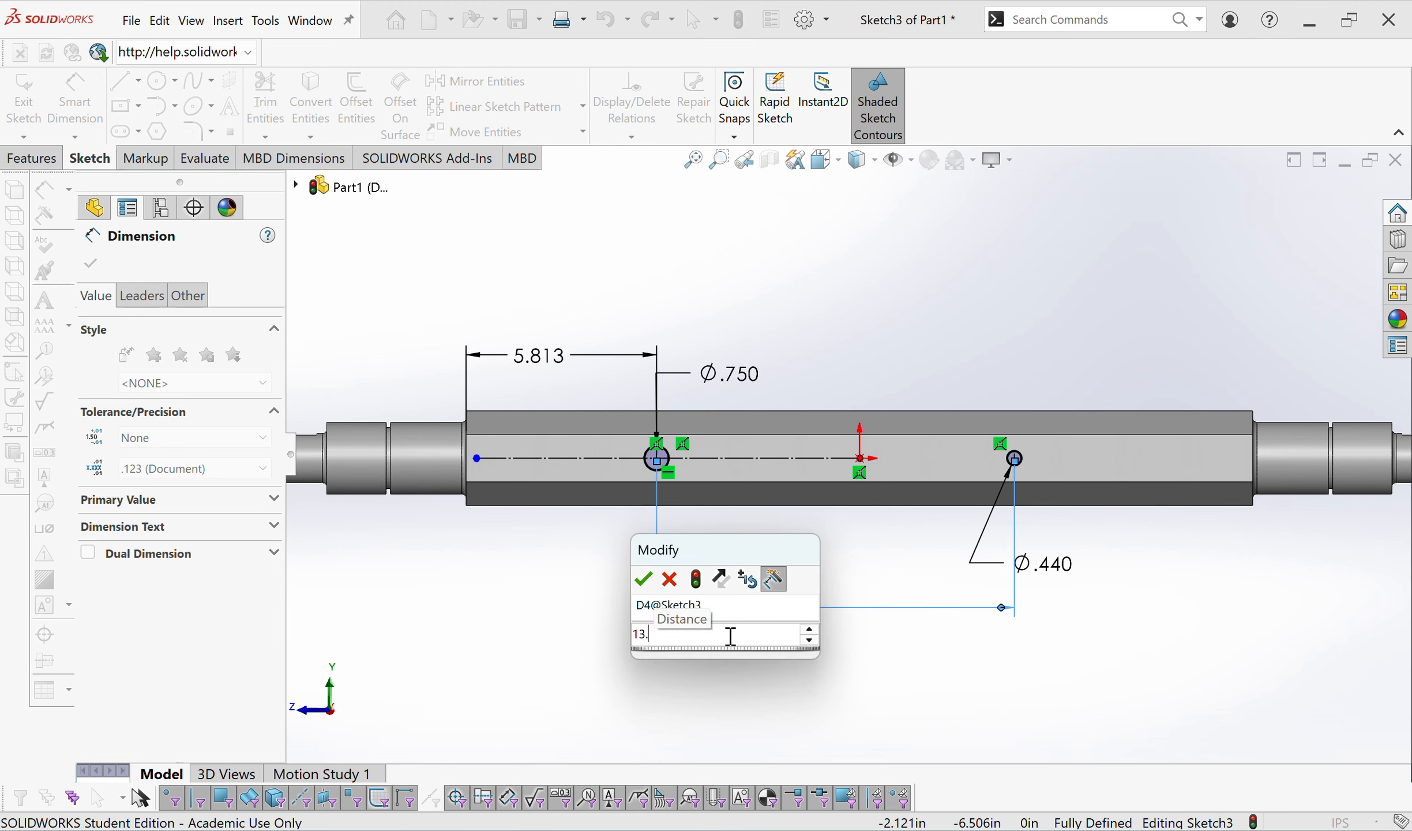
pyautogui.write('625')
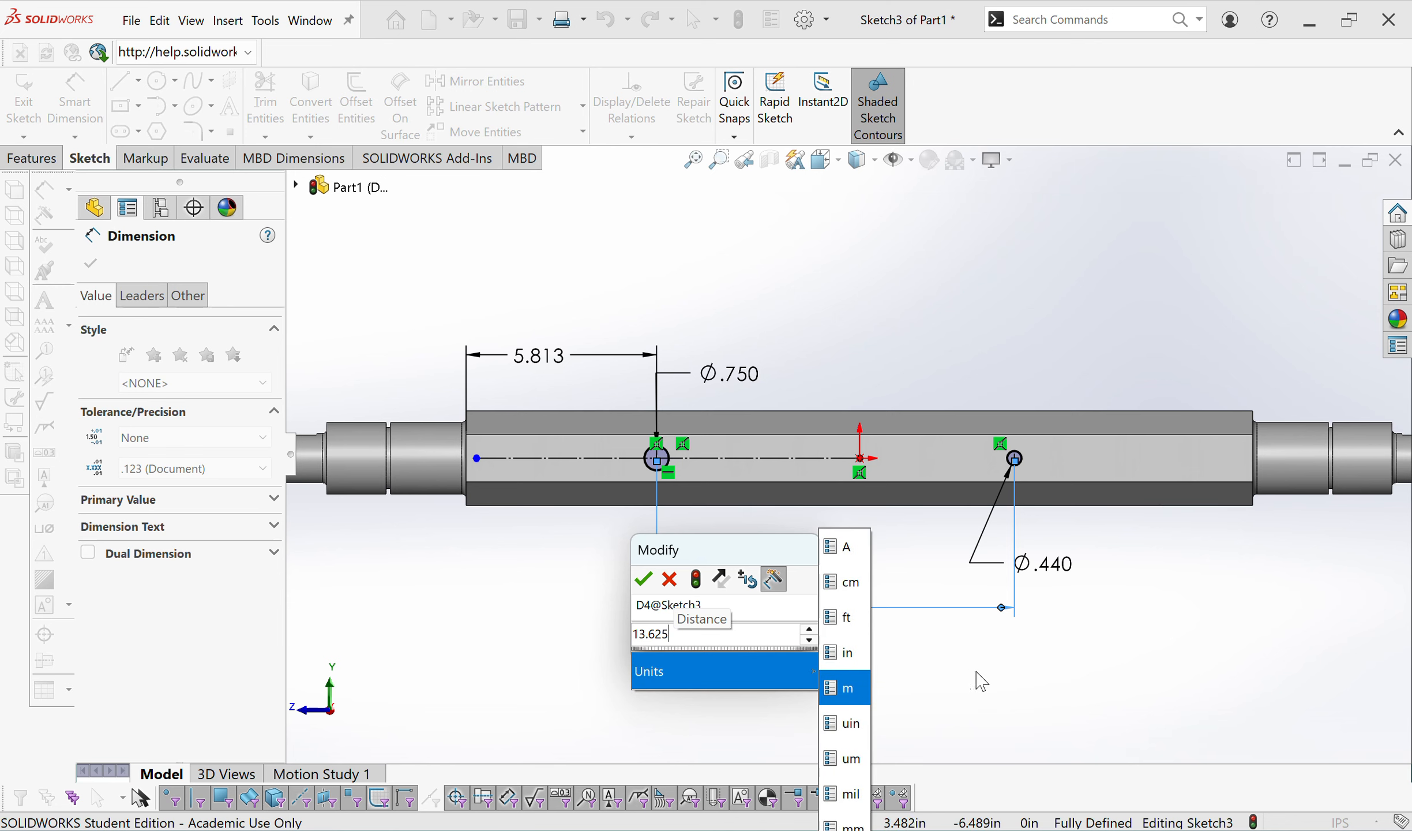
pyautogui.press('Return')
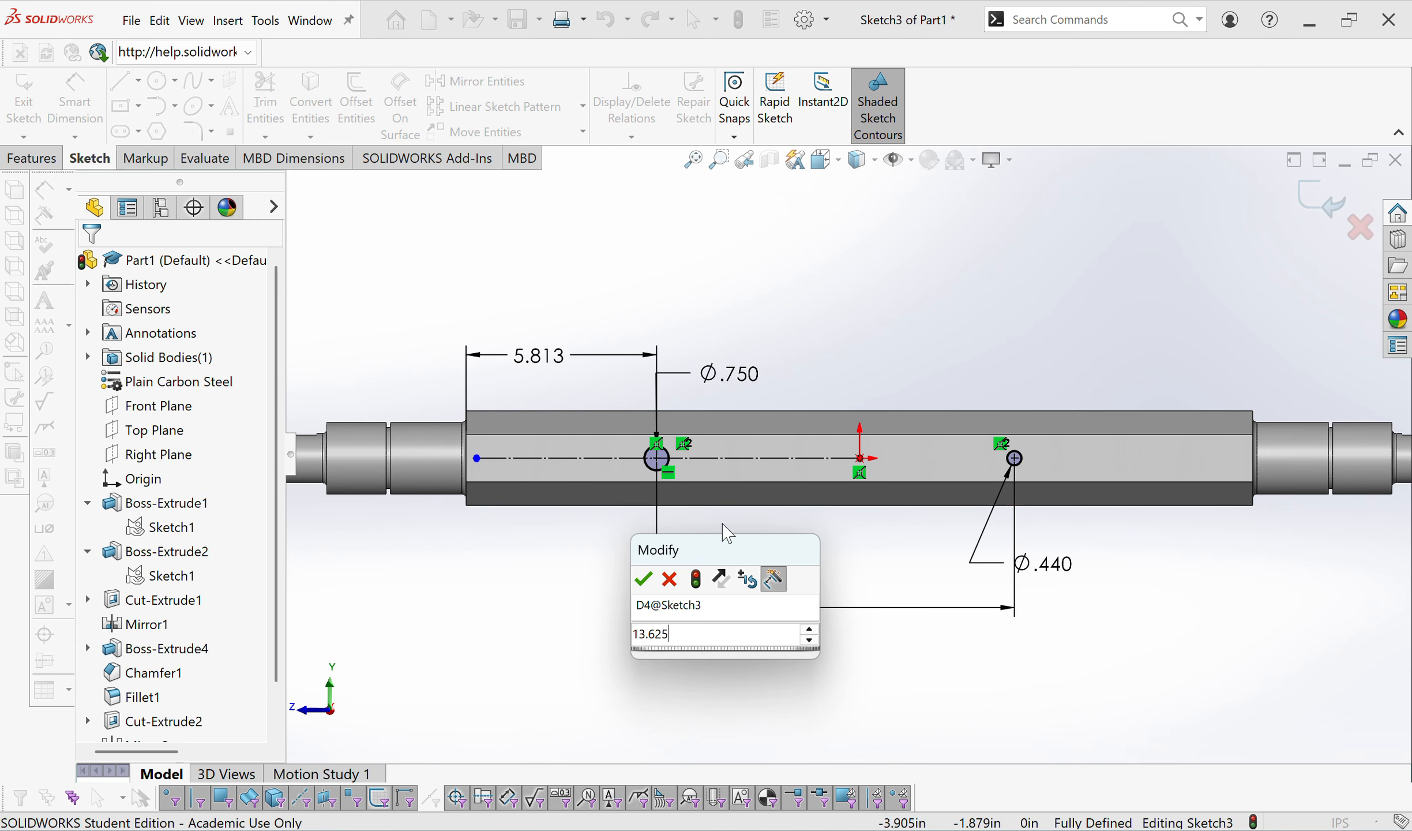
pyautogui.click(654, 580)
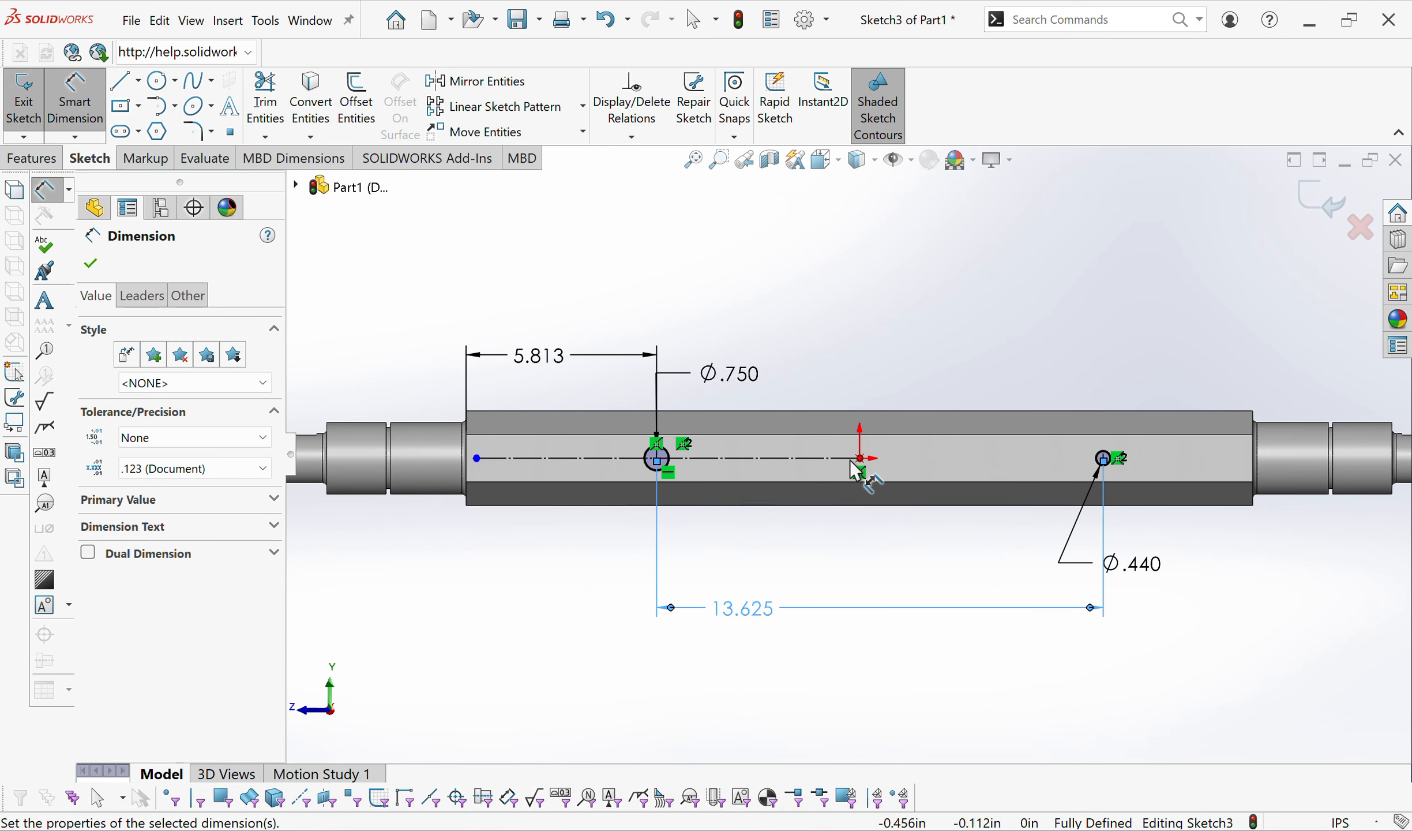
pyautogui.click(1304, 206)
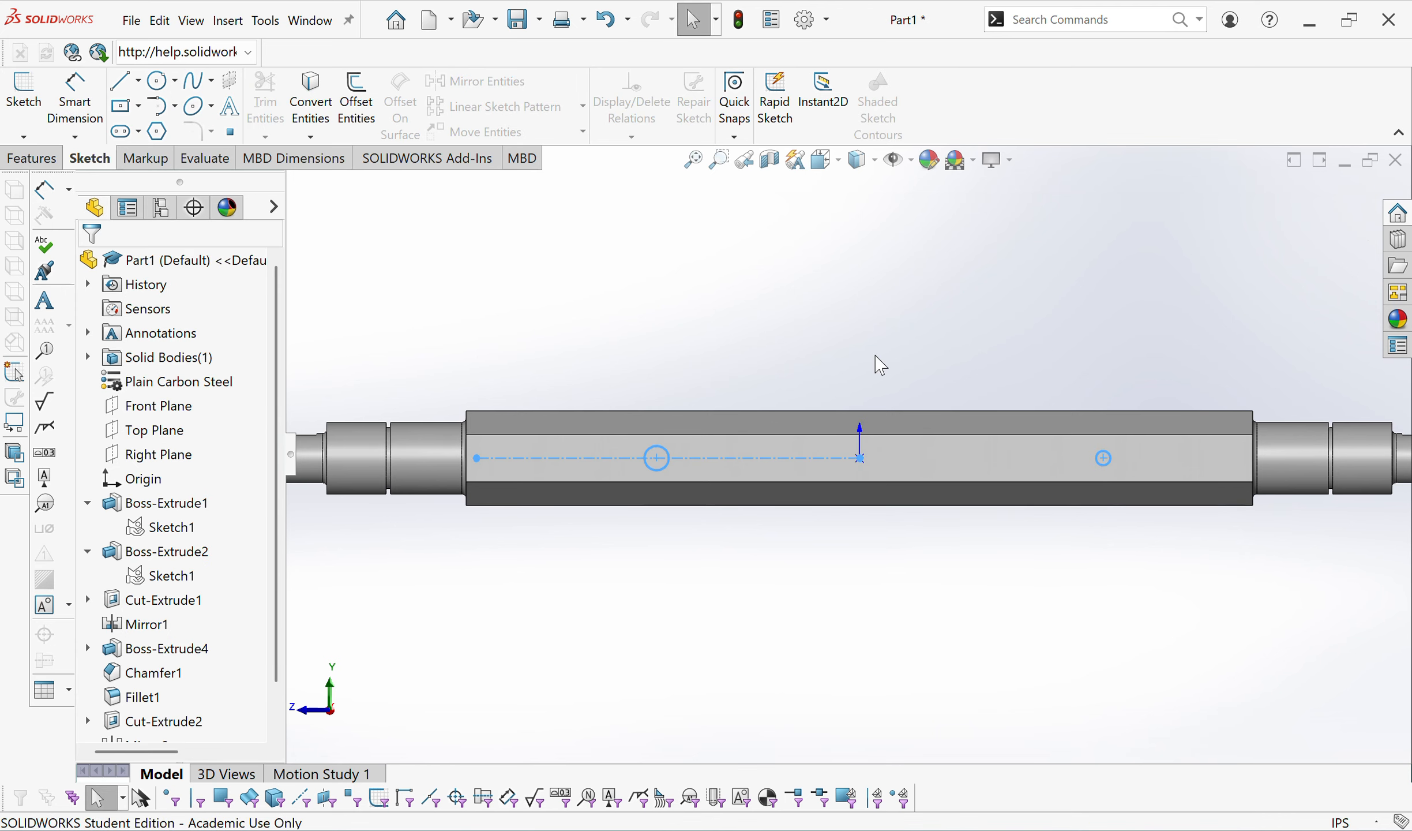
pyautogui.moveTo(872, 363); pyautogui.dragTo(835, 251, button='middle')
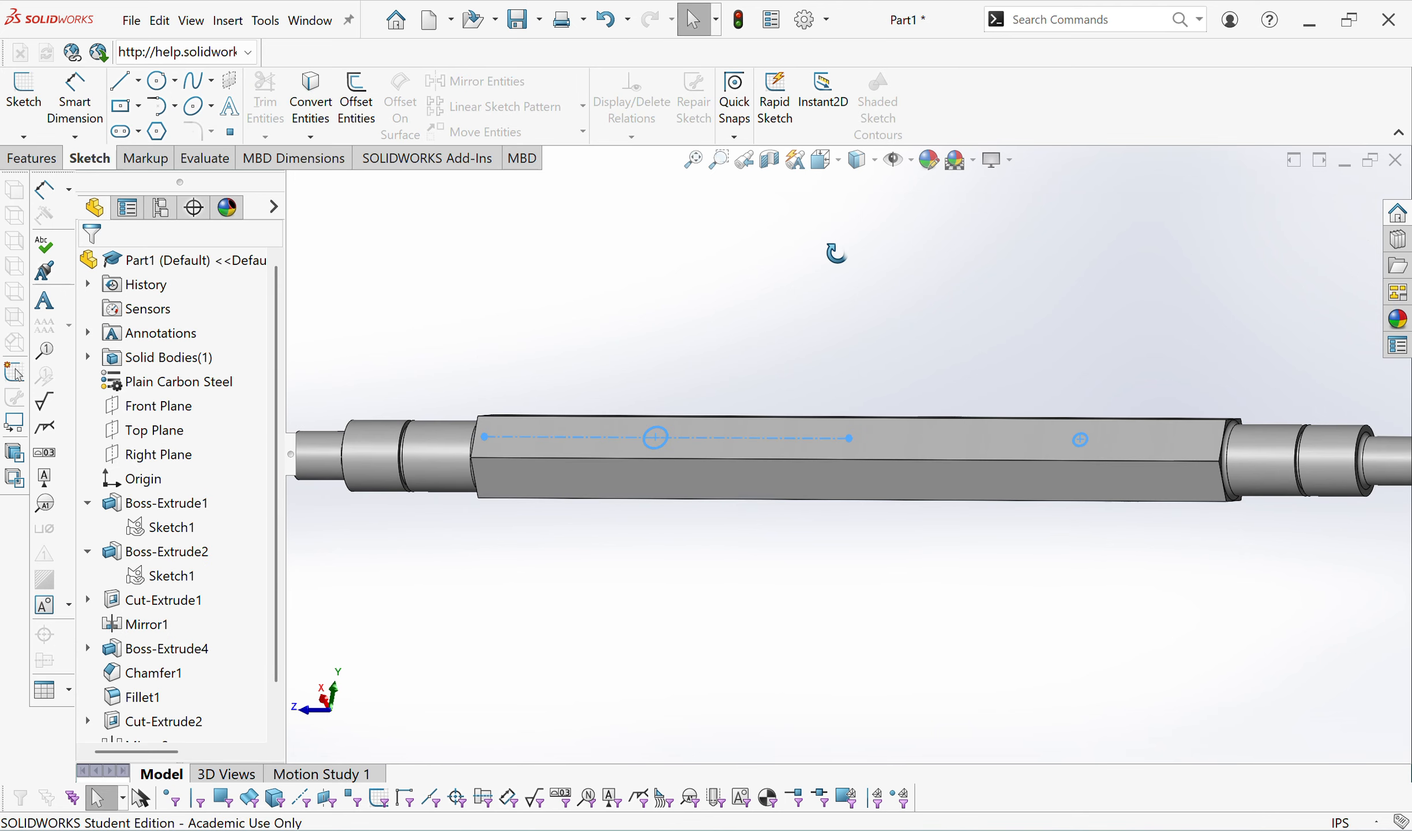
pyautogui.click(44, 160)
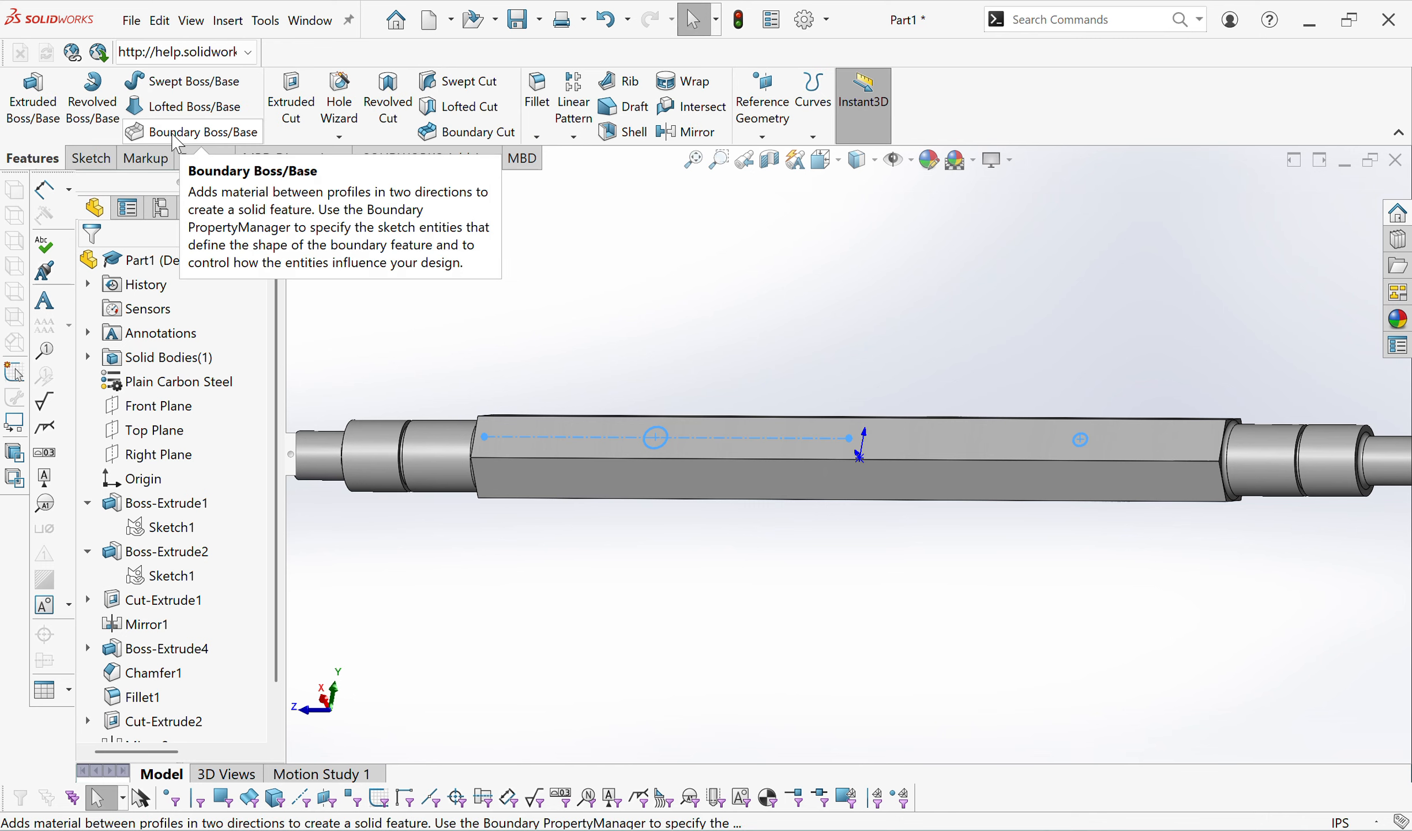
pyautogui.click(346, 103)
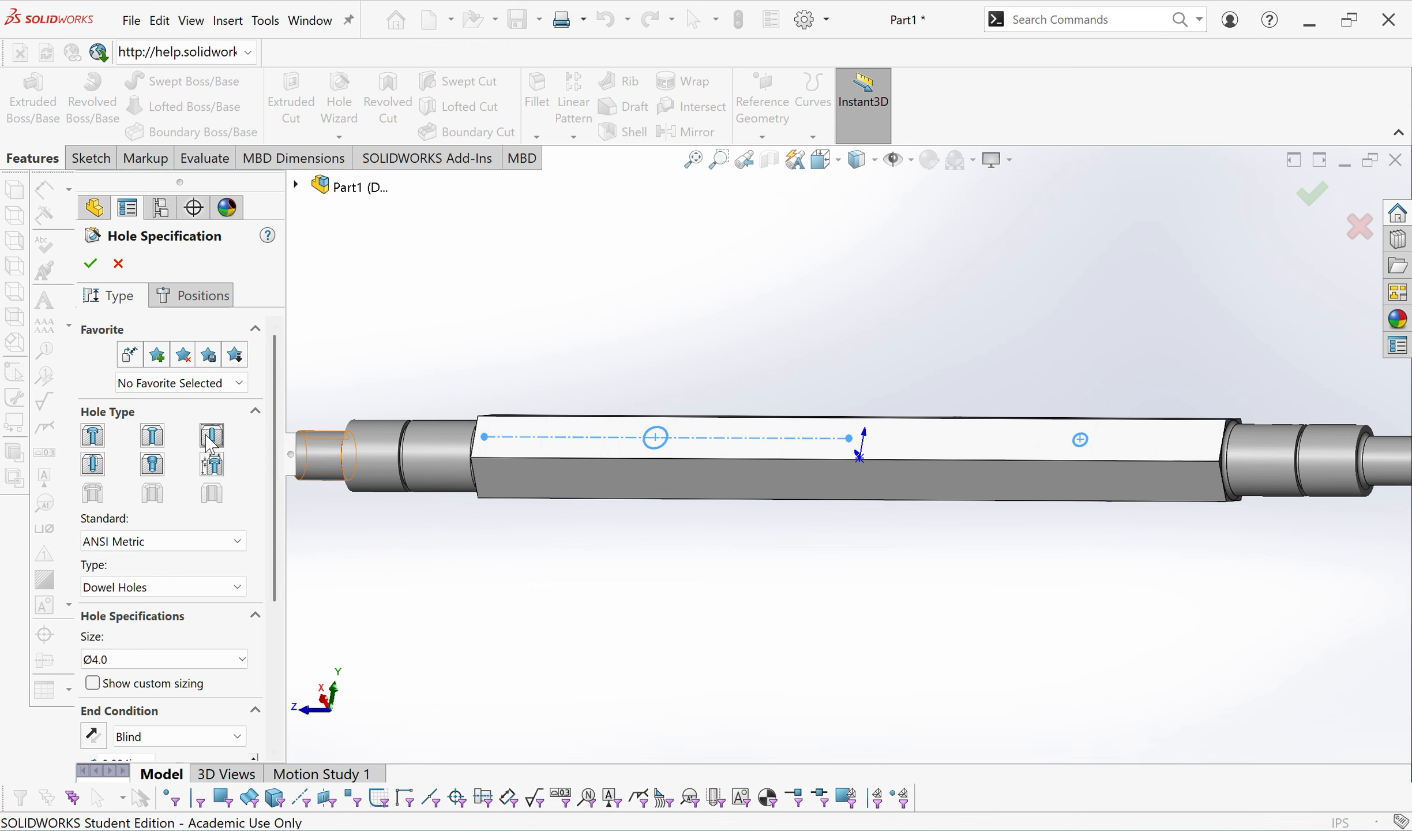
pyautogui.click(149, 663)
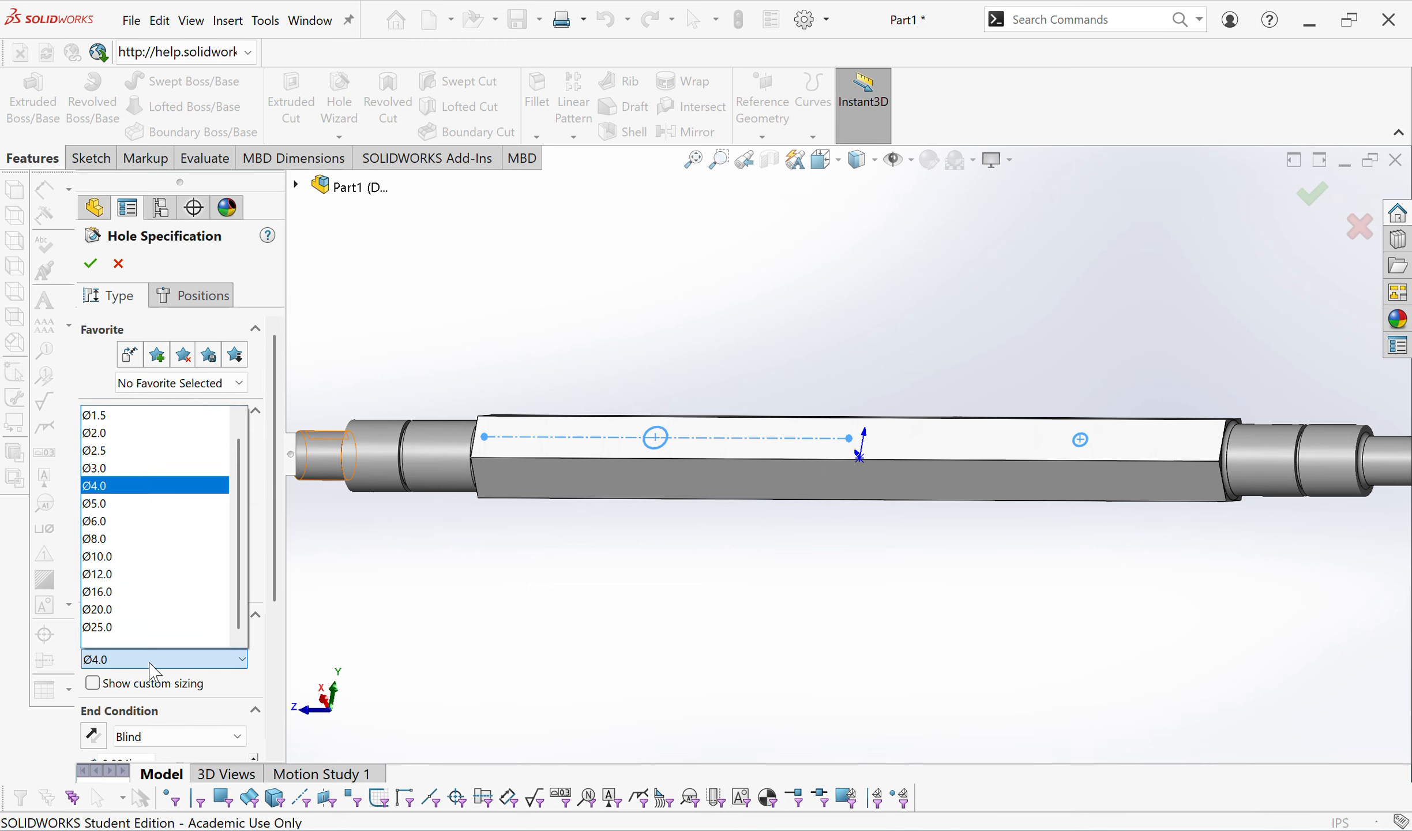
pyautogui.click(149, 663)
pyautogui.click(143, 545)
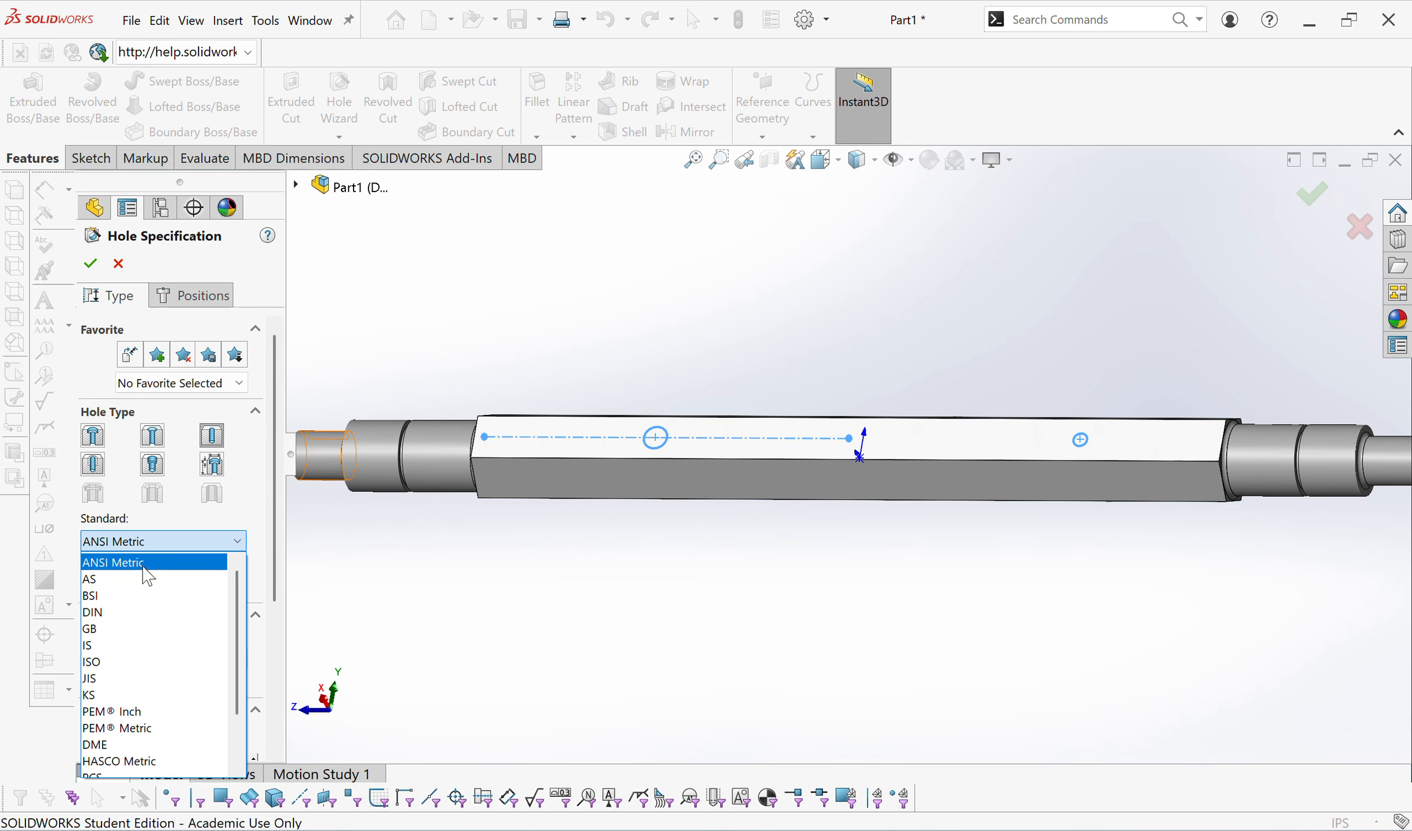
pyautogui.click(143, 564)
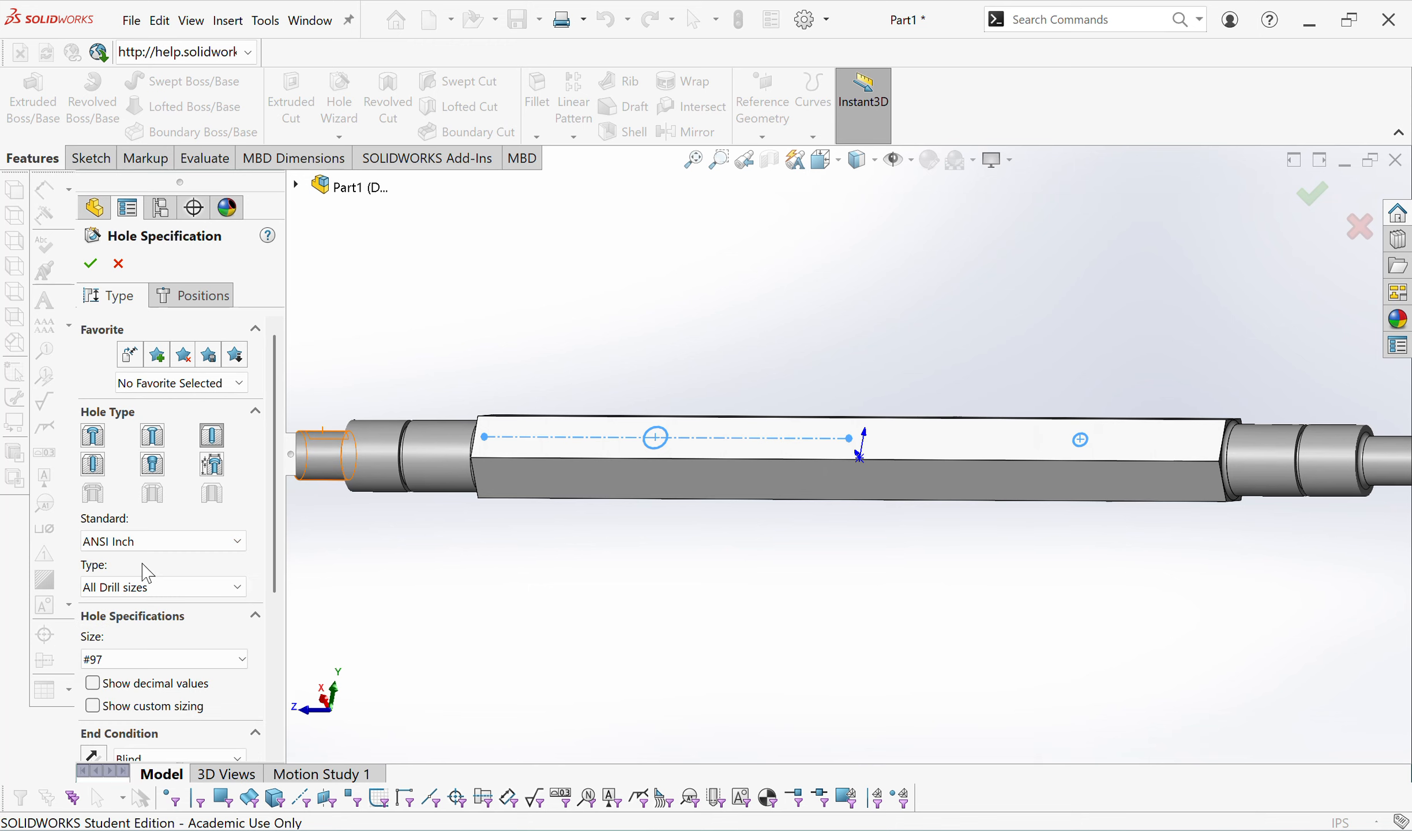
pyautogui.click(180, 659)
pyautogui.scroll(-3, 174, 620)
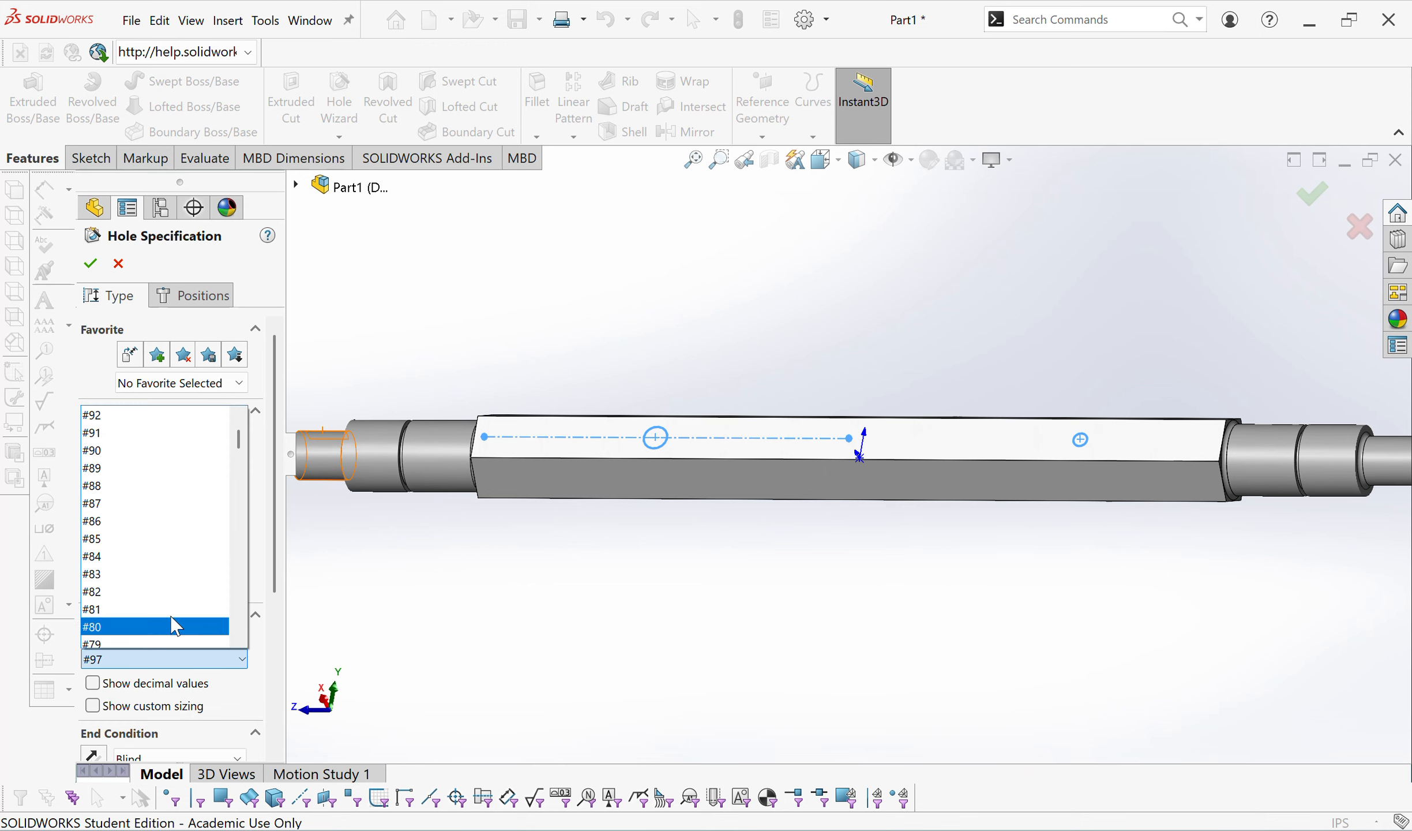
pyautogui.scroll(-20, 174, 600)
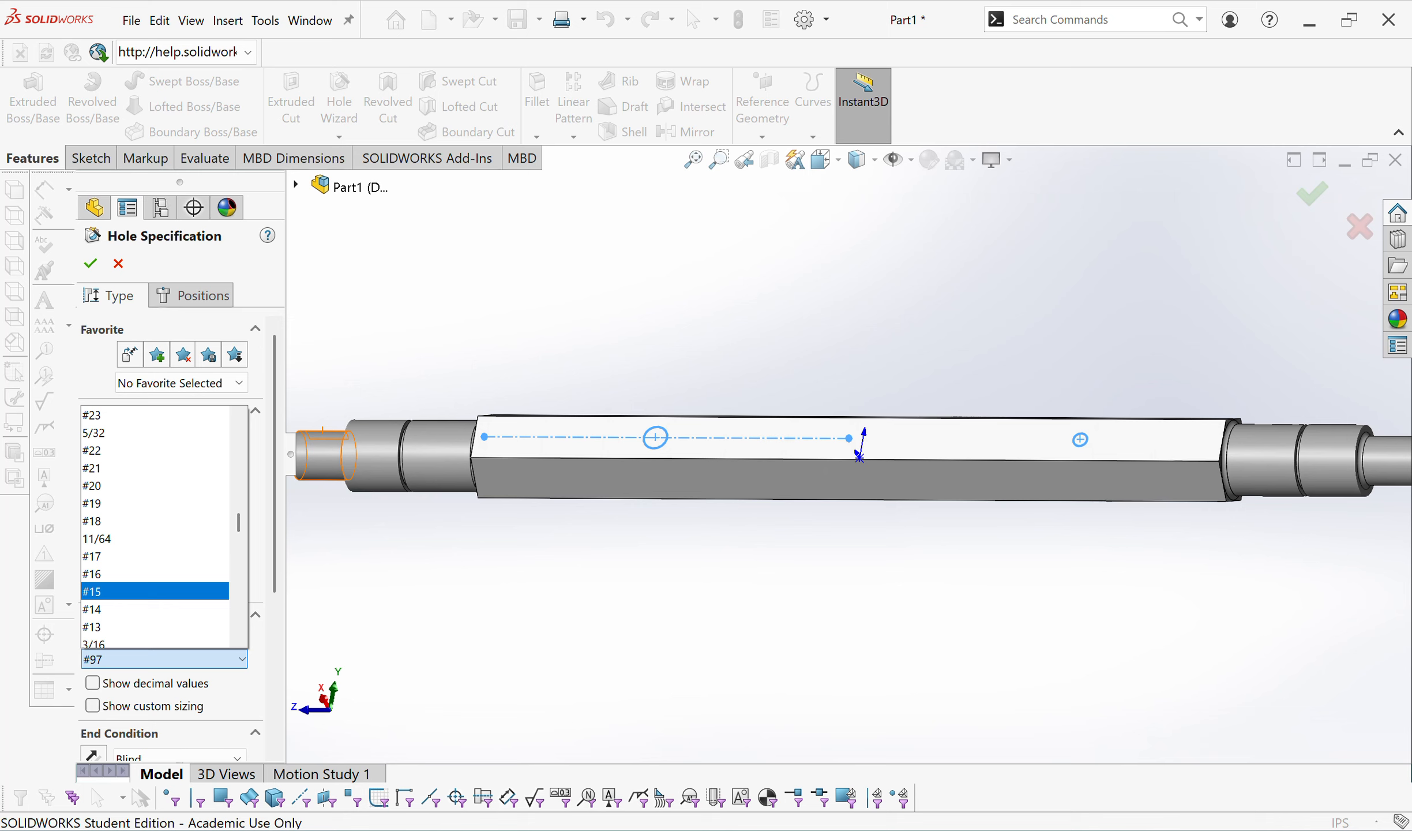
pyautogui.scroll(-15, 176, 542)
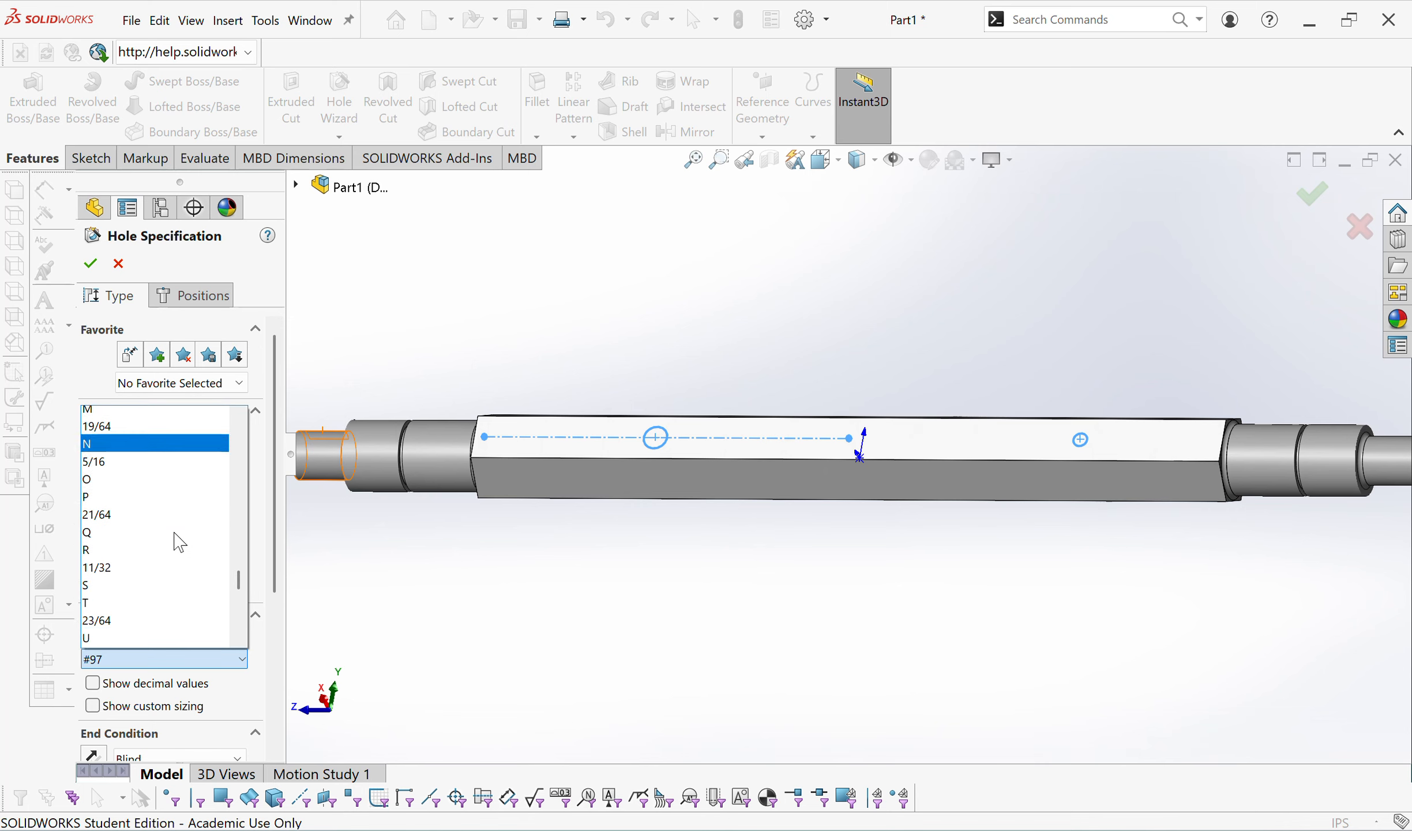
pyautogui.scroll(-16, 180, 543)
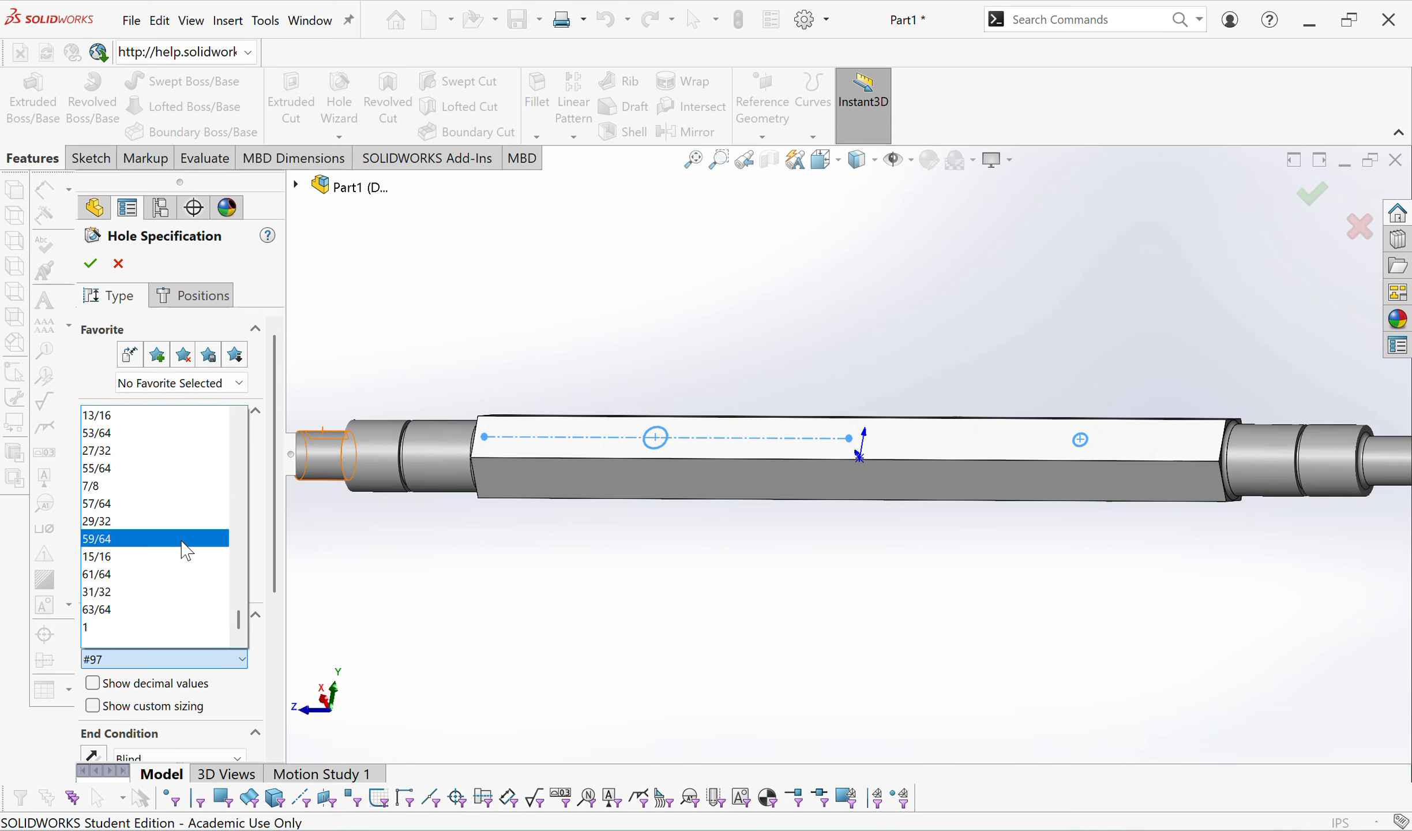
pyautogui.click(451, 597)
pyautogui.scroll(-4, 181, 684)
pyautogui.scroll(2, 179, 652)
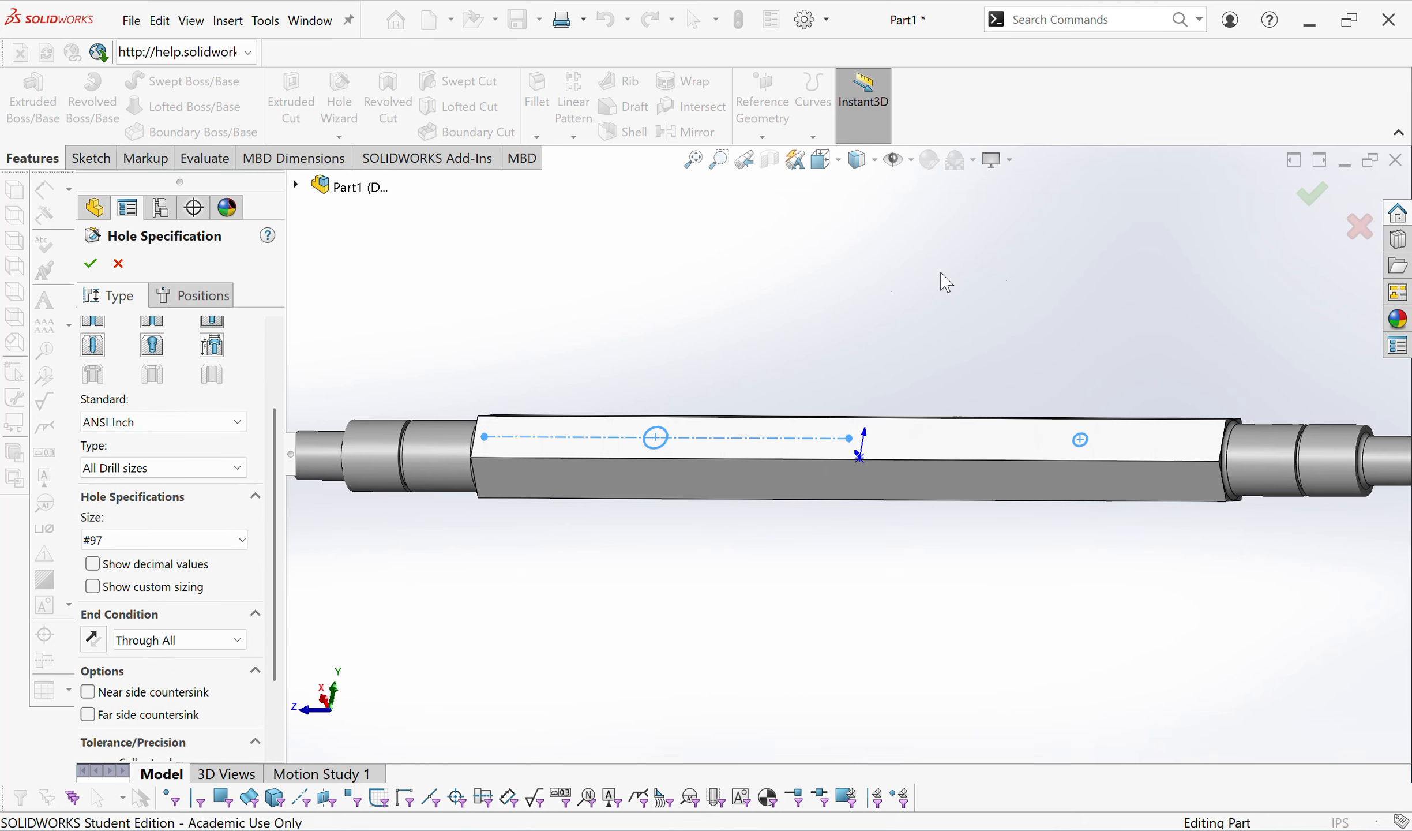
pyautogui.press('Escape')
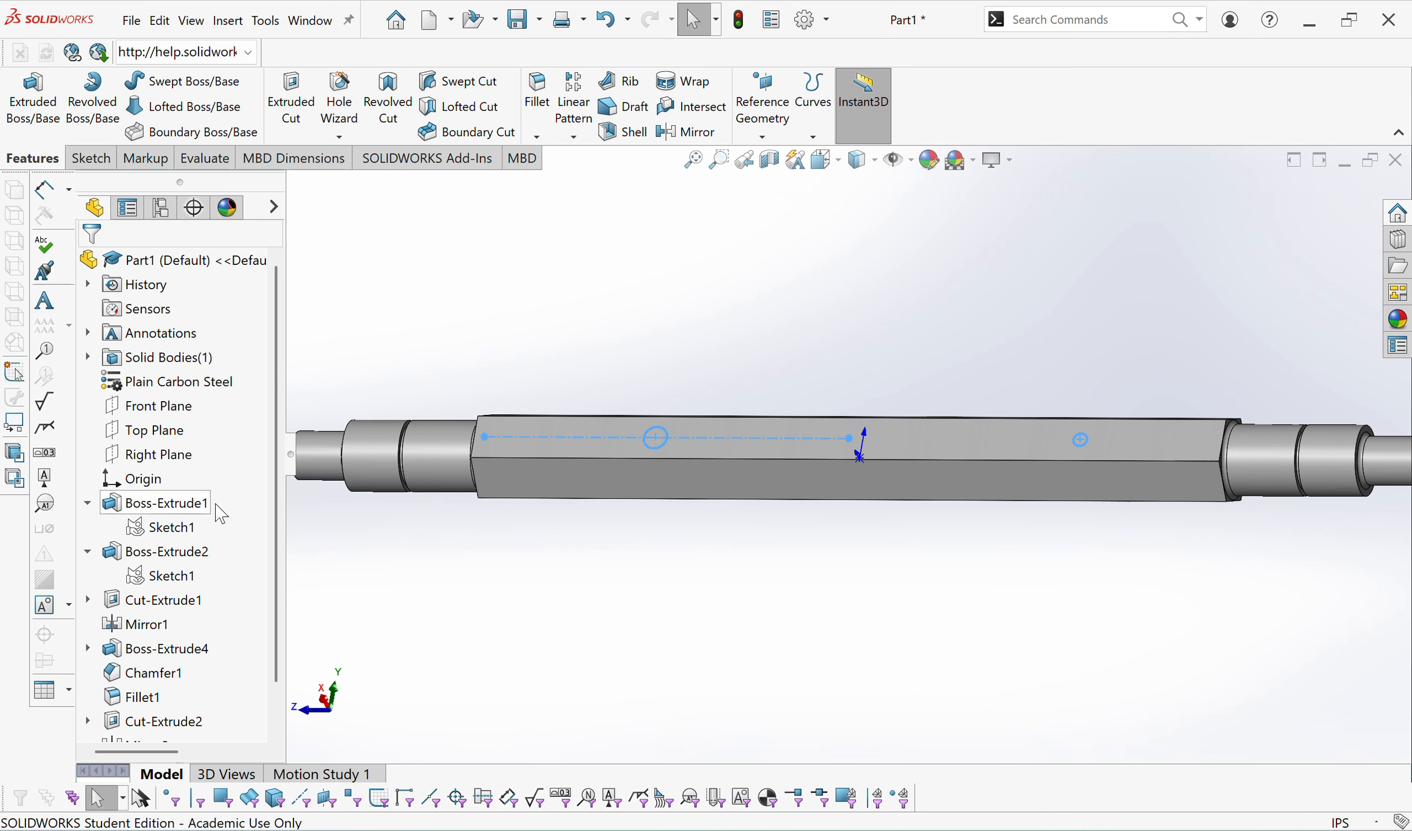
# Cut-extrude the sketch with the two circles Through All to make both holes in the hexagonal section.
pyautogui.click(535, 356)
pyautogui.scroll(-1, 166, 691)
pyautogui.click(149, 721)
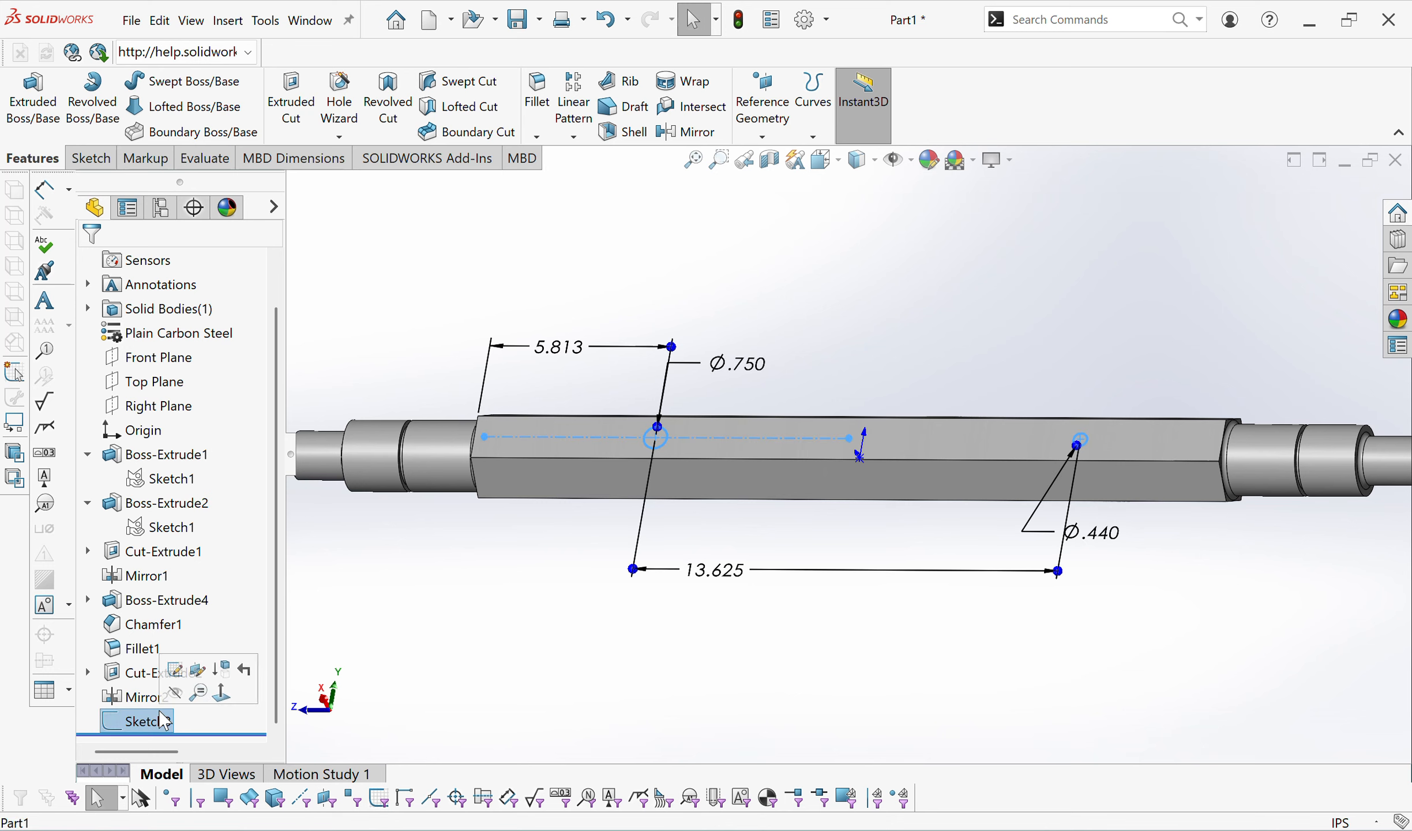
pyautogui.click(291, 98)
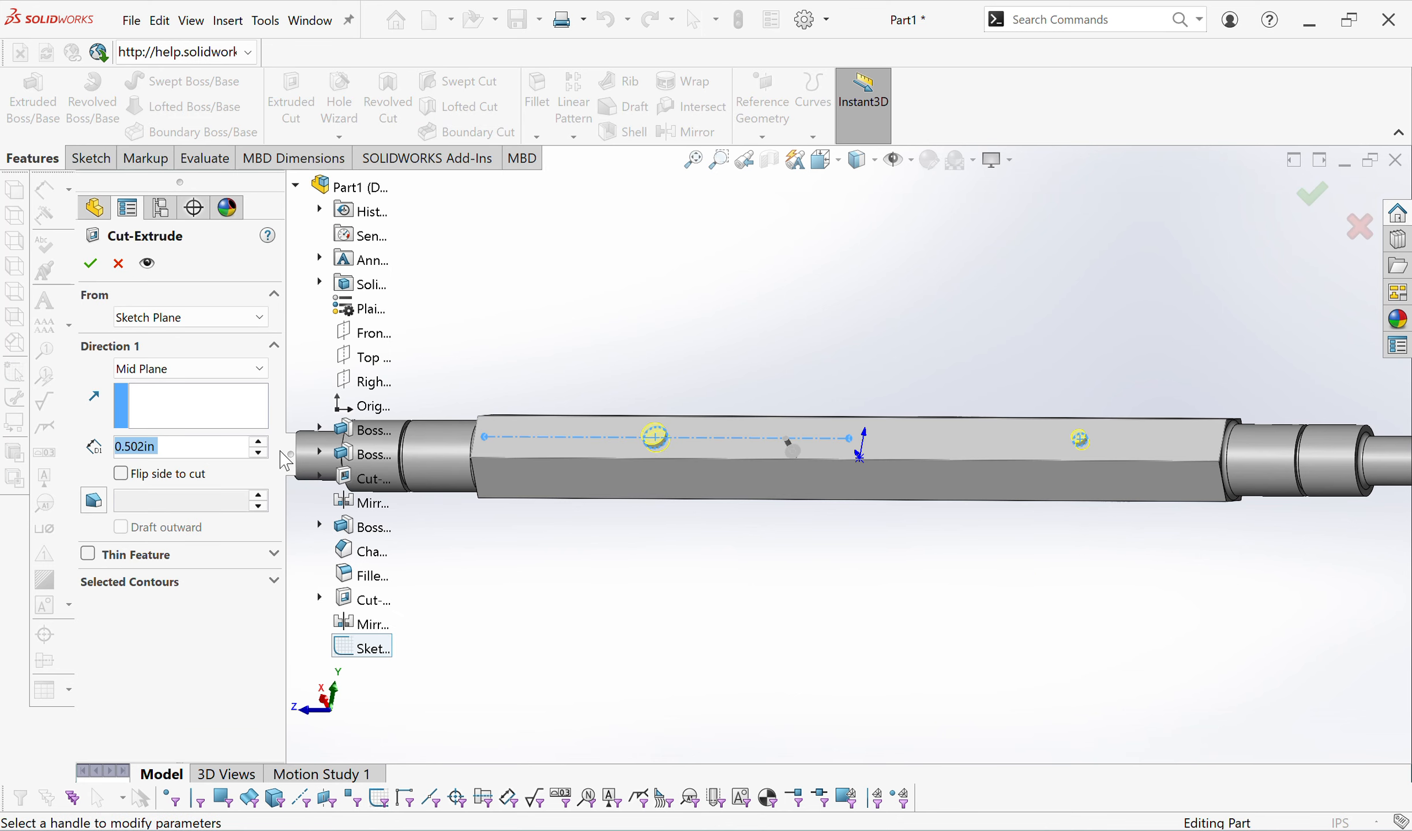
pyautogui.click(177, 377)
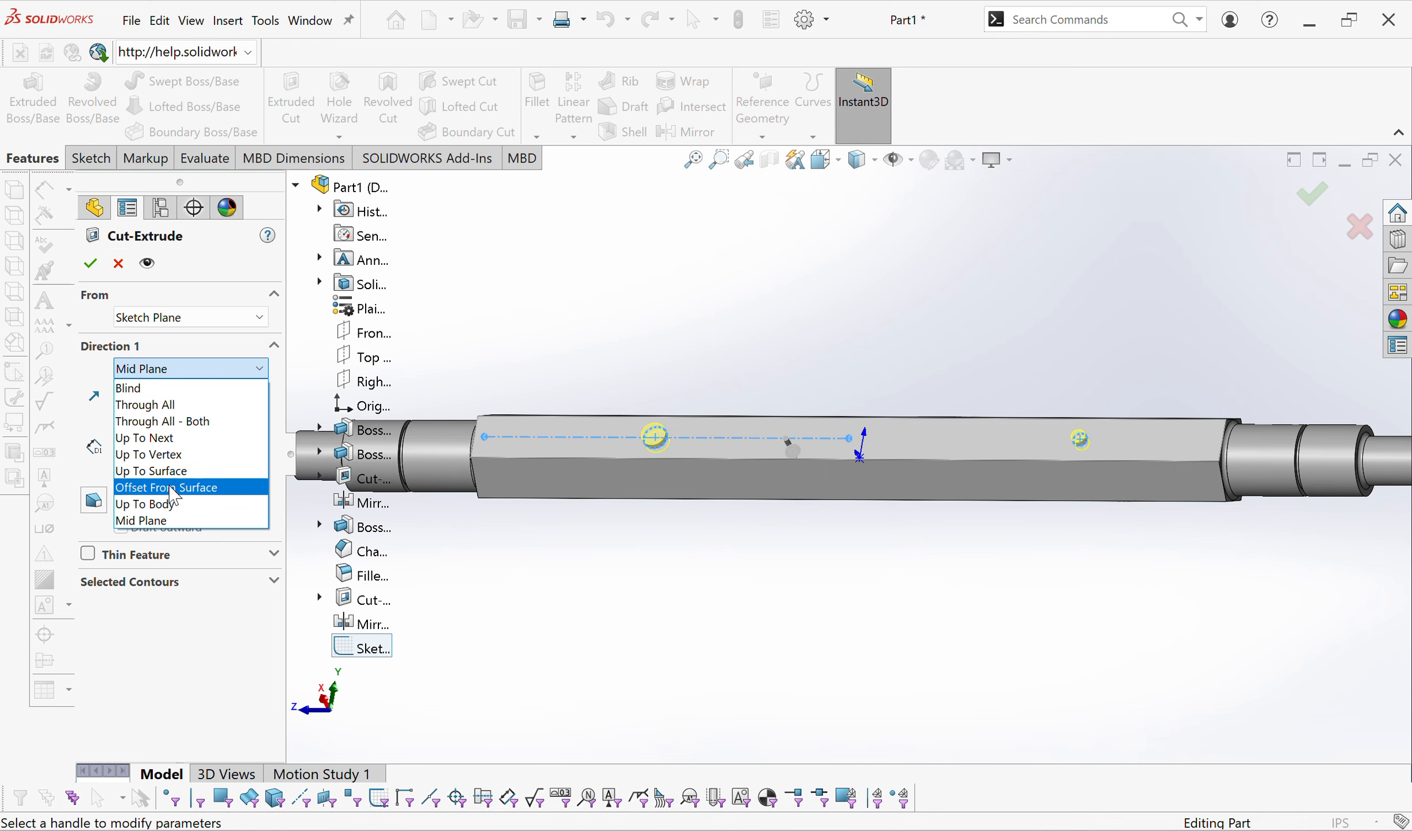
pyautogui.click(166, 405)
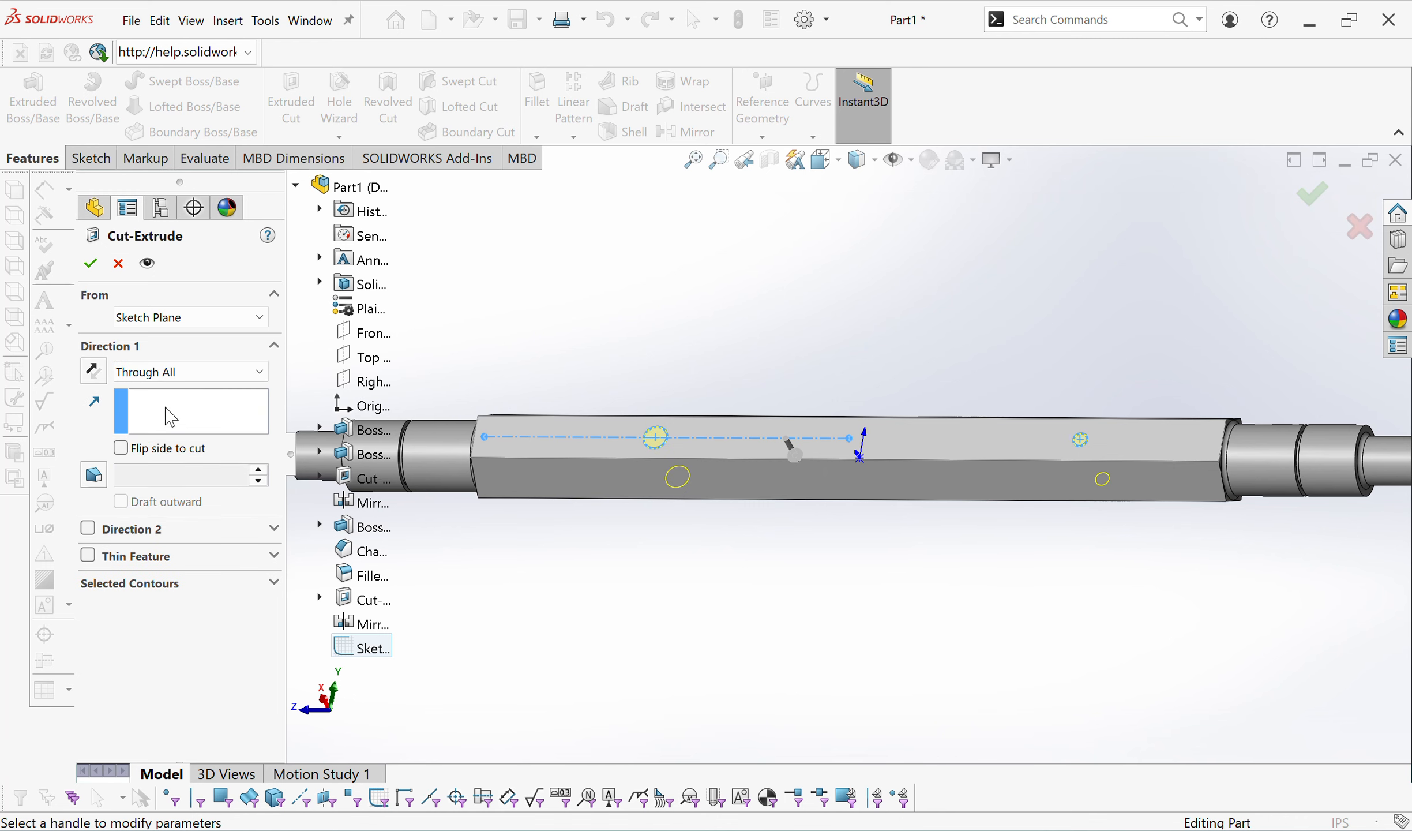
pyautogui.click(1313, 196)
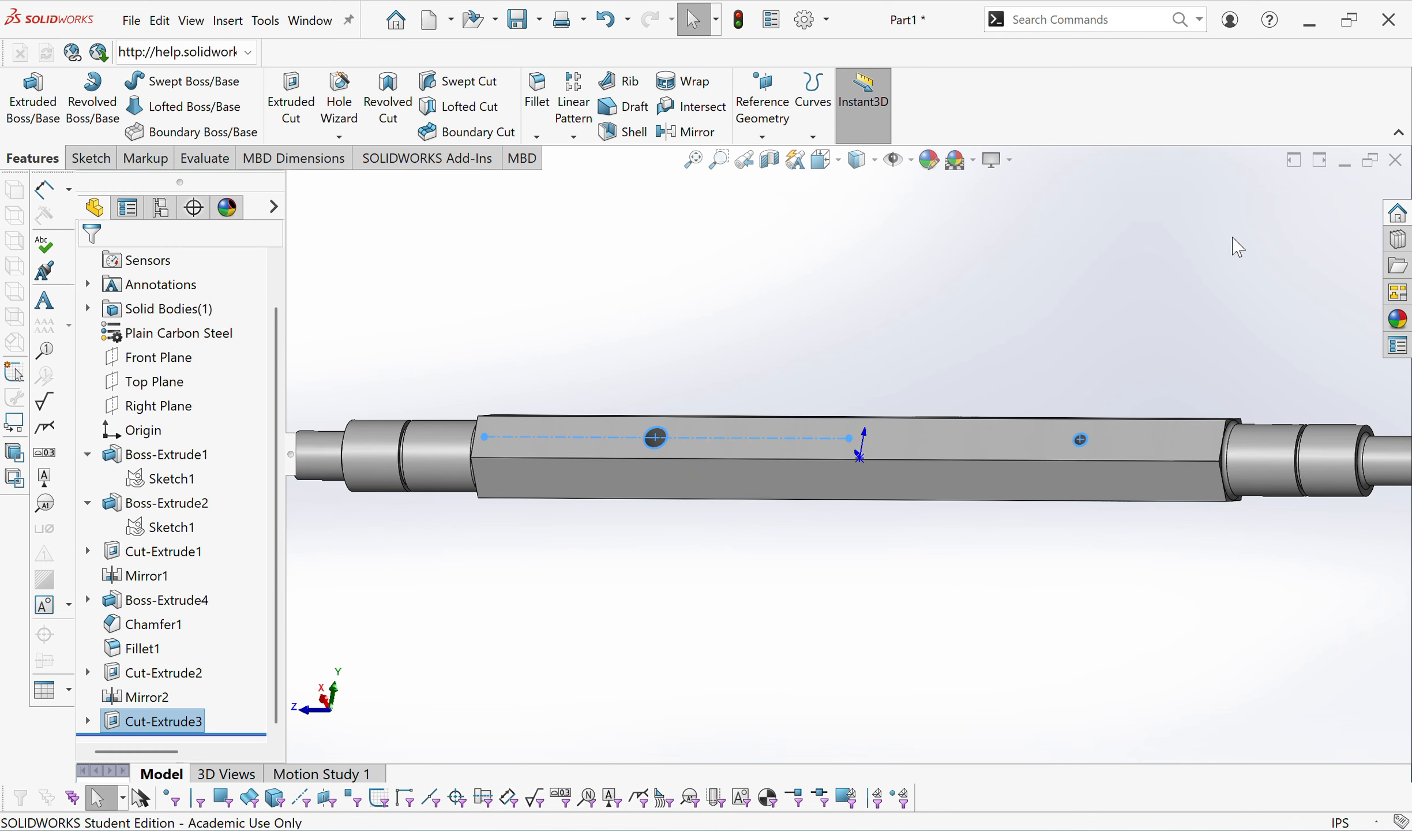
# Inspect the shaft's end, then switch to the Word drawing and examine the centre hole's dimensions in Detail B.
pyautogui.press('f')
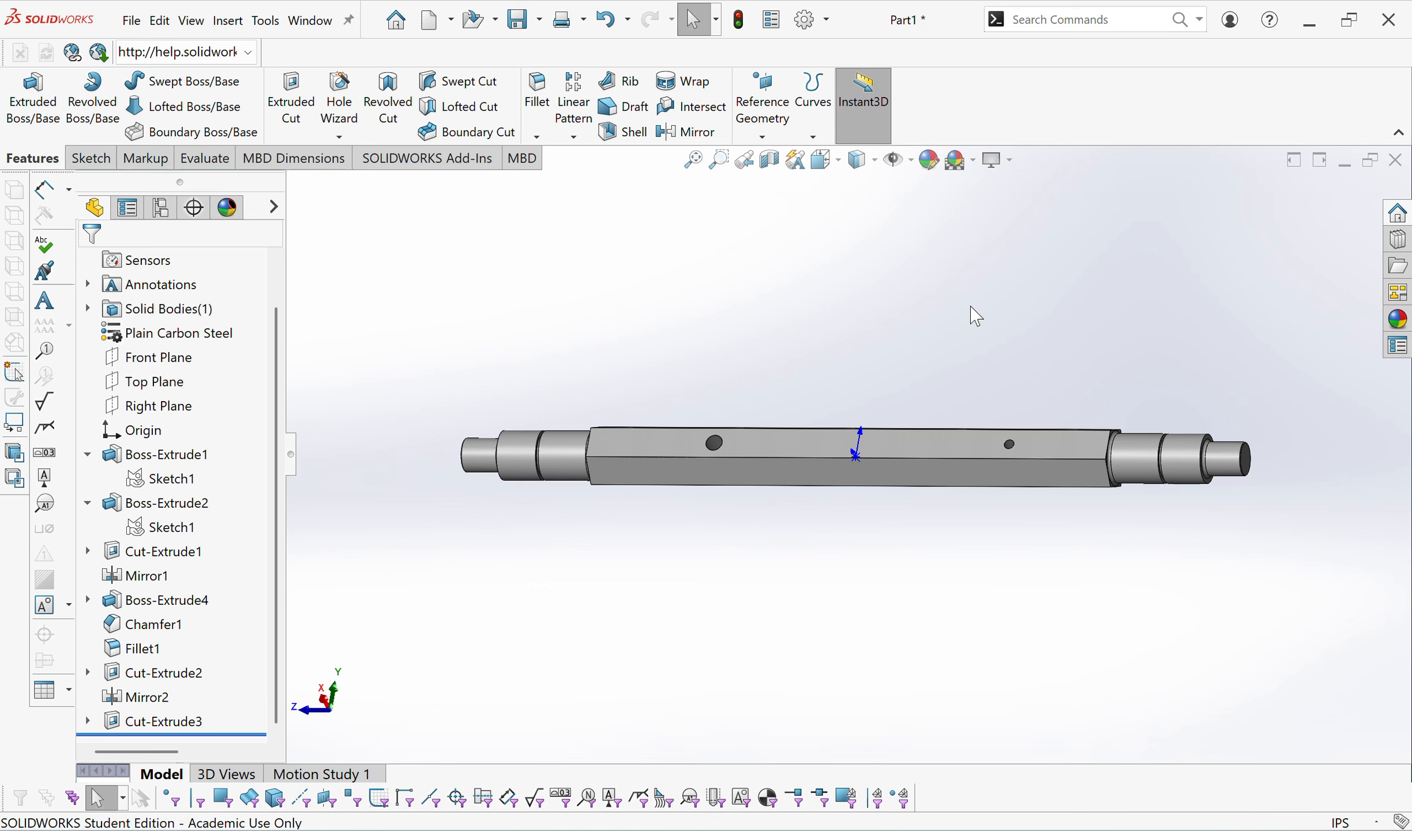
pyautogui.moveTo(977, 316); pyautogui.dragTo(986, 375, button='middle')
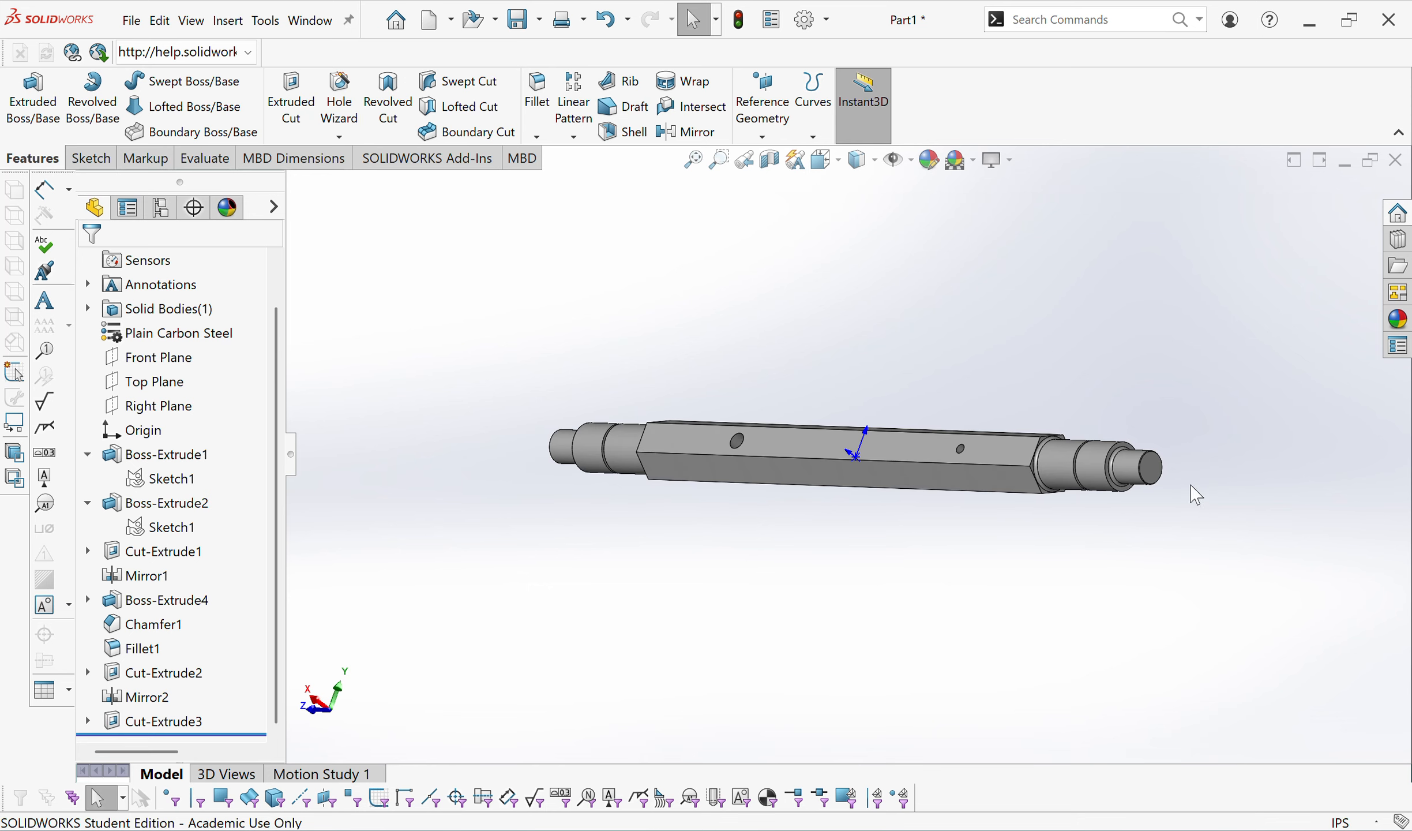
pyautogui.scroll(-2, 1151, 479)
pyautogui.scroll(-3, 1151, 479)
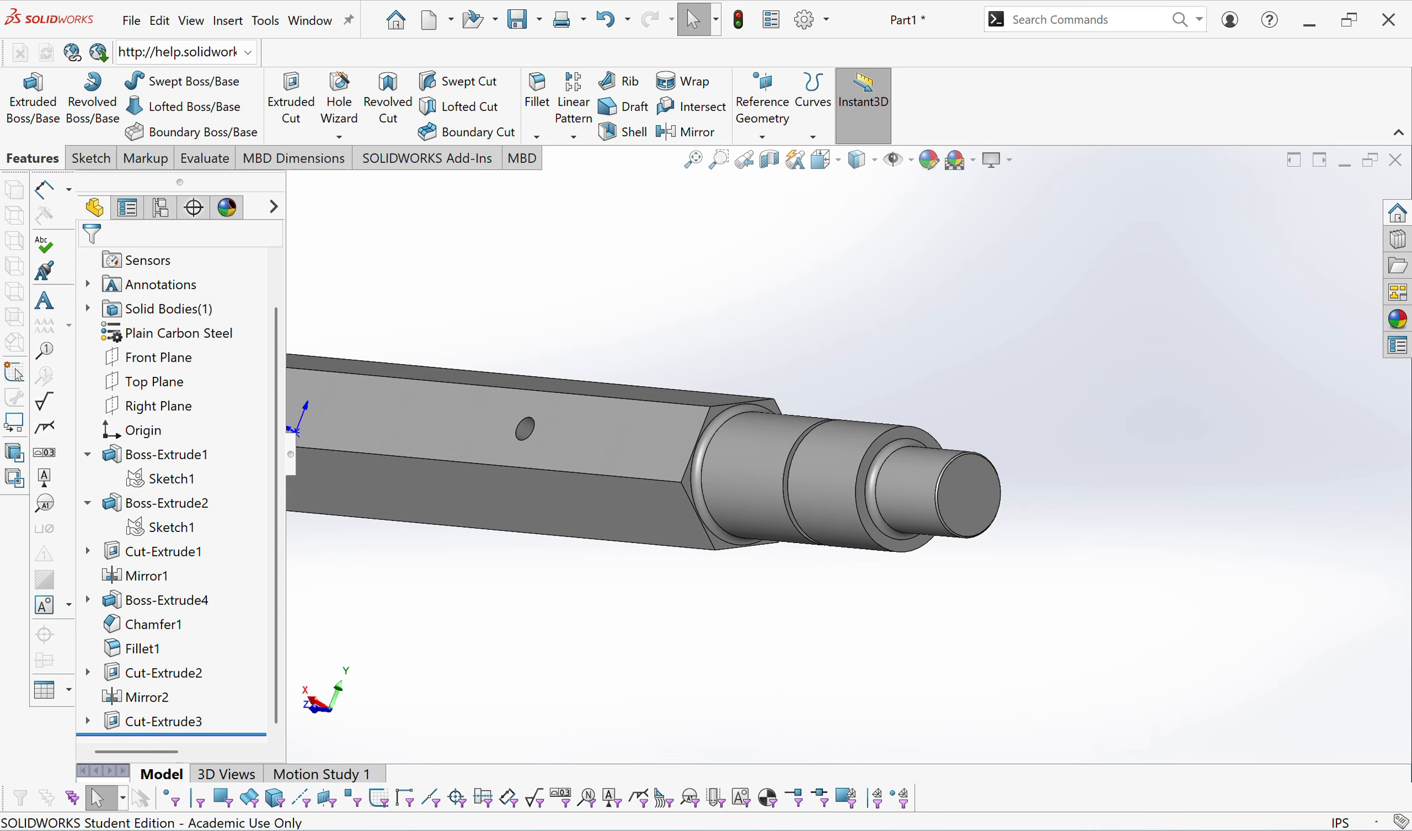
pyautogui.moveTo(916, 830)
pyautogui.click(915, 744)
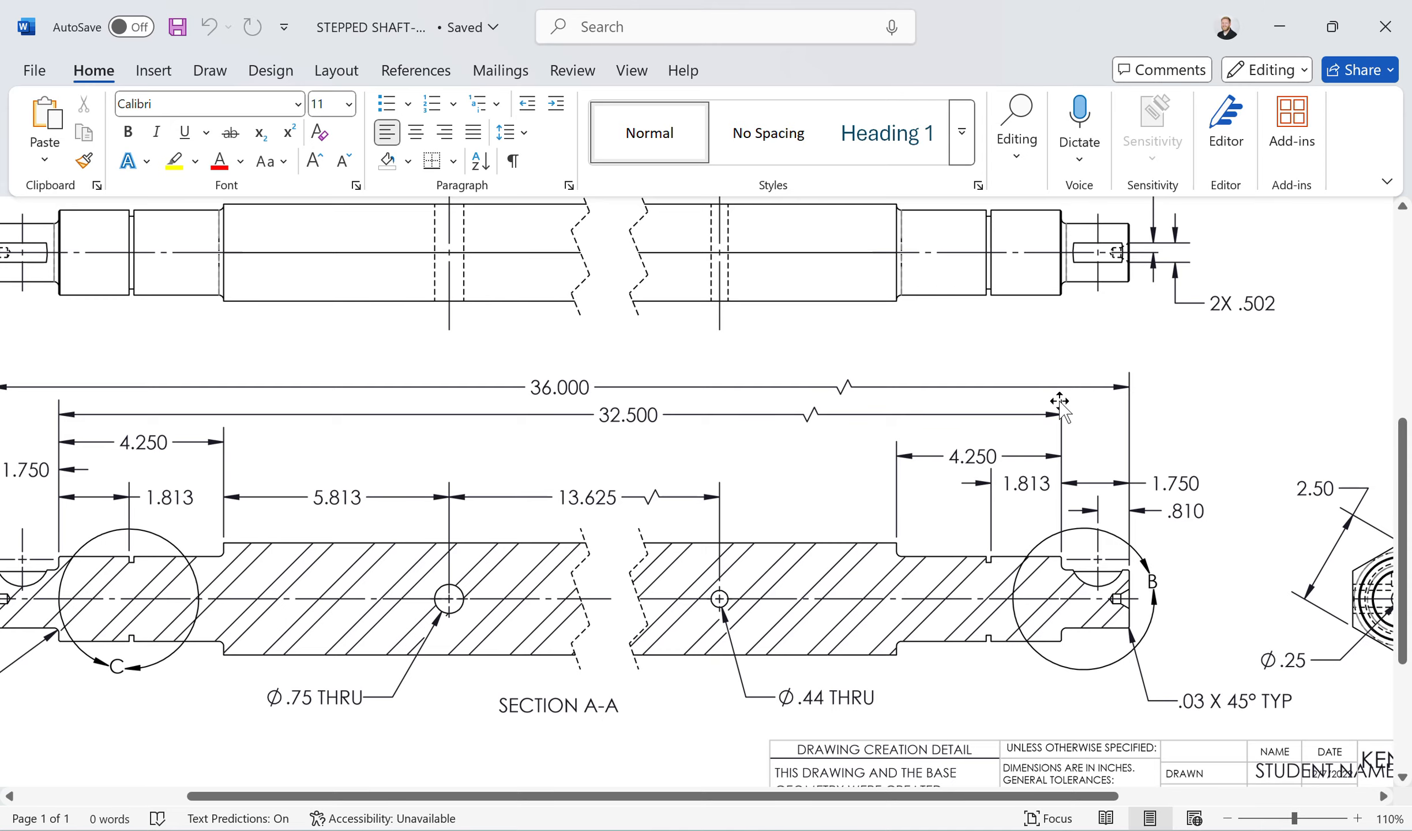
pyautogui.scroll(10, 1060, 401)
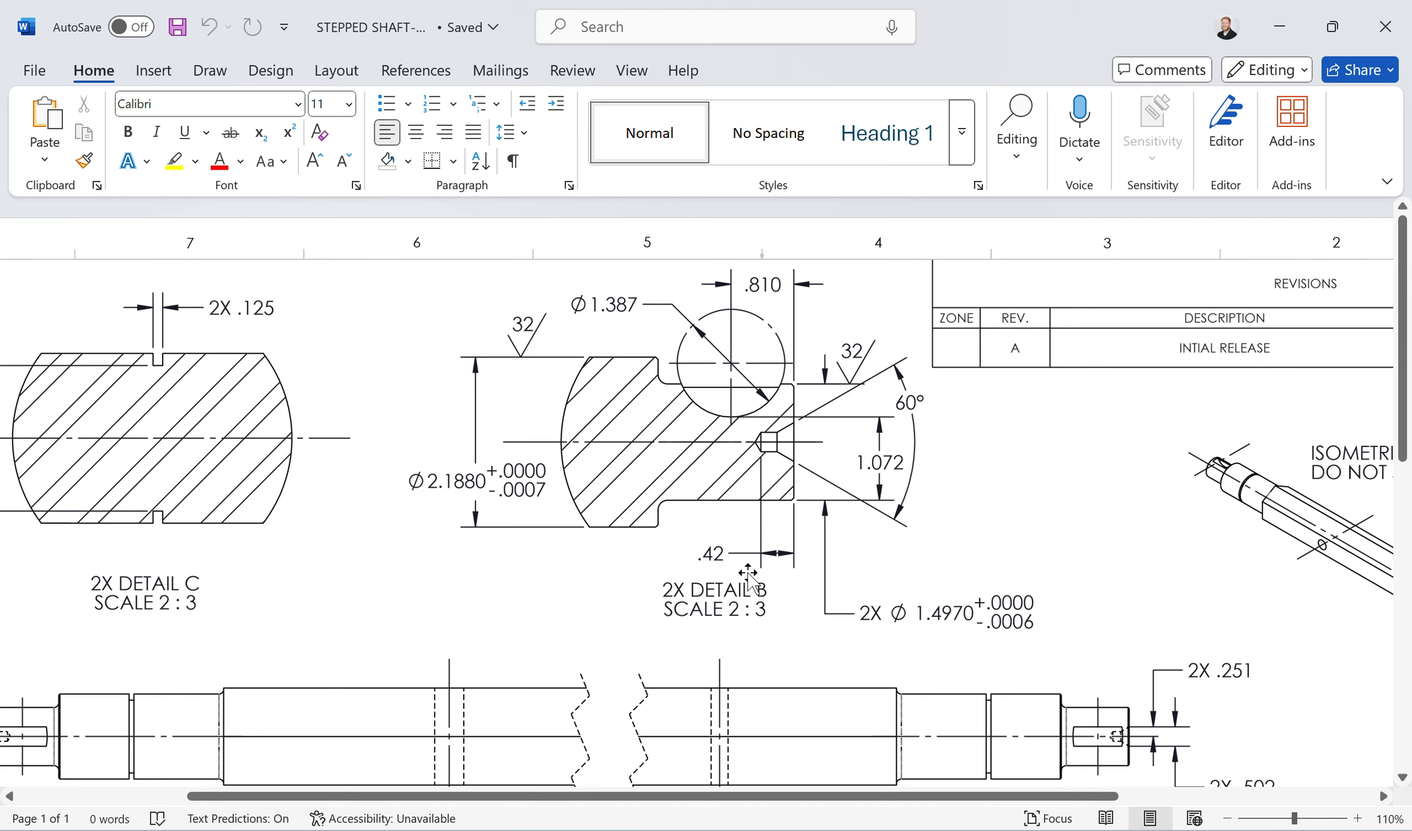
pyautogui.keyDown('ctrl'); pyautogui.scroll(5, 828, 467); pyautogui.keyUp('ctrl')
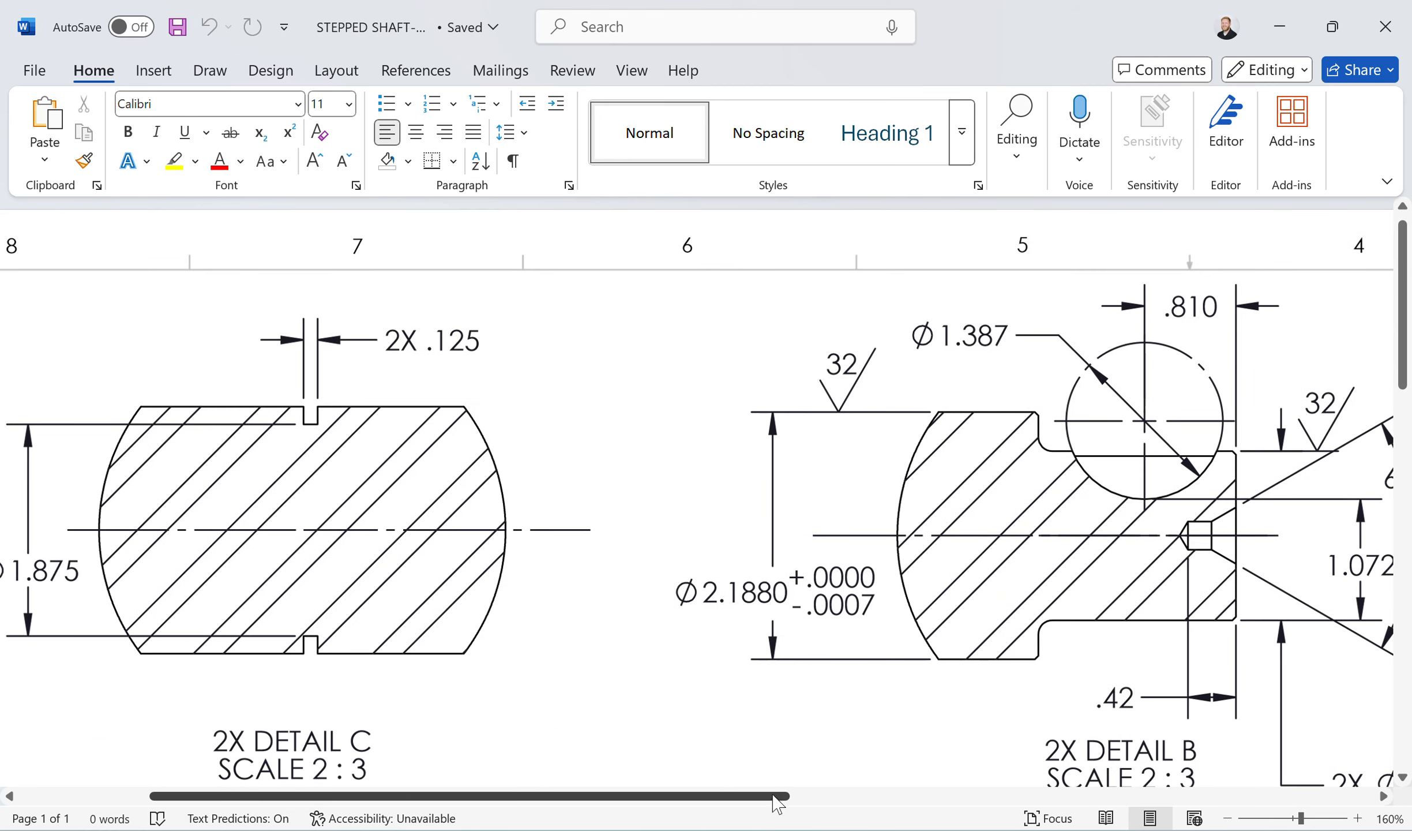
pyautogui.moveTo(778, 801); pyautogui.dragTo(964, 796)
pyautogui.scroll(-2, 942, 542)
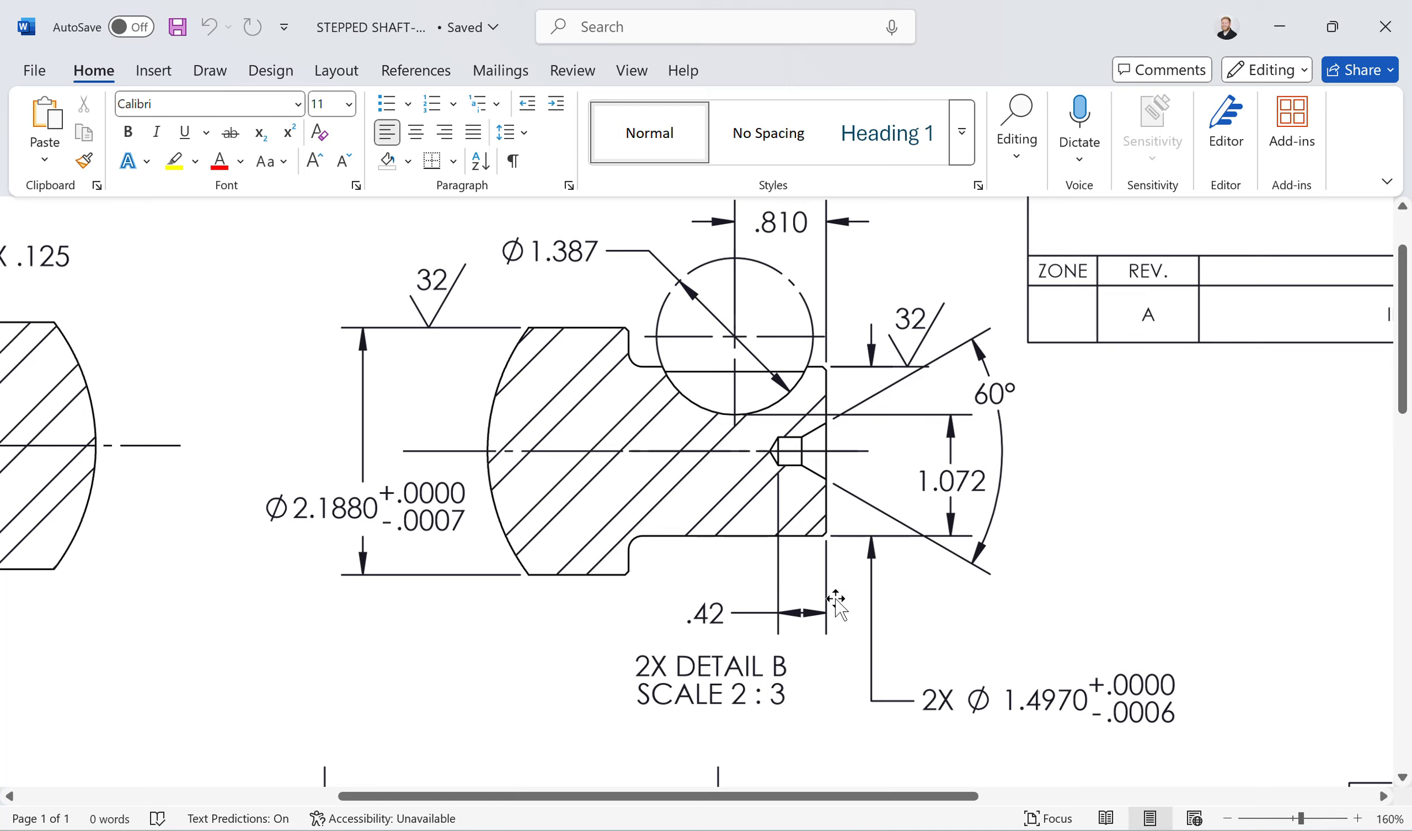
pyautogui.scroll(-2, 814, 597)
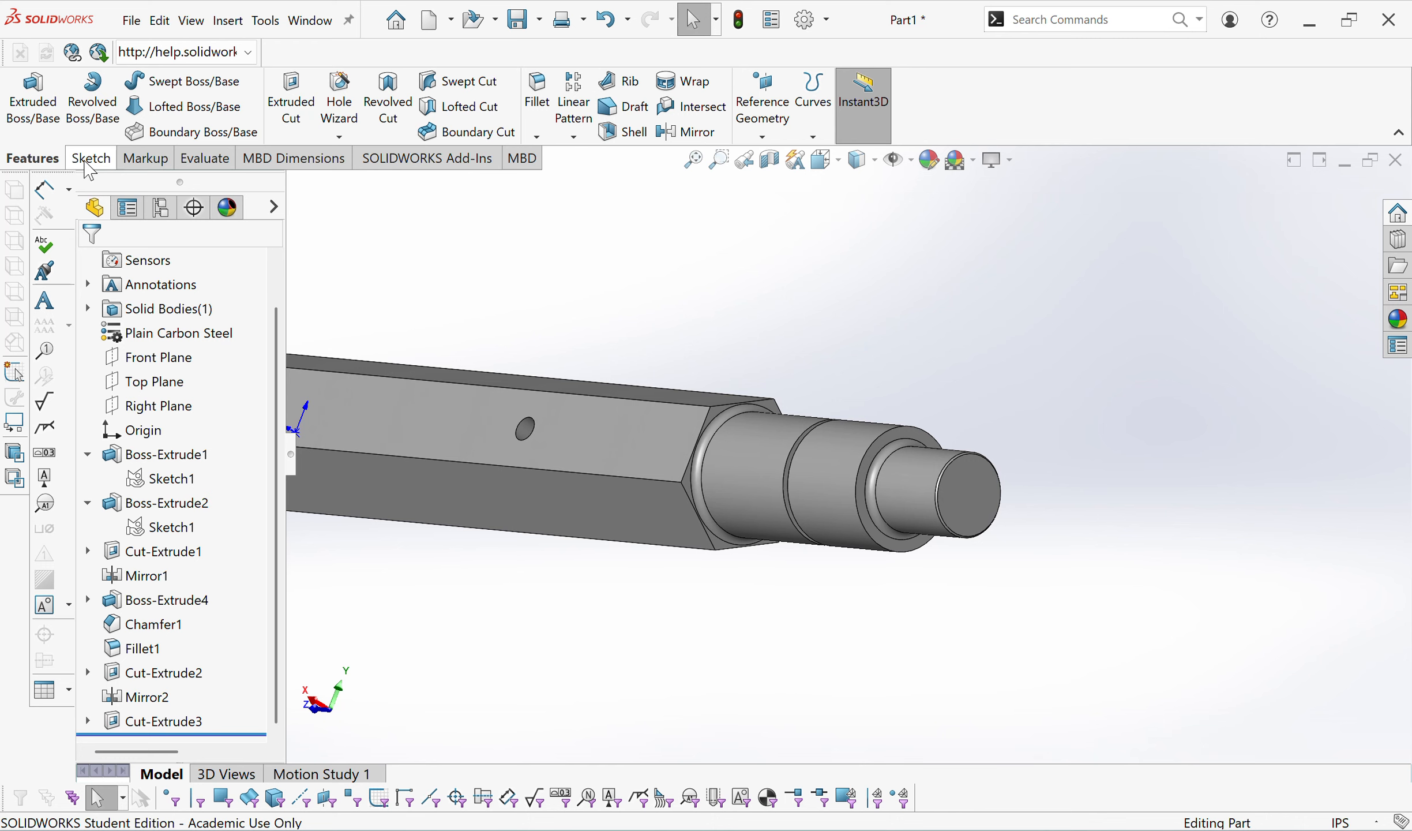
# Start a Hole Wizard countersink hole in ANSI Inch with a Blind end condition and the depth taken up to the shoulder.
pyautogui.click(339, 100)
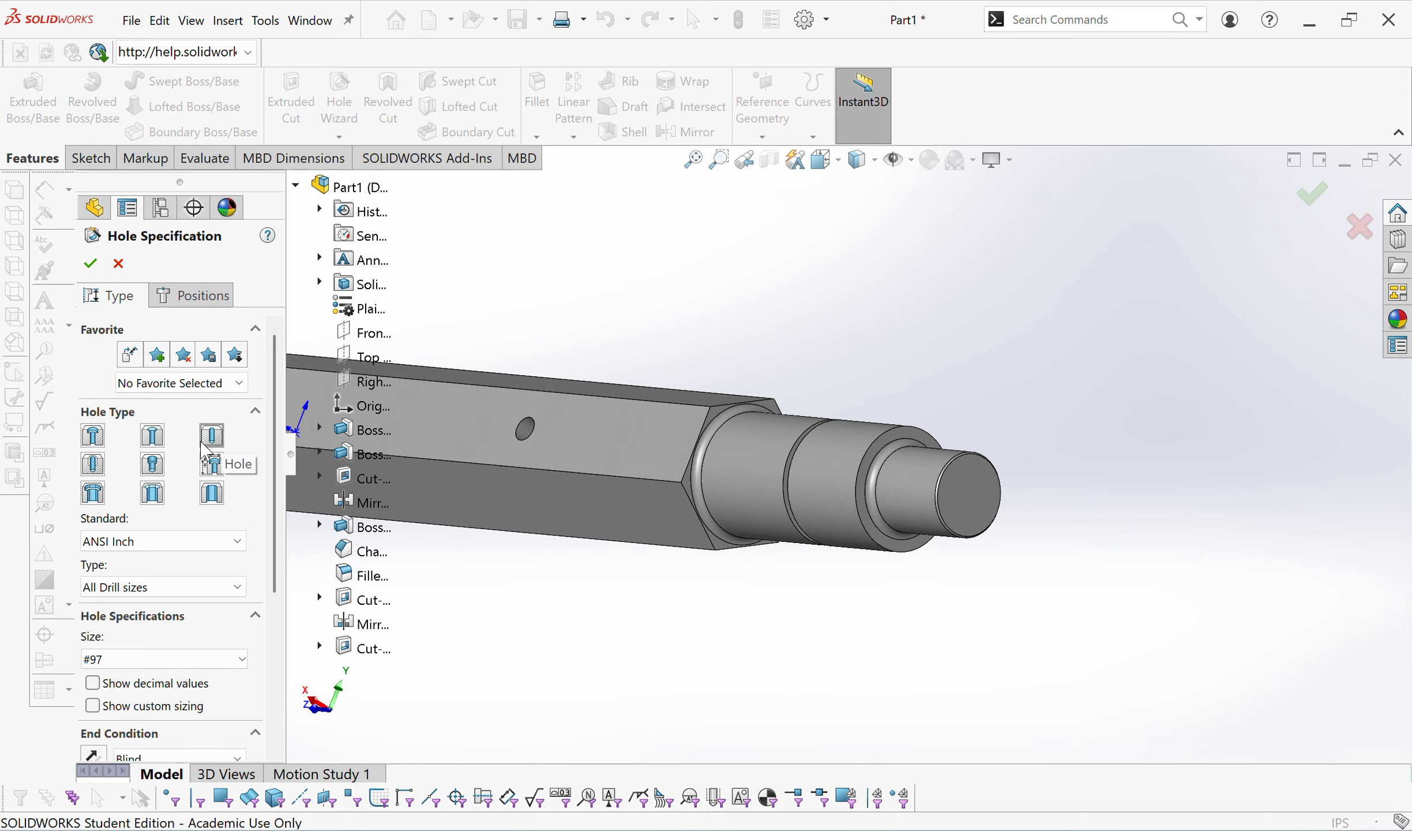
pyautogui.click(157, 441)
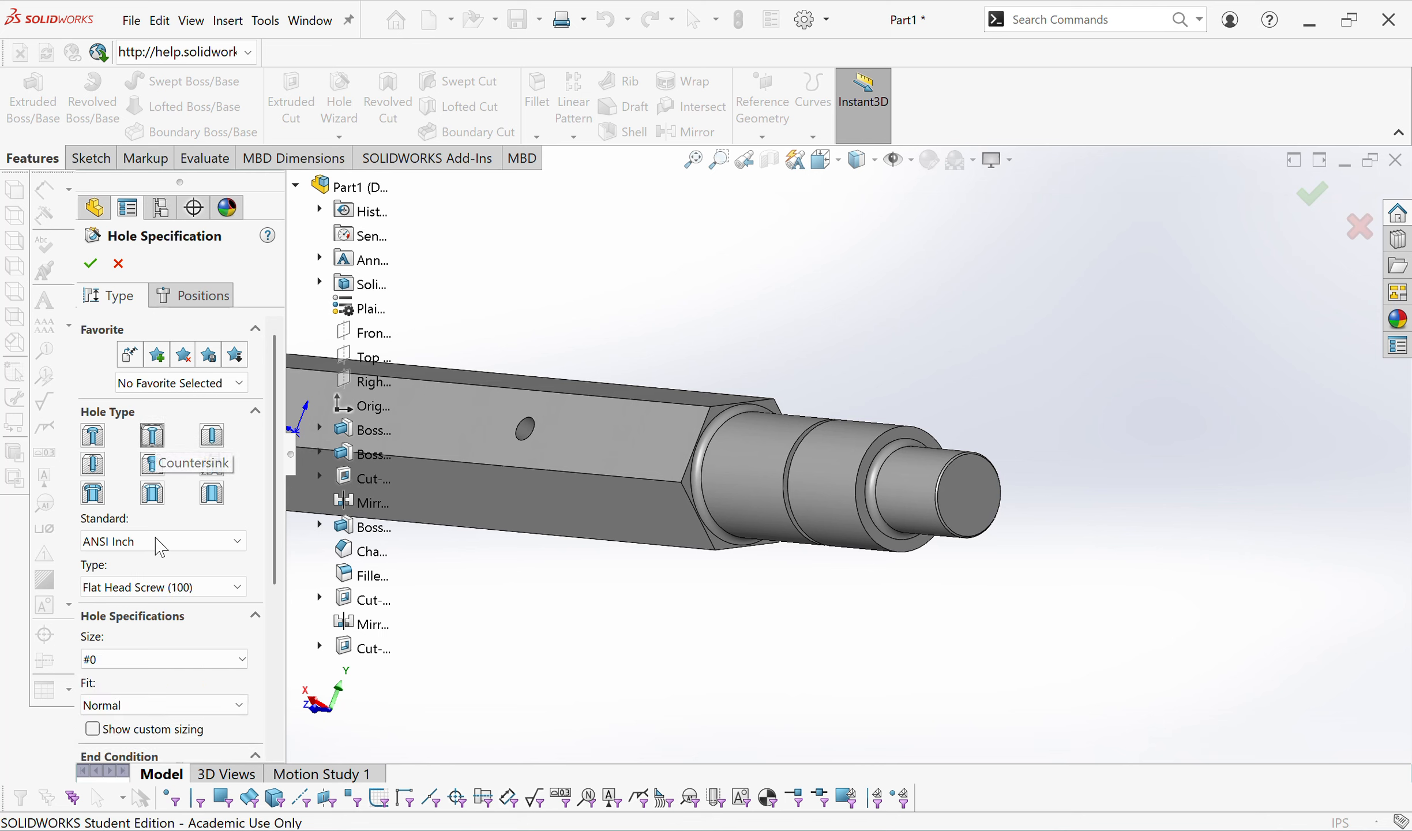
pyautogui.scroll(-3, 164, 640)
pyautogui.scroll(-1, 172, 663)
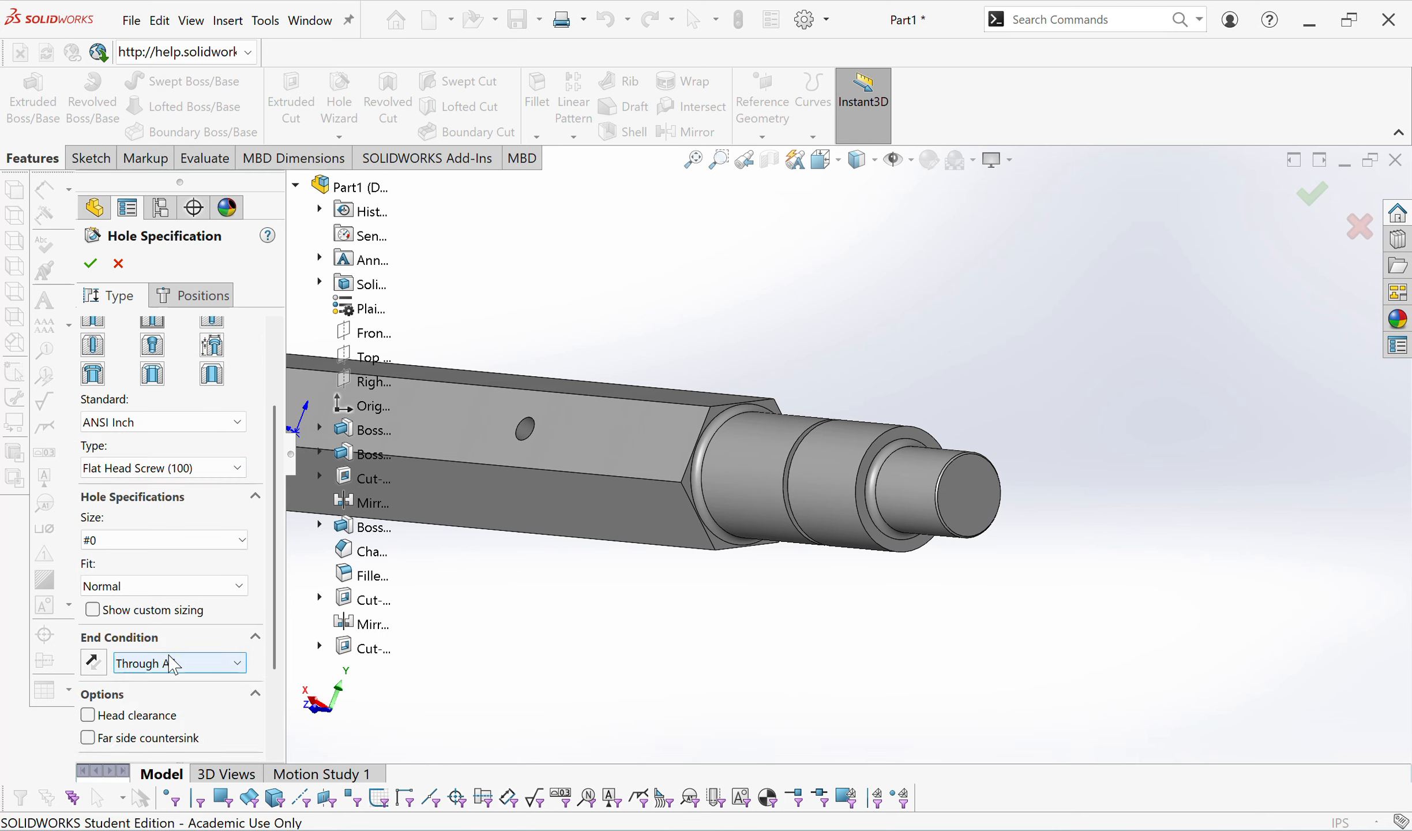
pyautogui.scroll(1, 172, 662)
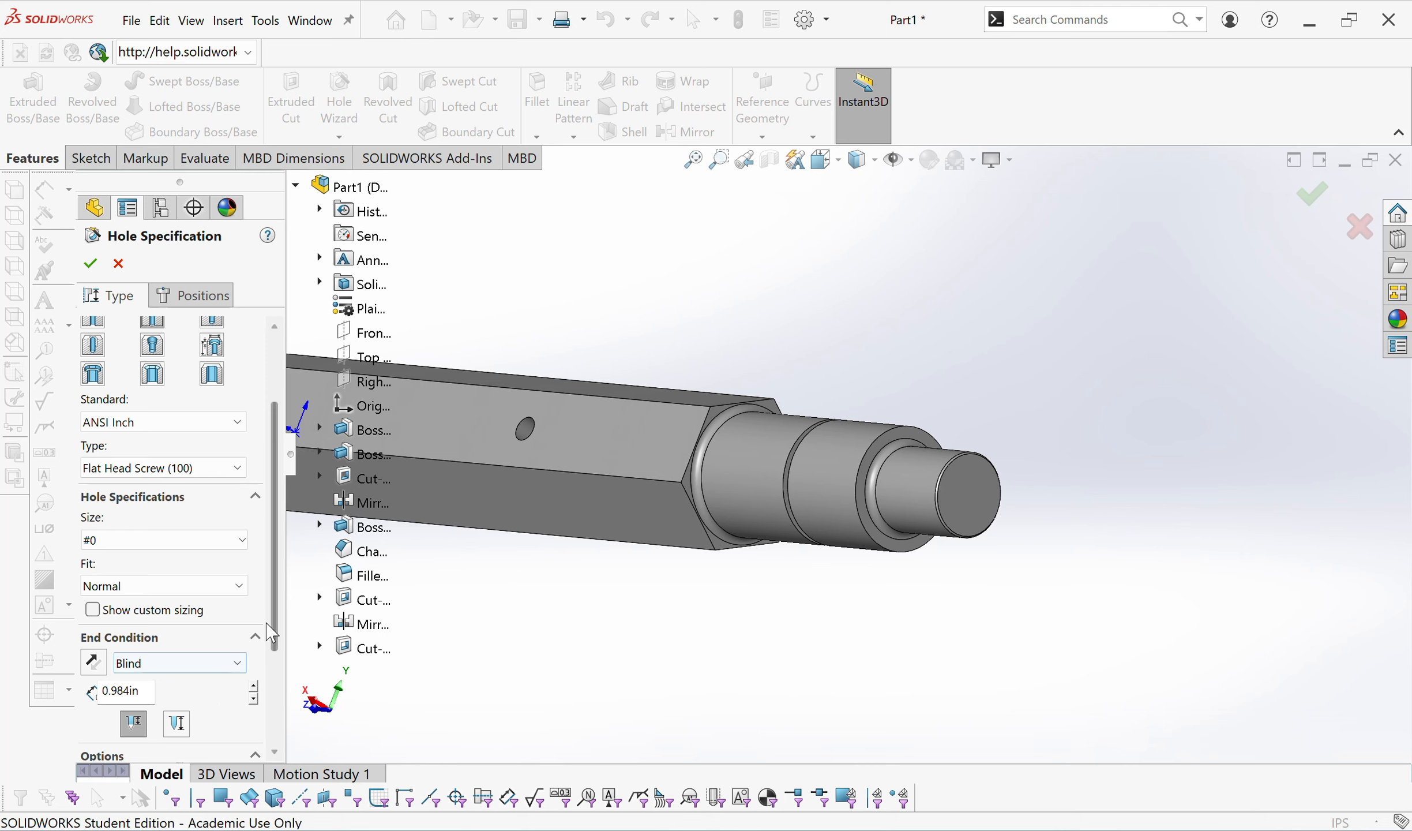
pyautogui.moveTo(276, 629); pyautogui.dragTo(287, 723)
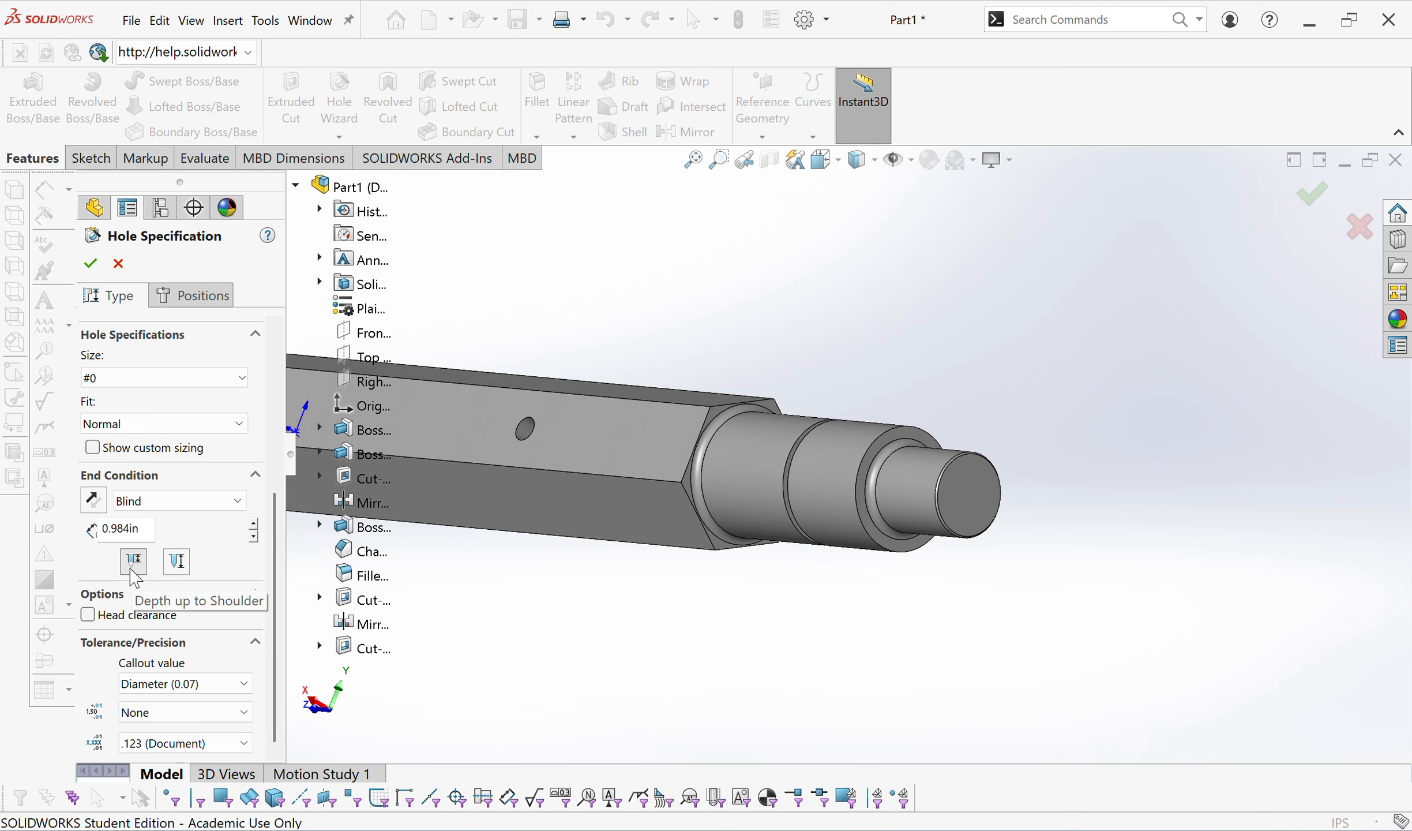
pyautogui.click(141, 568)
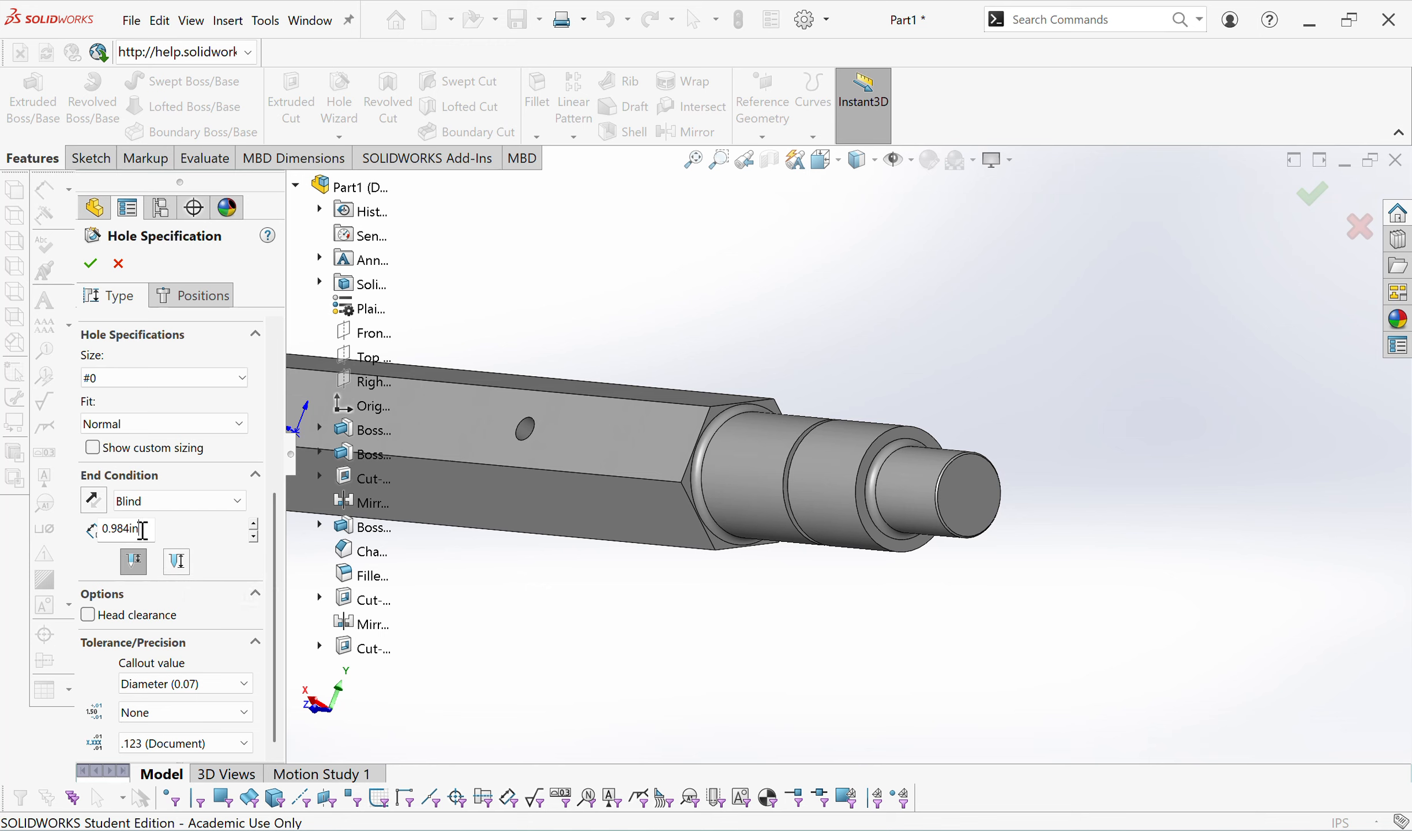
# Check the centre hole's depth in Detail B of the Word drawing and set the hole's blind depth to 0.42 in.
pyautogui.doubleClick(142, 529)
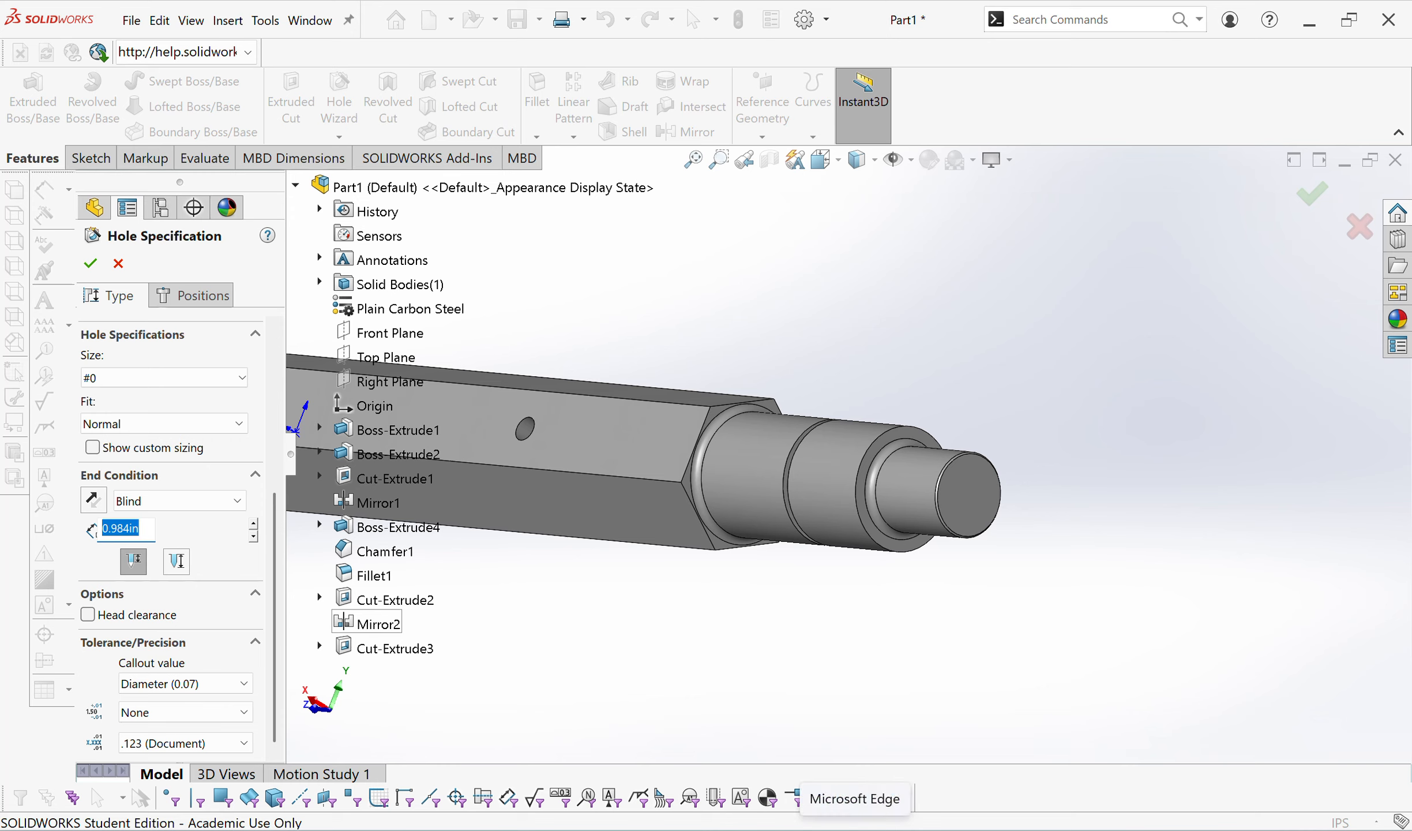
pyautogui.click(855, 829)
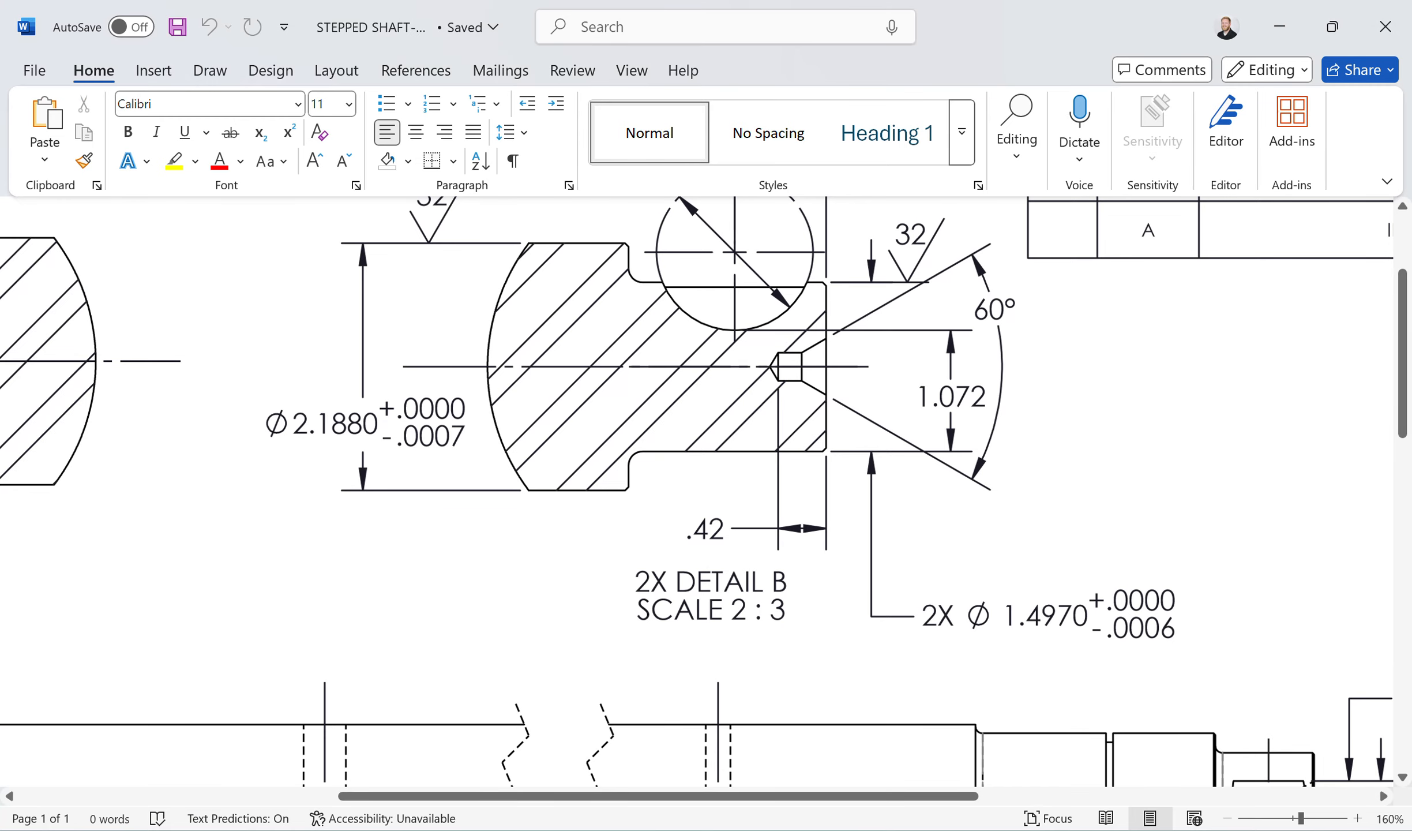
pyautogui.hotkey('alt', 'Tab')
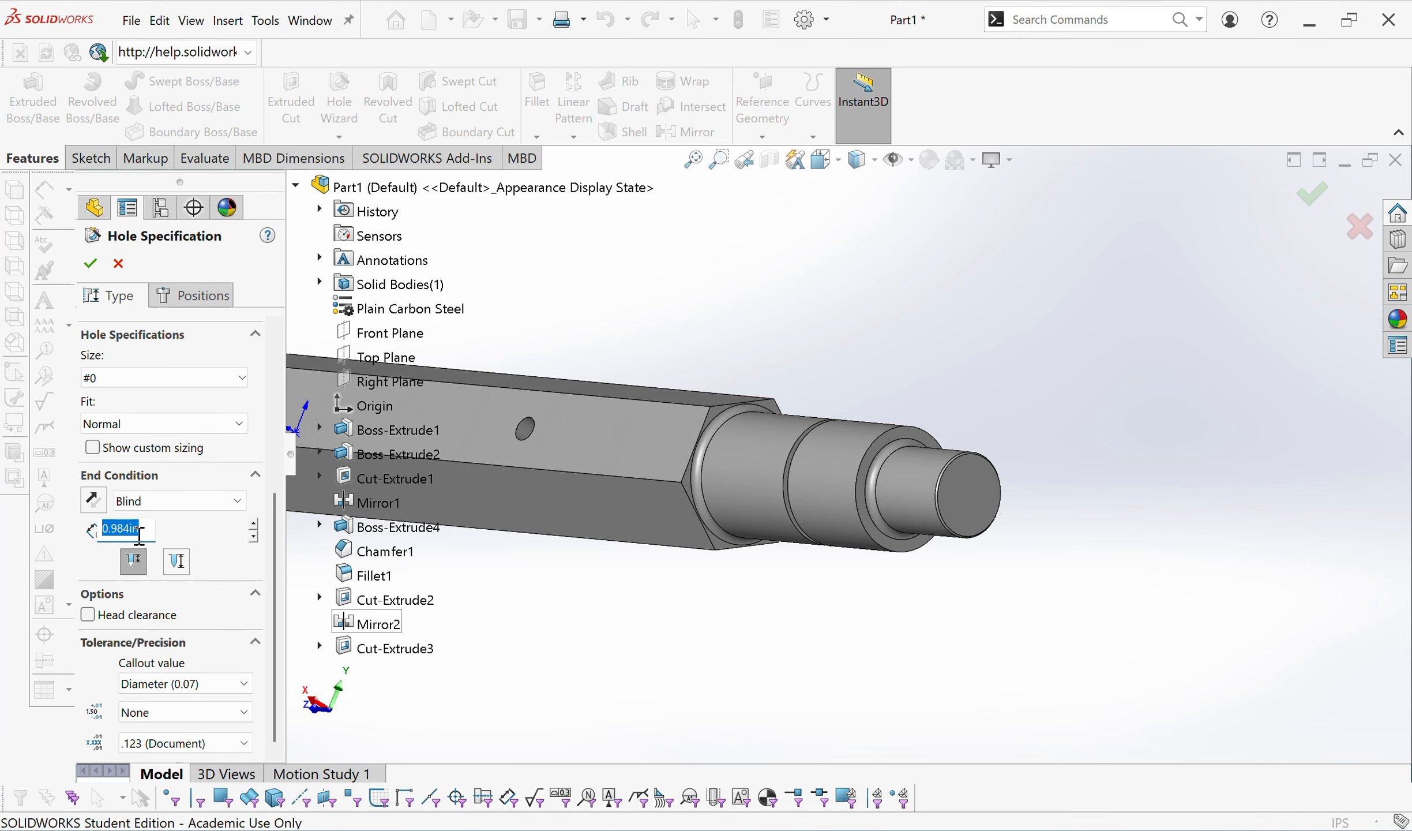
pyautogui.write('.42')
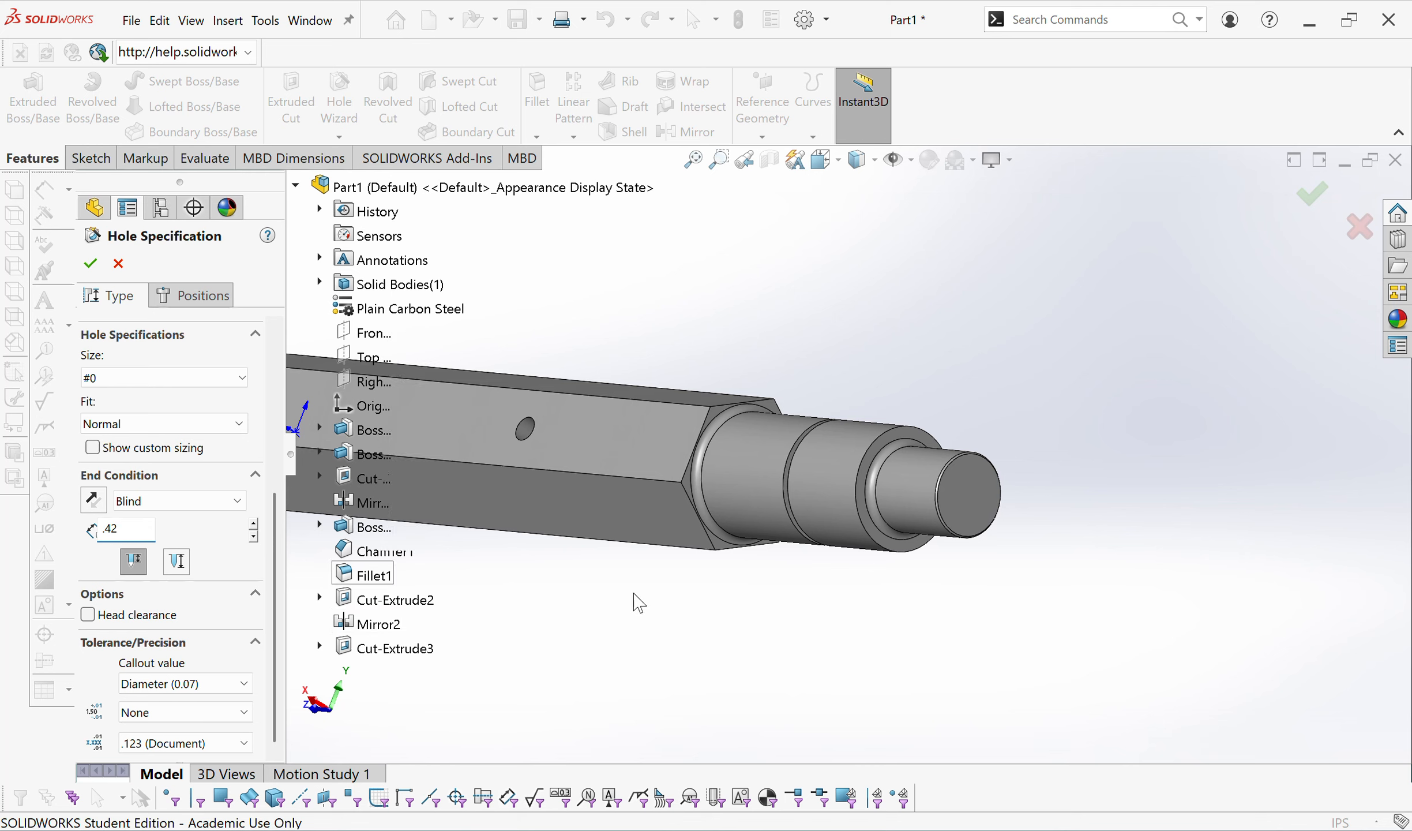
pyautogui.press('Return')
# Switch to the Word drawing and examine the centre hole's diameters and countersink angle, then return to SOLIDWORKS.
pyautogui.scroll(4, 243, 465)
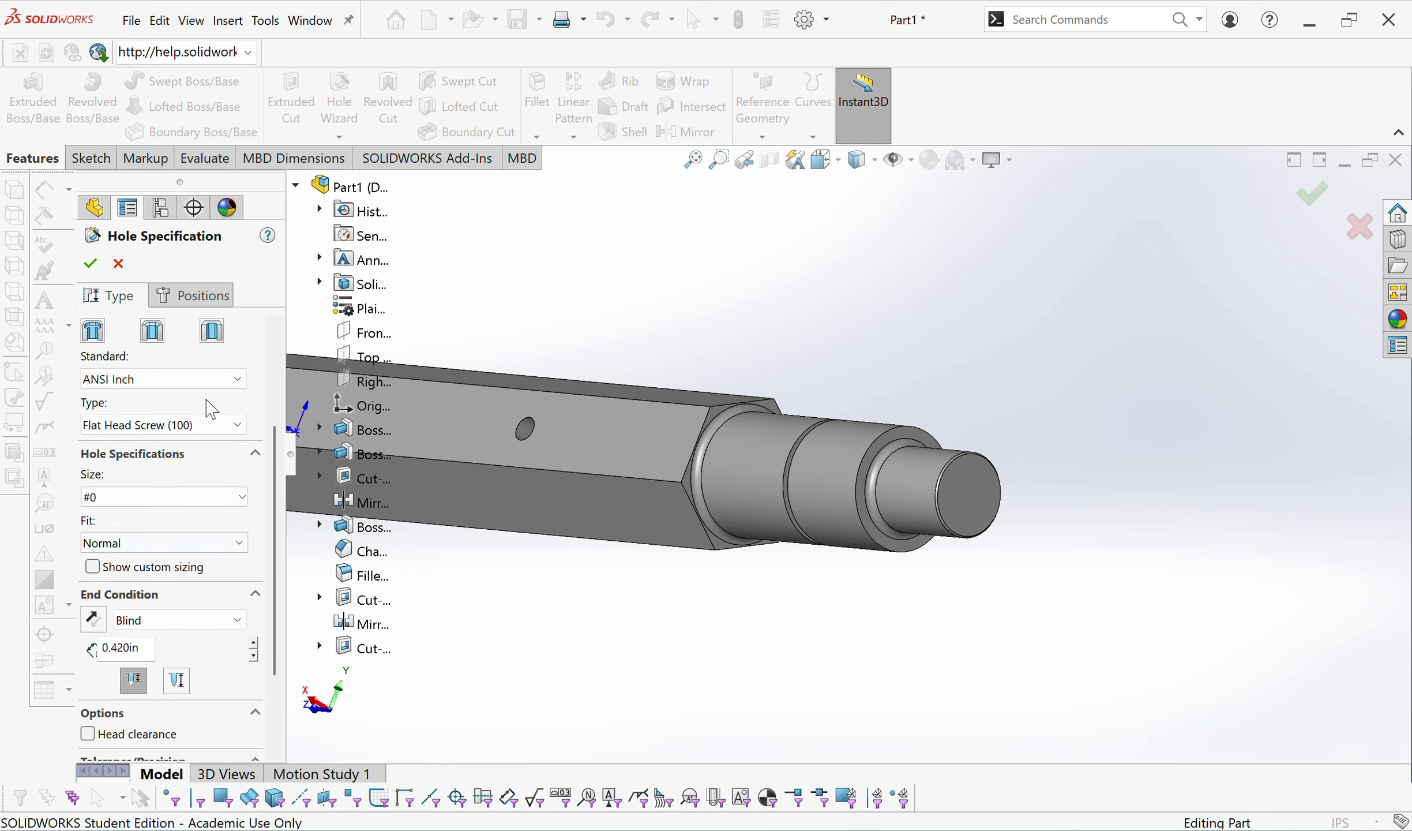
pyautogui.scroll(1, 173, 427)
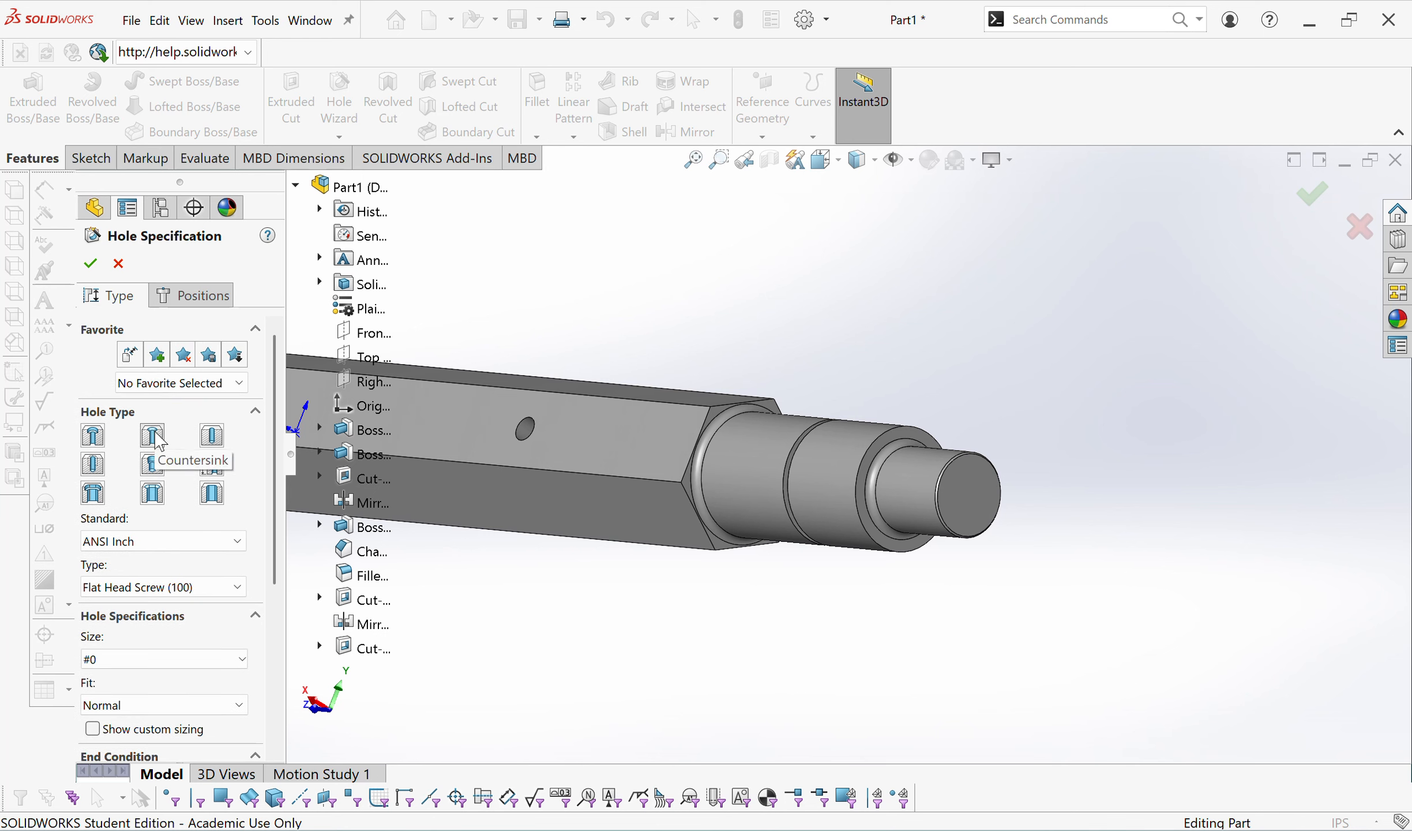
pyautogui.scroll(-3, 266, 585)
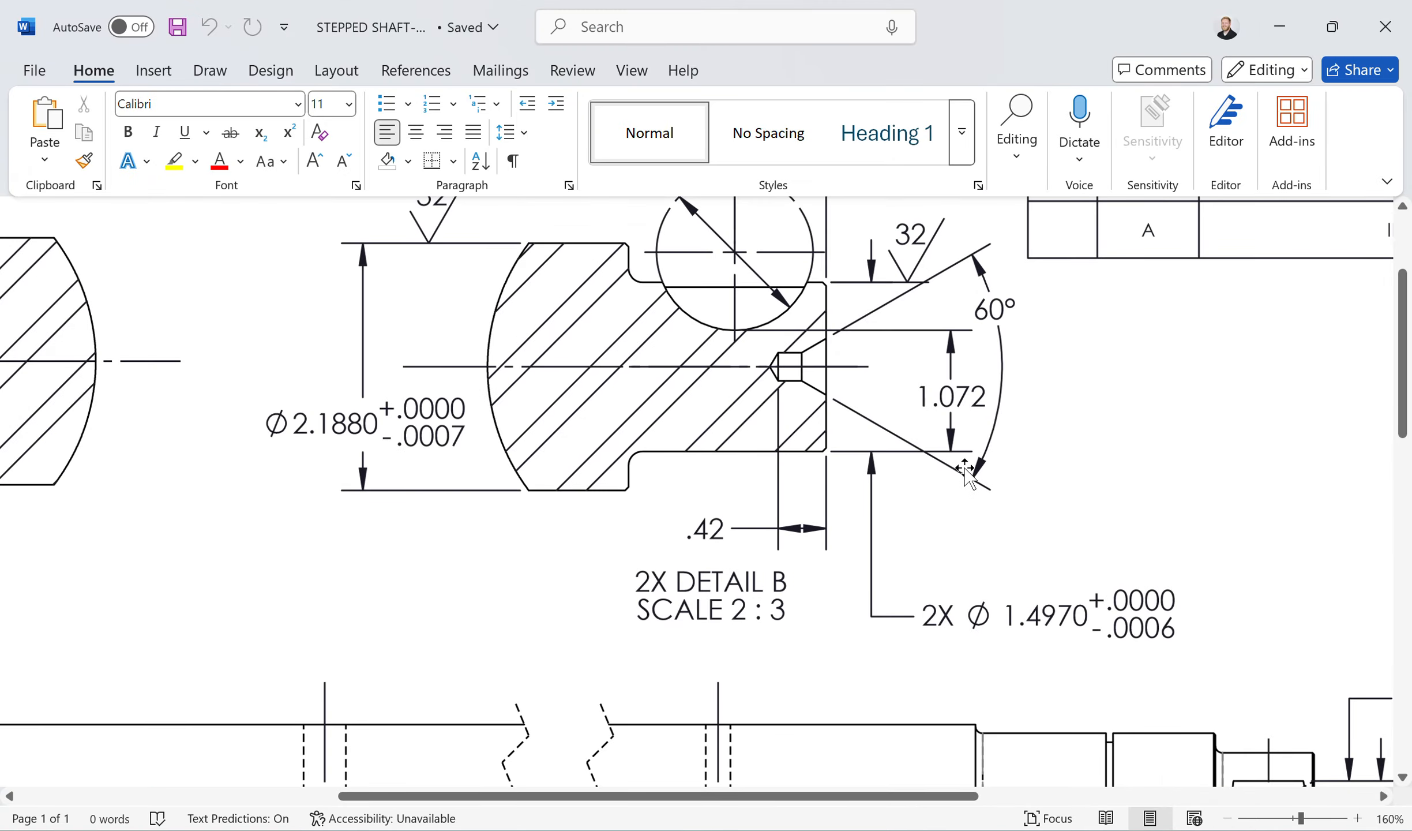
pyautogui.scroll(-1, 940, 440)
pyautogui.scroll(1, 940, 440)
pyautogui.scroll(-12, 765, 537)
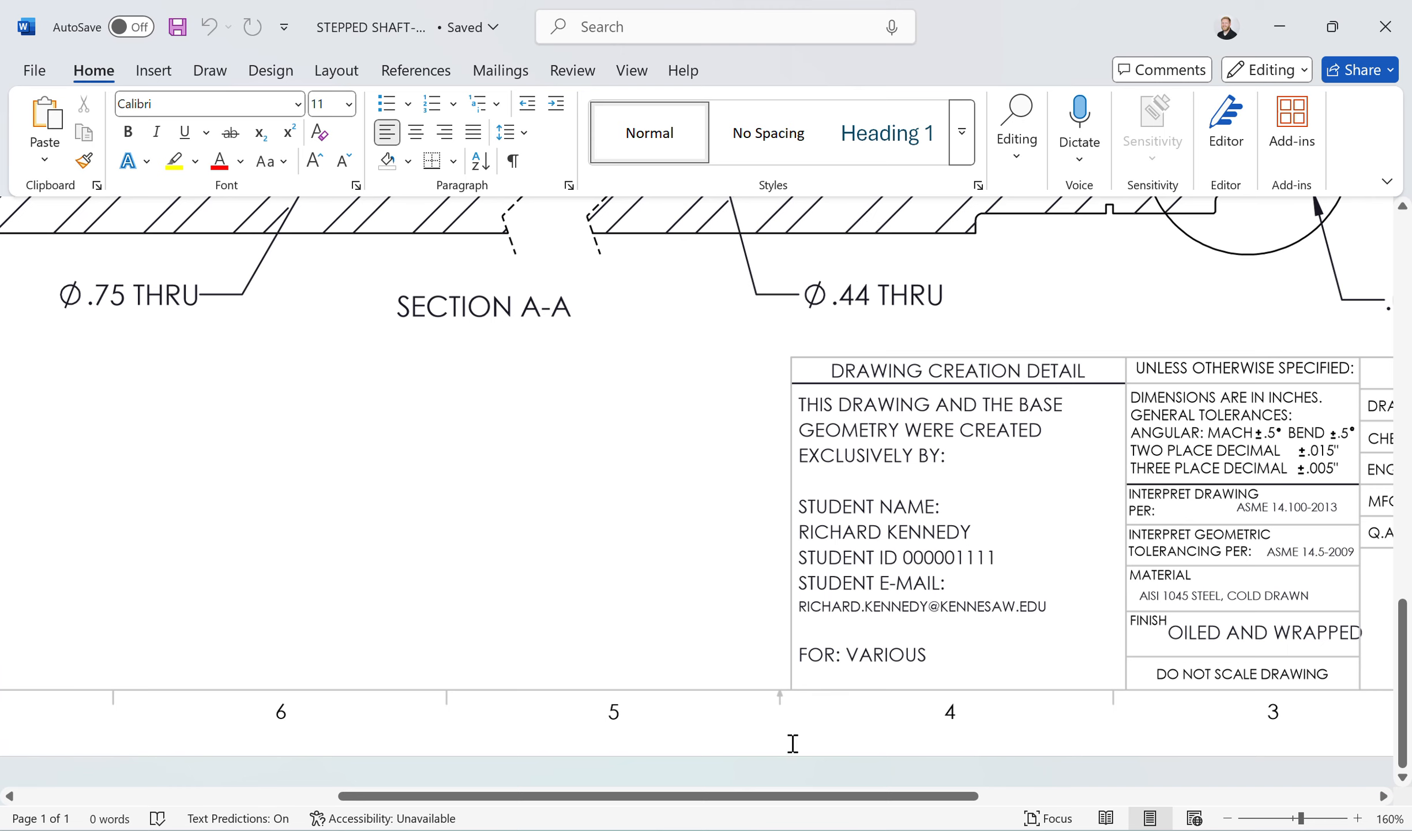
pyautogui.moveTo(816, 797); pyautogui.dragTo(1131, 797)
pyautogui.scroll(4, 1108, 634)
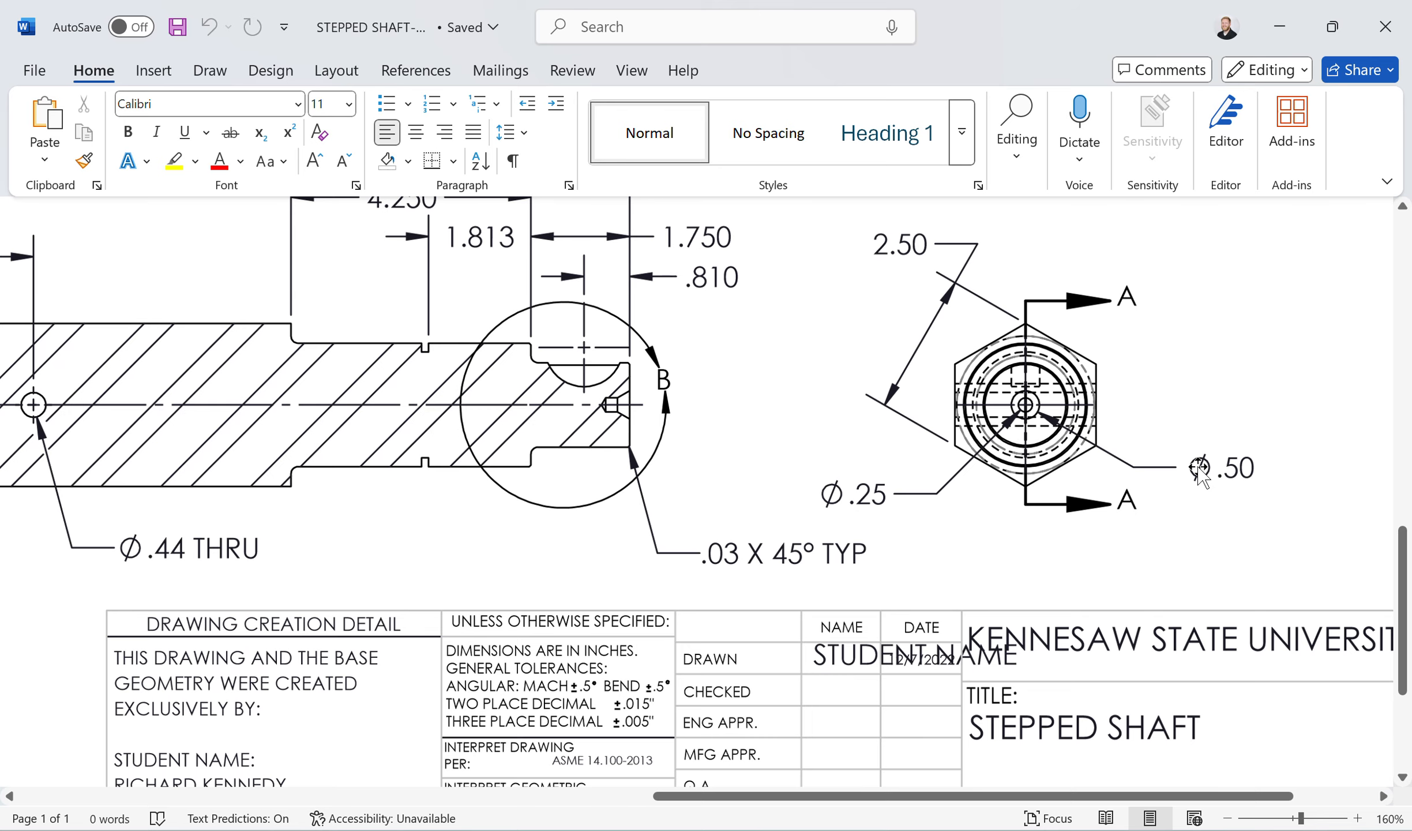
pyautogui.scroll(6, 748, 442)
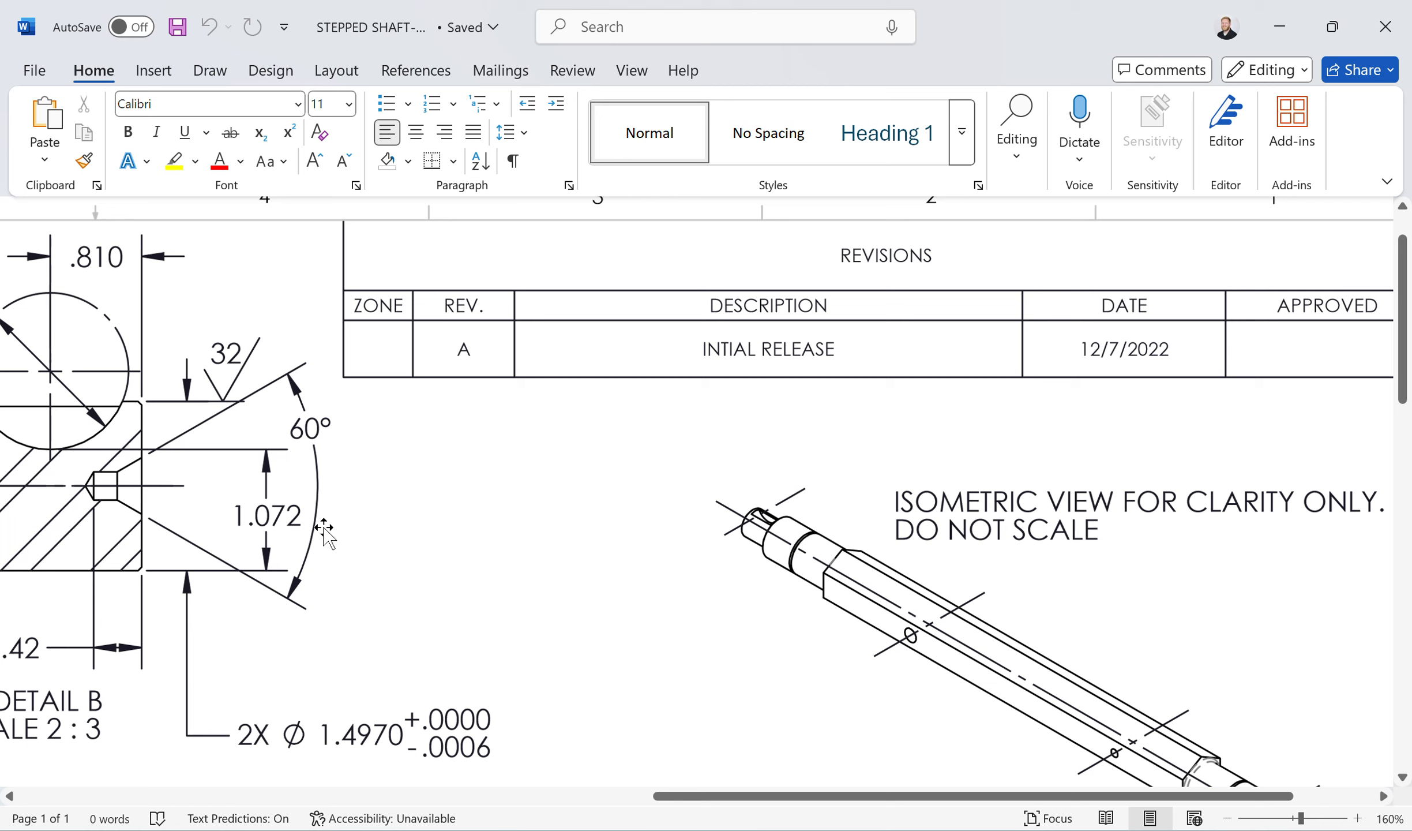
pyautogui.moveTo(964, 826)
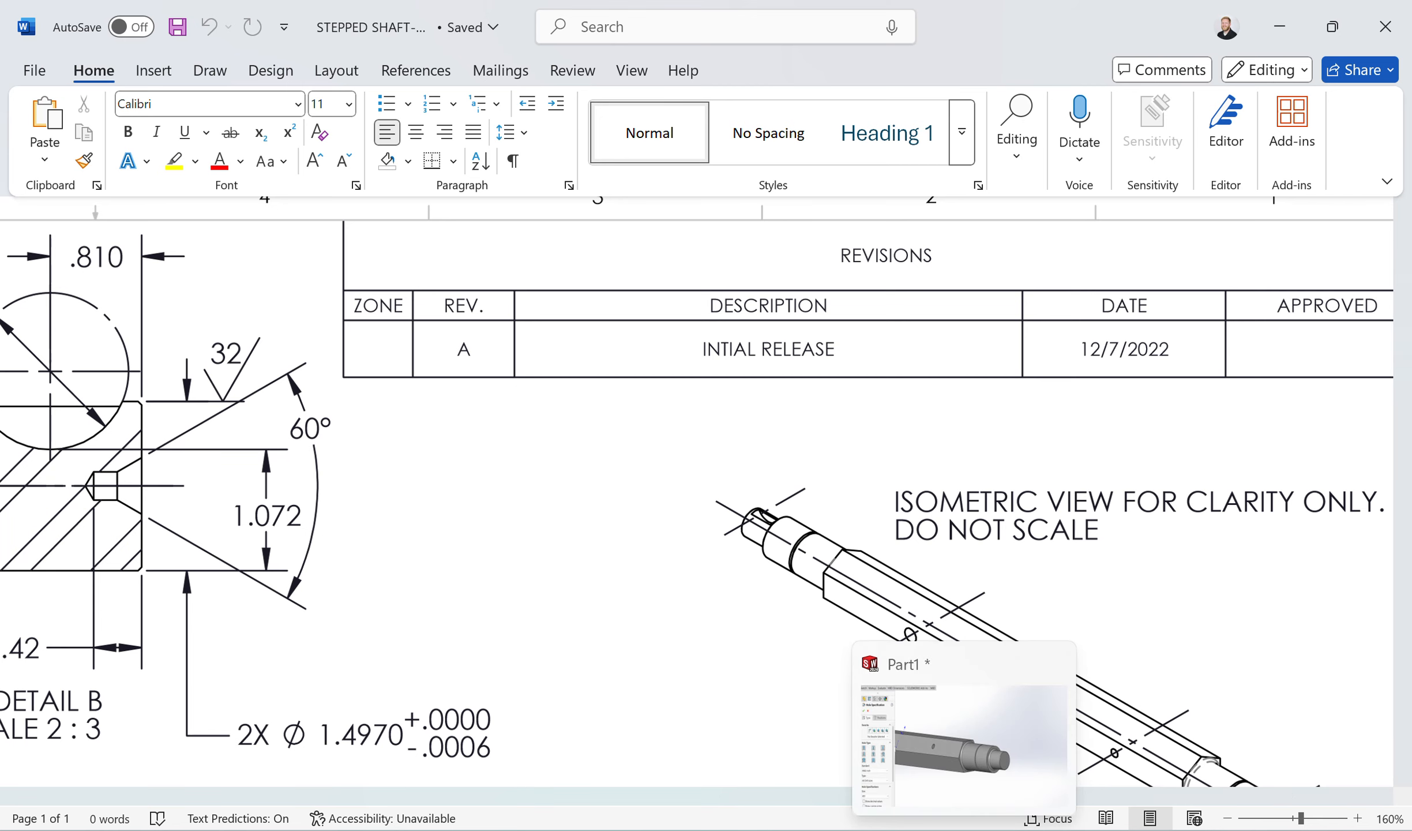
pyautogui.click(964, 744)
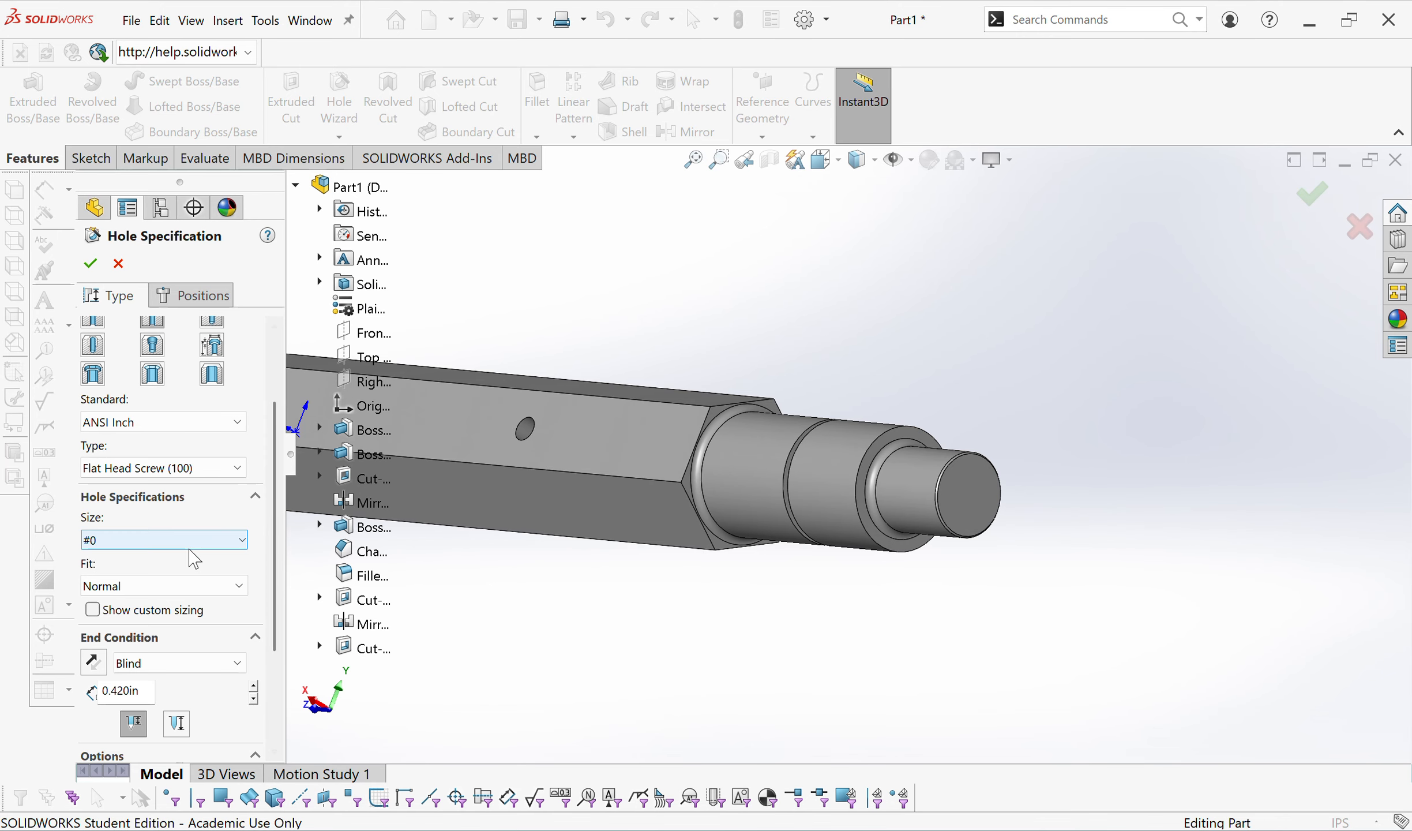
# Set the countersink hole's size to 1/4 and its type to Socket Countersunk Head.
pyautogui.click(151, 539)
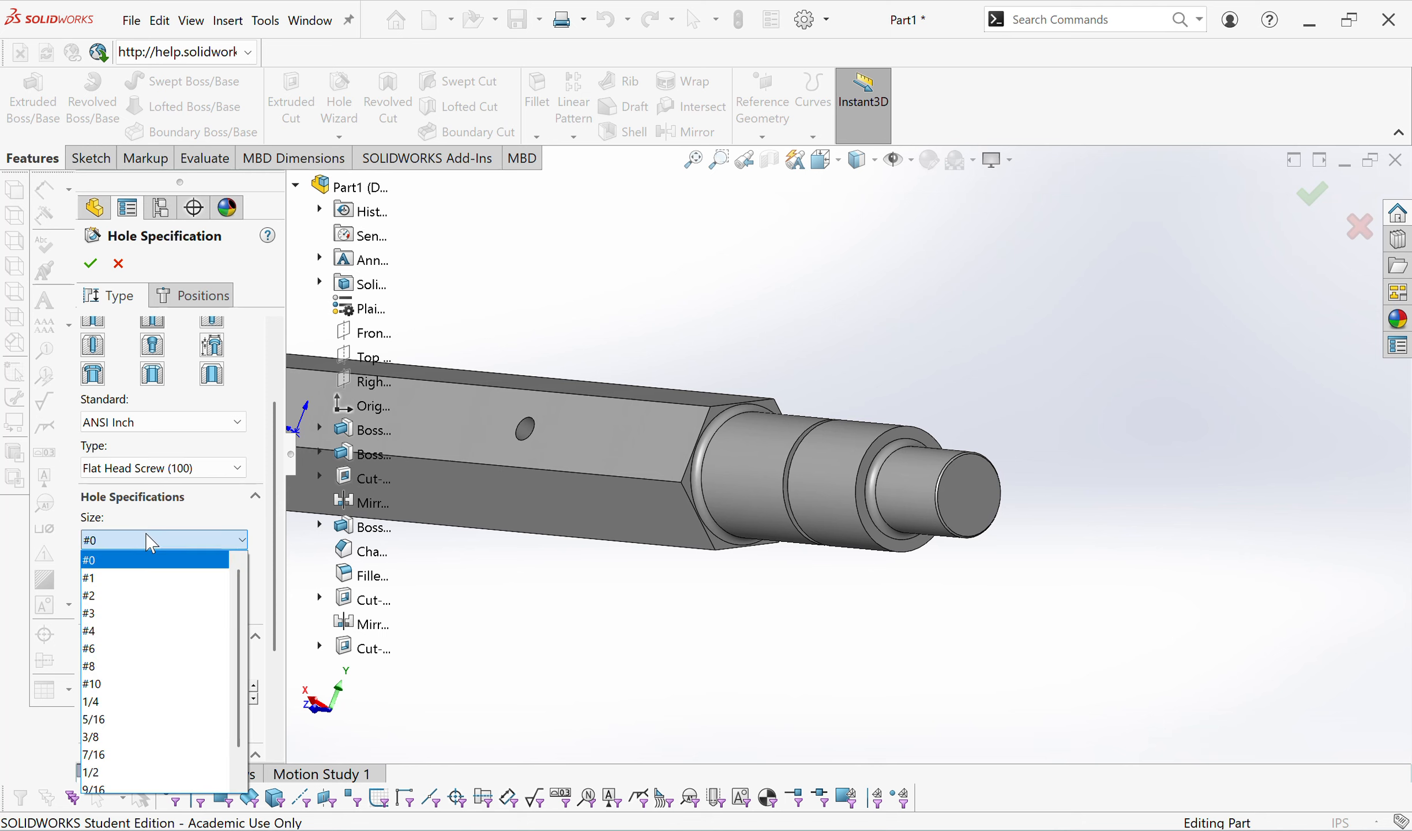
pyautogui.click(133, 665)
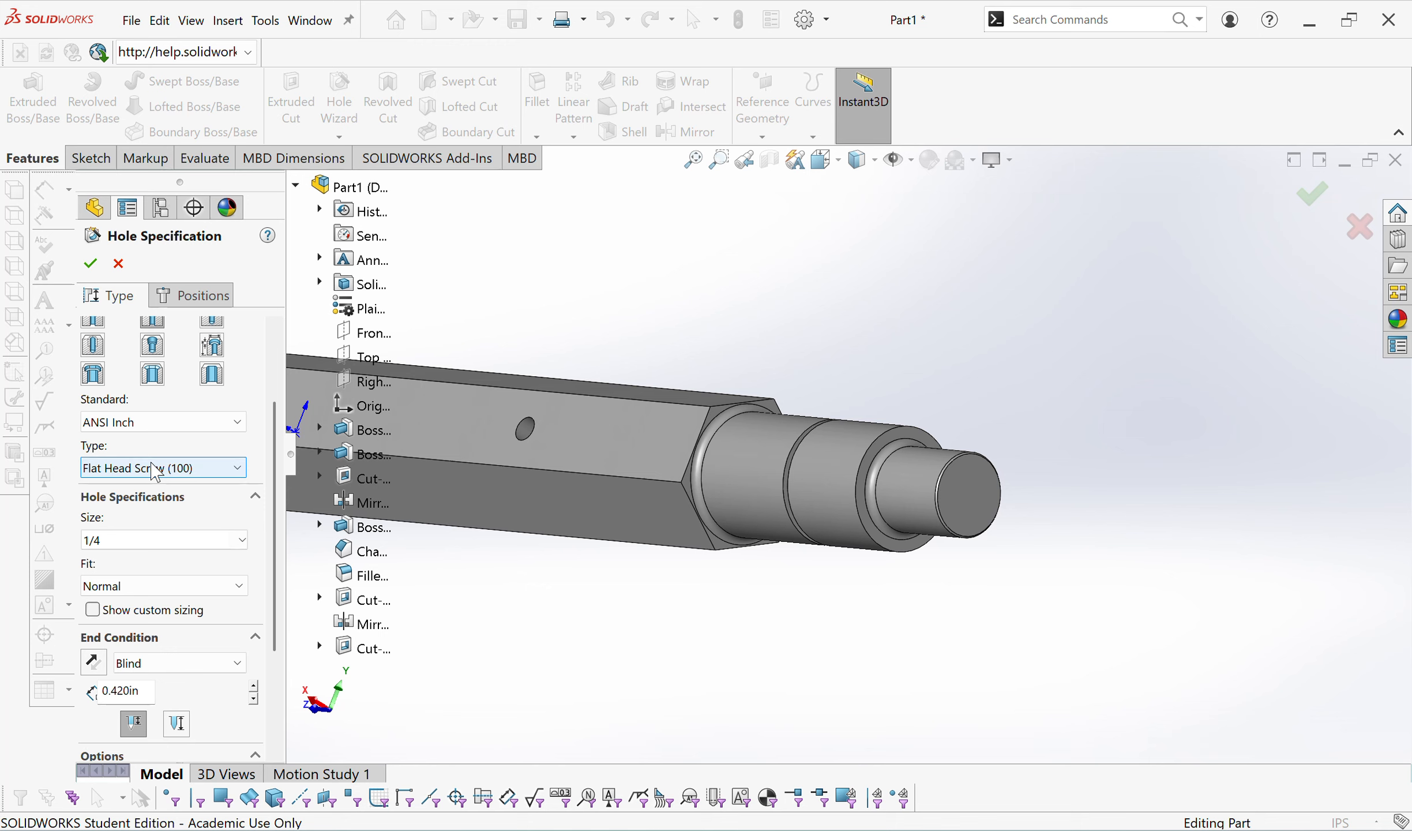
pyautogui.click(155, 472)
pyautogui.click(153, 540)
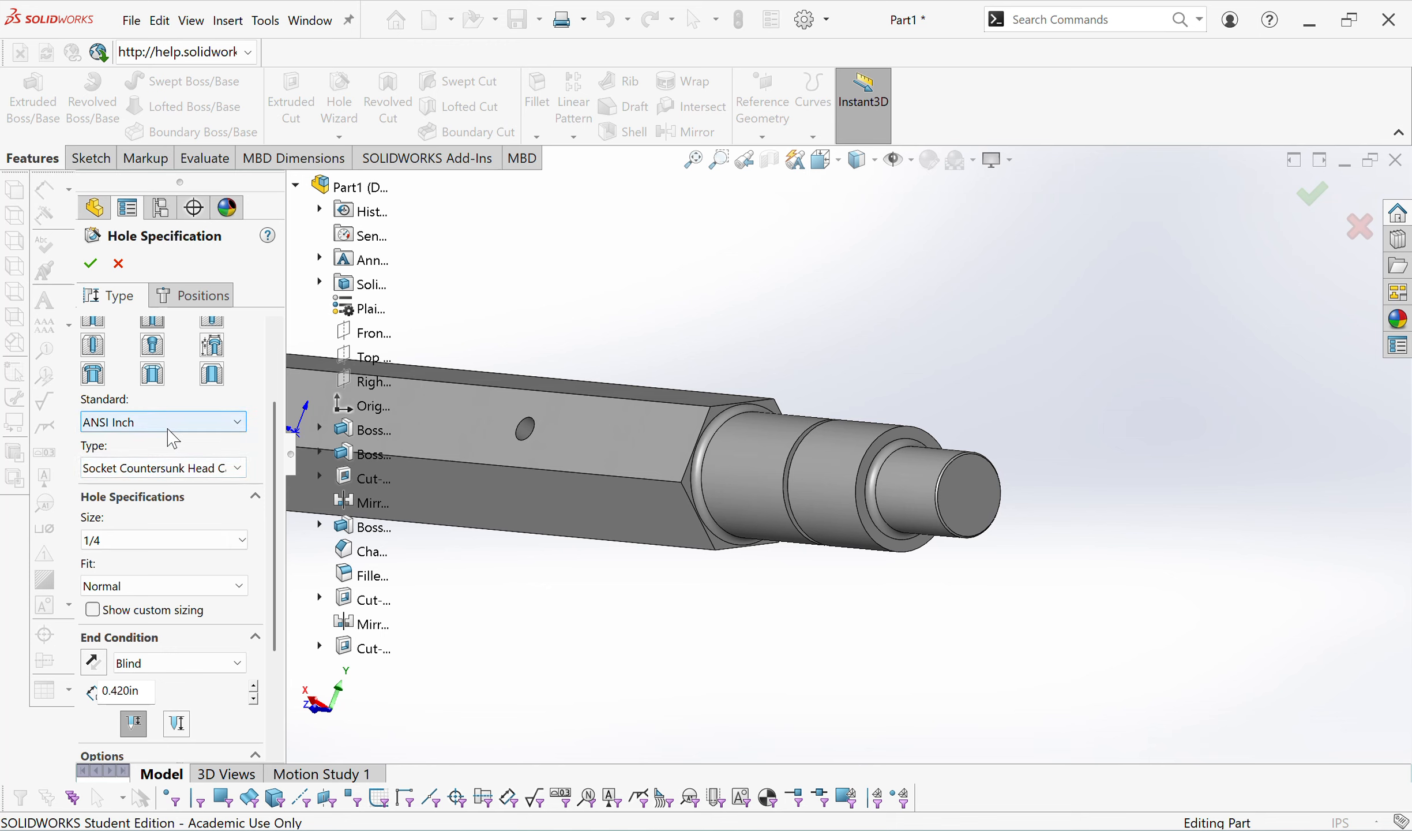
# Collapse the Tolerance/Precision, Options, Hole Specifications and Hole Type sections of the hole settings.
pyautogui.scroll(-3, 236, 519)
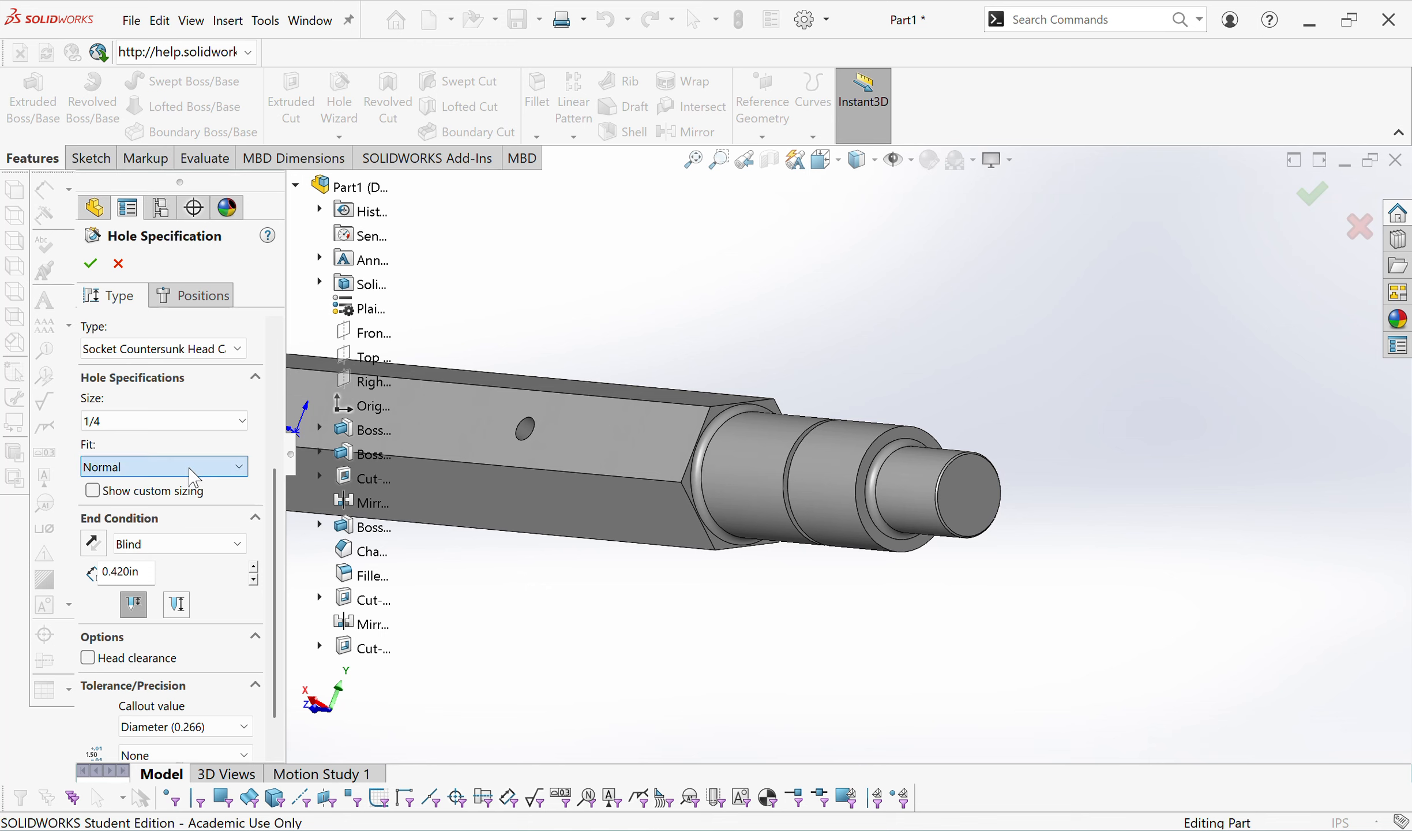
pyautogui.scroll(-1, 269, 449)
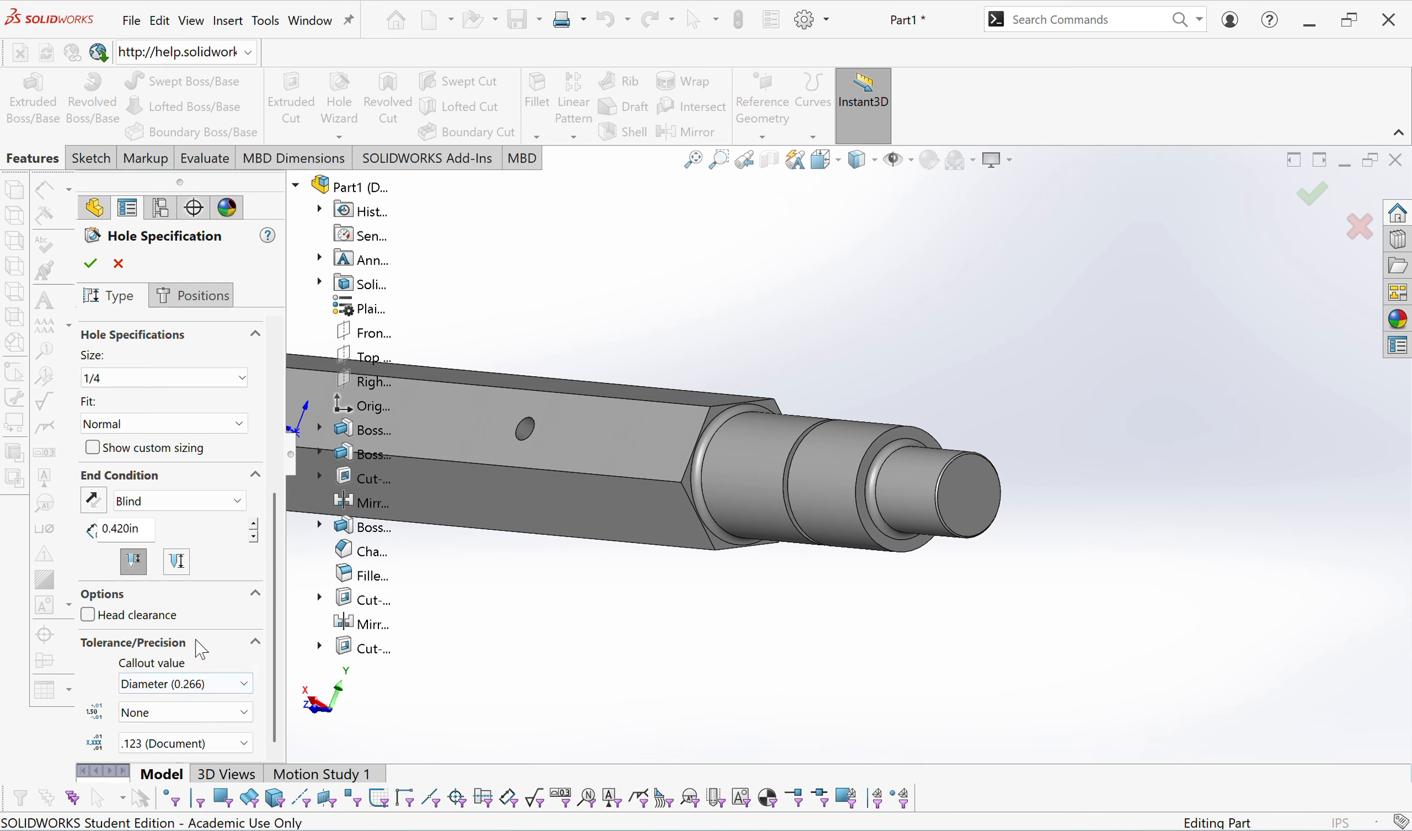
pyautogui.click(200, 650)
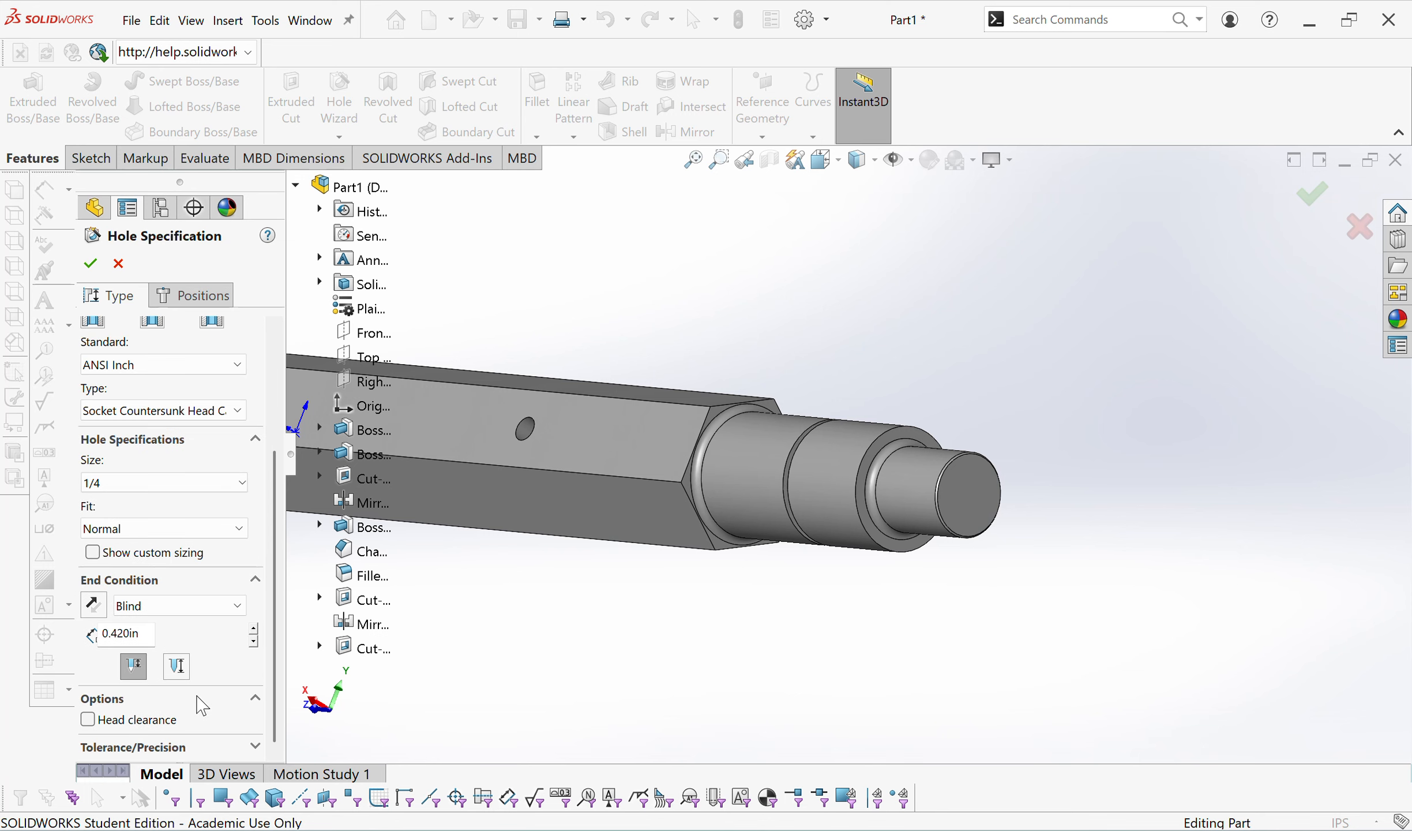
pyautogui.click(197, 698)
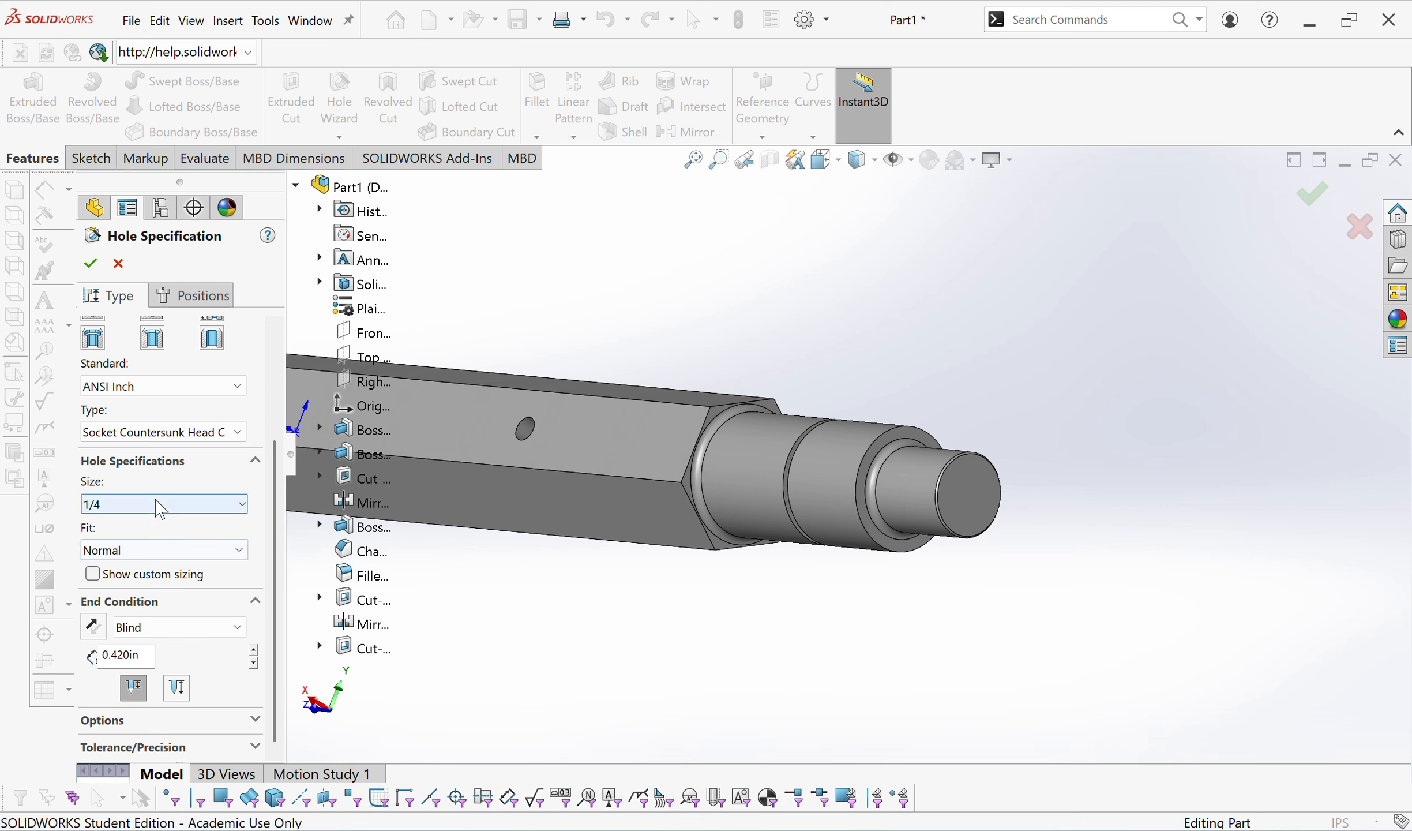
pyautogui.click(161, 470)
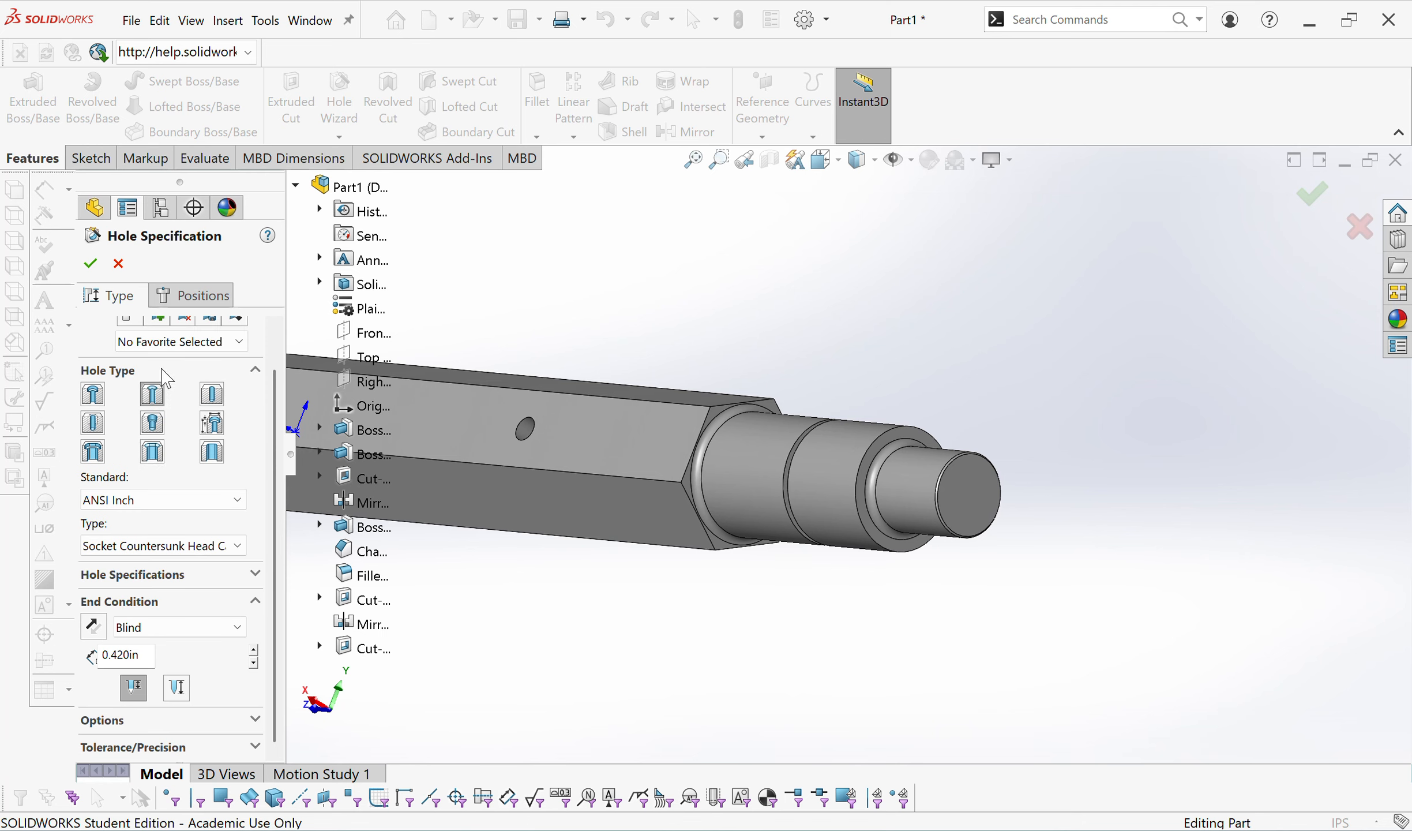
pyautogui.click(165, 374)
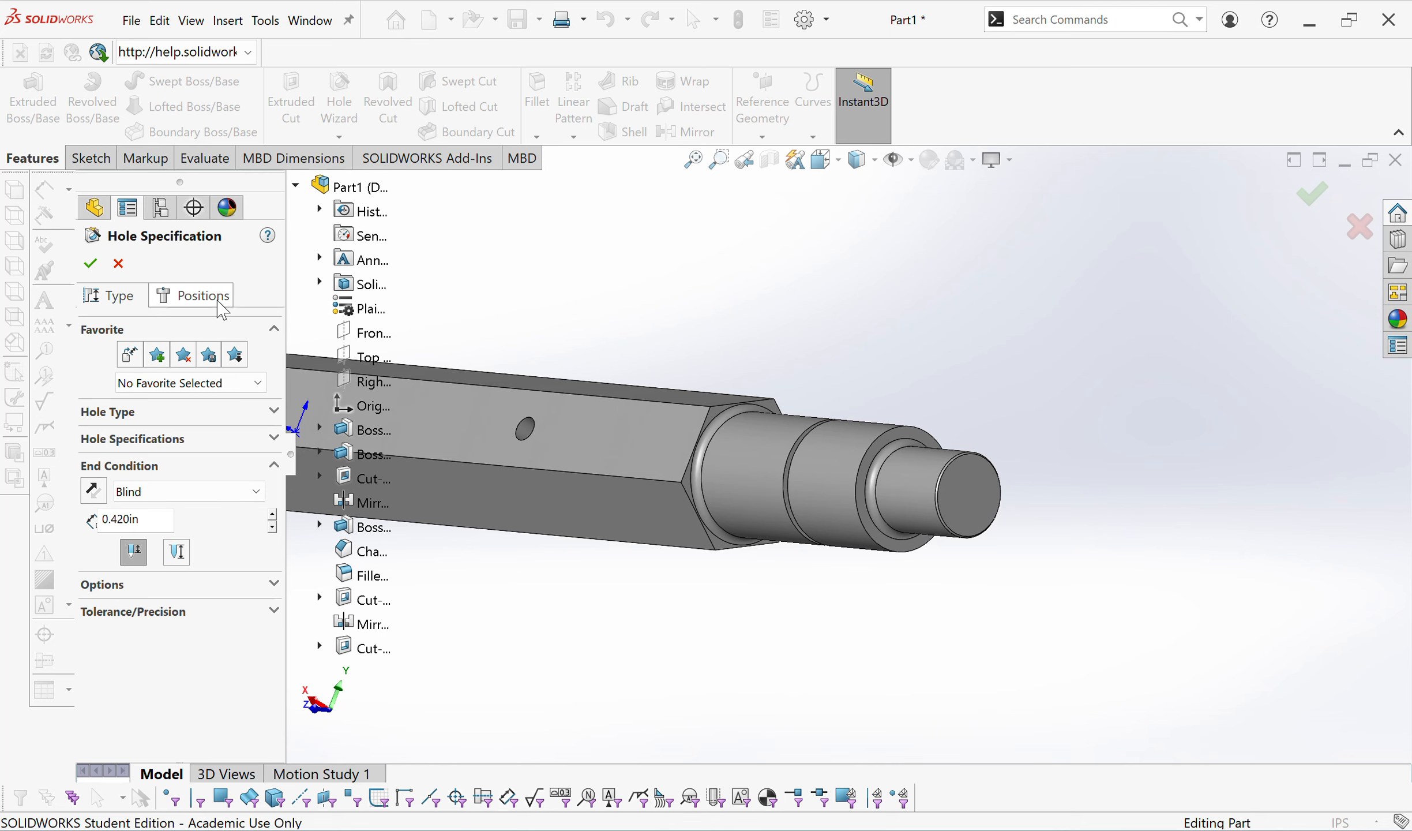
# Position the countersunk hole at the centre of the shaft's end face using a 3D sketch, and create it.
pyautogui.click(219, 304)
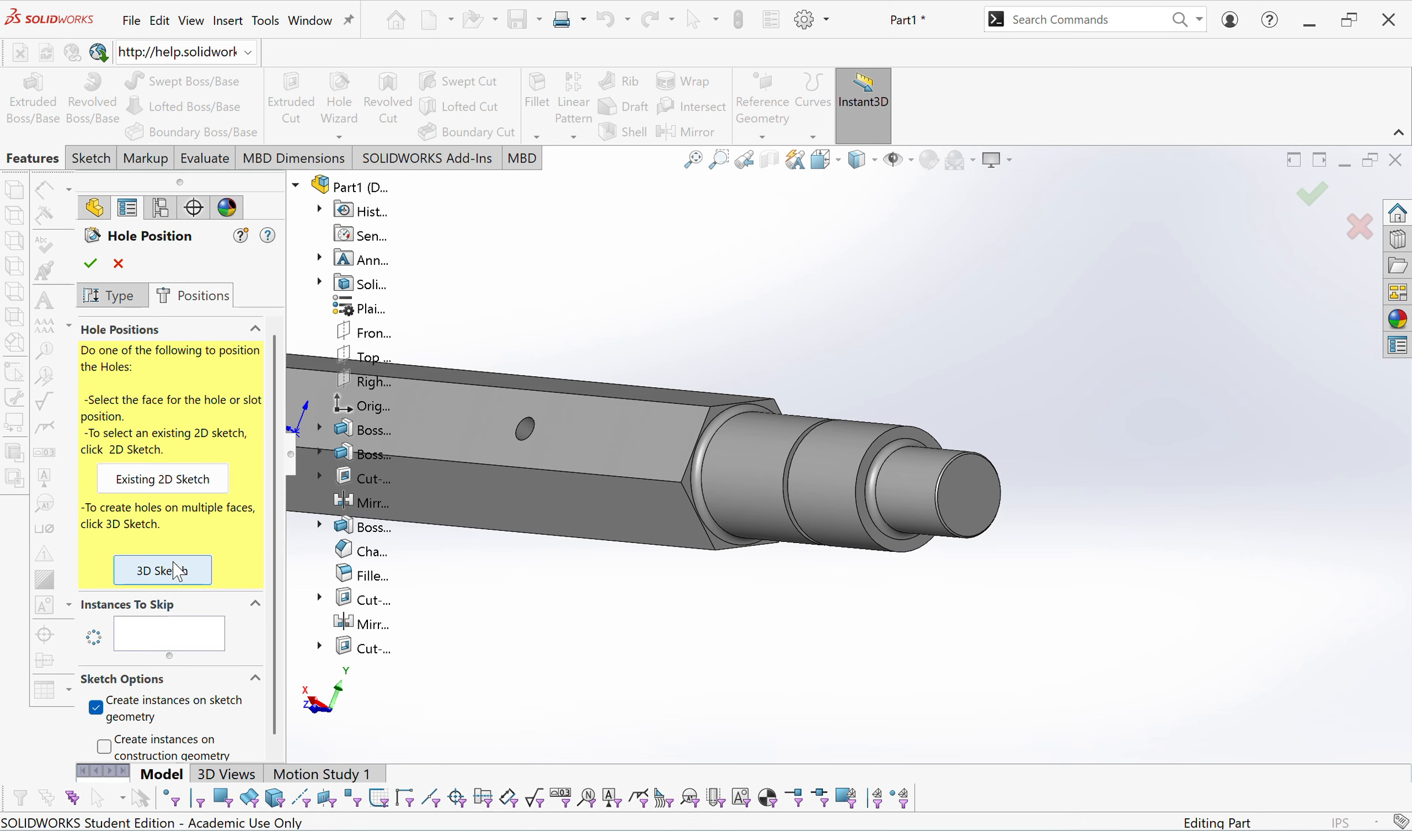
pyautogui.click(178, 571)
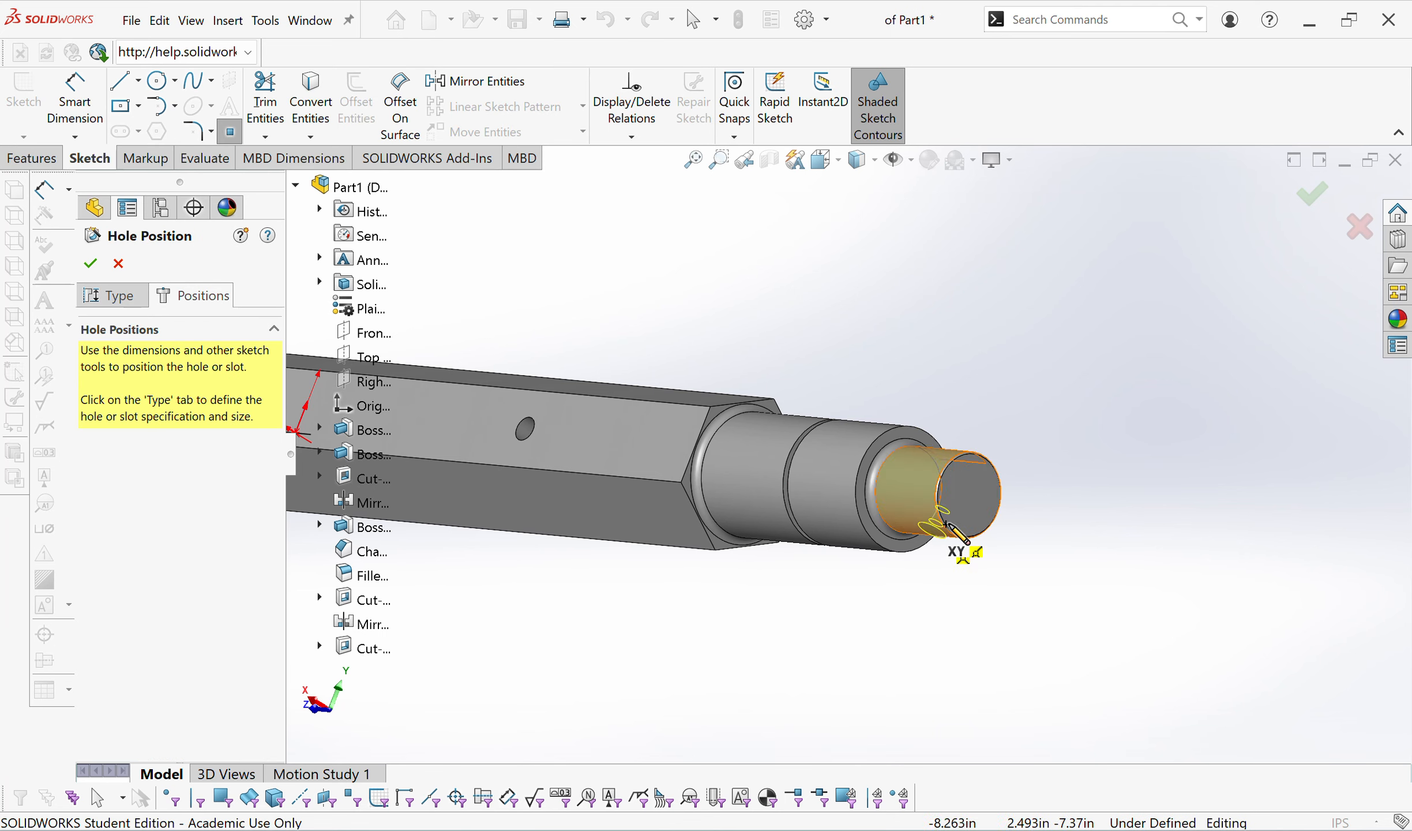
pyautogui.click(968, 494)
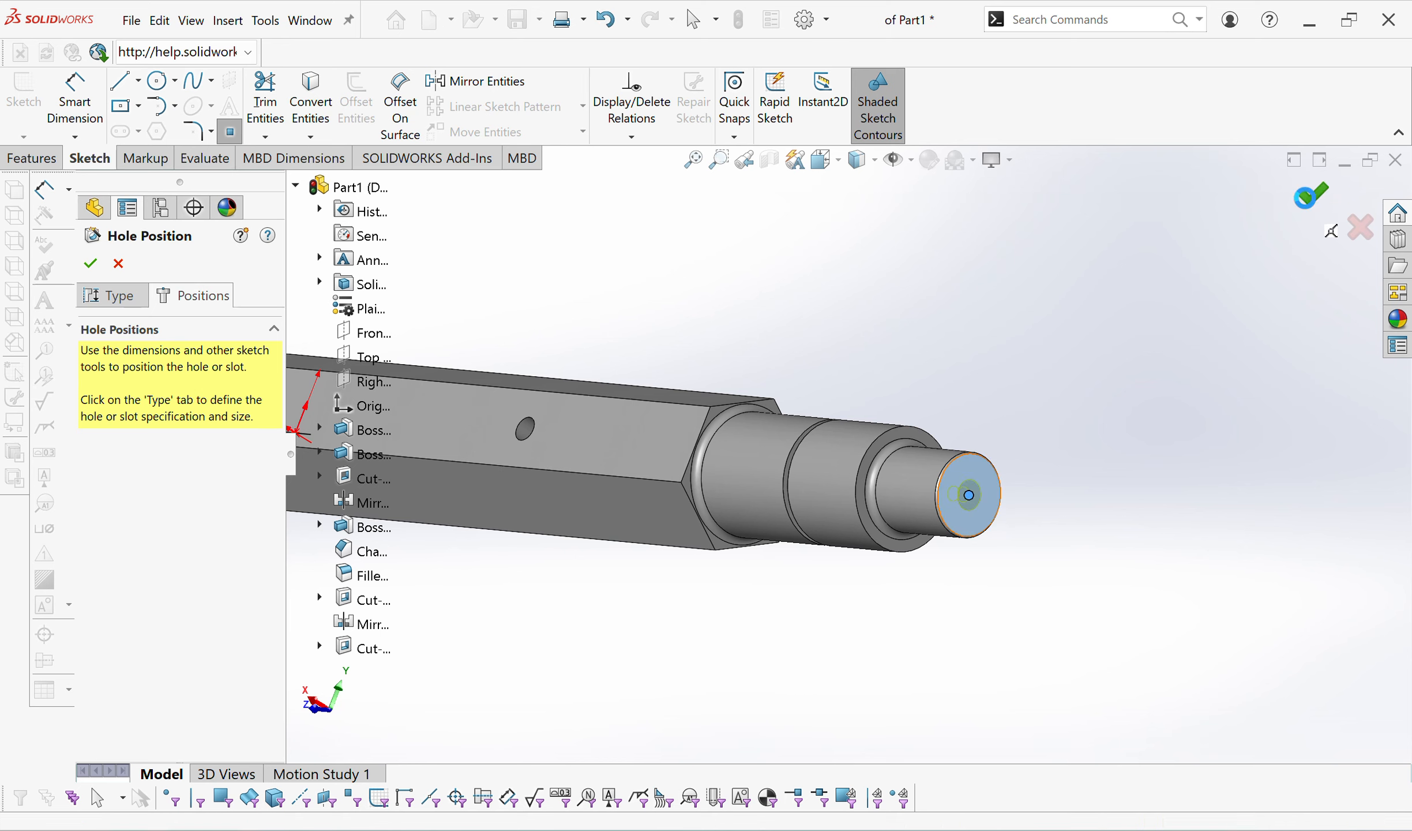
pyautogui.click(1311, 196)
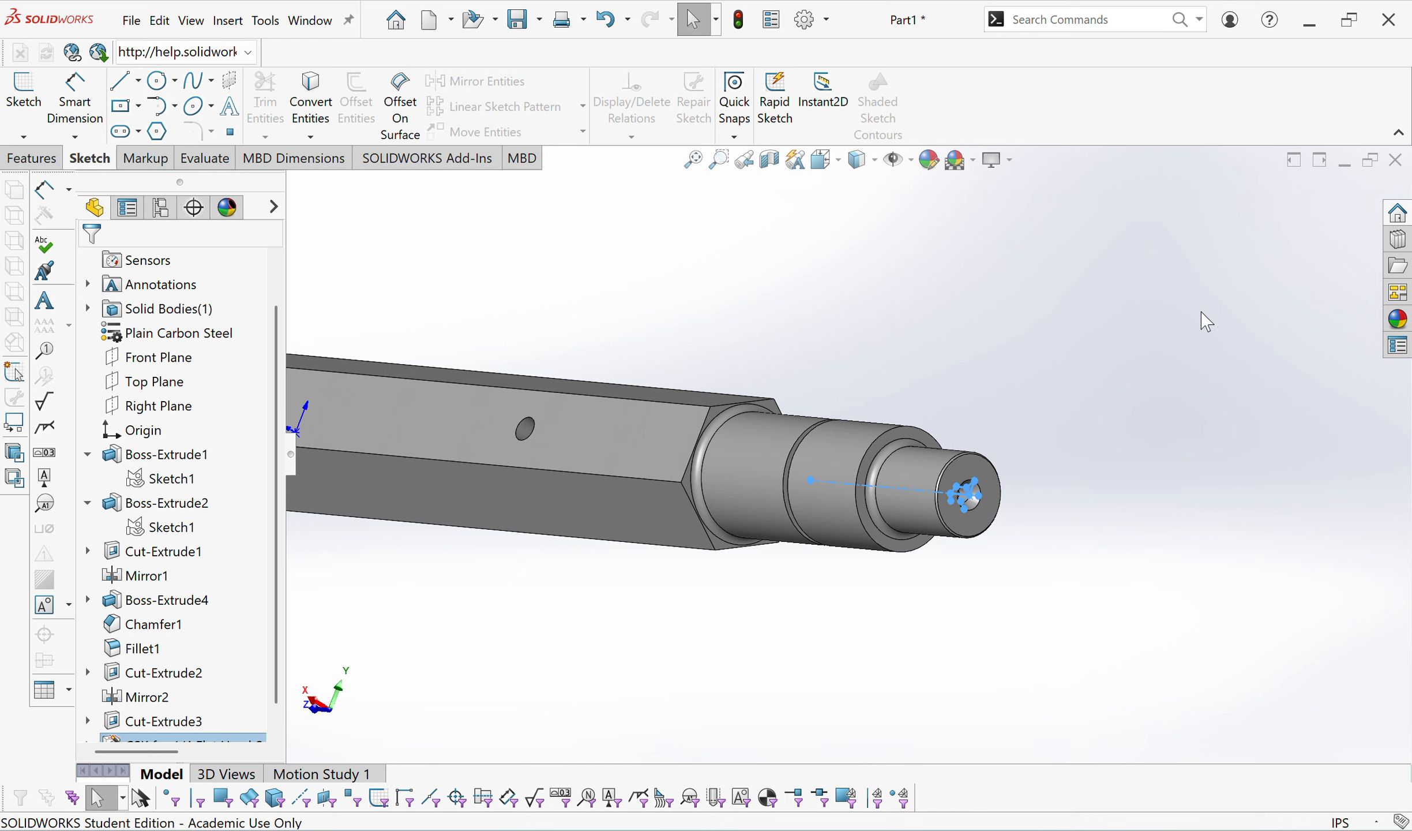
# Measure the shaft's end face around the countersunk hole and close the measurement.
pyautogui.scroll(-2, 993, 513)
pyautogui.scroll(-3, 917, 491)
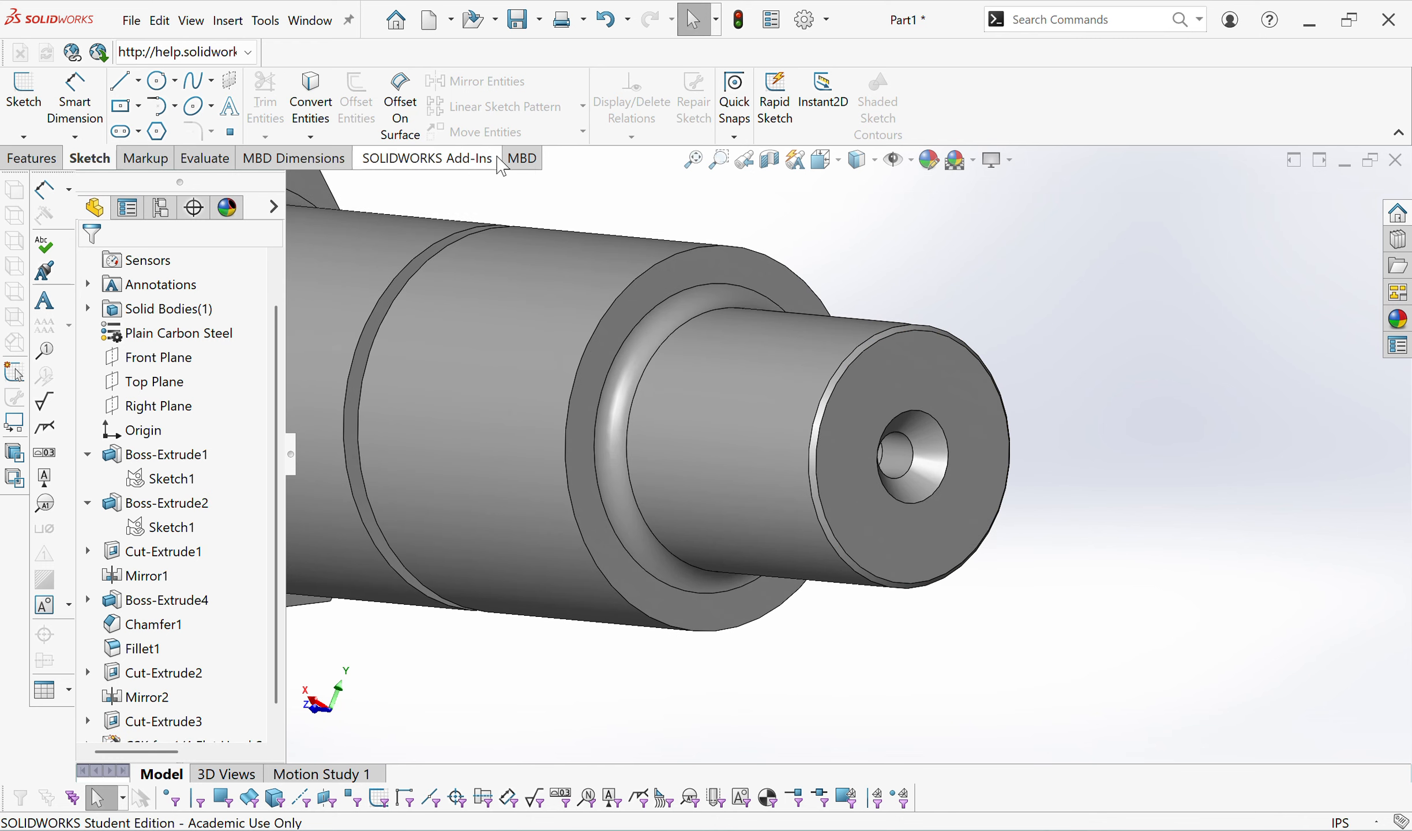
pyautogui.click(203, 158)
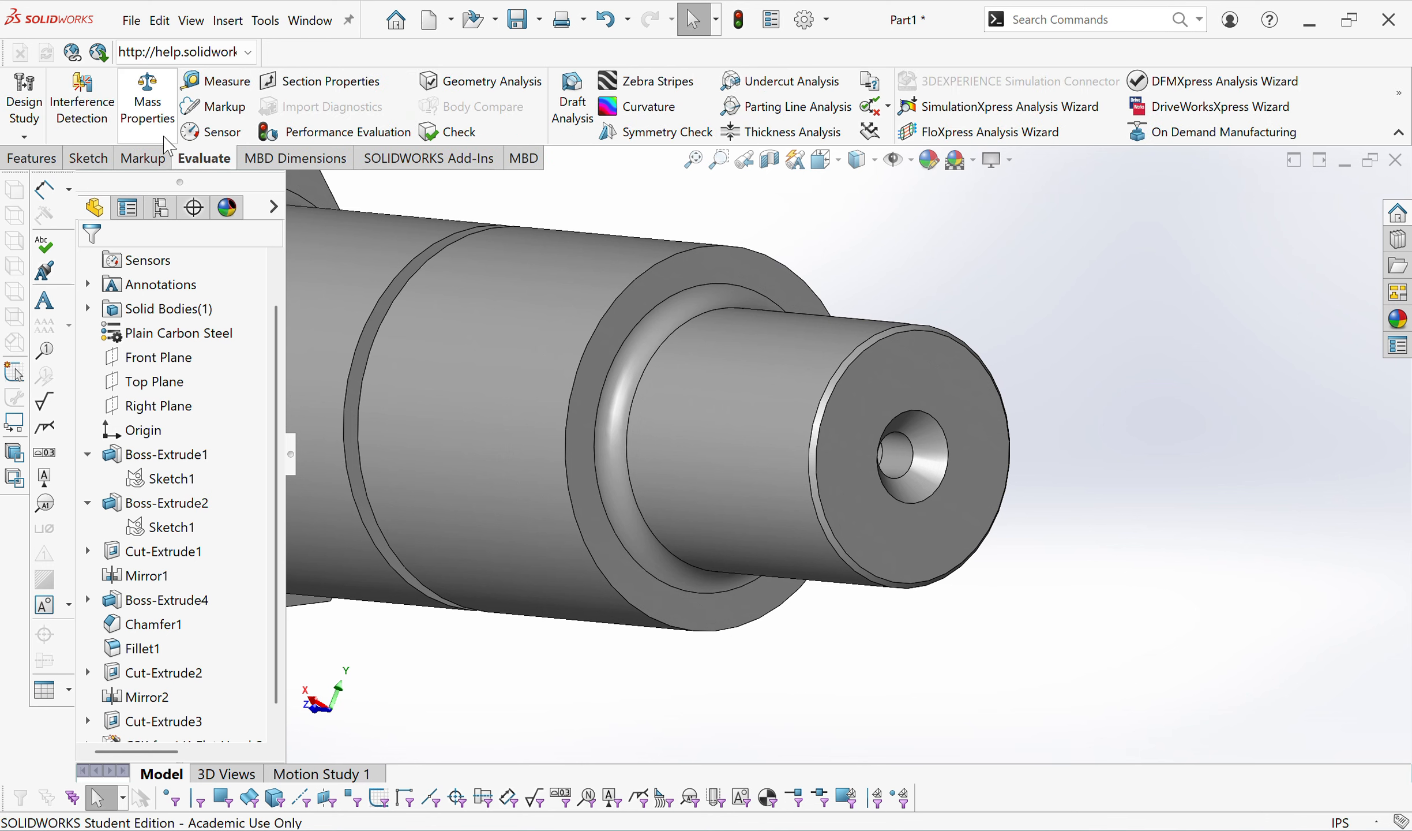
pyautogui.click(217, 81)
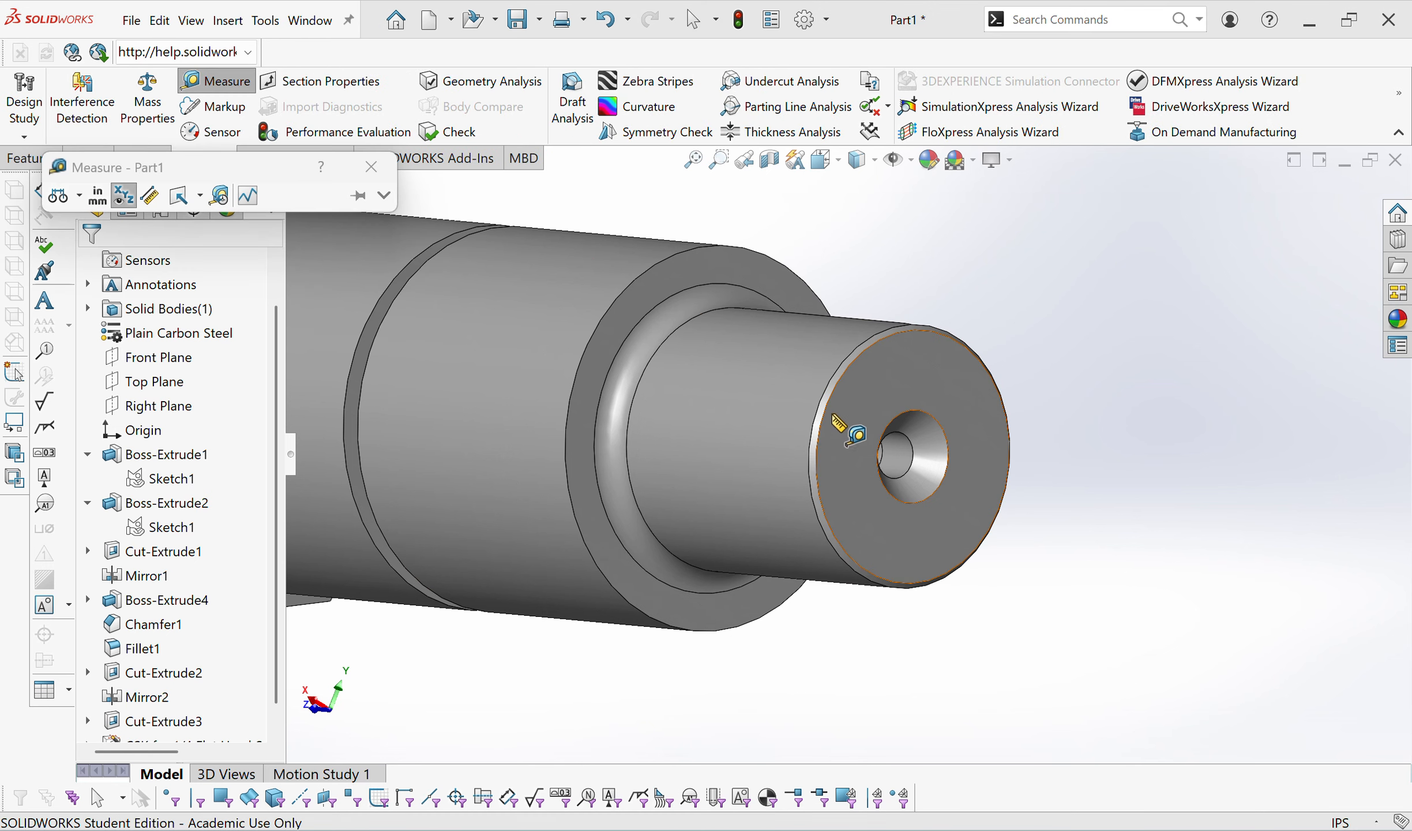
pyautogui.click(909, 429)
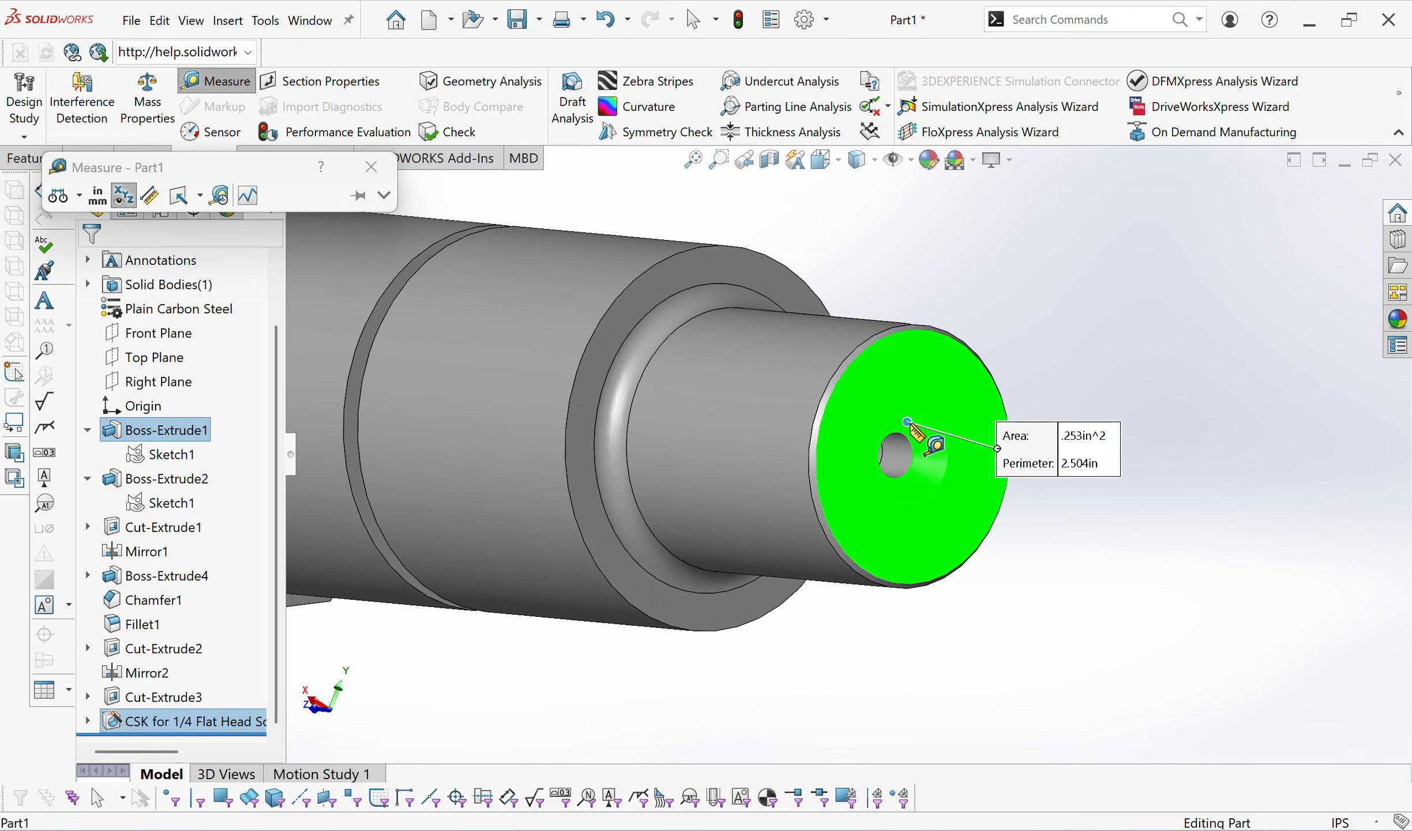
pyautogui.moveTo(1130, 489)
pyautogui.mouseDown(button='middle')
pyautogui.moveTo(1132, 463)
pyautogui.moveTo(1140, 490)
pyautogui.mouseUp(button='middle')
pyautogui.press('Escape')
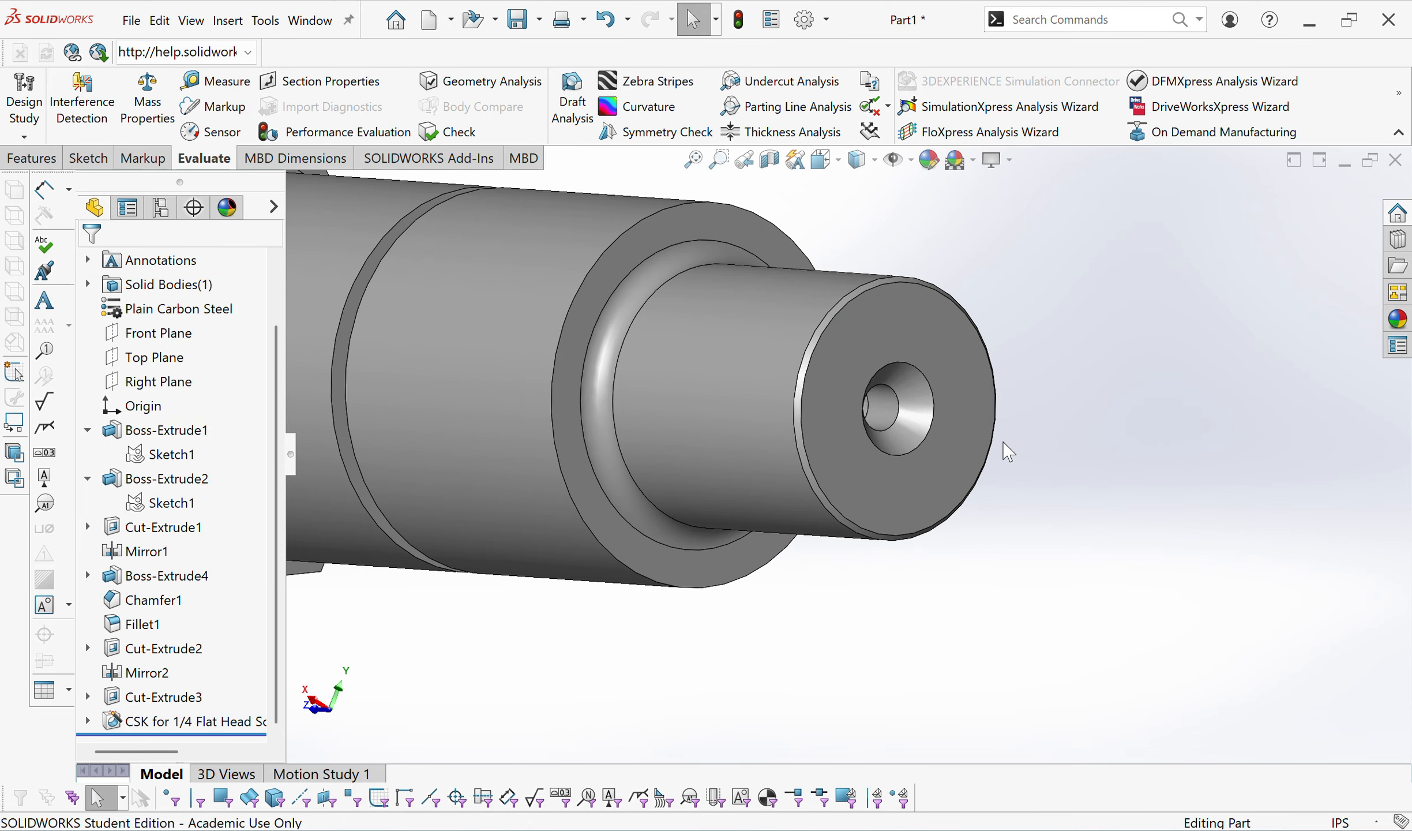
# Reopen the countersunk hole's definition and review its hole type, size, end condition, options and tolerance settings, then accept it.
pyautogui.moveTo(1009, 450)
pyautogui.mouseDown(button='middle')
pyautogui.moveTo(918, 449)
pyautogui.moveTo(1005, 463)
pyautogui.mouseUp(button='middle')
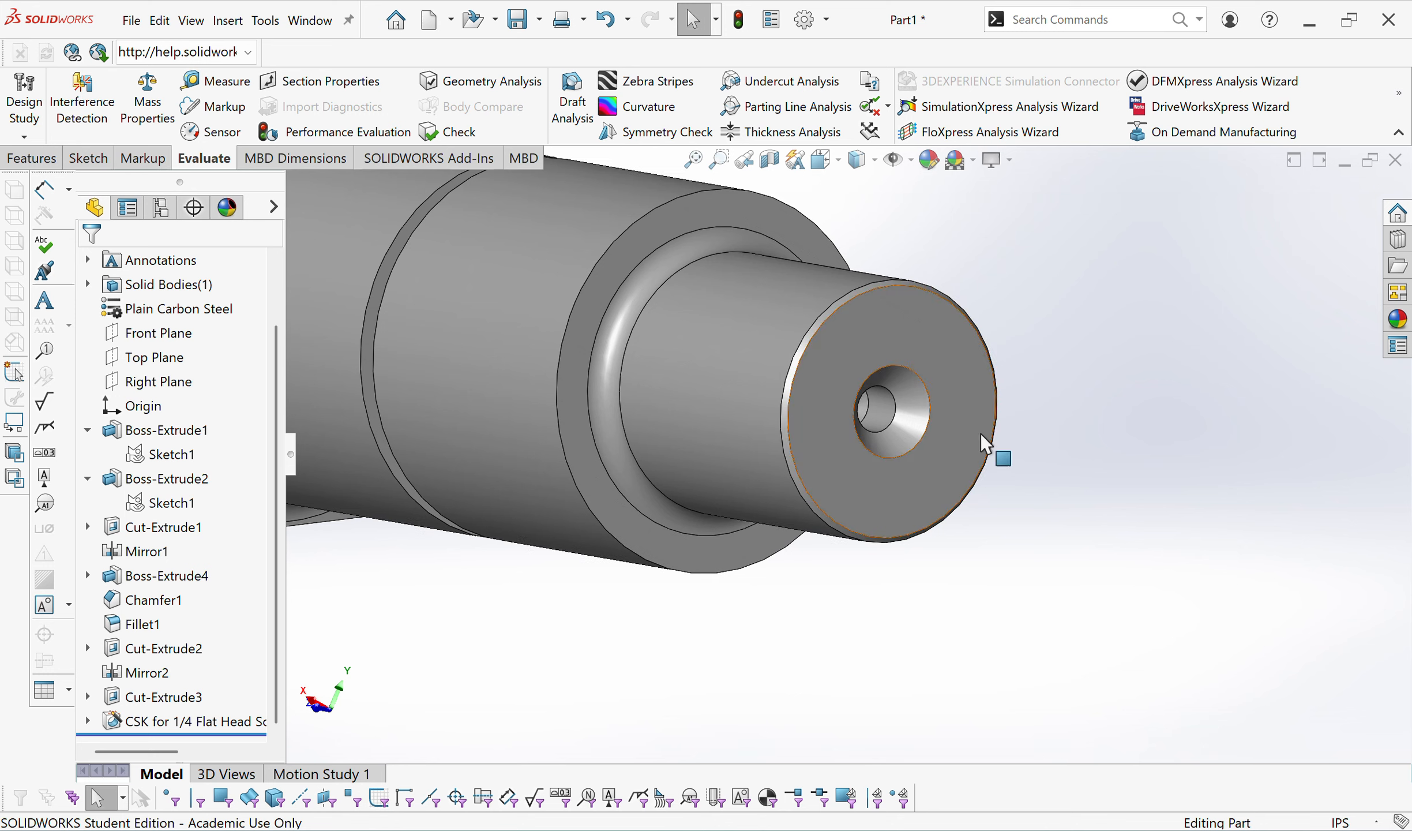
pyautogui.doubleClick(913, 405)
pyautogui.click(1183, 617)
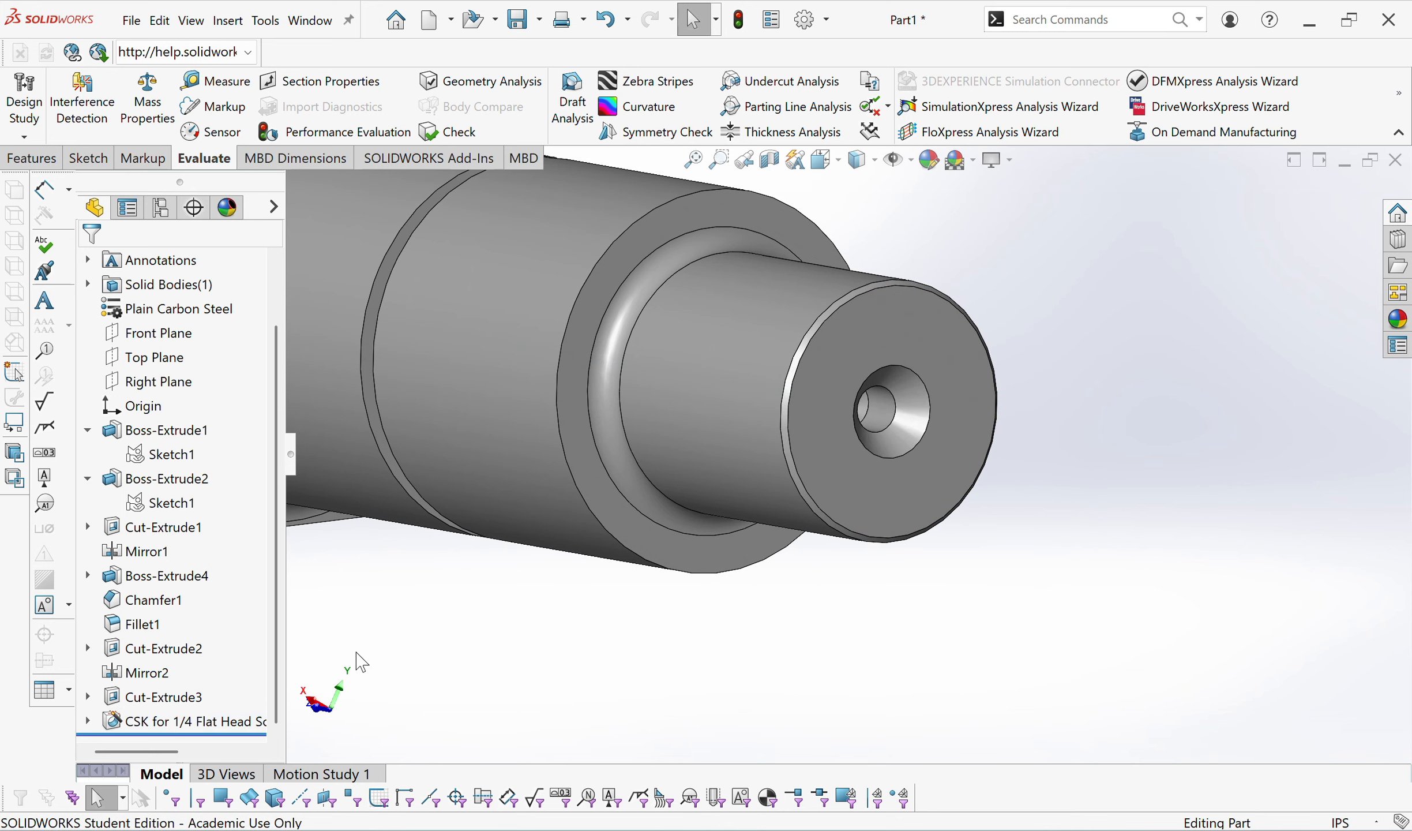
pyautogui.rightClick(215, 721)
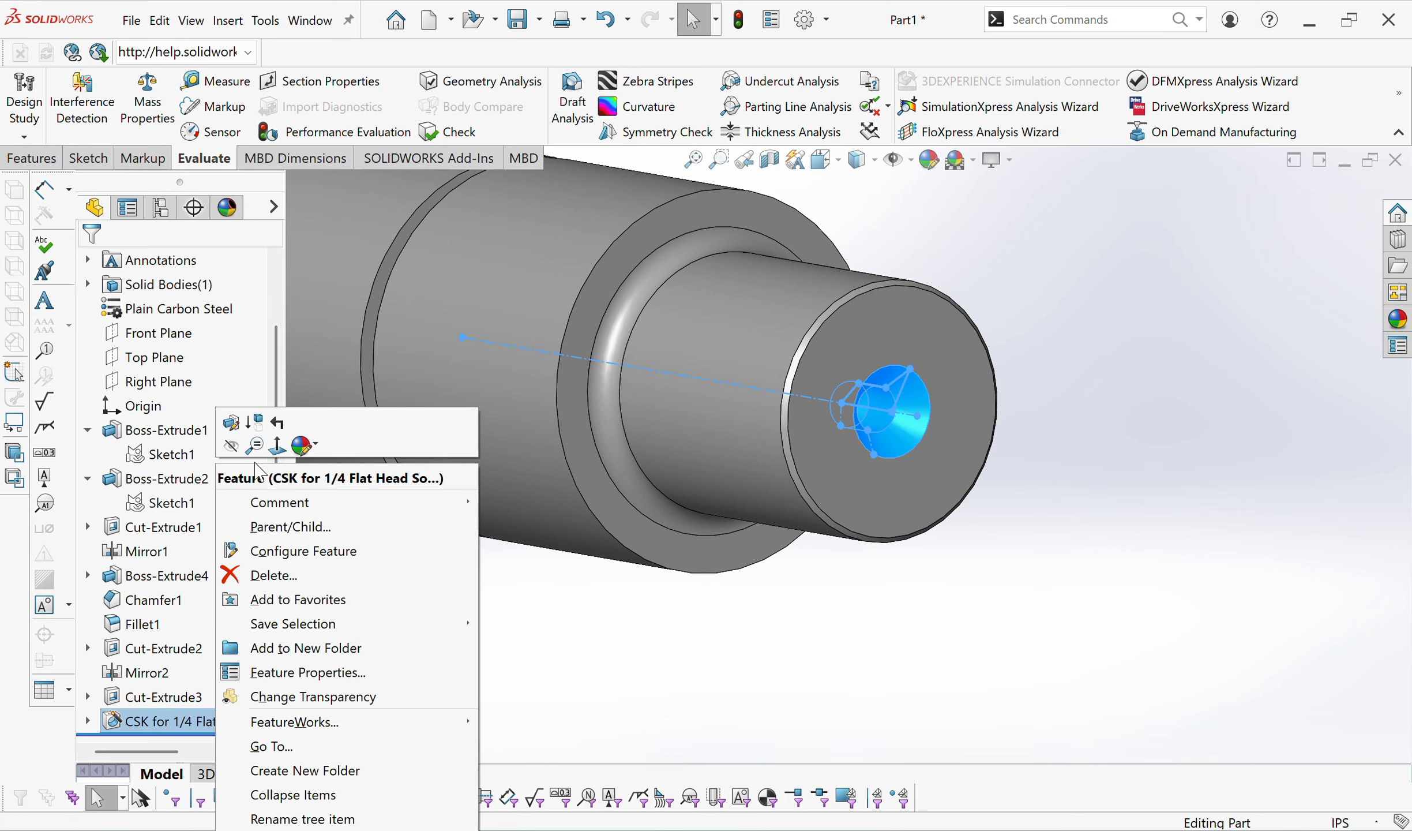
pyautogui.click(232, 420)
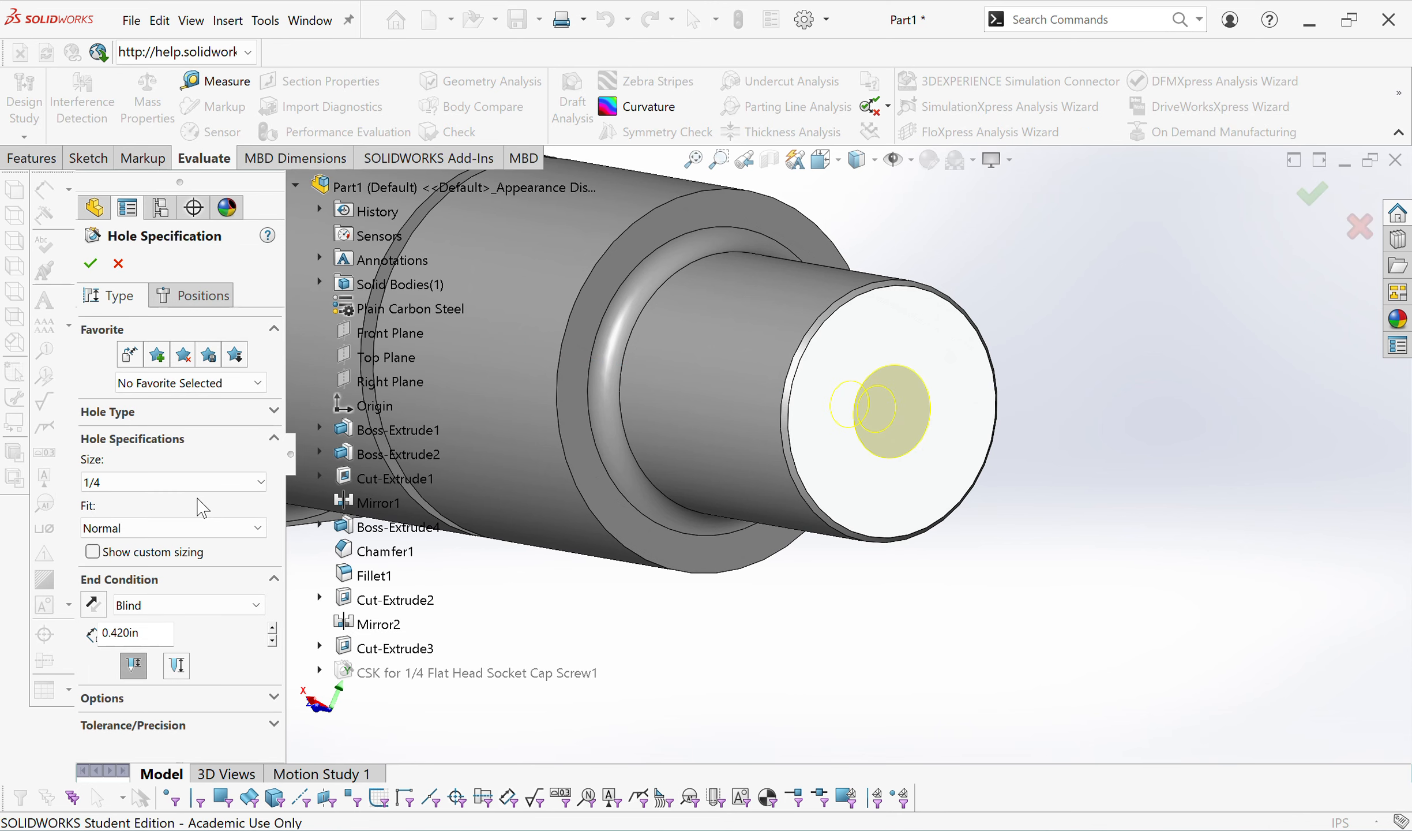
pyautogui.click(178, 411)
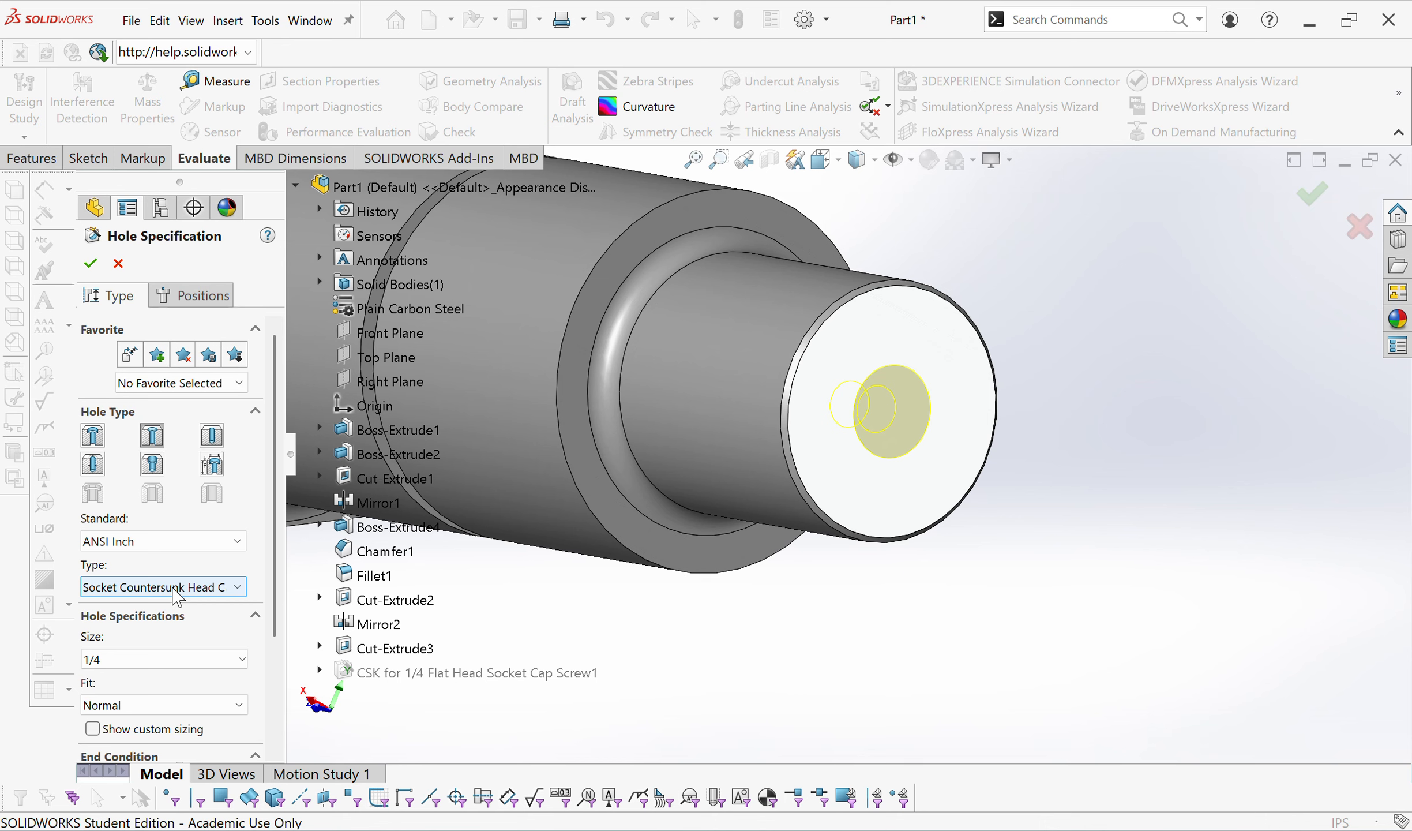
pyautogui.scroll(-3, 235, 617)
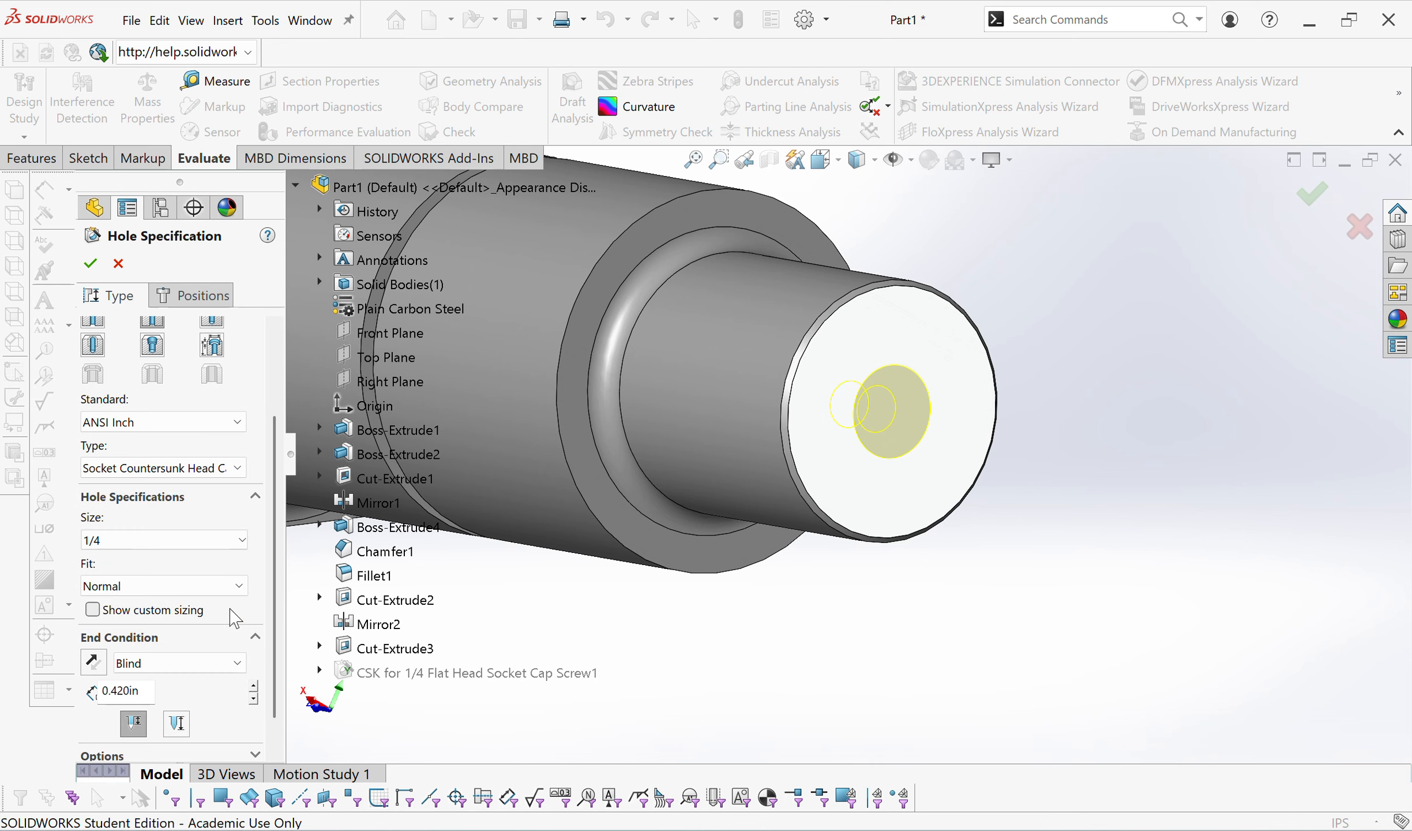
pyautogui.scroll(-1, 255, 617)
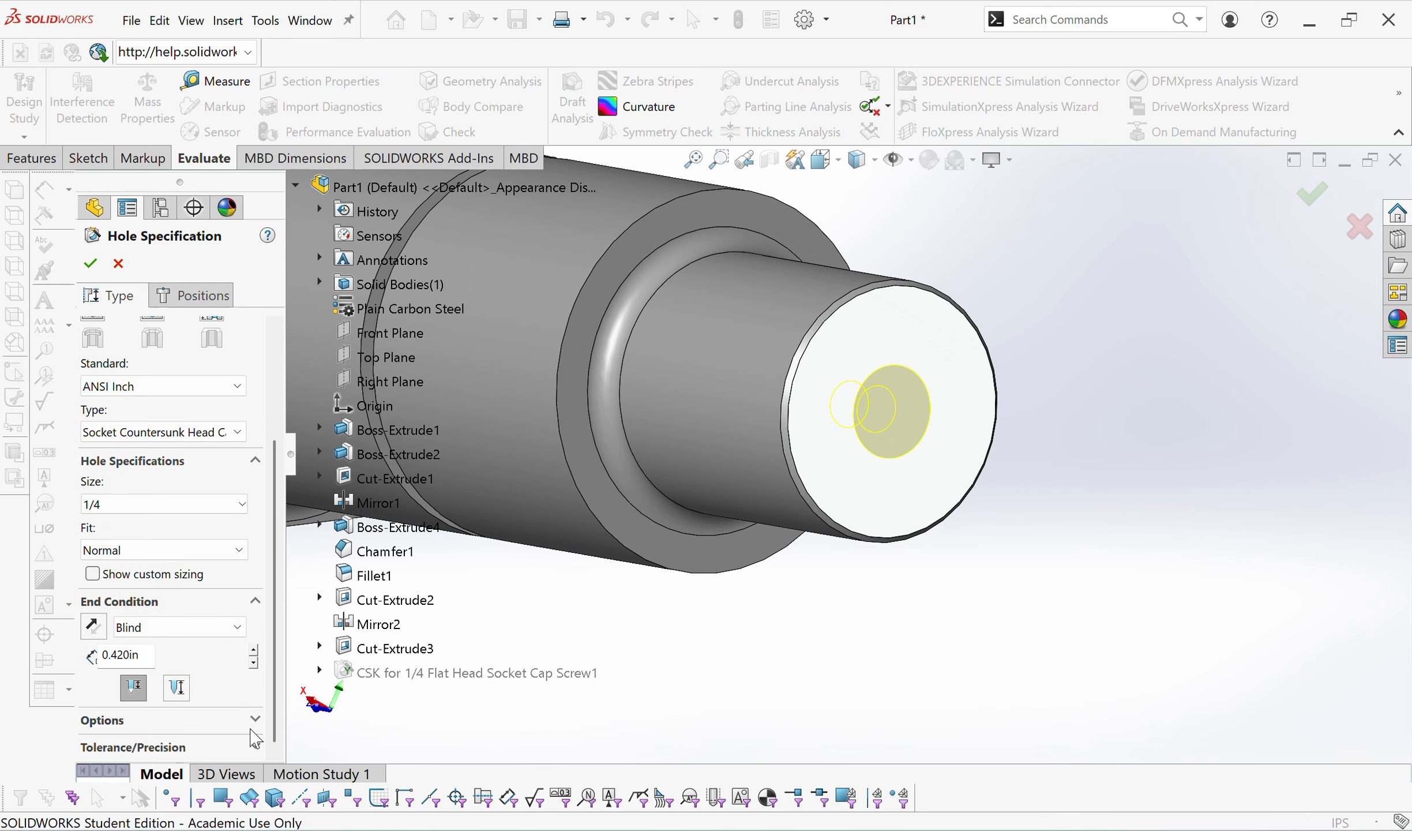
pyautogui.click(252, 728)
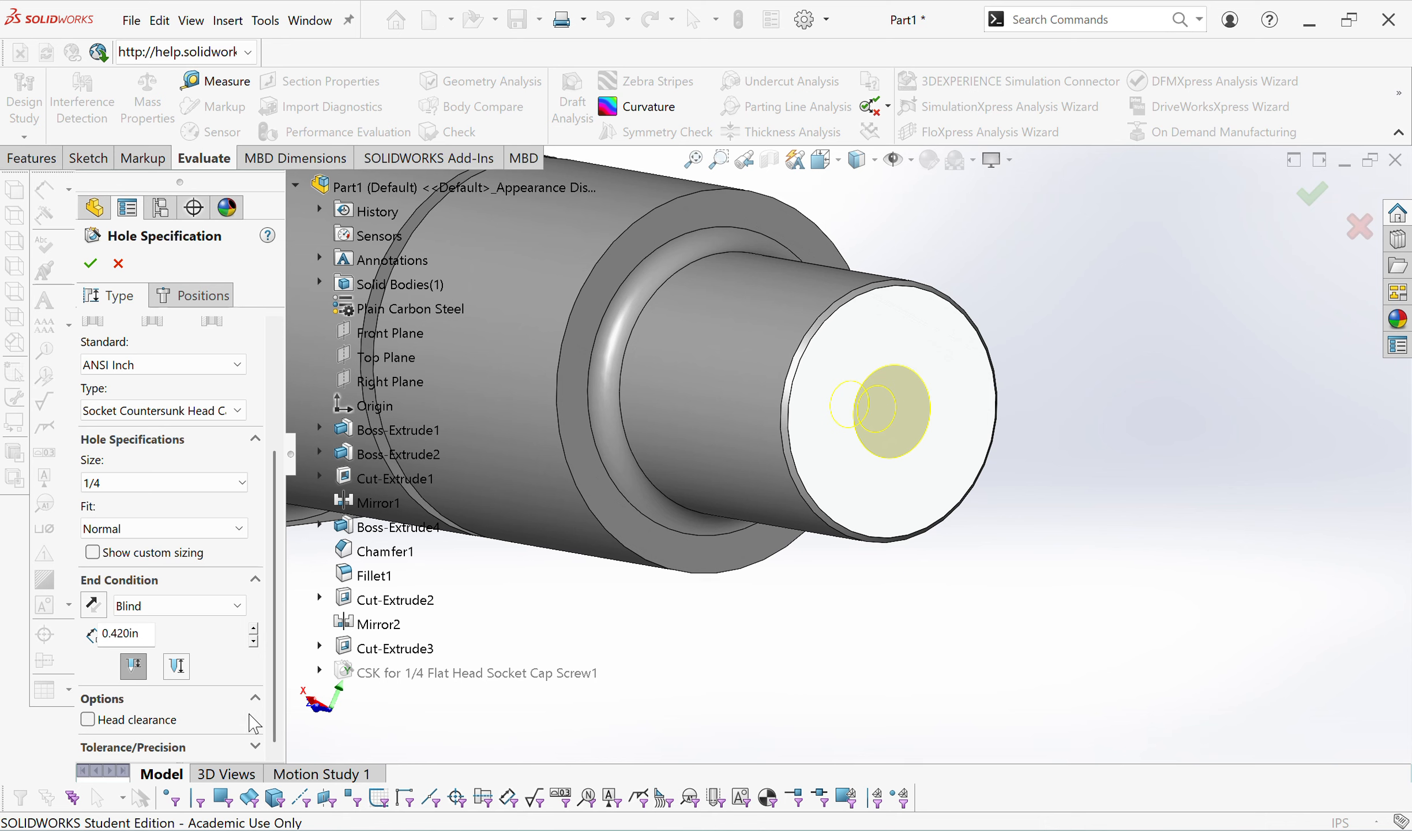
pyautogui.click(252, 748)
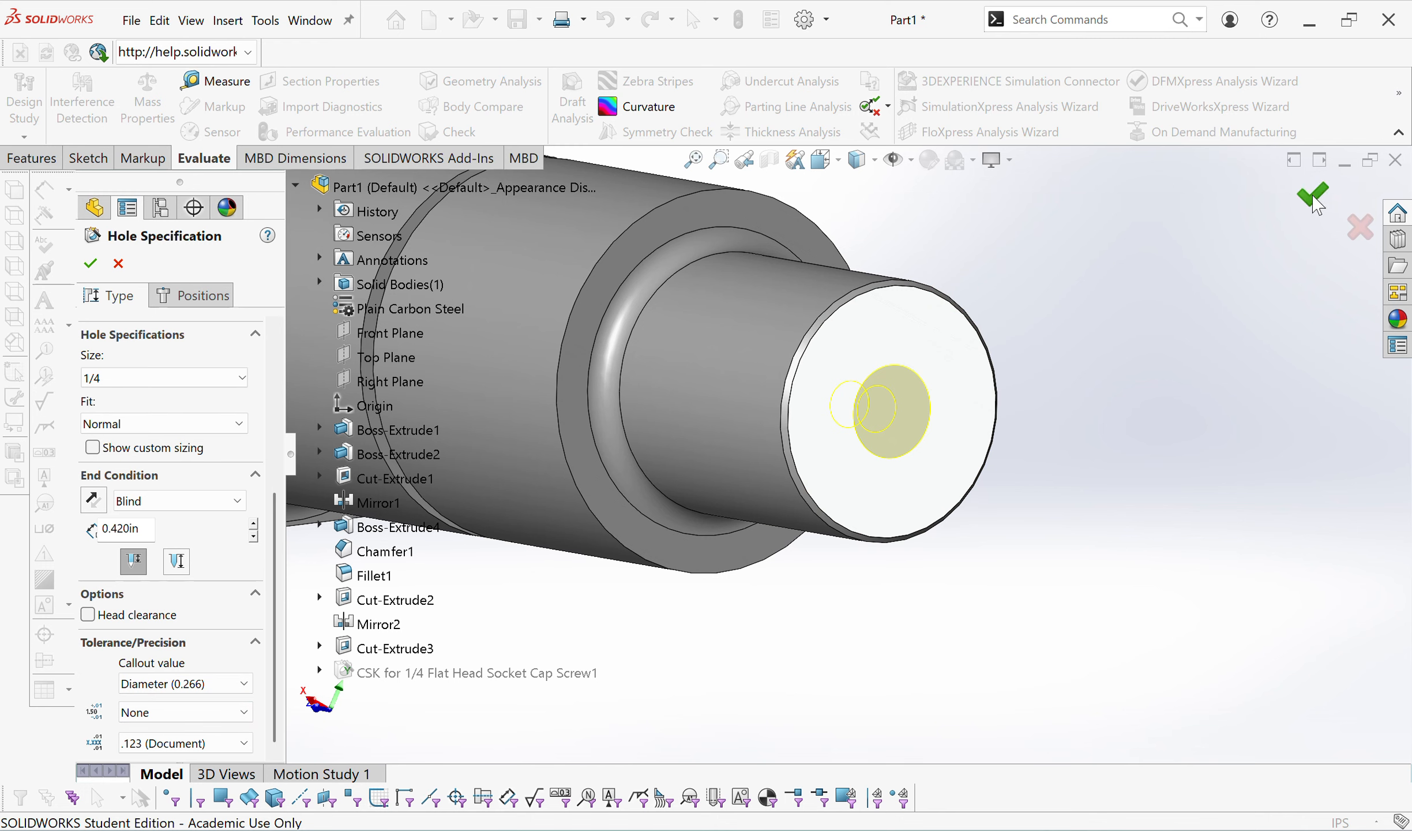
pyautogui.click(1317, 203)
# Mirror the countersunk hole about the Front Plane onto the opposite end of the shaft.
pyautogui.scroll(10, 961, 495)
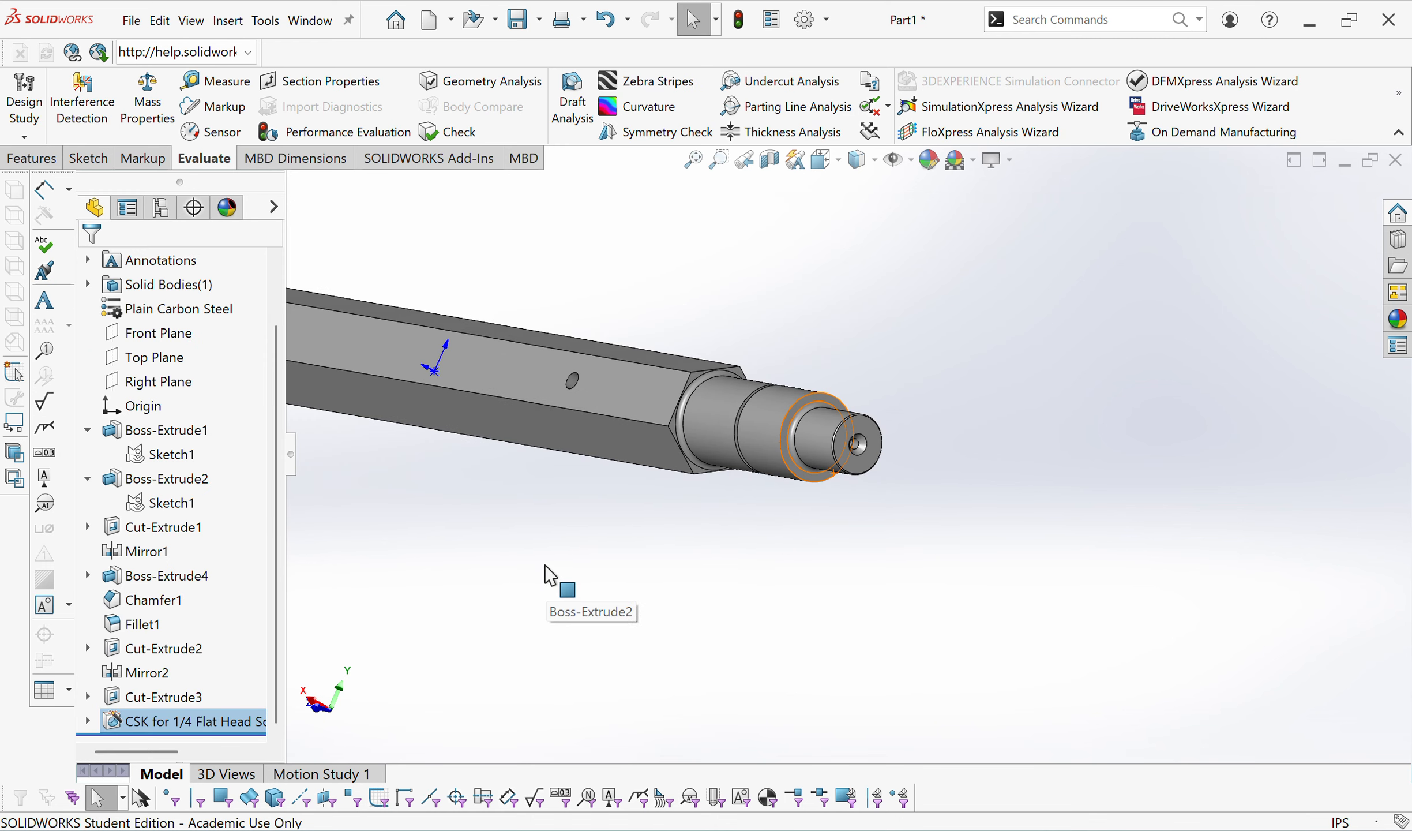
pyautogui.moveTo(532, 546); pyautogui.dragTo(569, 545, button='middle')
pyautogui.scroll(5, 565, 537)
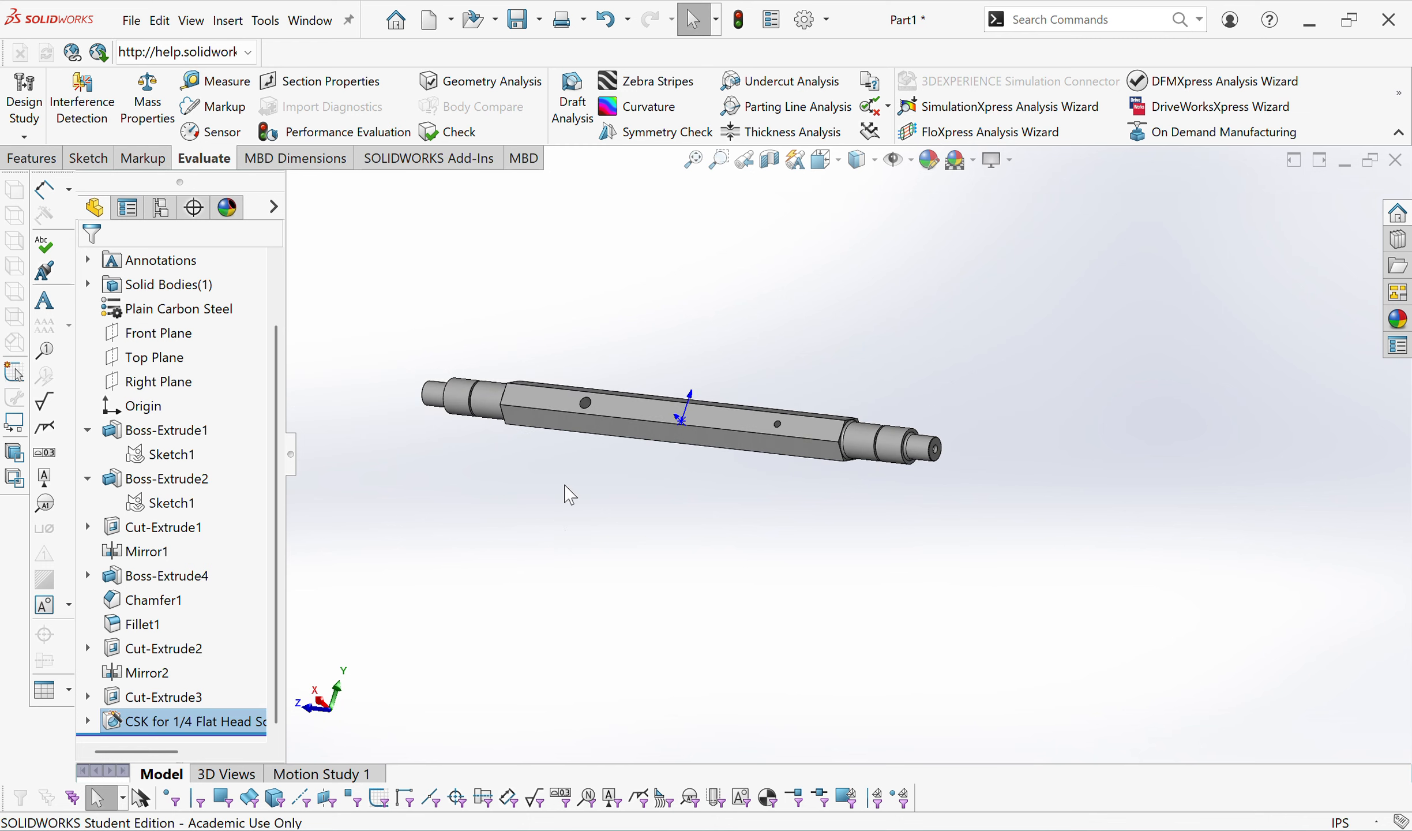
pyautogui.click(202, 728)
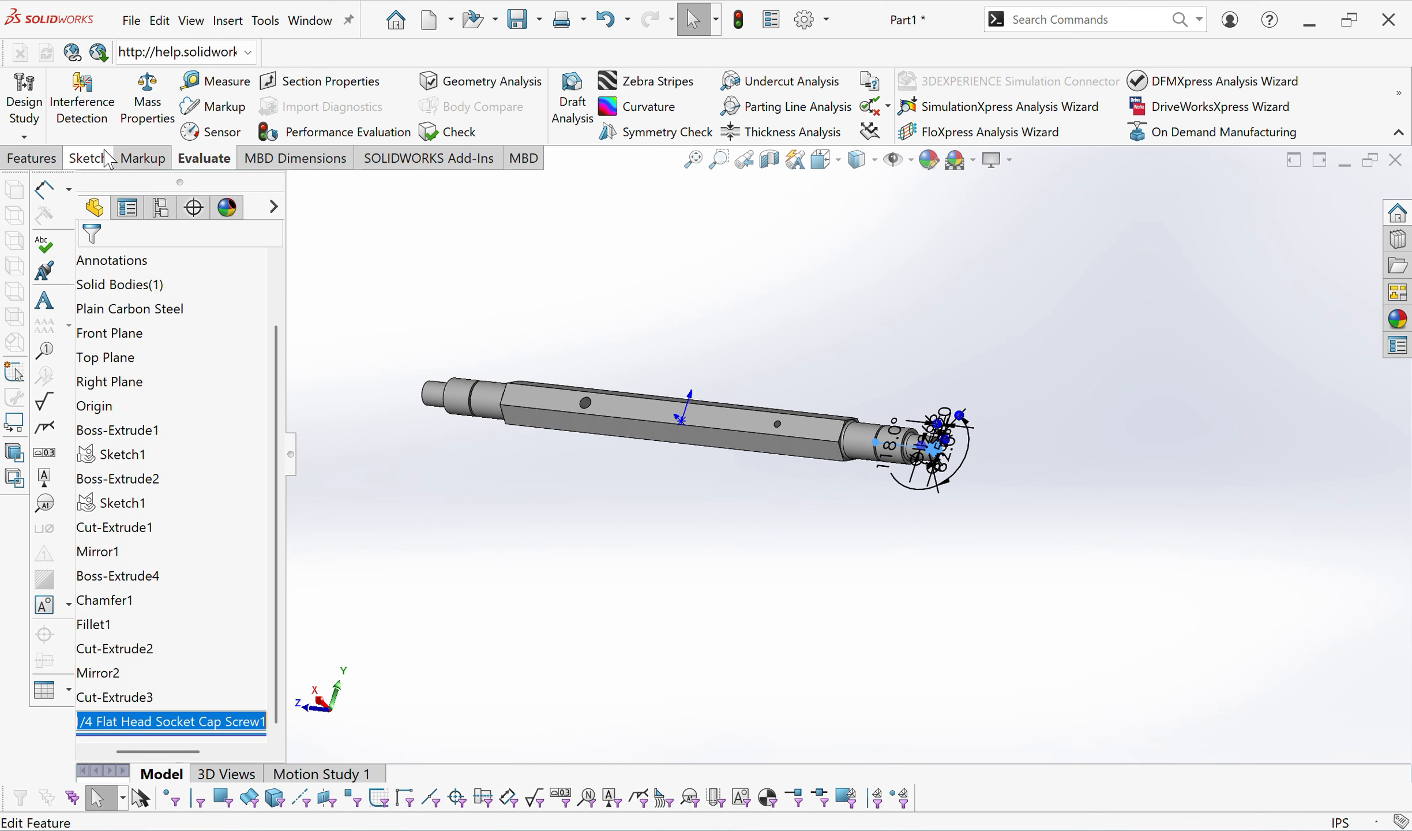
pyautogui.click(32, 158)
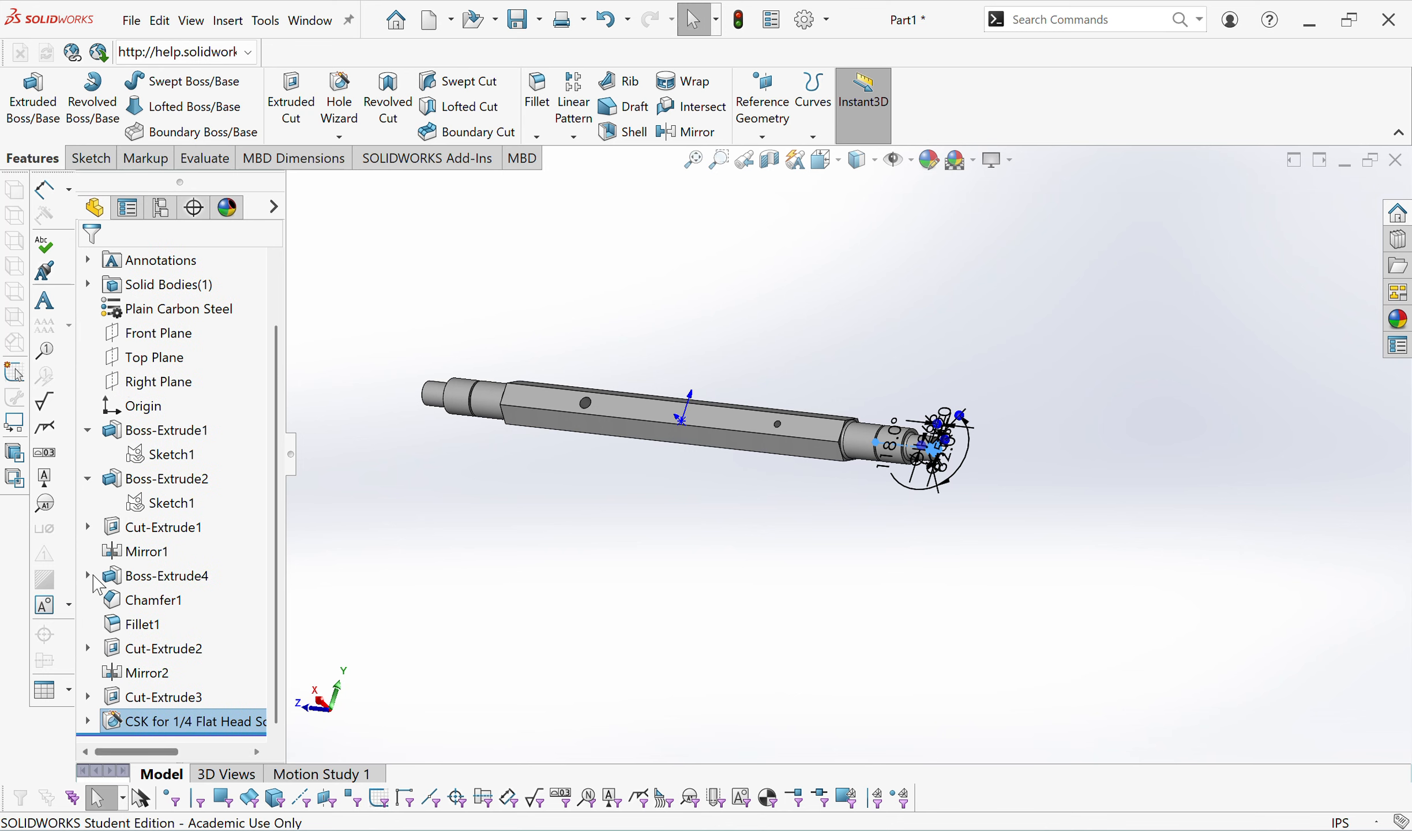
pyautogui.click(671, 134)
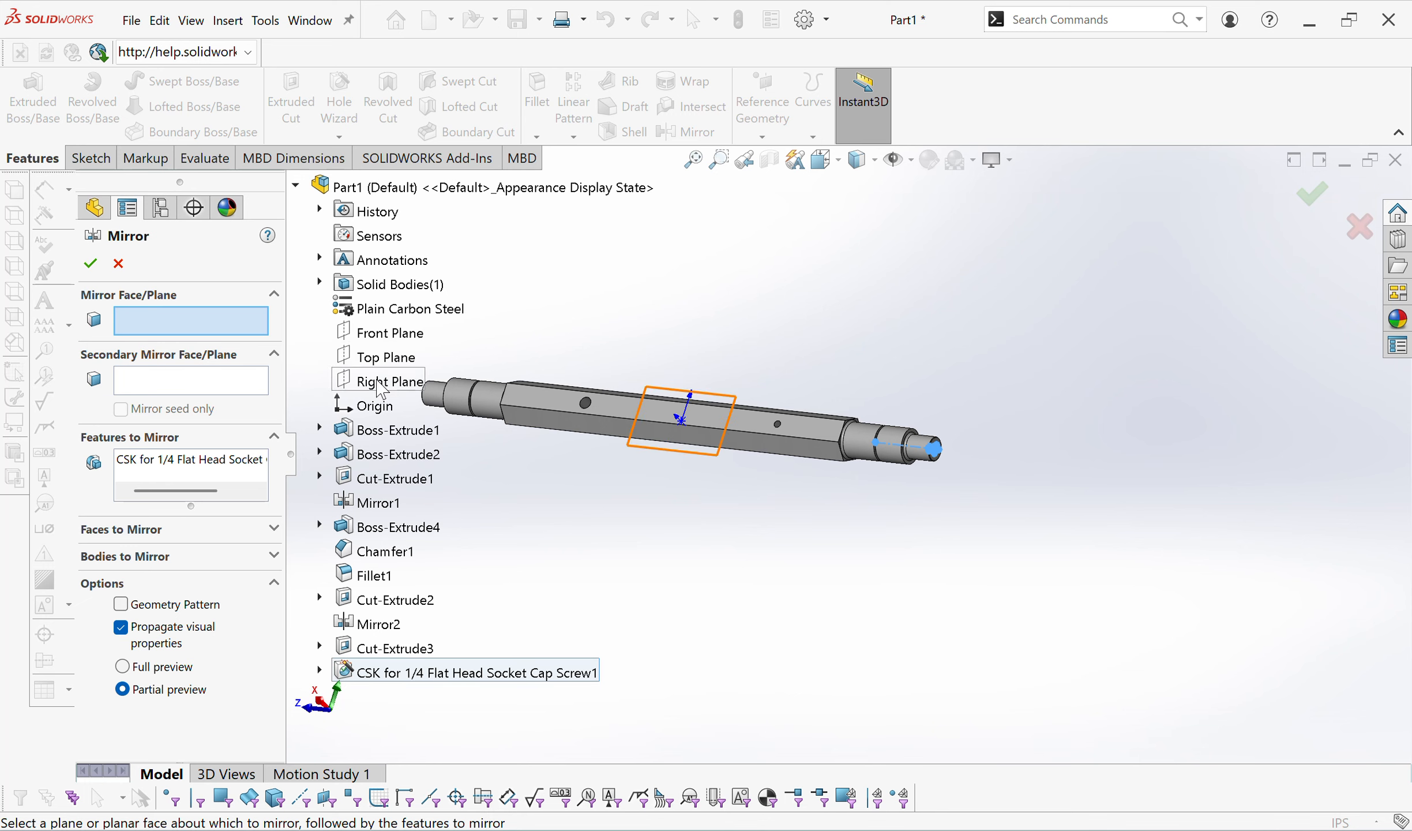
pyautogui.click(382, 346)
pyautogui.moveTo(725, 331); pyautogui.dragTo(737, 443, button='middle')
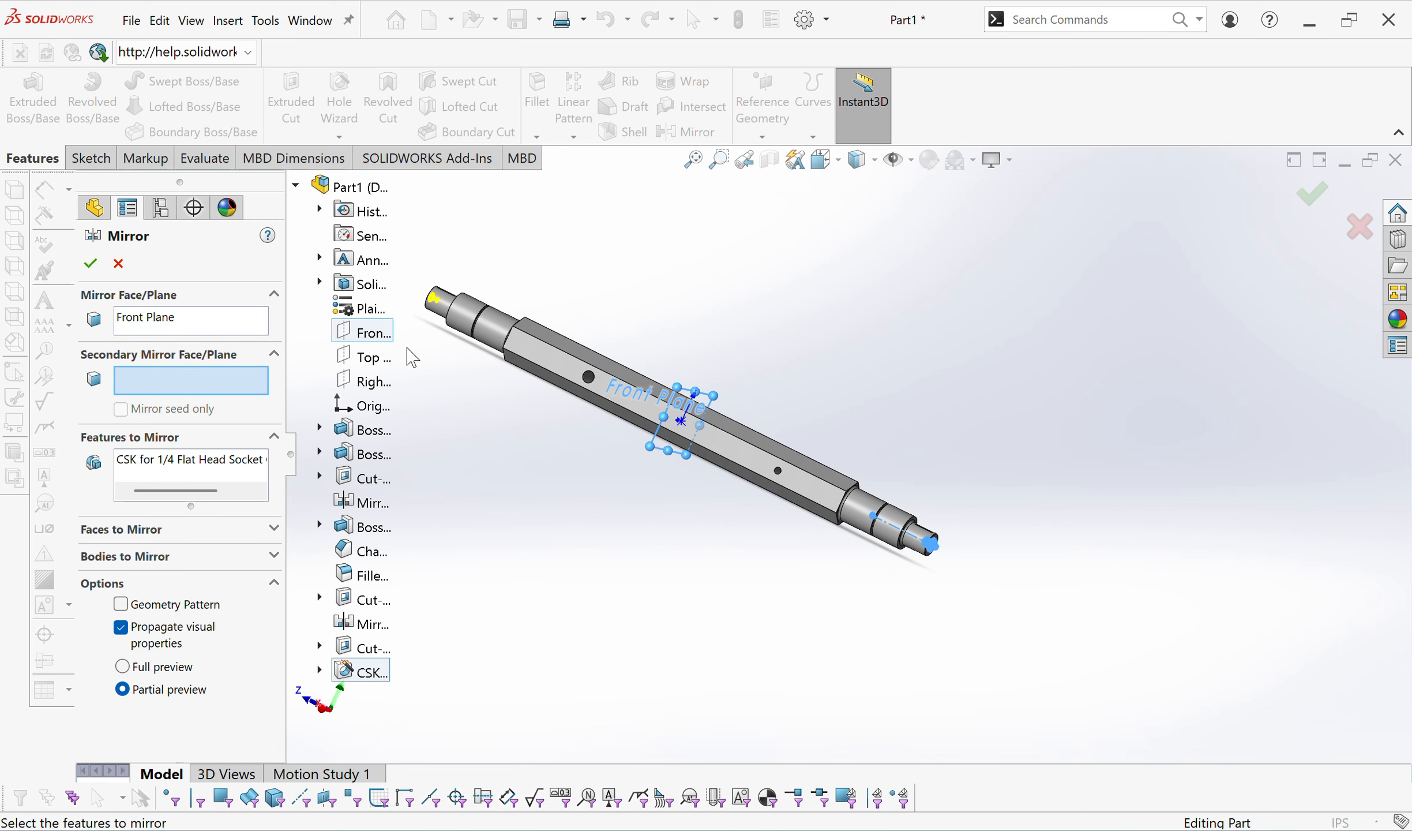
pyautogui.click(1312, 197)
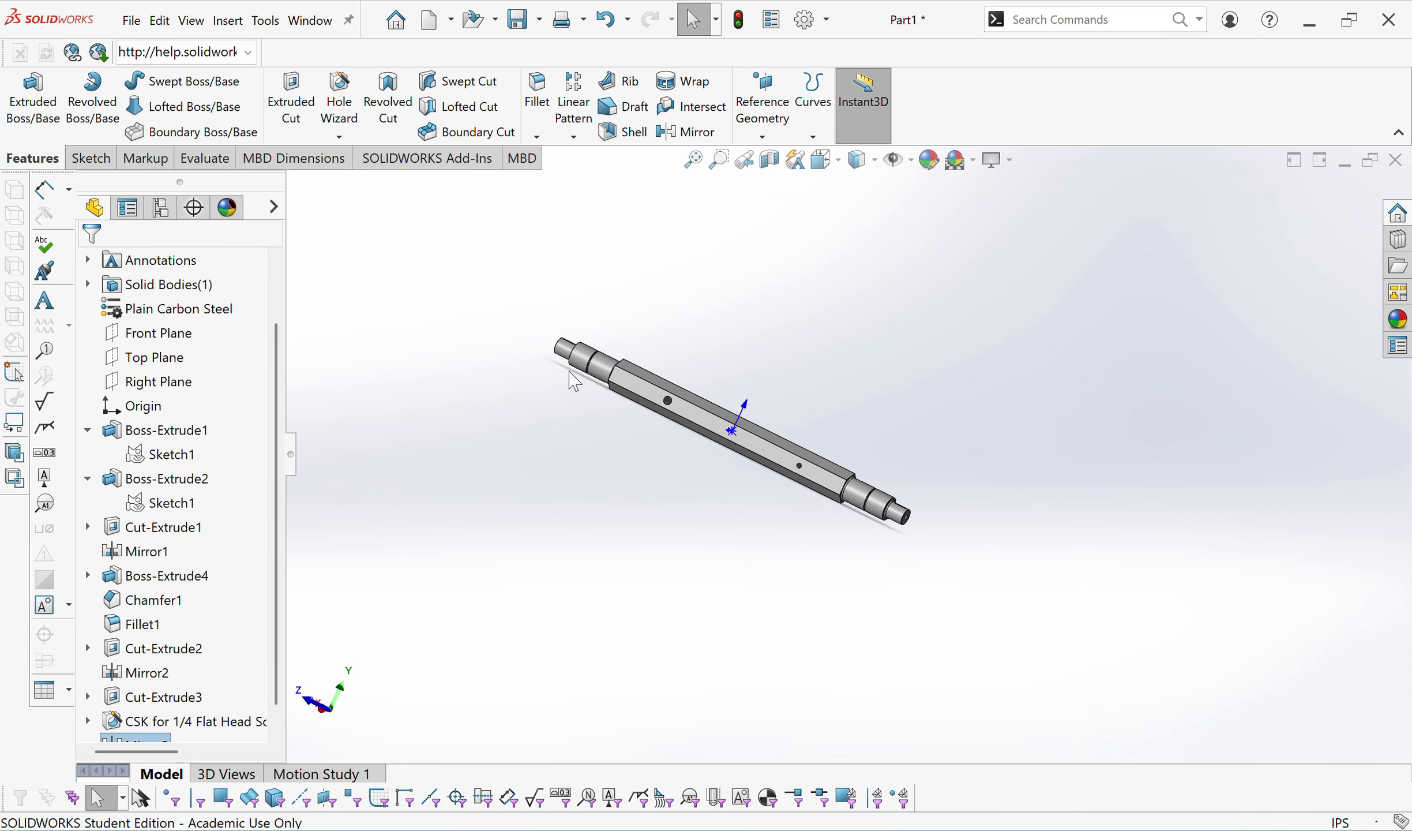
# Inspect the mirrored countersunk hole on the far shaft end, and look over the whole shaft.
pyautogui.scroll(-5, 555, 318)
pyautogui.moveTo(555, 318); pyautogui.dragTo(587, 515, button='middle')
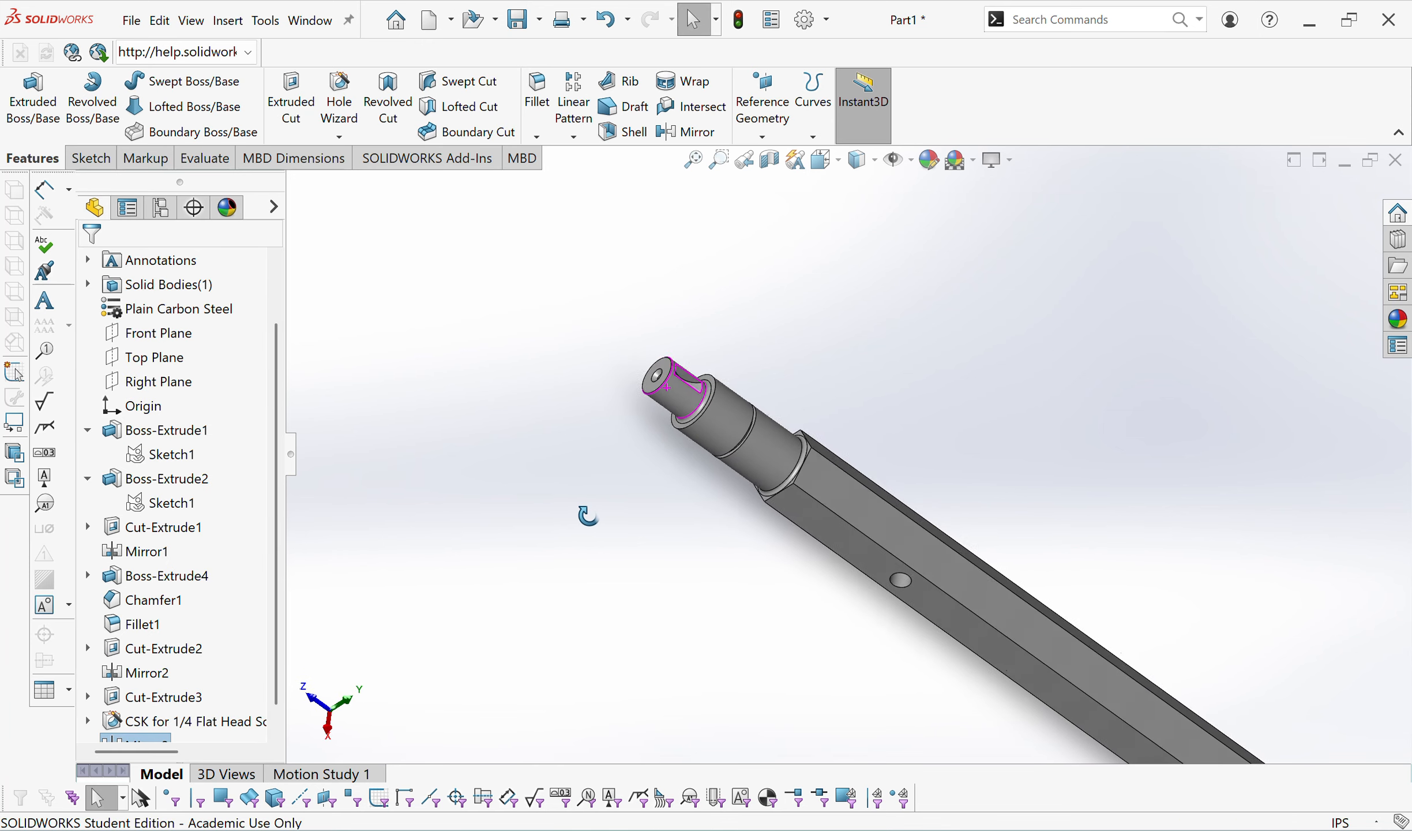
pyautogui.scroll(-3, 696, 378)
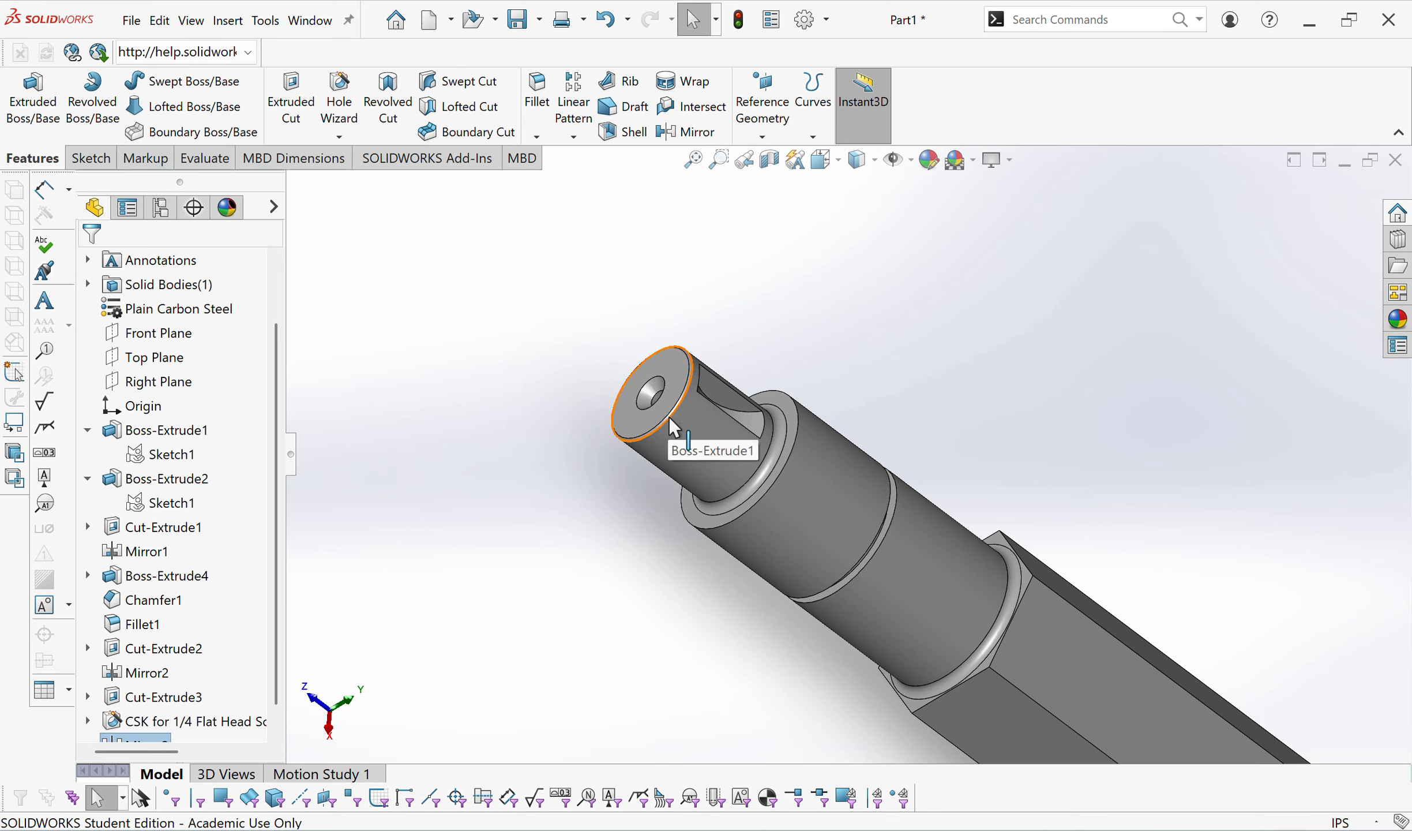
pyautogui.press('z')
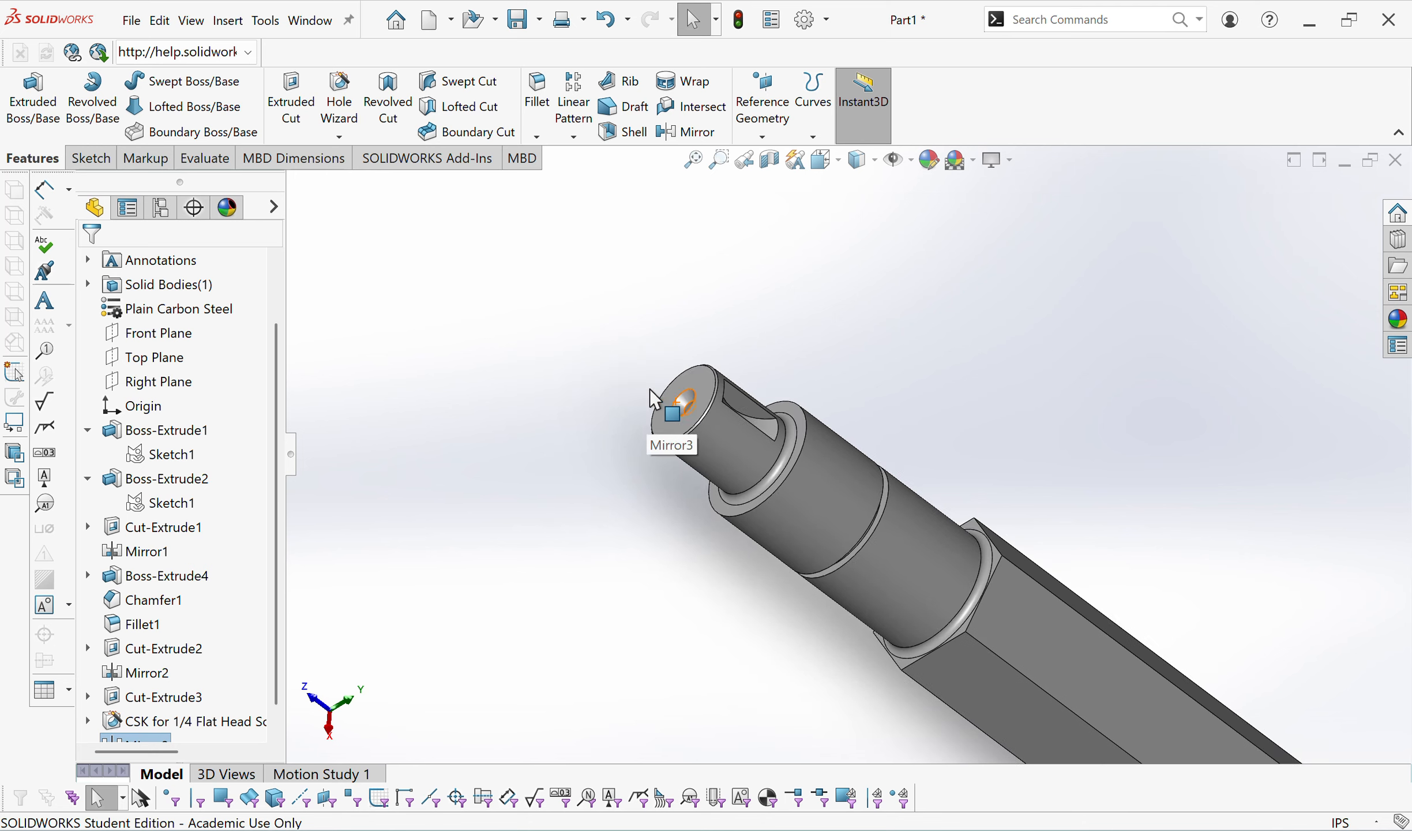
pyautogui.scroll(2, 650, 390)
pyautogui.scroll(4, 721, 409)
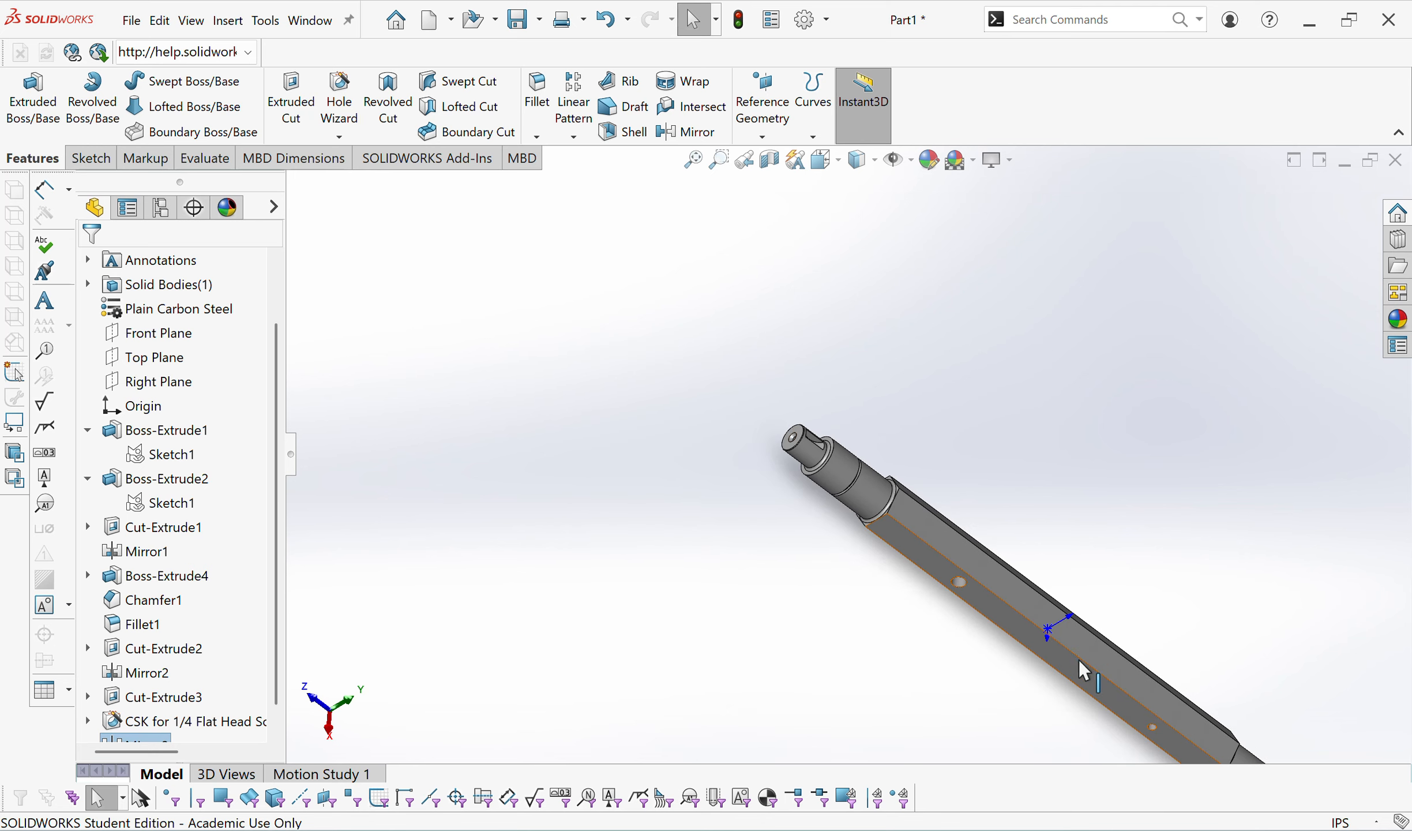
pyautogui.scroll(2, 1132, 676)
pyautogui.scroll(-3, 1133, 680)
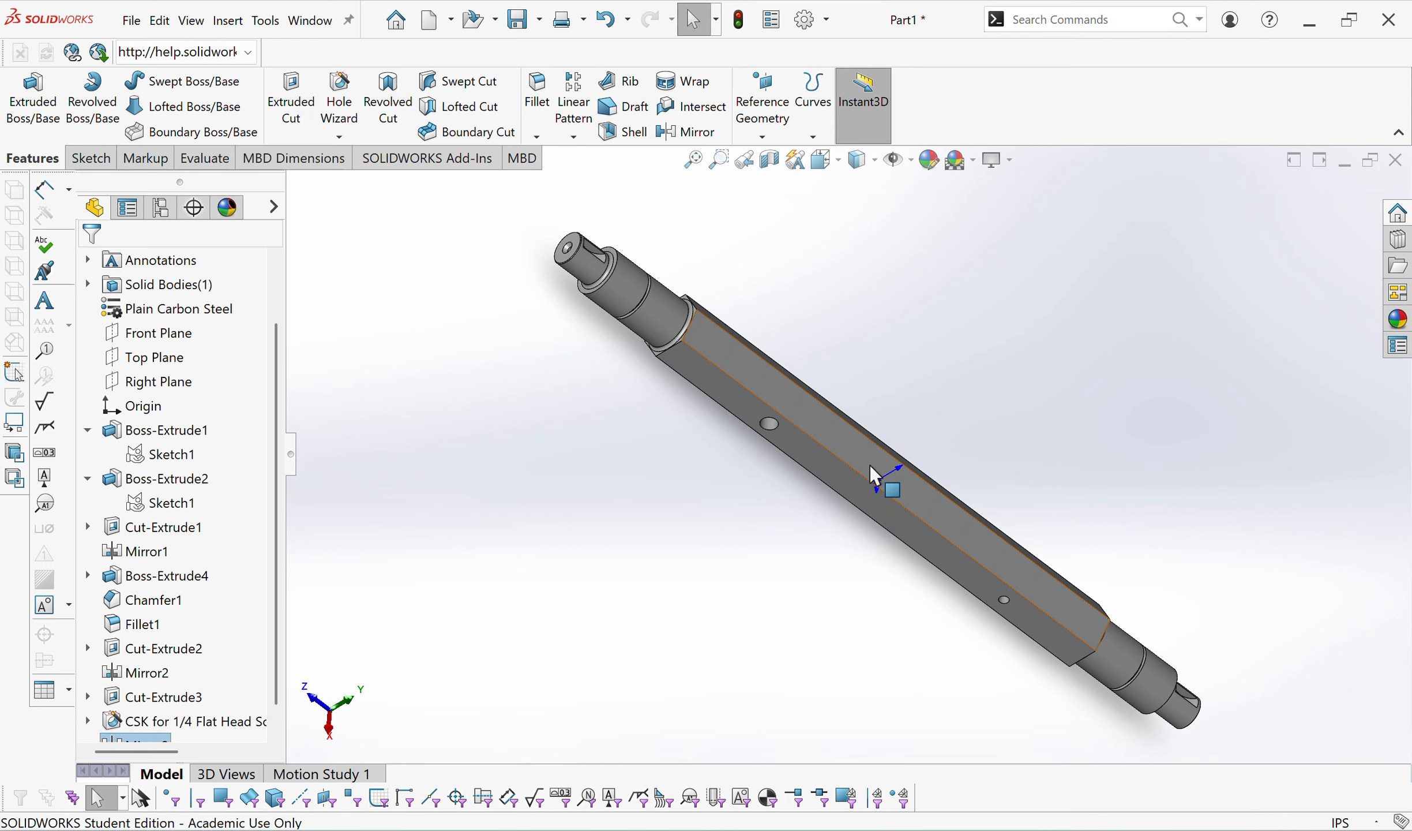
pyautogui.scroll(2, 1173, 687)
pyautogui.scroll(-4, 1128, 656)
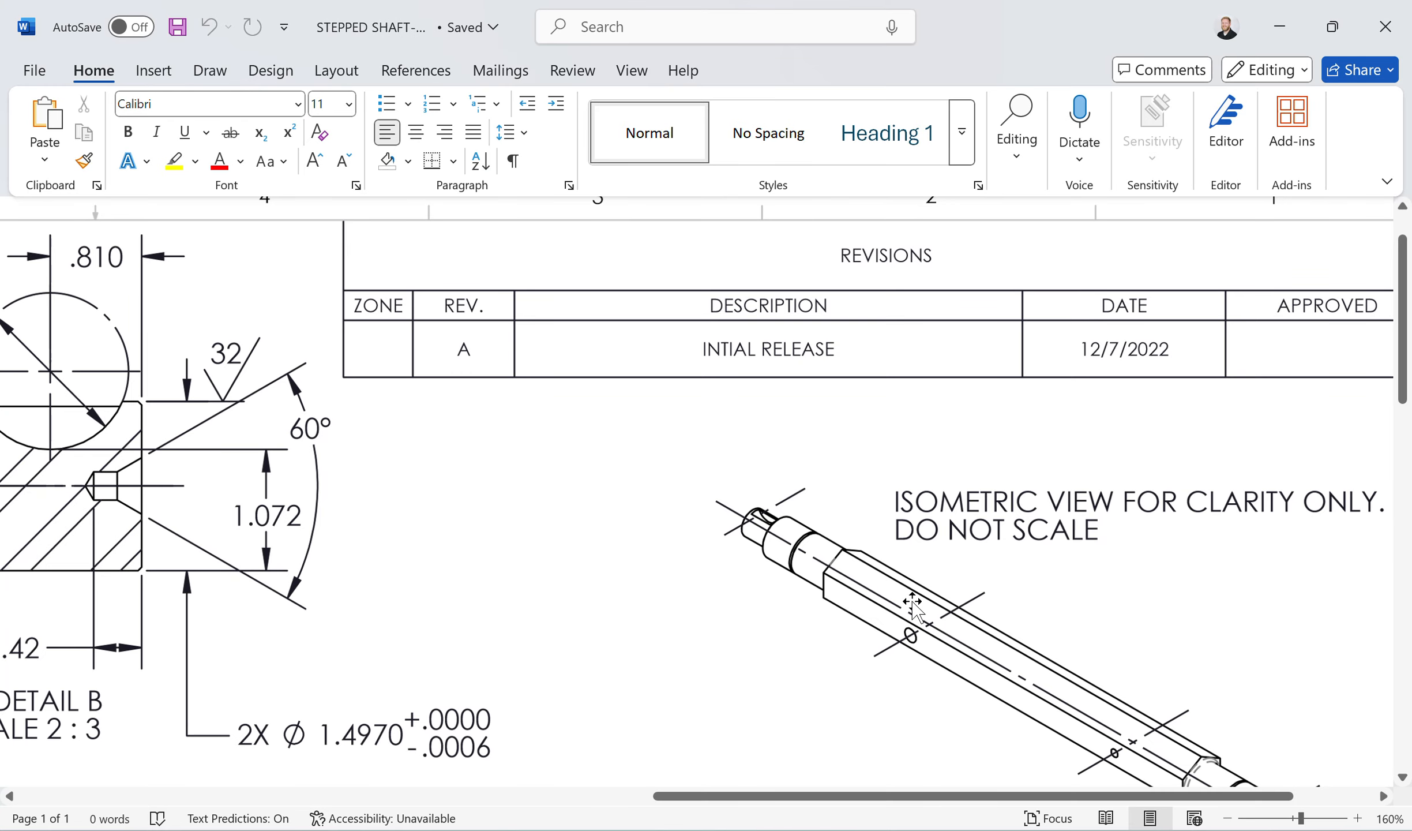
# Switch to the Word drawing, examine the isometric view, keyway dimensions, weight and material, and return to the feature tree in SOLIDWORKS.
pyautogui.scroll(-3, 900, 560)
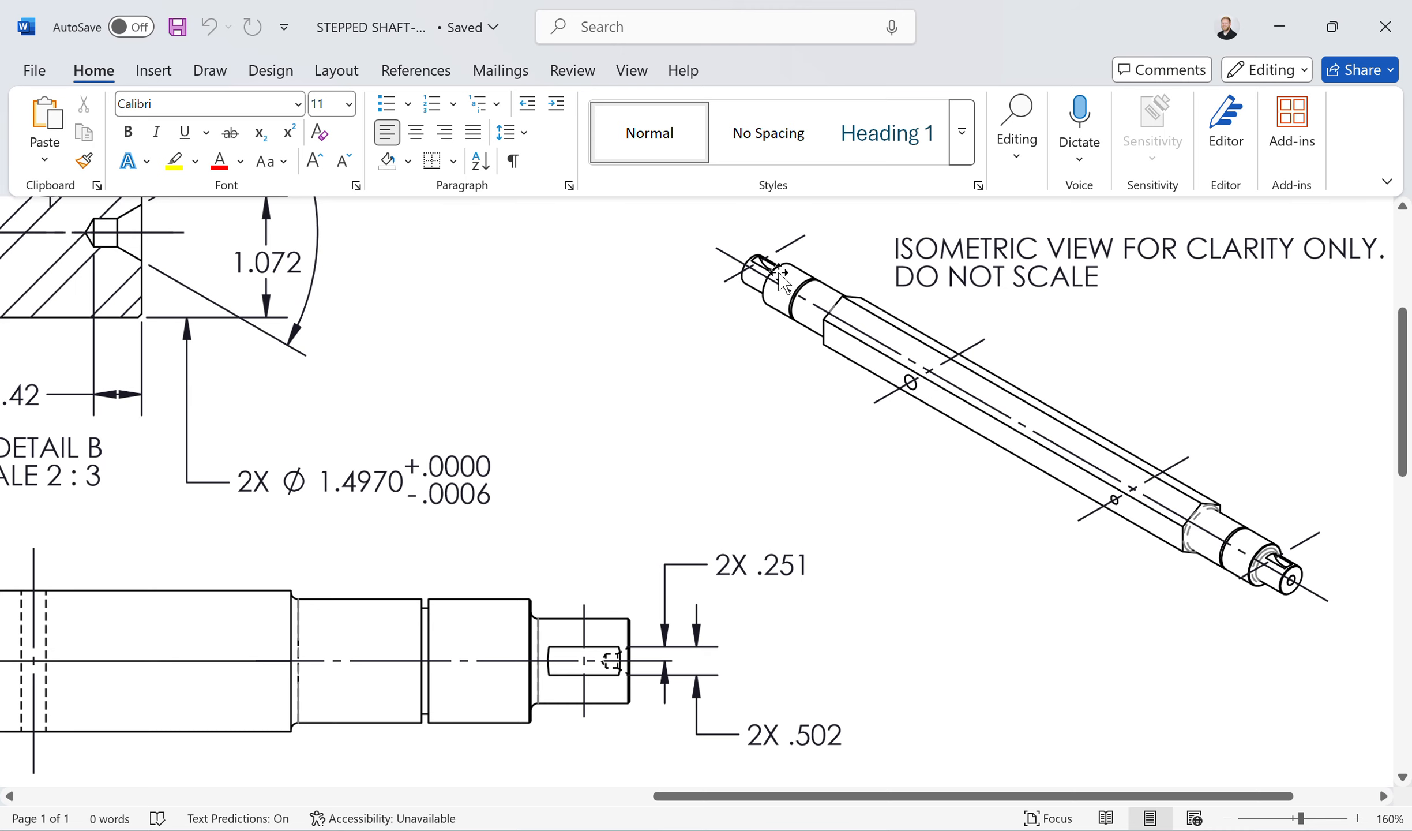
pyautogui.scroll(-5, 545, 343)
pyautogui.scroll(3, 606, 510)
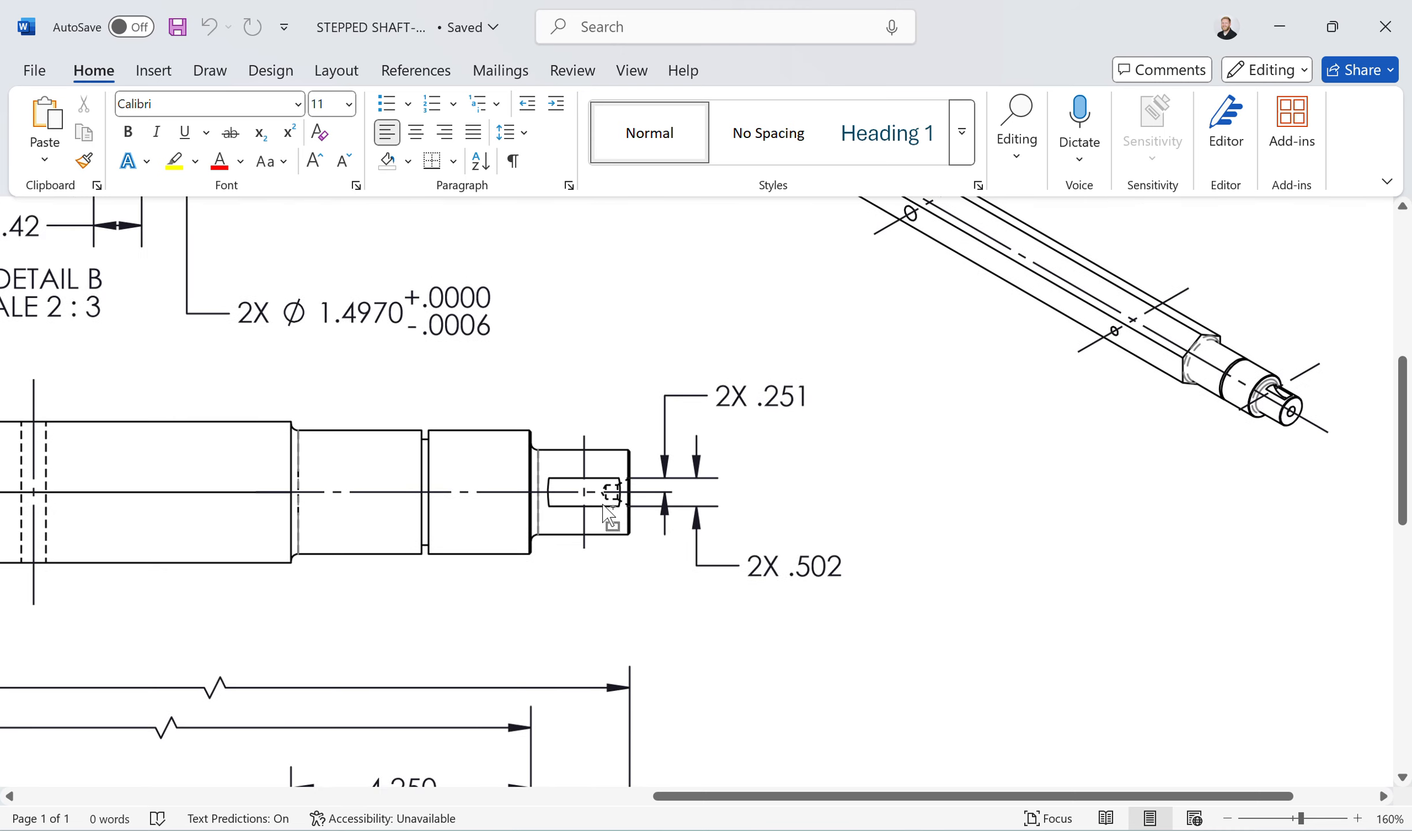
pyautogui.keyDown('ctrl'); pyautogui.scroll(-10, 610, 514); pyautogui.keyUp('ctrl')
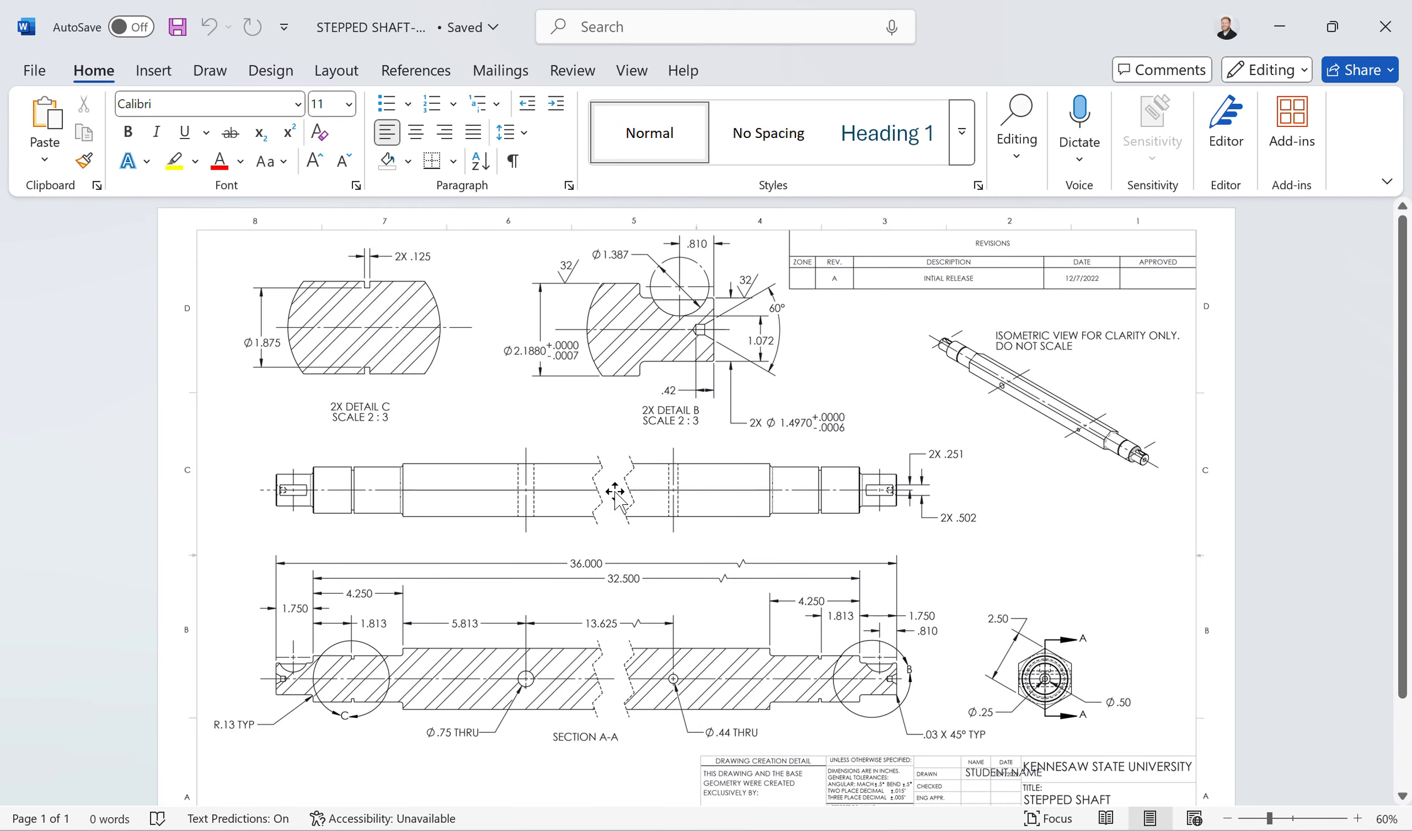
pyautogui.scroll(-3, 773, 537)
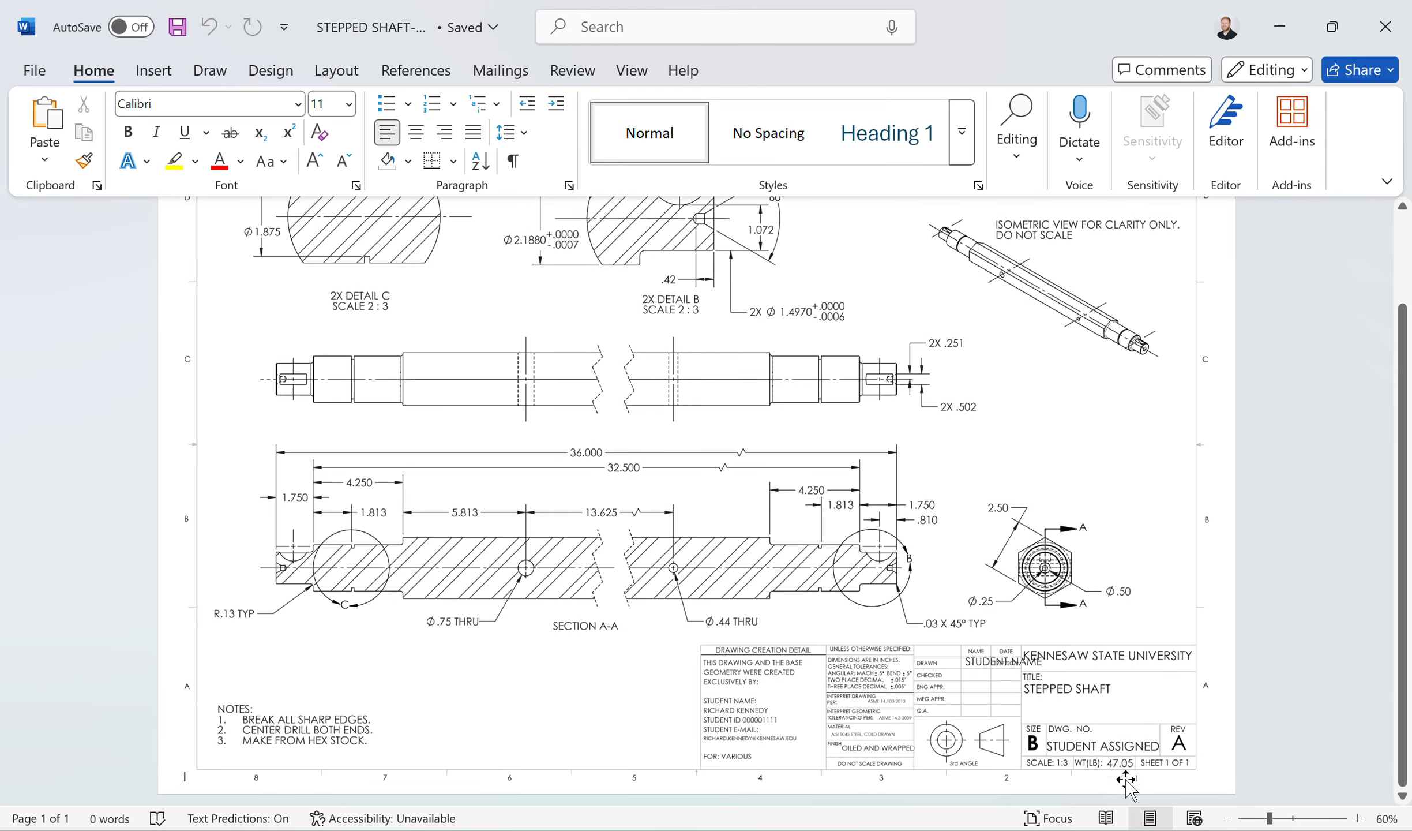
pyautogui.keyDown('ctrl'); pyautogui.scroll(3, 1108, 750); pyautogui.keyUp('ctrl')
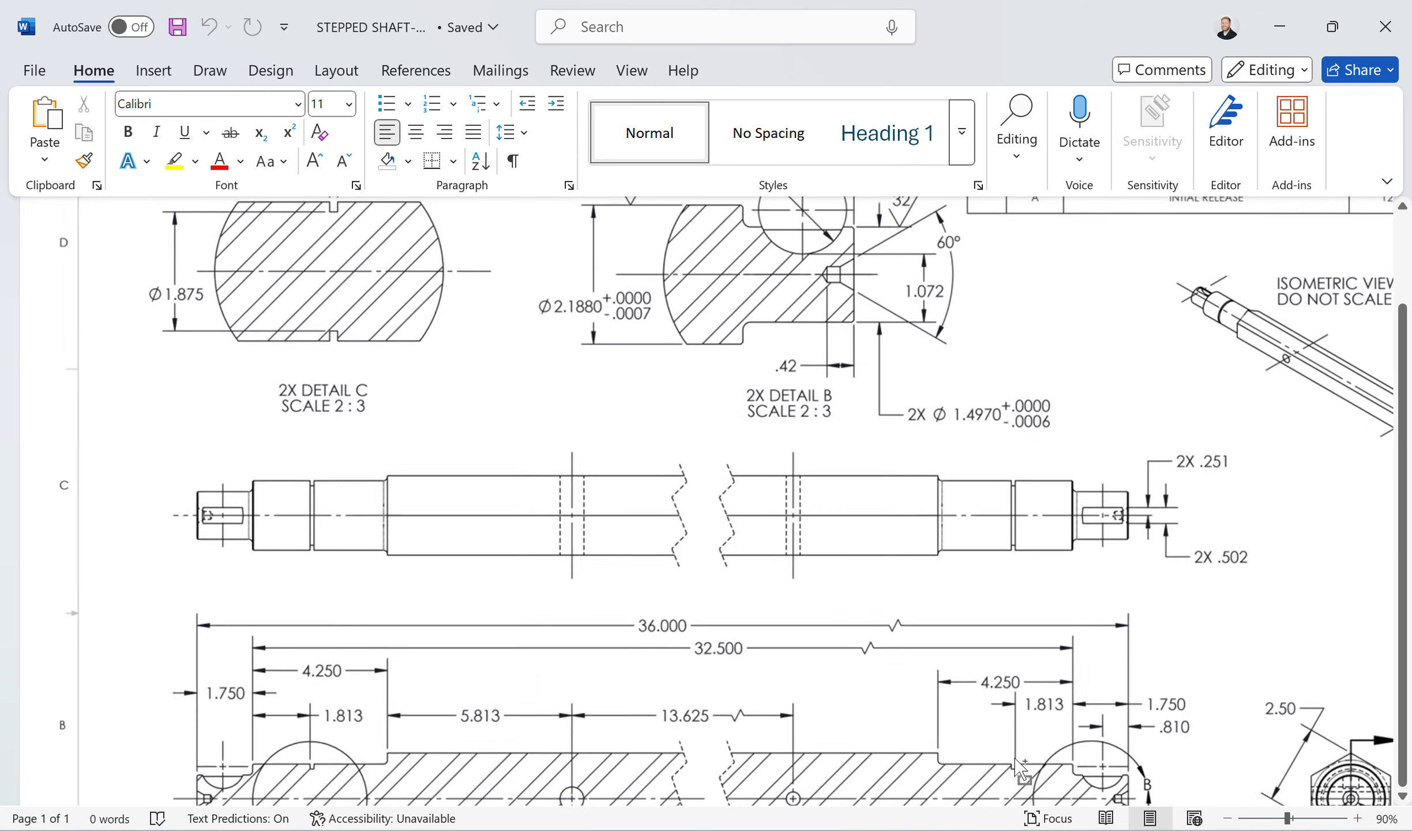
pyautogui.scroll(-1, 1108, 690)
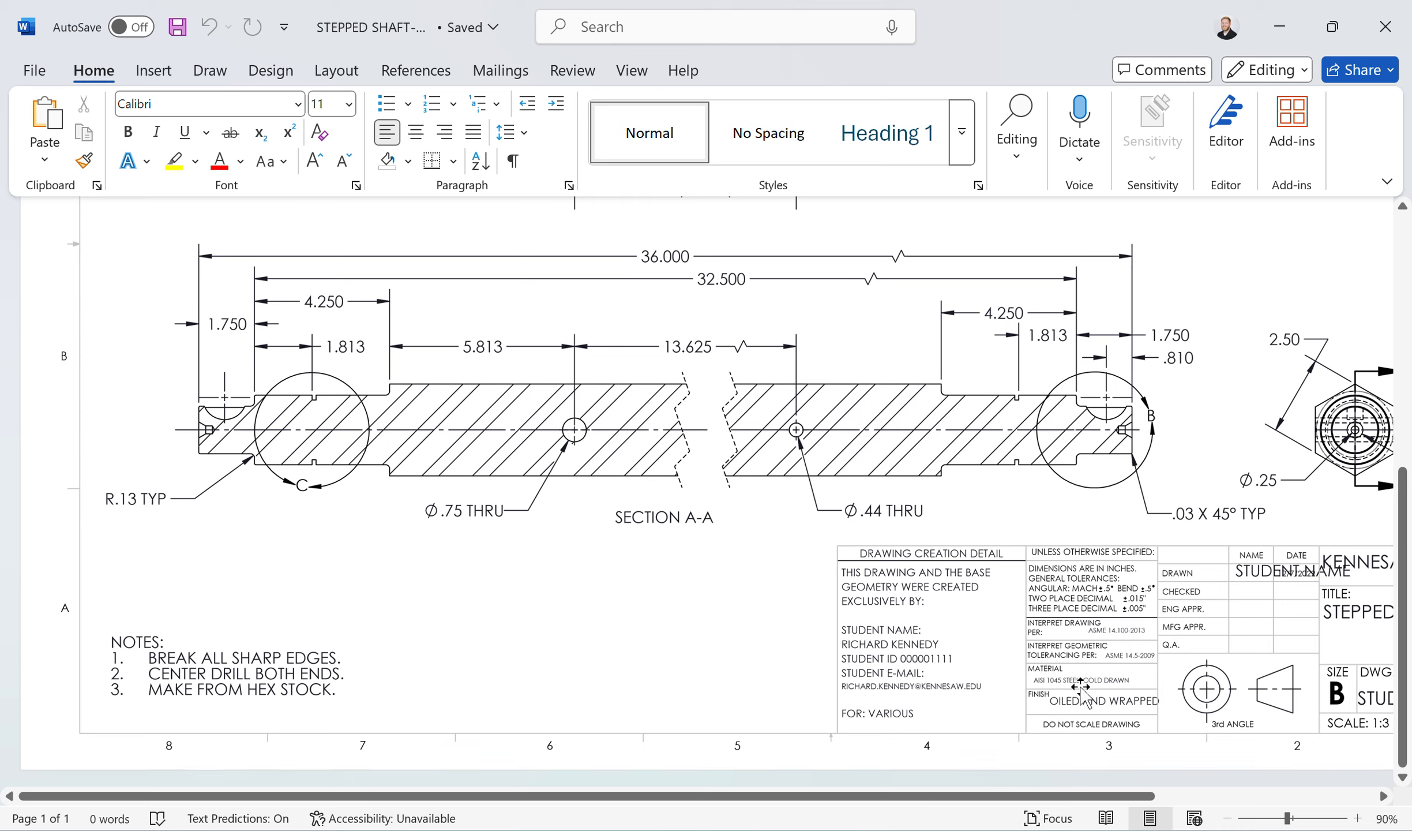
pyautogui.click(963, 829)
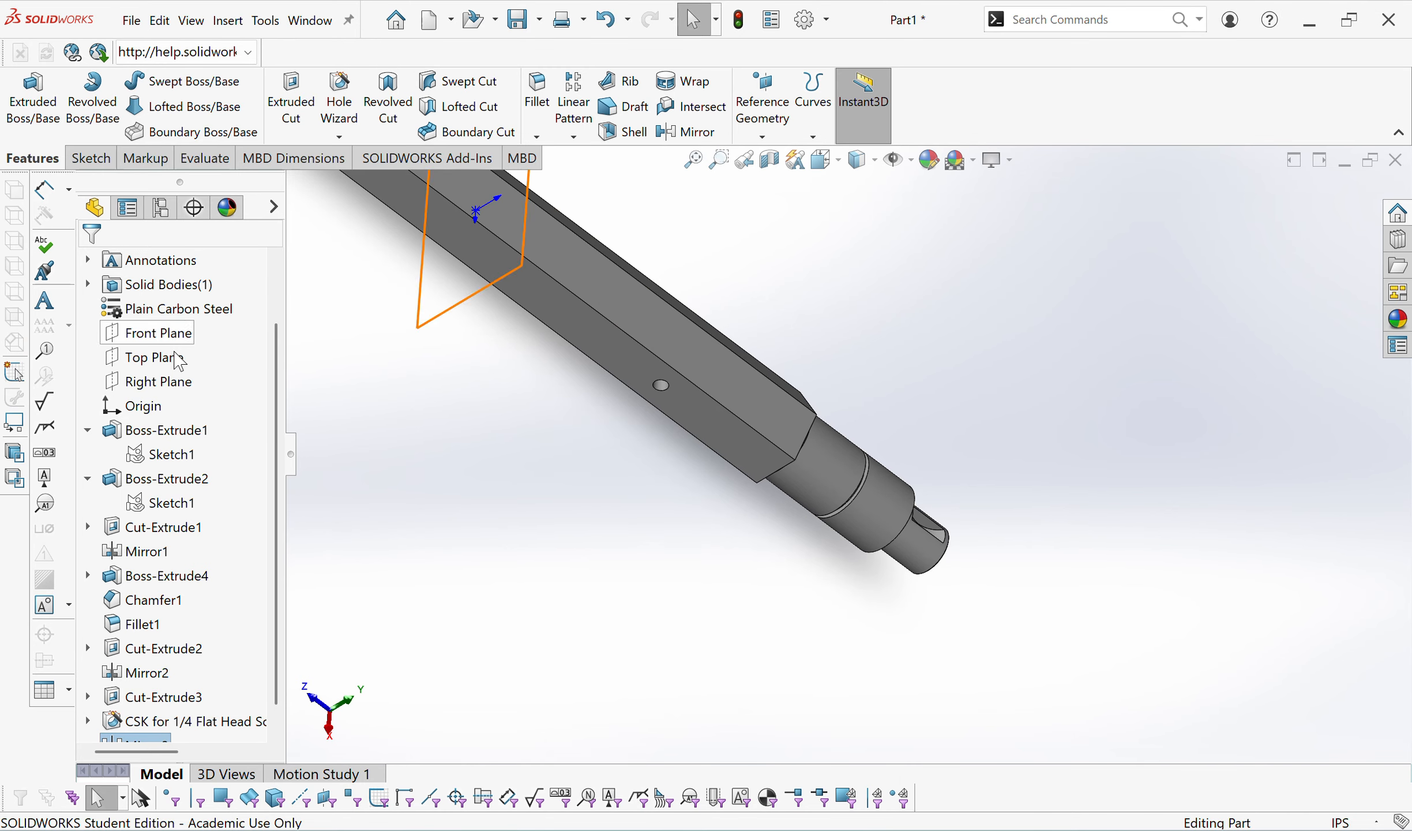
pyautogui.scroll(1, 151, 427)
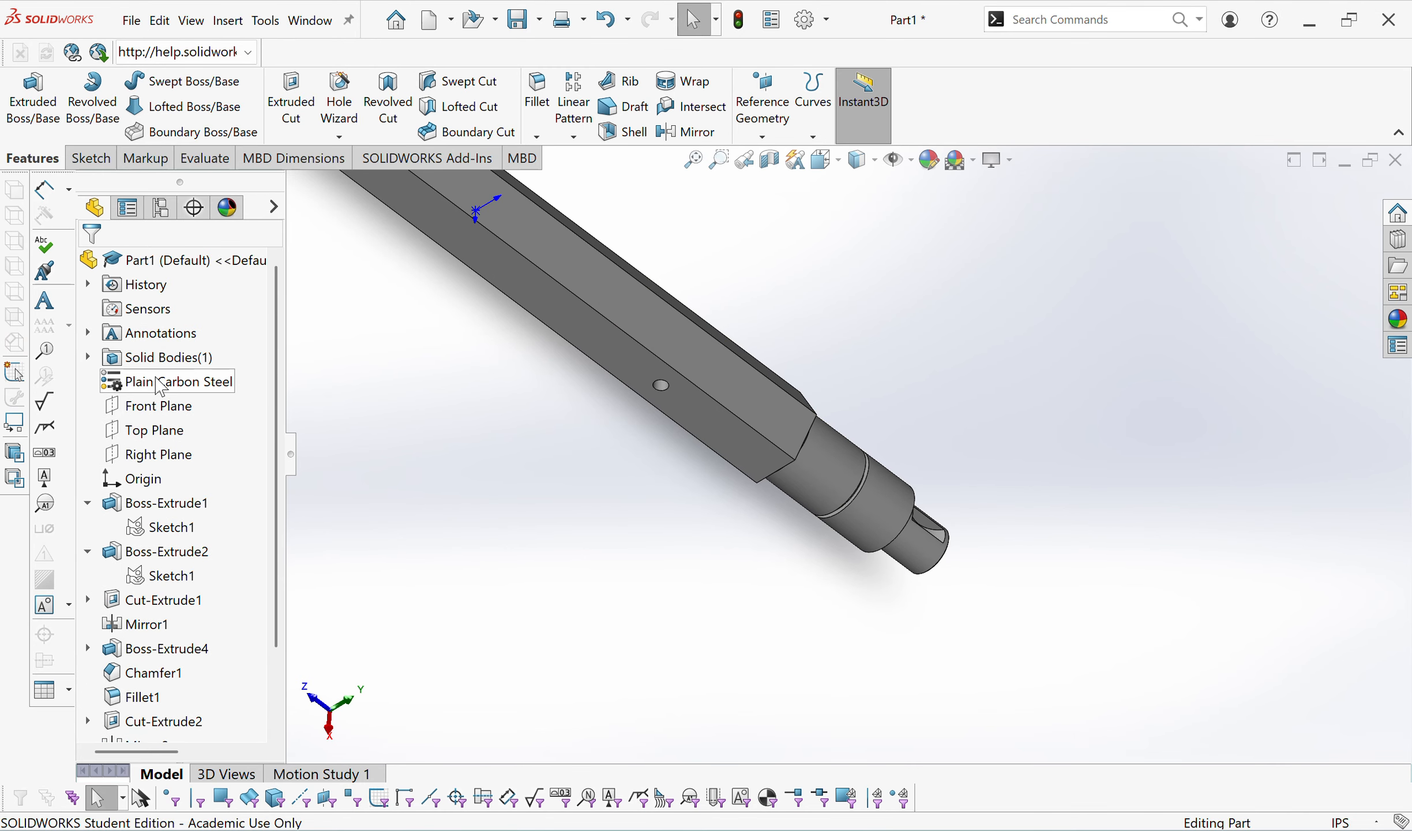
# Change the part's material to AISI 1045 Steel, cold drawn, as specified in the Word drawing's title block.
pyautogui.rightClick(162, 388)
pyautogui.click(206, 392)
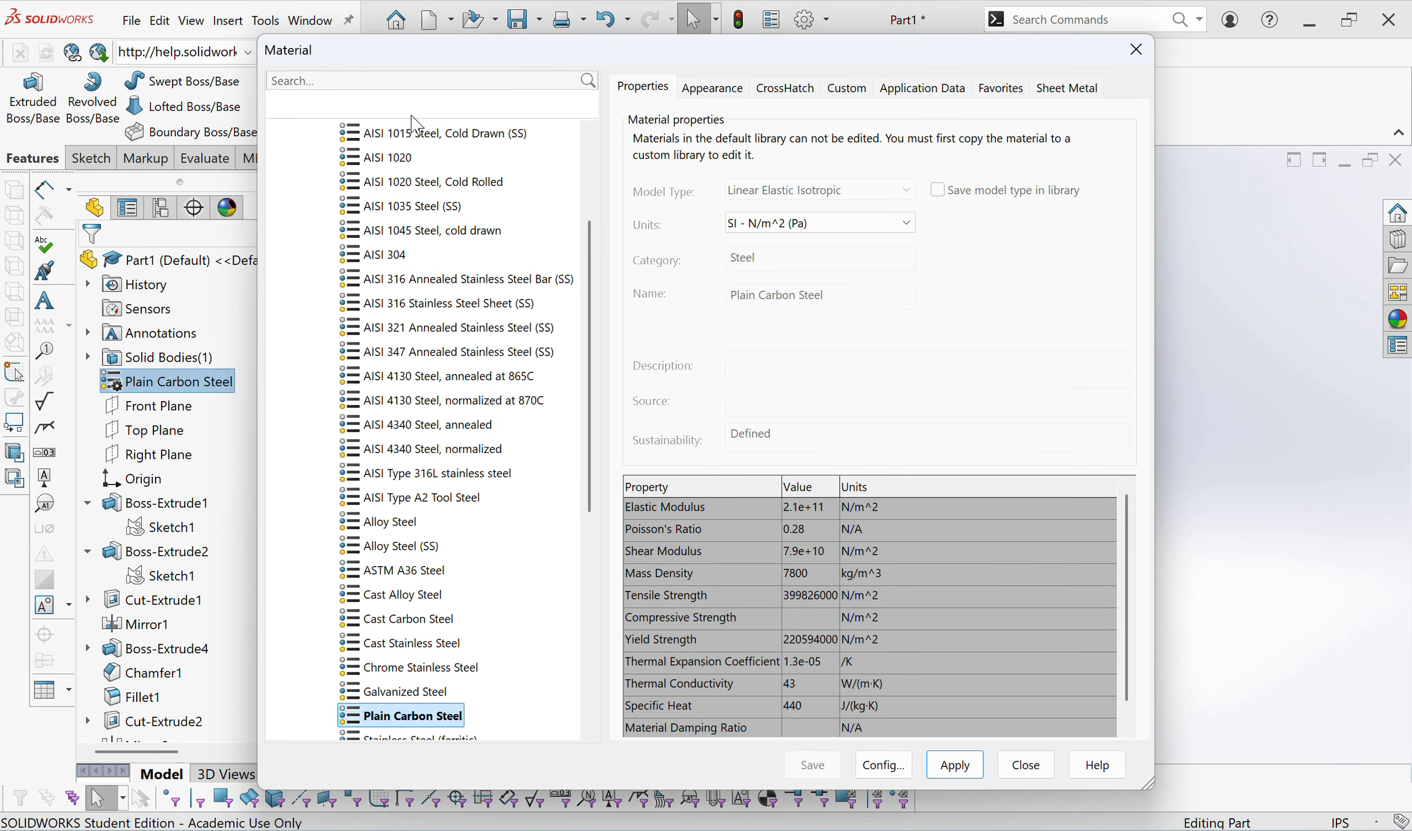
pyautogui.write('aisi')
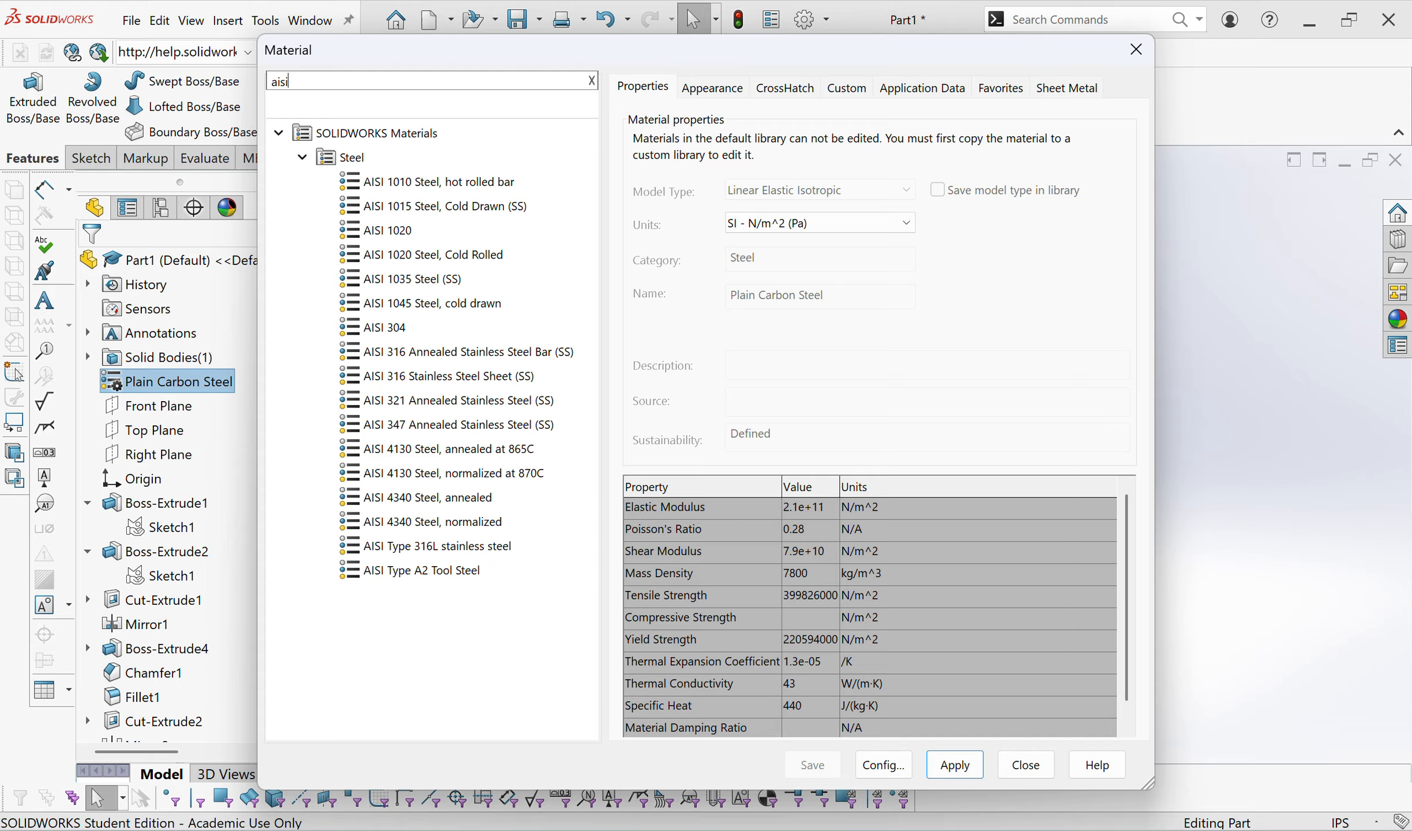
pyautogui.hotkey('alt', 'Tab')
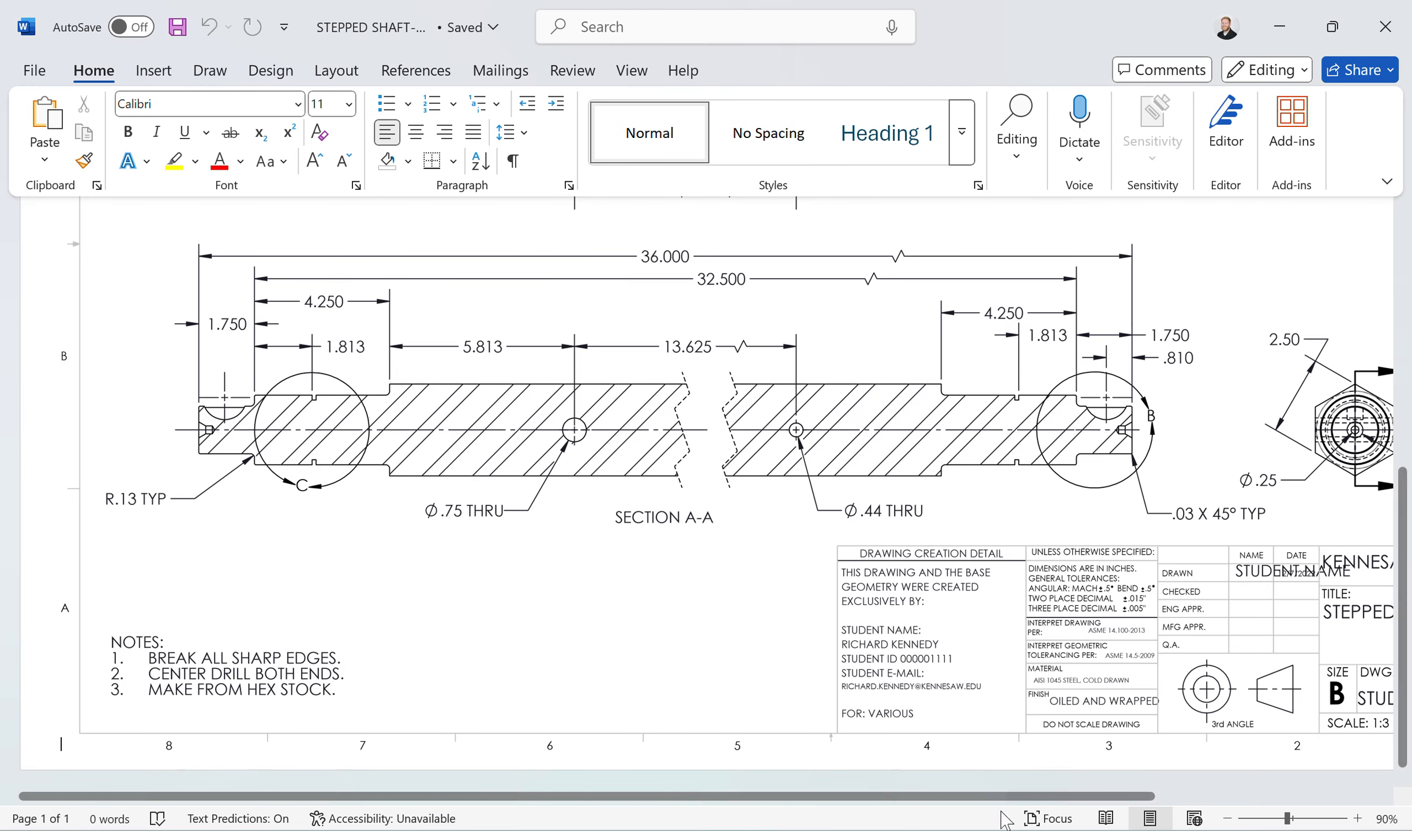
pyautogui.hotkey('alt', 'Tab')
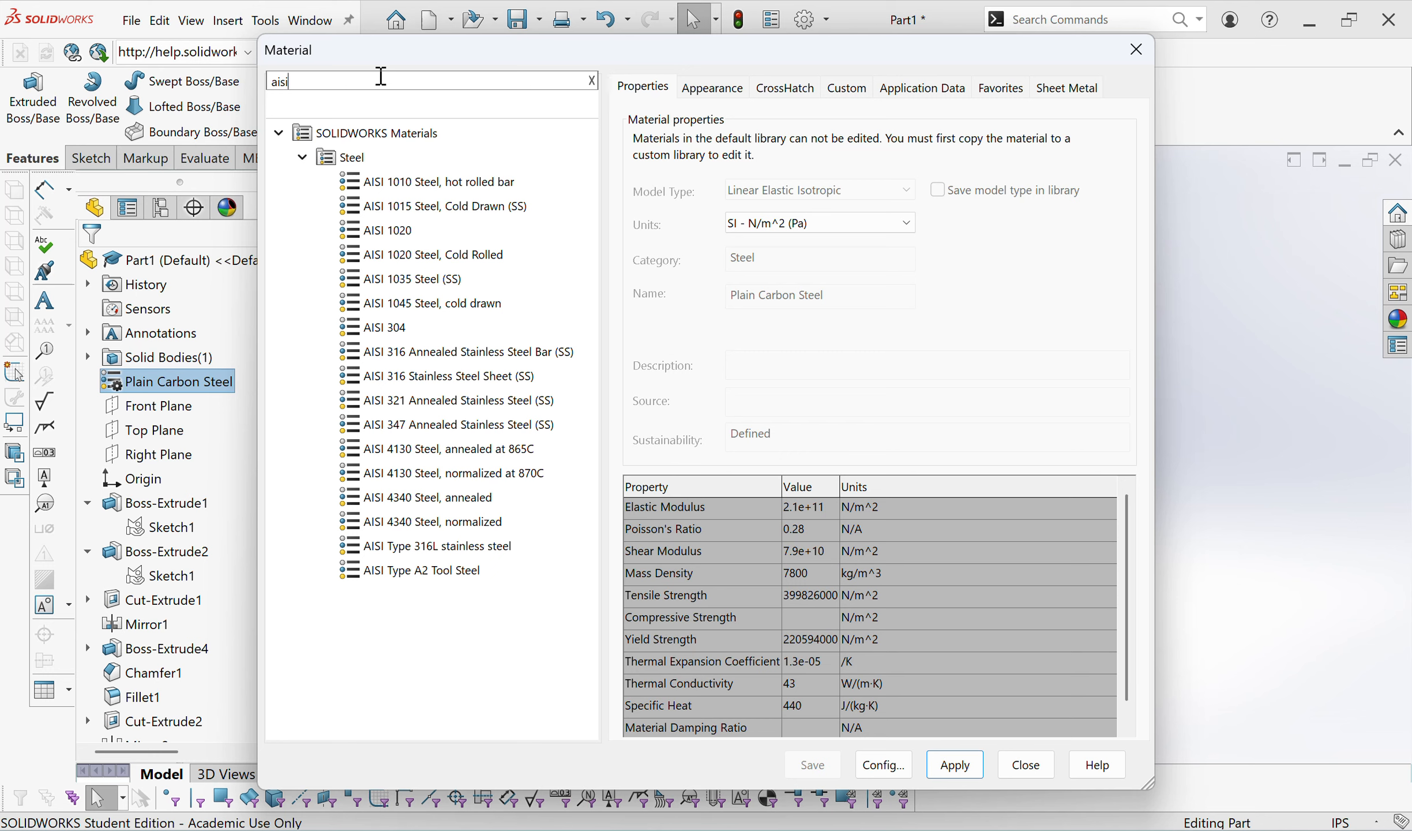
pyautogui.write('1045')
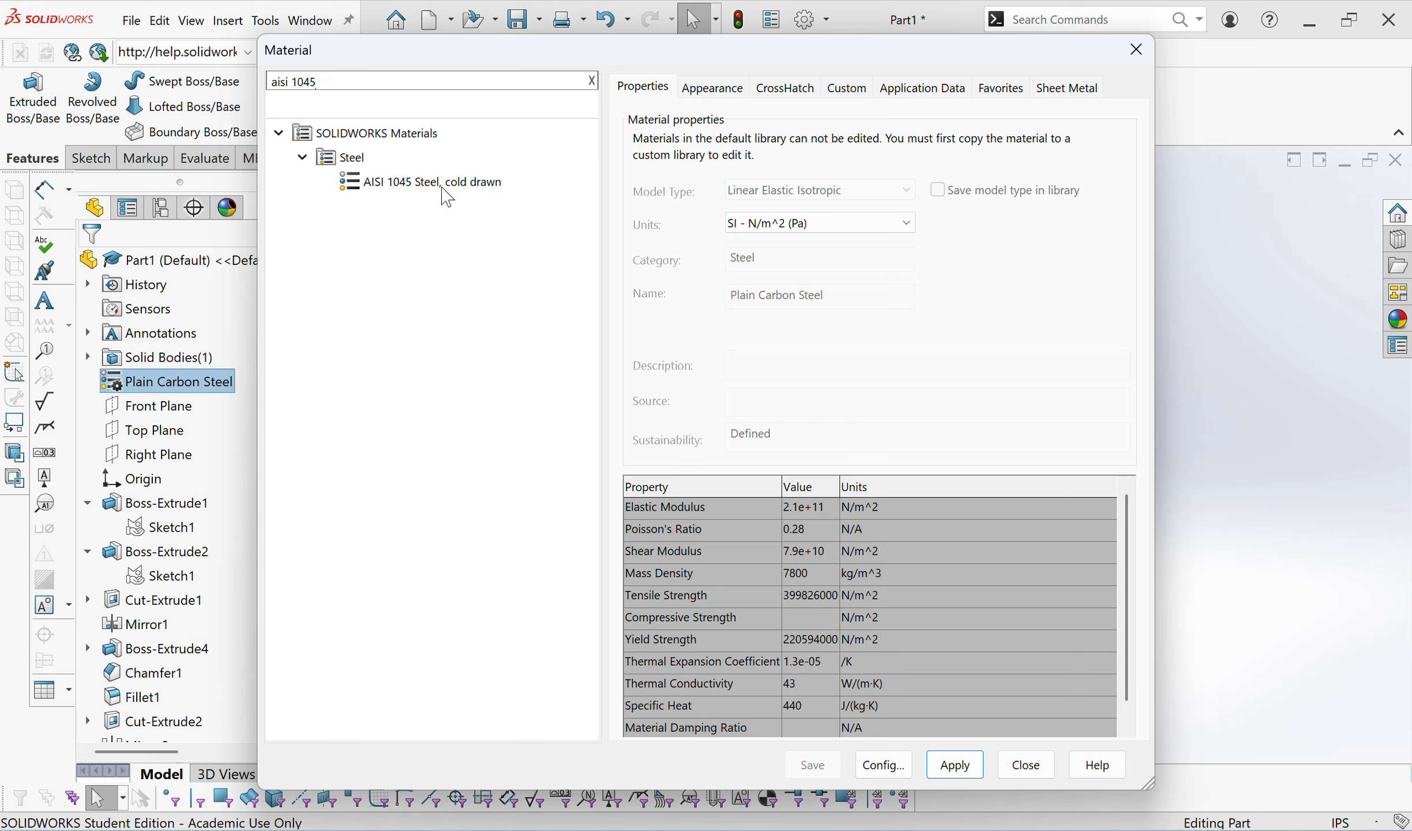
pyautogui.click(448, 198)
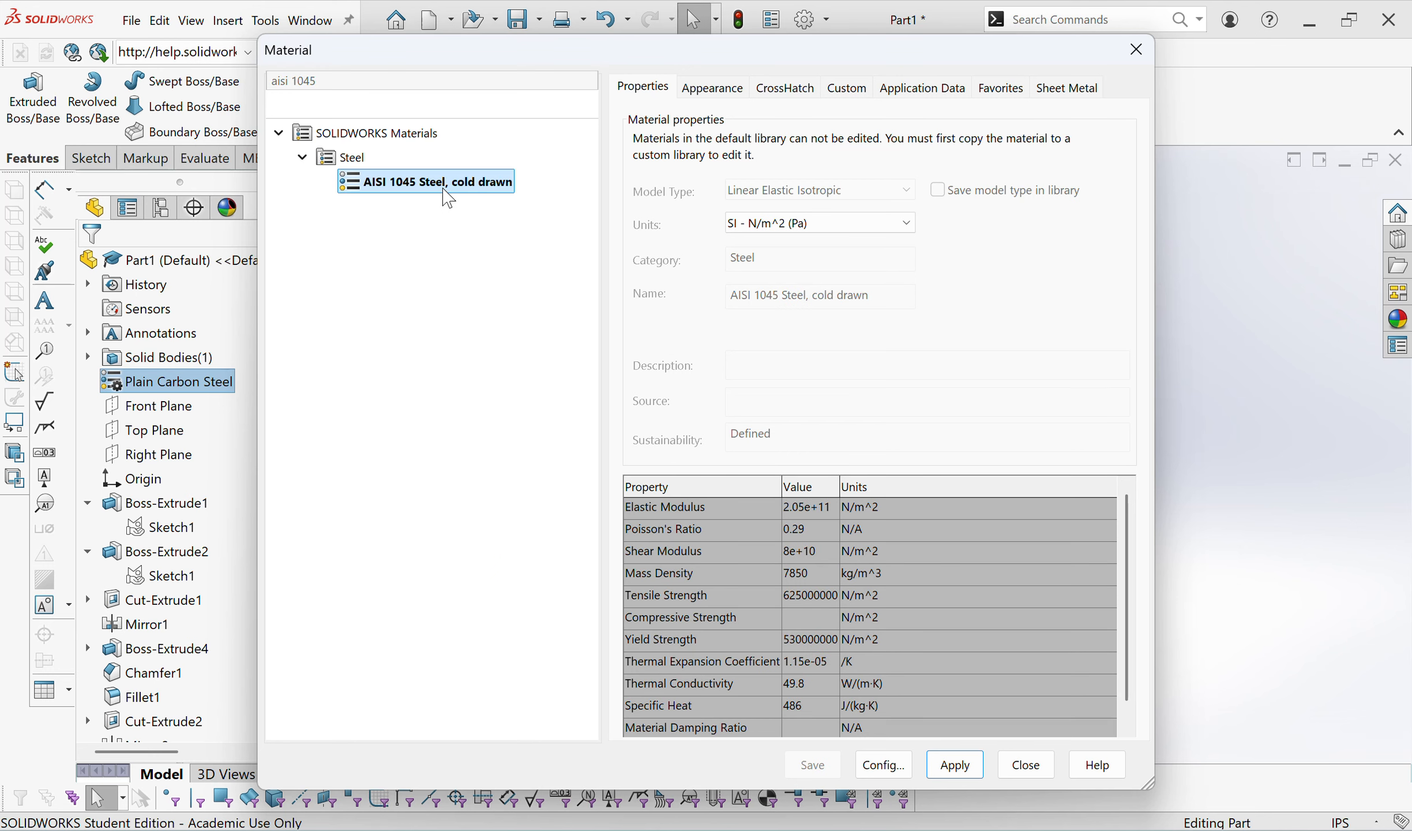
pyautogui.click(953, 768)
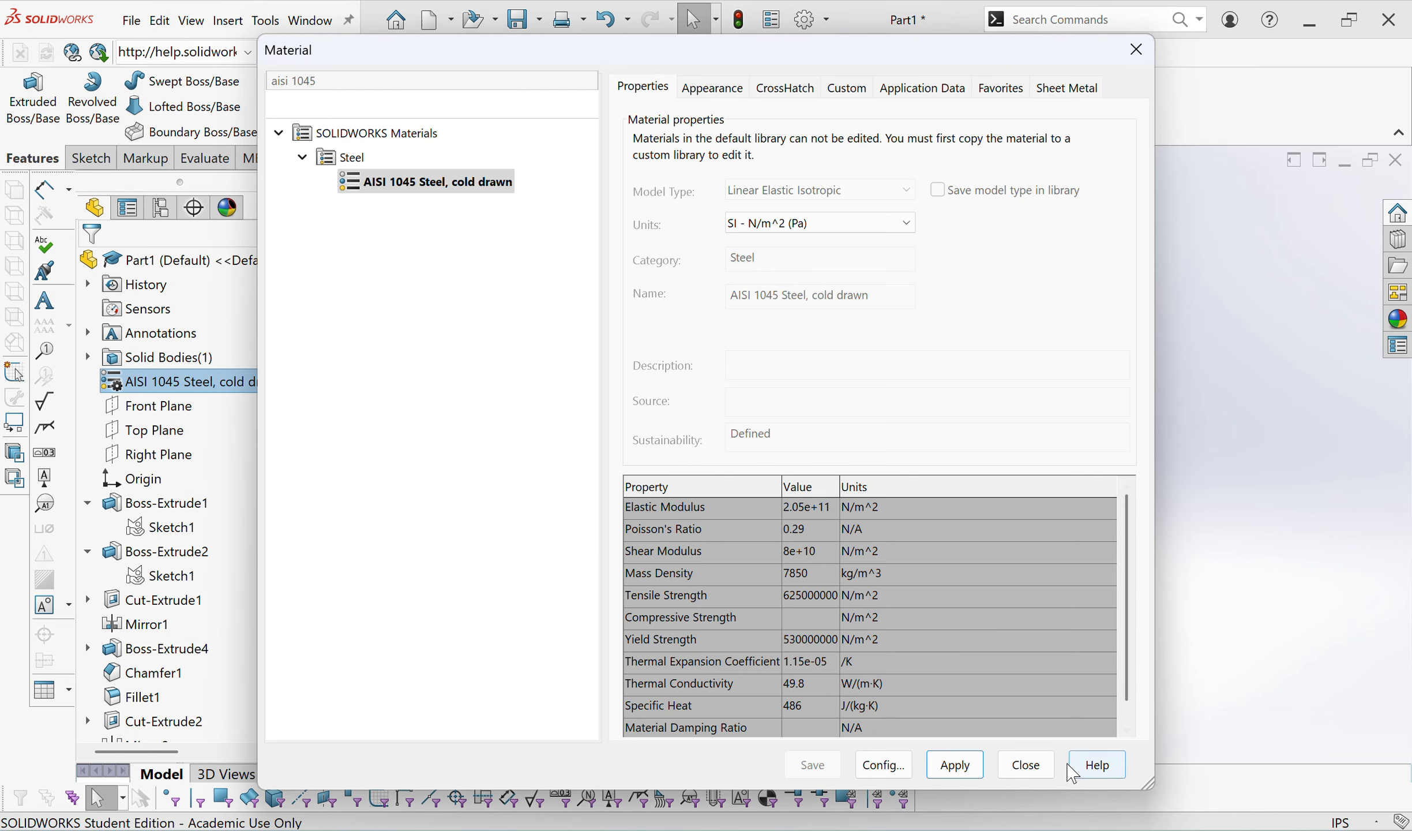
pyautogui.click(1050, 773)
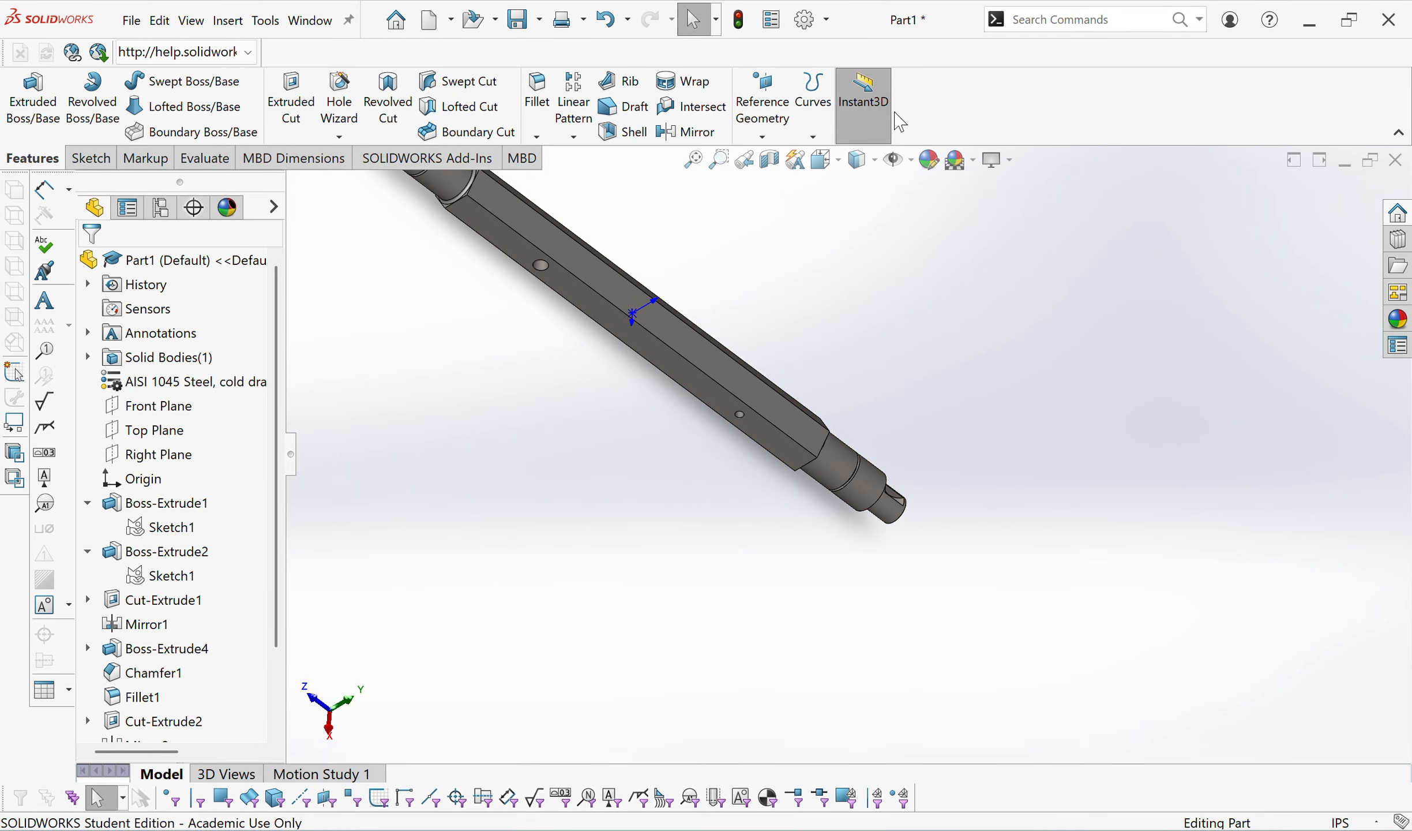
# Show the shaft in isometric view, evaluate its mass properties, and compare the mass with the weight in the Word drawing's title block.
pyautogui.click(830, 161)
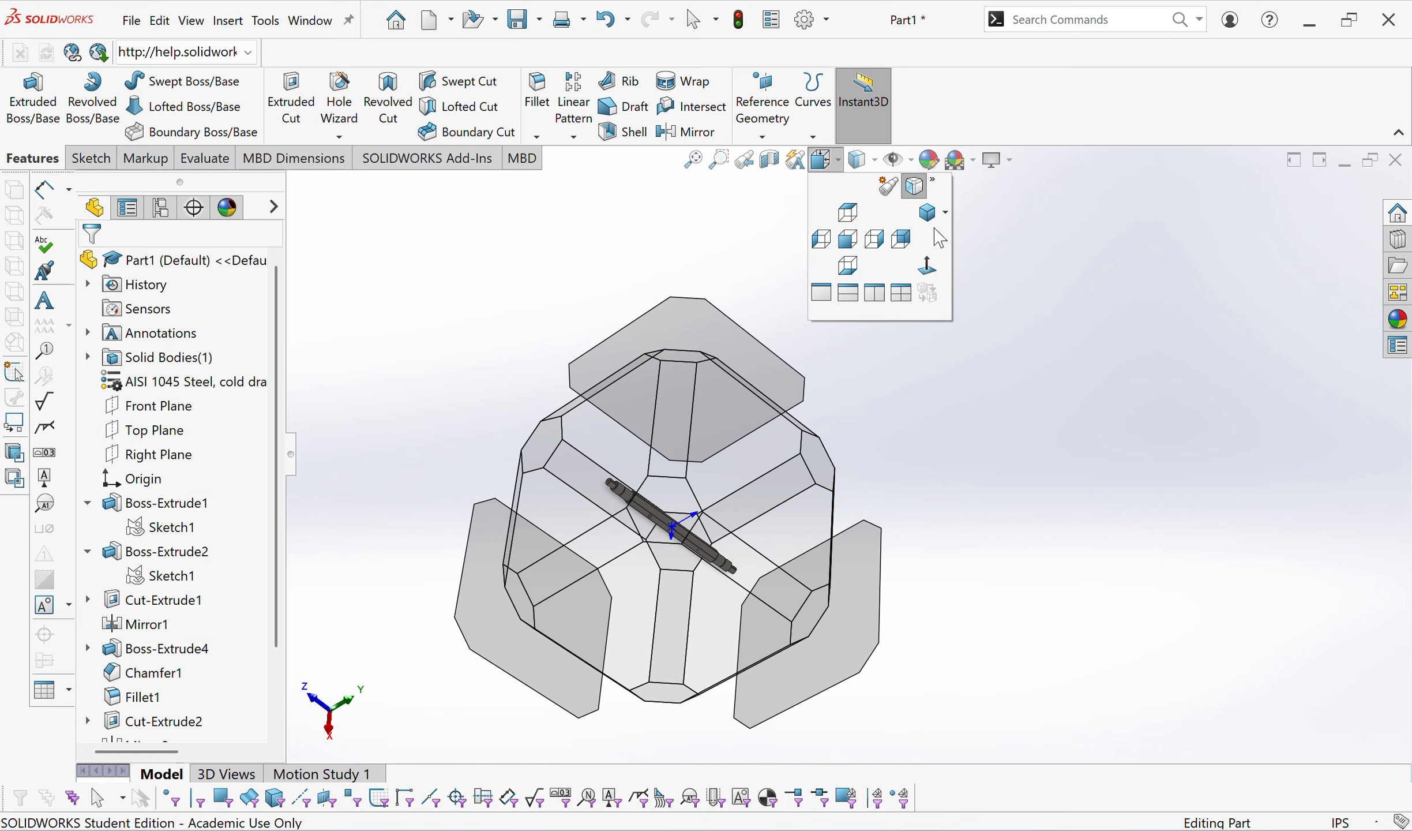
pyautogui.click(933, 228)
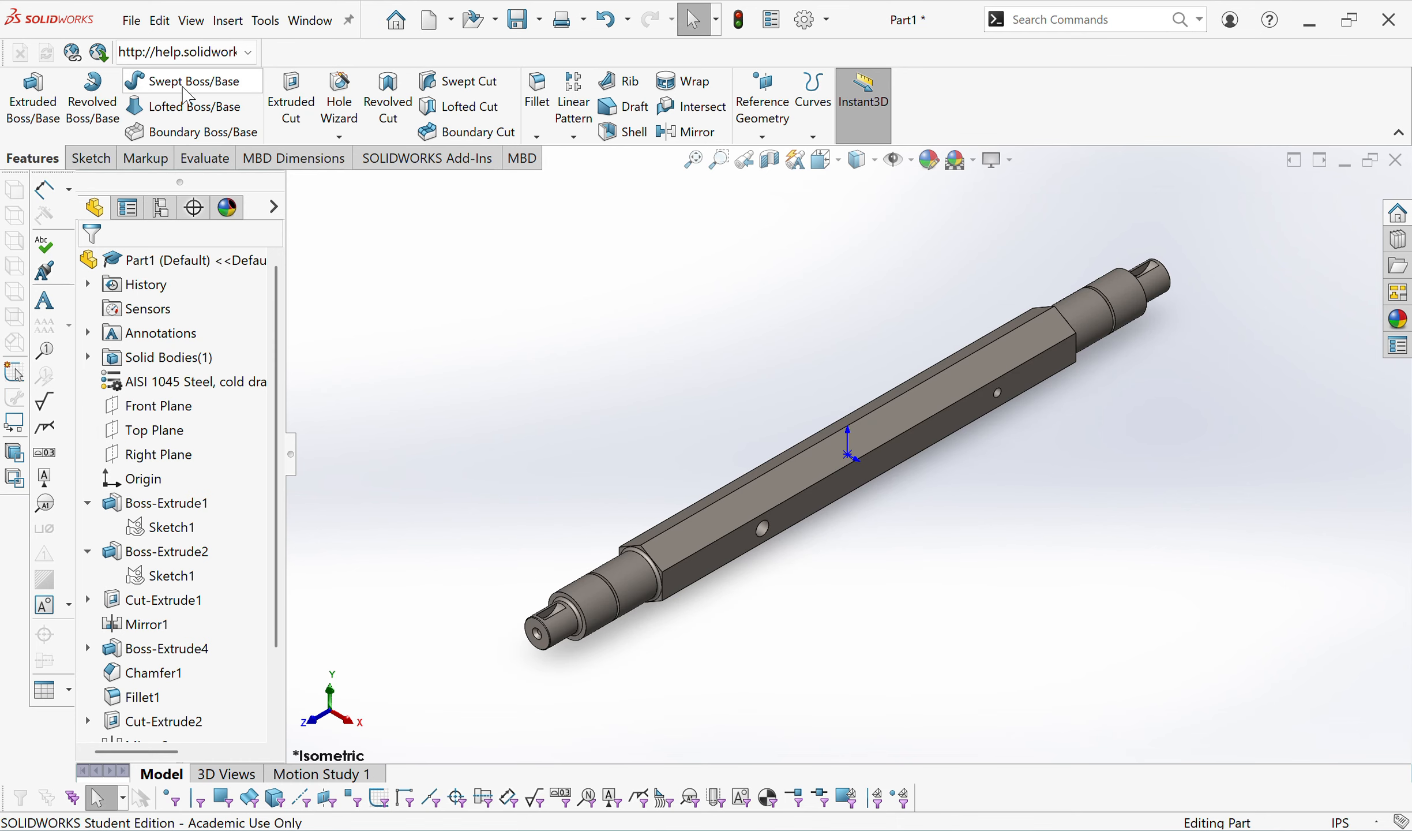
pyautogui.click(187, 159)
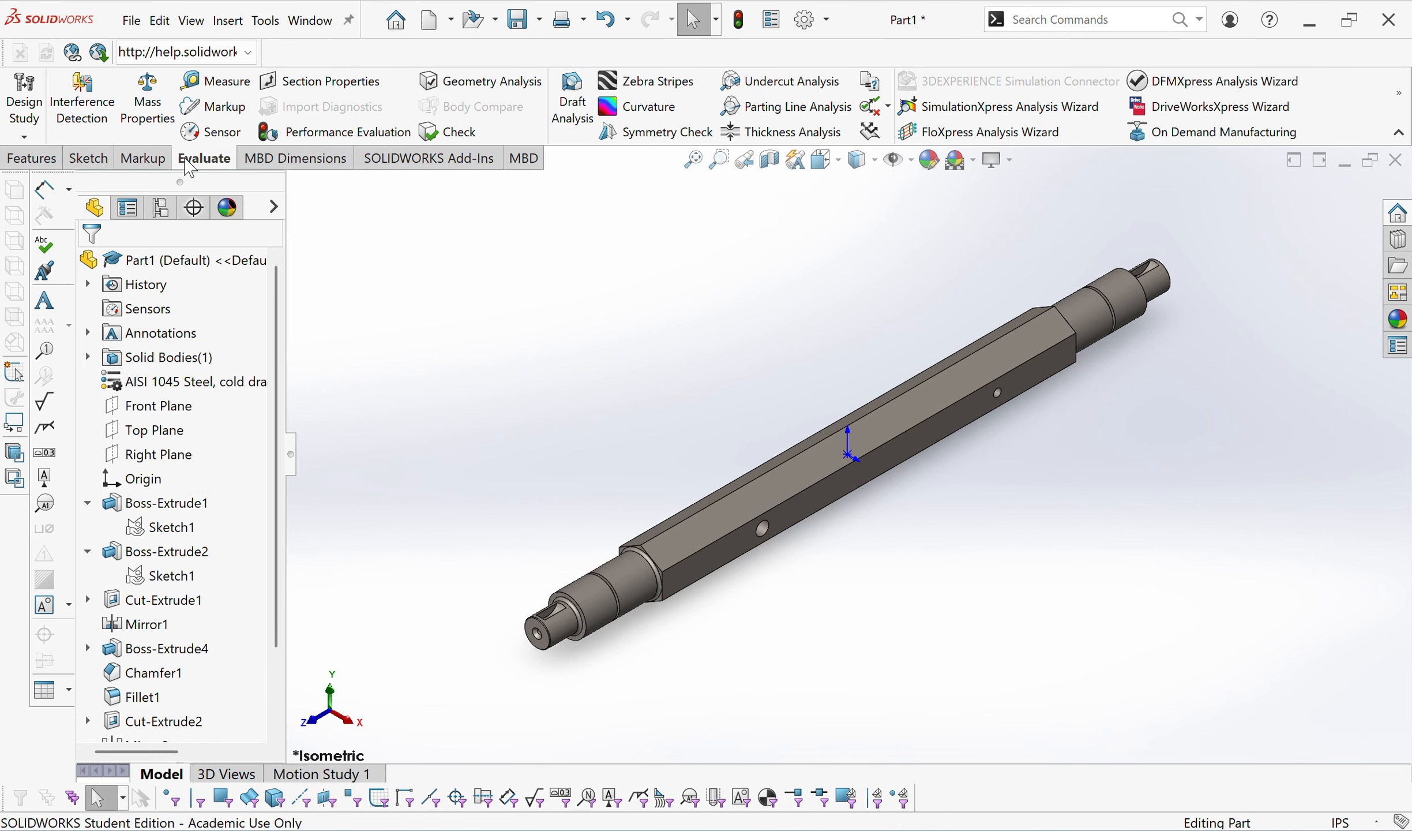
pyautogui.click(147, 103)
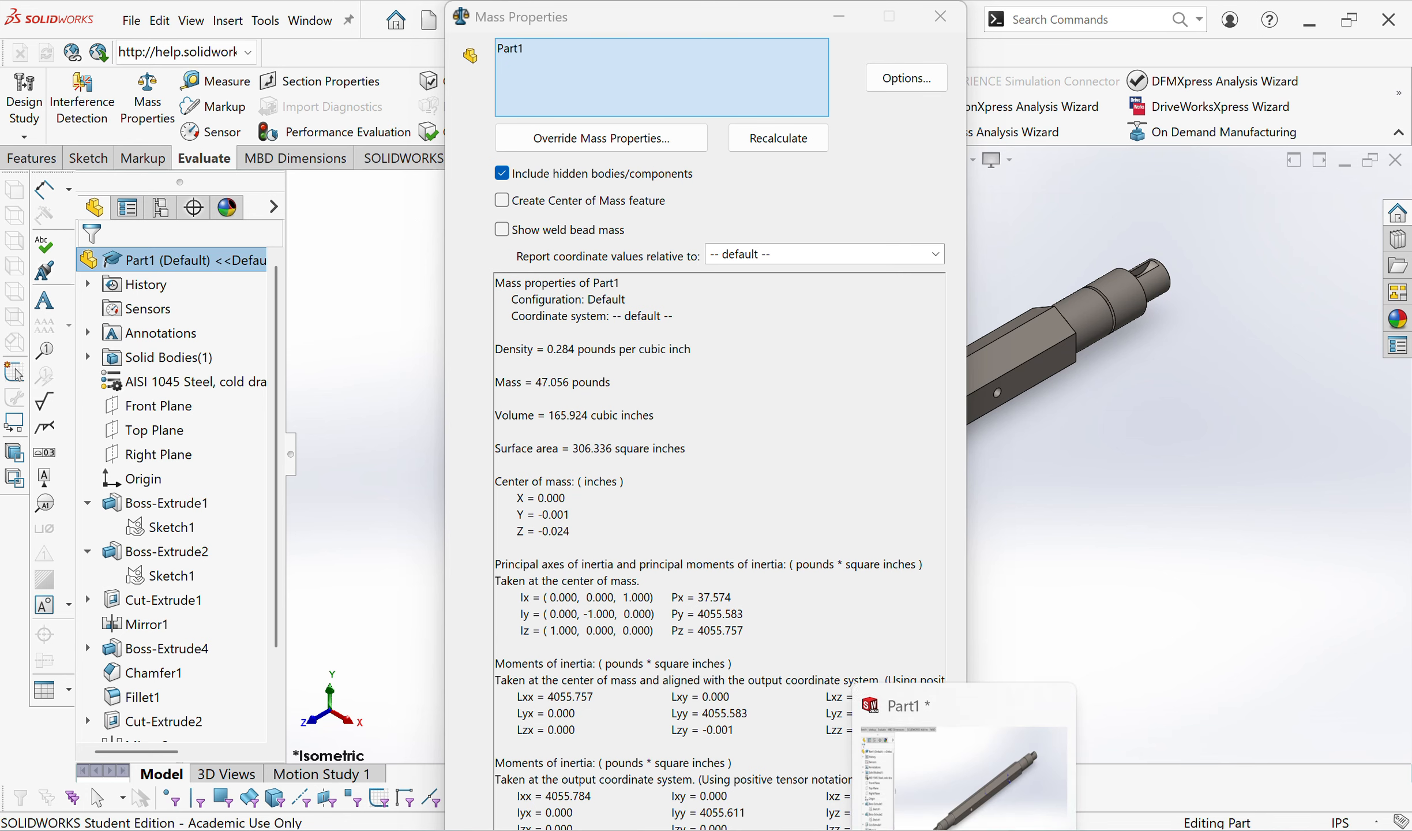
pyautogui.click(1012, 830)
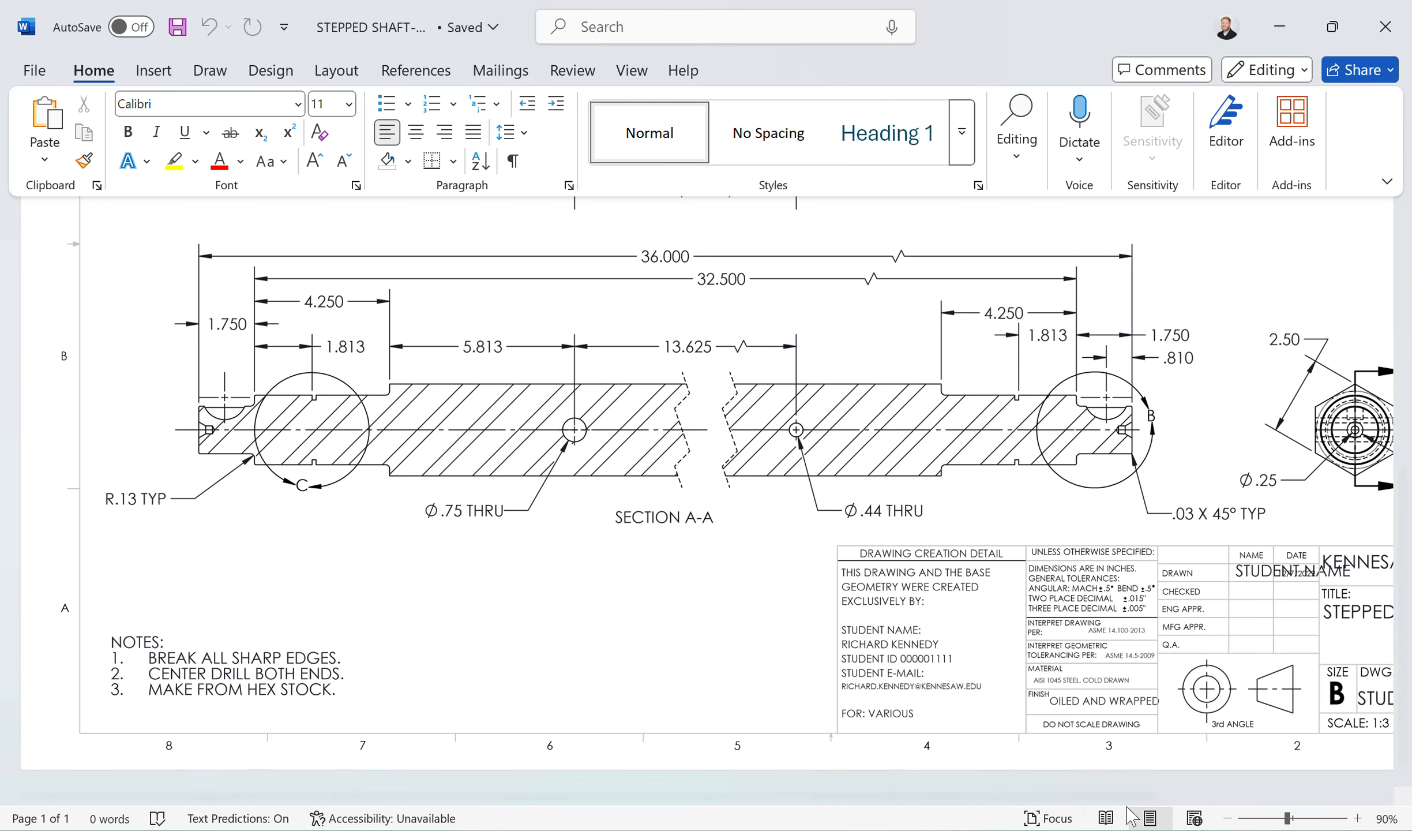
pyautogui.moveTo(1128, 796); pyautogui.dragTo(1282, 798)
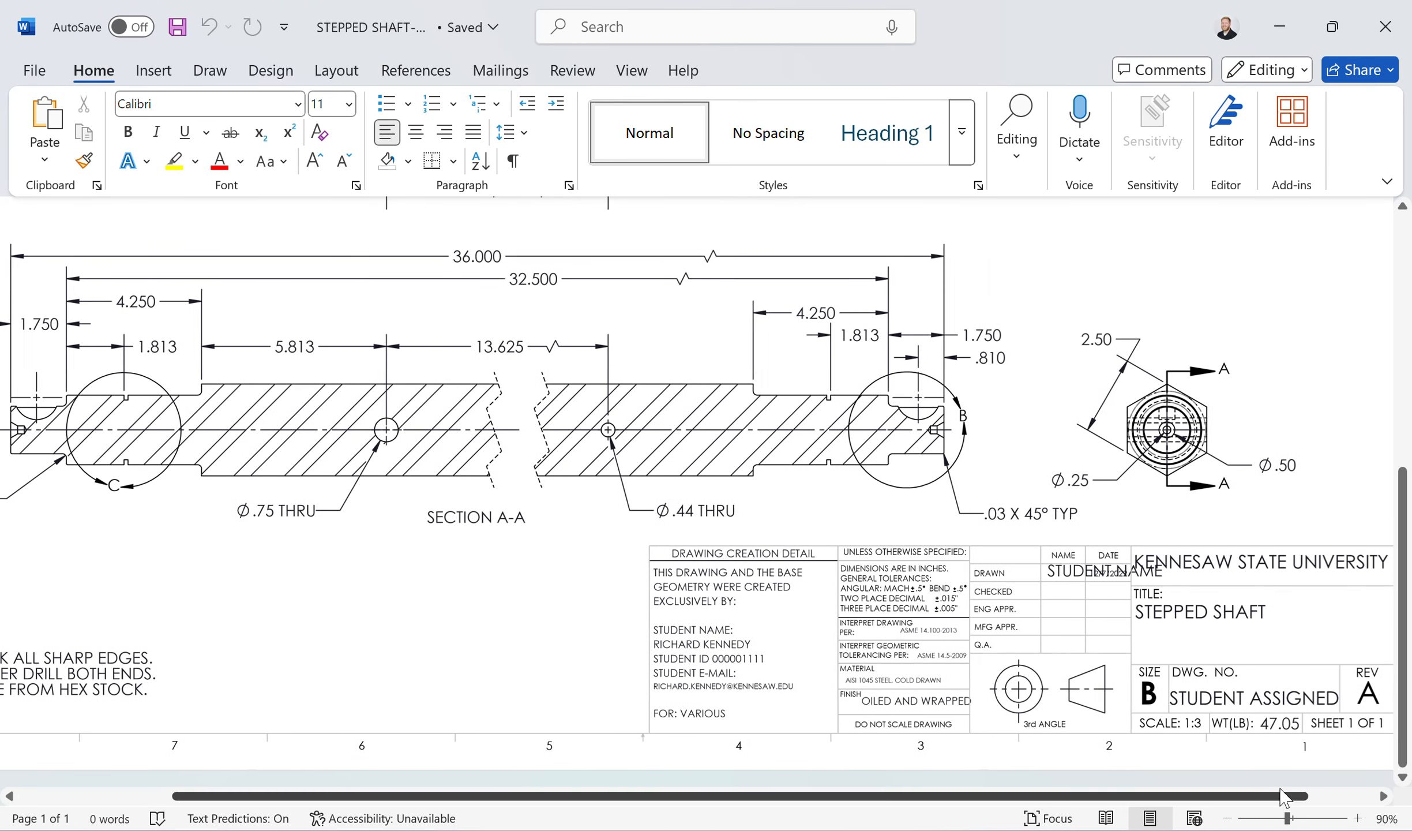